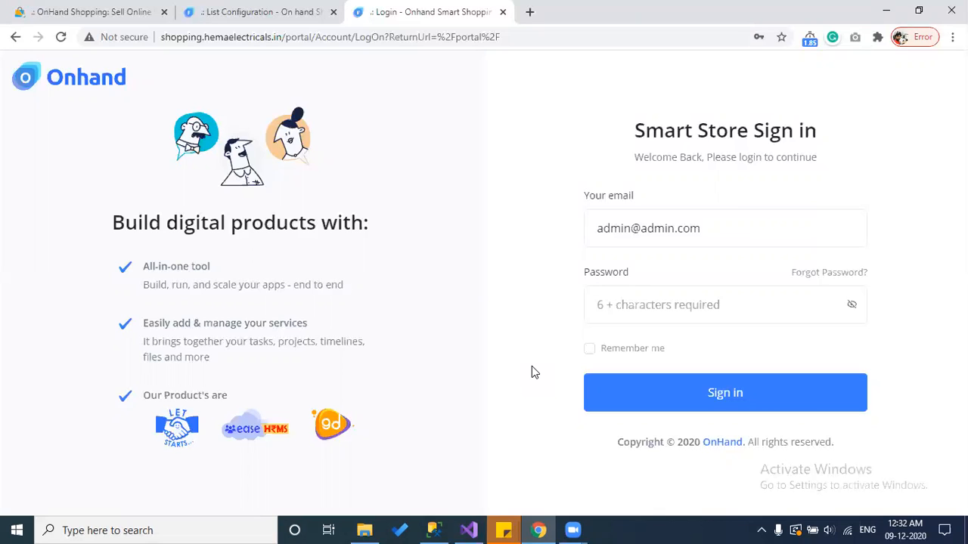
Step: Sign in to the Onhand admin portal with the admin account's password
left_click(673, 304)
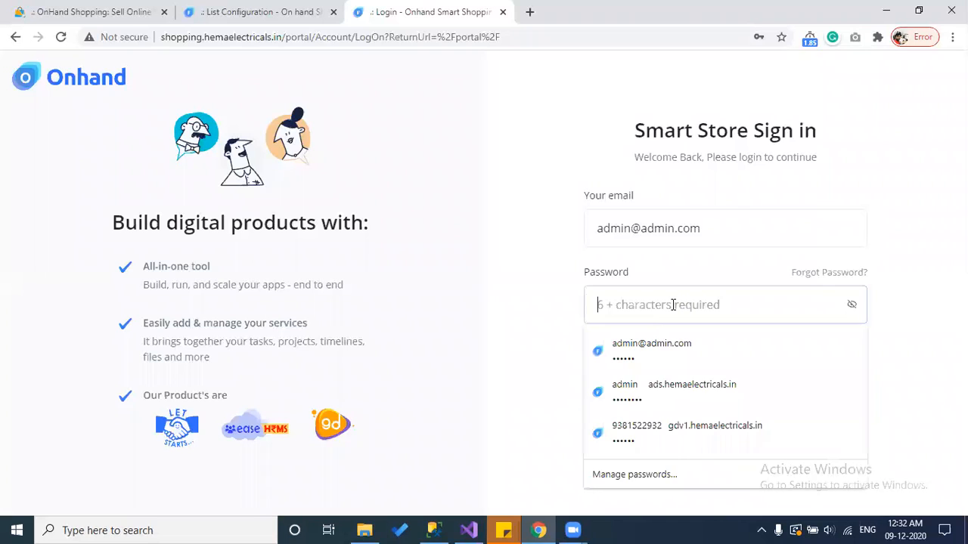
type("123456")
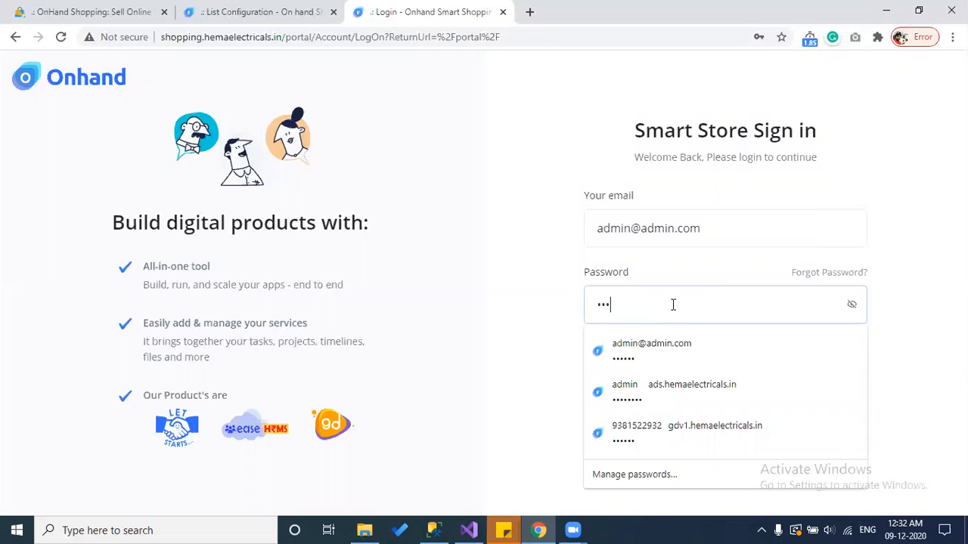
key("Return")
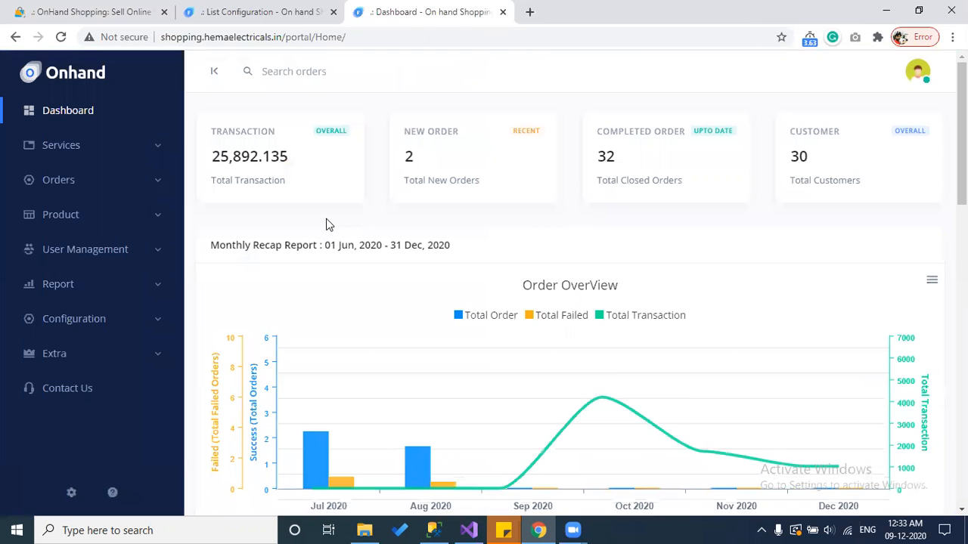
left_click(607, 228)
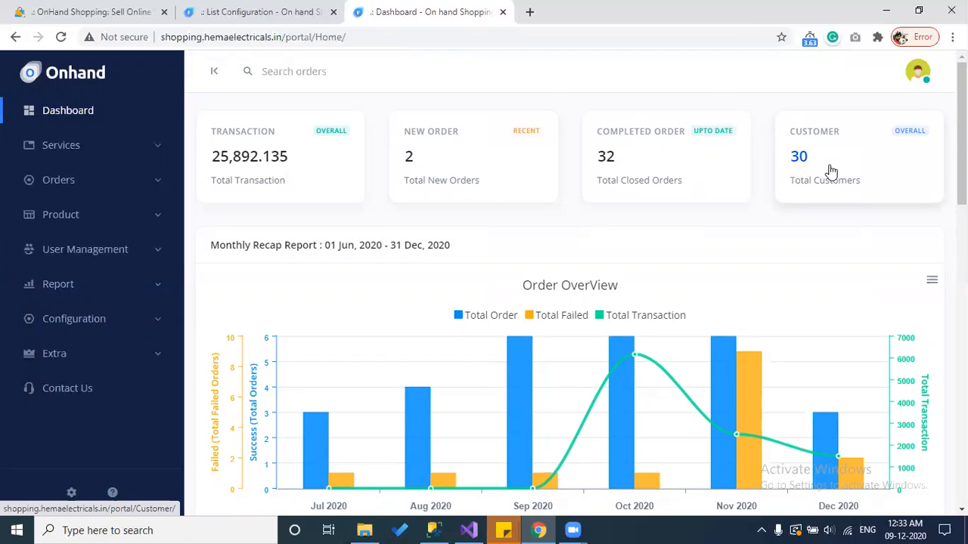
scroll(830, 171, "down", 2)
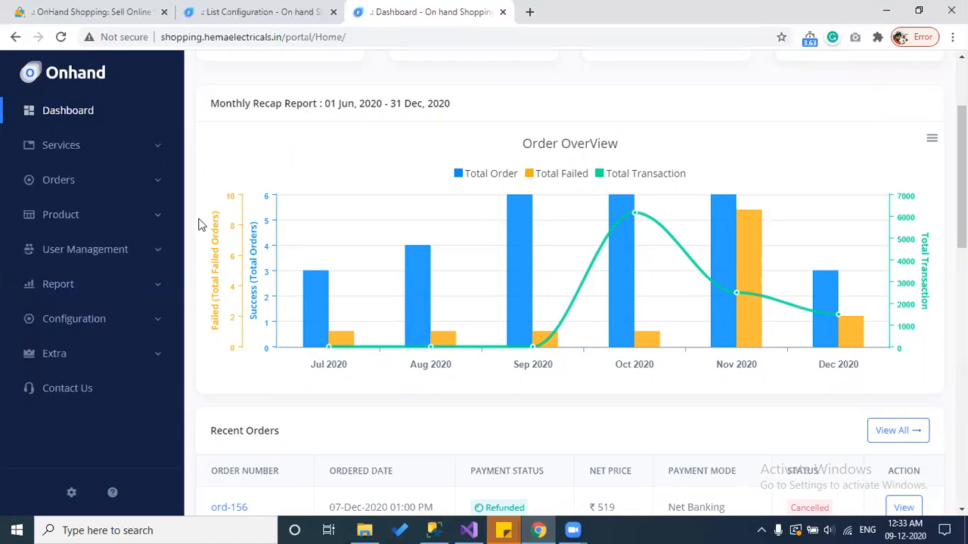
mouse_move(319, 303)
mouse_move(338, 333)
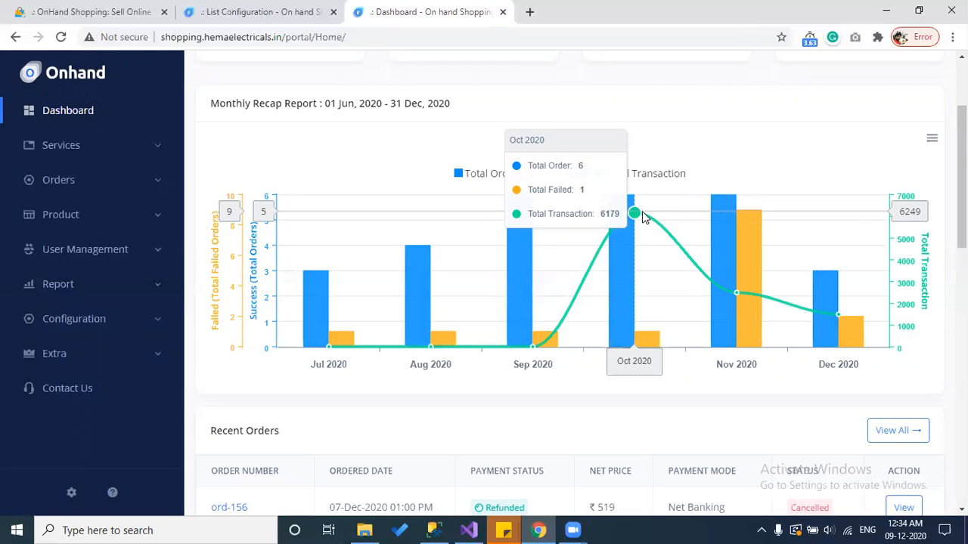
scroll(700, 424, "up", 1)
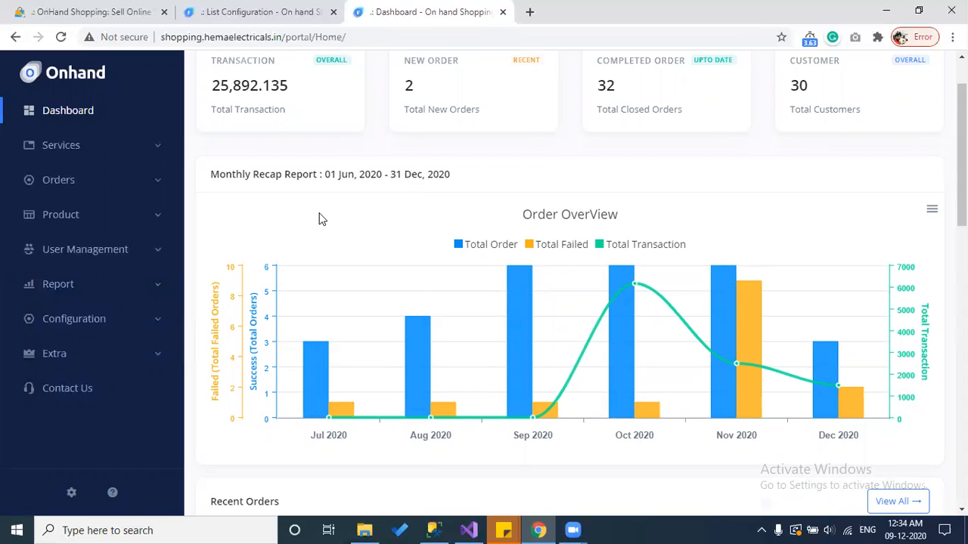
mouse_move(614, 284)
scroll(457, 450, "down", 4)
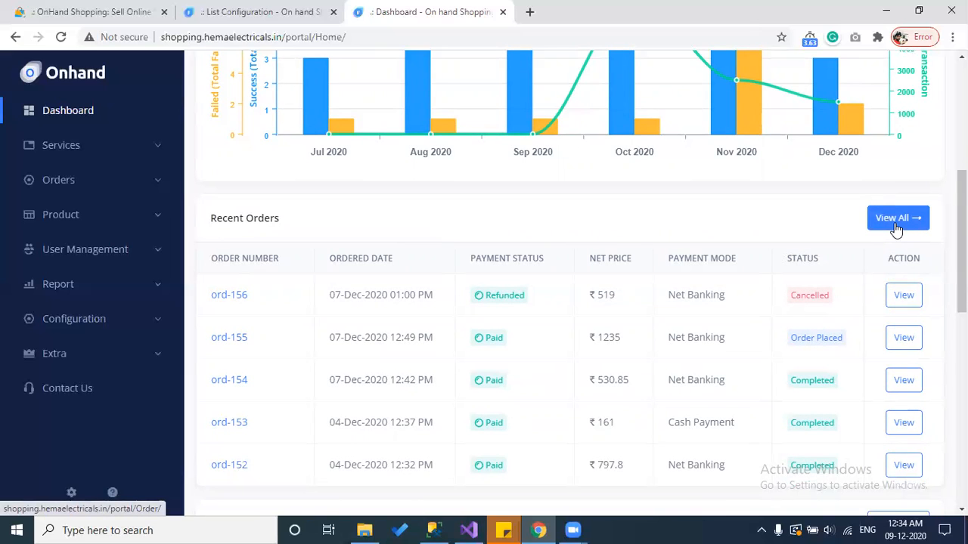
scroll(756, 277, "down", 2)
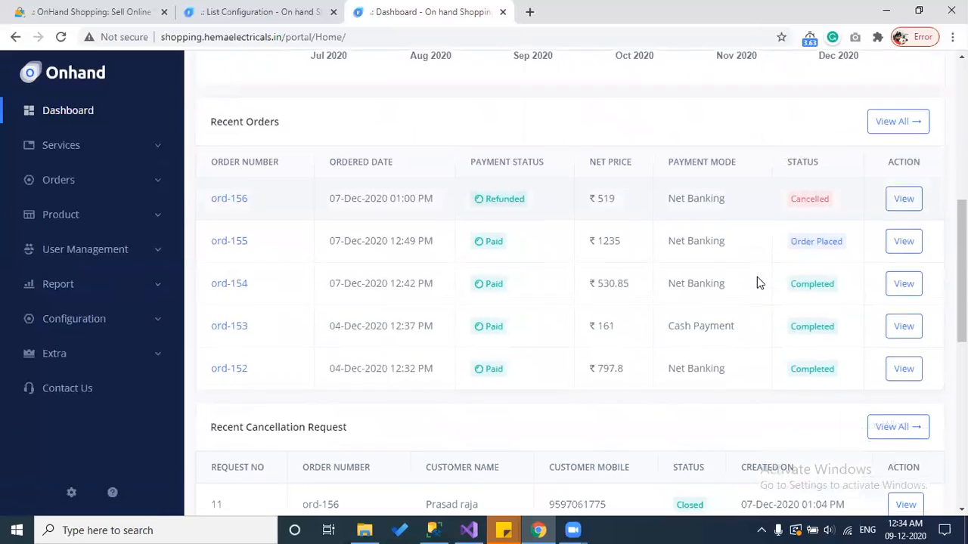
Step: Review the Recent Cancellation Request and refund tables, then go to Services > Catalog
scroll(757, 280, "down", 1)
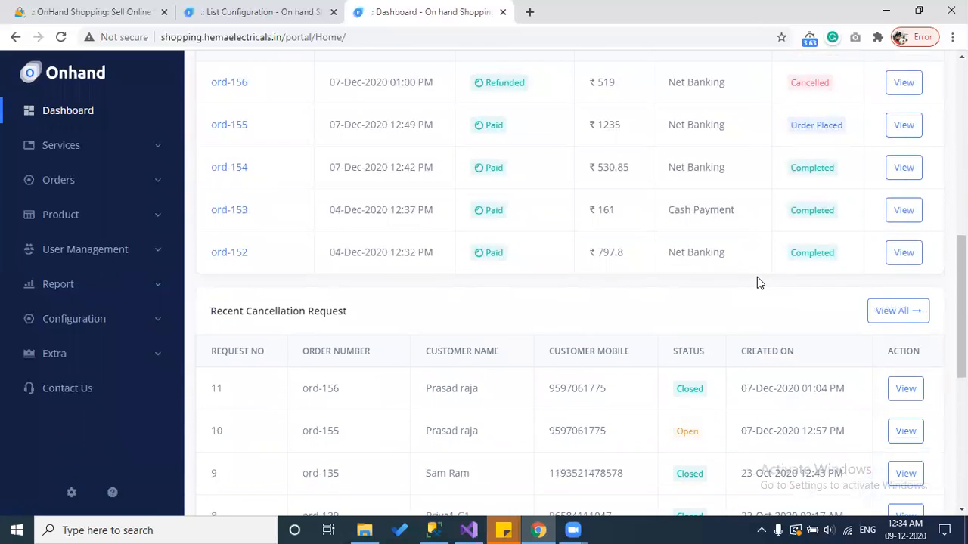
left_click_drag(352, 316, 278, 316)
left_click(246, 318)
triple_click(212, 315)
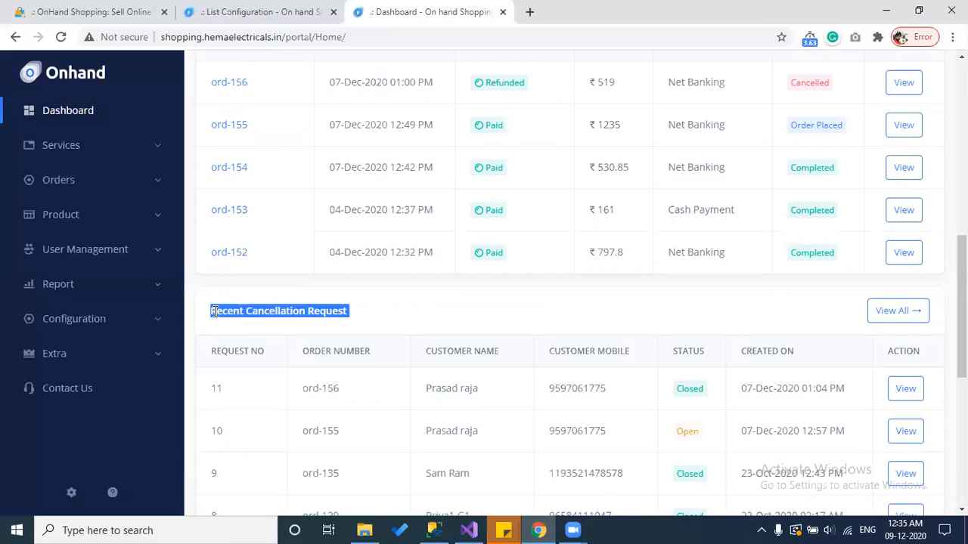
scroll(215, 311, "down", 2)
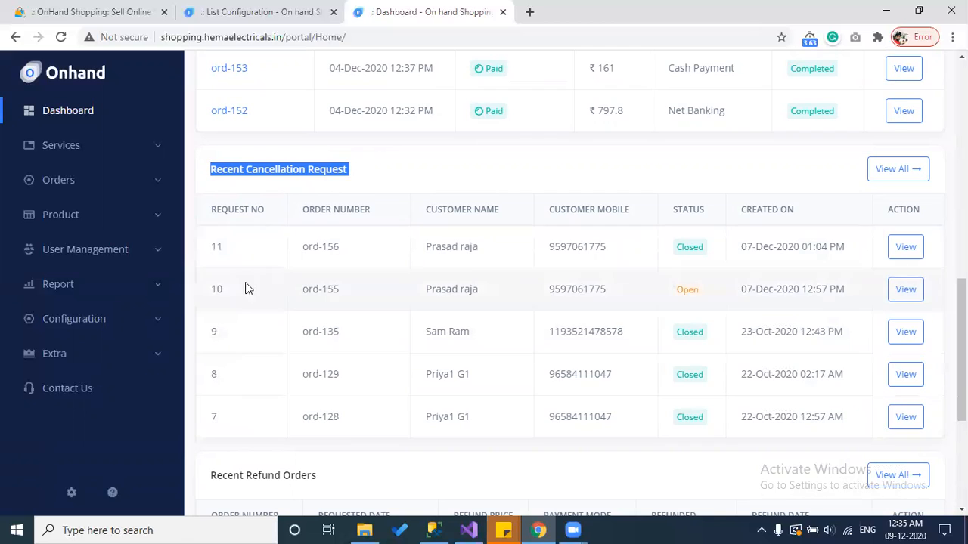
scroll(237, 247, "down", 3)
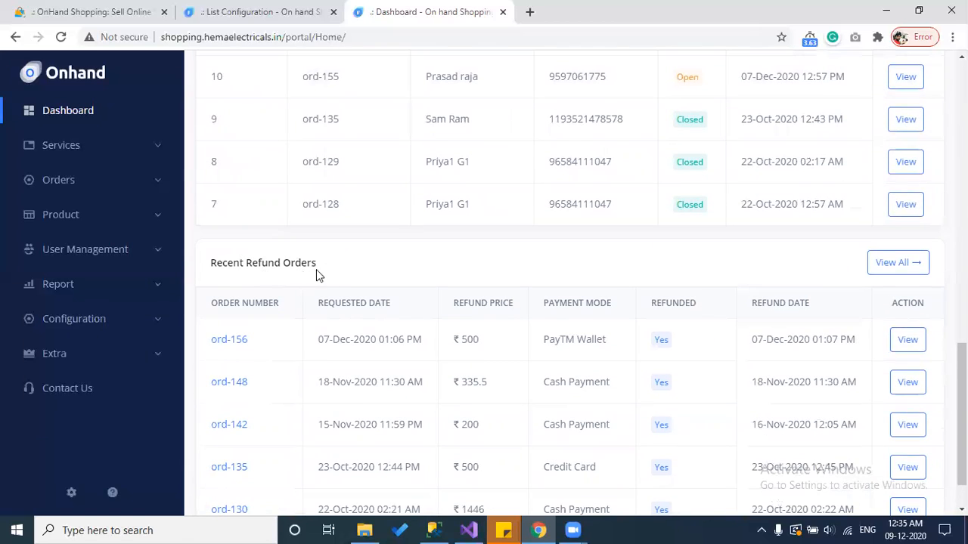
scroll(321, 273, "down", 1)
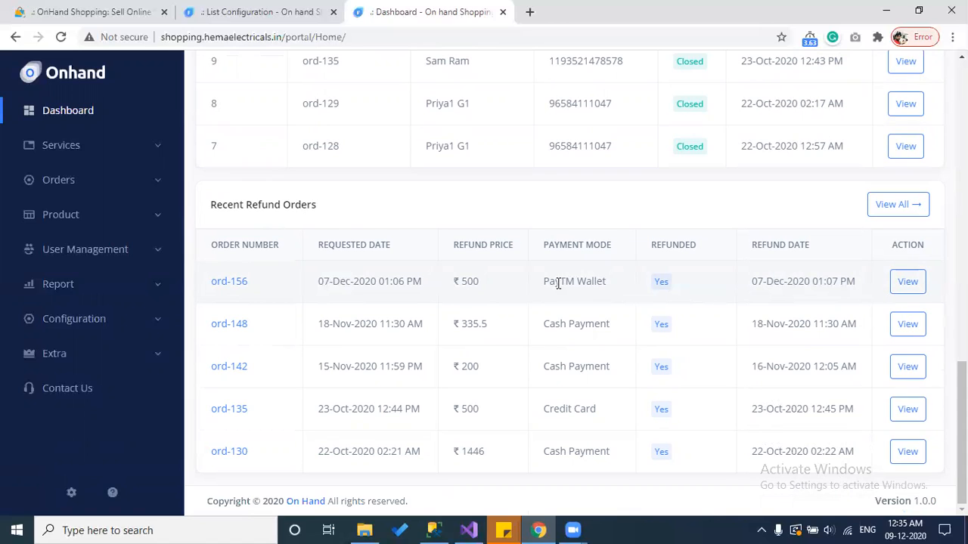
left_click(154, 153)
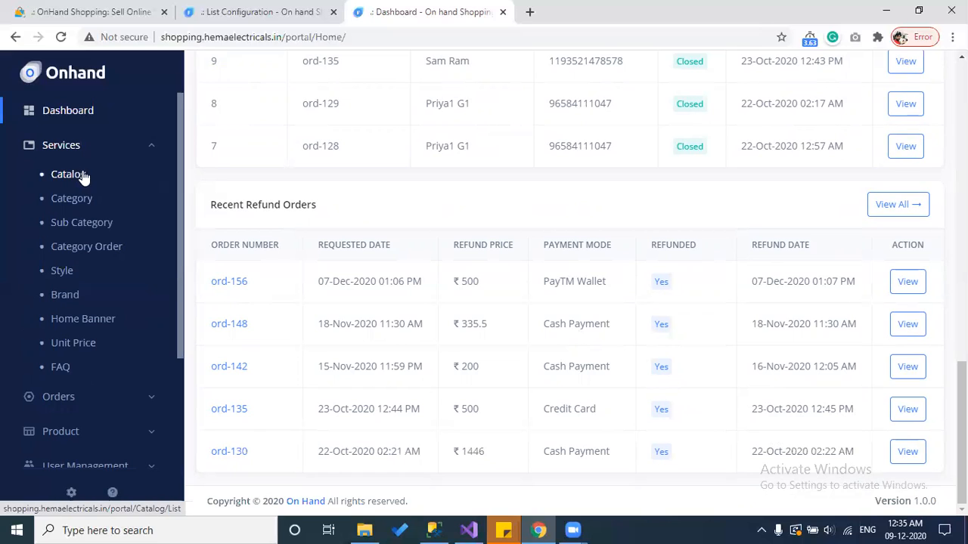
left_click(78, 177)
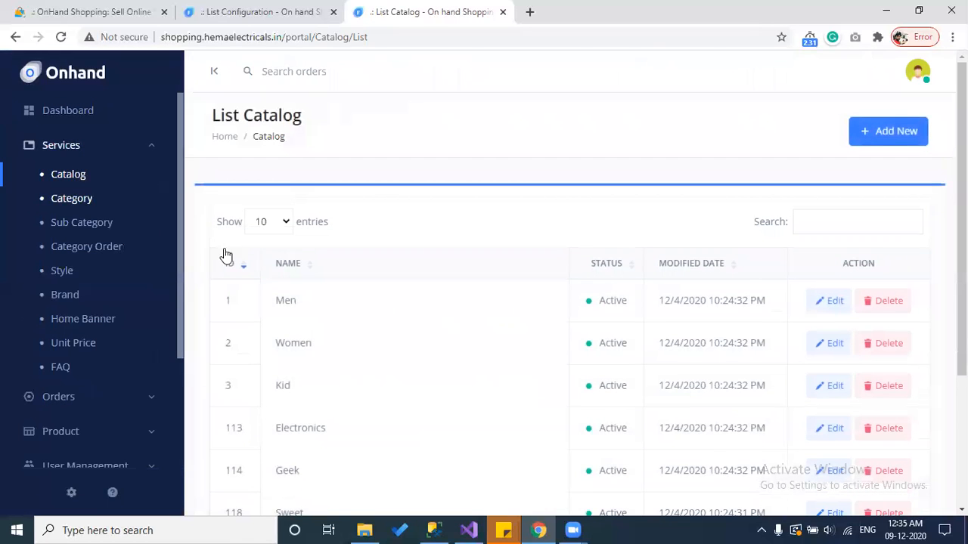
Step: Browse the catalog list, start a new catalog, and view the Display Catalog Location preview
scroll(373, 291, "down", 1)
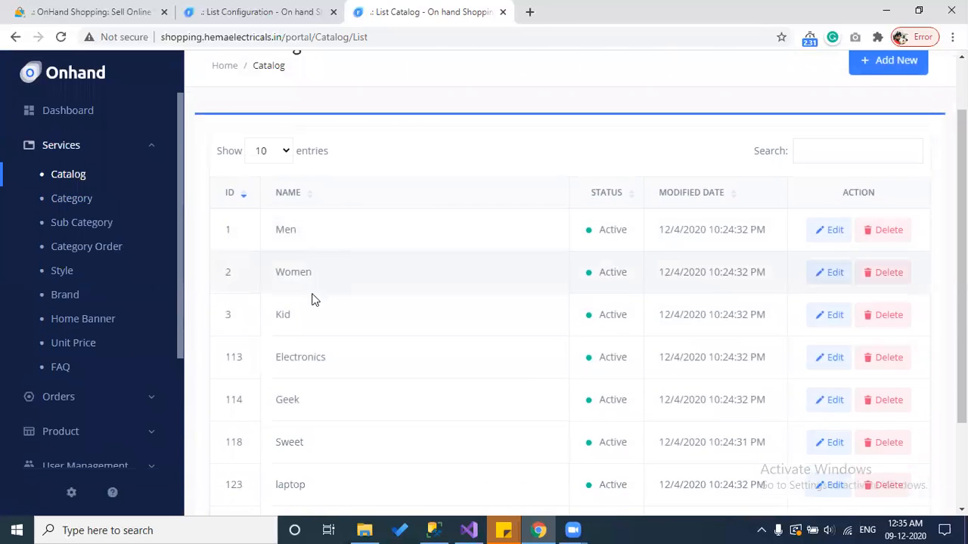
scroll(306, 386, "down", 1)
scroll(307, 385, "down", 1)
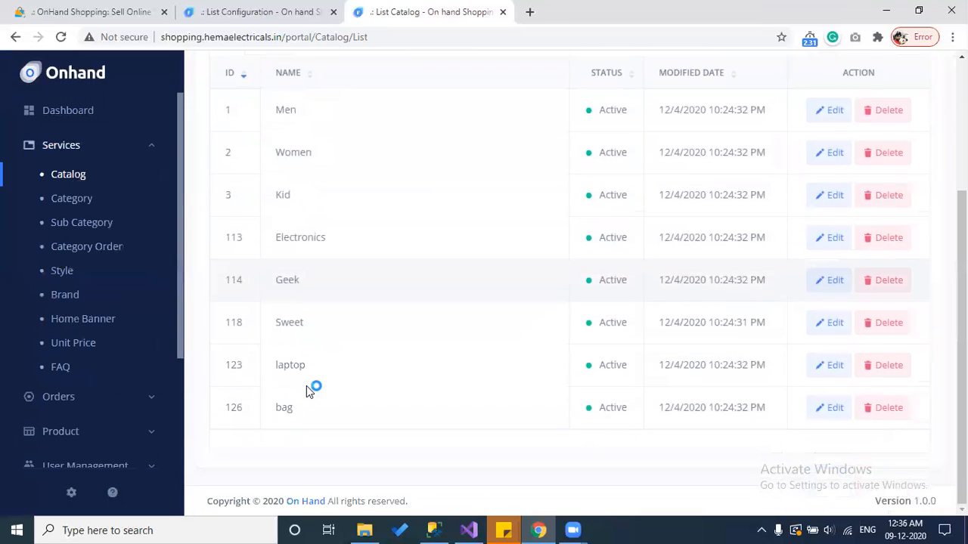
scroll(306, 389, "up", 1)
scroll(306, 388, "up", 1)
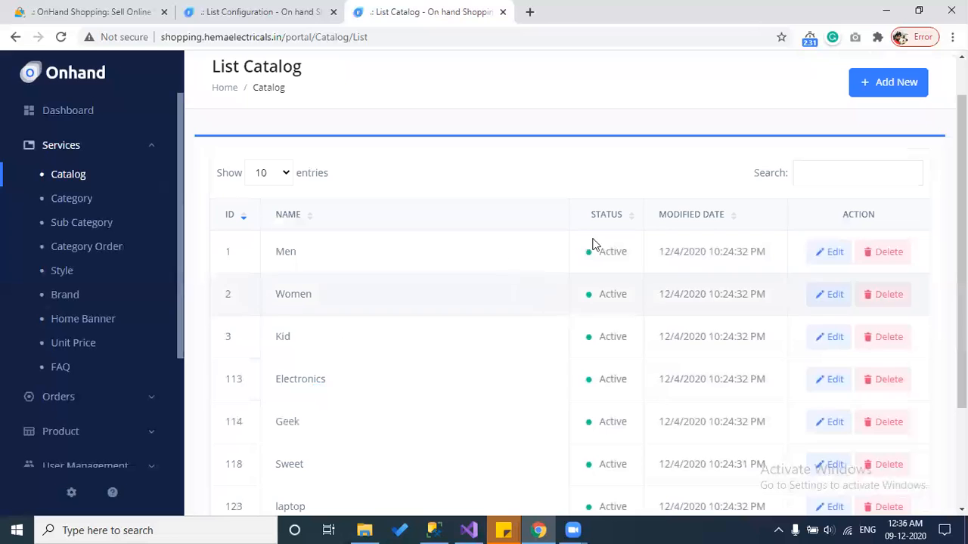
left_click(896, 95)
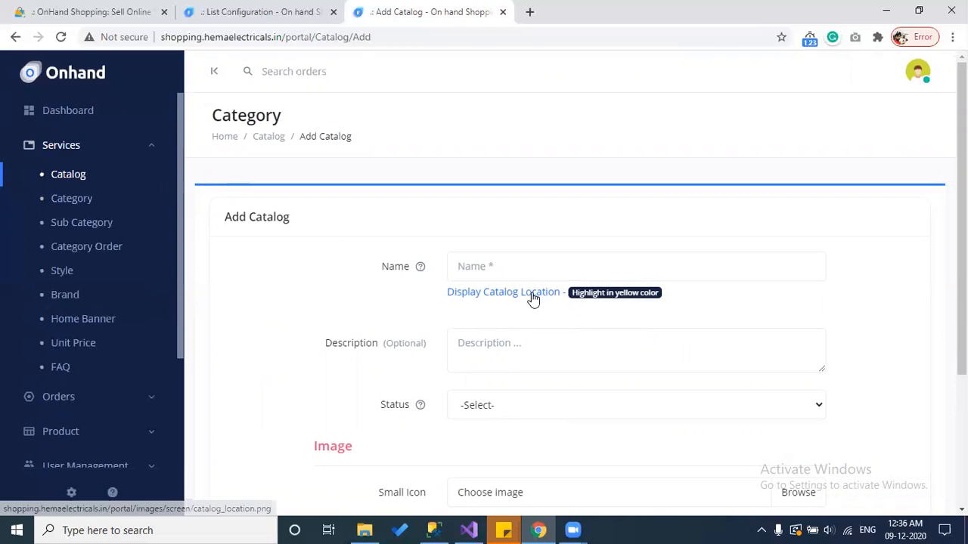
scroll(430, 307, "down", 1)
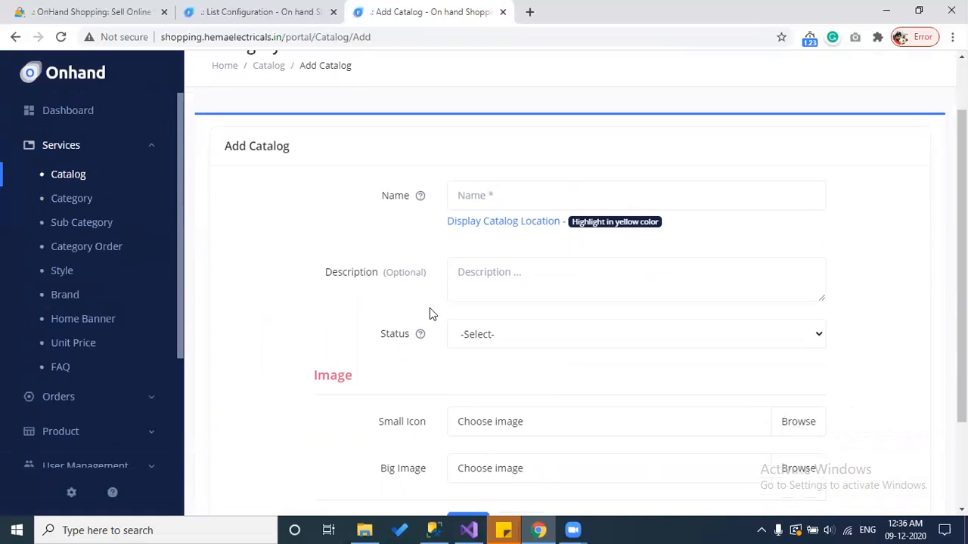
left_click(536, 227)
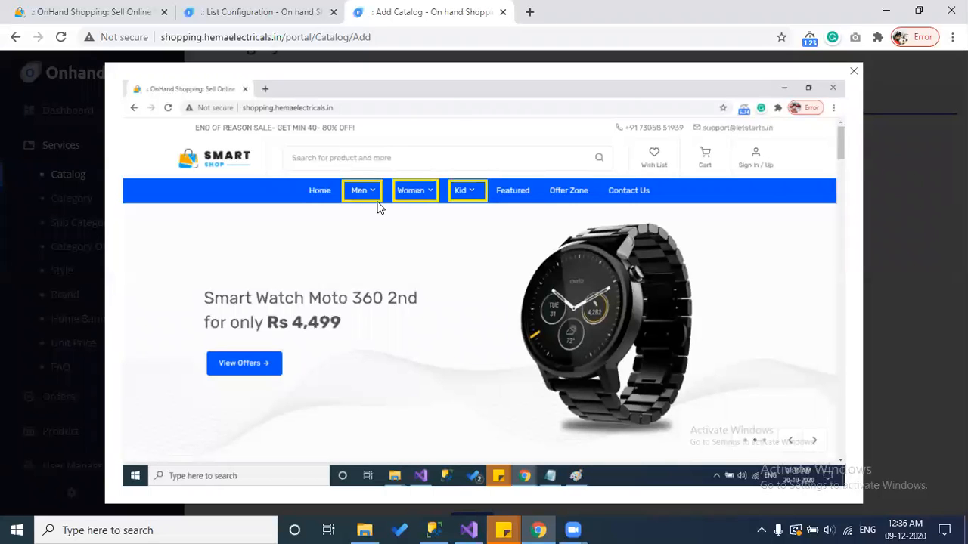
Step: Close the catalog location preview and go to the List MainCategory page
left_click(907, 187)
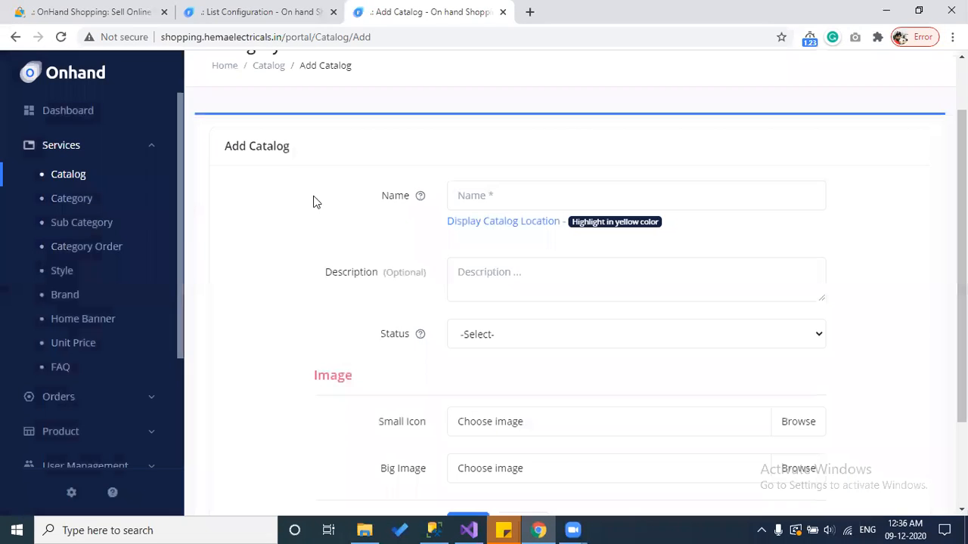
left_click(72, 199)
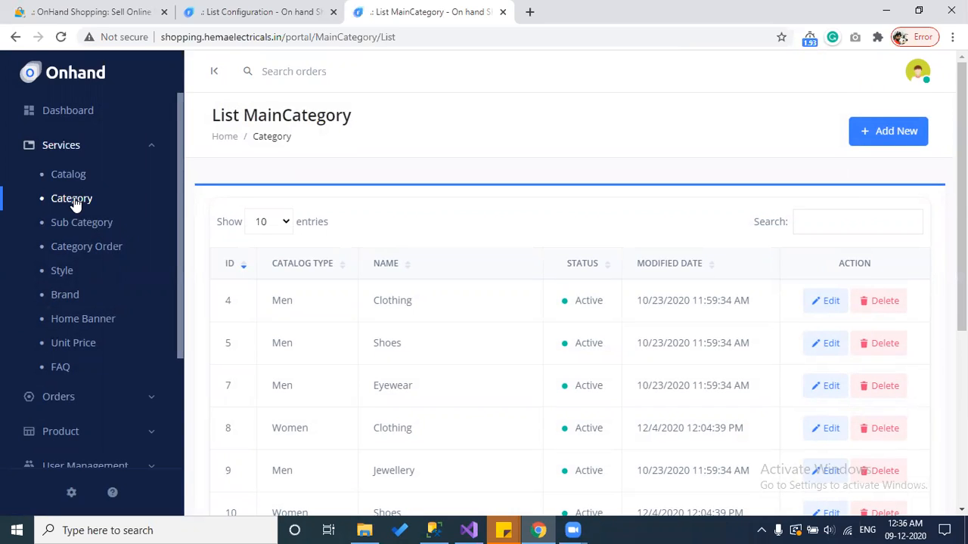
Step: Start a new main category and look over the Catalog Type choices without picking one
left_click(909, 141)
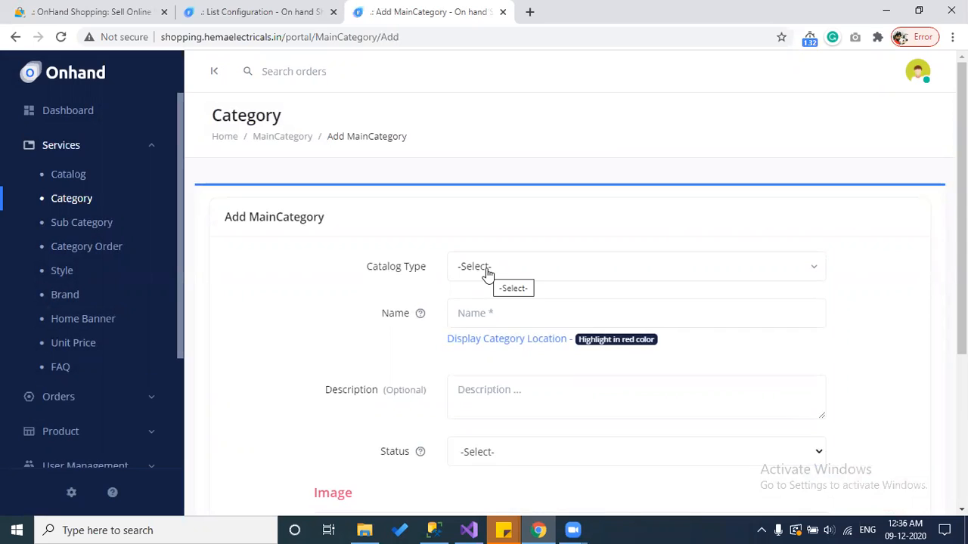
left_click(486, 270)
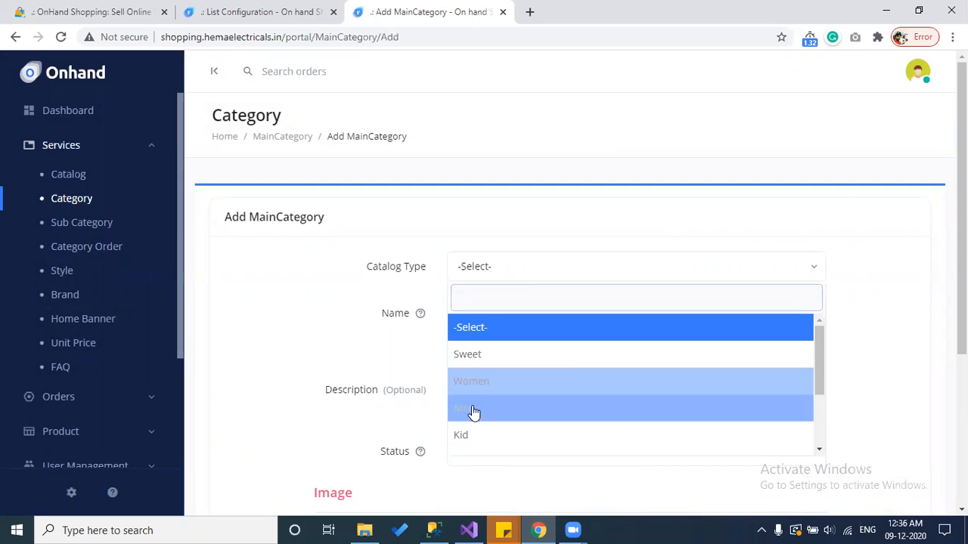
scroll(474, 425, "down", 1)
left_click(399, 368)
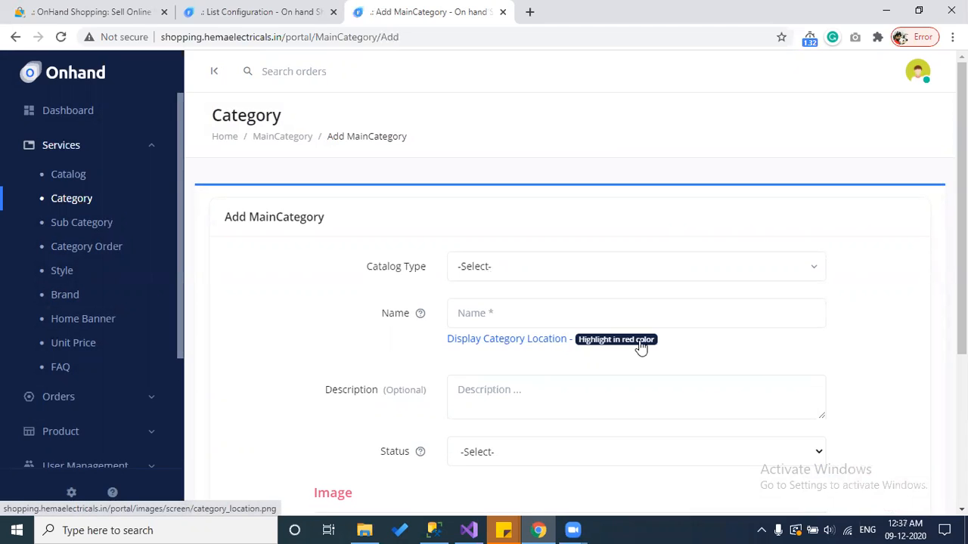
left_click(527, 346)
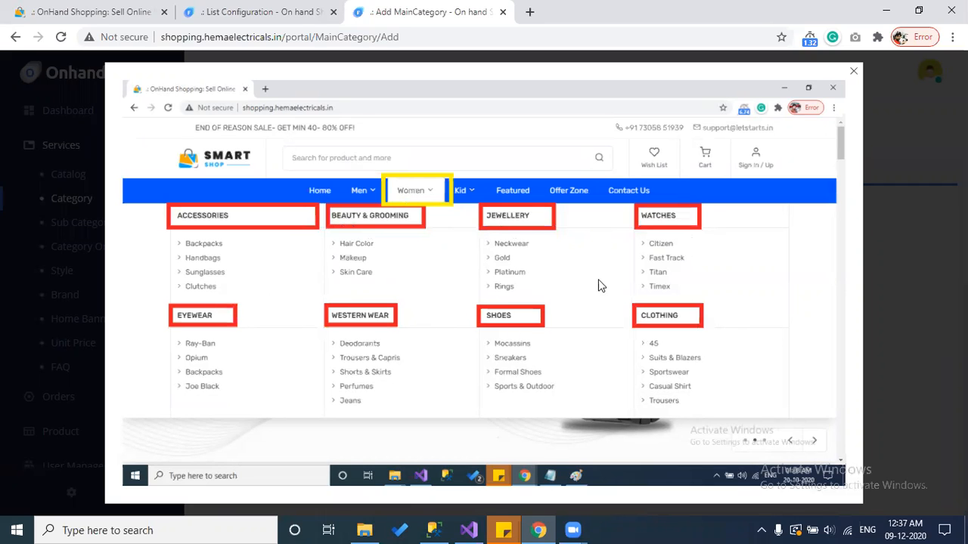
left_click(899, 232)
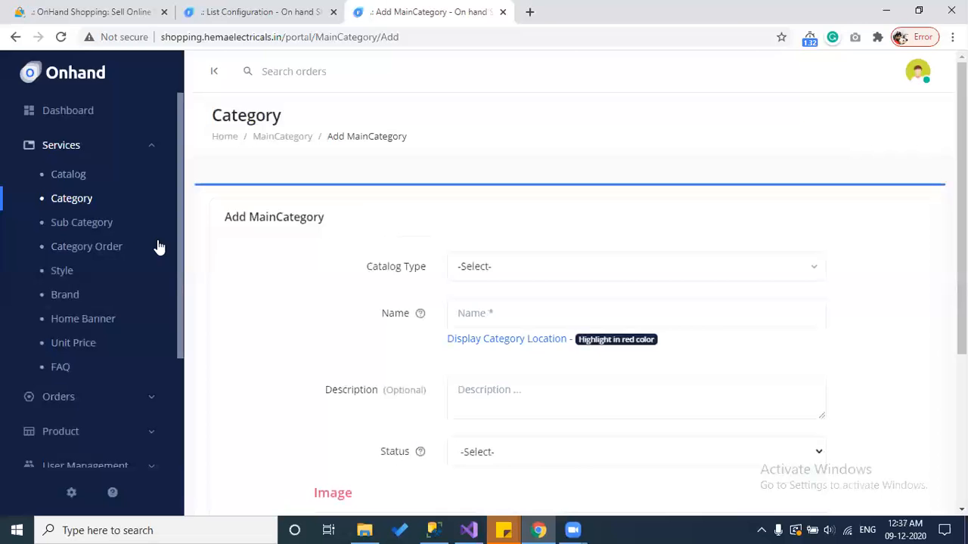
Step: Begin a new subcategory with parent category Shoes and preview the Display Sub Category Location
left_click(87, 225)
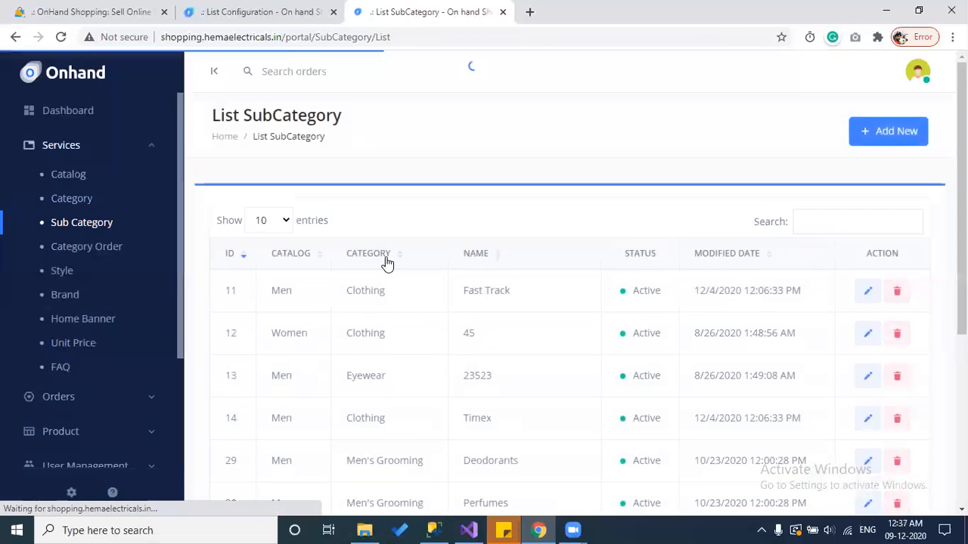
left_click(898, 130)
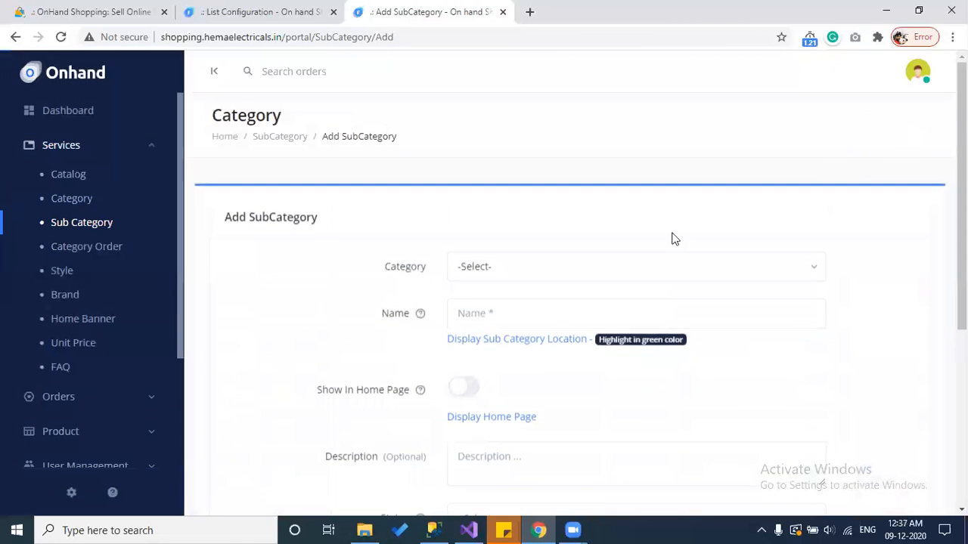
left_click(475, 269)
scroll(489, 385, "down", 4)
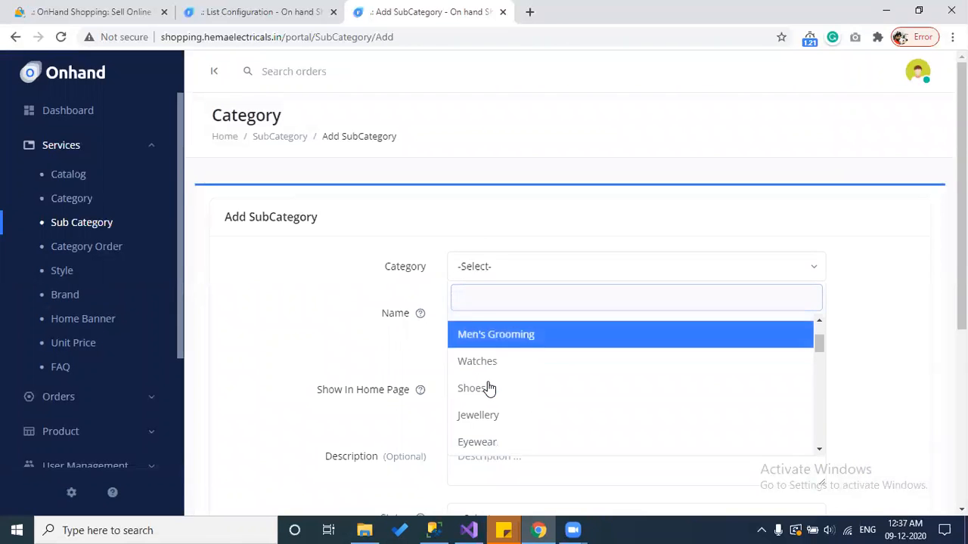
scroll(489, 387, "down", 2)
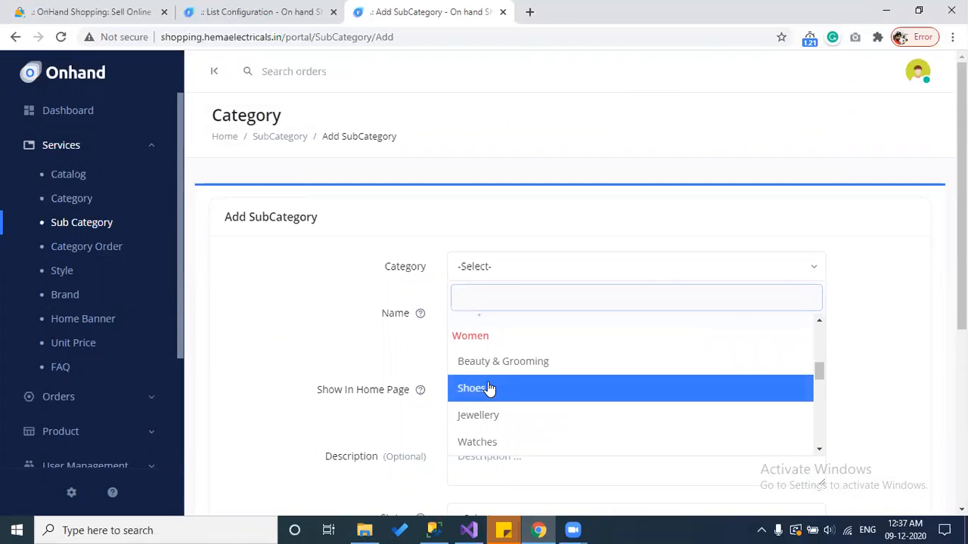
left_click(490, 391)
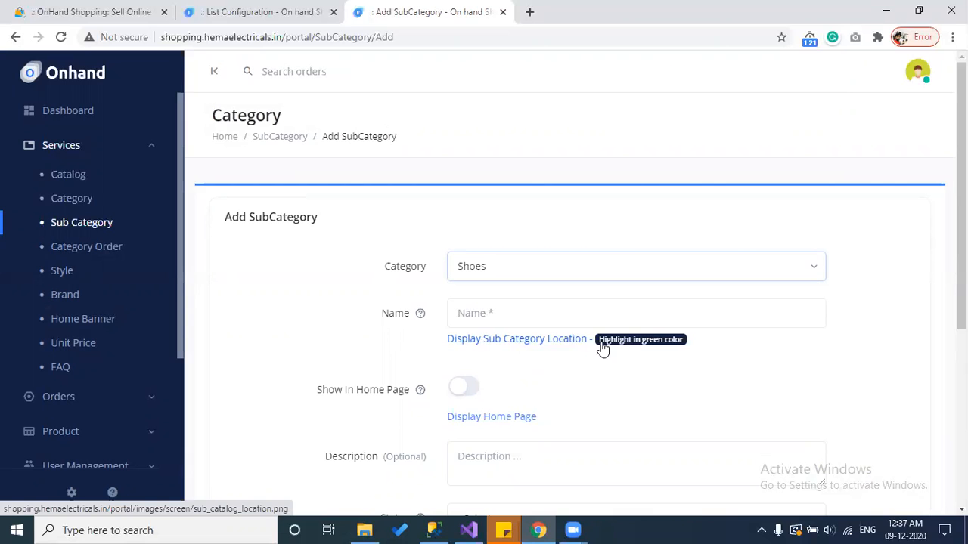
left_click(566, 346)
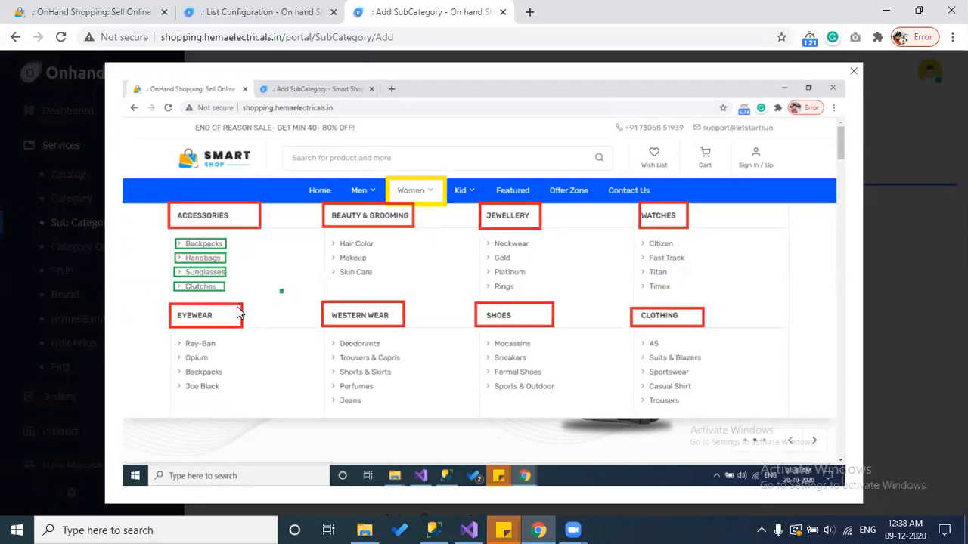
Step: Close the menu preview and view the Display Home Page example for subcategories
left_click(884, 287)
scroll(698, 279, "down", 1)
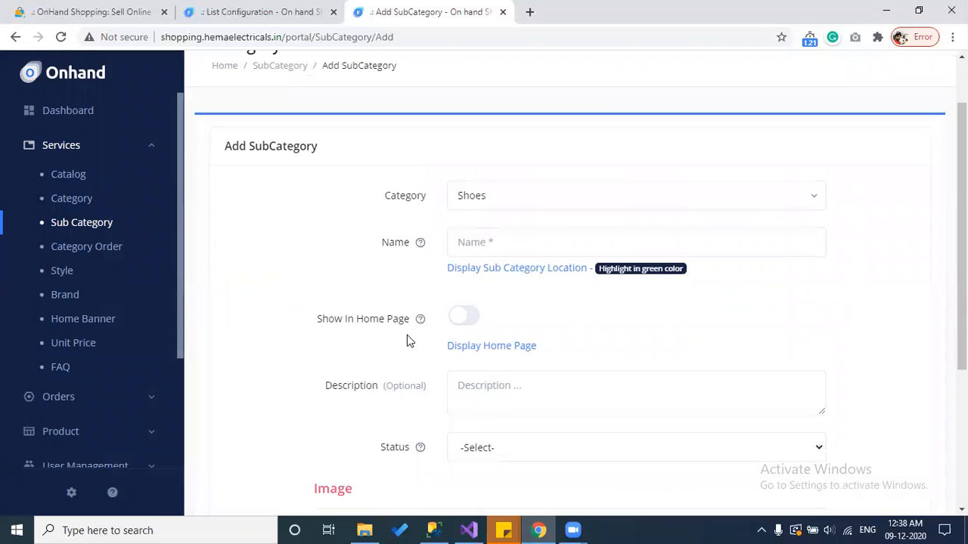
mouse_move(421, 320)
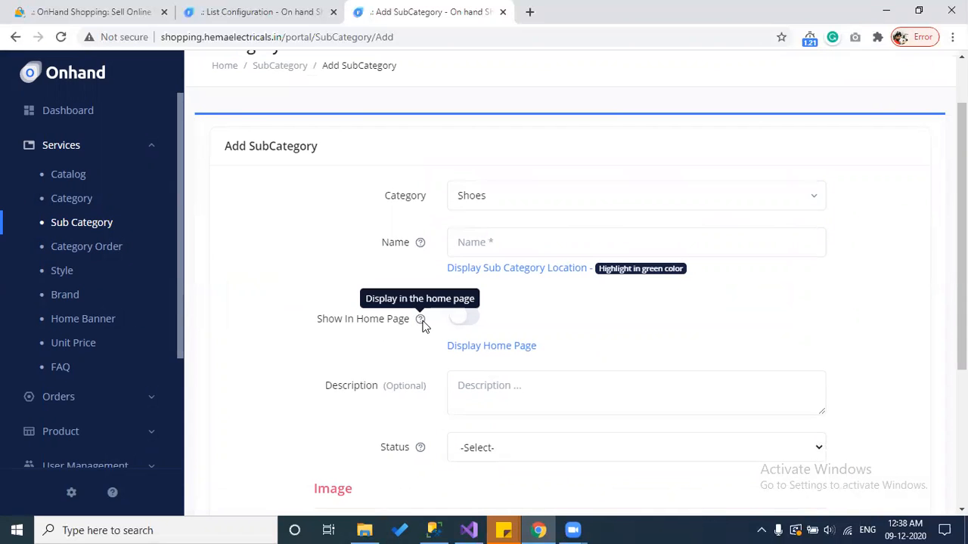
left_click(473, 349)
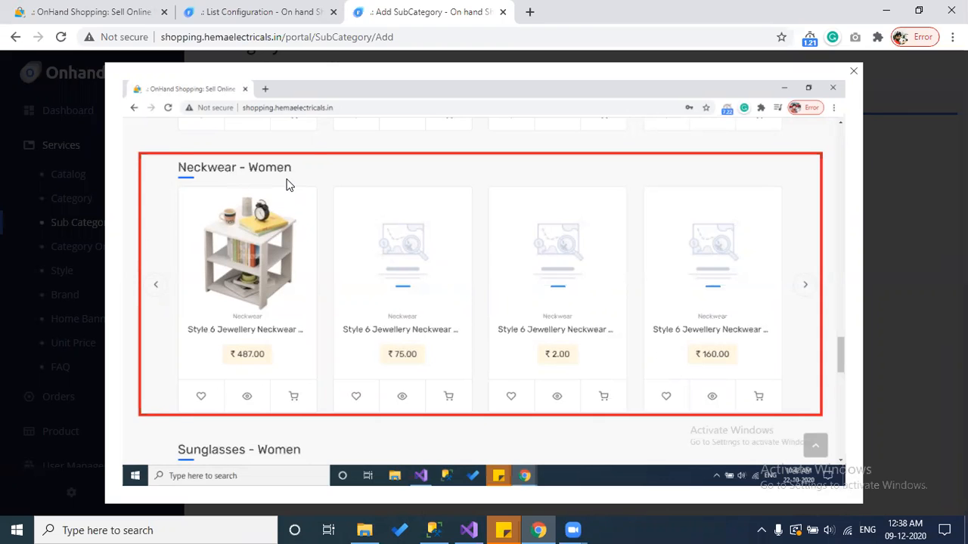
Step: Close the home page preview and turn on Show In Home Page for the subcategory
key("Escape")
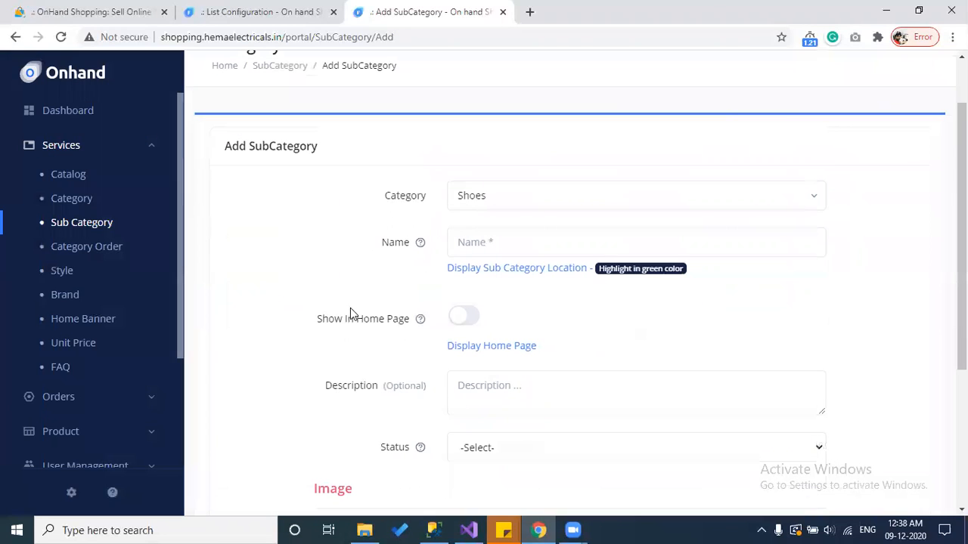
left_click(462, 322)
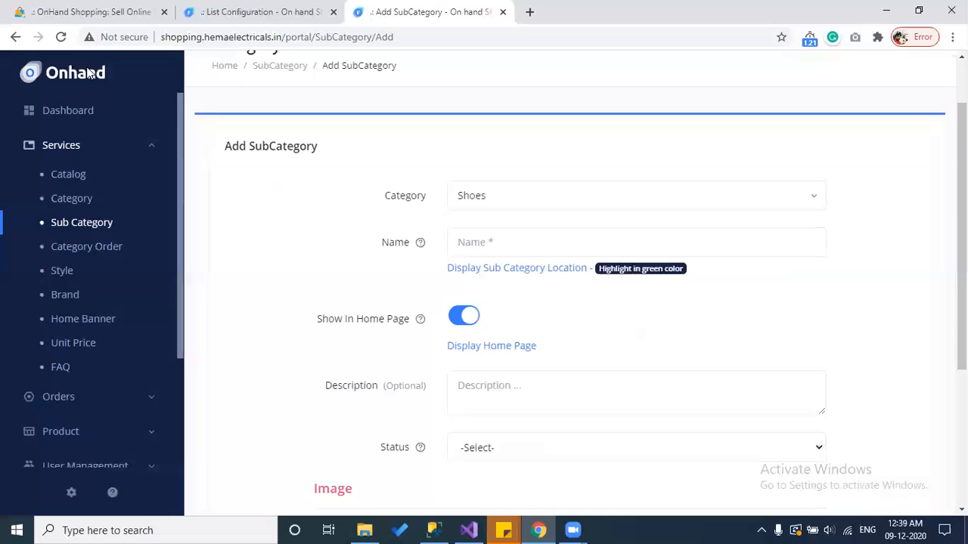
Step: Reload the OnHand Shopping home page and scroll through its product rows
left_click(66, 9)
left_click(123, 104)
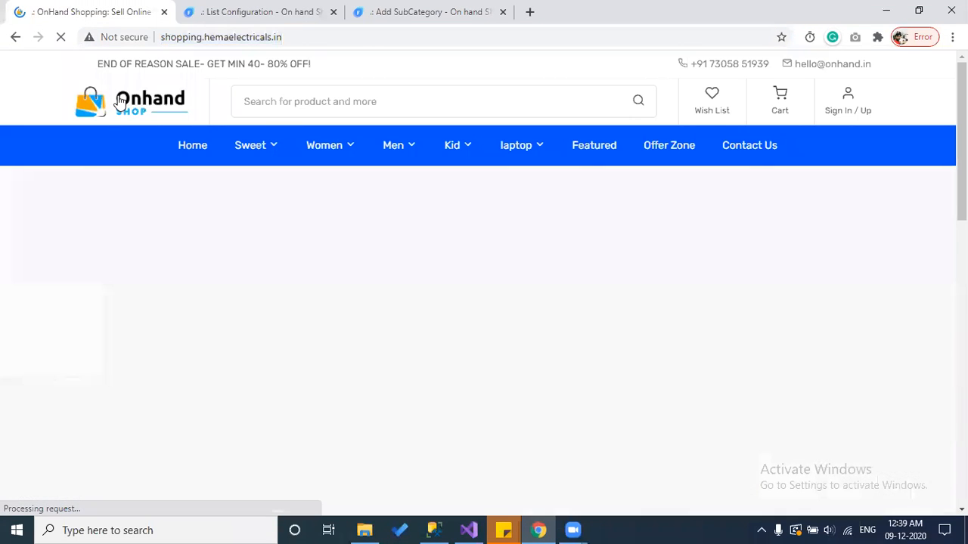
scroll(107, 130, "down", 4)
scroll(106, 130, "down", 2)
scroll(107, 128, "up", 3)
scroll(107, 128, "down", 10)
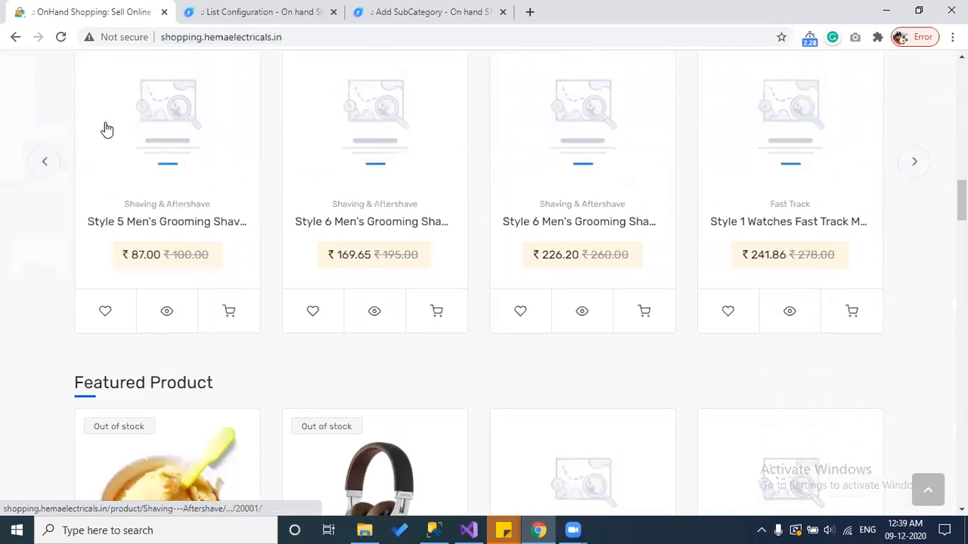
scroll(105, 127, "down", 5)
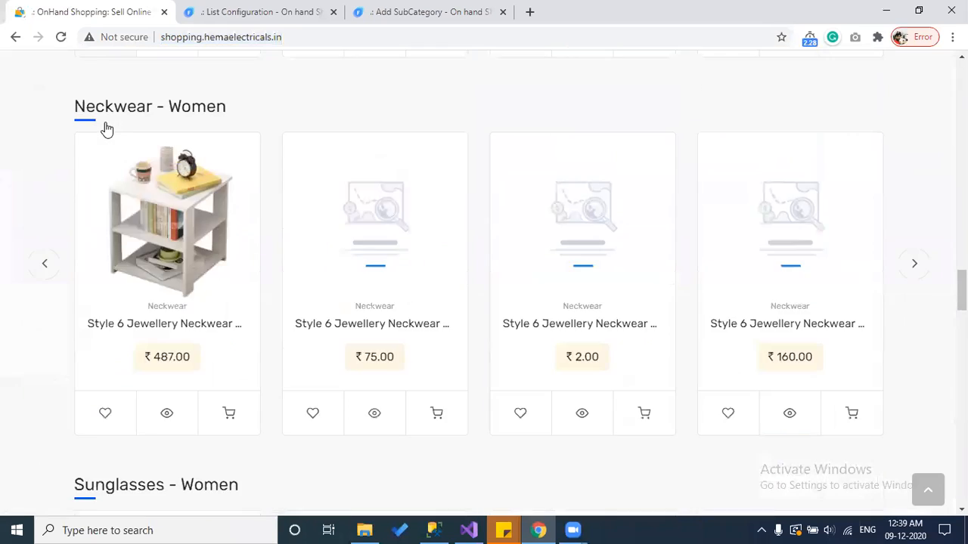
scroll(103, 125, "up", 5)
Step: Highlight subcategory row headings such as Neckwear - Women, then return to the admin tab
scroll(65, 210, "down", 3)
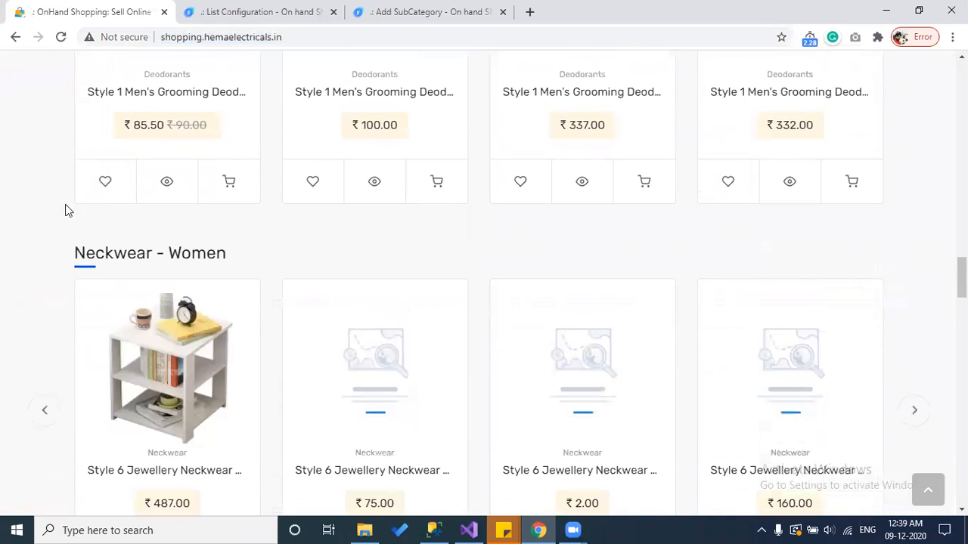
left_click_drag(68, 253, 231, 255)
scroll(214, 247, "down", 5)
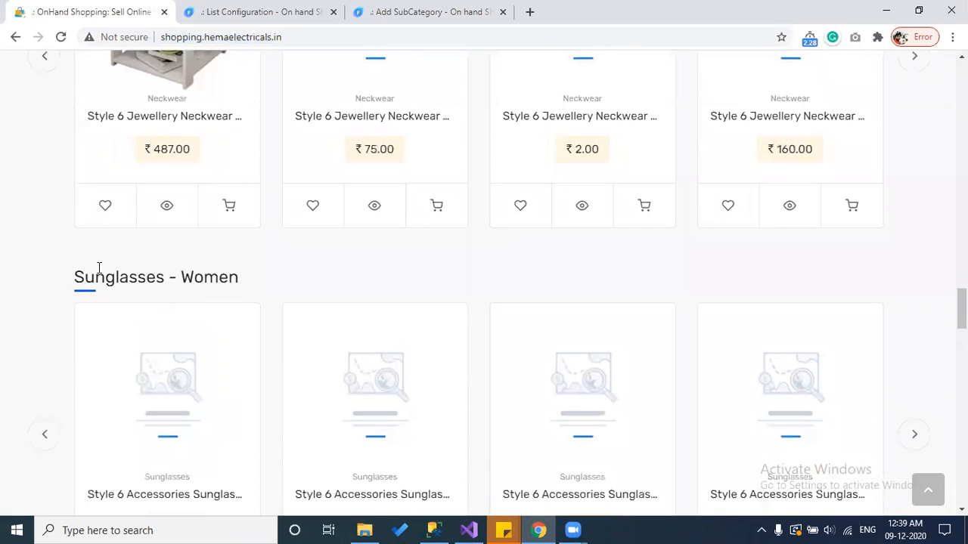
left_click_drag(71, 275, 237, 274)
scroll(227, 272, "down", 5)
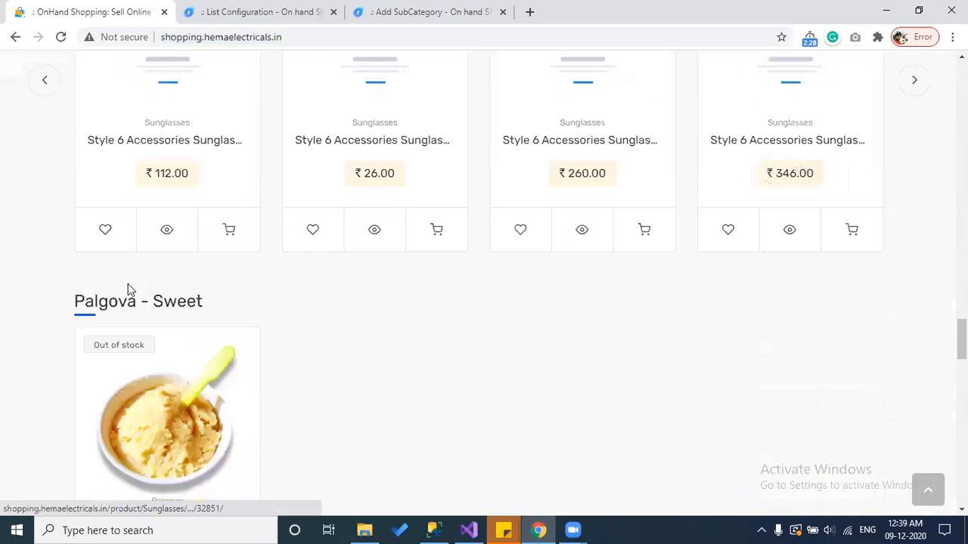
left_click_drag(54, 301, 207, 300)
scroll(205, 299, "down", 5)
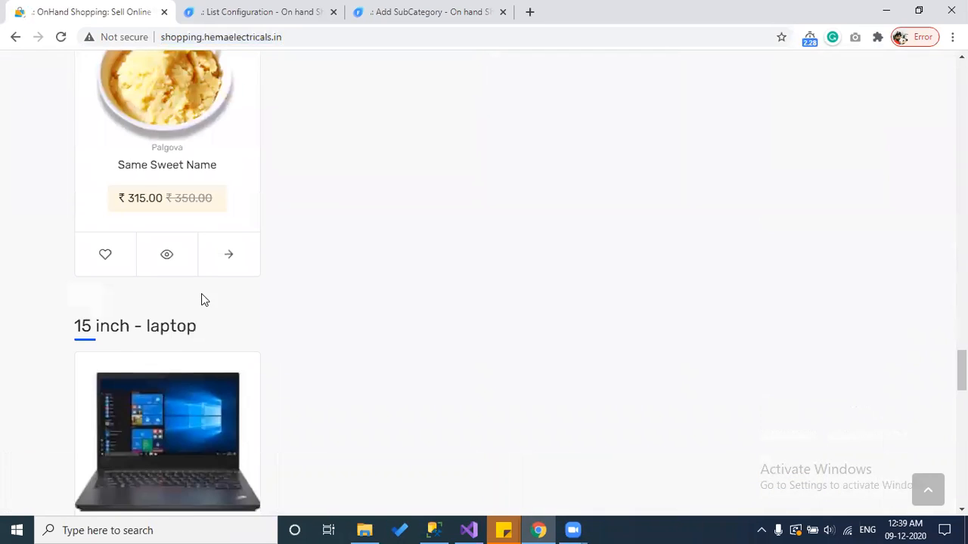
left_click(252, 11)
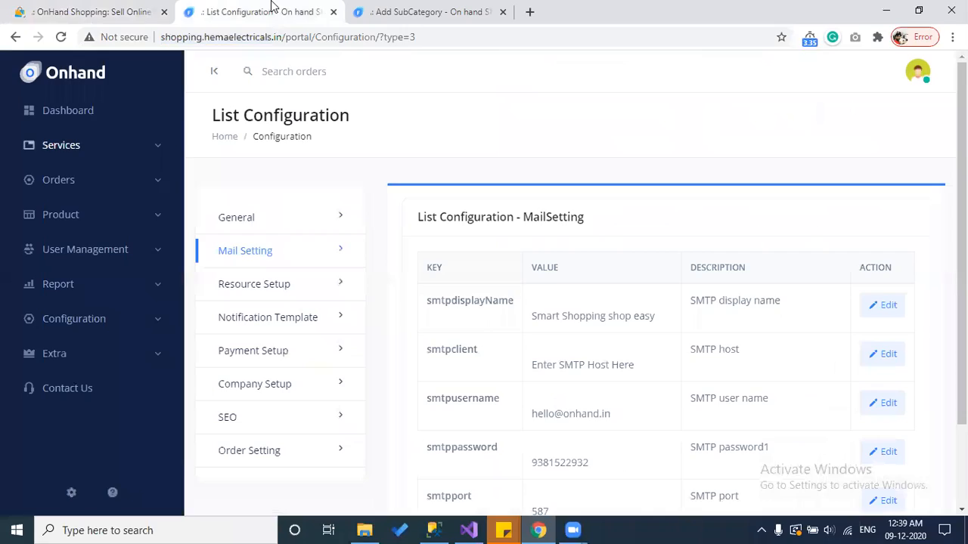
Step: Go to Services > Category Order from the Add SubCategory tab, briefly previewing catalog location
left_click(391, 11)
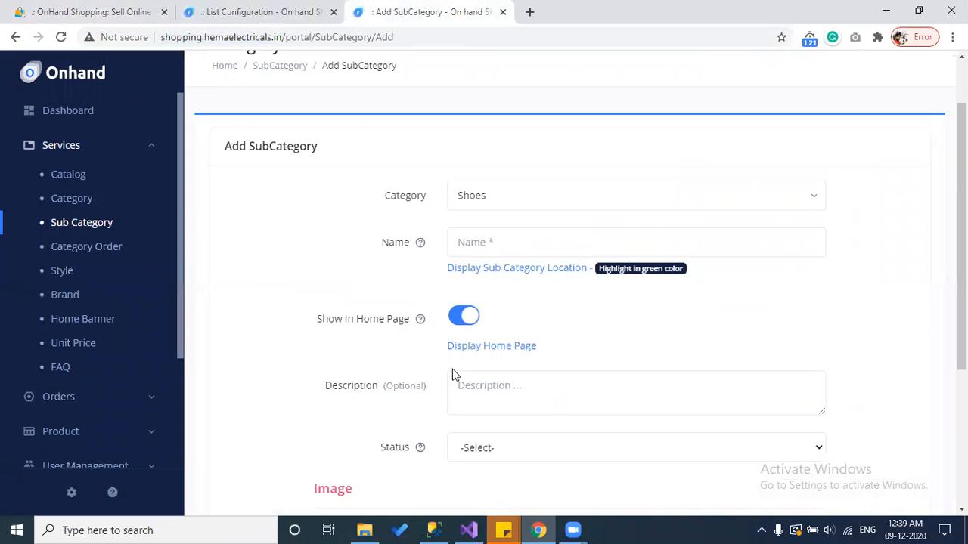
left_click(77, 256)
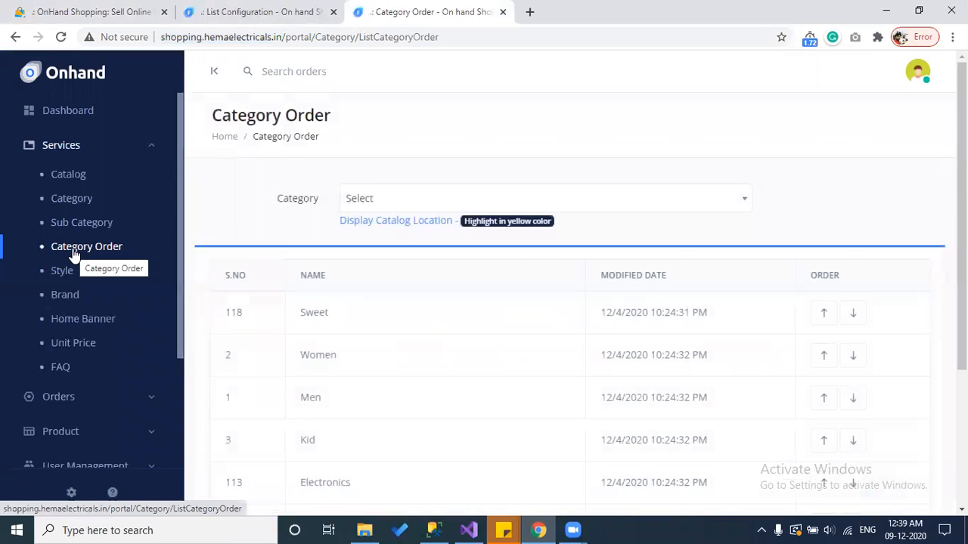
left_click(426, 221)
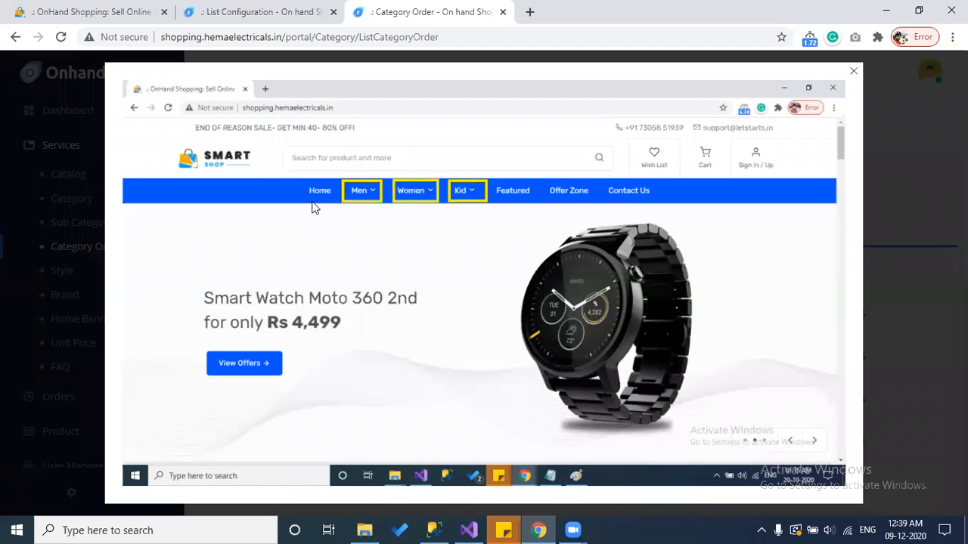
key("Escape")
scroll(371, 412, "down", 1)
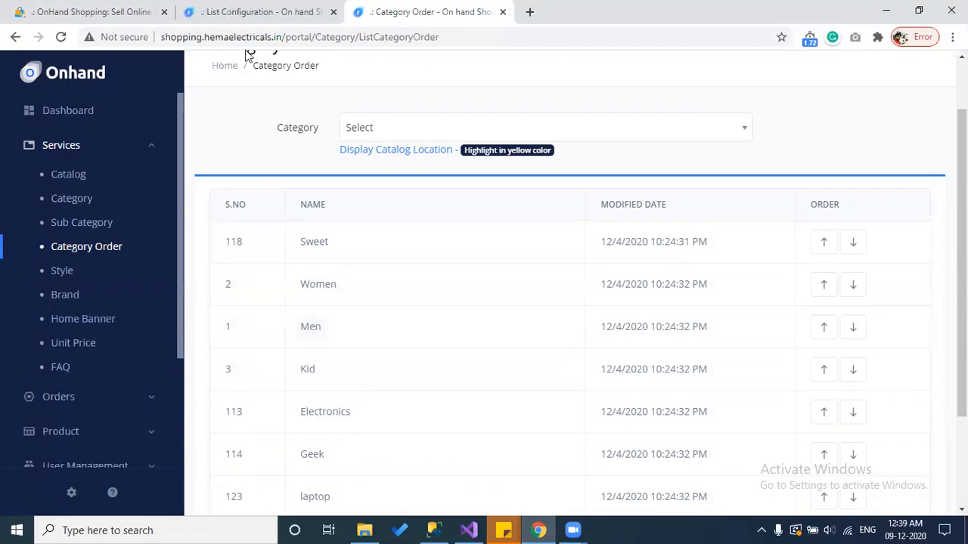
Step: Look over the storefront's current category menu
left_click(168, 7)
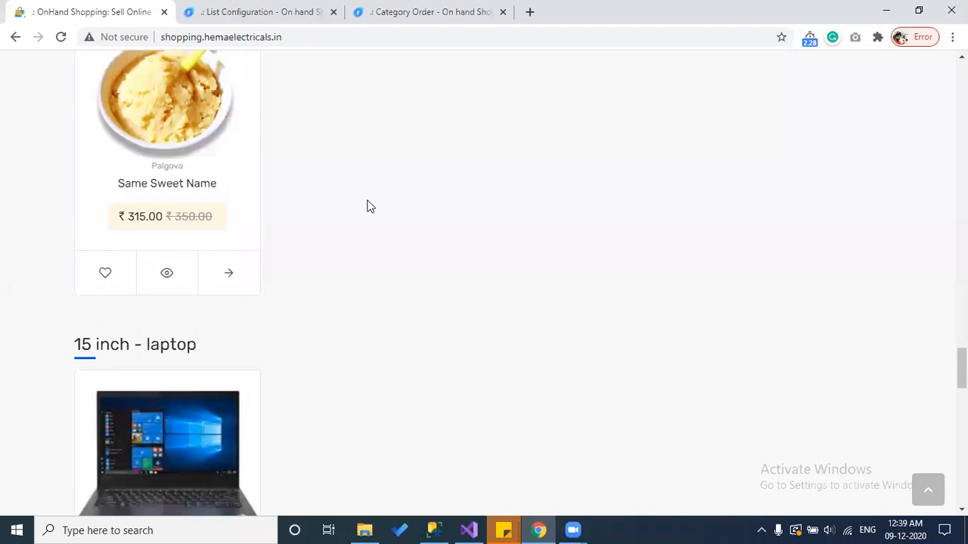
scroll(367, 205, "down", 5)
left_click(927, 488)
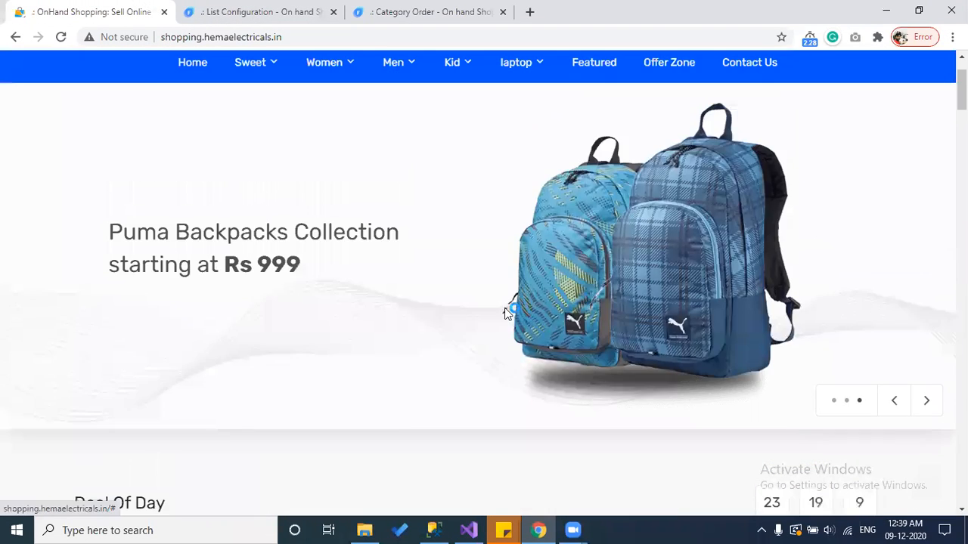
mouse_move(274, 159)
mouse_move(307, 151)
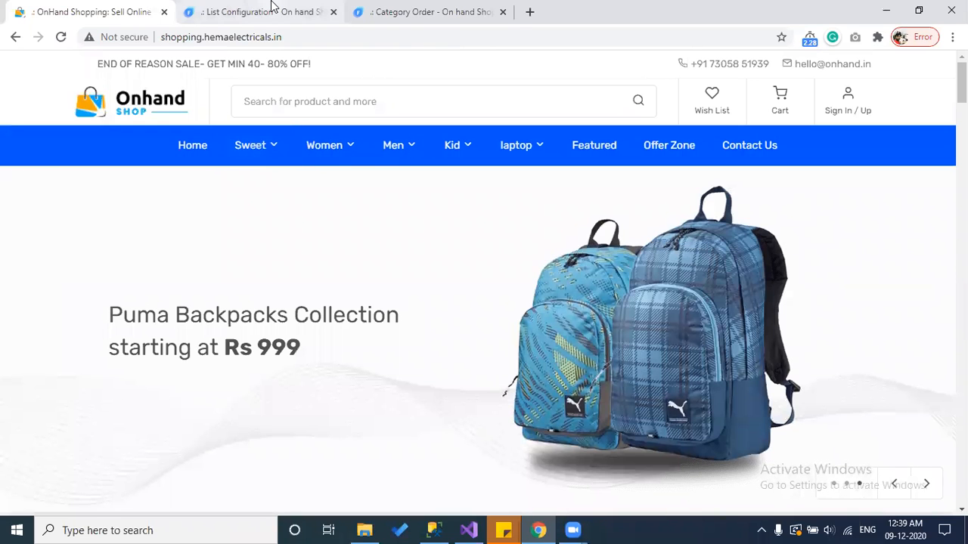
Step: Move Men up two places to first in Category Order and confirm the storefront menu
left_click(385, 9)
left_click(822, 330)
left_click(824, 291)
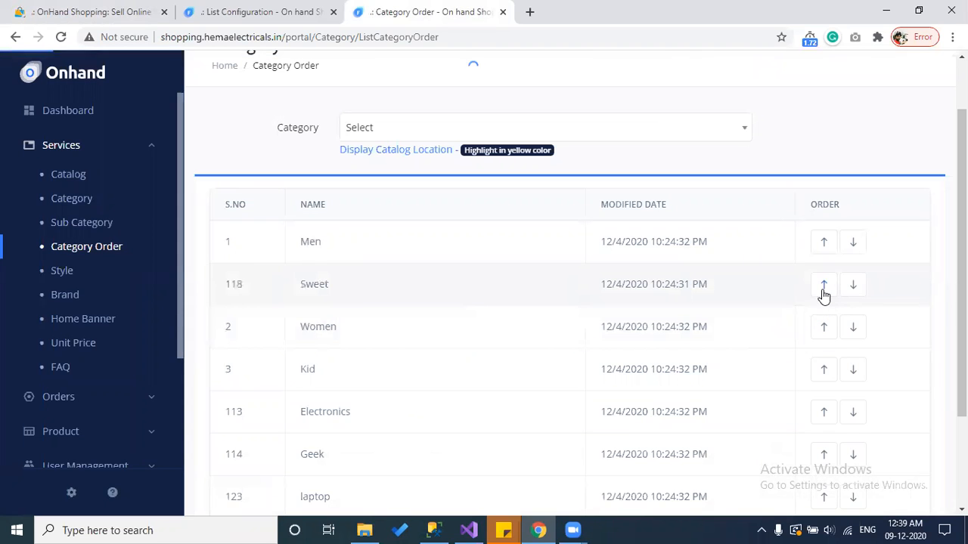
left_click(63, 9)
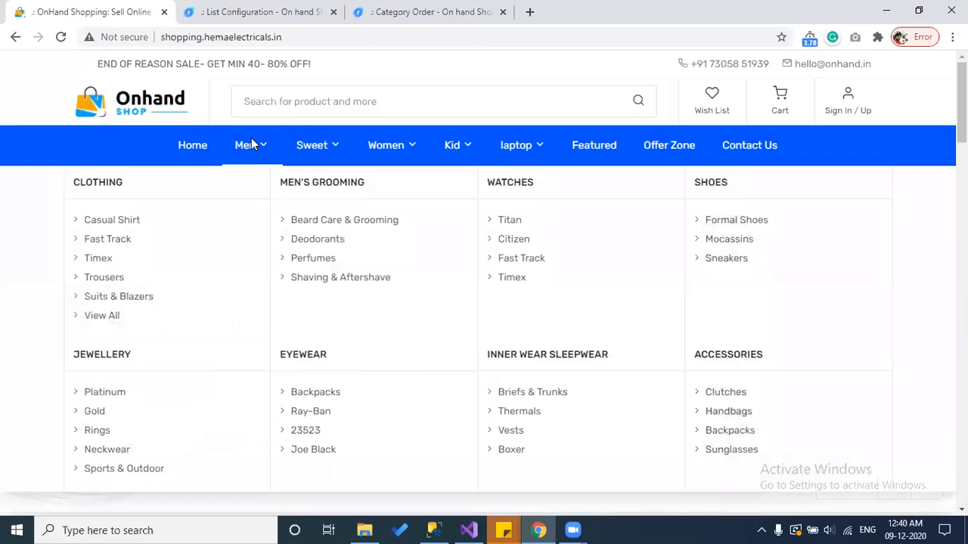
left_click(258, 9)
left_click(382, 10)
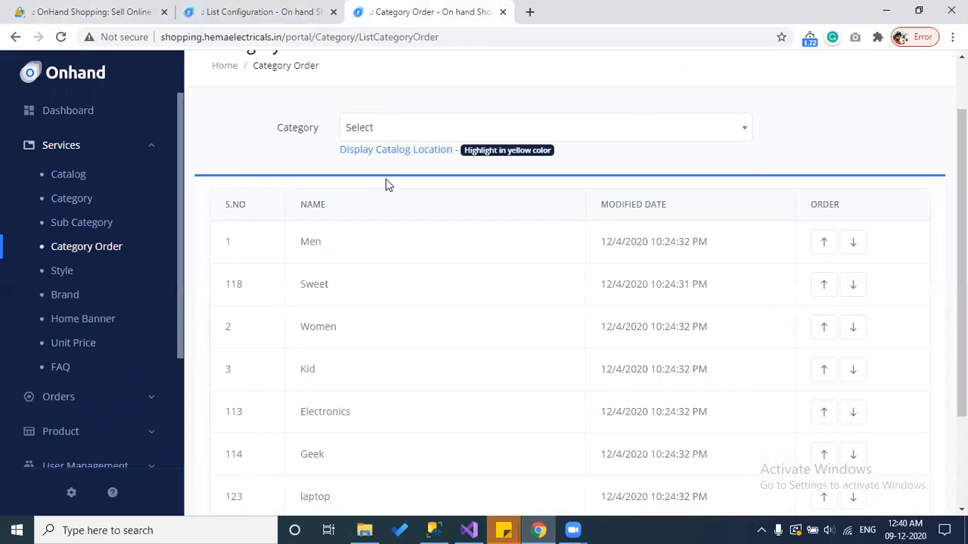
left_click(421, 127)
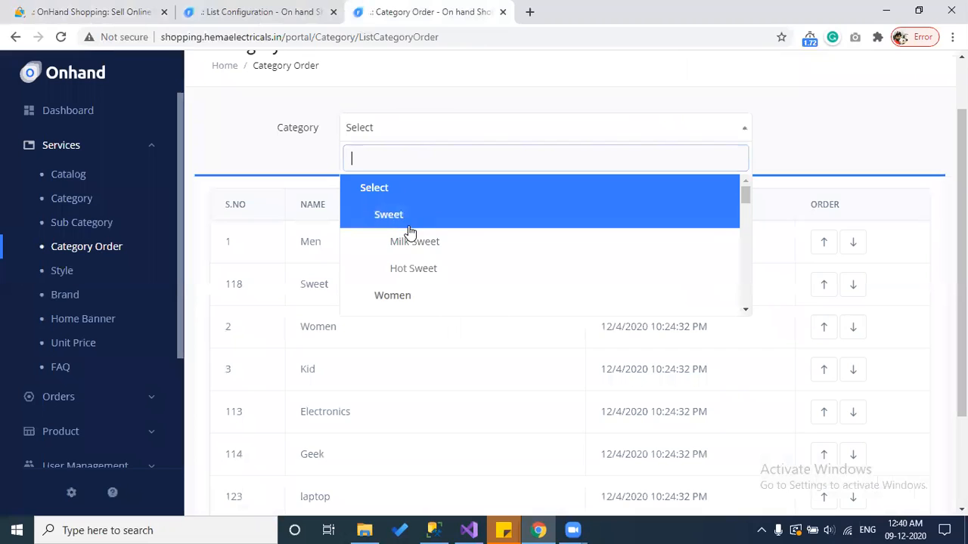
Step: Search 'me' in the Category dropdown and select Men
scroll(409, 219, "down", 2)
scroll(409, 230, "down", 3)
scroll(408, 231, "up", 3)
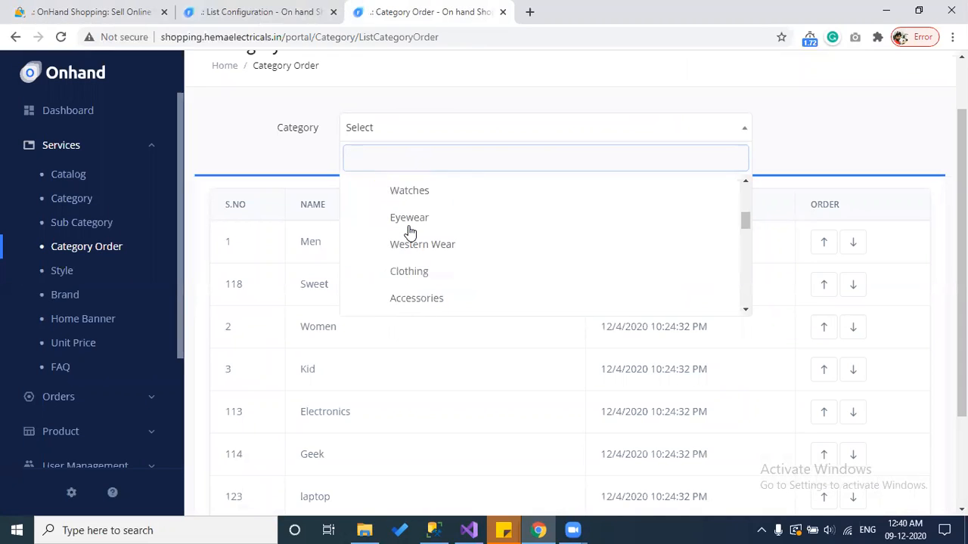
scroll(403, 242, "up", 2)
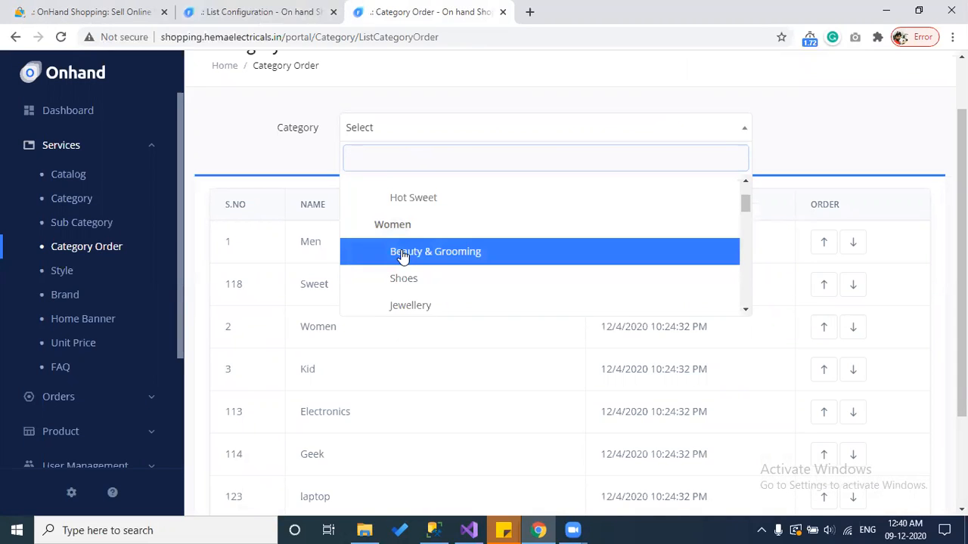
scroll(403, 256, "up", 1)
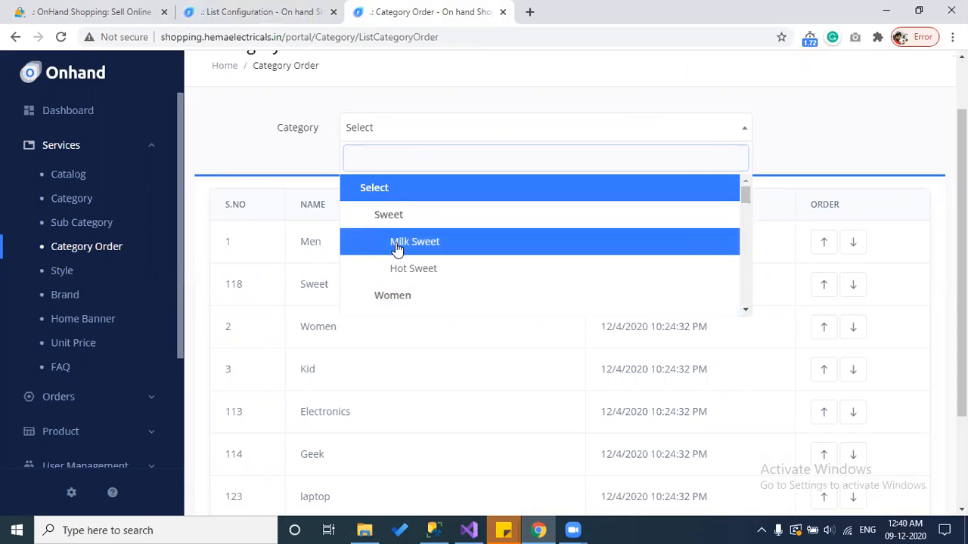
type("me")
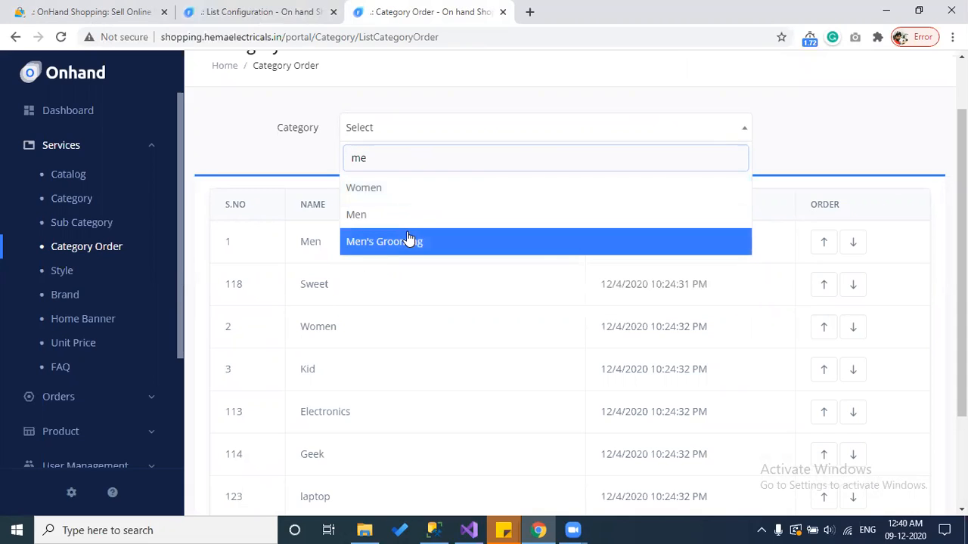
left_click(389, 217)
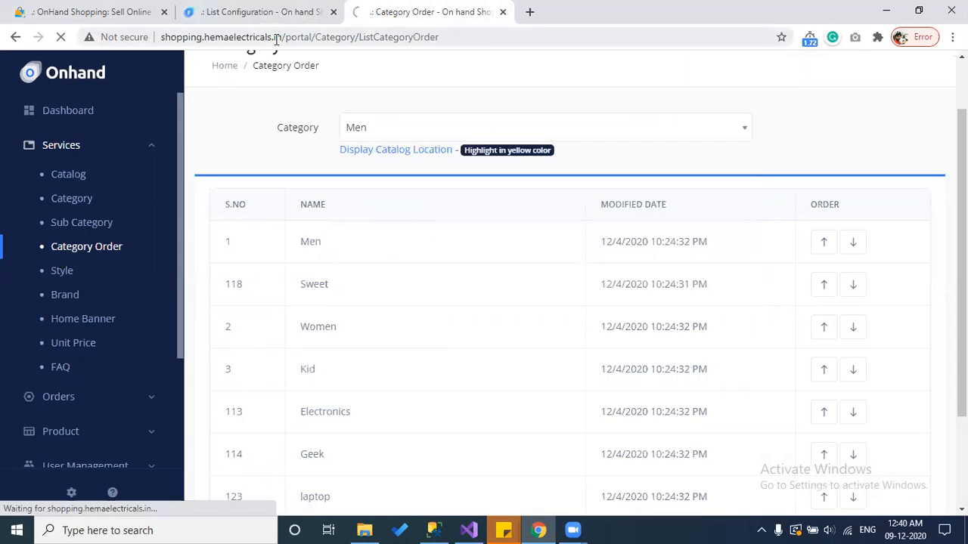
Step: Close the List Configuration tab and go back to Category Order
left_click(267, 11)
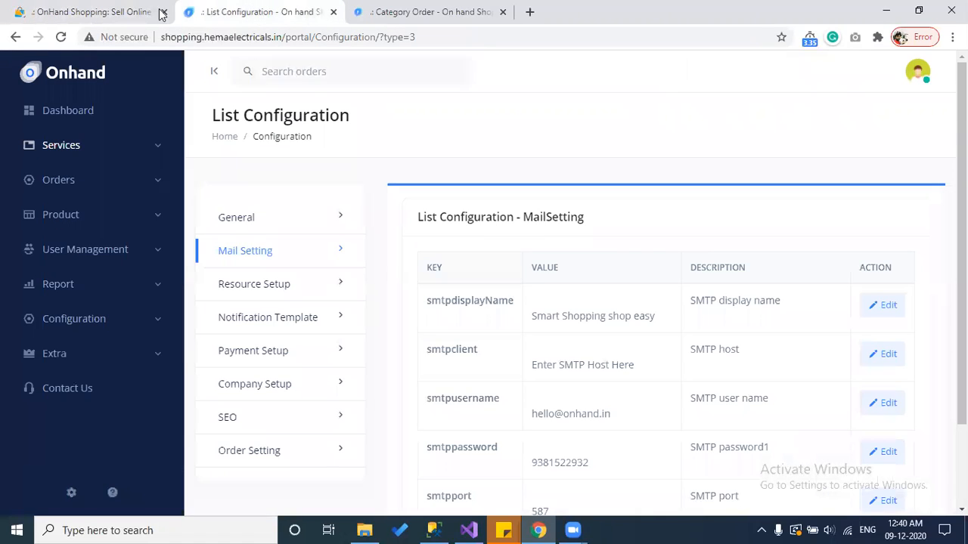
left_click(333, 12)
mouse_move(253, 163)
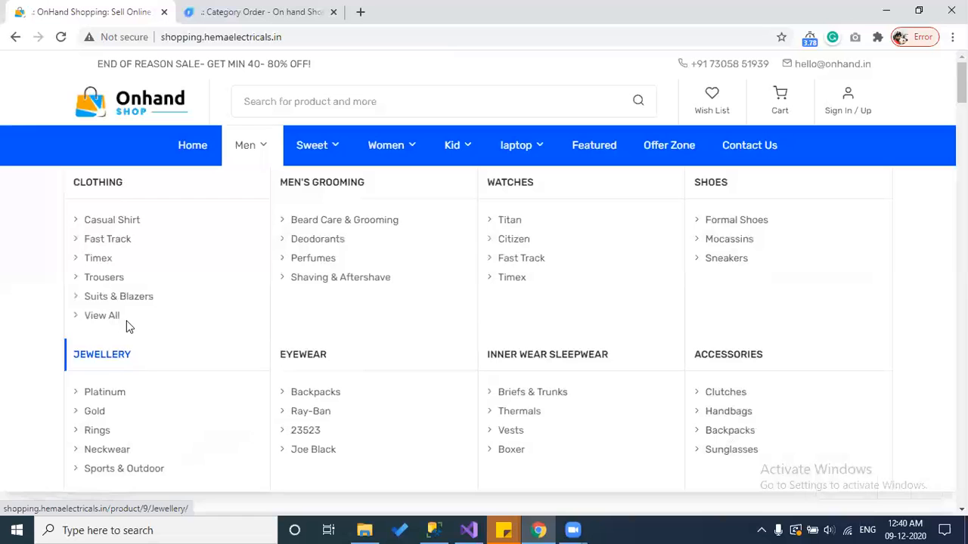
left_click(261, 11)
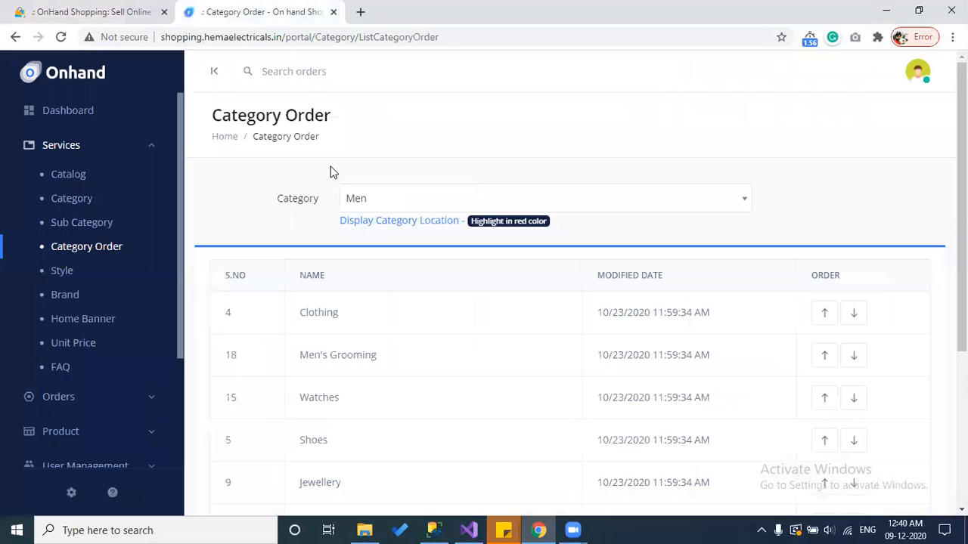
Step: Keep Men selected and check the storefront's Men menu
left_click(428, 203)
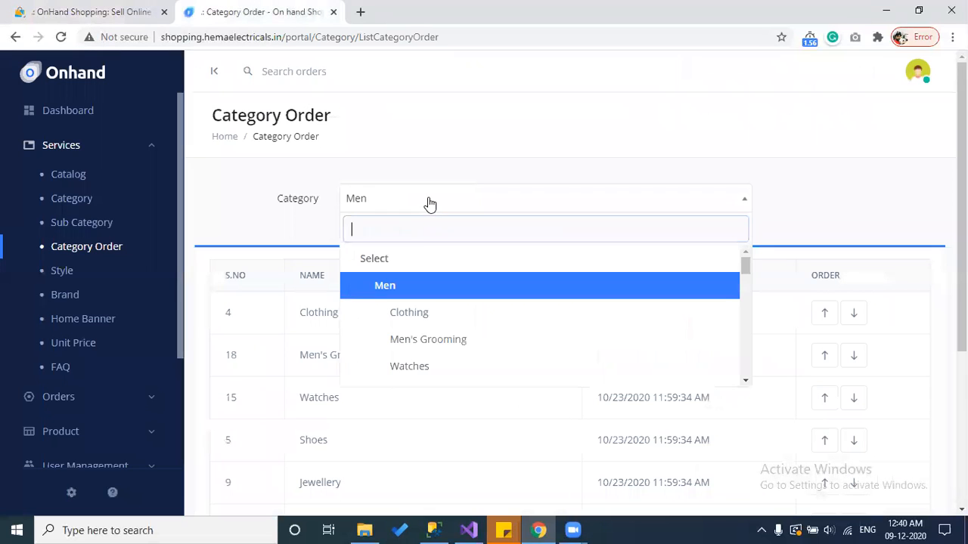
left_click(306, 233)
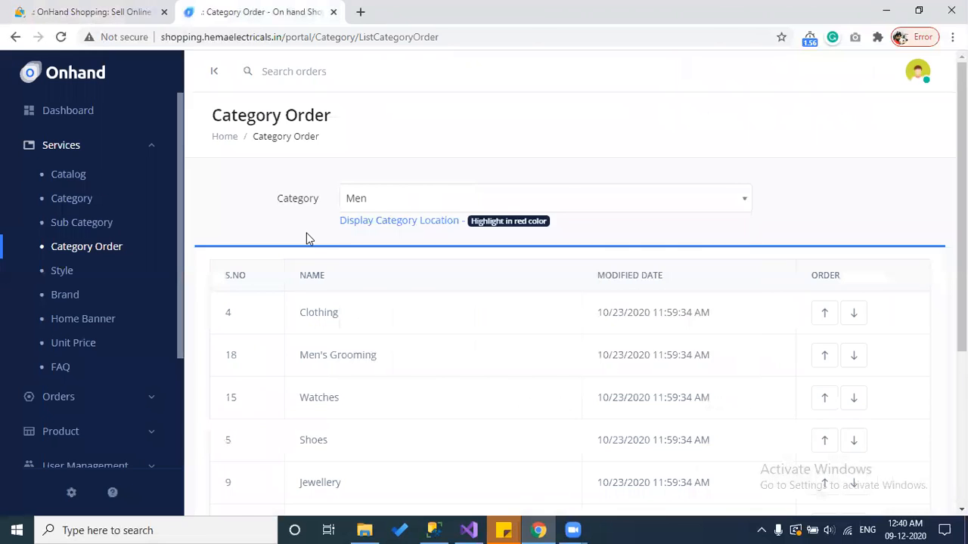
scroll(307, 236, "down", 2)
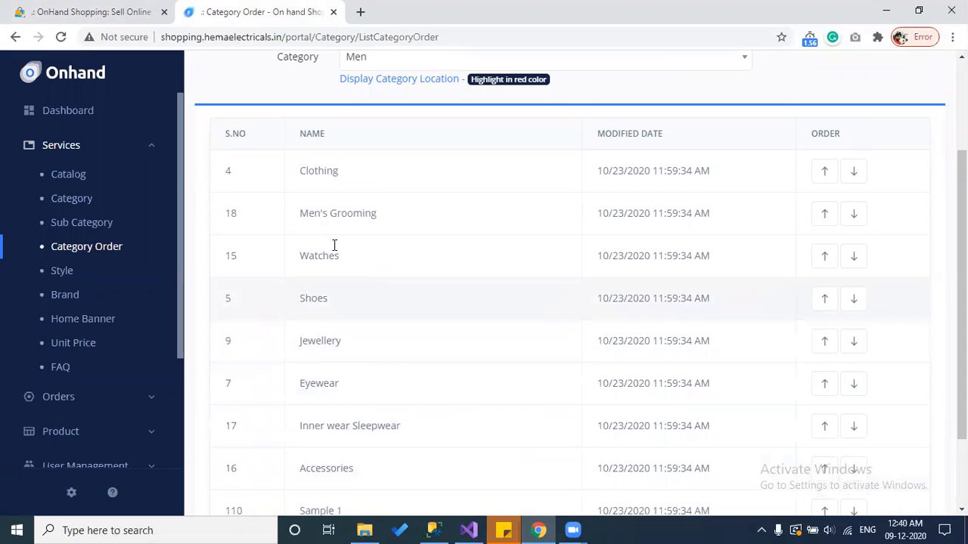
left_click(91, 8)
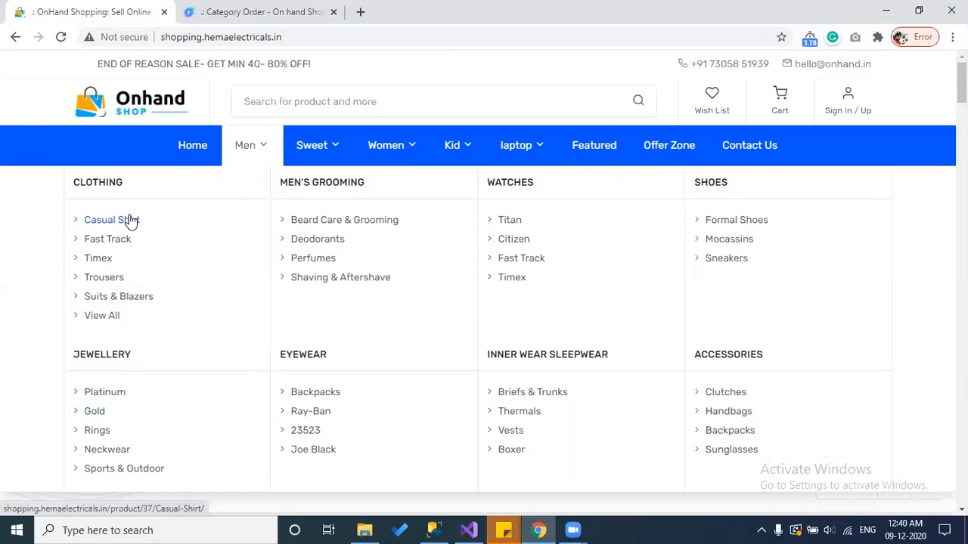
left_click(239, 10)
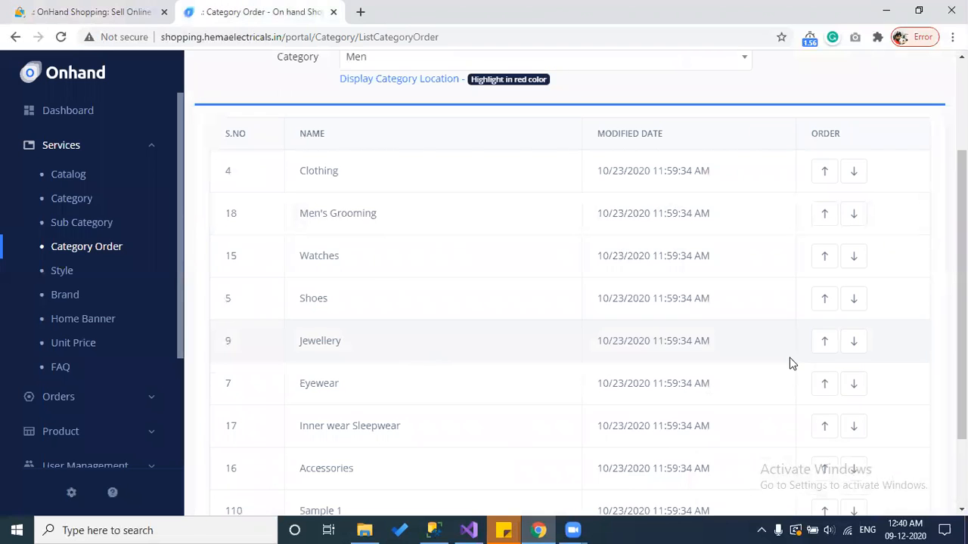
Step: Move Jewellery up four places to first in the Men order and view the storefront
left_click(818, 348)
left_click(817, 301)
left_click(815, 263)
left_click(826, 218)
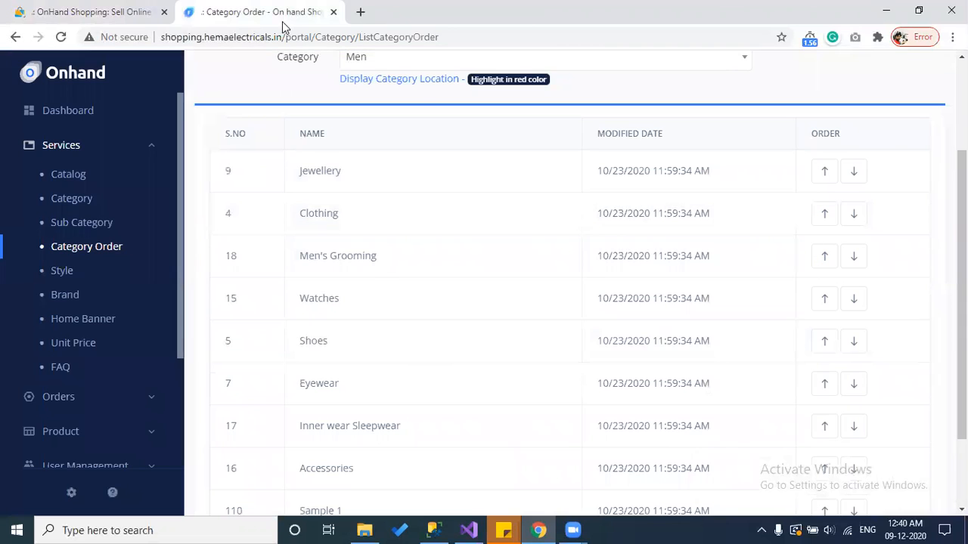
left_click(130, 6)
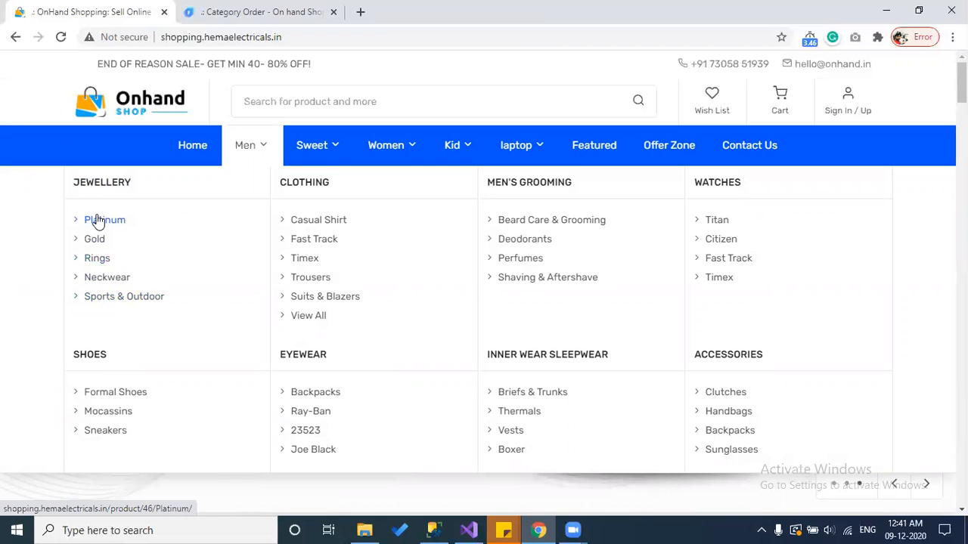
Step: Select Jewellery in the Category Order dropdown
left_click(221, 9)
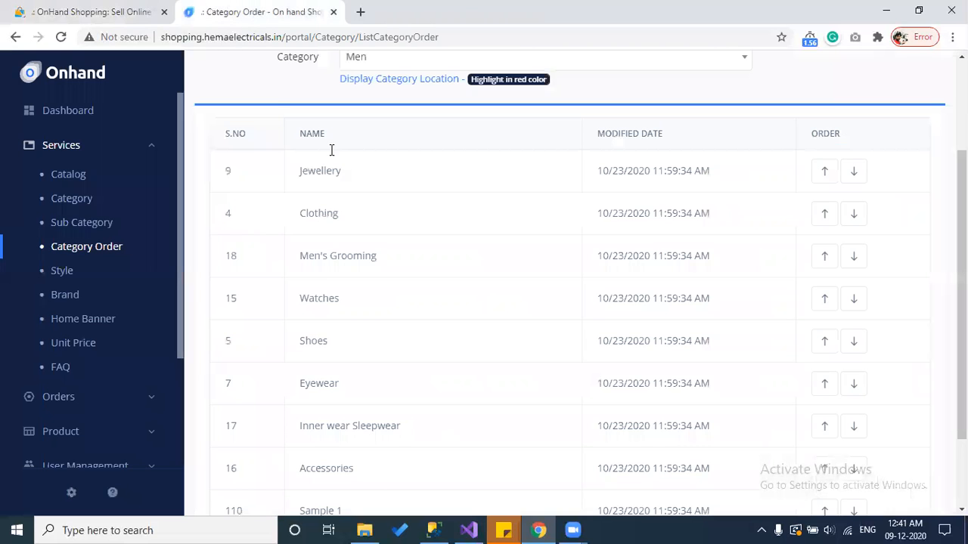
scroll(331, 149, "up", 1)
left_click(413, 129)
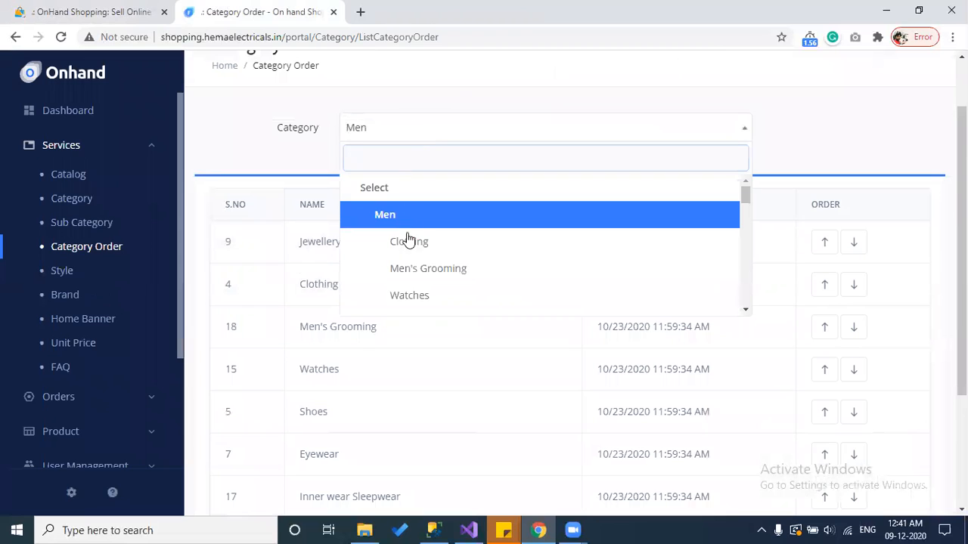
scroll(408, 241, "down", 2)
left_click(114, 11)
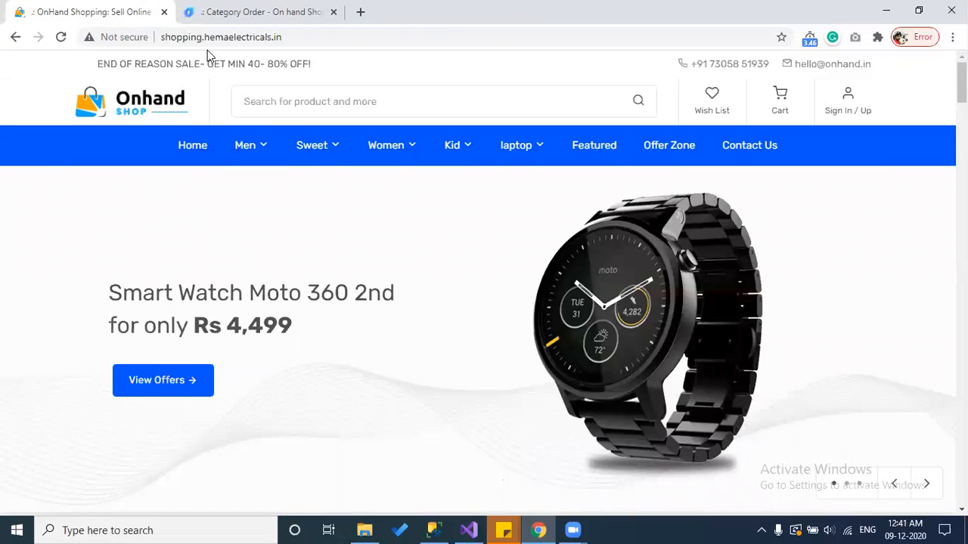
left_click(205, 11)
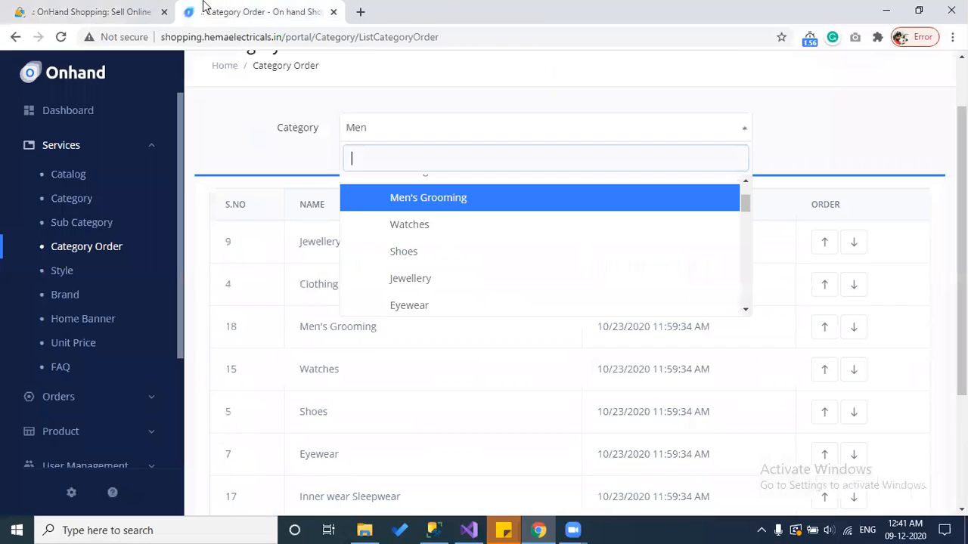
left_click(422, 284)
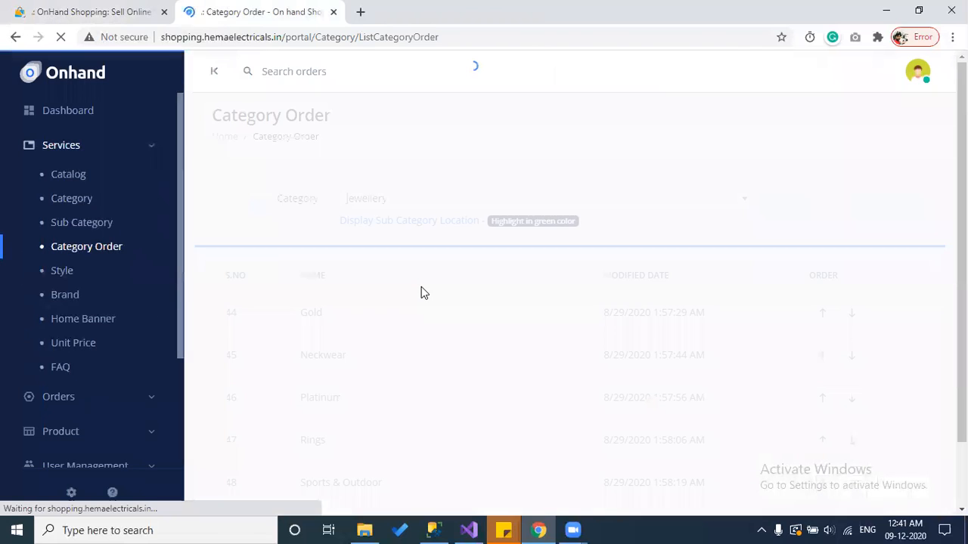
Step: View and close the sub category location preview image
left_click(424, 222)
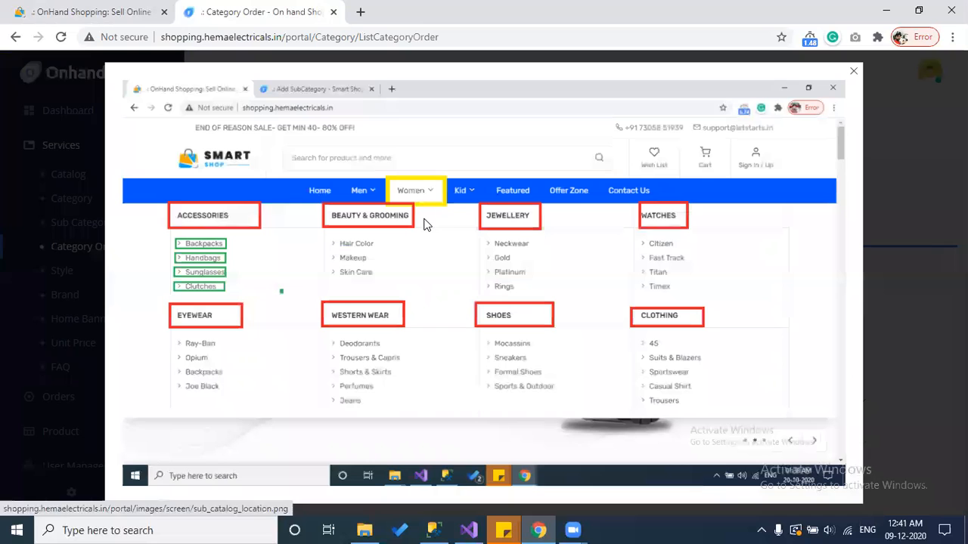
left_click(915, 189)
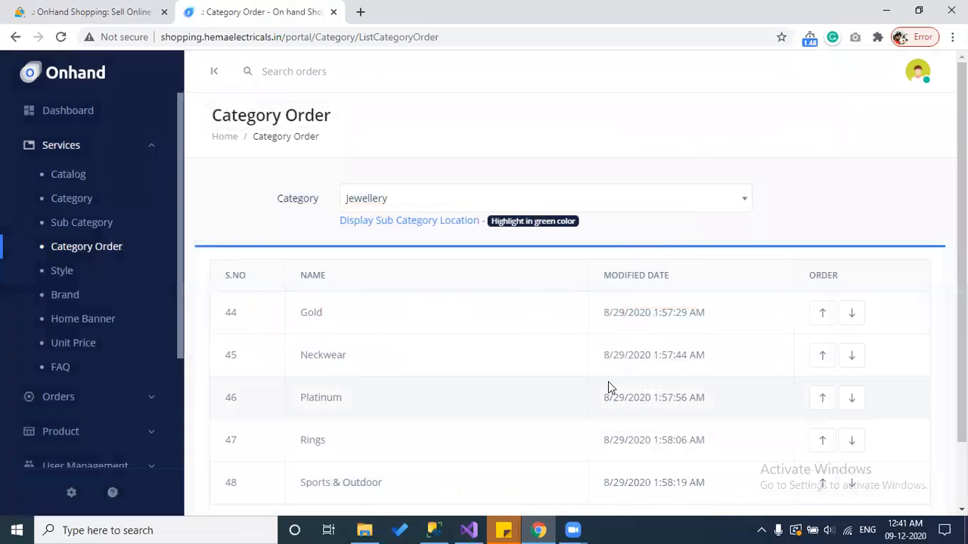
scroll(703, 355, "down", 1)
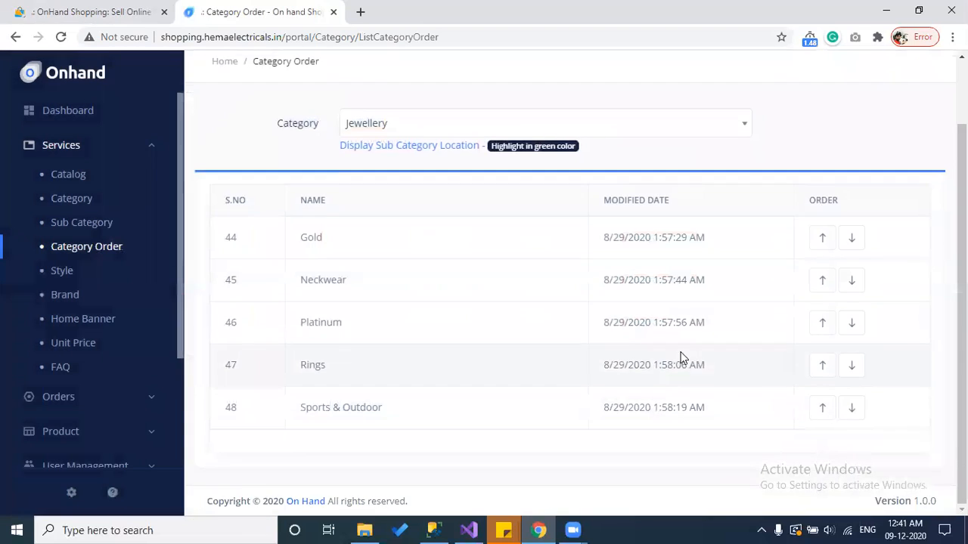
Step: Move Rings up three places to first under Jewellery and check the storefront
left_click(821, 366)
left_click(822, 323)
left_click(822, 281)
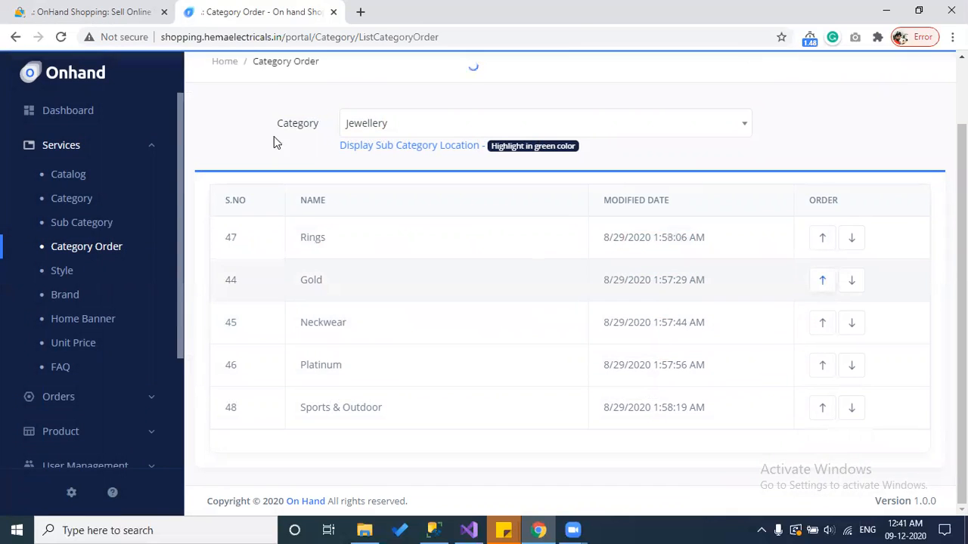
left_click(96, 13)
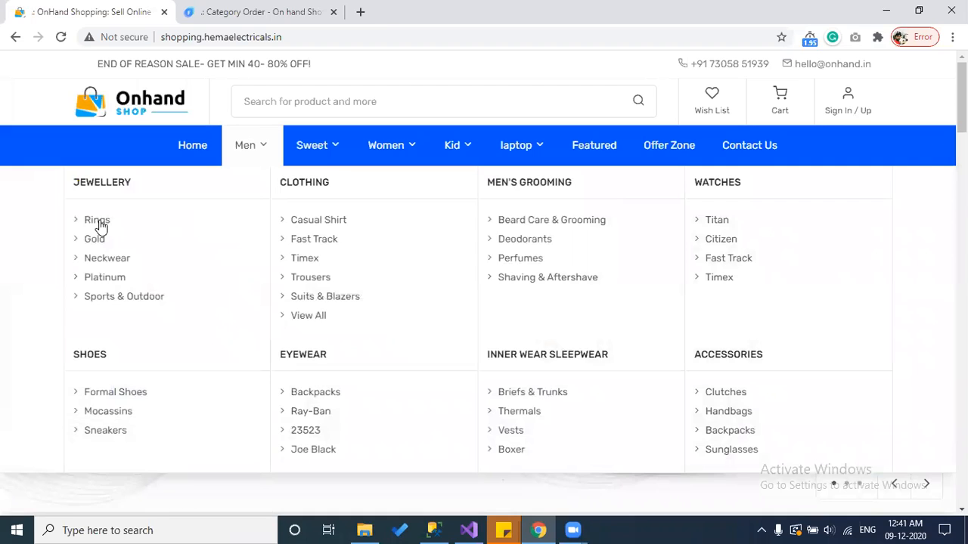
left_click(260, 9)
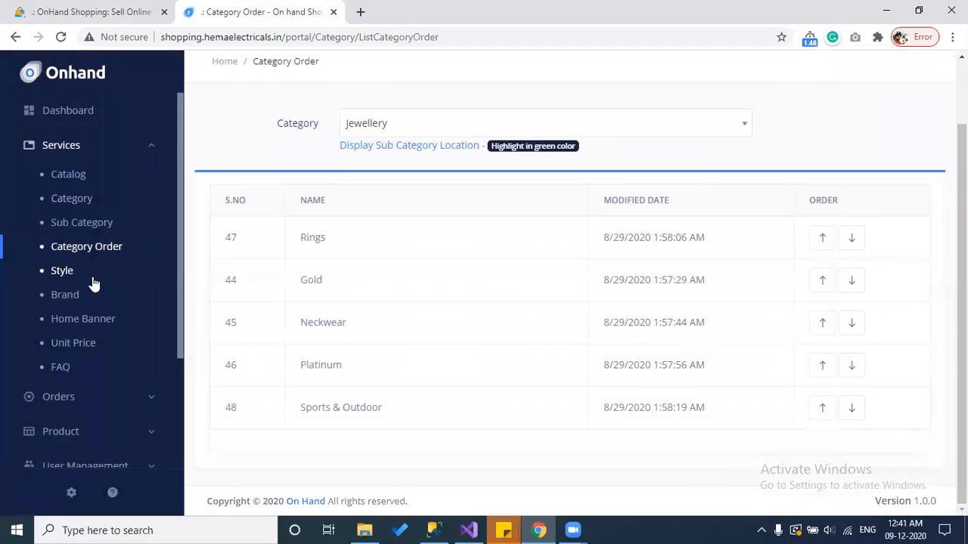
left_click(62, 271)
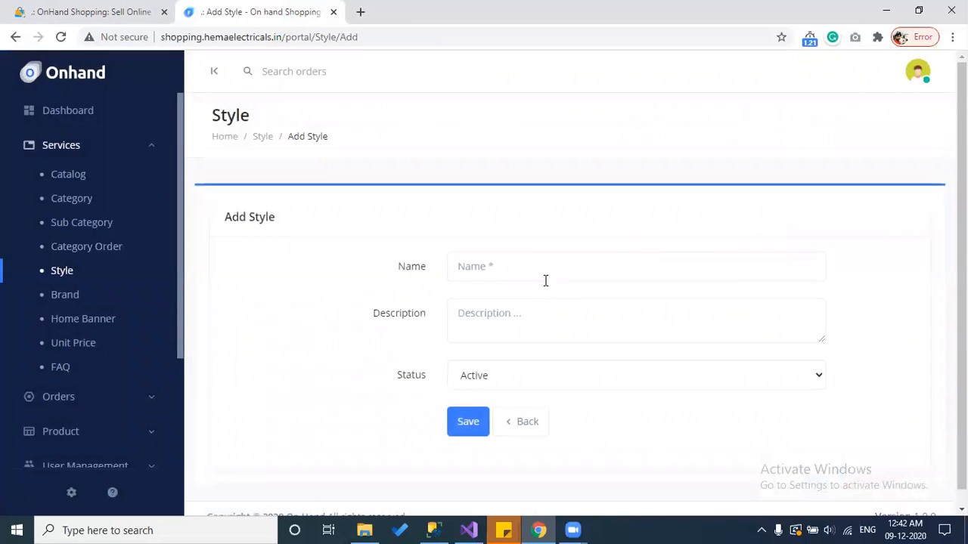
Step: Go Back from the blank Add Style form
left_click(533, 421)
Step: Open the Brand list and start a new brand in the Add Brand form
left_click(65, 296)
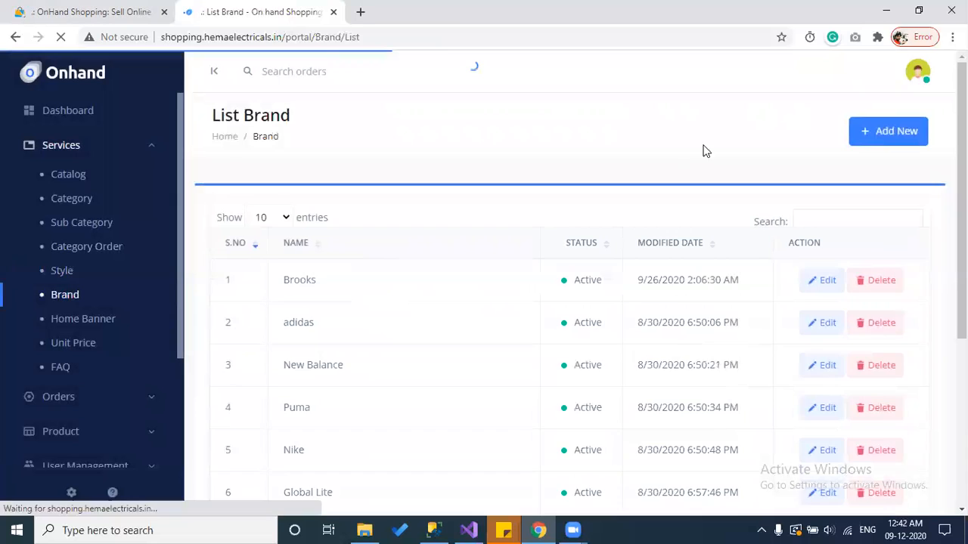
scroll(536, 244, "down", 1)
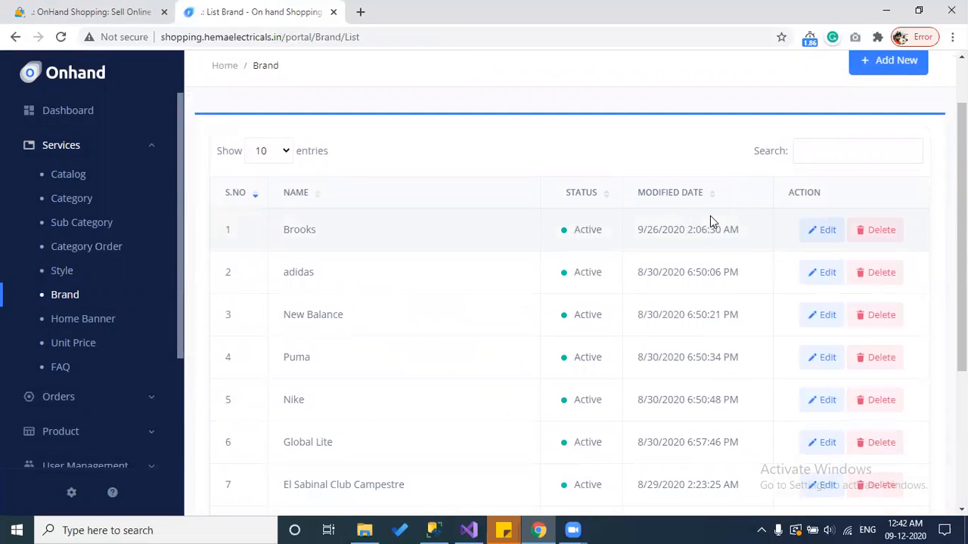
scroll(840, 144, "up", 1)
left_click(881, 142)
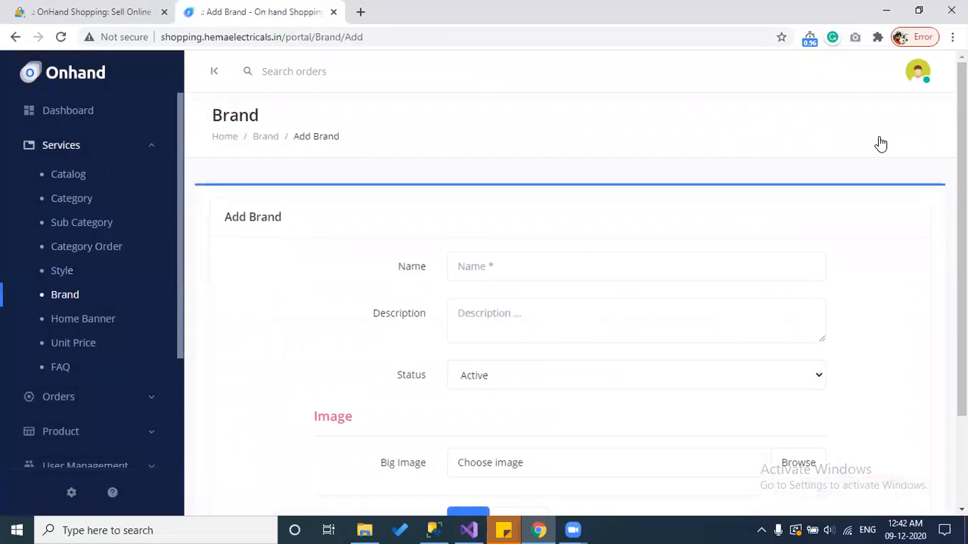
scroll(881, 144, "down", 1)
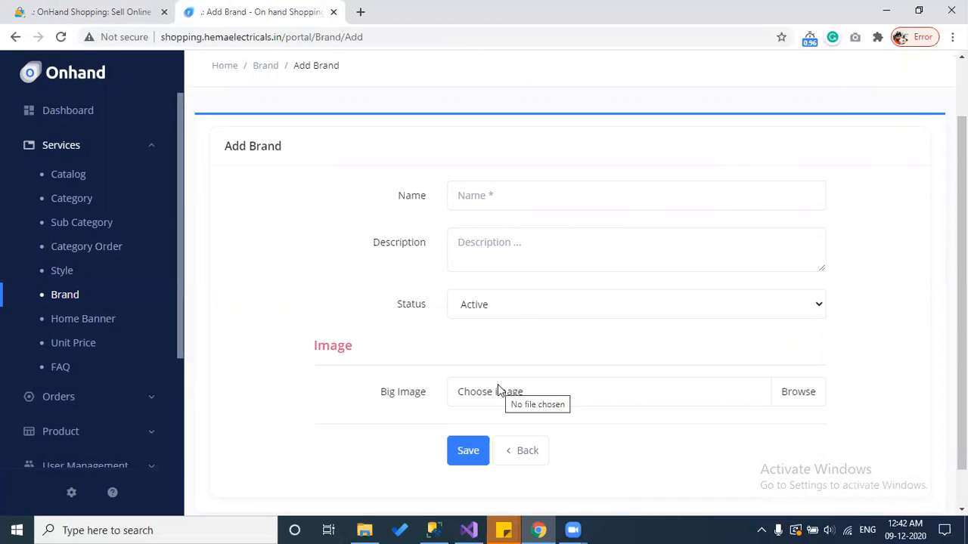
Step: Compare with the storefront's Popular Brands strip, then open the Home Banner list
left_click(87, 6)
scroll(886, 189, "down", 10)
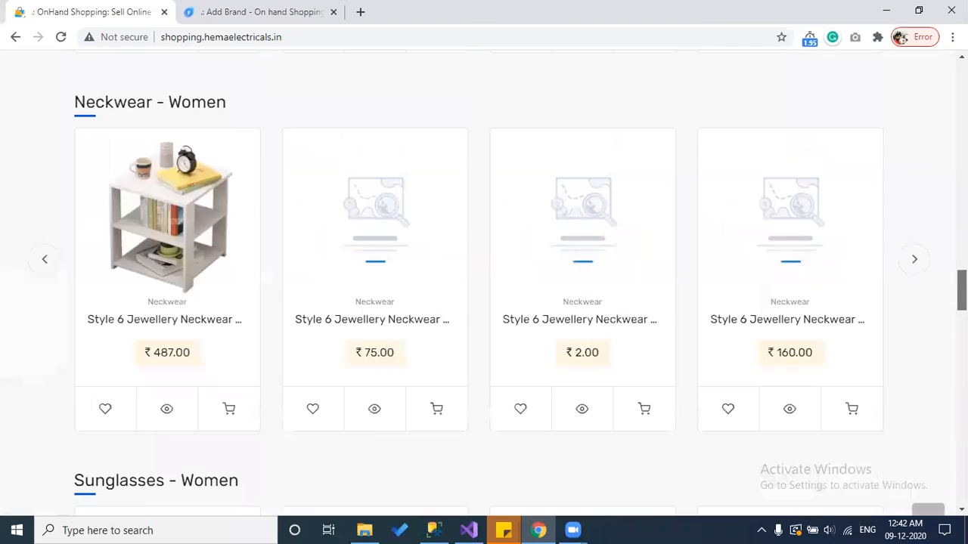
scroll(890, 404, "down", 9)
scroll(890, 404, "up", 5)
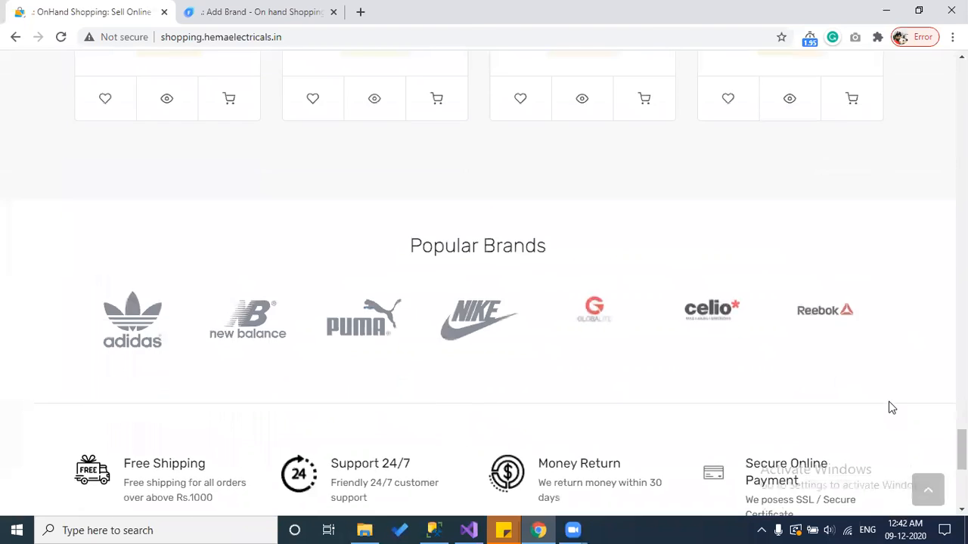
scroll(892, 407, "up", 1)
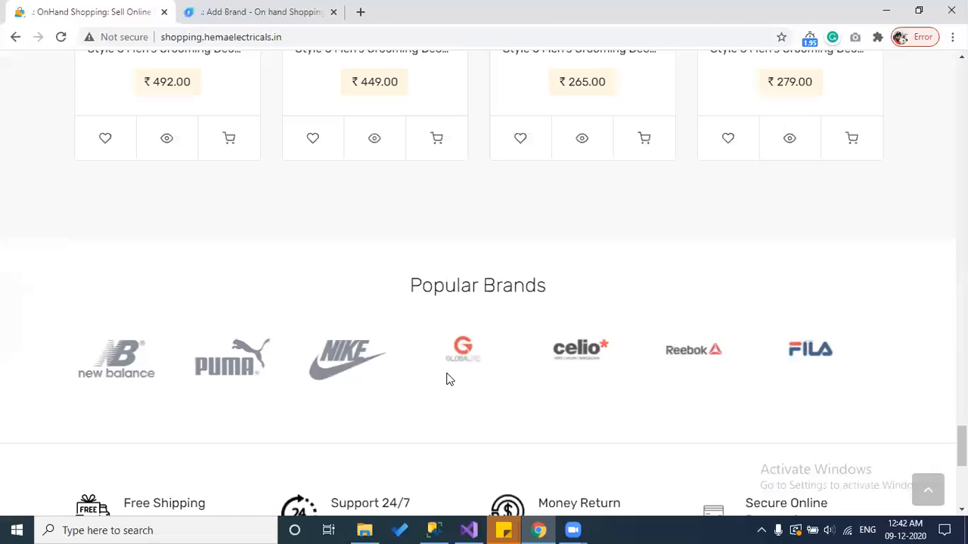
left_click(206, 8)
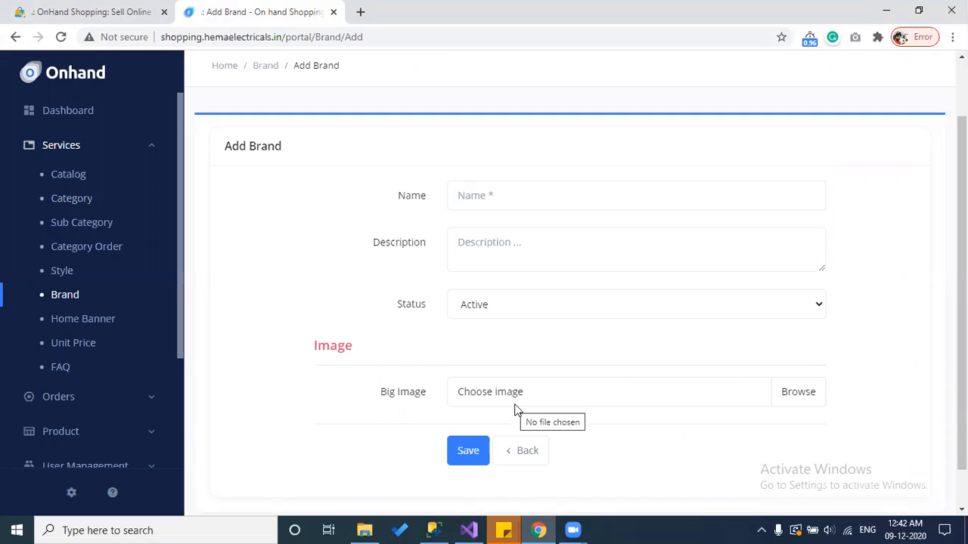
left_click(91, 324)
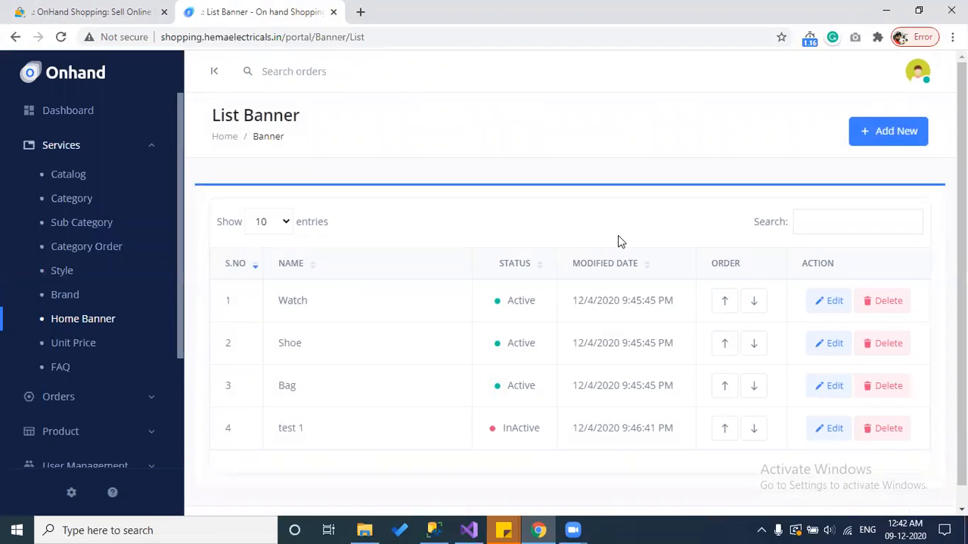
Step: Open a new Add banner form after viewing the storefront's top banner slider
left_click(919, 134)
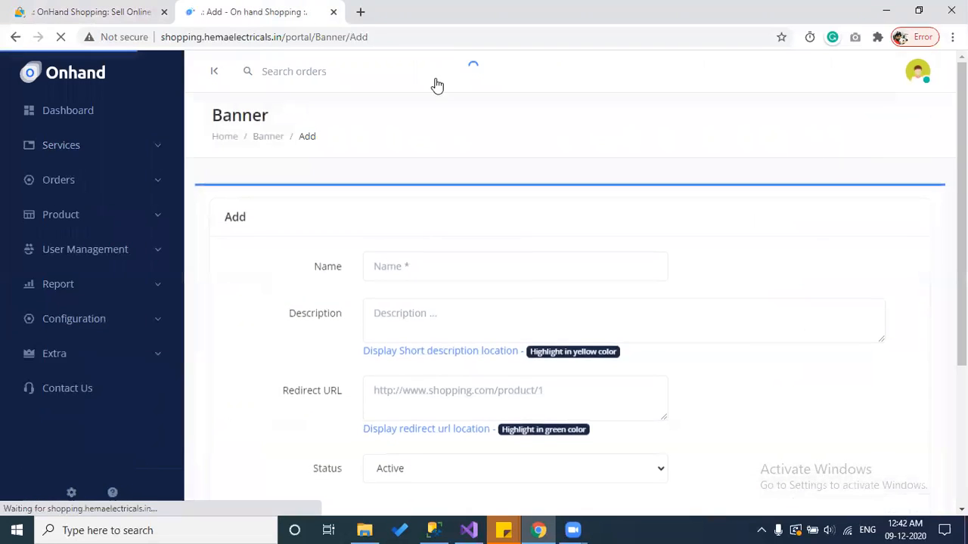
left_click(138, 9)
scroll(244, 184, "up", 10)
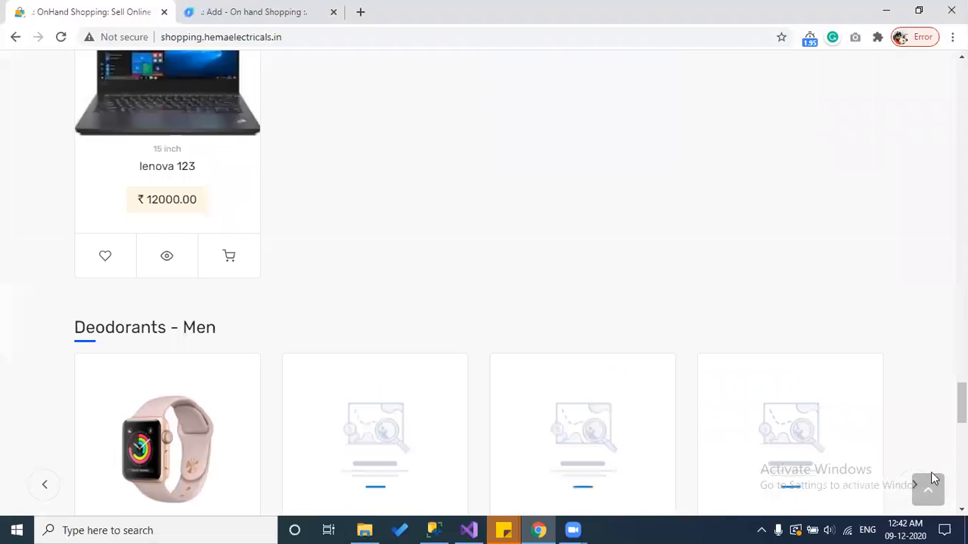
left_click(928, 488)
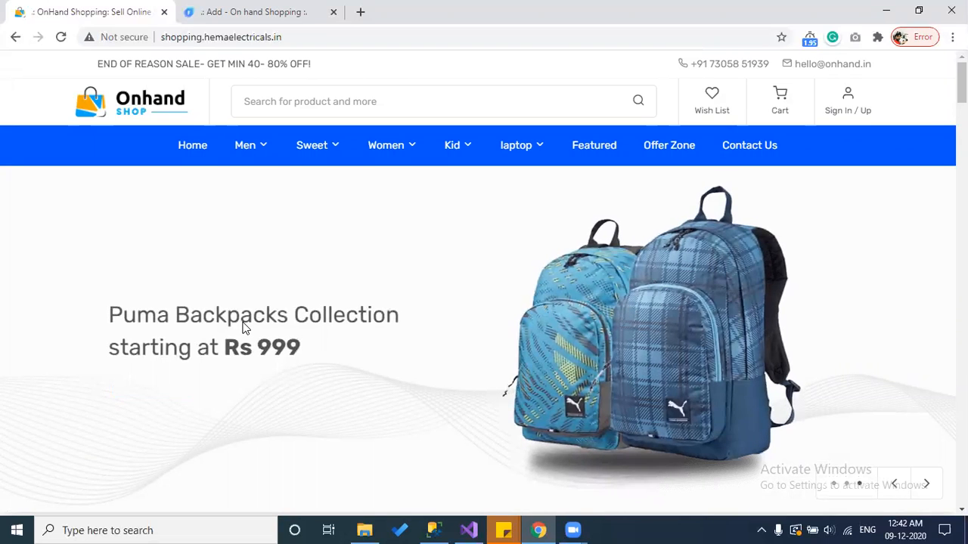
scroll(363, 285, "down", 1)
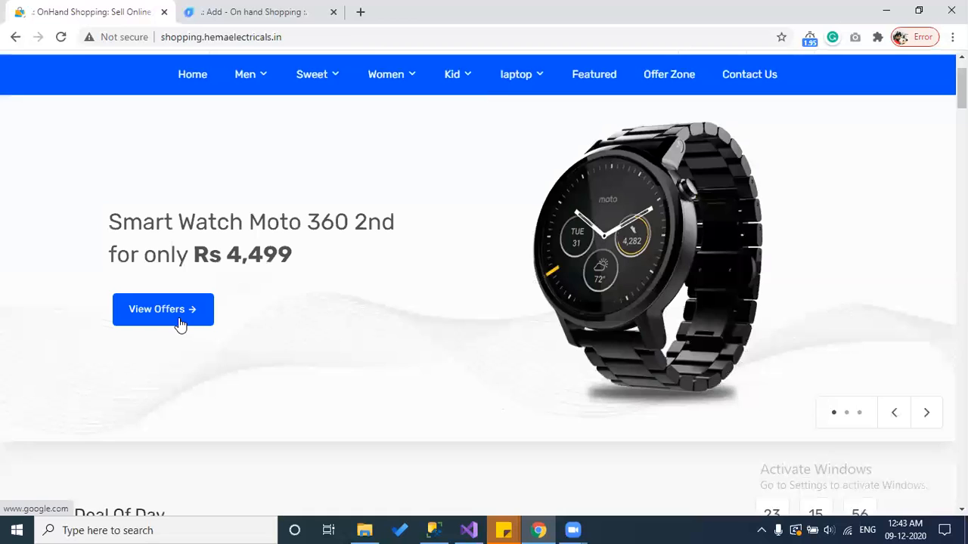
left_click(236, 9)
scroll(318, 253, "down", 1)
left_click(423, 197)
scroll(317, 325, "down", 1)
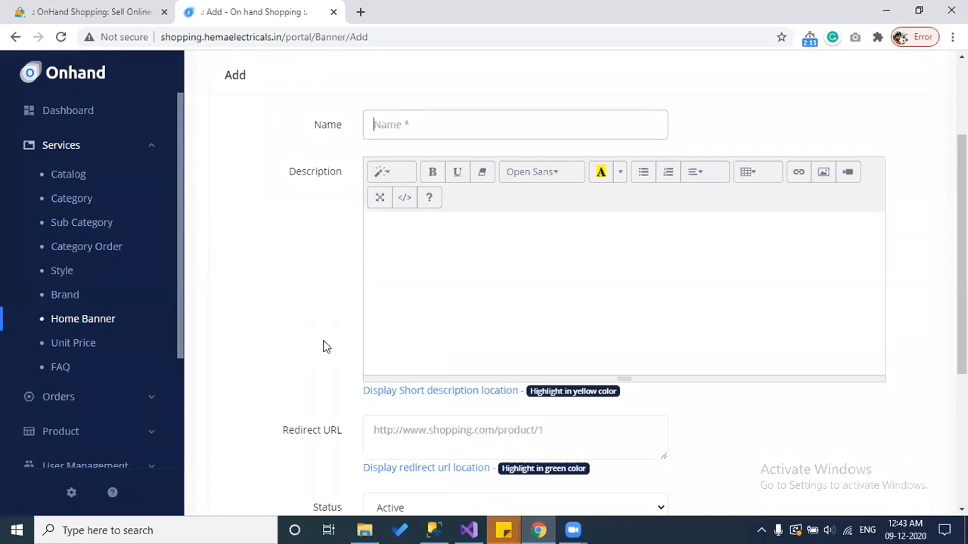
left_click(476, 391)
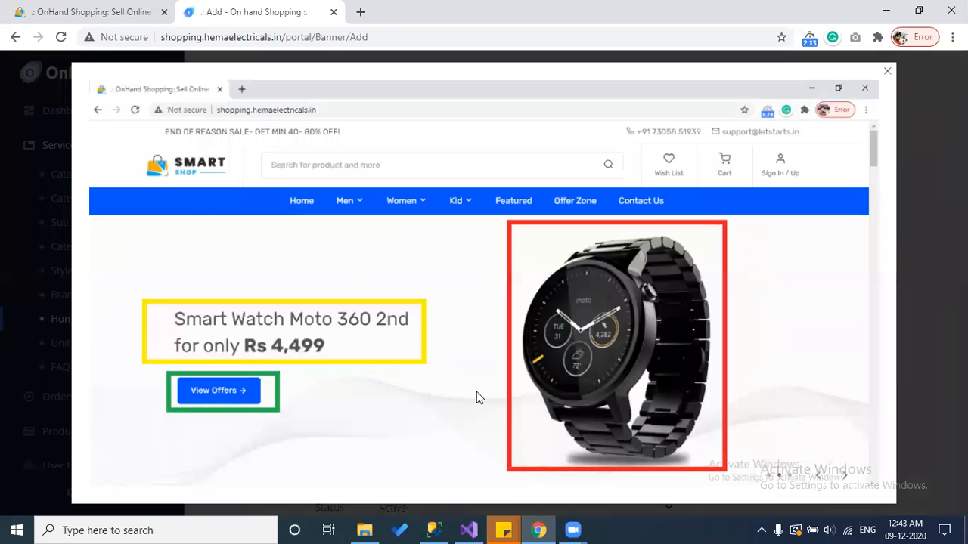
left_click(887, 72)
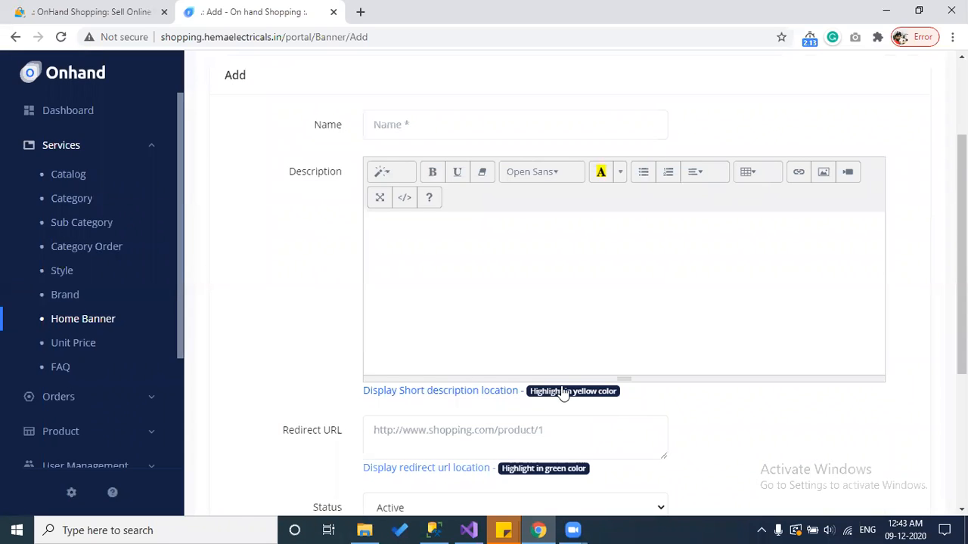
left_click(511, 392)
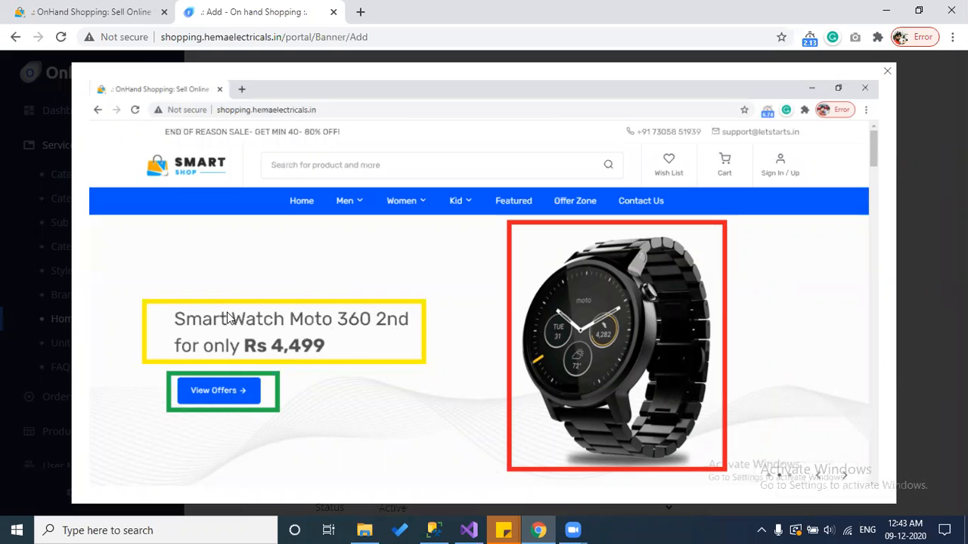
left_click(918, 220)
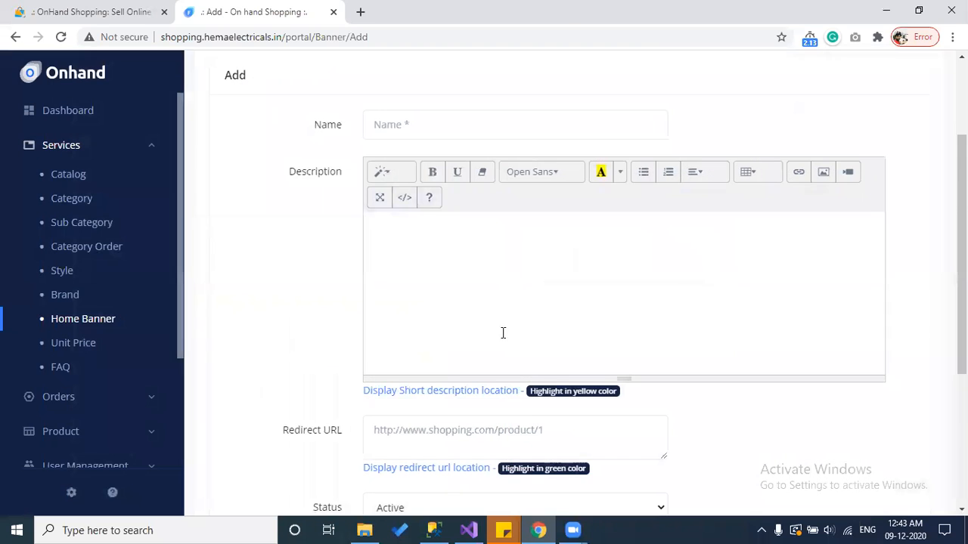
scroll(419, 346, "down", 2)
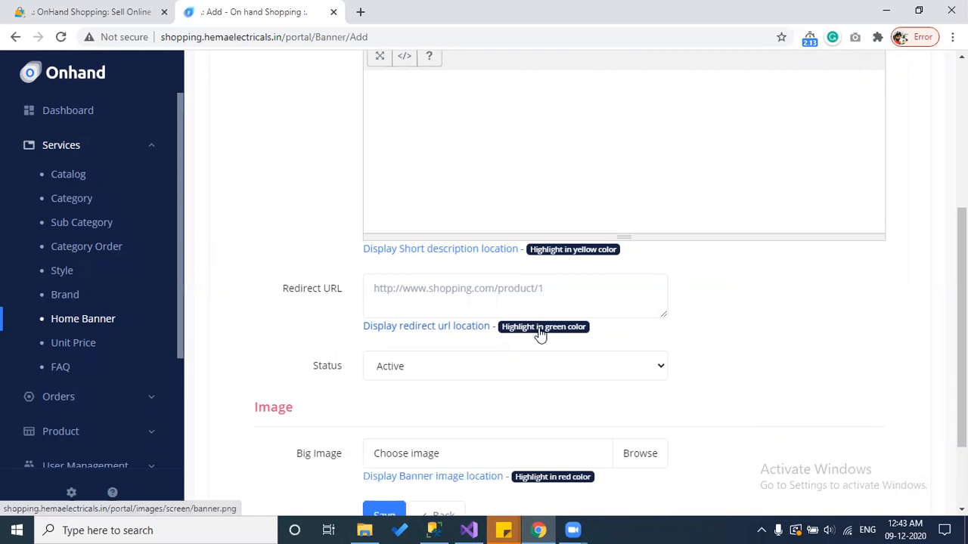
left_click(460, 330)
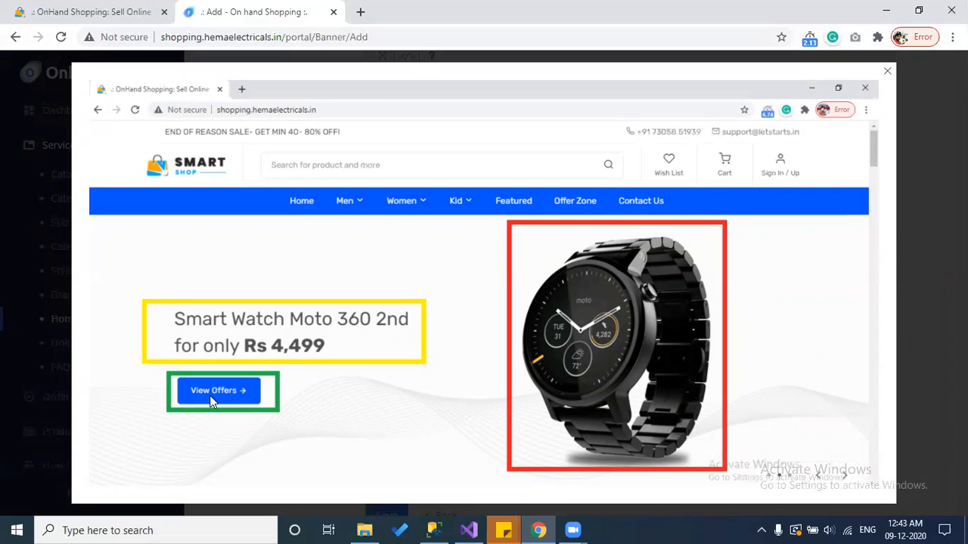
left_click(113, 11)
left_click(314, 6)
left_click(452, 366)
left_click(452, 308)
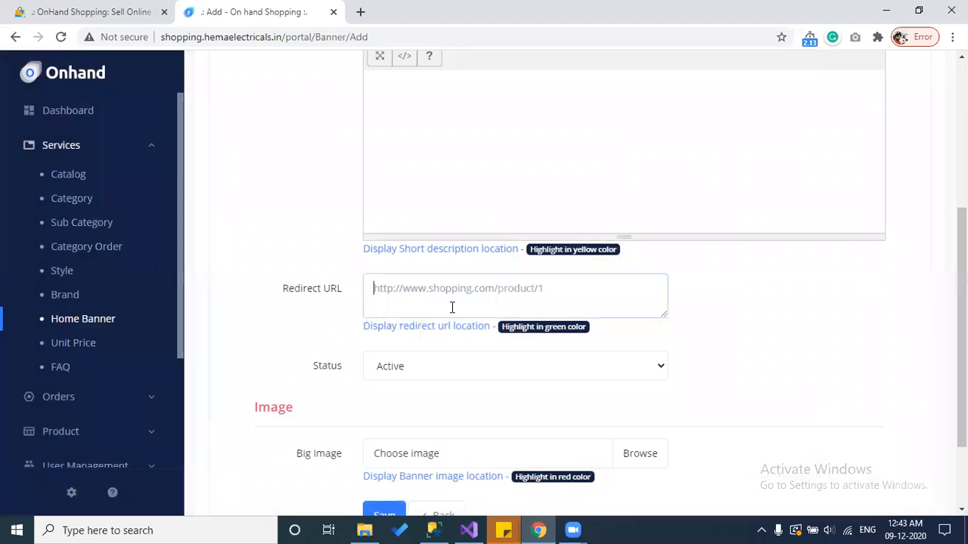
scroll(451, 306, "down", 2)
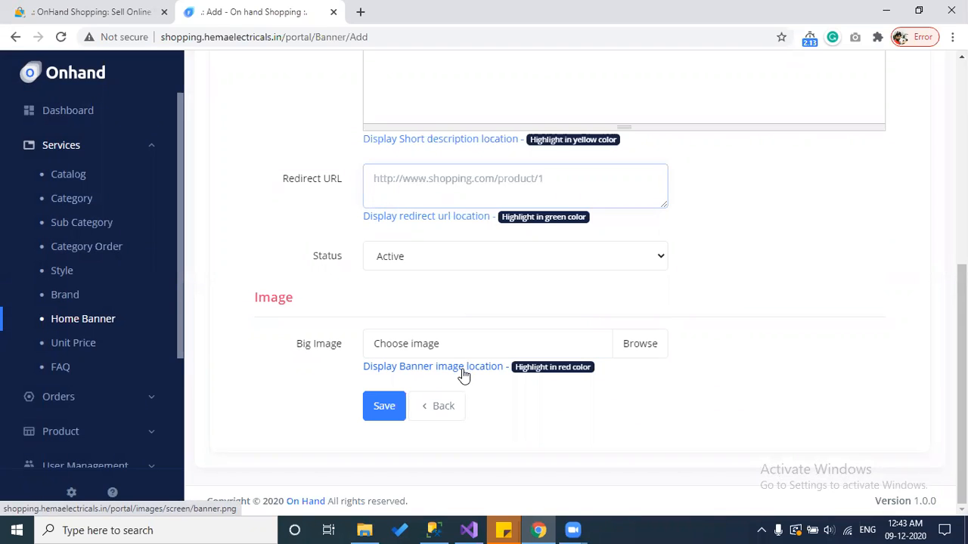
left_click(463, 369)
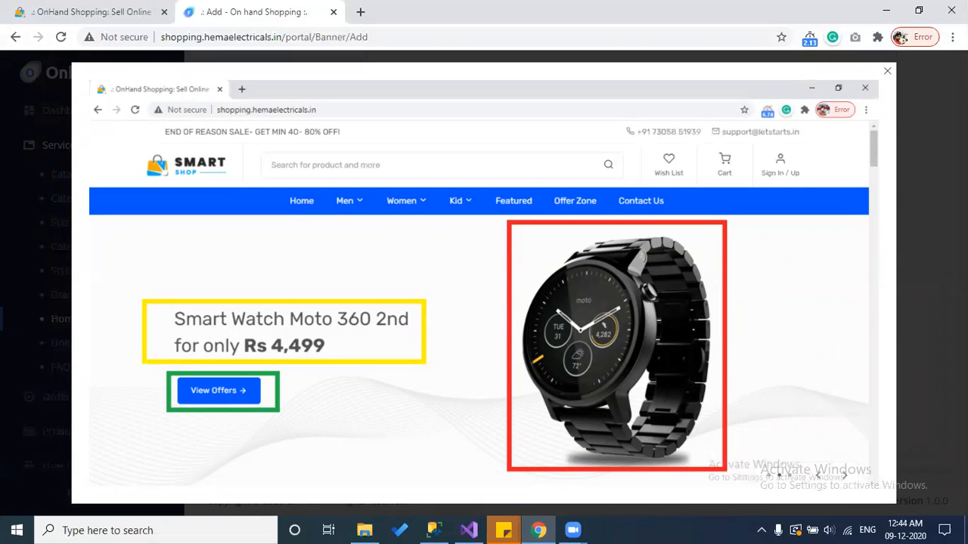
left_click(783, 255)
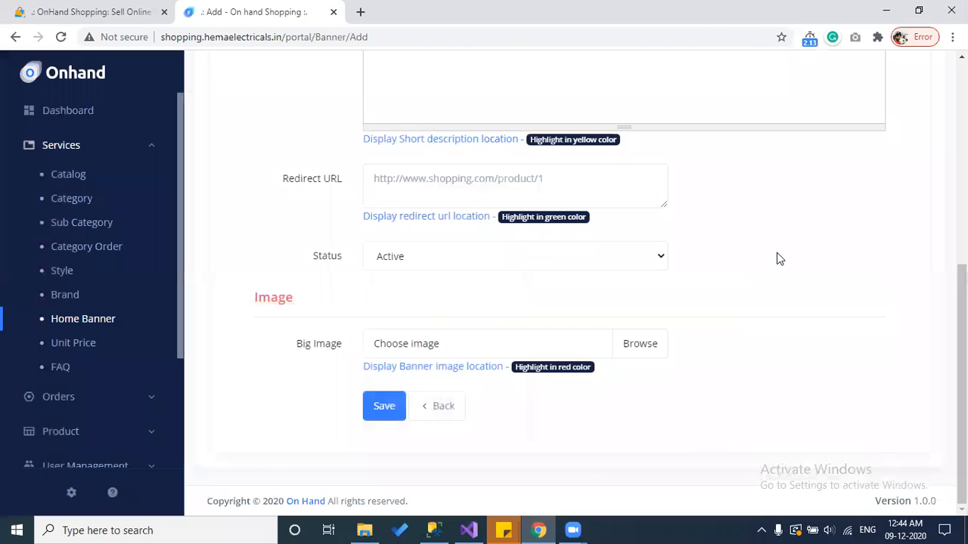
scroll(779, 257, "up", 1)
Step: Open Unit Price under Services to list Per Unit, Meter and per kg
left_click(79, 345)
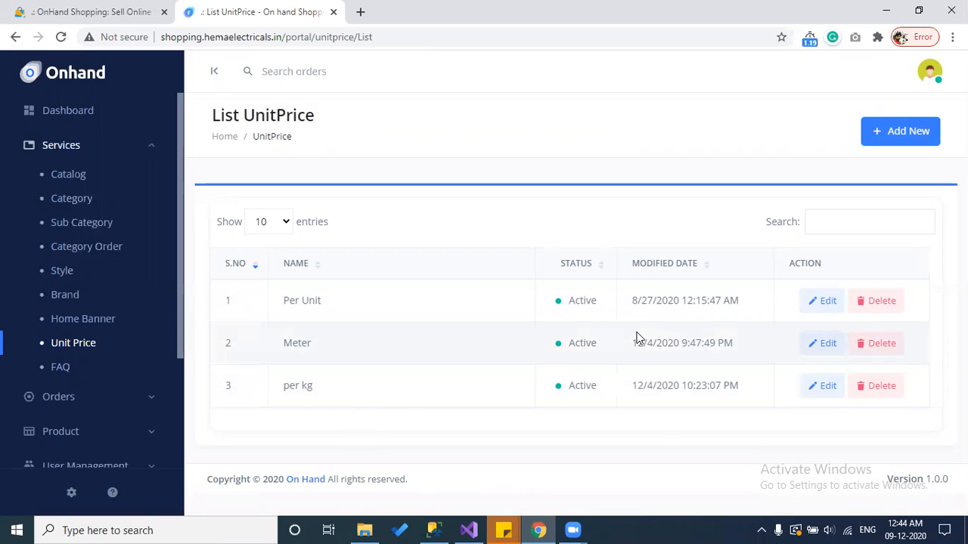
Step: Open the admin FAQ list and view the storefront's FAQ page
left_click(65, 375)
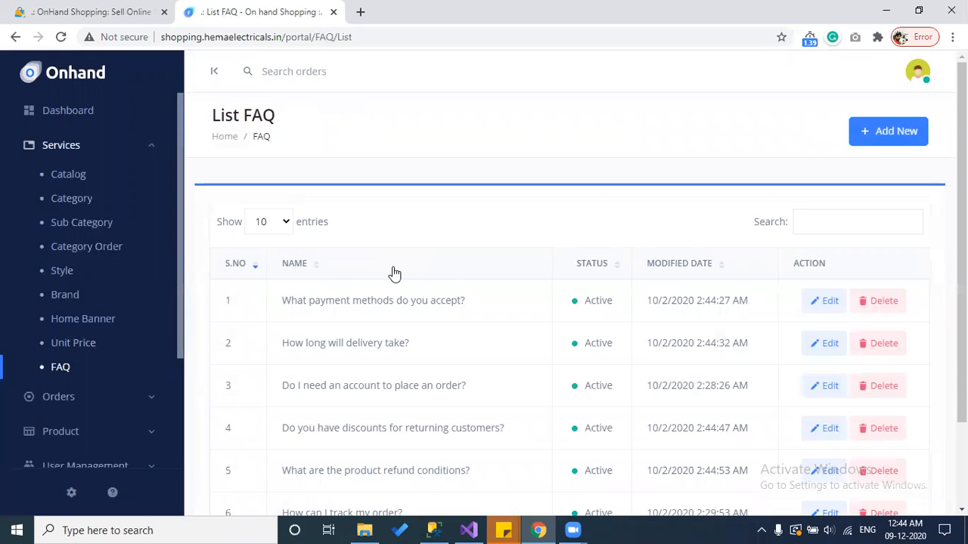
left_click(81, 14)
left_click_drag(961, 87, 961, 486)
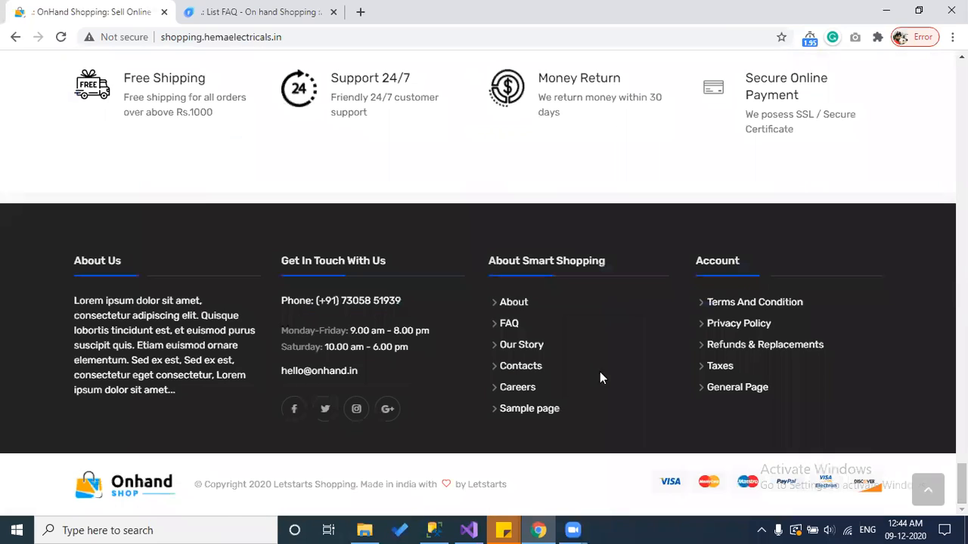
left_click(510, 323)
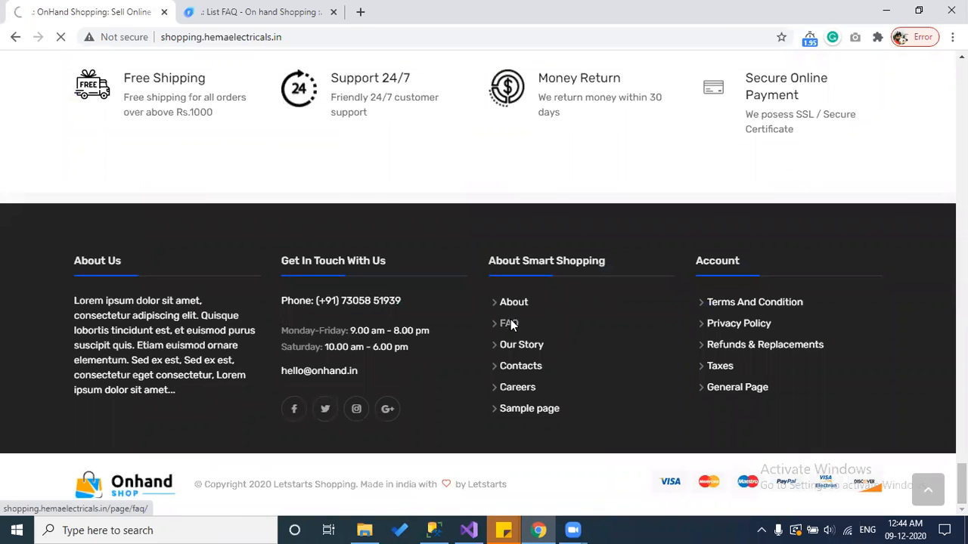
key("ctrl+Tab")
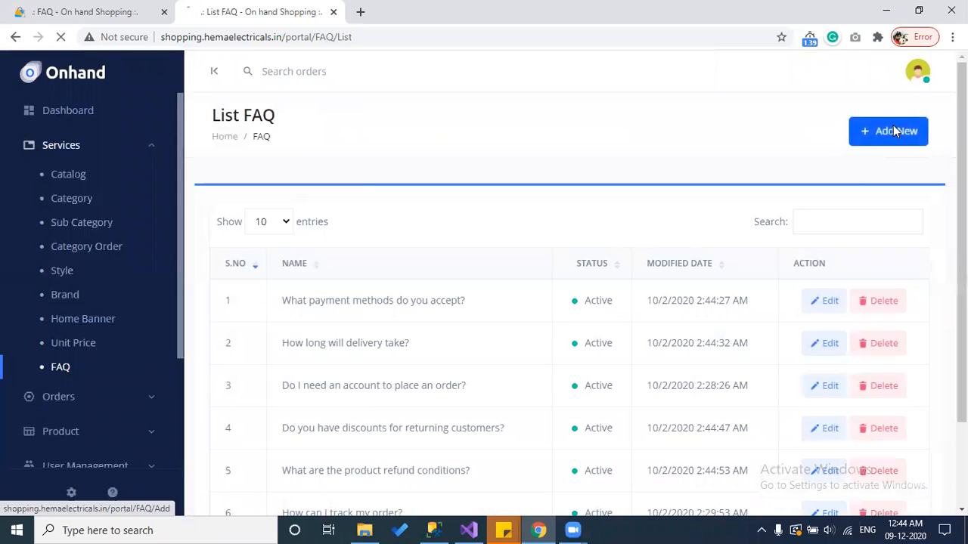
Step: Start a new FAQ and inspect its Name, Description and Status fields
left_click(893, 127)
left_click(533, 264)
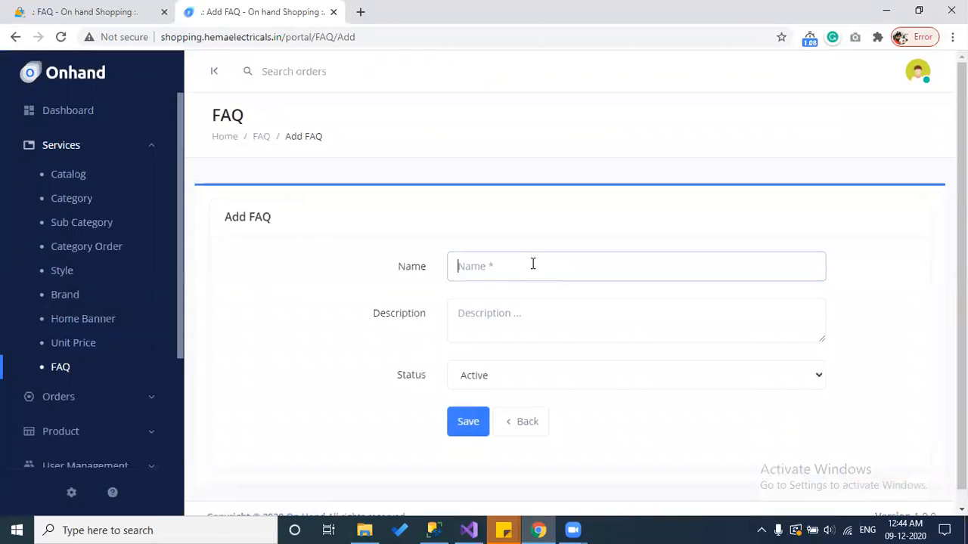
left_click(522, 316)
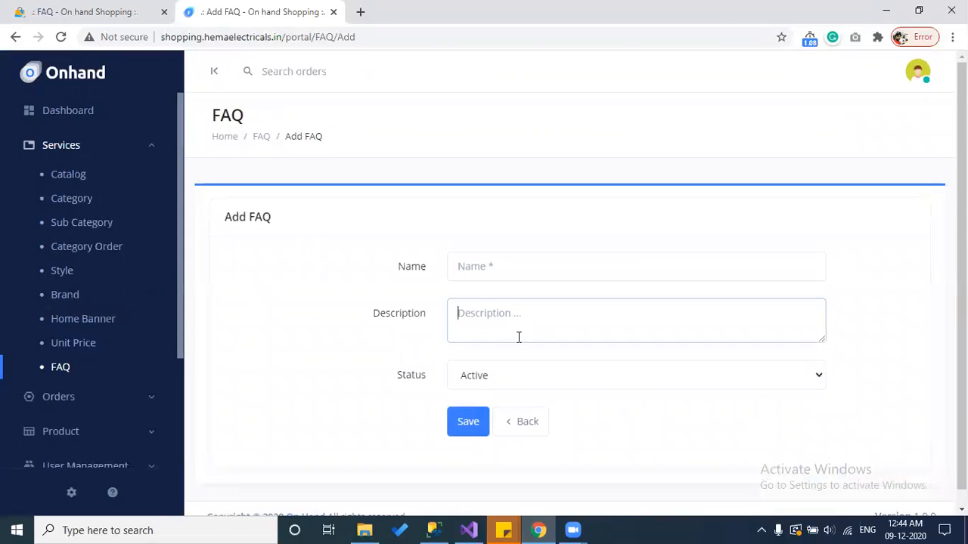
left_click(537, 378)
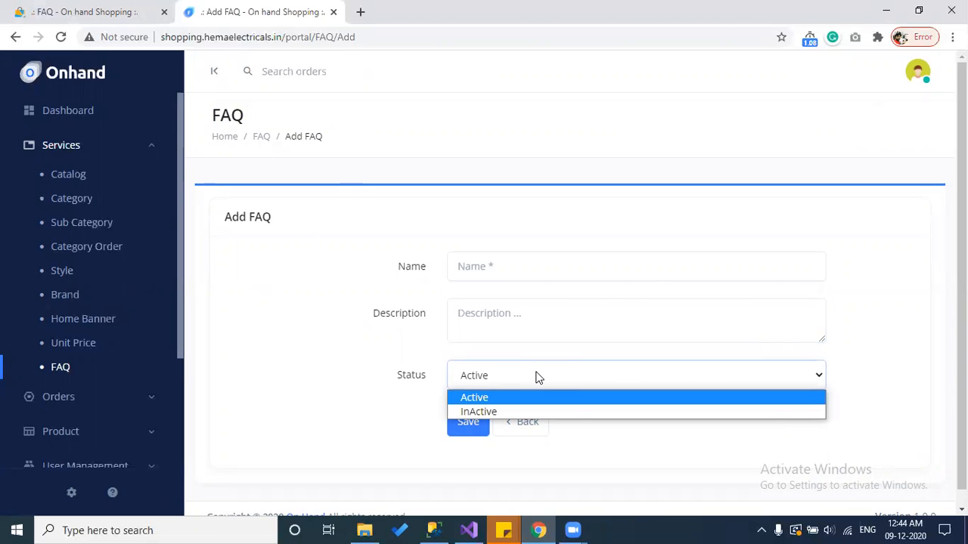
Step: Expand 'How long will delivery take?' on the storefront, then expand Product in the sidebar
left_click(78, 9)
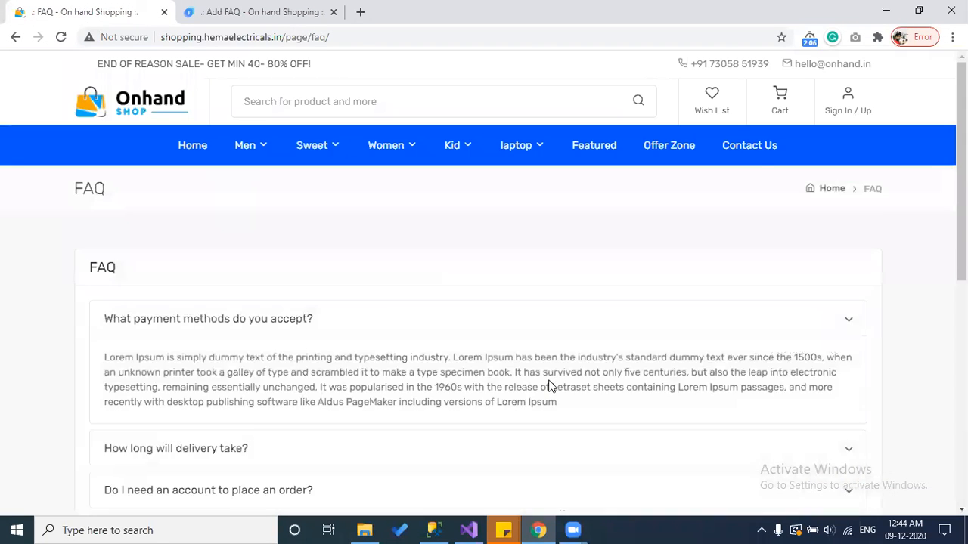
scroll(550, 386, "down", 1)
scroll(550, 385, "down", 3)
scroll(550, 385, "up", 2)
left_click(209, 291)
left_click(195, 12)
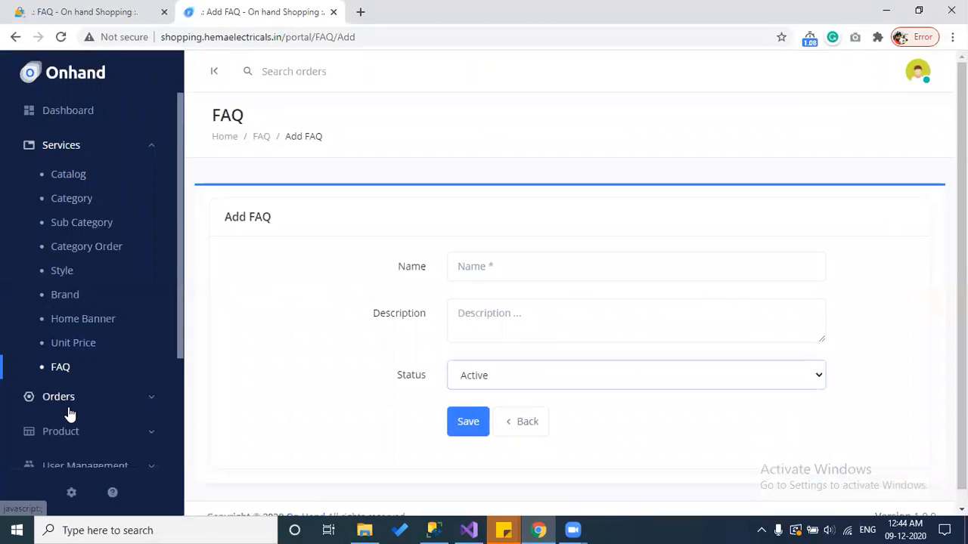
scroll(128, 399, "down", 1)
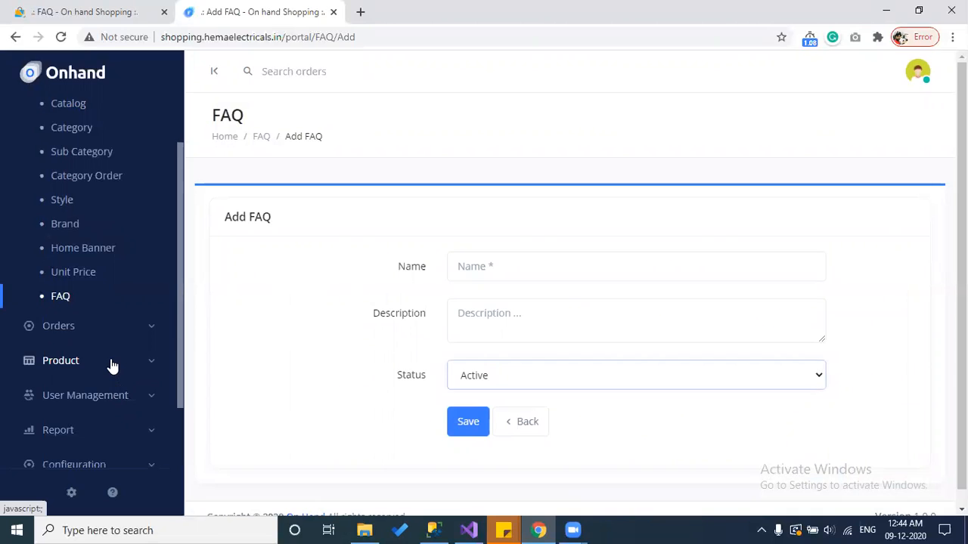
left_click(113, 366)
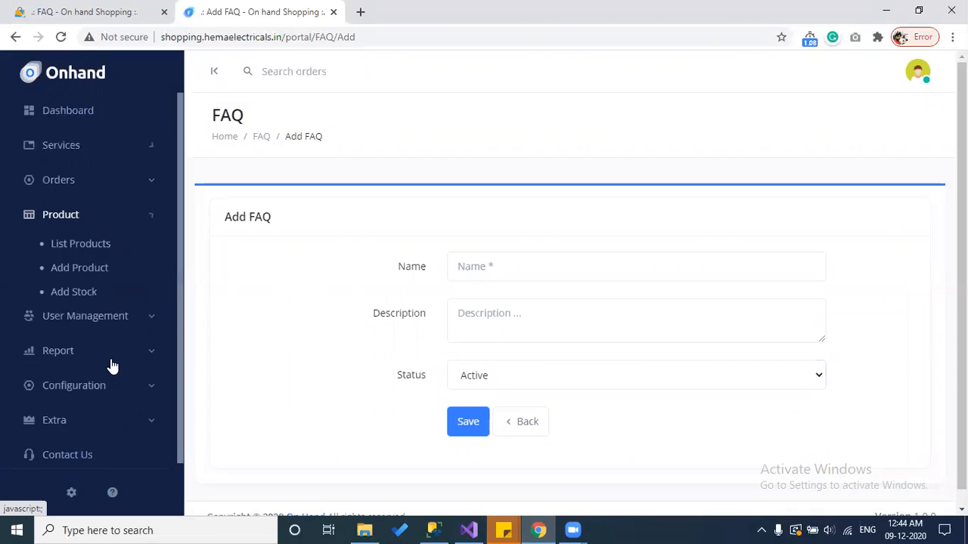
Step: Open List Products, view lenova 123 (₹12000.00) in a storefront tab, and come back
left_click(89, 251)
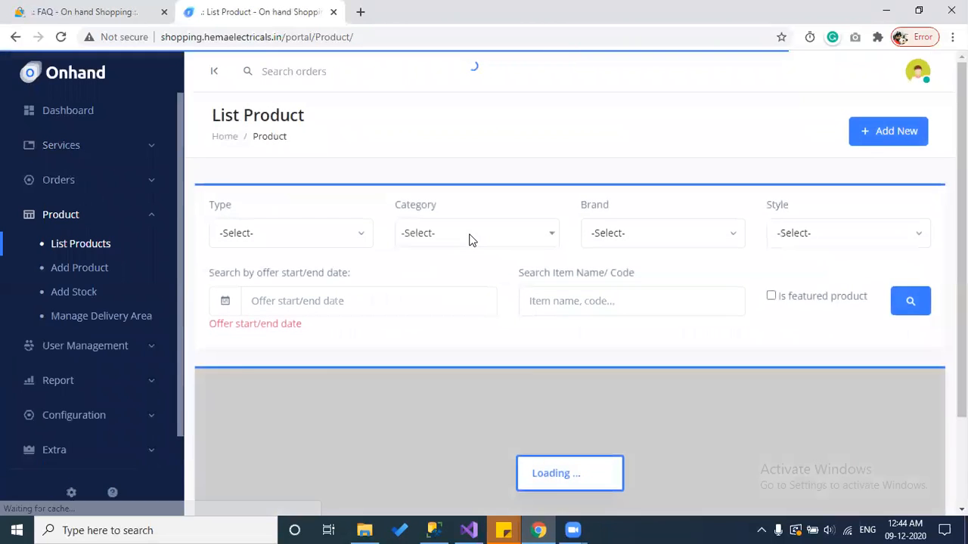
scroll(530, 376, "down", 6)
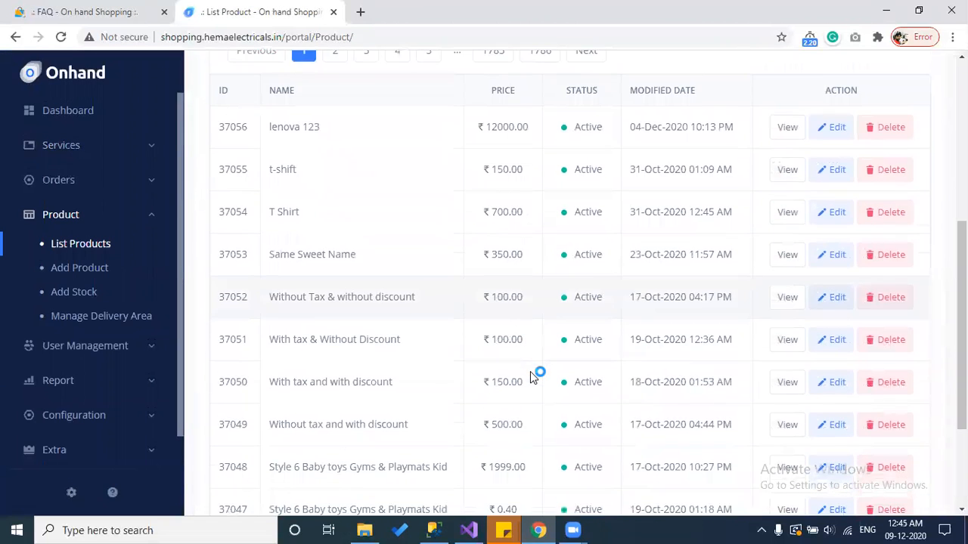
scroll(530, 376, "down", 1)
scroll(530, 376, "up", 5)
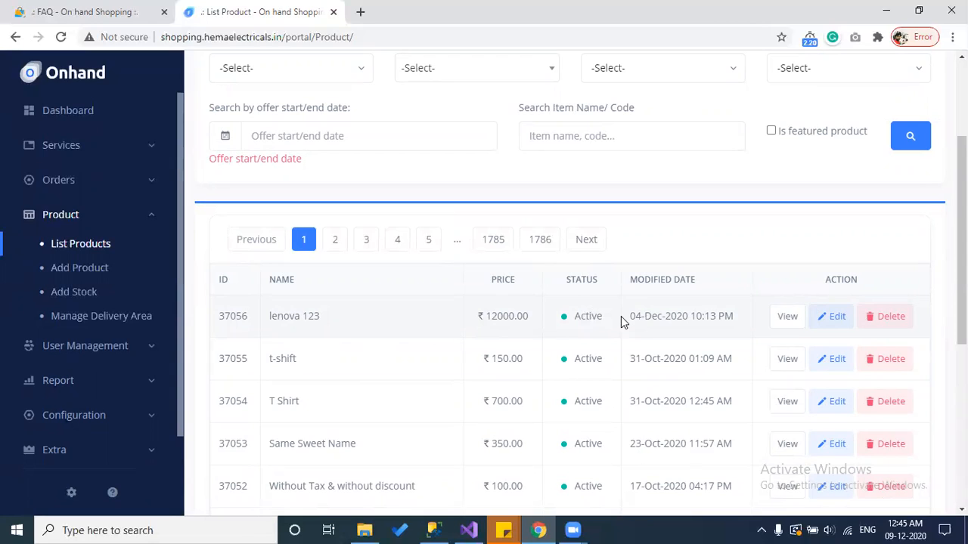
left_click(787, 316)
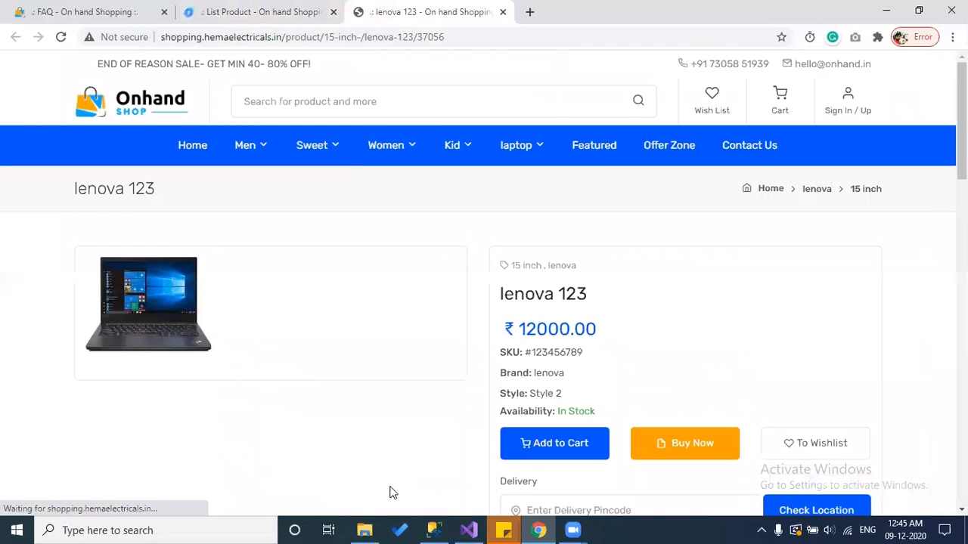
left_click(261, 12)
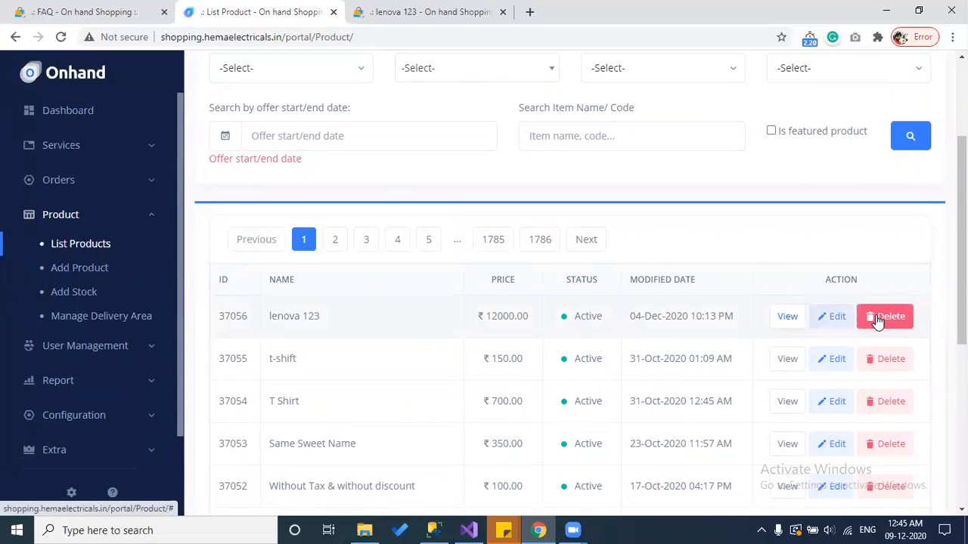
scroll(731, 272, "up", 2)
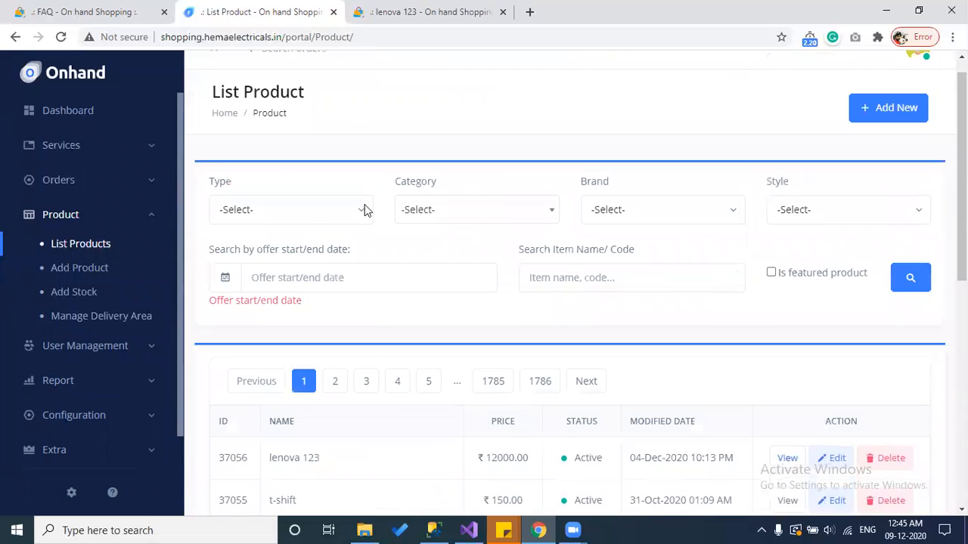
Step: Filter the product list to type Men, leaving category, brand and style unset
left_click(312, 210)
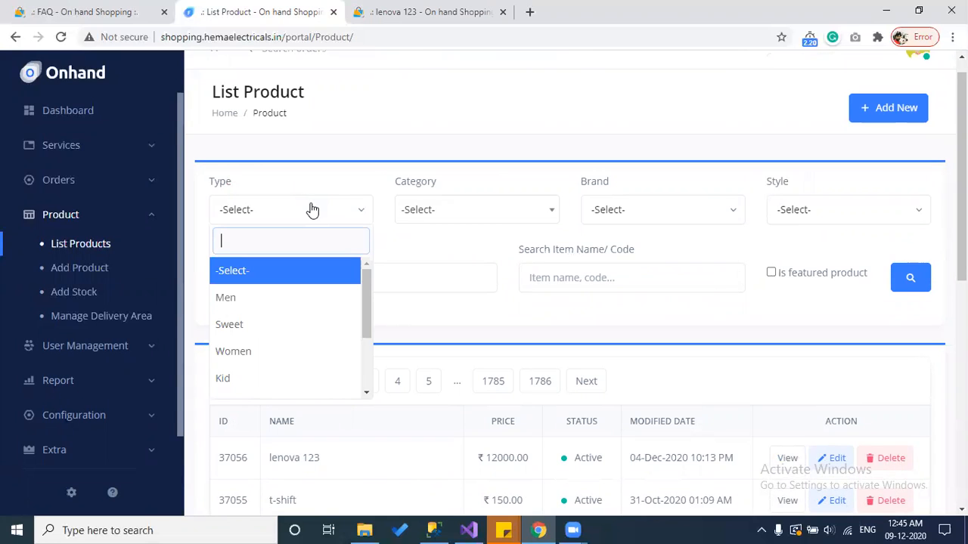
left_click(254, 298)
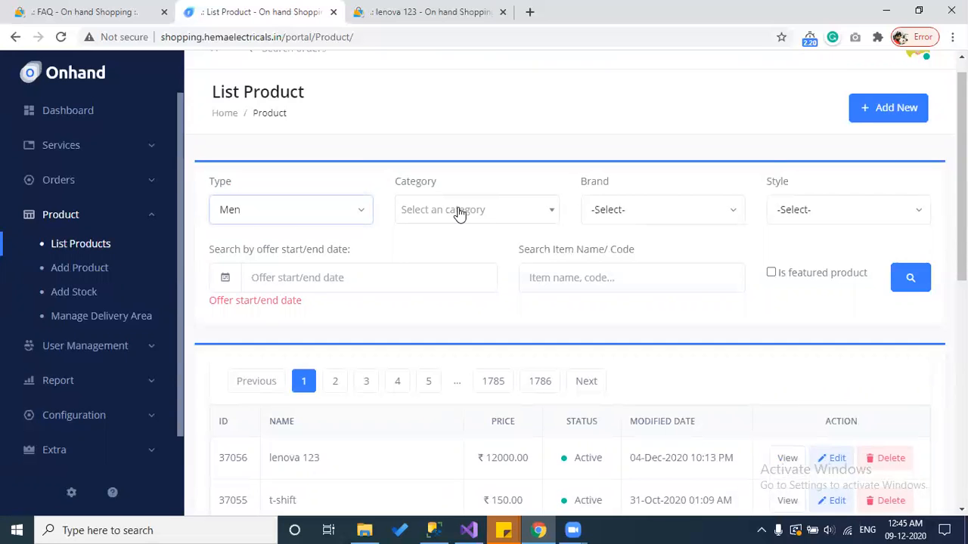
left_click(460, 211)
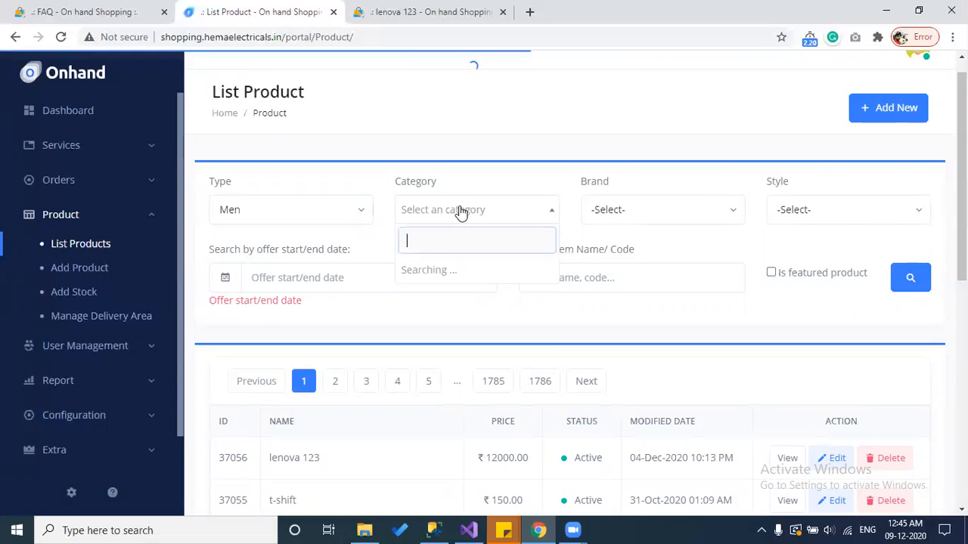
scroll(456, 344, "down", 4)
scroll(452, 340, "down", 3)
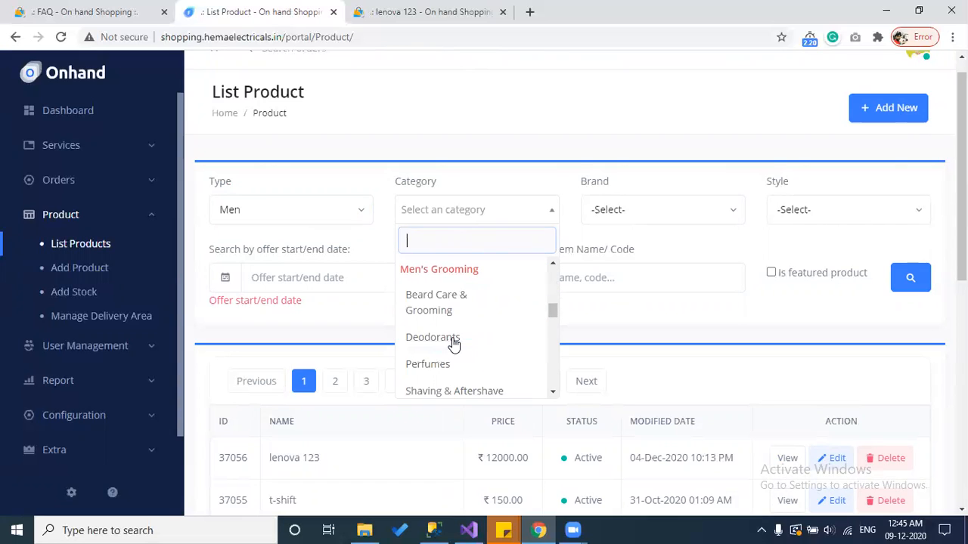
left_click(642, 309)
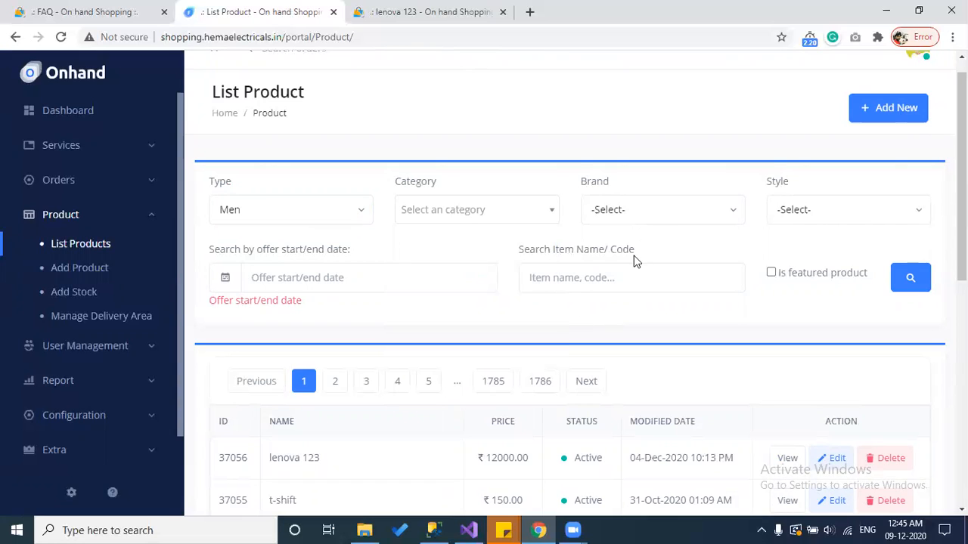
left_click(645, 215)
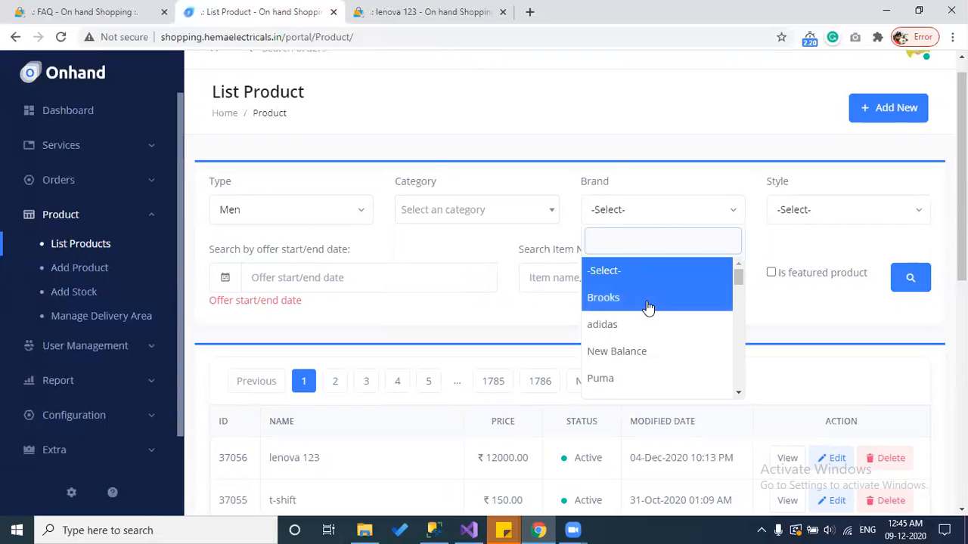
left_click(817, 215)
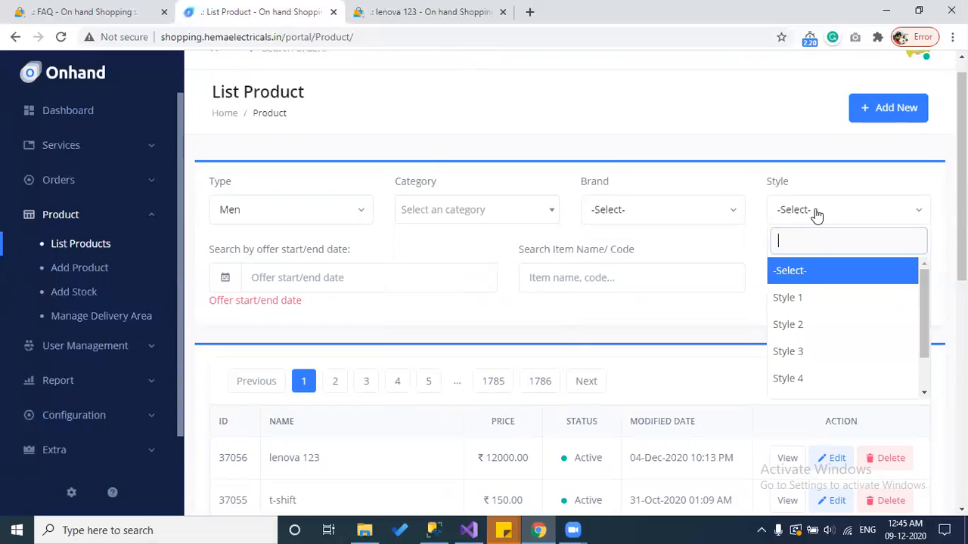
left_click(517, 339)
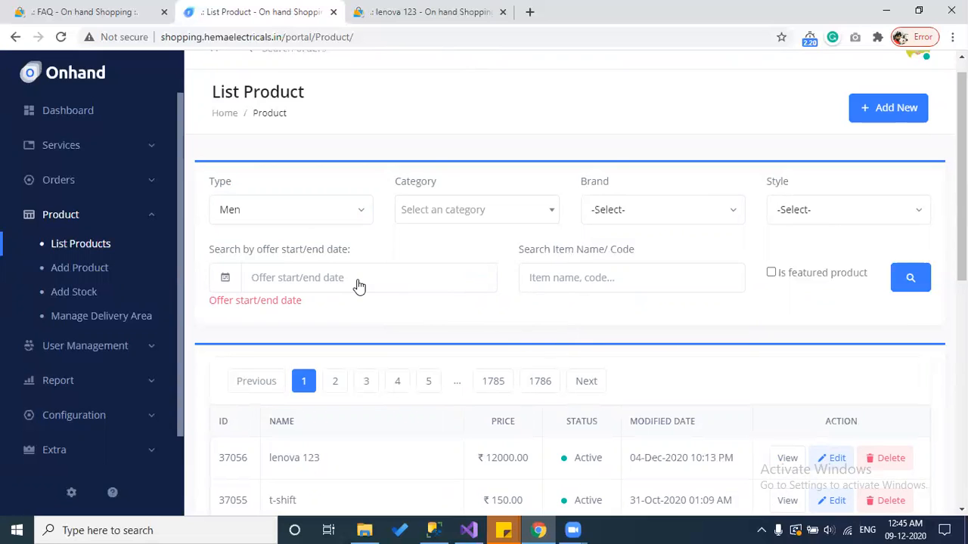
Step: Set a custom offer date range of 09/Dec/2020 – 01/Jan/2021 and run the search
left_click(358, 285)
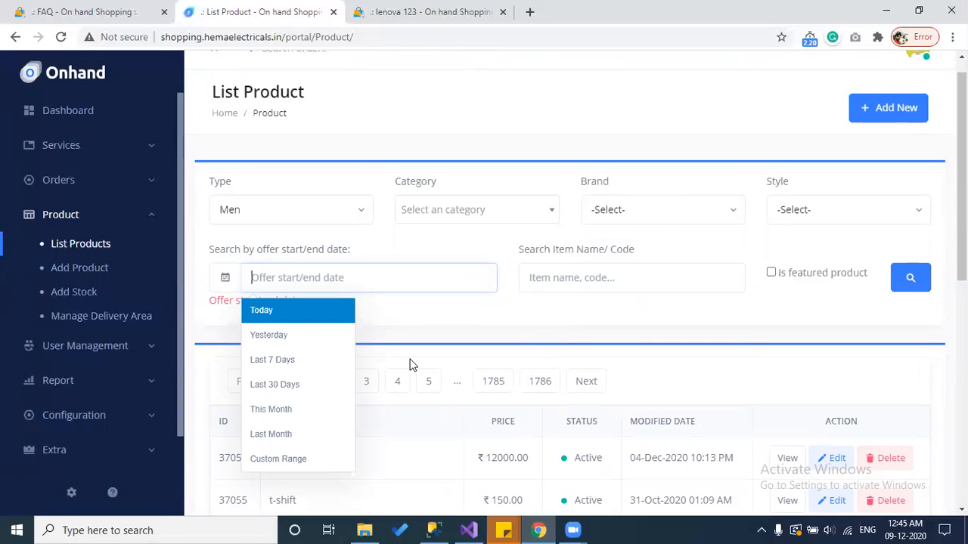
double_click(301, 464)
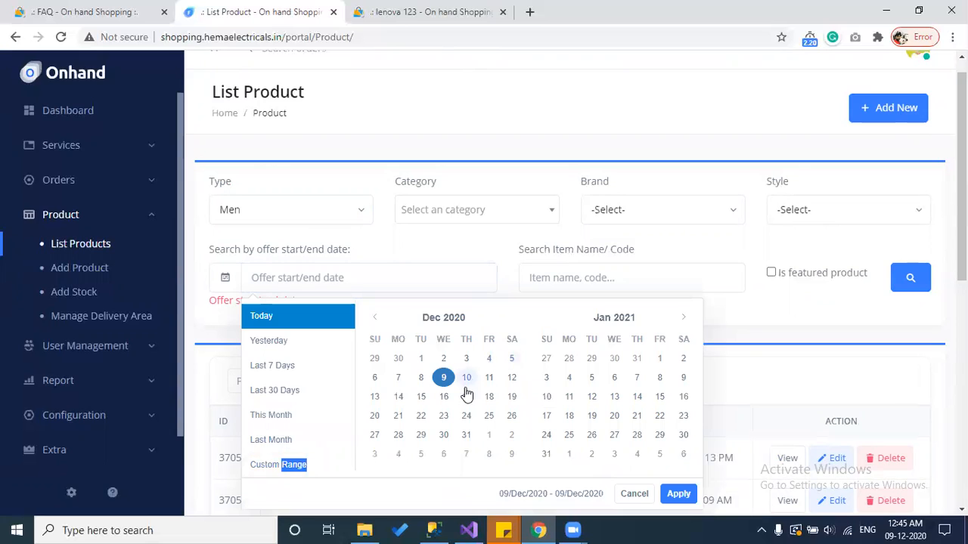
left_click(446, 378)
left_click(445, 378)
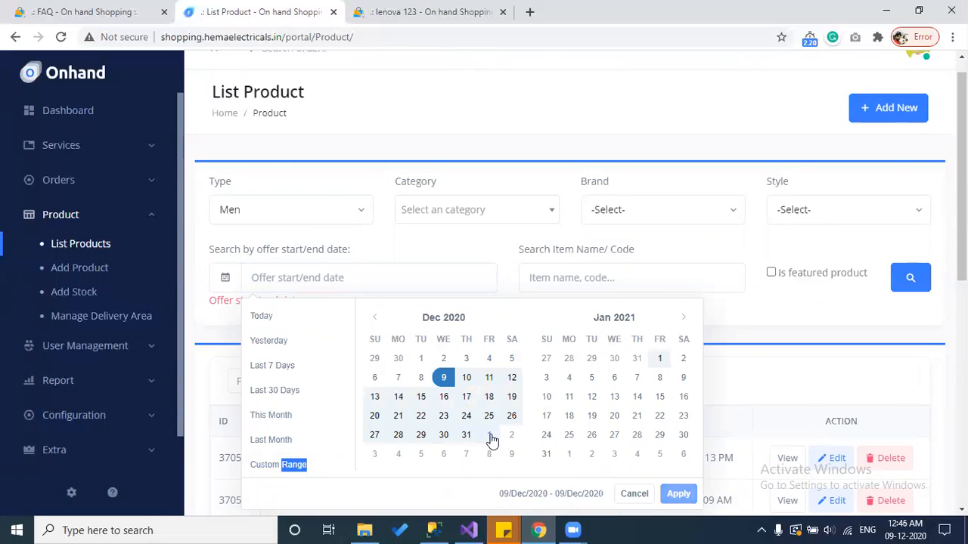
left_click(489, 435)
left_click(678, 494)
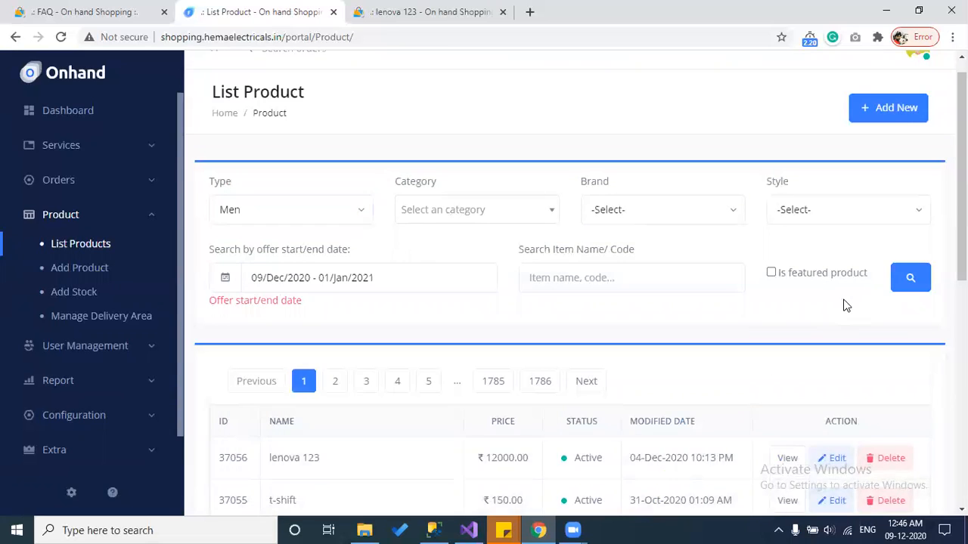
left_click(906, 293)
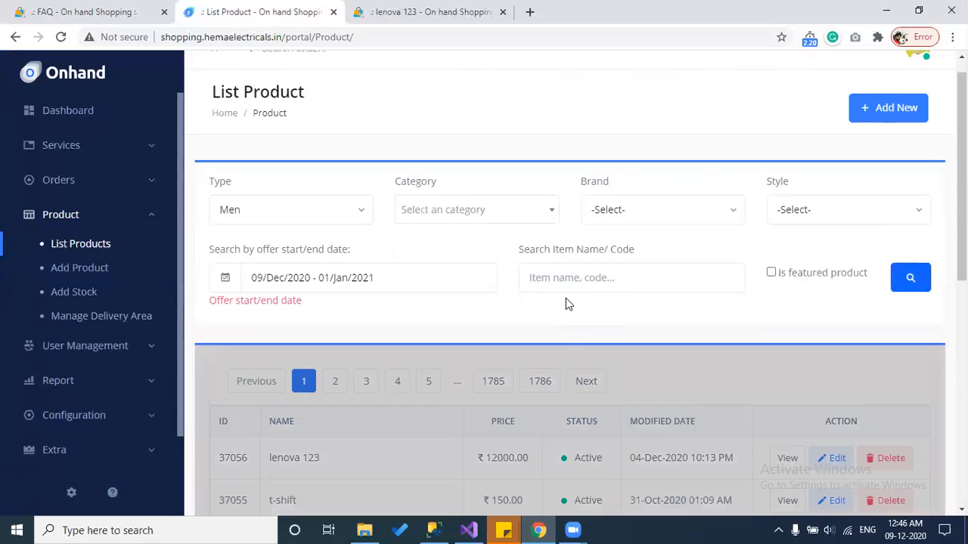
Step: Clear the offer date range filter
scroll(566, 299, "down", 2)
scroll(446, 380, "down", 5)
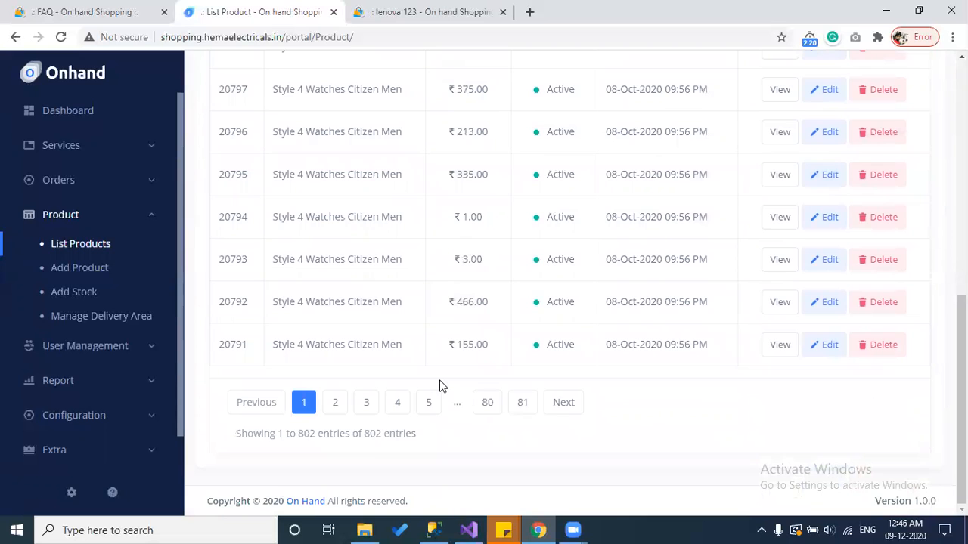
scroll(442, 387, "up", 5)
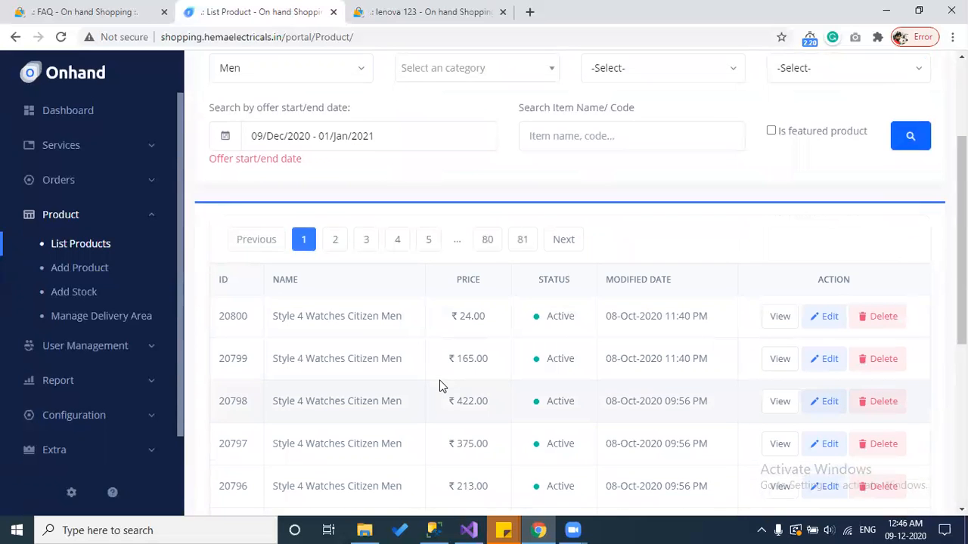
scroll(428, 335, "up", 2)
left_click(412, 301)
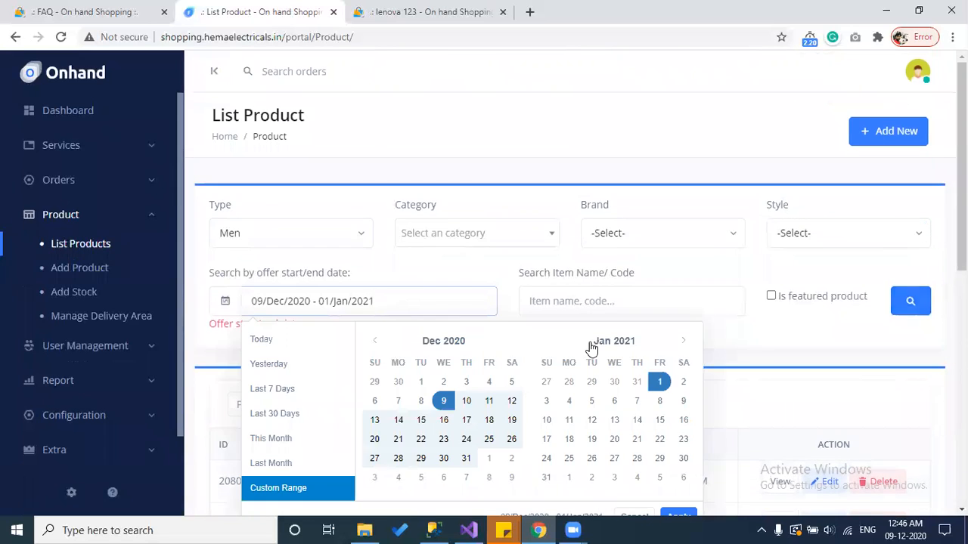
scroll(620, 441, "down", 1)
left_click(633, 446)
Step: Restrict the list to featured products, glance at the FAQ page, and start a new product
left_click(678, 234)
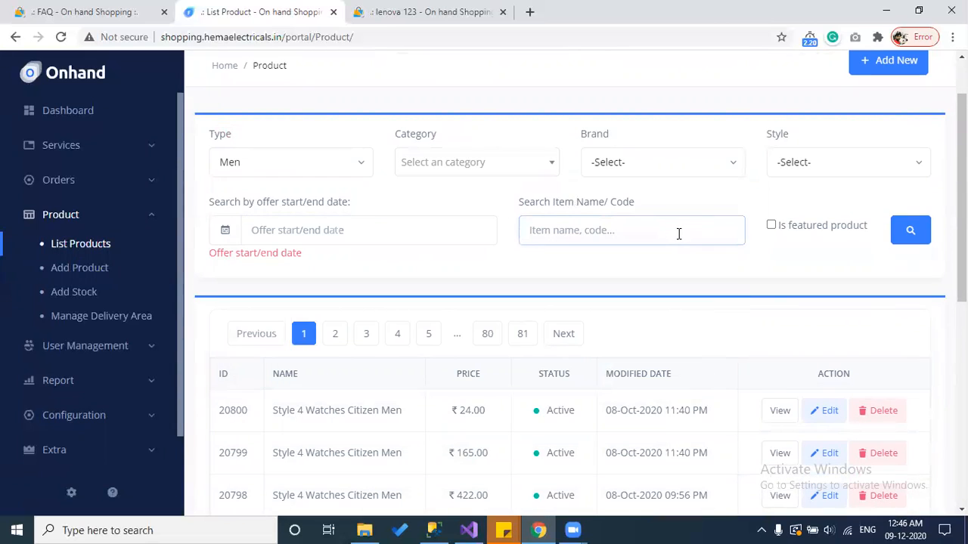
left_click(772, 230)
left_click(157, 9)
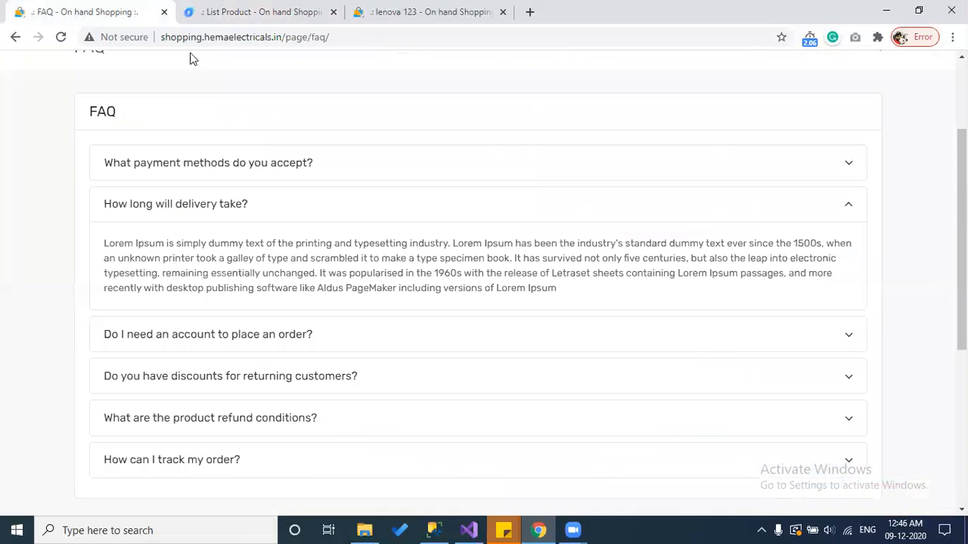
scroll(423, 224, "up", 3)
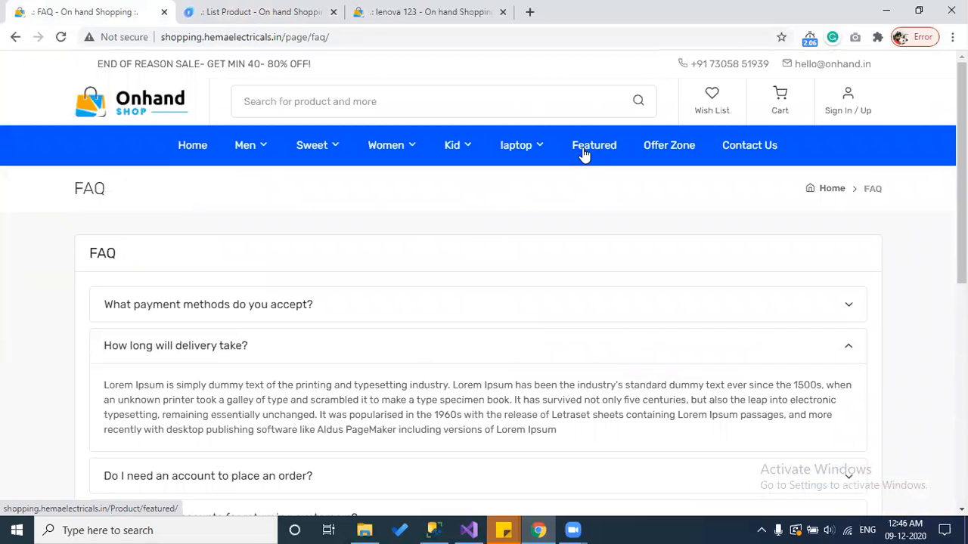
left_click(301, 11)
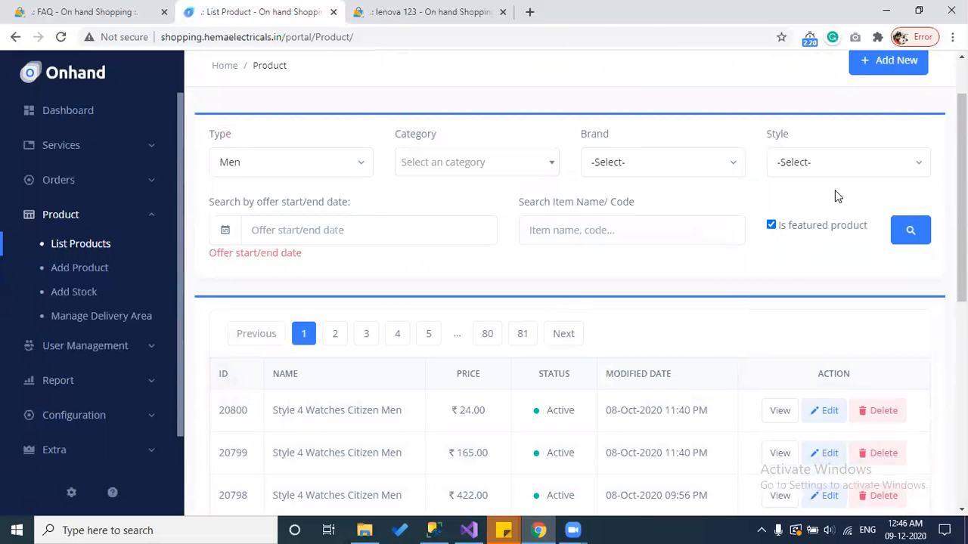
scroll(704, 283, "up", 1)
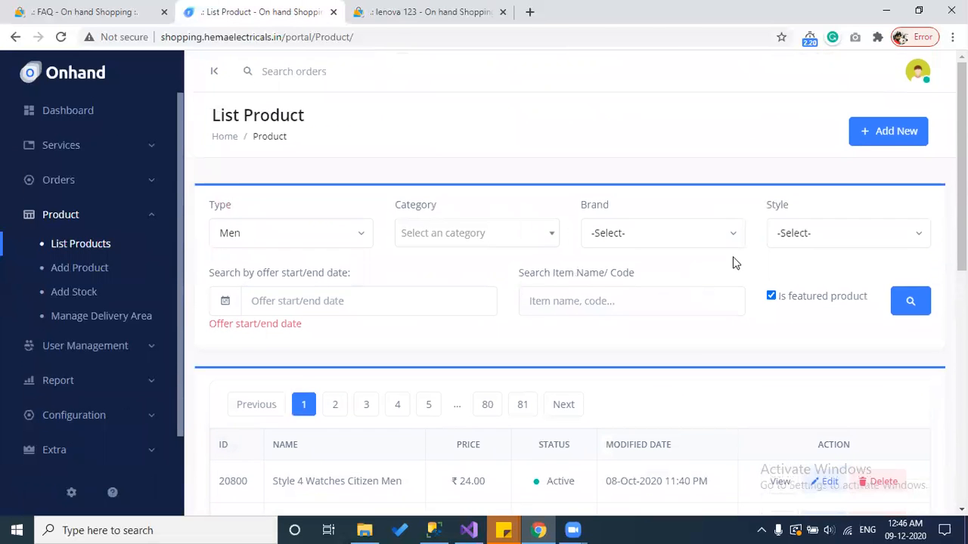
left_click(881, 133)
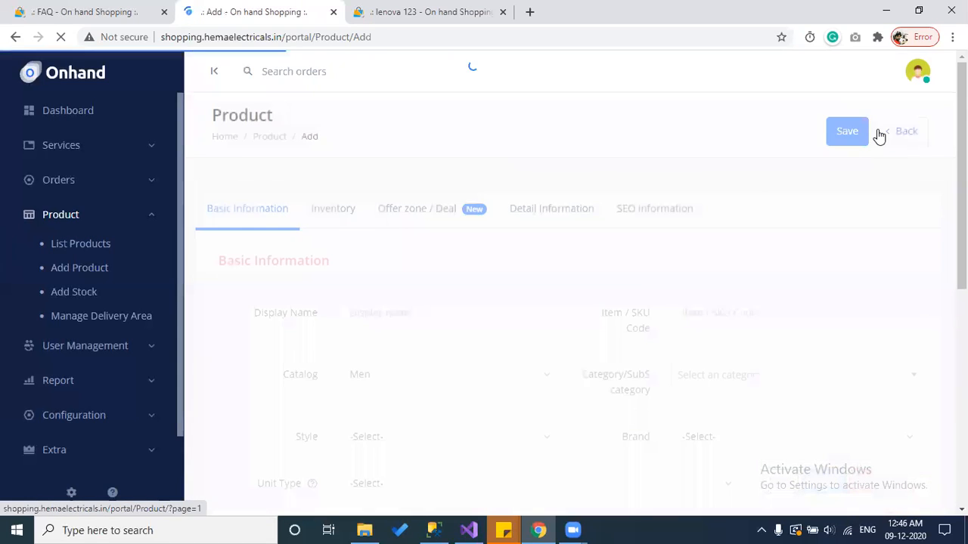
Step: Enter 'Iphone 11s' as the product's display name
left_click(450, 316)
type("Iphone ")
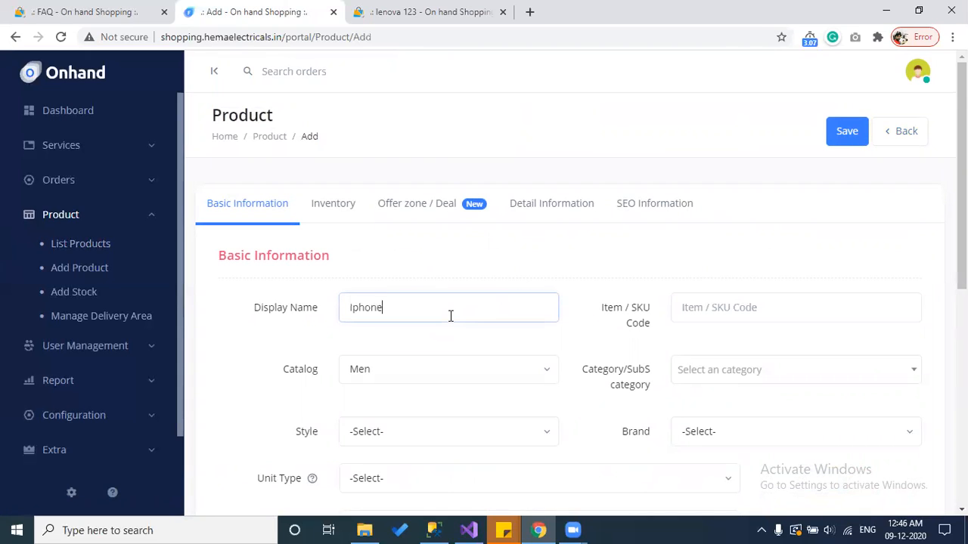
type("11s")
scroll(451, 316, "down", 2)
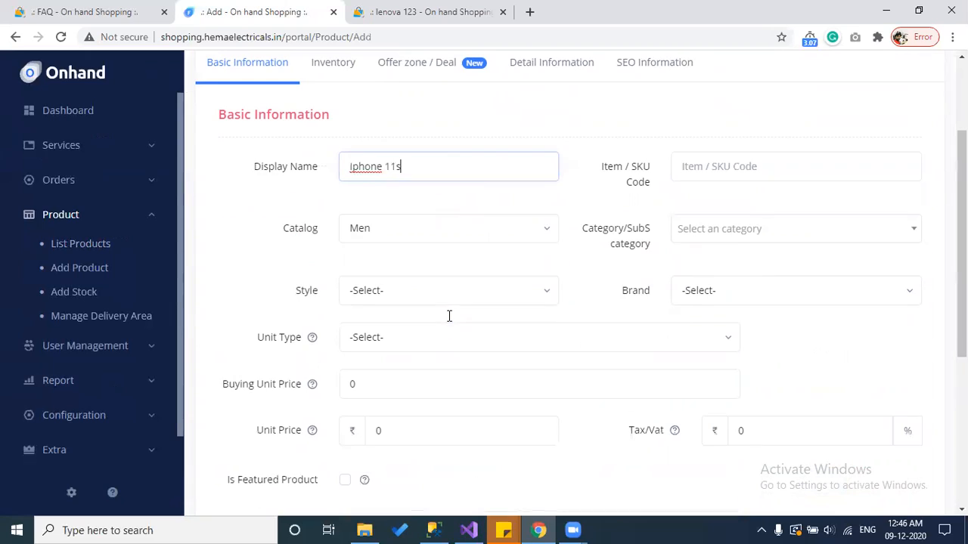
Step: Set the catalog to laptop and the category to 15 inch
left_click(421, 228)
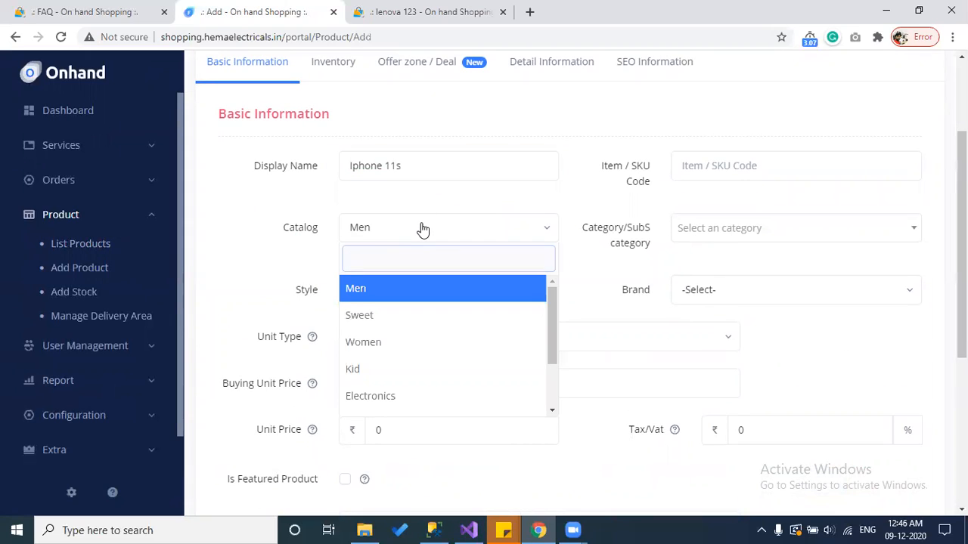
type("e")
key("Down")
key("Down")
key("Down")
key("Down")
key("Up")
key("Return")
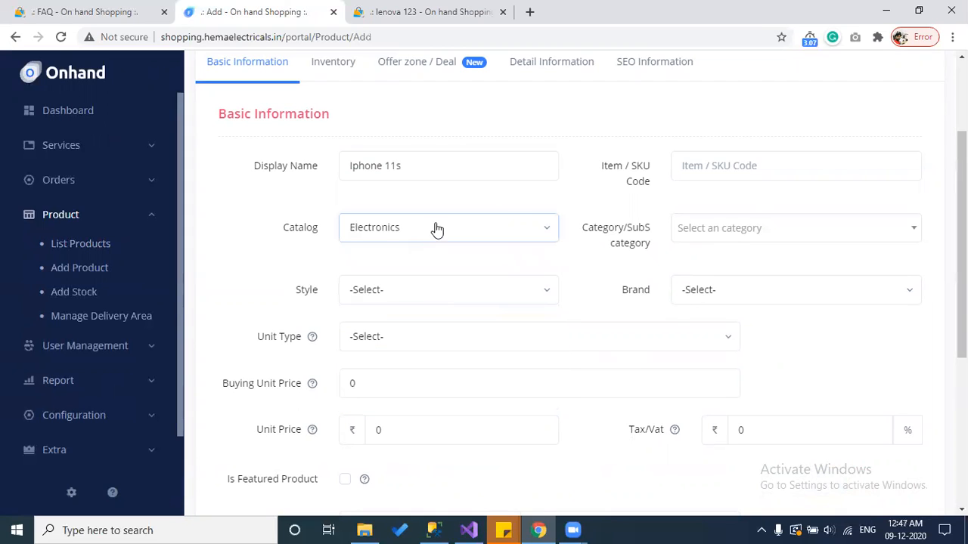
left_click(731, 233)
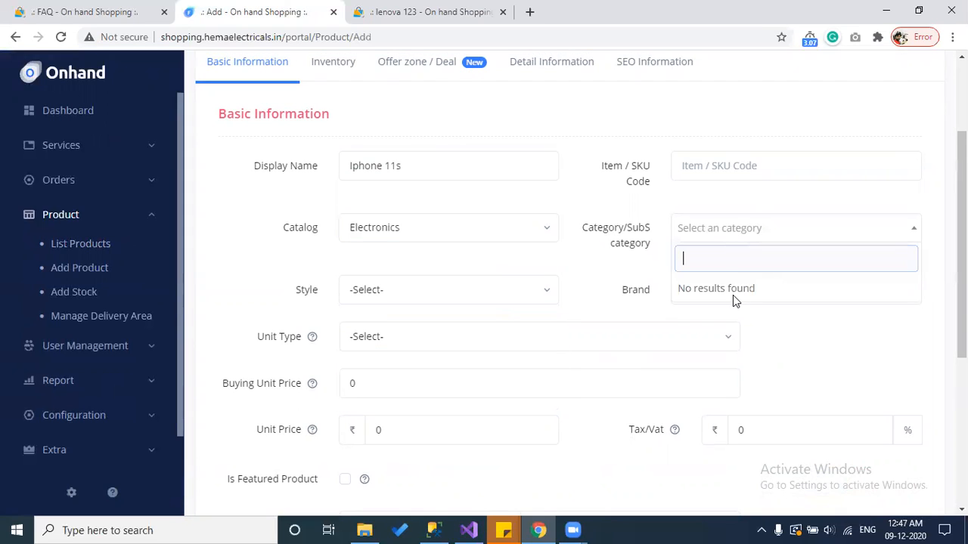
left_click(787, 343)
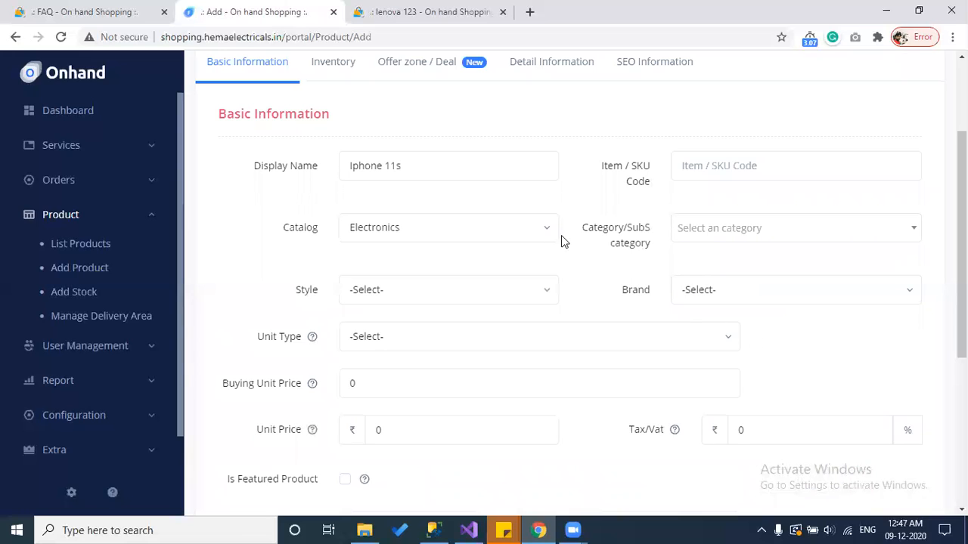
left_click(459, 228)
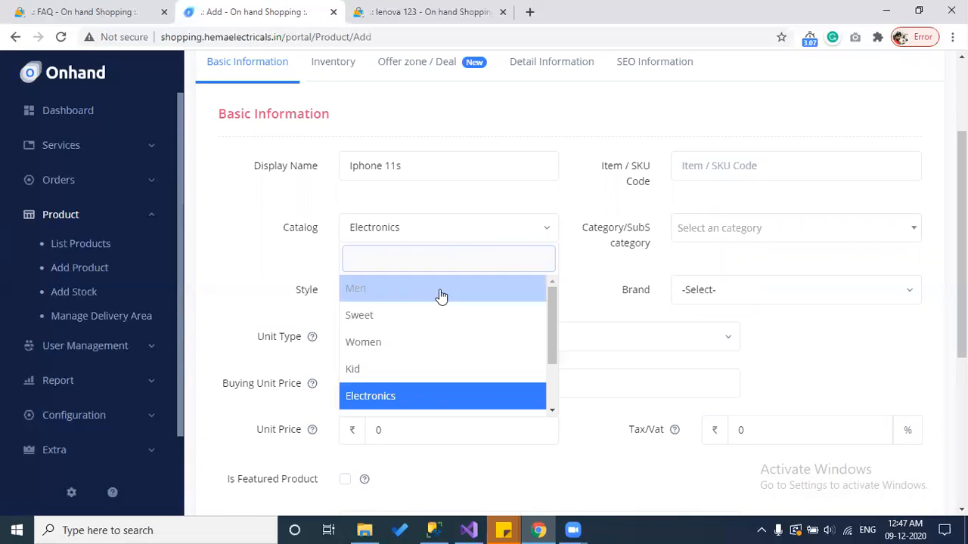
scroll(439, 297, "down", 2)
left_click(395, 376)
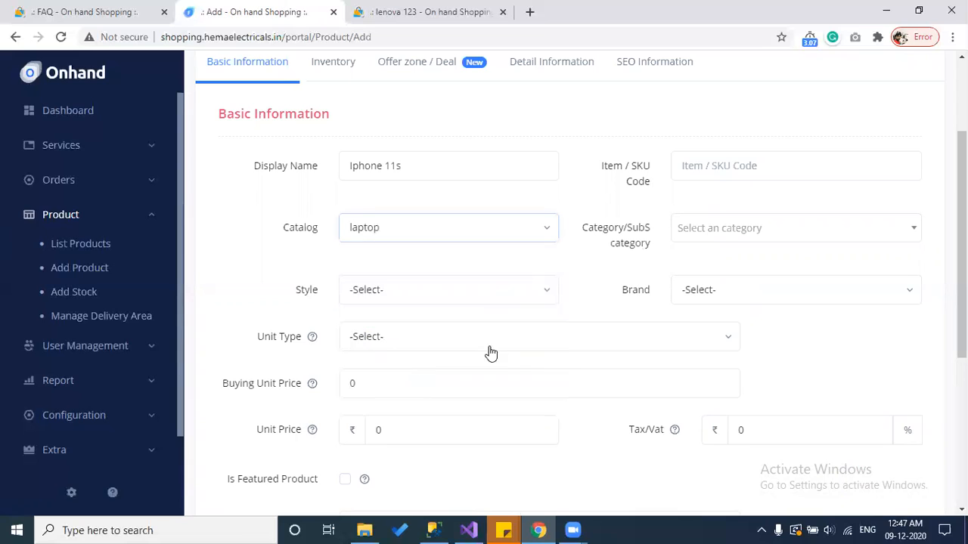
left_click(709, 228)
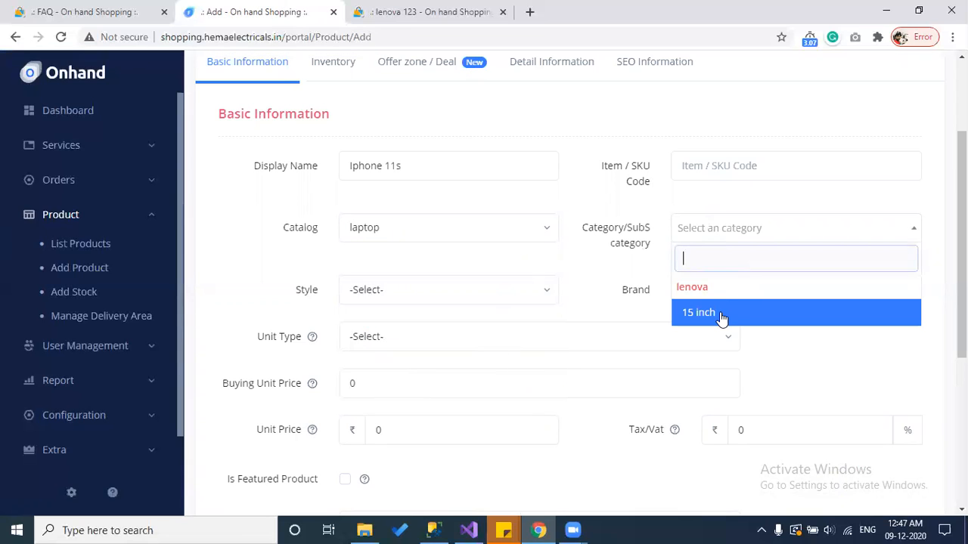
left_click(720, 315)
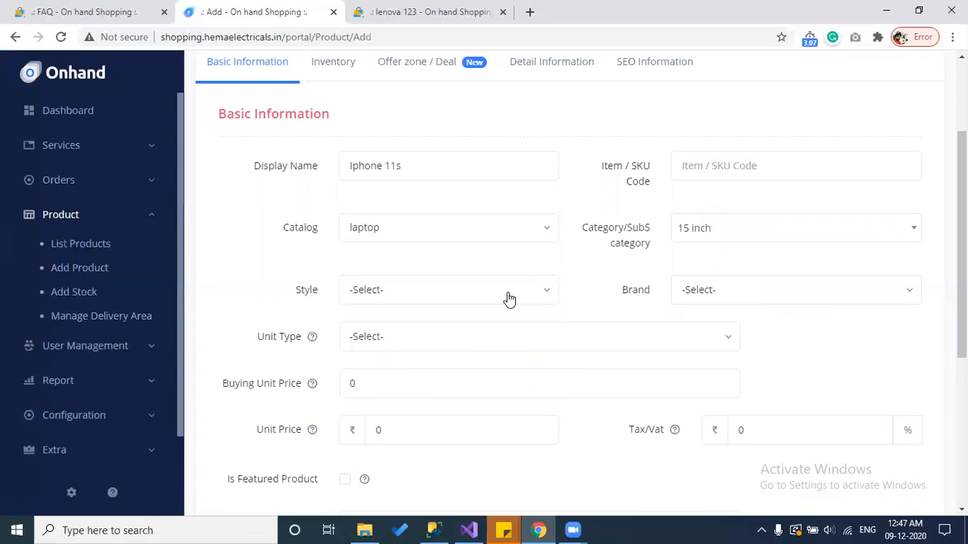
Step: Look through the Style and Brand lists, leaving both unselected
left_click(419, 290)
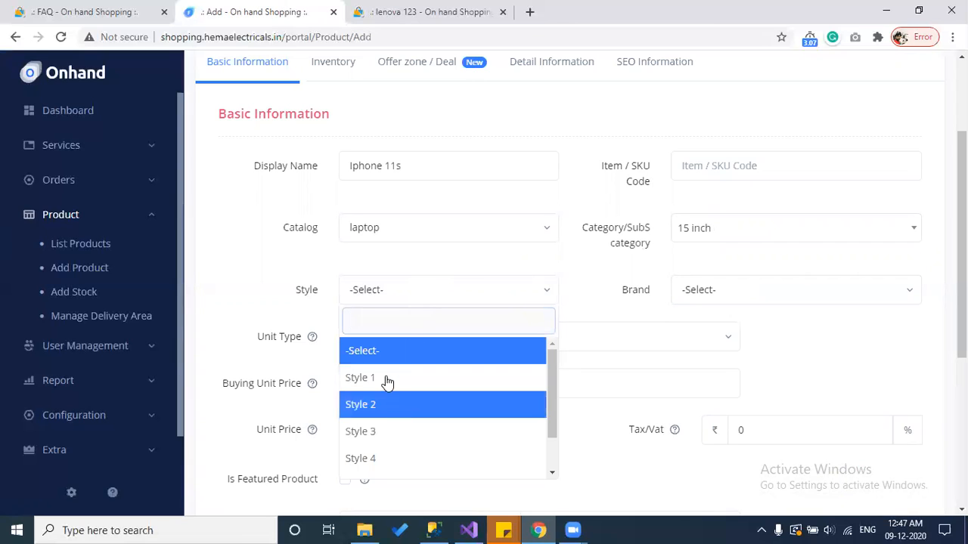
left_click(114, 156)
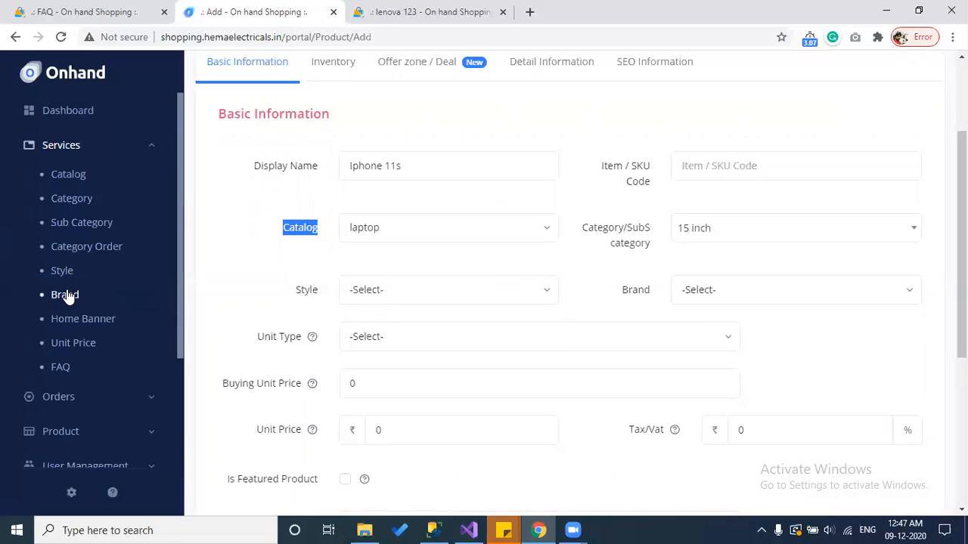
left_click(277, 342)
double_click(280, 340)
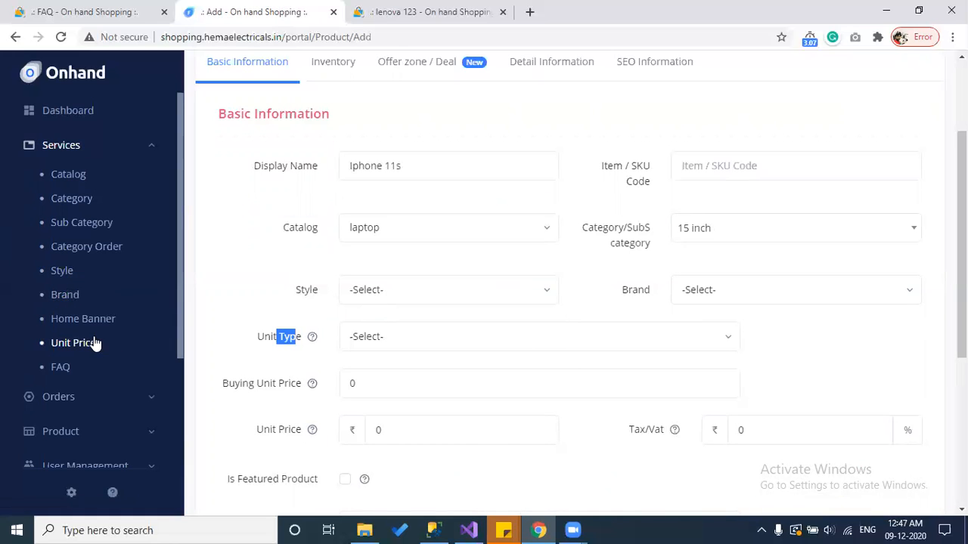
scroll(412, 353, "down", 1)
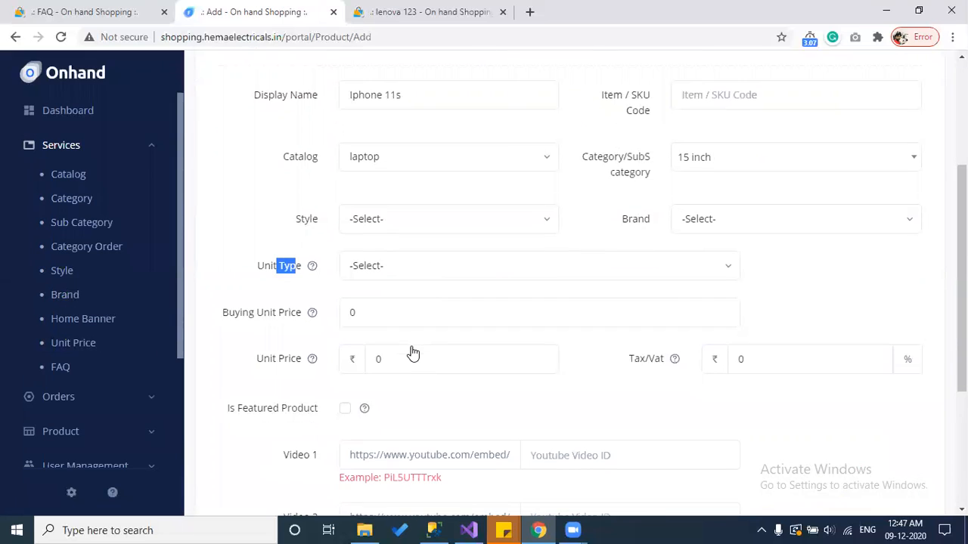
left_click(379, 224)
left_click(724, 221)
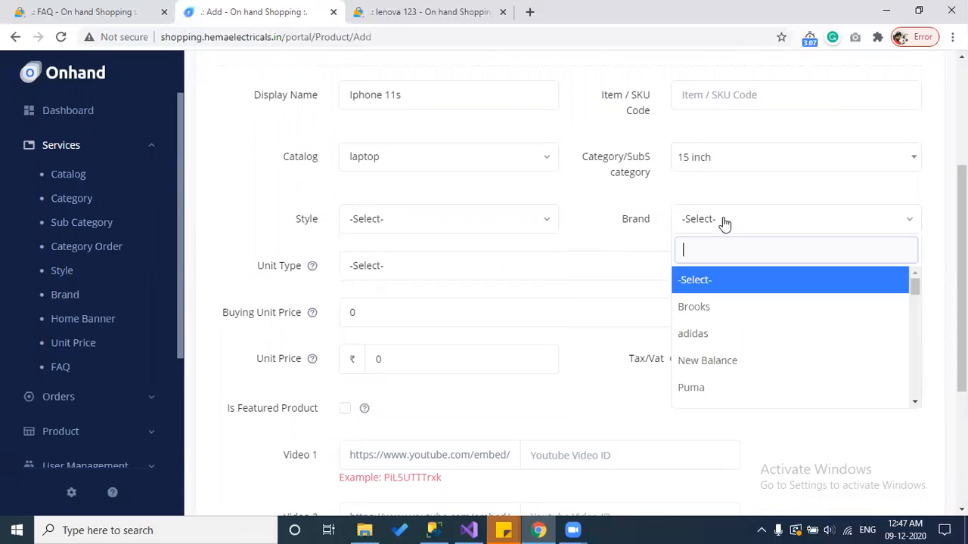
left_click(255, 220)
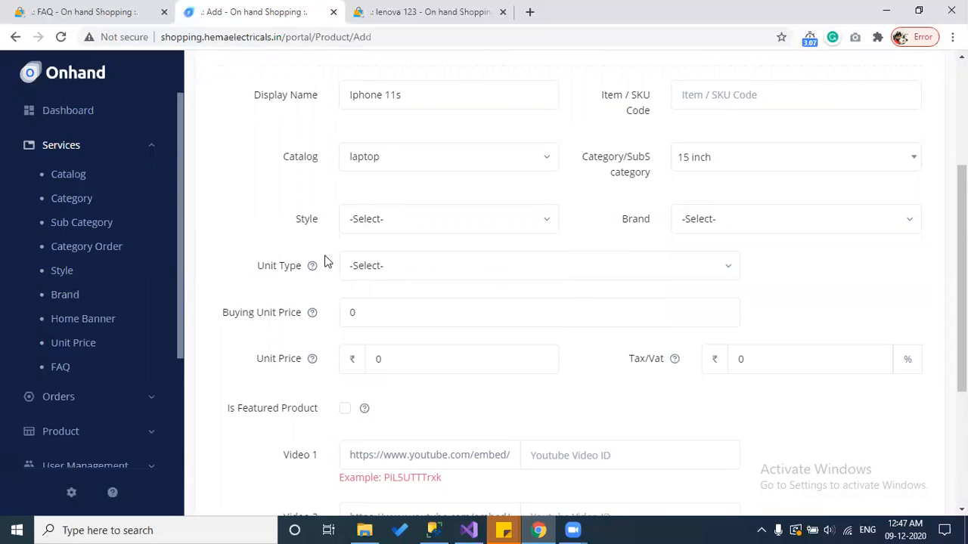
Step: Set the unit type to Per Unit with a buying unit price of 30000
left_click(370, 275)
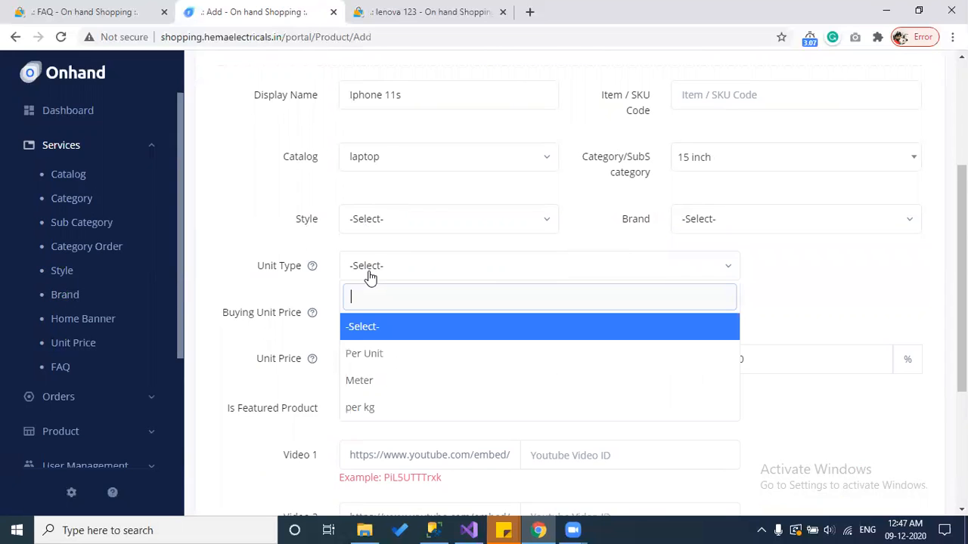
left_click(371, 353)
mouse_move(314, 318)
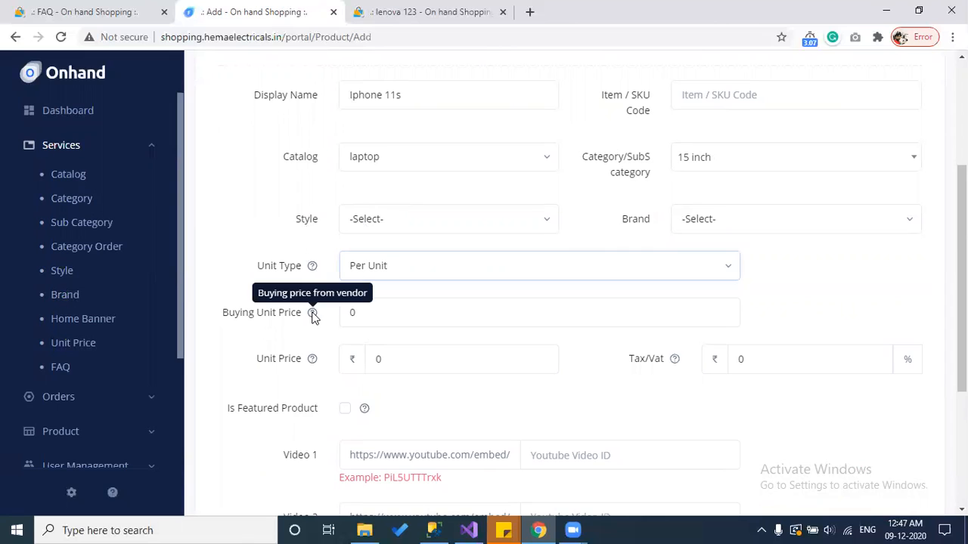
left_click(401, 313)
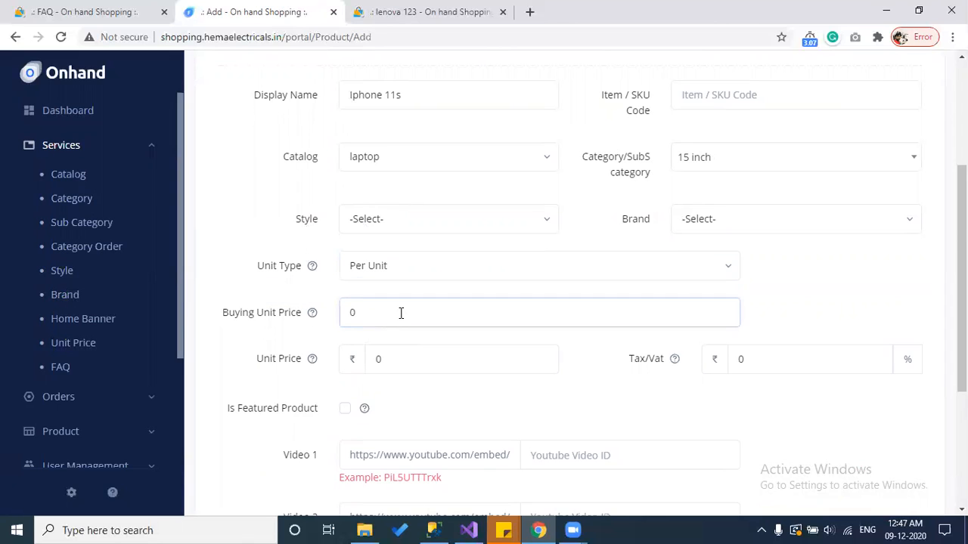
key("BackSpace")
type("30000")
Step: Set the unit price to 35000 and Tax/Vat to 18%
left_click(367, 368)
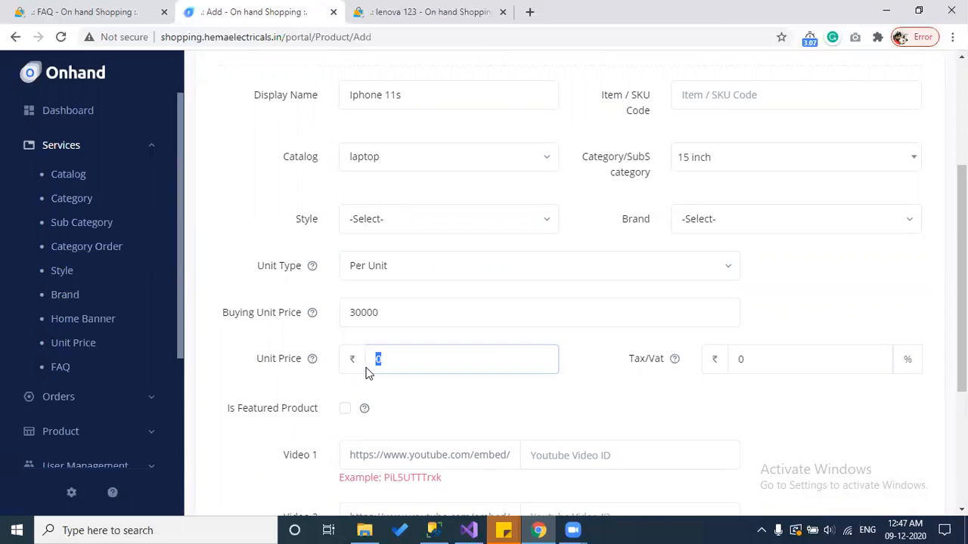
type("35000")
left_click(747, 358)
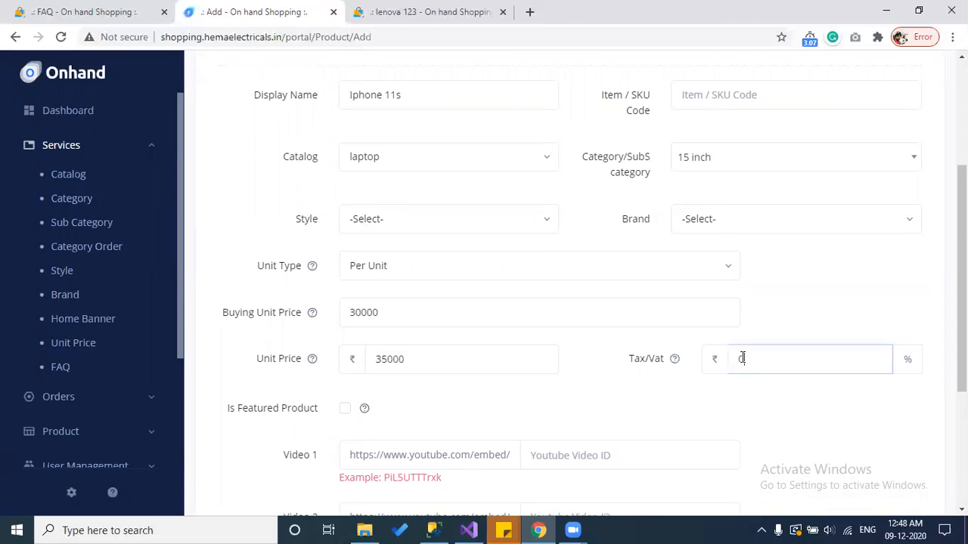
type("18")
mouse_move(679, 364)
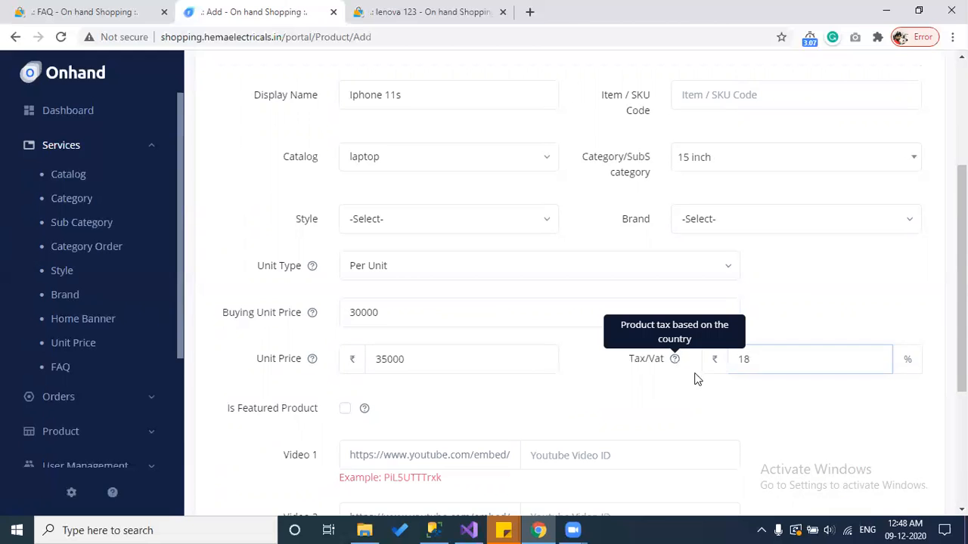
left_click_drag(760, 368, 734, 367)
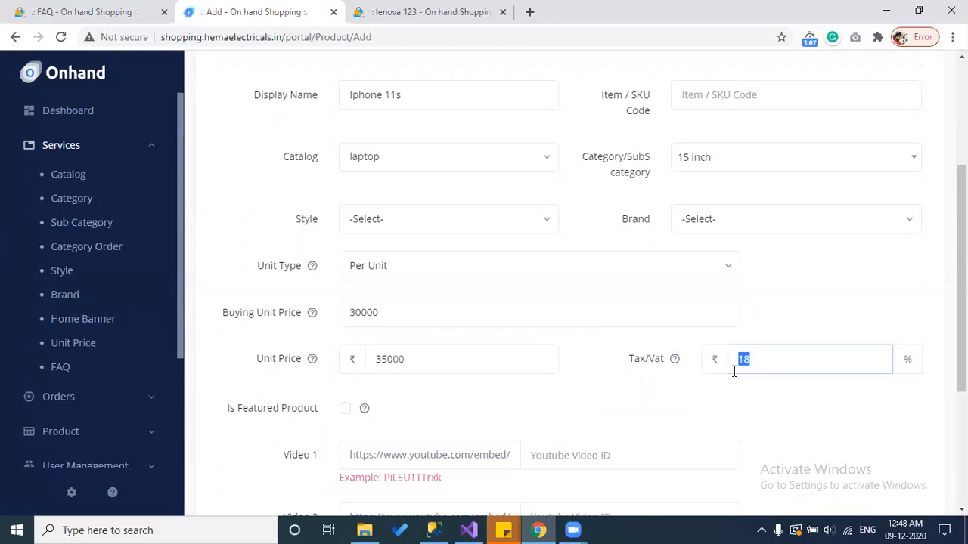
scroll(750, 401, "down", 2)
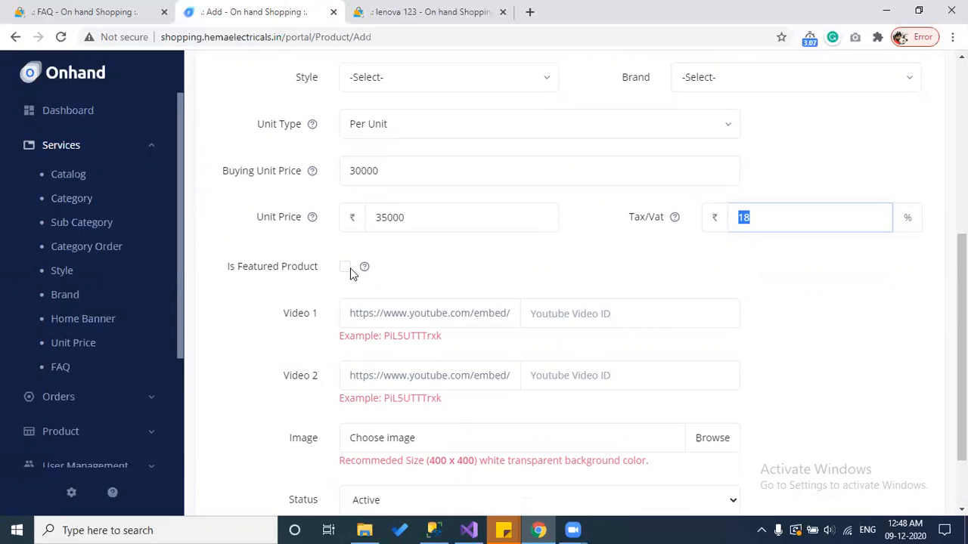
mouse_move(366, 273)
left_click_drag(321, 273, 232, 276)
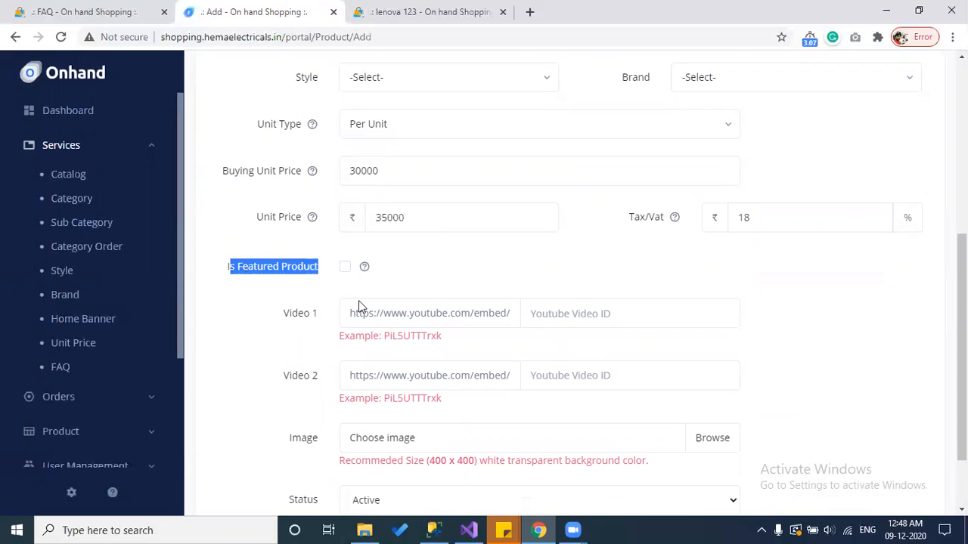
left_click(104, 9)
left_click(598, 144)
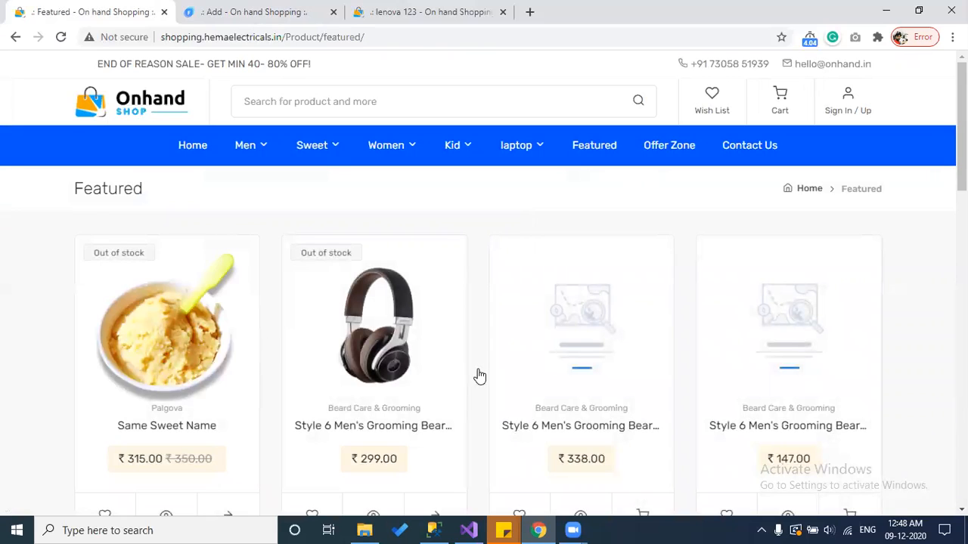
left_click(323, 10)
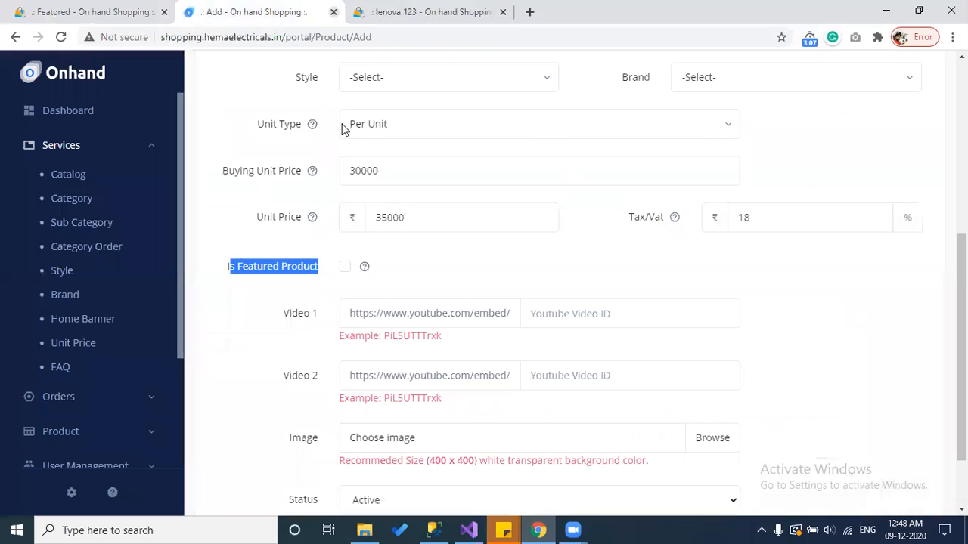
scroll(317, 341, "down", 1)
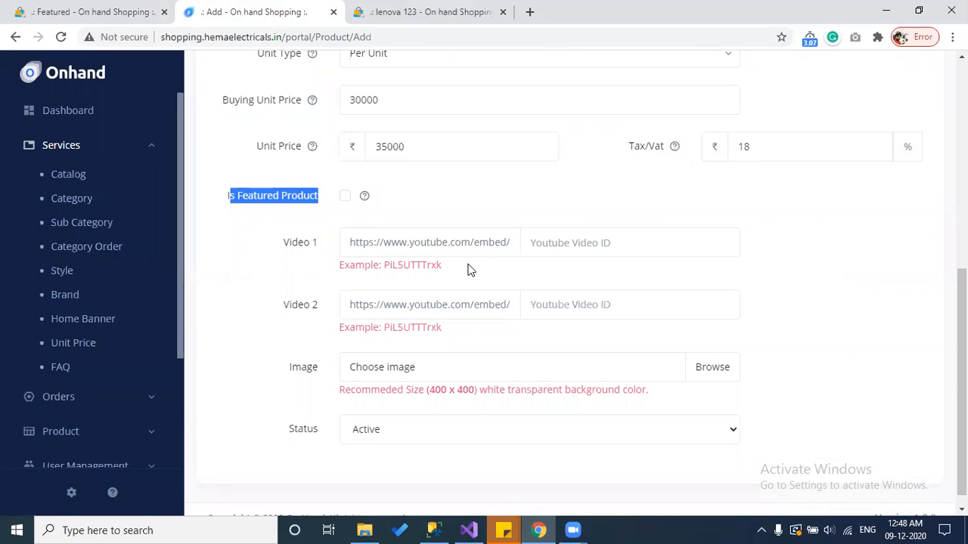
left_click(387, 260)
left_click_drag(387, 260, 441, 263)
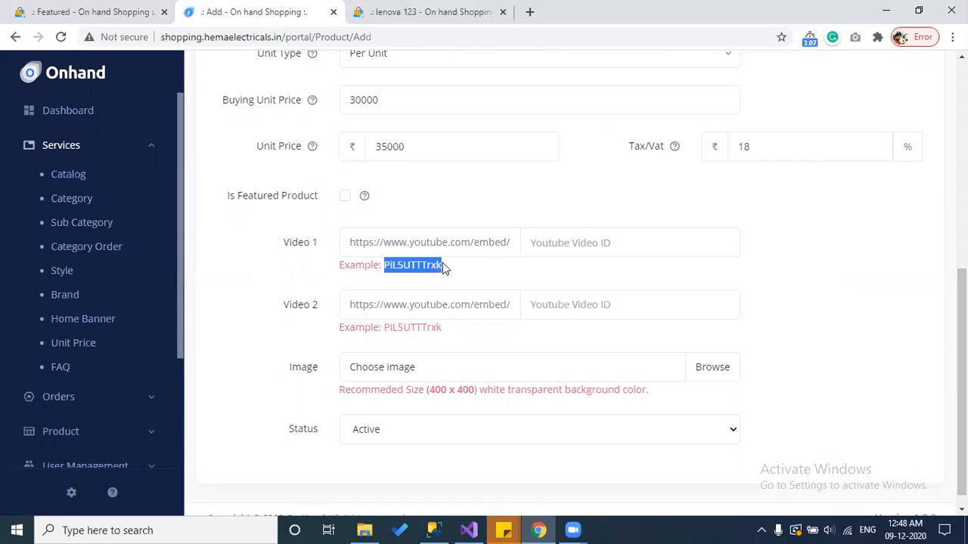
Step: Copy the Virat Kohli trophy video's YouTube ID qBhaPkuG5EQ into Video 1
left_click(548, 244)
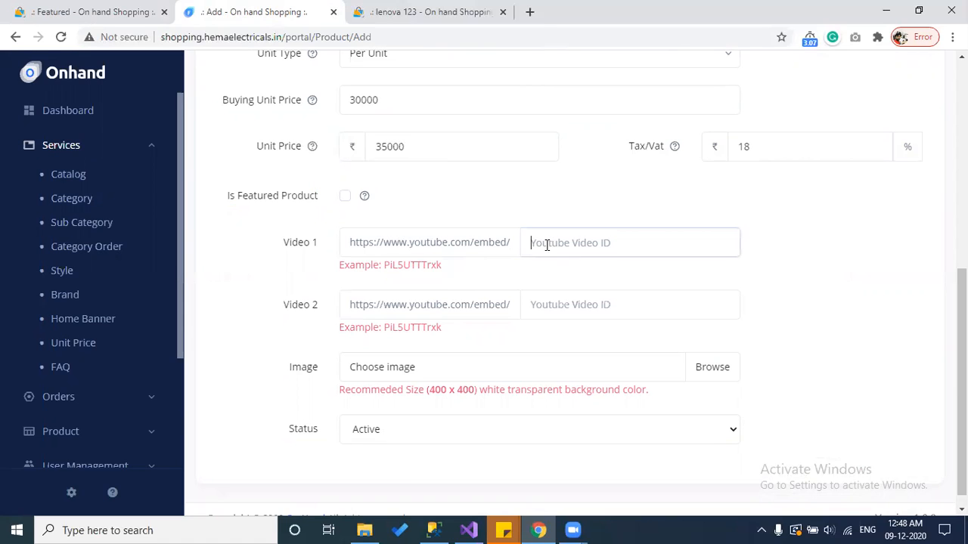
left_click(533, 11)
type("yo")
key("Return")
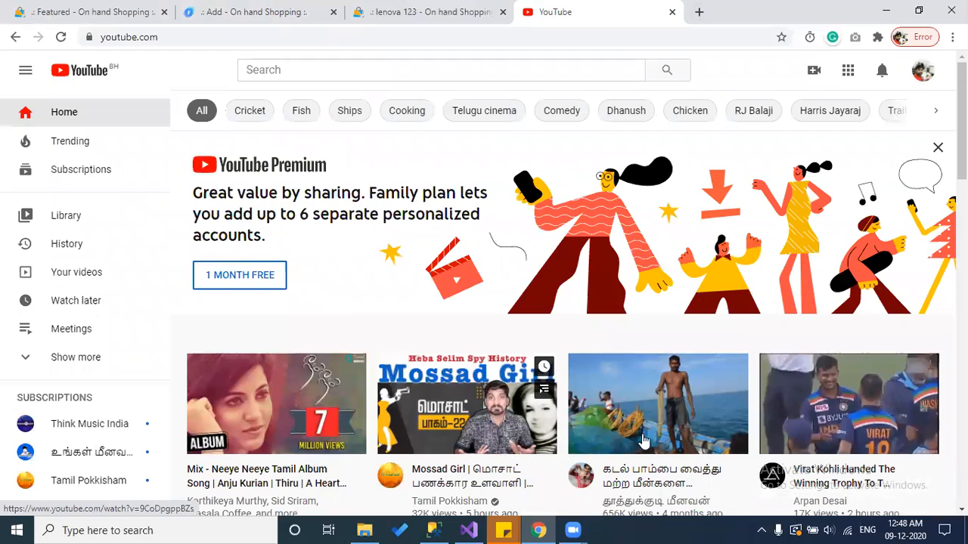
scroll(634, 401, "down", 2)
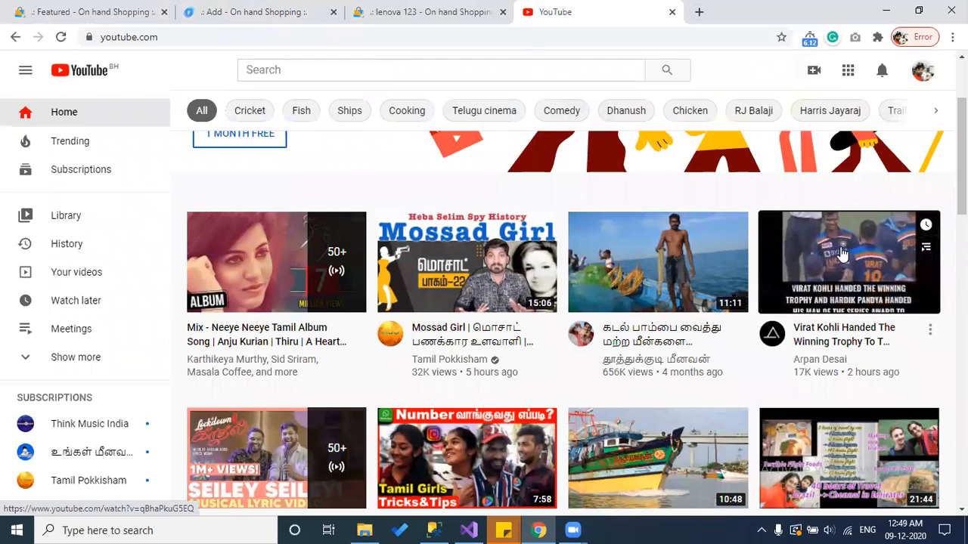
left_click(874, 257)
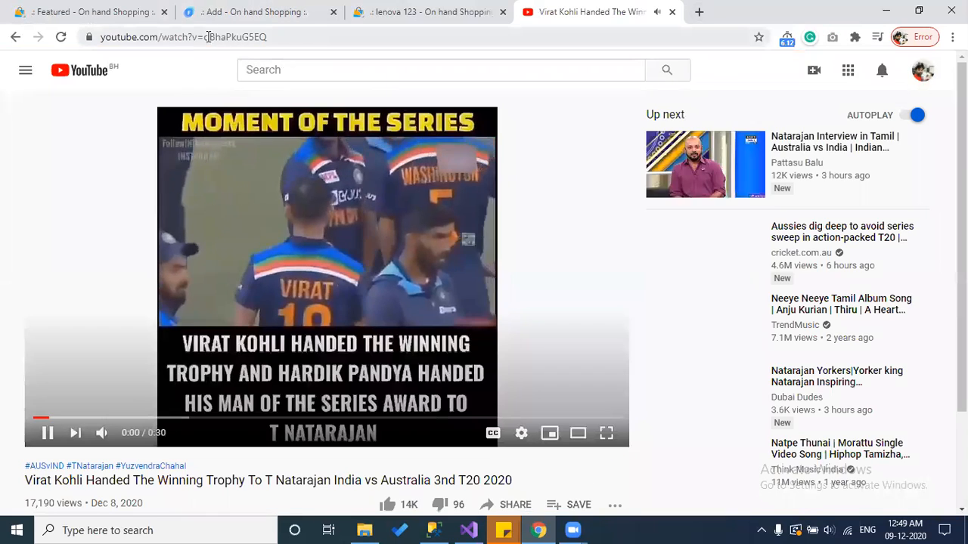
left_click_drag(204, 36, 273, 36)
key("ctrl+c")
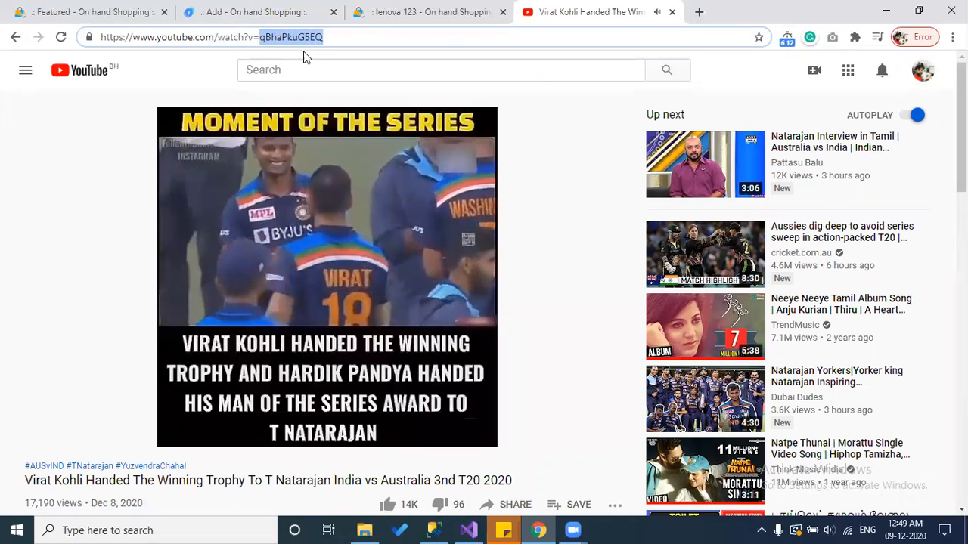
left_click(95, 12)
left_click(325, 9)
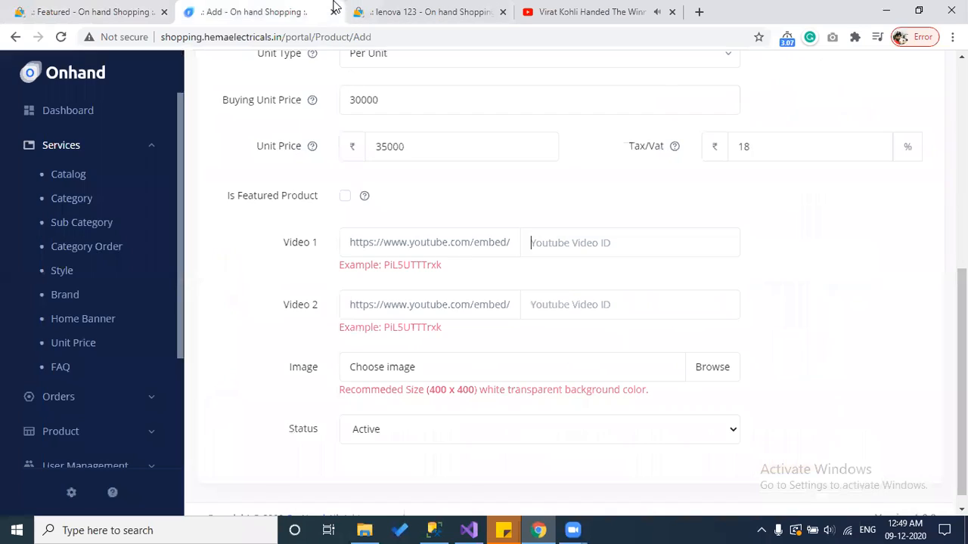
key("ctrl+v")
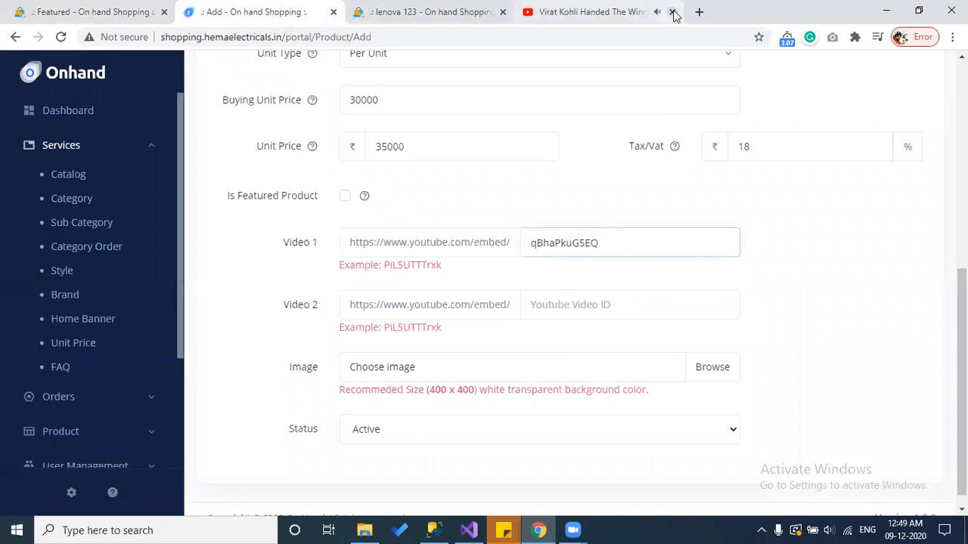
left_click(672, 11)
Step: Copy the T Natarajan interview video's ID AHboX1QAs_o into Video 2
left_click(589, 306)
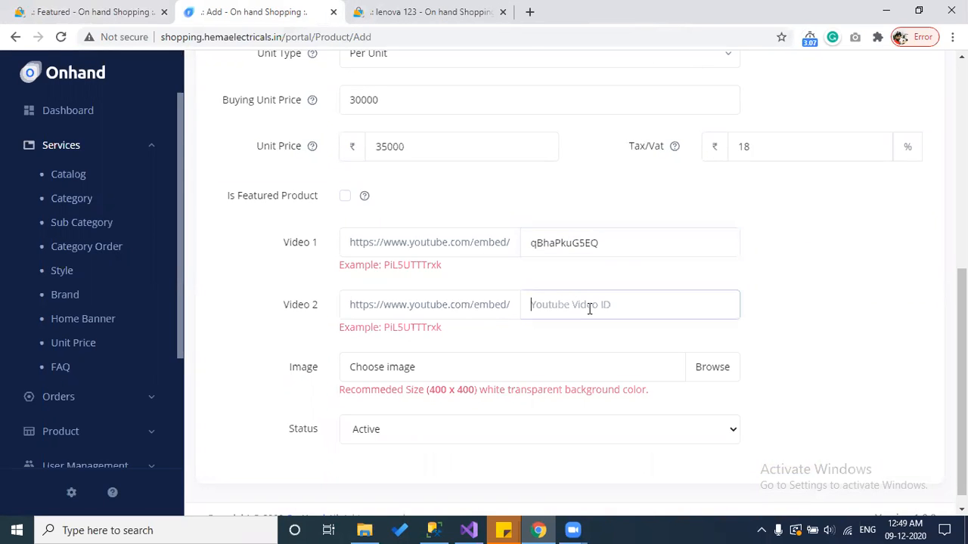
left_click(529, 12)
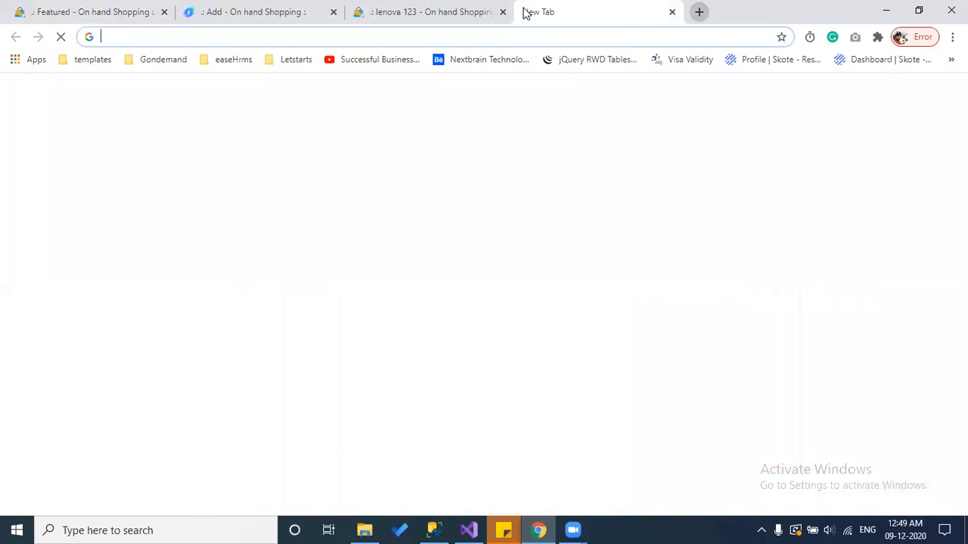
type("you")
key("Return")
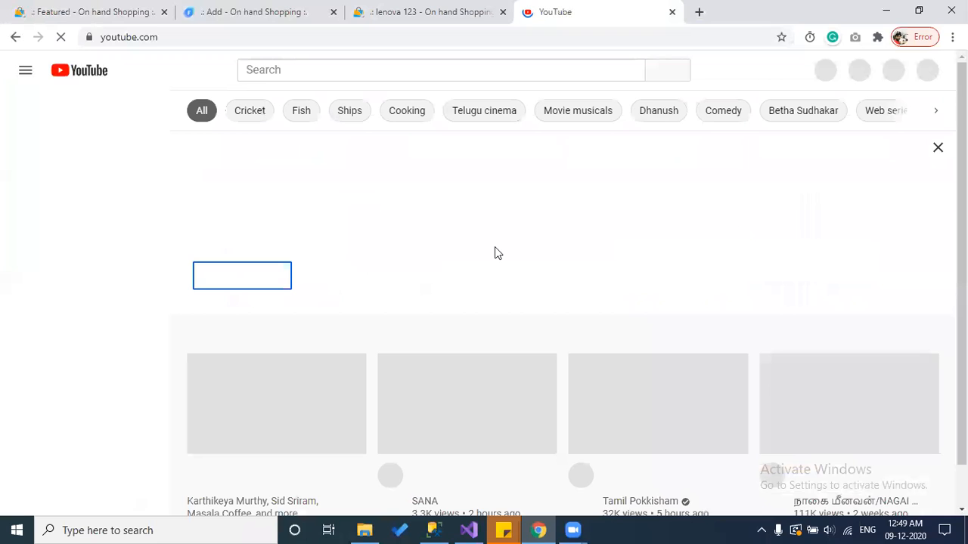
scroll(494, 253, "down", 2)
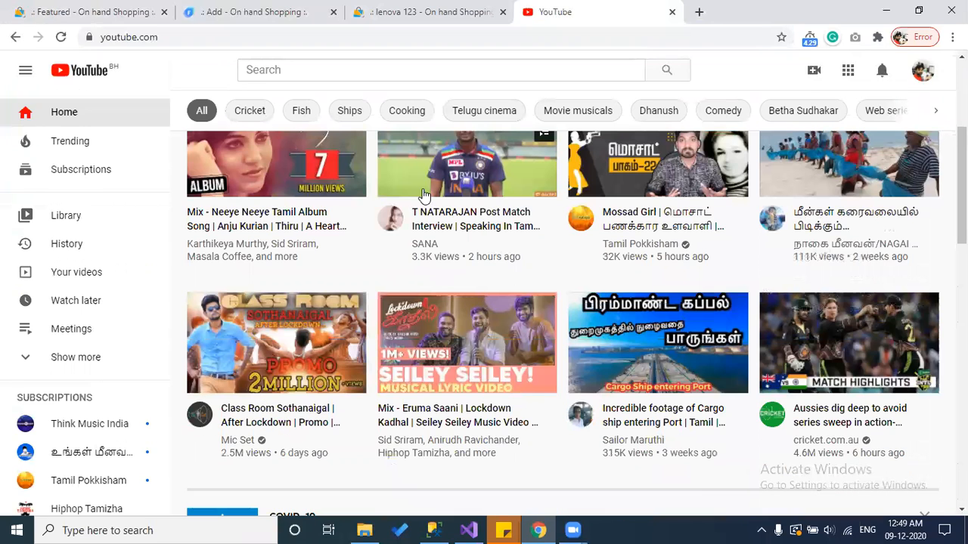
scroll(403, 262, "up", 2)
left_click(454, 295)
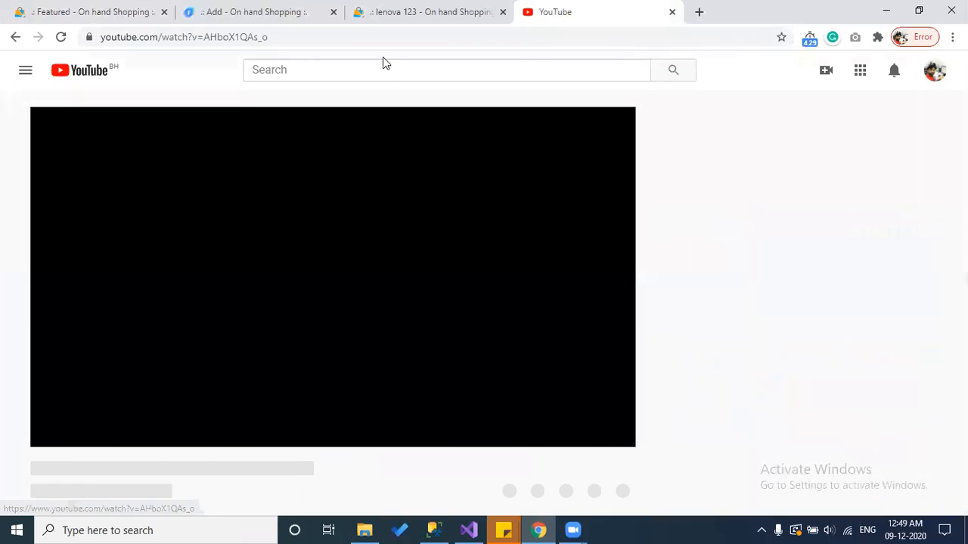
left_click_drag(206, 37, 280, 37)
key("ctrl+c")
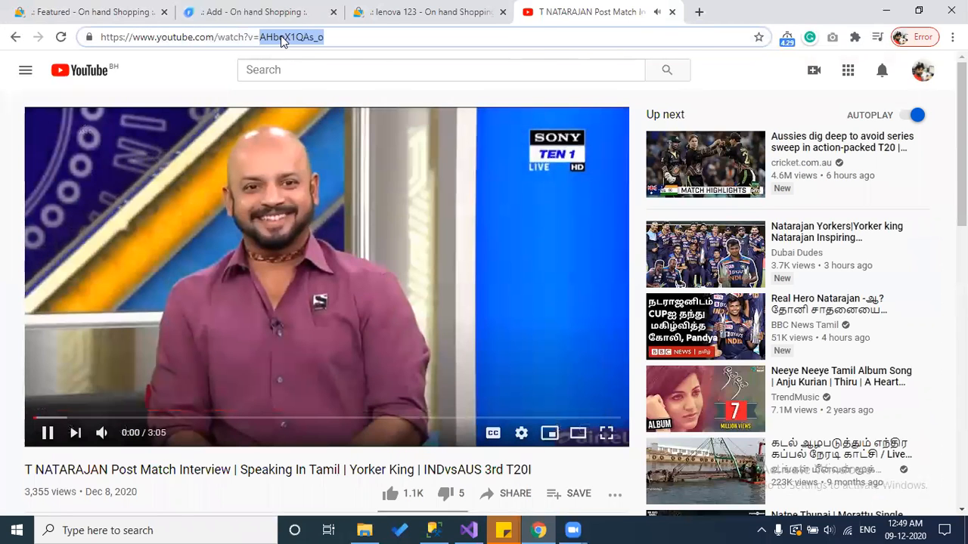
key("ctrl+Tab")
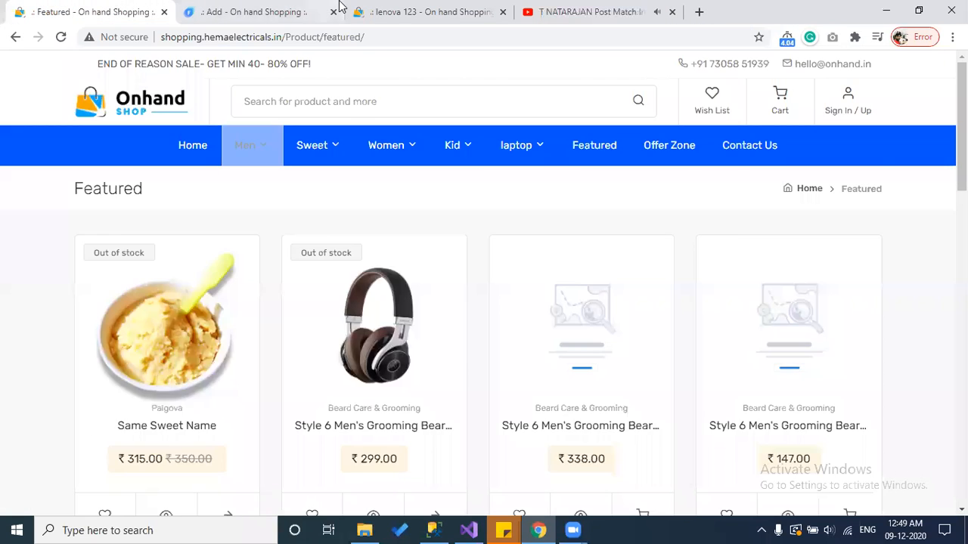
key("ctrl+Tab")
key("ctrl+v")
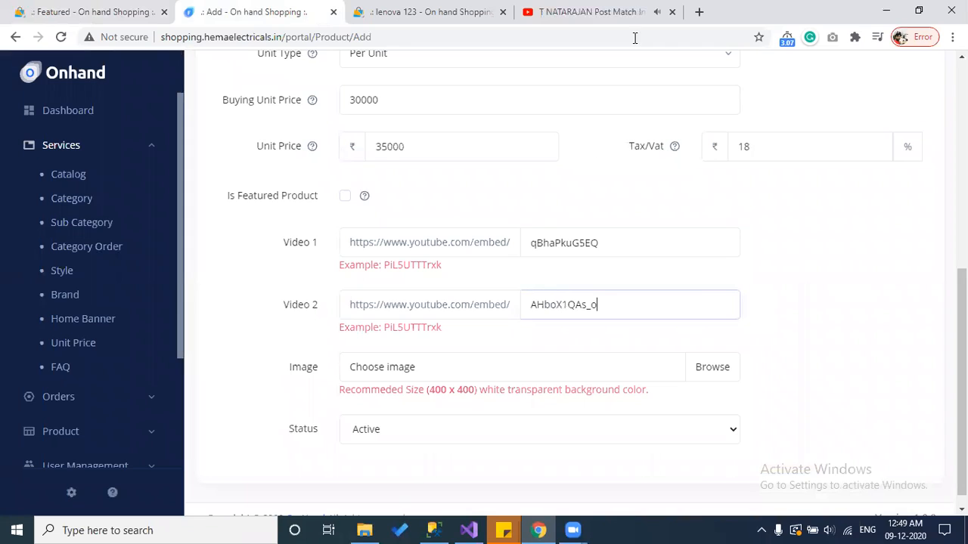
left_click(671, 12)
Step: Attach main.jpg from the Downloads folder as the product image
scroll(485, 329, "down", 1)
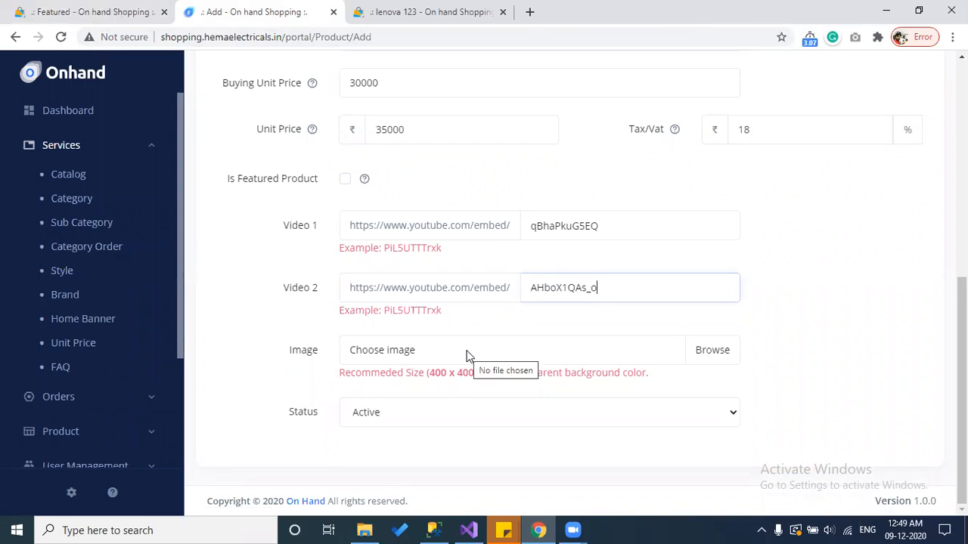
left_click(102, 11)
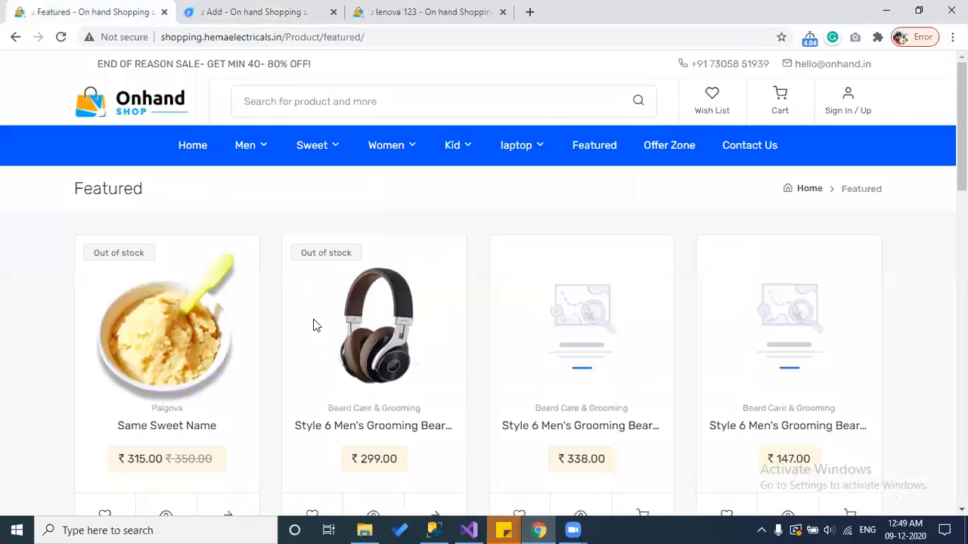
left_click(249, 9)
left_click(554, 360)
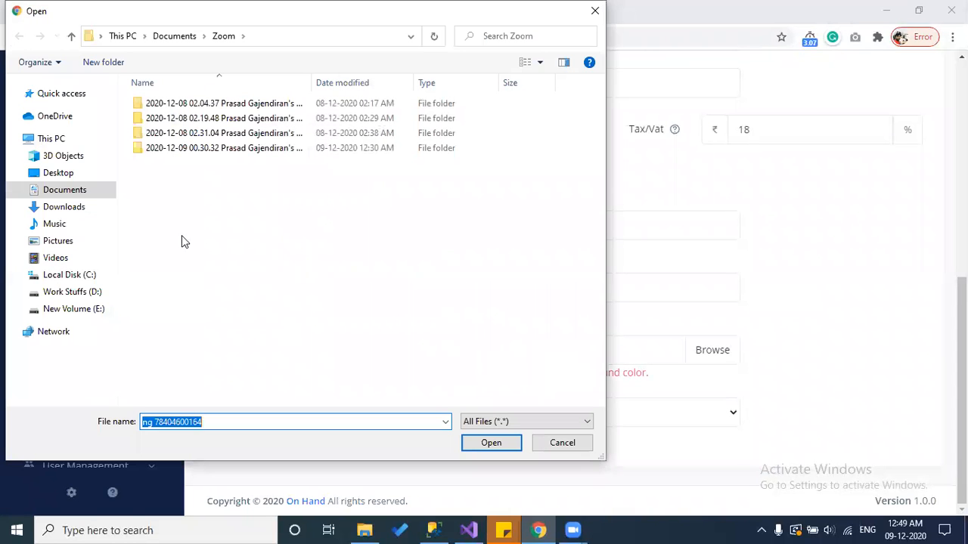
left_click(83, 208)
double_click(334, 121)
Step: Keep the product status set to Active
scroll(582, 323, "down", 3)
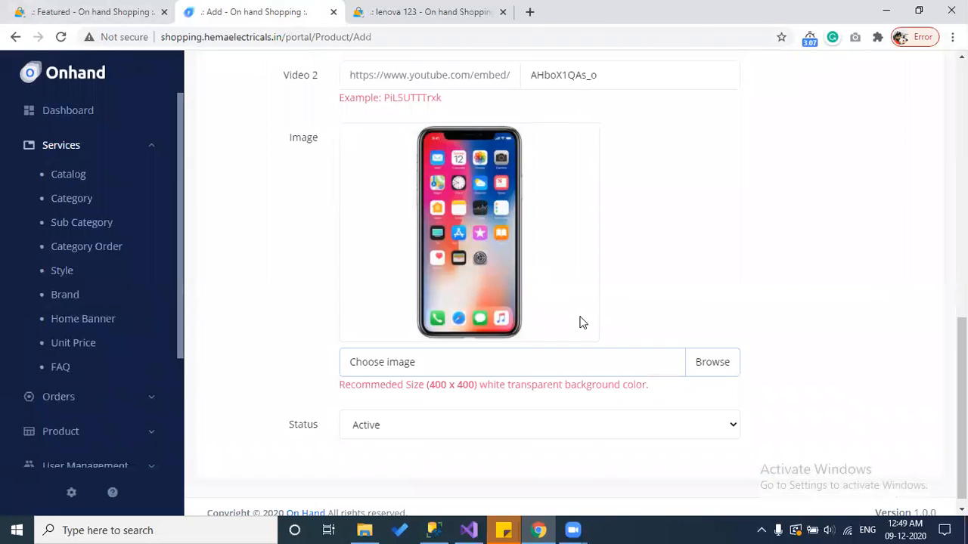
scroll(457, 404, "down", 1)
left_click(406, 421)
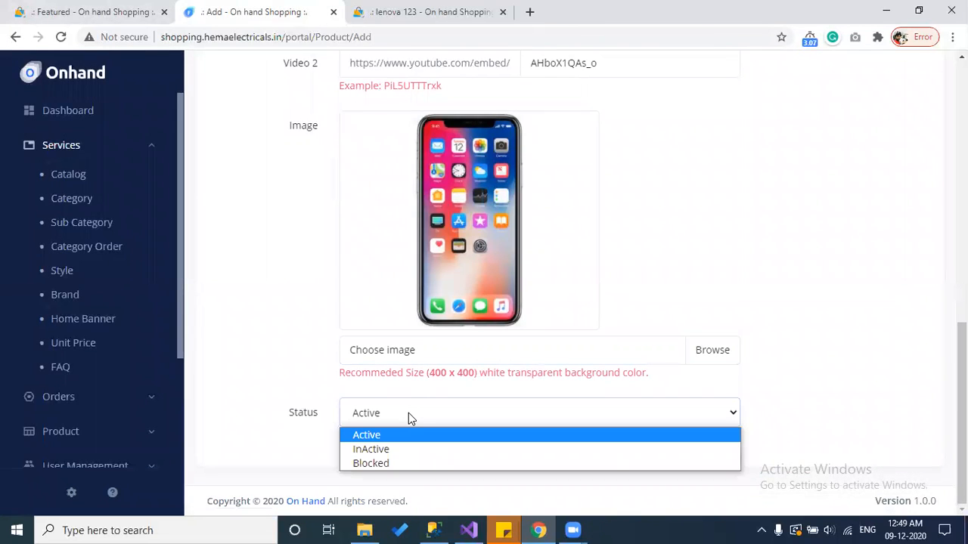
left_click(409, 413)
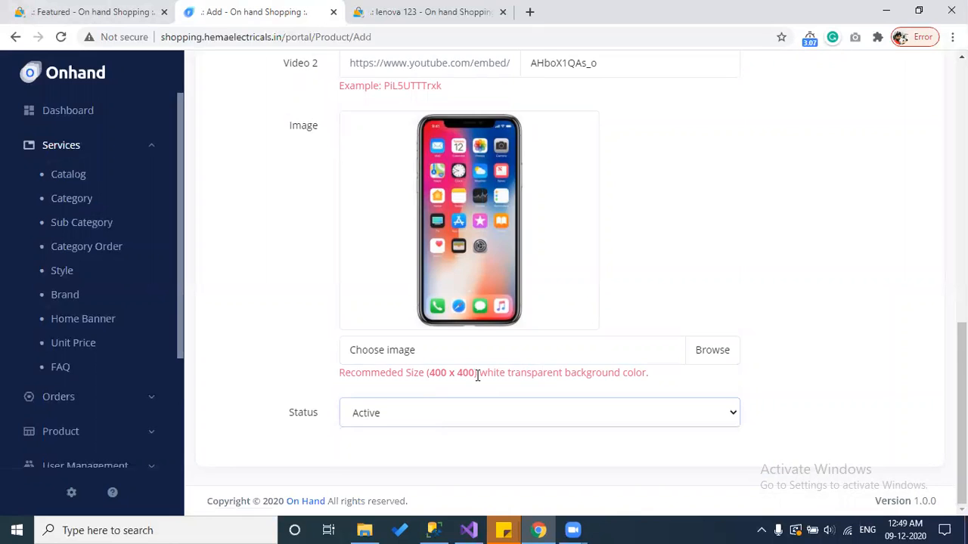
scroll(477, 376, "up", 12)
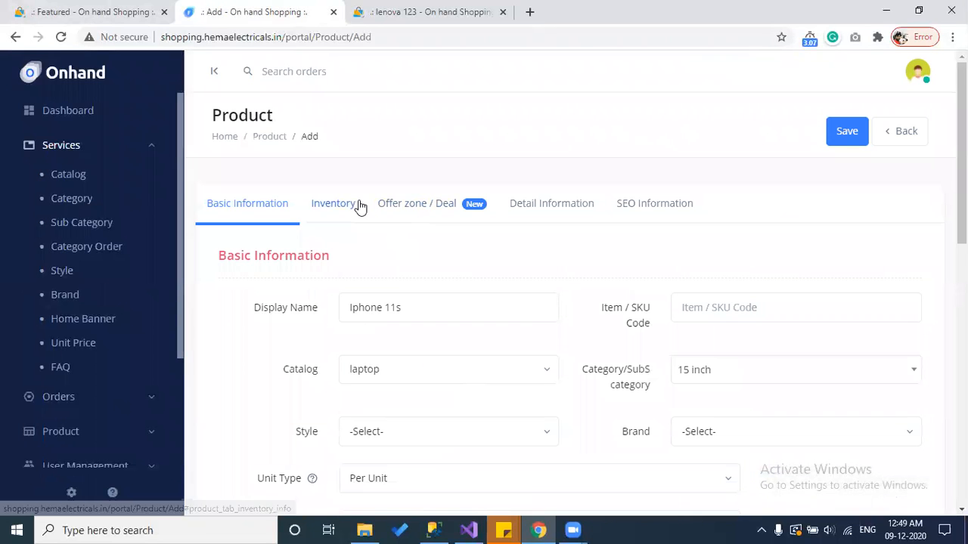
Step: Enter product quantity 10 with reorder level 5, then open the Stock Reorder Report
left_click(356, 206)
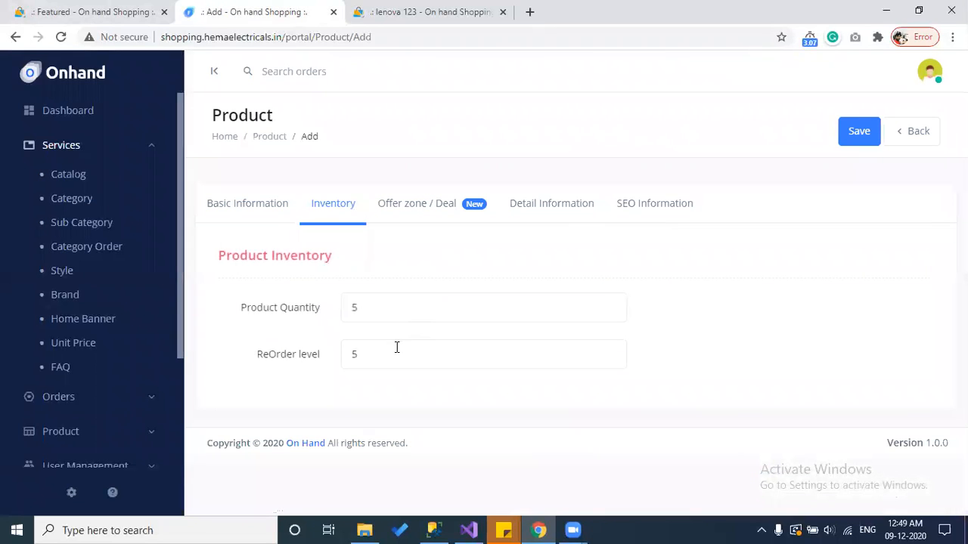
double_click(350, 309)
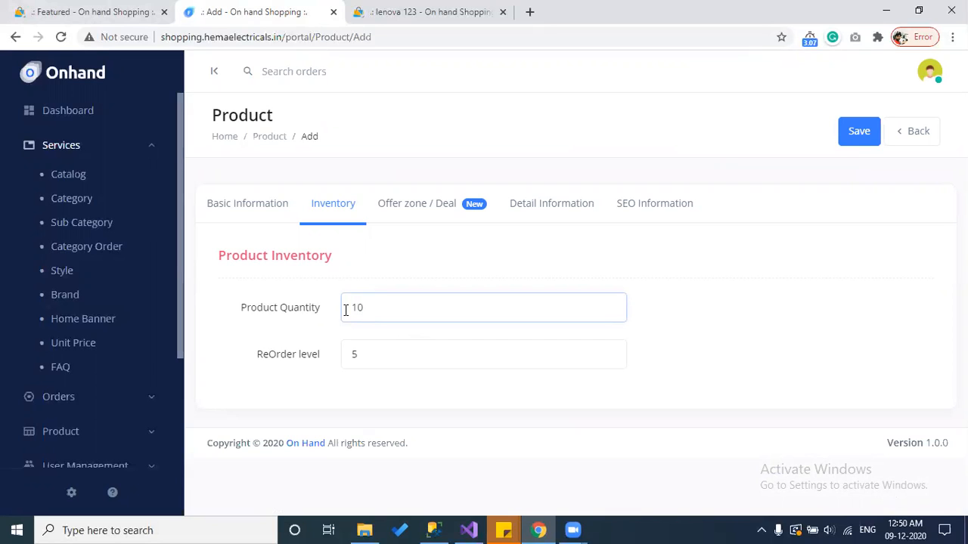
key("BackSpace")
left_click_drag(374, 363, 350, 361)
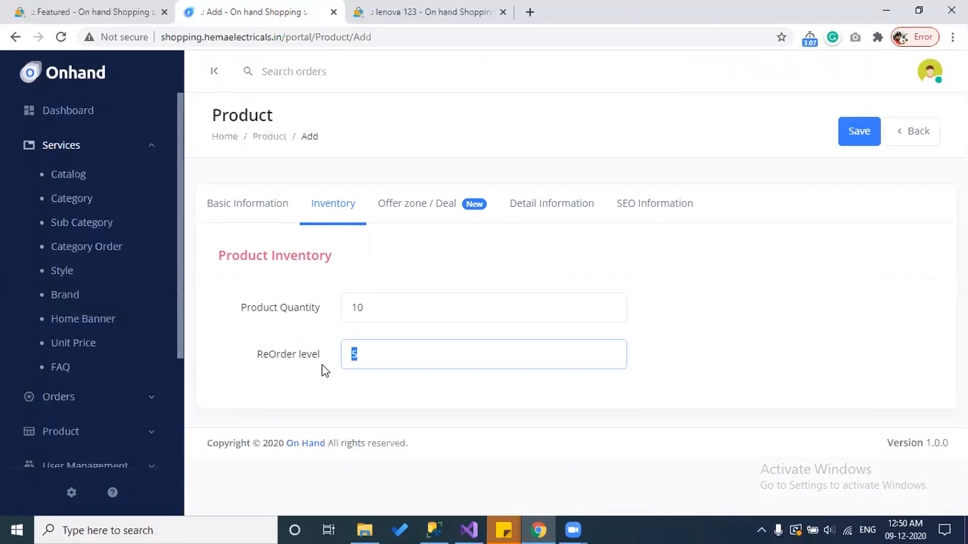
scroll(65, 337, "down", 3)
left_click(66, 346)
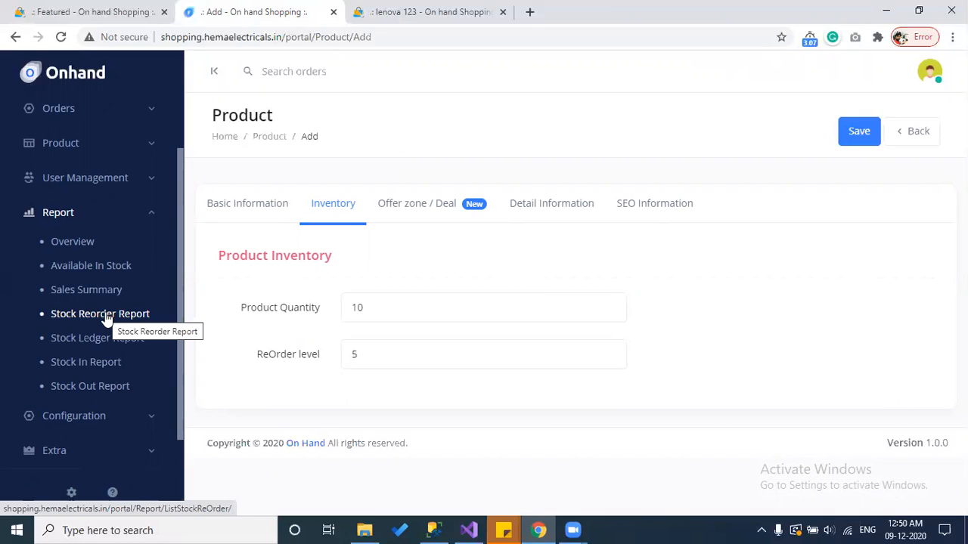
left_click_drag(358, 350, 345, 351)
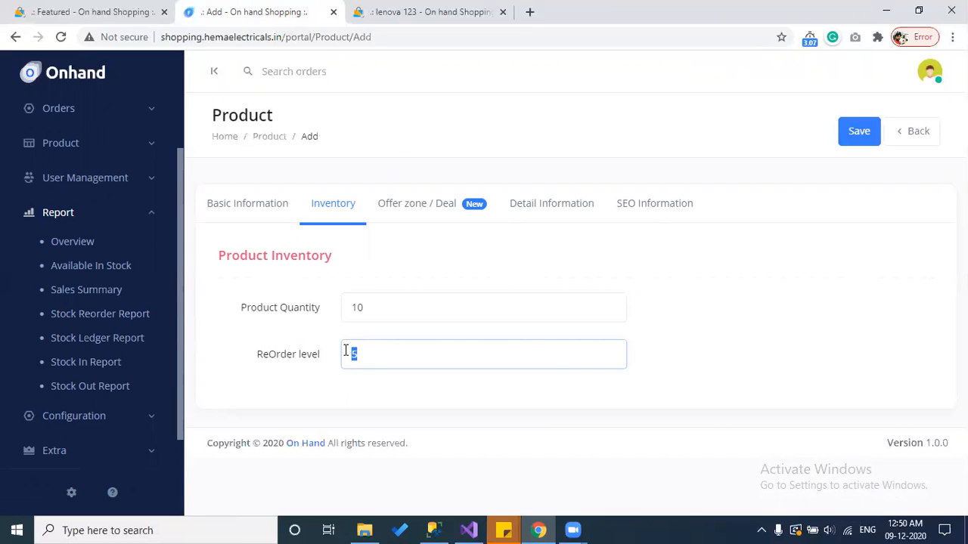
left_click(378, 358)
double_click(381, 359)
left_click(105, 322)
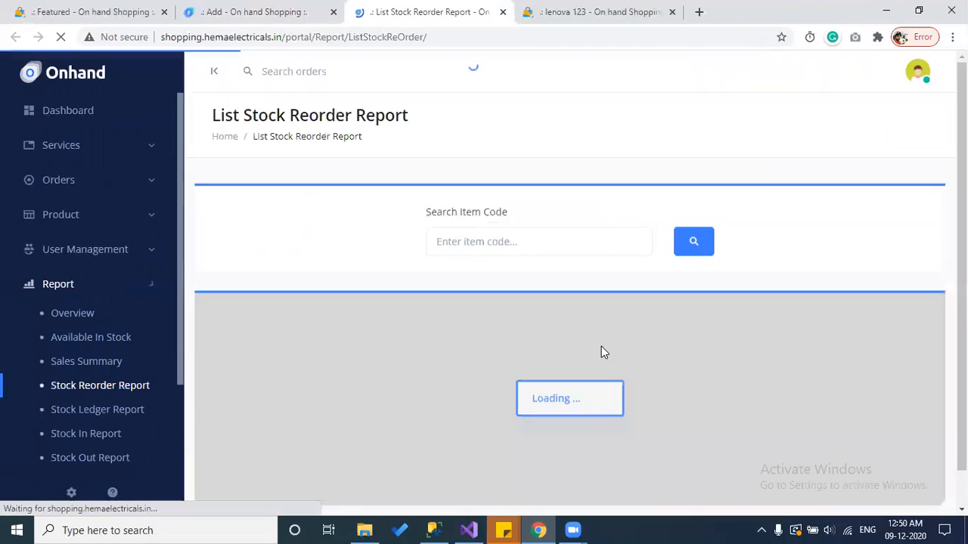
Step: Scroll through the Stock Reorder Report, then return to the product's Add form
scroll(654, 311, "down", 2)
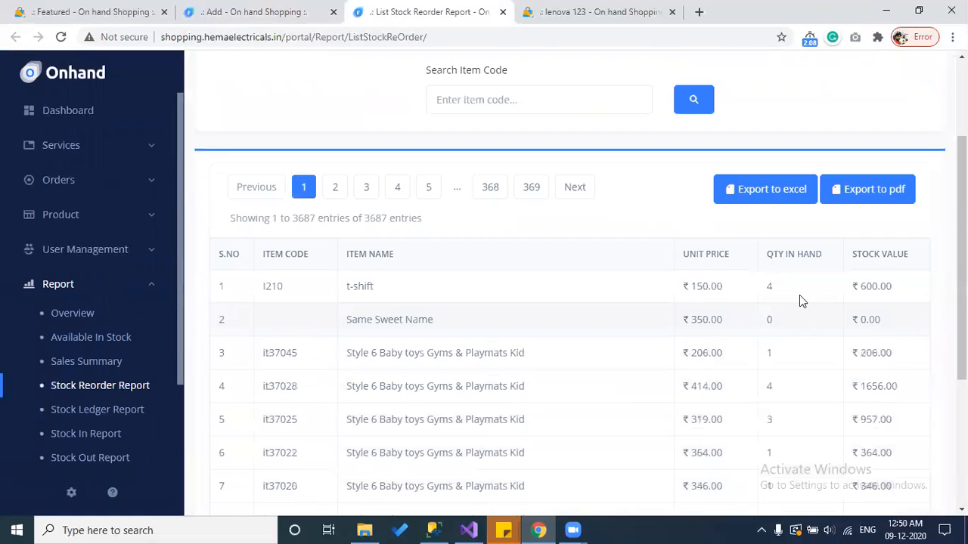
scroll(817, 287, "down", 2)
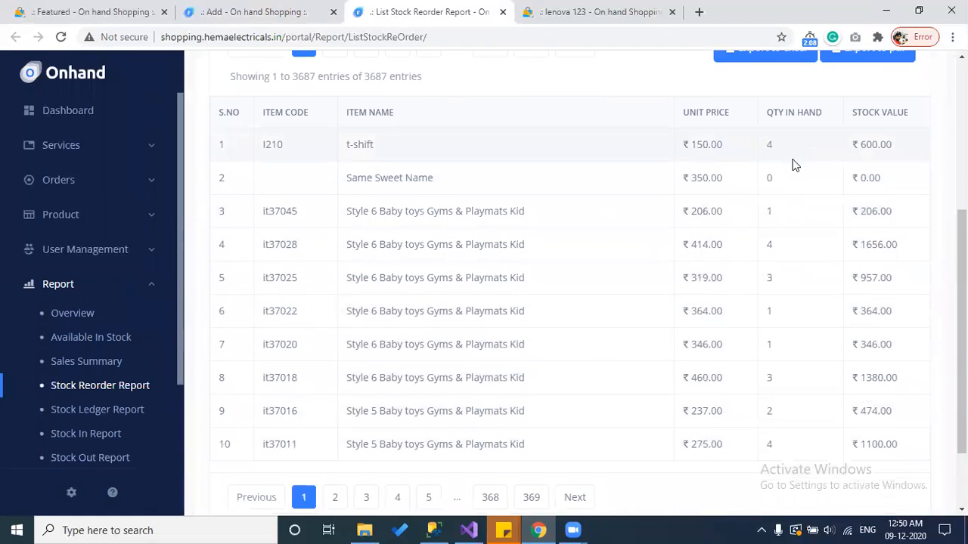
scroll(809, 352, "down", 2)
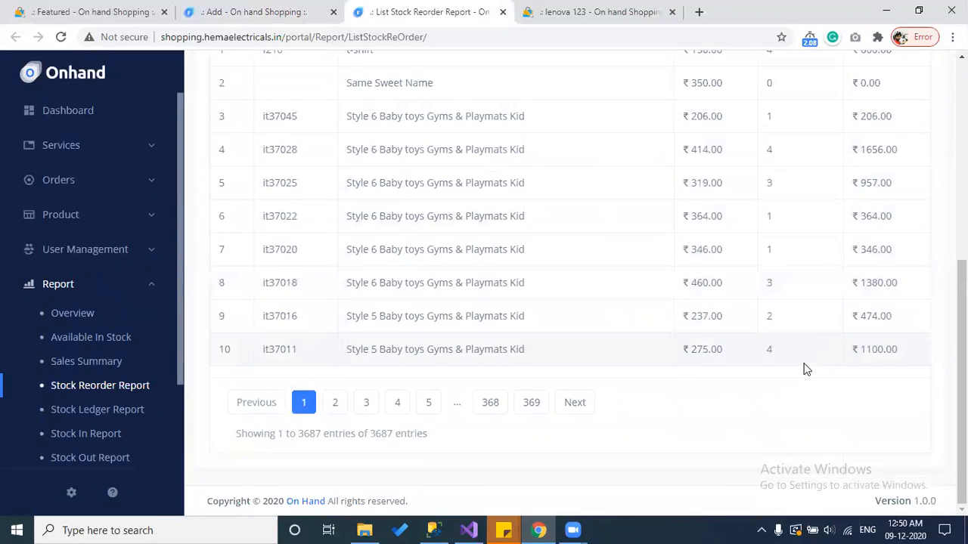
scroll(806, 369, "up", 4)
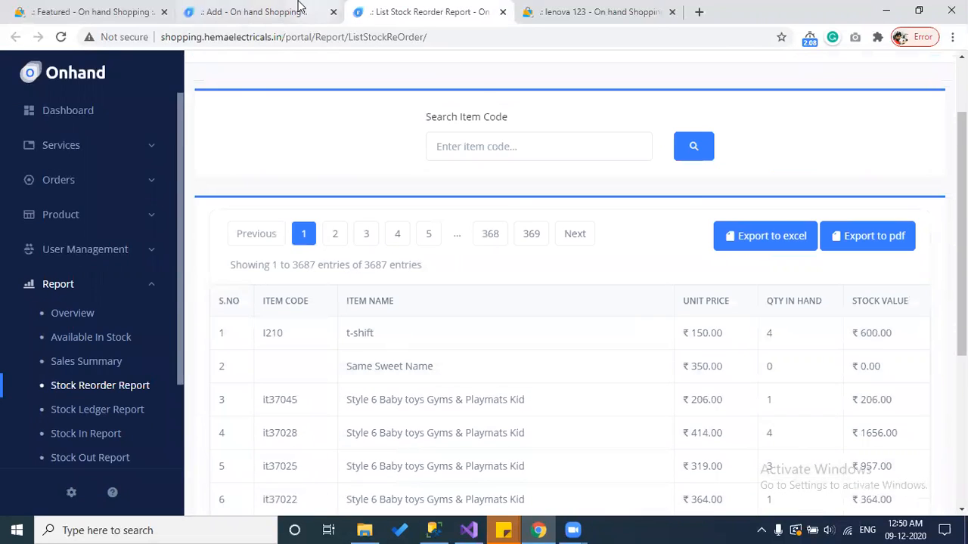
left_click(299, 9)
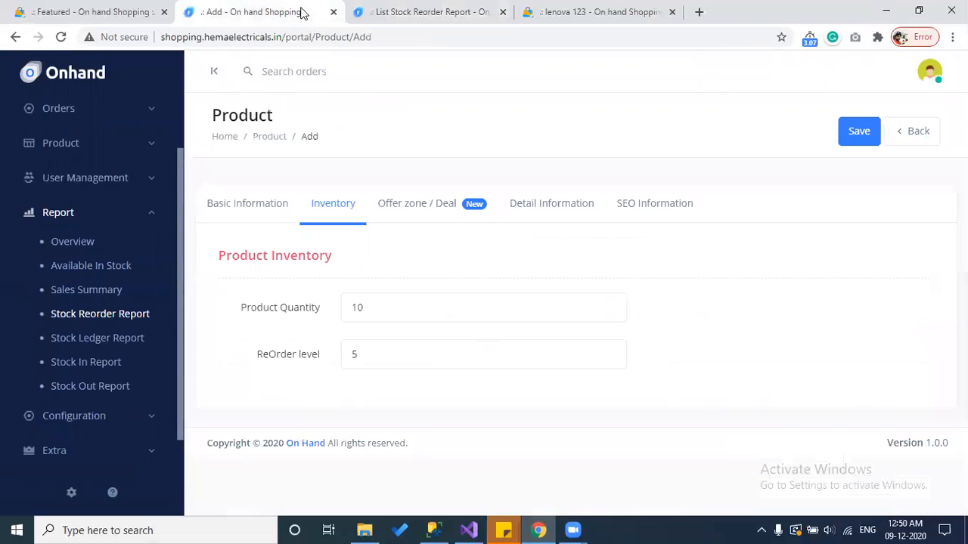
Step: Set the offer to a custom range of 01/Jan/2021 – 30/Jan/2021
left_click(424, 202)
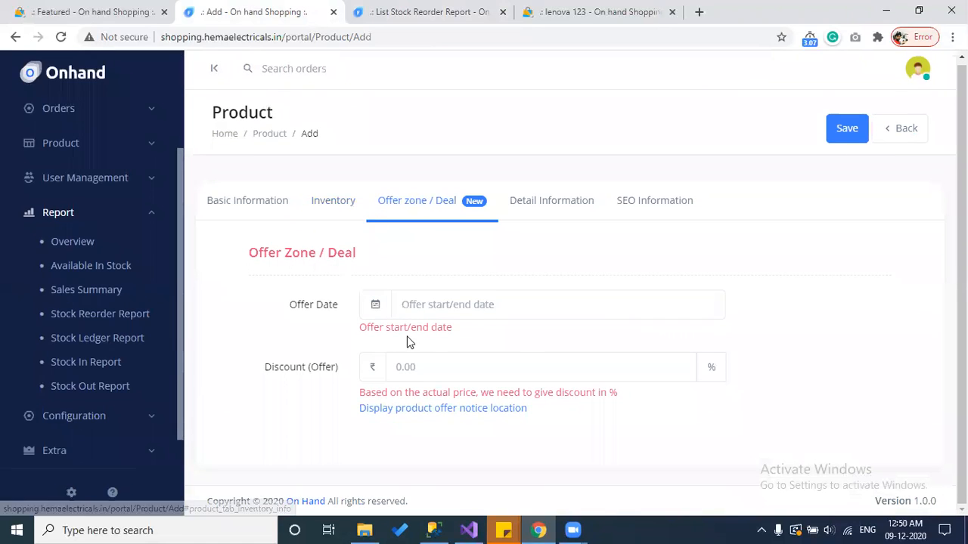
left_click(436, 314)
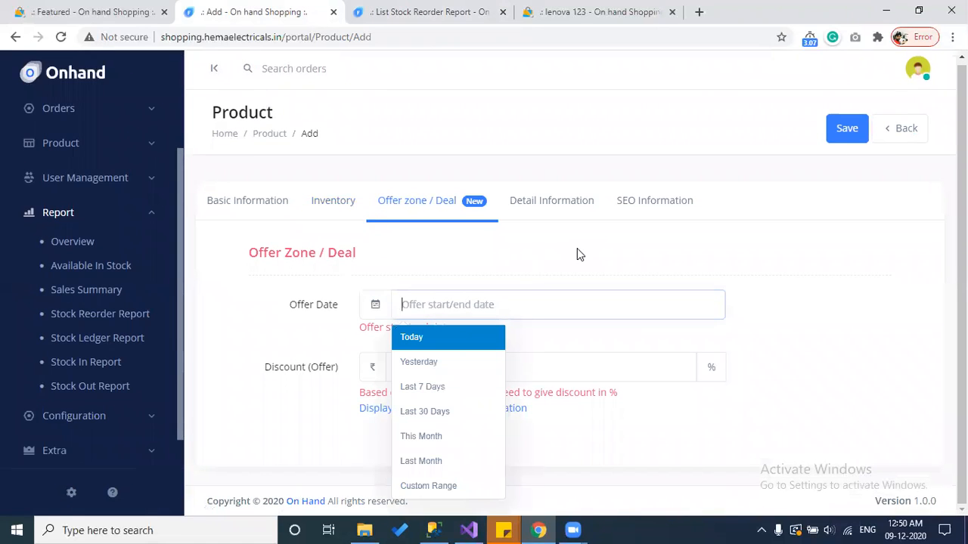
left_click(458, 490)
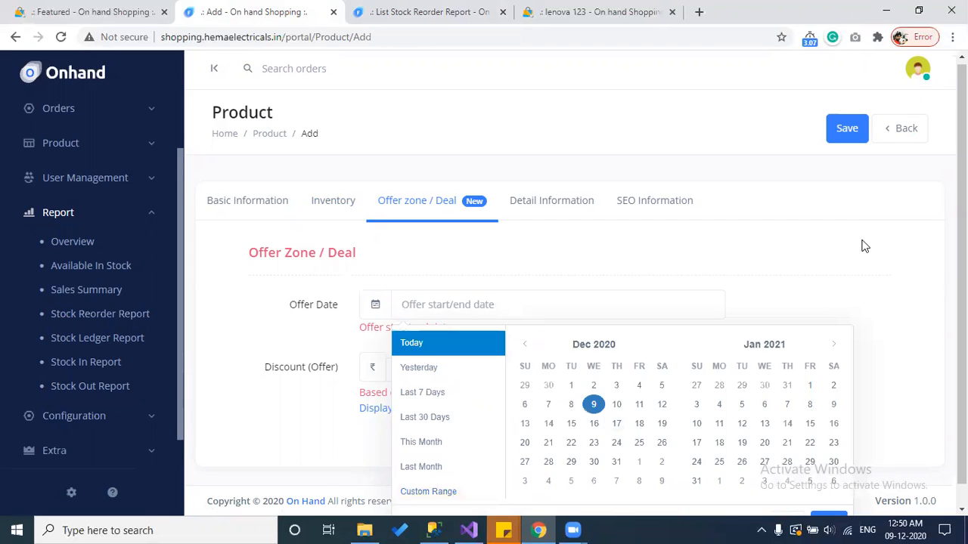
scroll(864, 246, "down", 1)
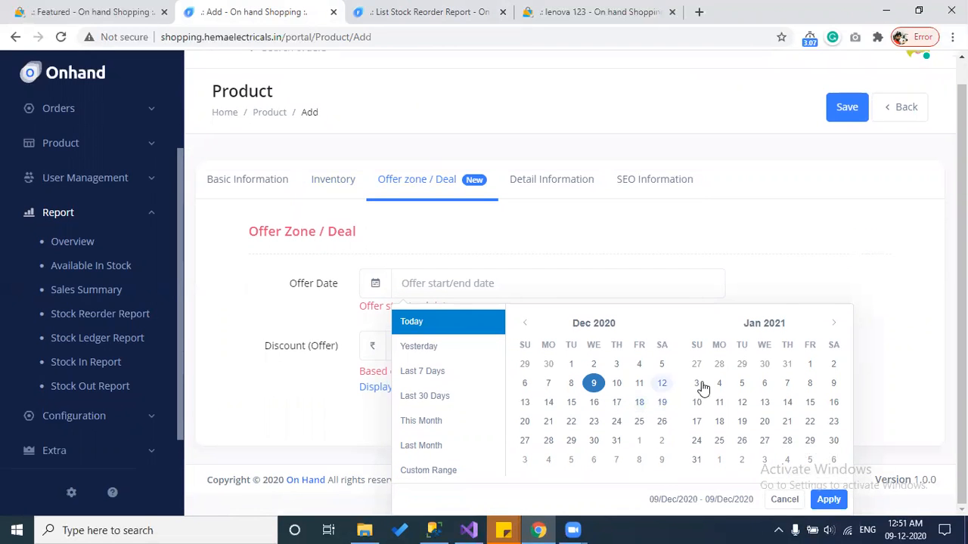
left_click(810, 365)
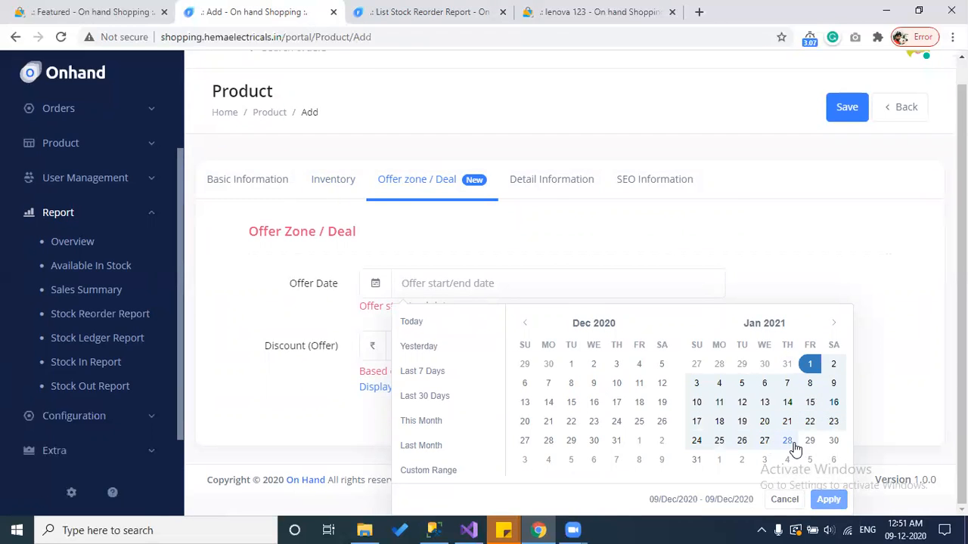
left_click(832, 441)
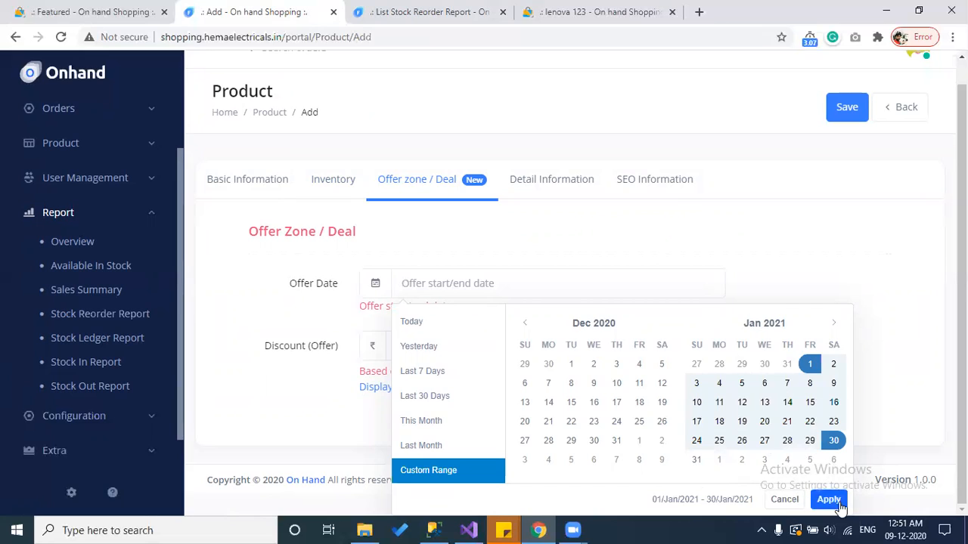
left_click(838, 505)
Step: Enter a 10% offer discount
left_click(442, 368)
type("10")
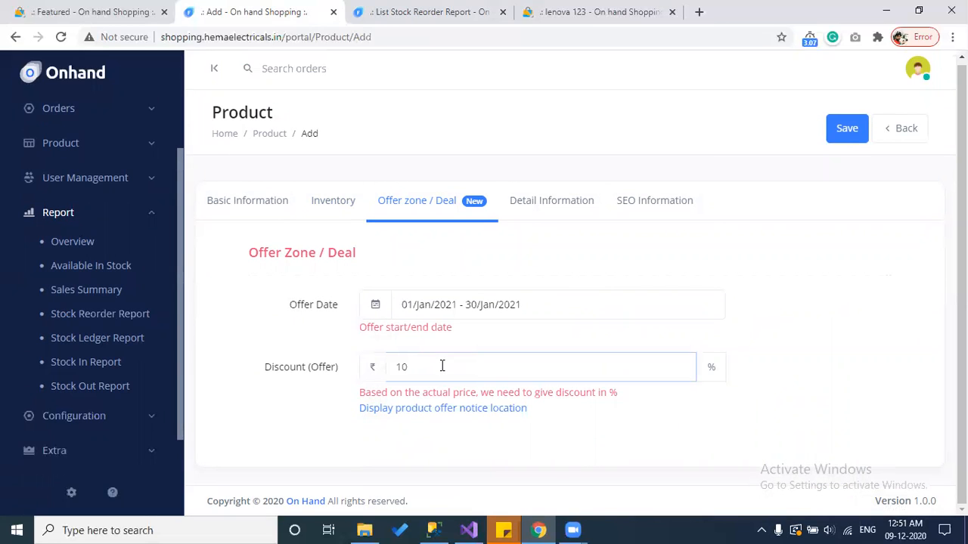
left_click(558, 199)
scroll(558, 201, "down", 1)
left_click(368, 316)
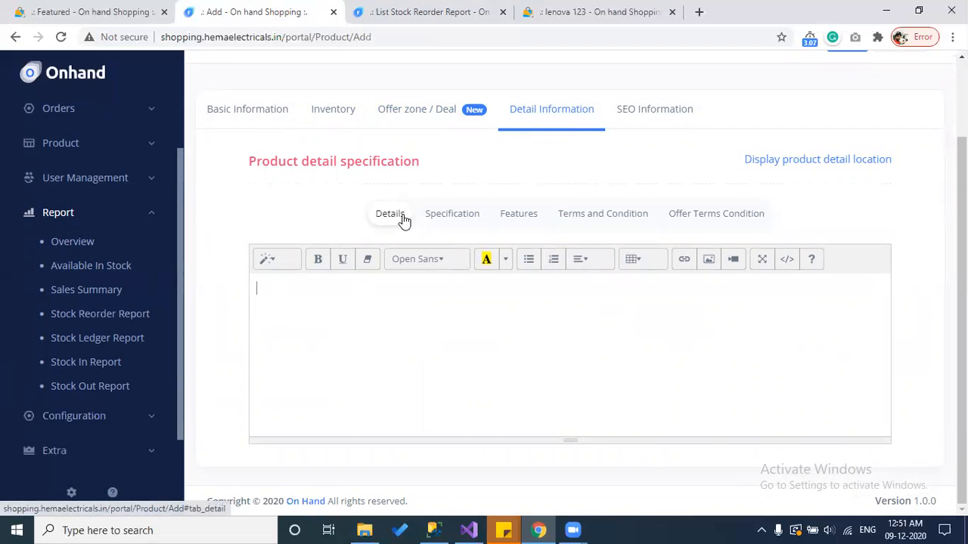
Step: Review the Specification, Features and Terms sections and the storefront detail preview, then return to Details
left_click(459, 224)
left_click(532, 219)
left_click(607, 222)
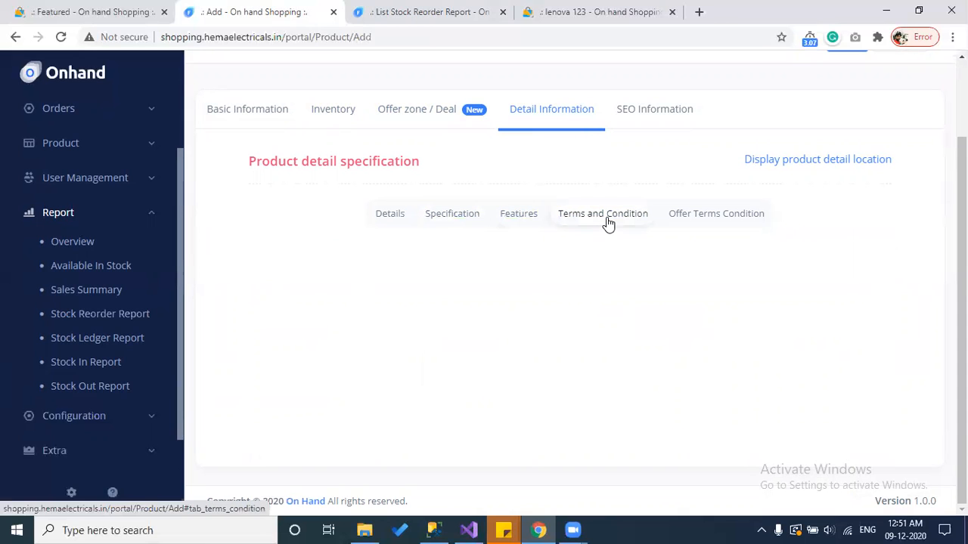
left_click(703, 218)
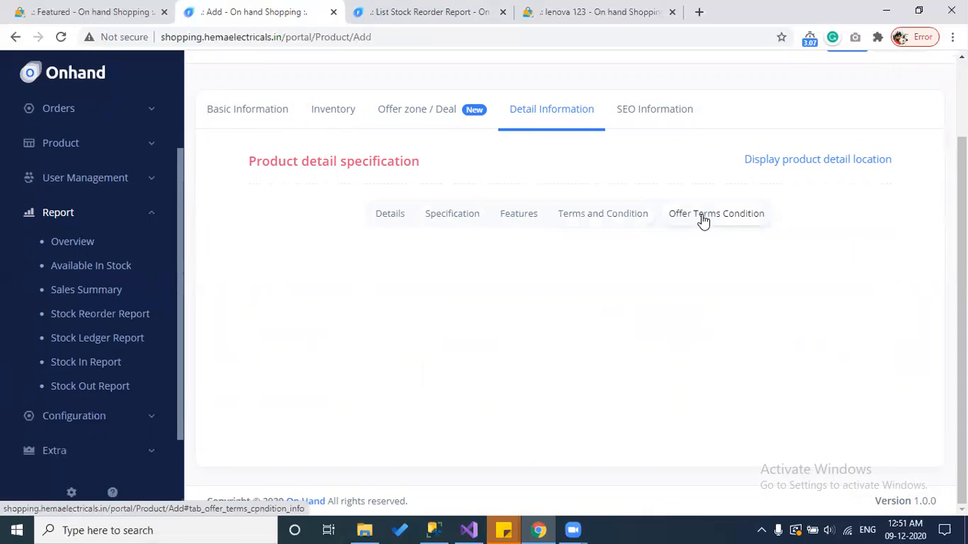
left_click(796, 166)
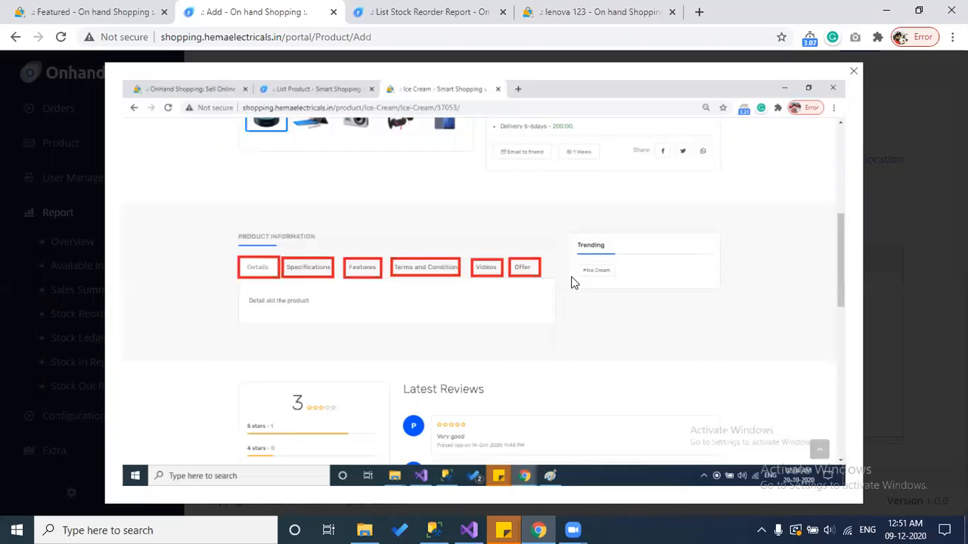
left_click(920, 237)
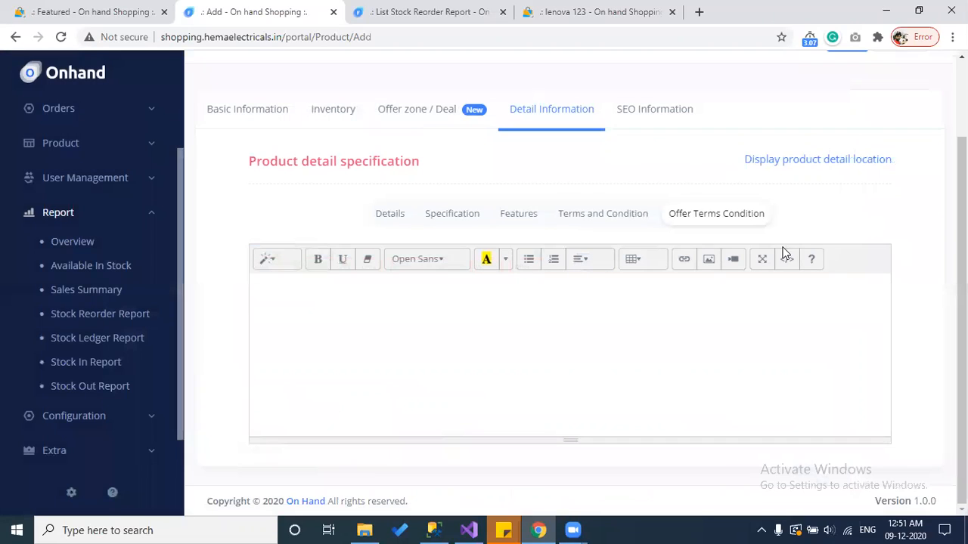
left_click(385, 217)
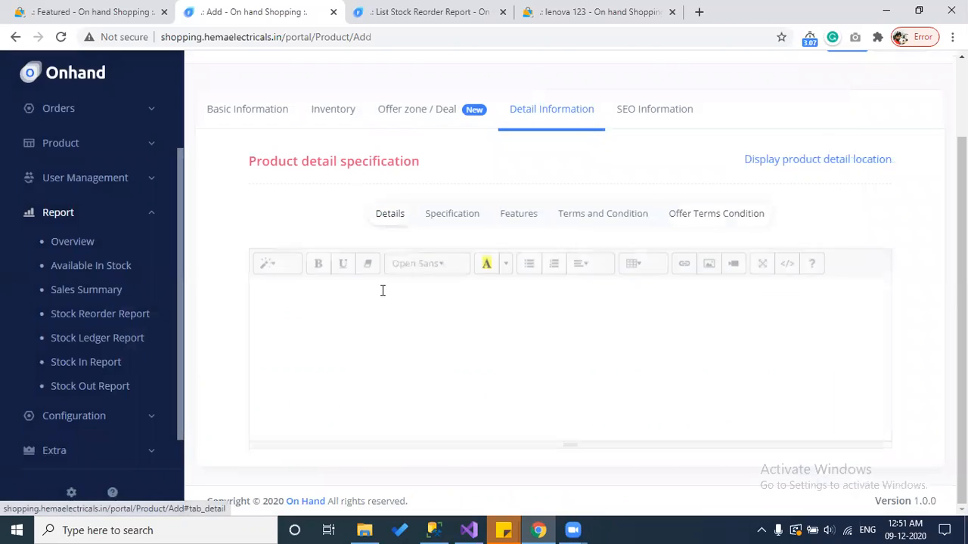
Step: Enter 'Example of iphone desc' in Details and a matching Specification description line
type("Example of ipho")
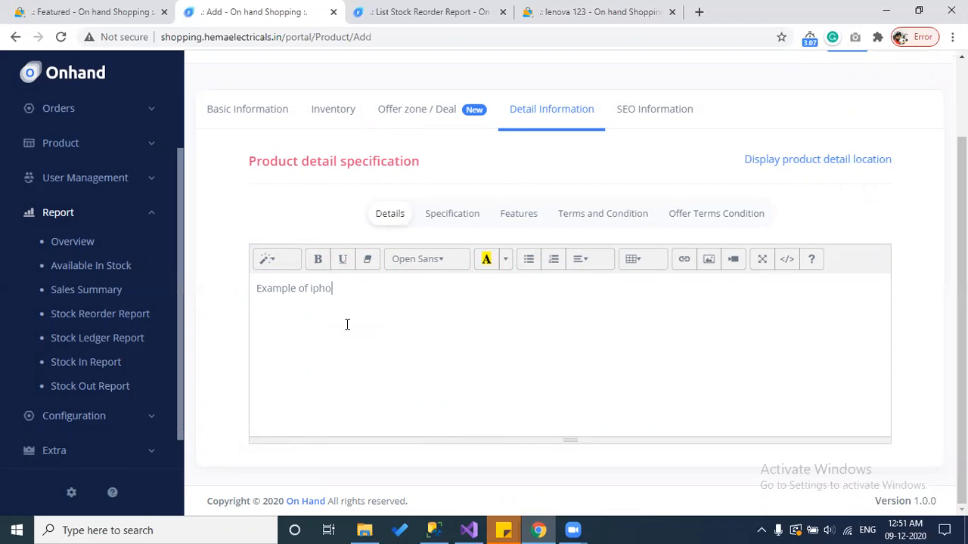
type("ne desc")
key("ctrl+a")
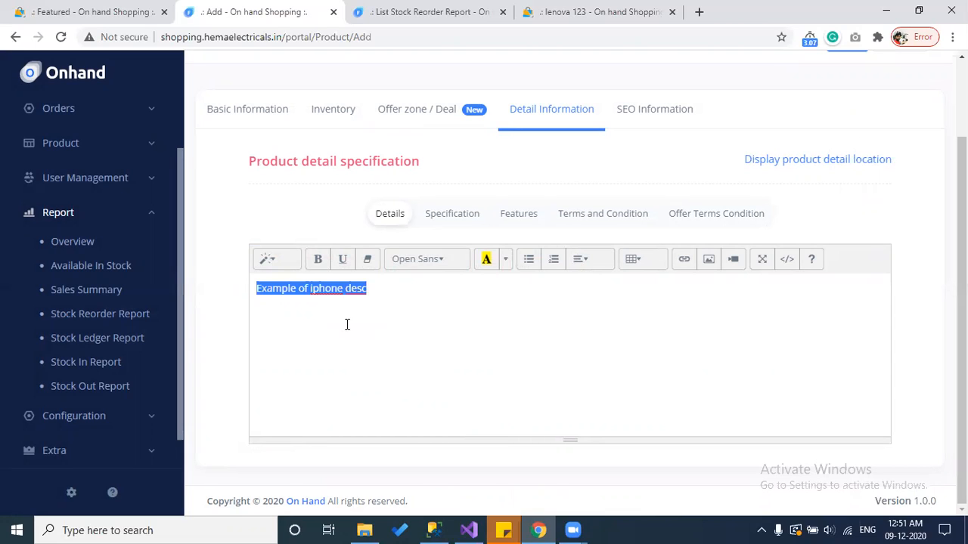
left_click(450, 216)
double_click(280, 290)
type("Spec")
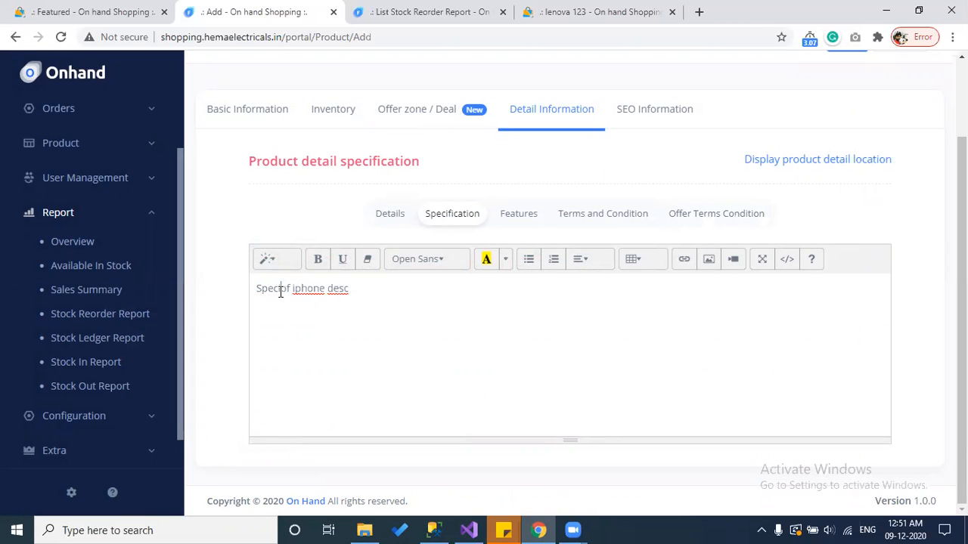
type("ification")
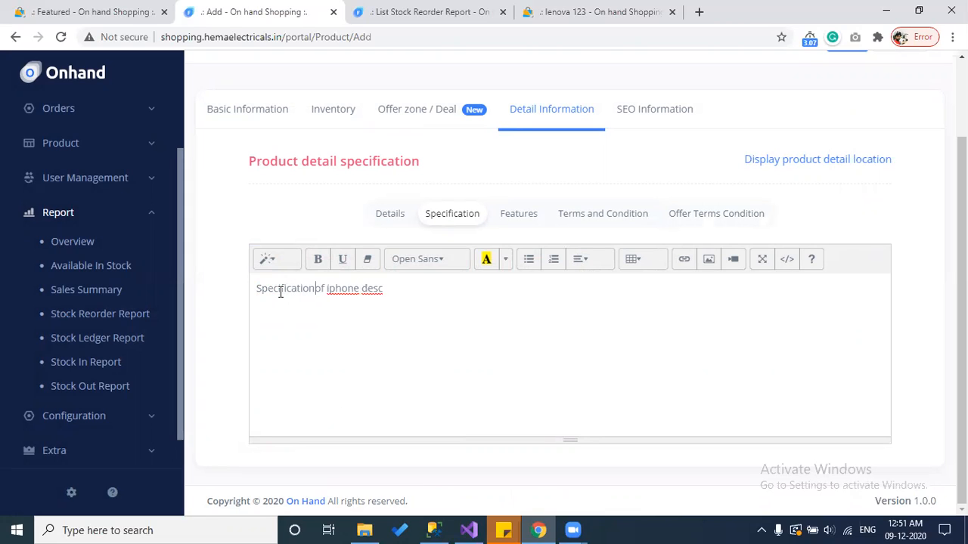
key("ctrl+a")
key("ctrl+c")
Step: Fill the Features text and a 'Terms and condition' description, correcting the misspelling
left_click(506, 218)
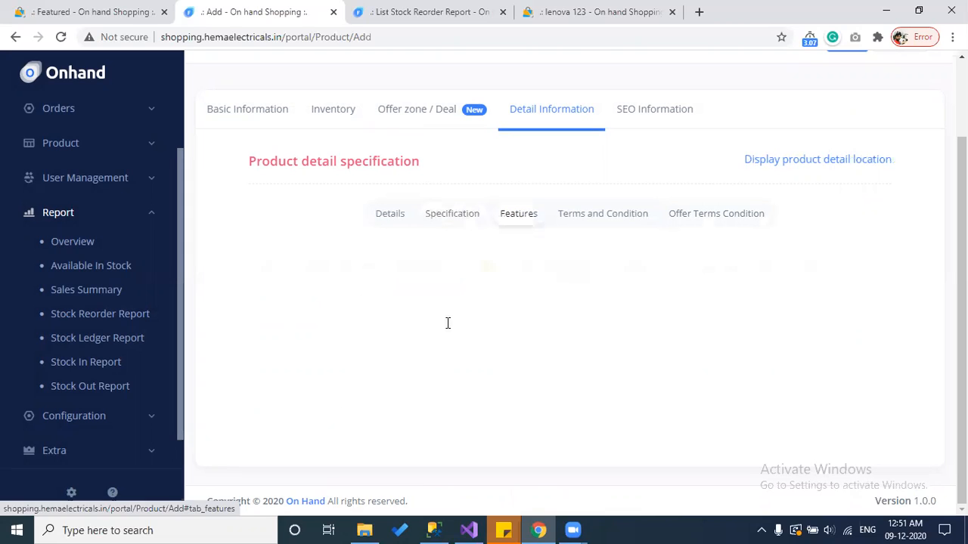
double_click(290, 291)
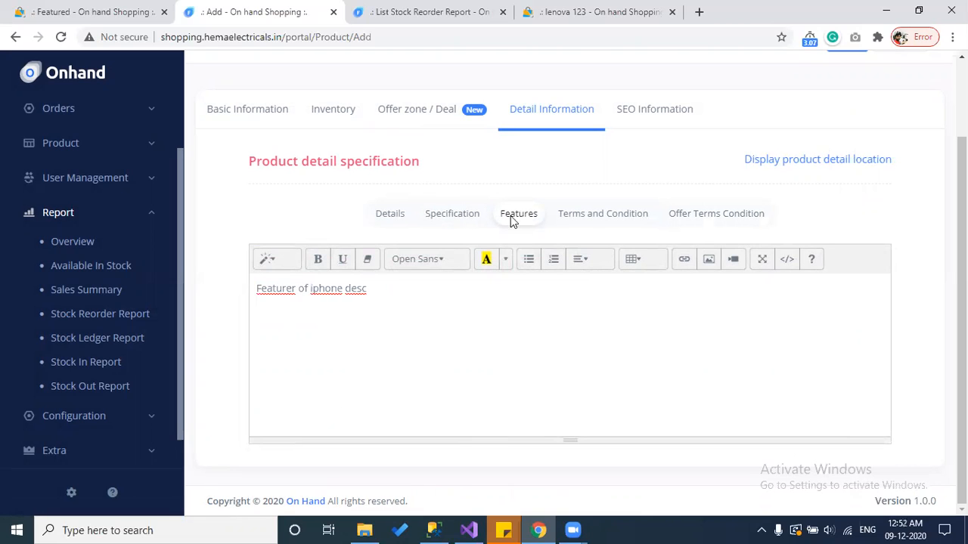
left_click(635, 214)
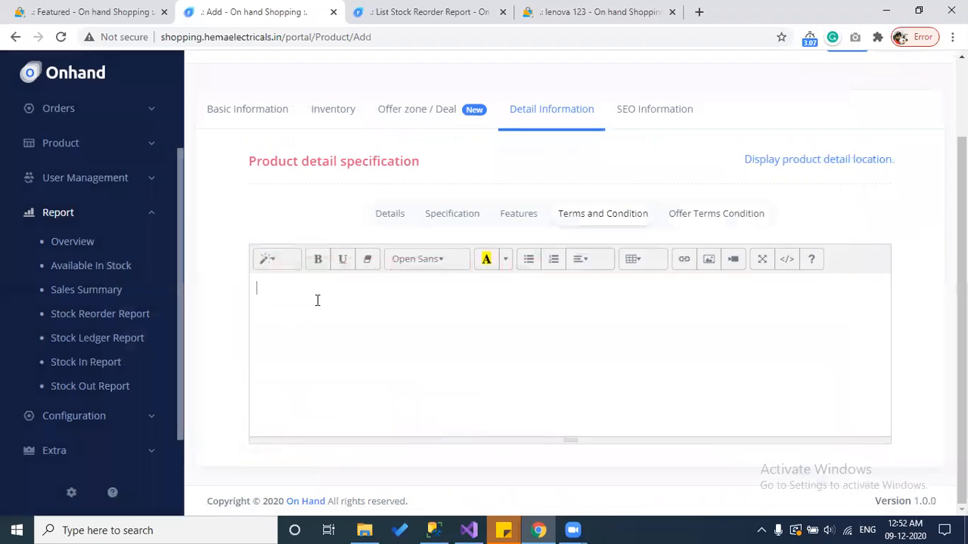
type("Terms and ocndition of iphone desc")
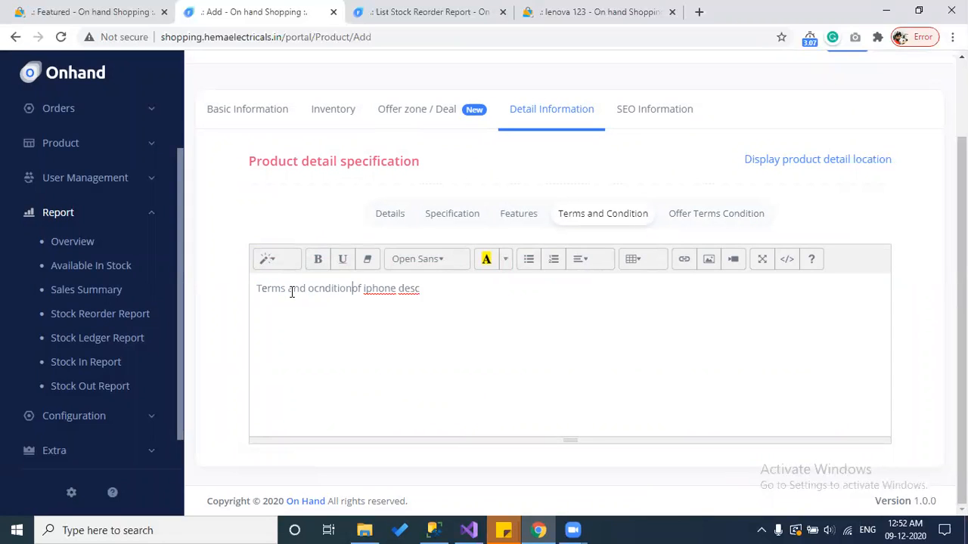
right_click(340, 294)
left_click(386, 305)
Step: Write an 'Offer Terms and condition' description line, then go to SEO Information
left_click(716, 213)
left_click(422, 296)
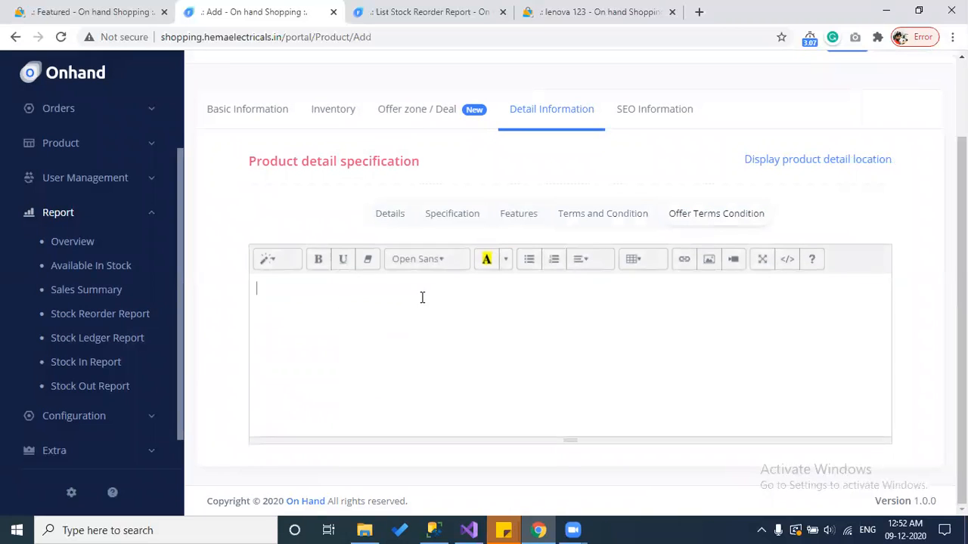
key("ctrl+v")
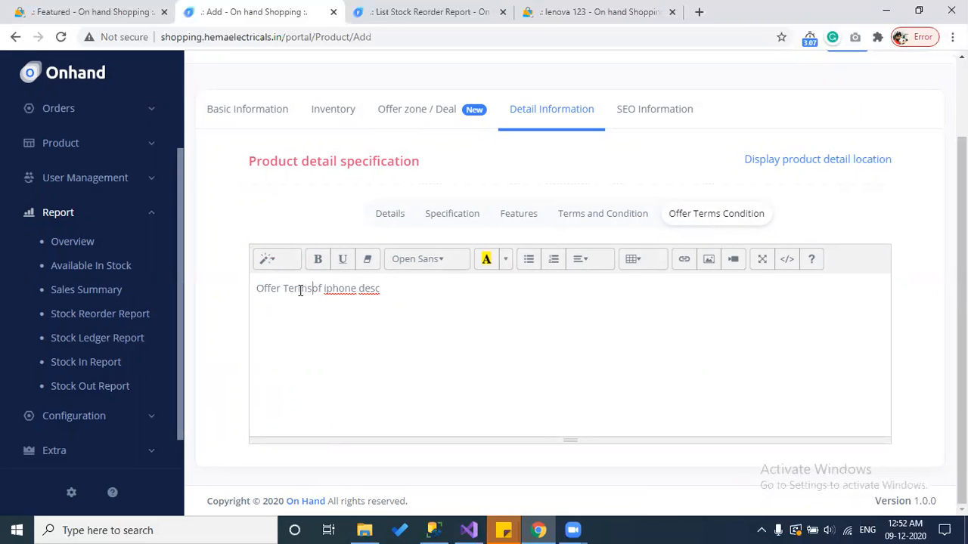
key("BackSpace")
key("BackSpace")
key("BackSpace")
type("and condition")
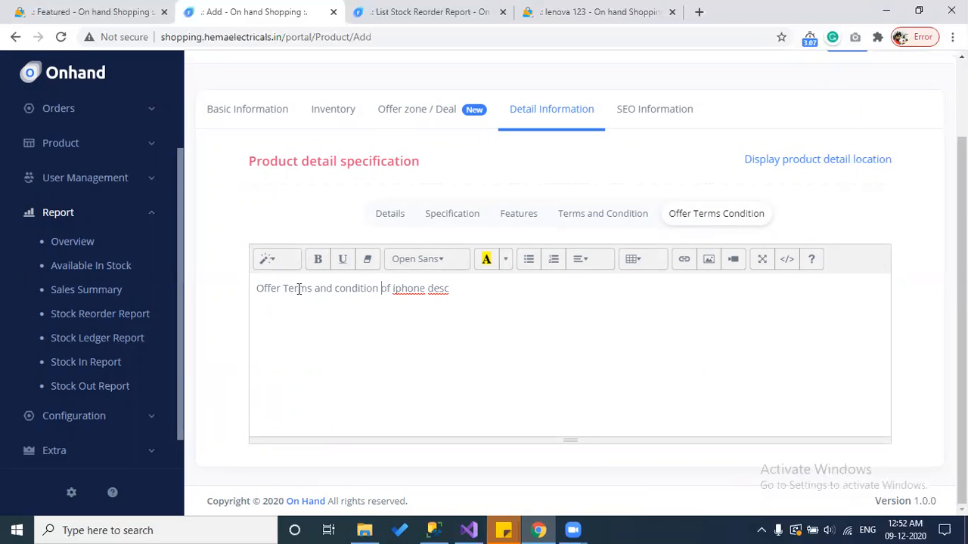
left_click(654, 110)
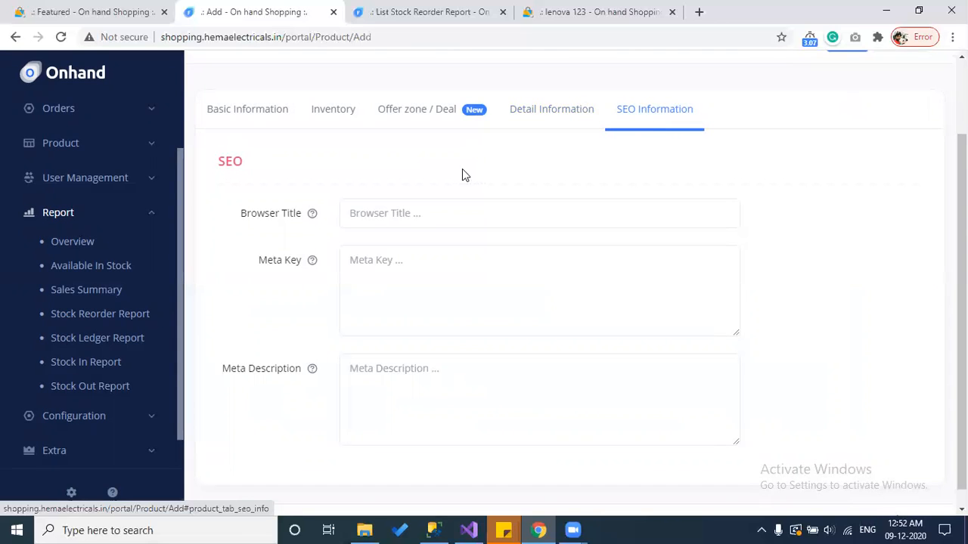
Step: Copy the display name 'Iphone 11s' from basic information into the SEO Browser Title
left_click(197, 106)
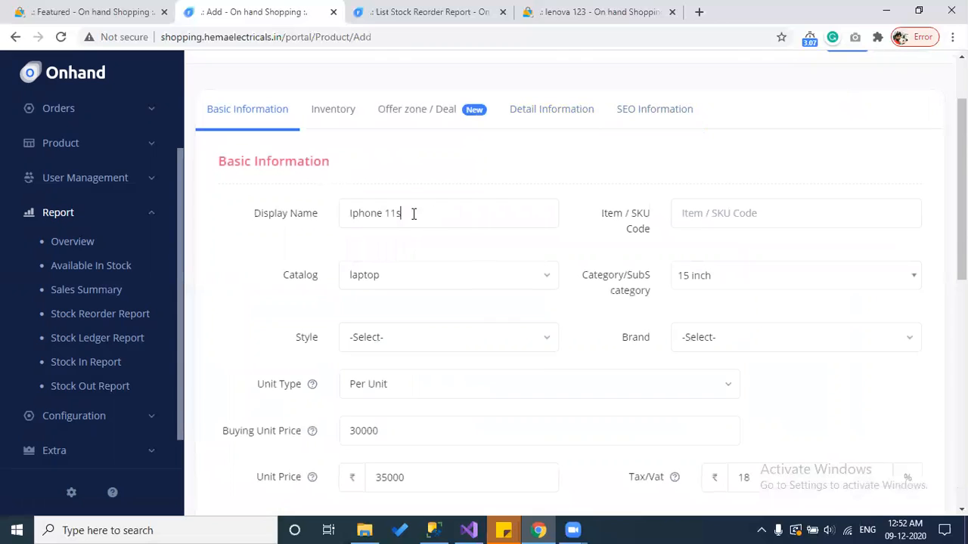
left_click_drag(413, 212, 294, 207)
key("ctrl+c")
left_click(624, 113)
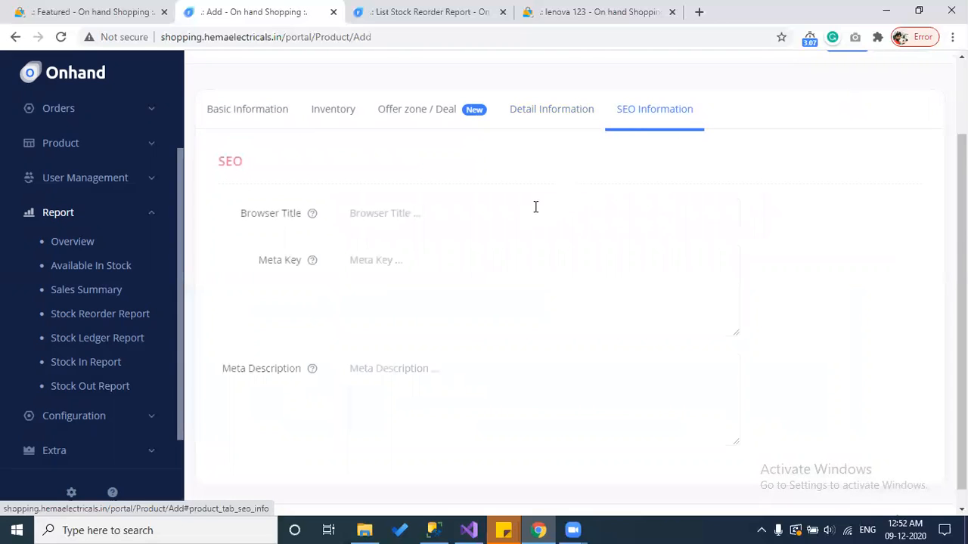
left_click(415, 216)
key("ctrl+v")
Step: Enter meta keywords 'Iphone', 'iphone11' and 'iphone1pro', correcting the initial typo
left_click(443, 300)
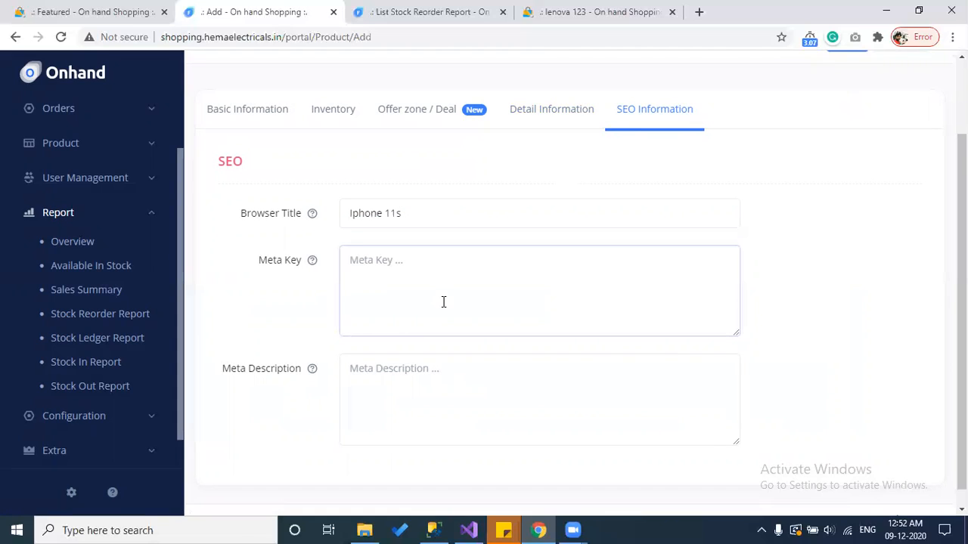
type("Iohine")
key("ctrl+a")
type("Iphone")
left_click_drag(441, 220, 313, 214)
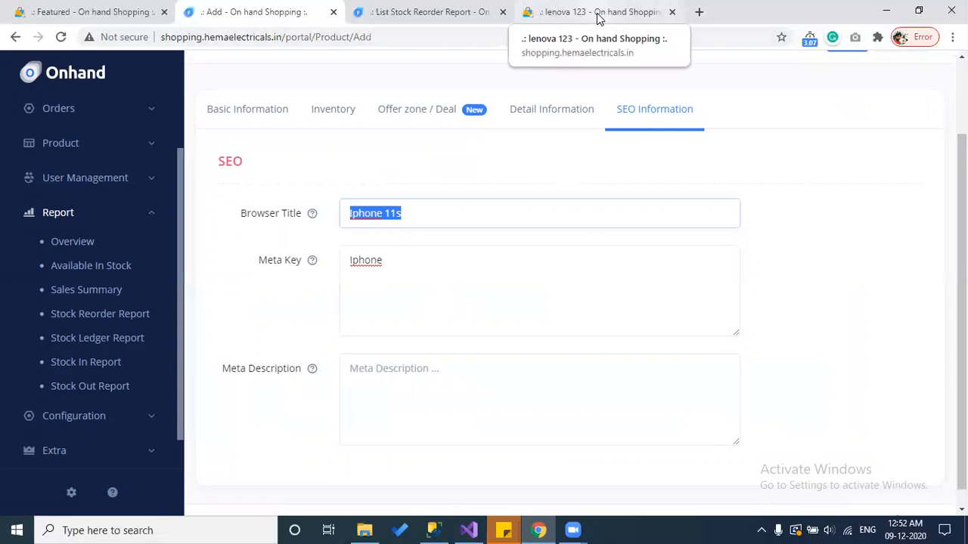
left_click(474, 257)
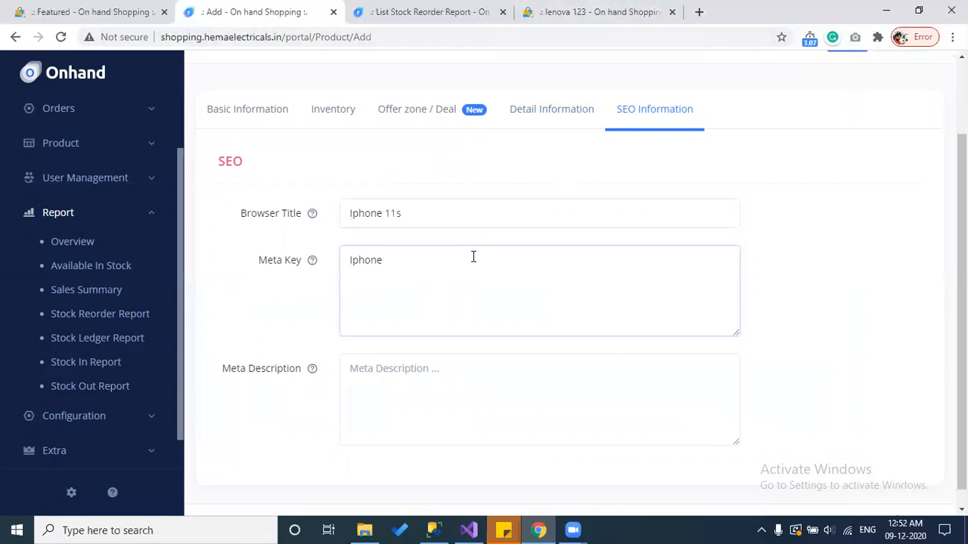
type("iphon")
type("e1")
type("1,ipho")
type("ne11")
type("pro")
Step: Add the short meta description 'Iphone shaort d' and save the product
scroll(474, 259, "down", 1)
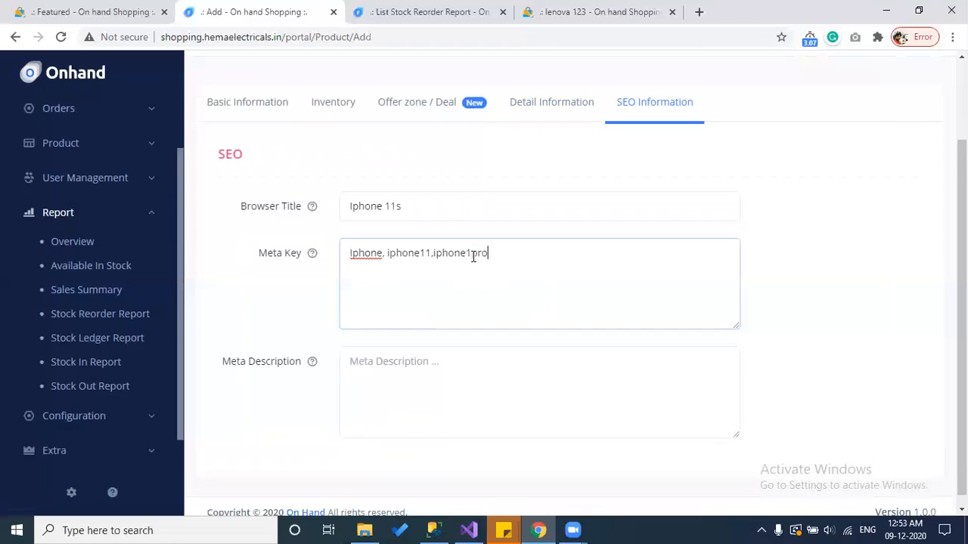
left_click(430, 375)
type("Sh")
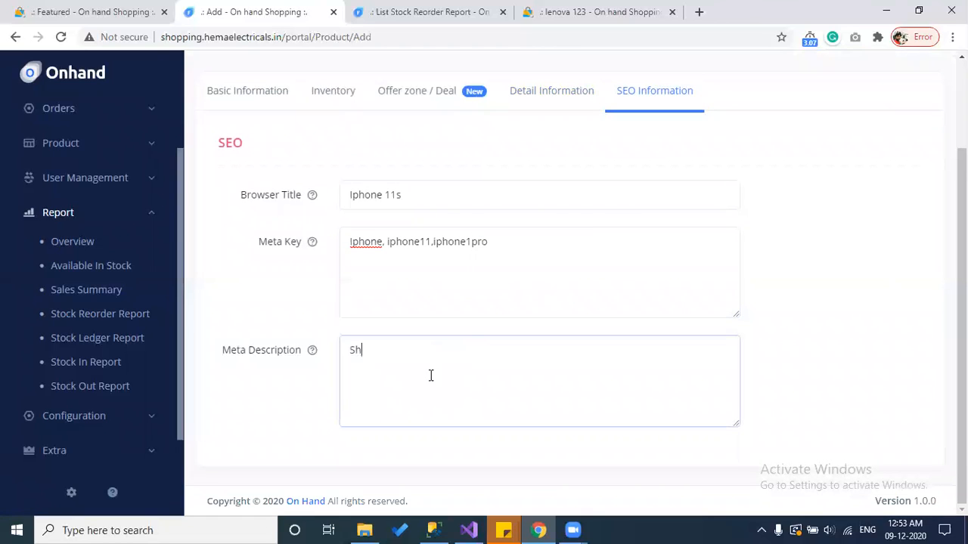
key("BackSpace")
key("BackSpace")
type("Iphone shaort d")
scroll(607, 297, "up", 2)
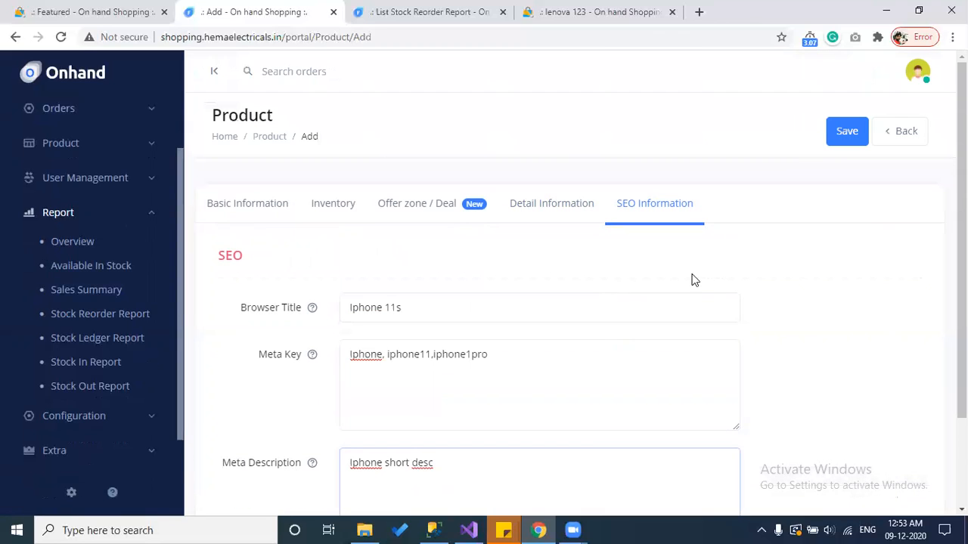
left_click(853, 130)
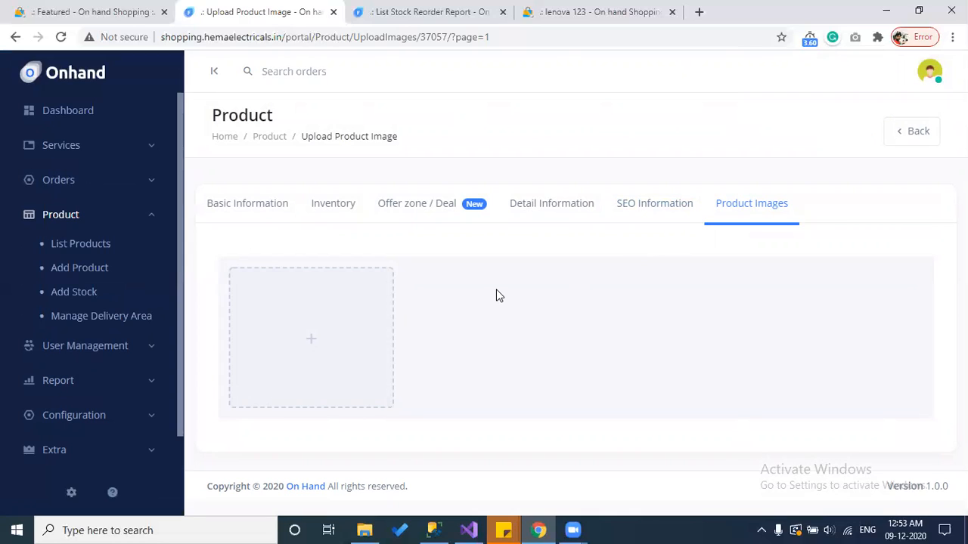
Step: Upload download.jpg and PGH55701.jpg from Downloads, dismissing the file-type alert
left_click(311, 319)
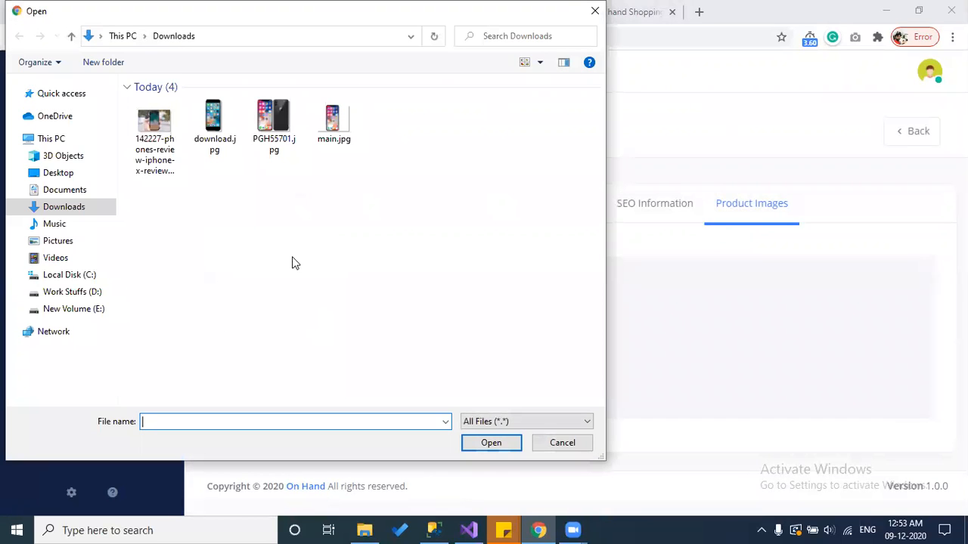
left_click_drag(296, 181, 138, 106)
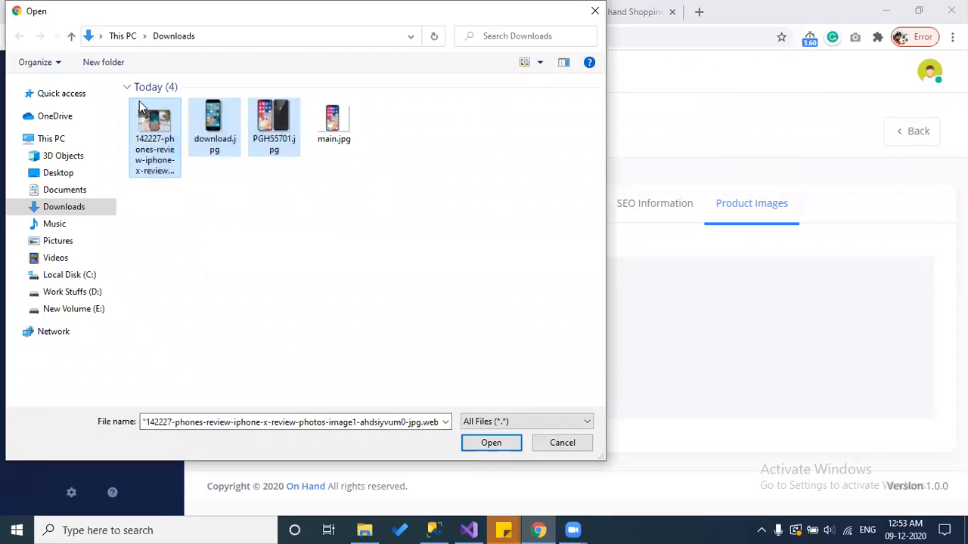
left_click(490, 444)
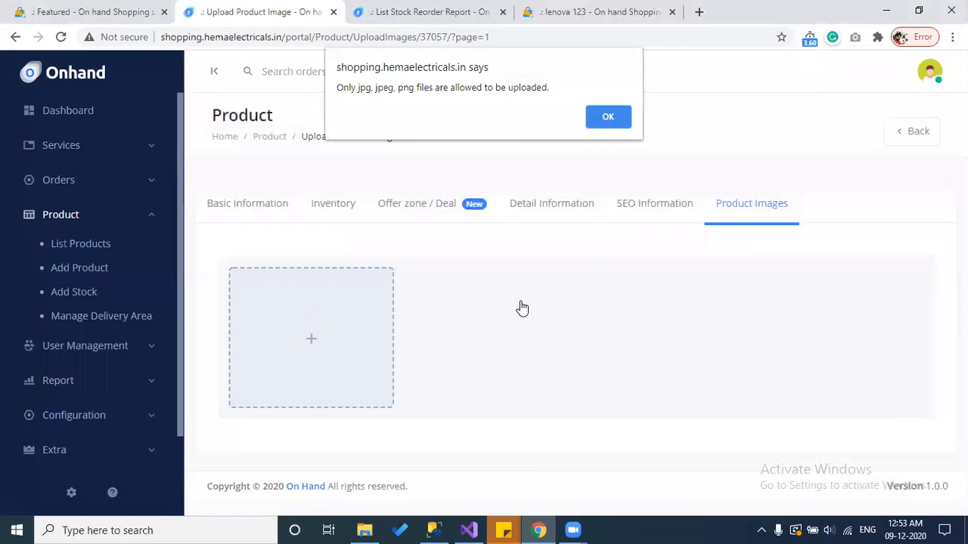
left_click(606, 121)
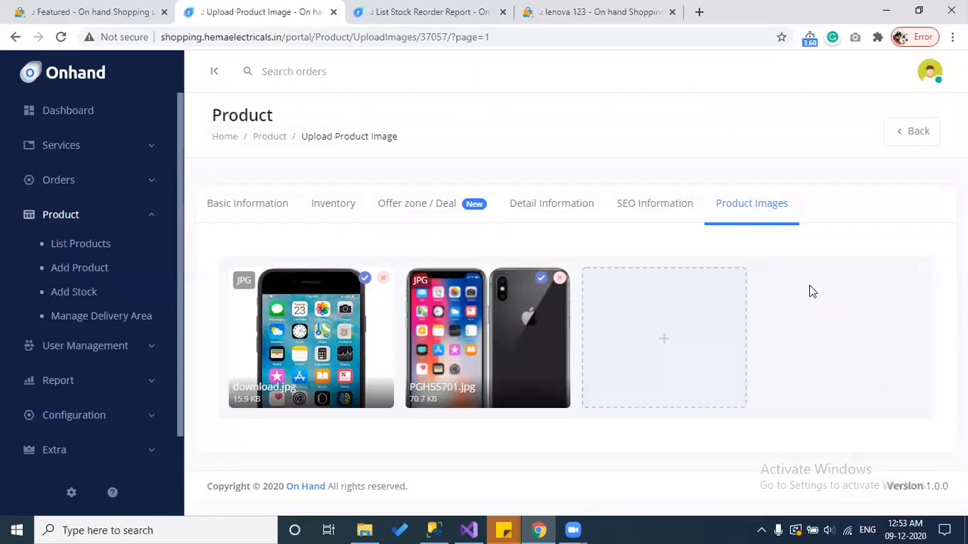
left_click(908, 133)
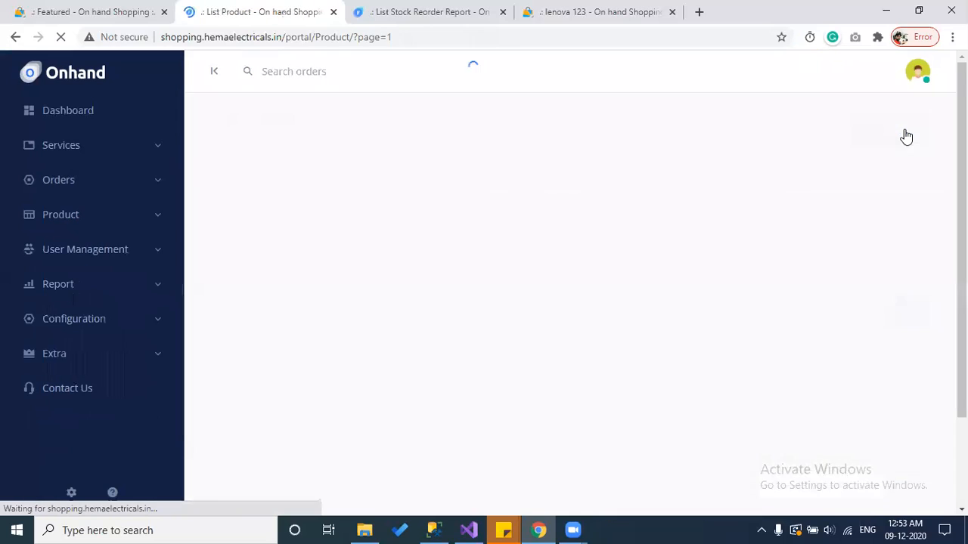
Step: View the Iphone 11s shop page at ₹35000.00 with its photos, then open it for editing
scroll(771, 265, "down", 2)
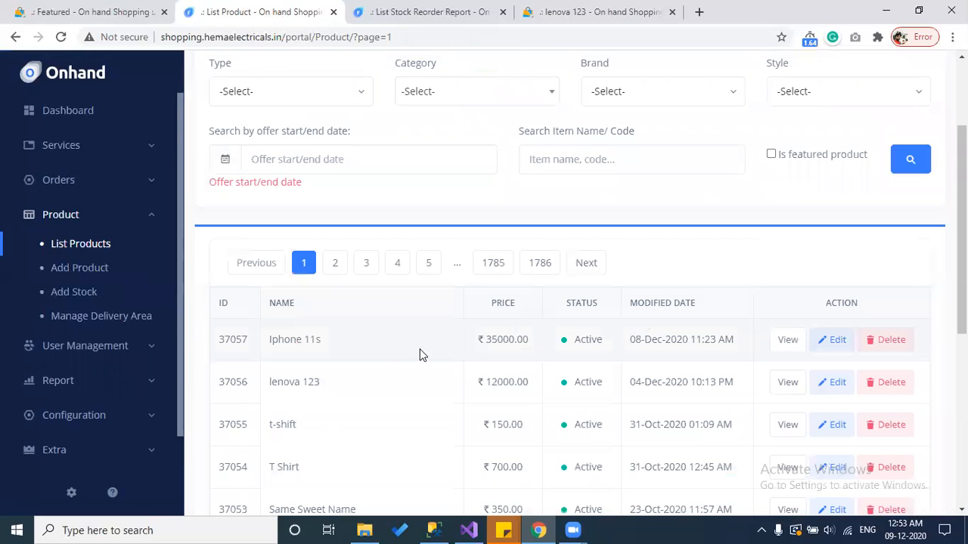
left_click(794, 345)
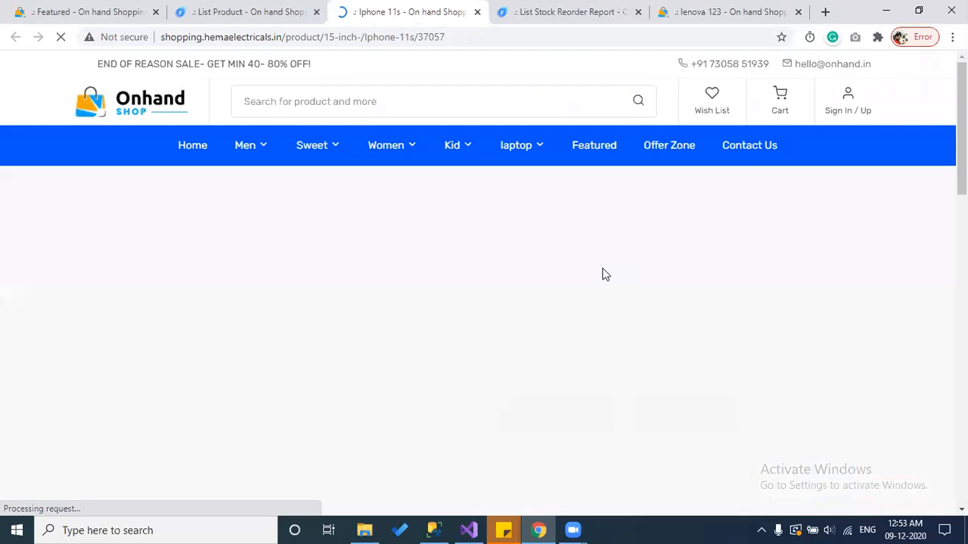
scroll(602, 274, "down", 1)
scroll(302, 266, "down", 1)
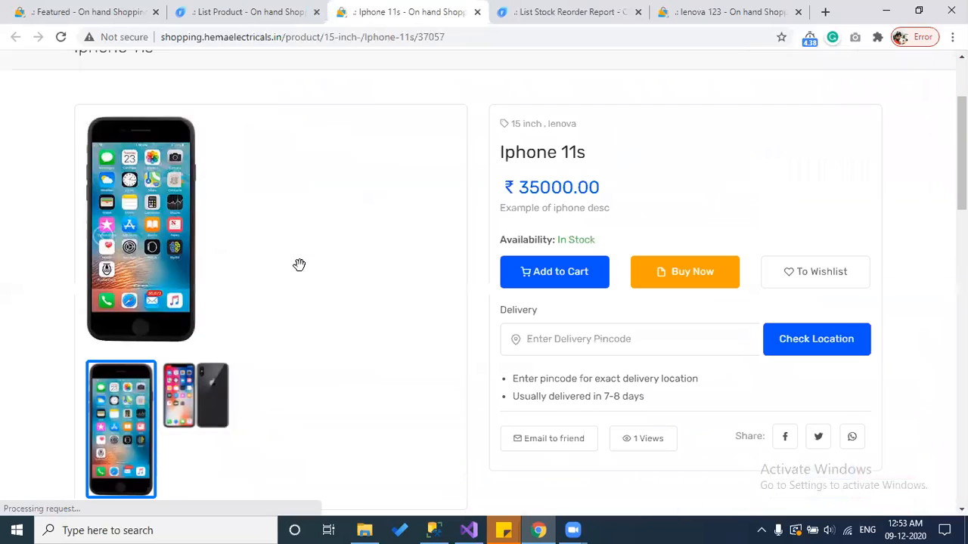
left_click(195, 401)
scroll(312, 397, "up", 2)
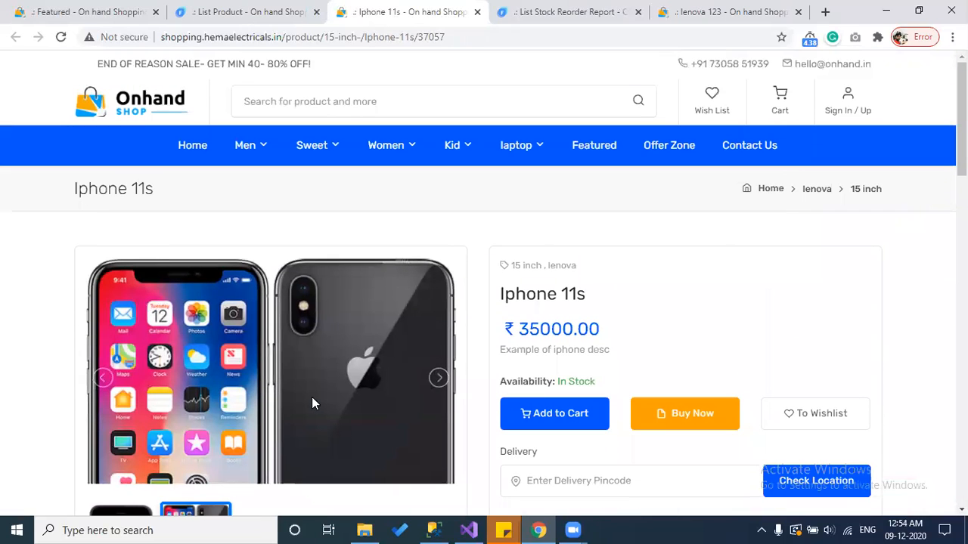
scroll(592, 335, "down", 1)
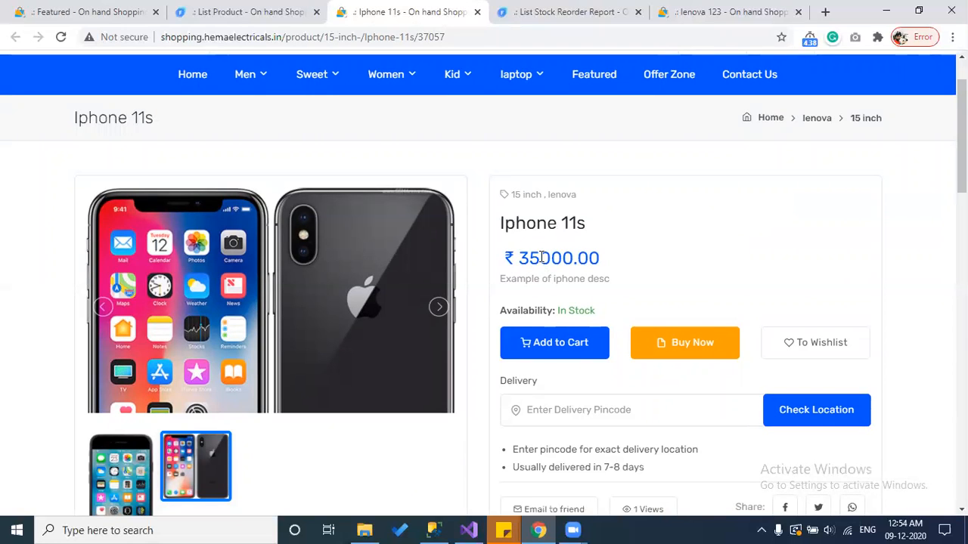
left_click(295, 11)
left_click(837, 346)
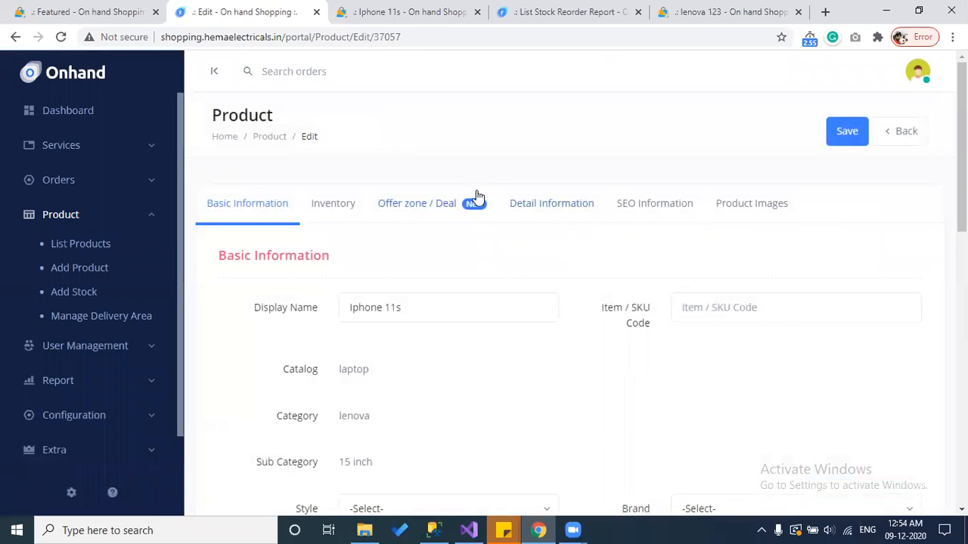
Step: Set the Iphone 11s offer to a custom range 01/Dec/2020–30/Jan/2021 and save
left_click(431, 201)
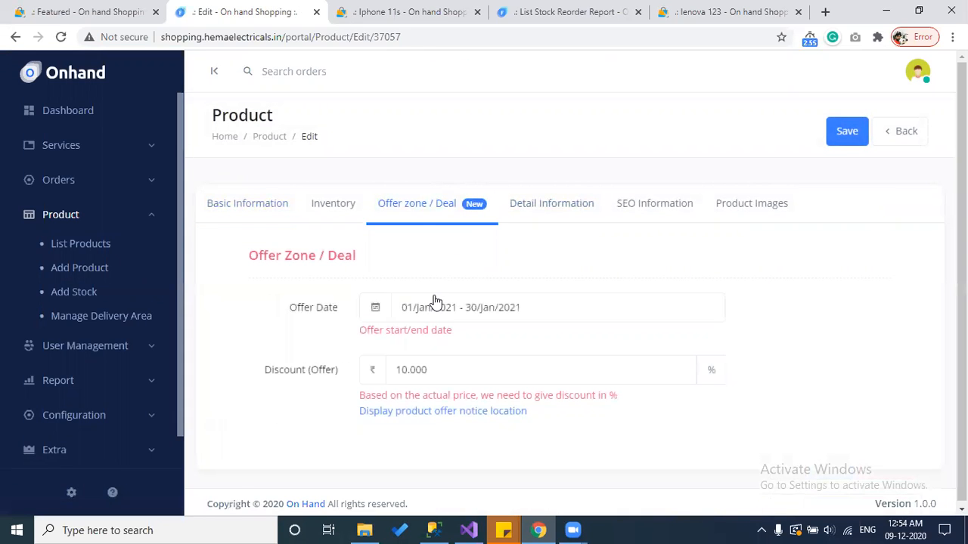
left_click(437, 303)
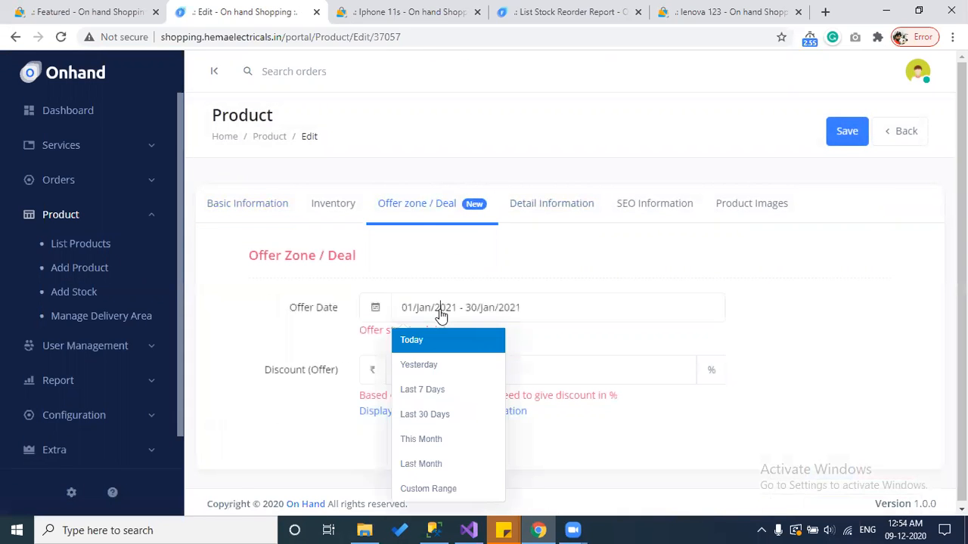
left_click(447, 489)
left_click(571, 388)
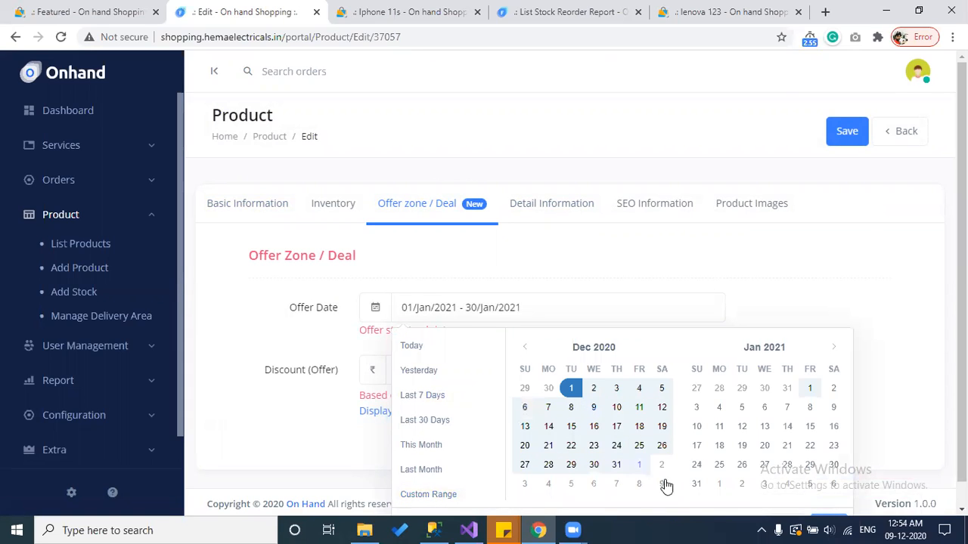
left_click(835, 466)
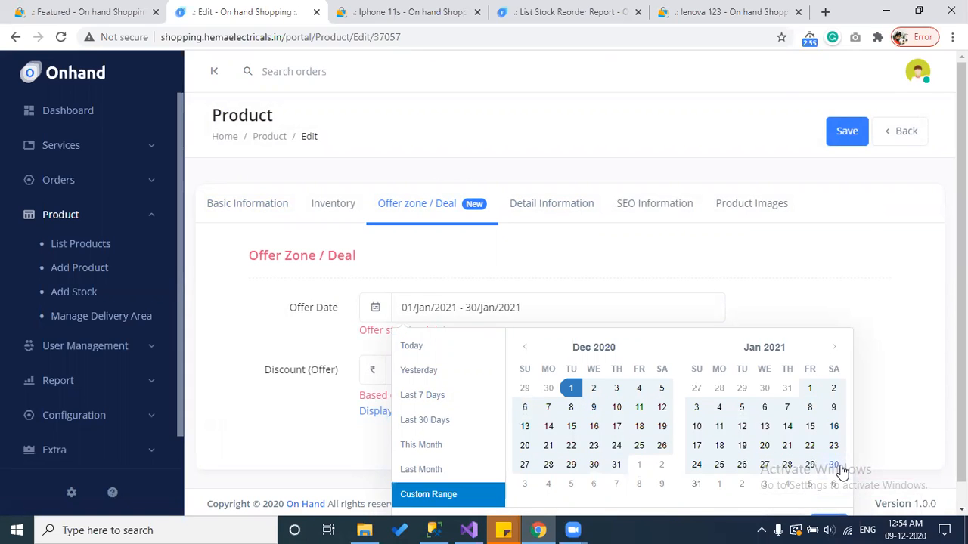
scroll(843, 469, "down", 1)
left_click(823, 499)
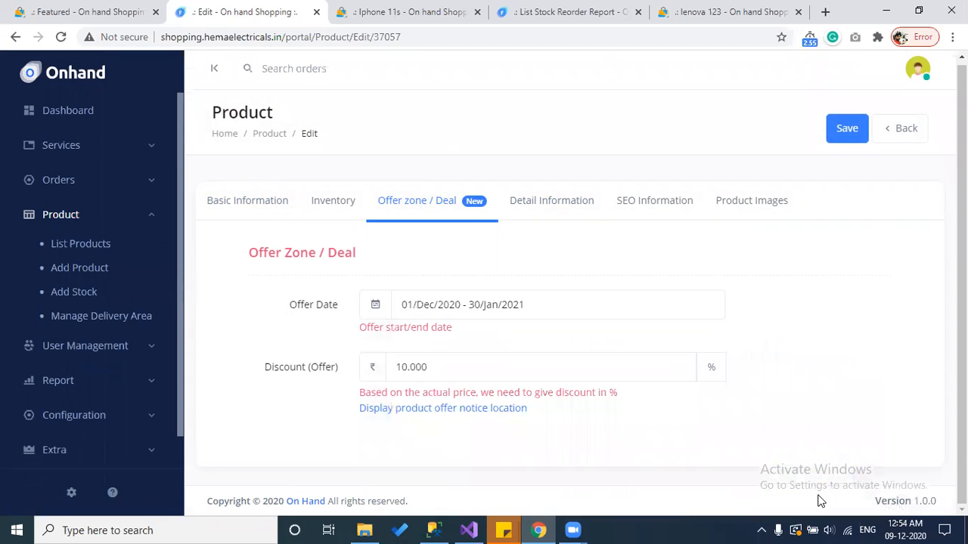
left_click(845, 128)
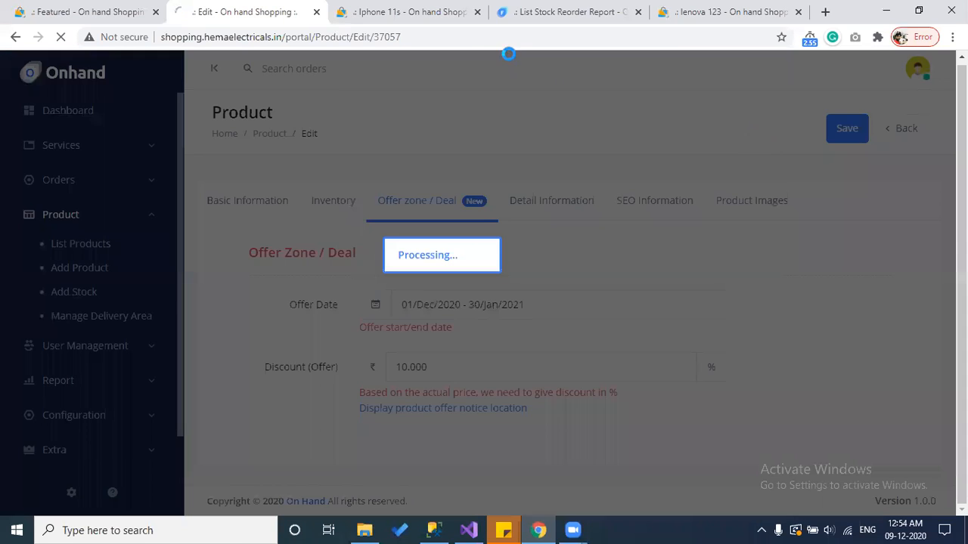
left_click(429, 6)
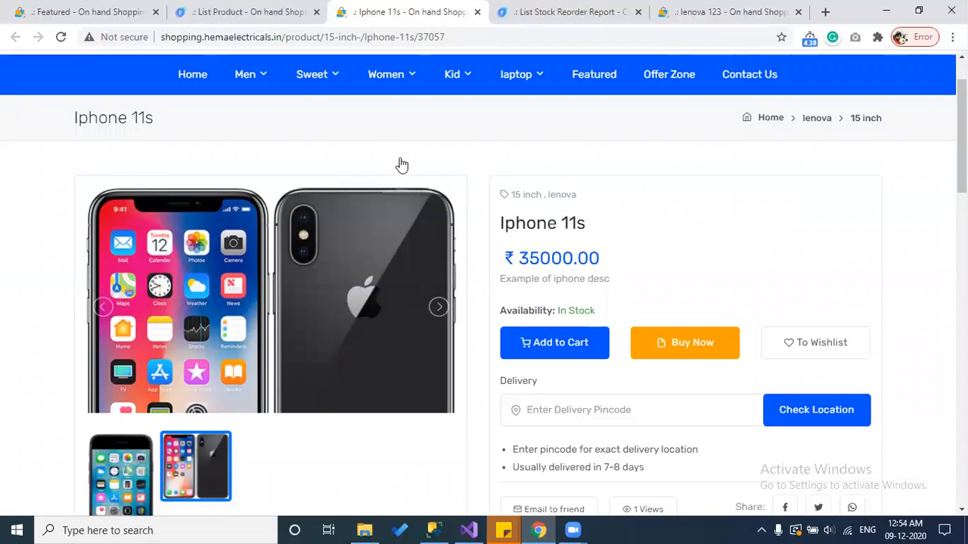
Step: Reload the Iphone 11s shop page to confirm the 10% offer price of ₹31500.00
scroll(398, 164, "up", 1)
key("F5")
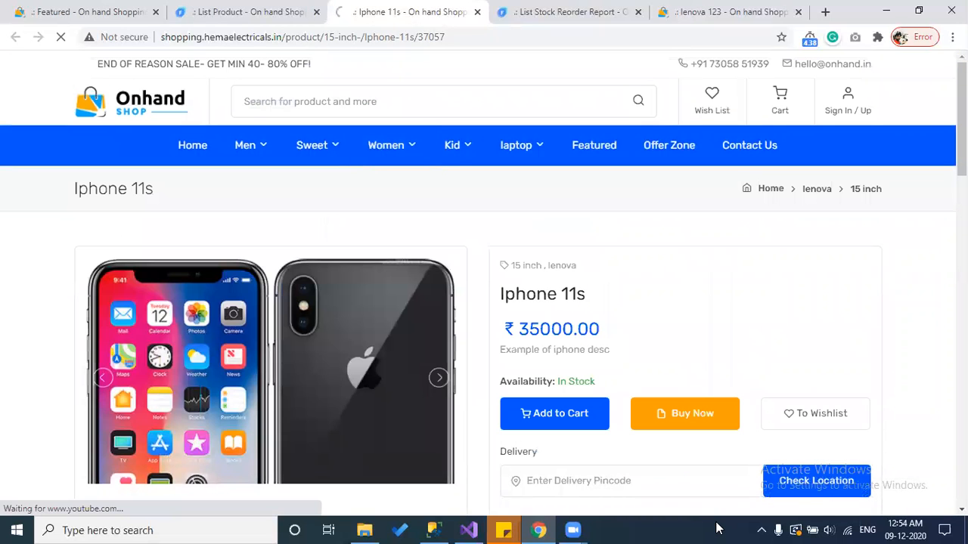
mouse_move(573, 530)
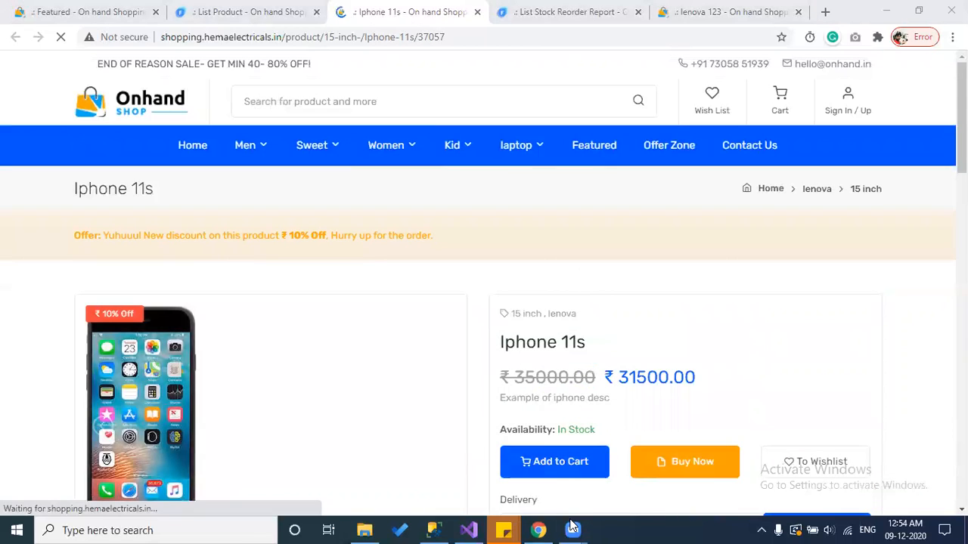
left_click(492, 486)
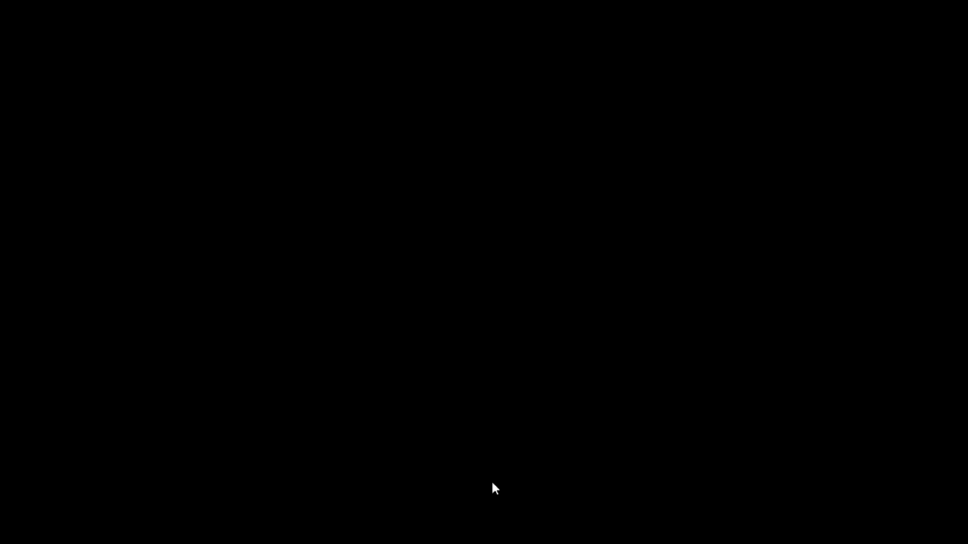
scroll(663, 341, "down", 1)
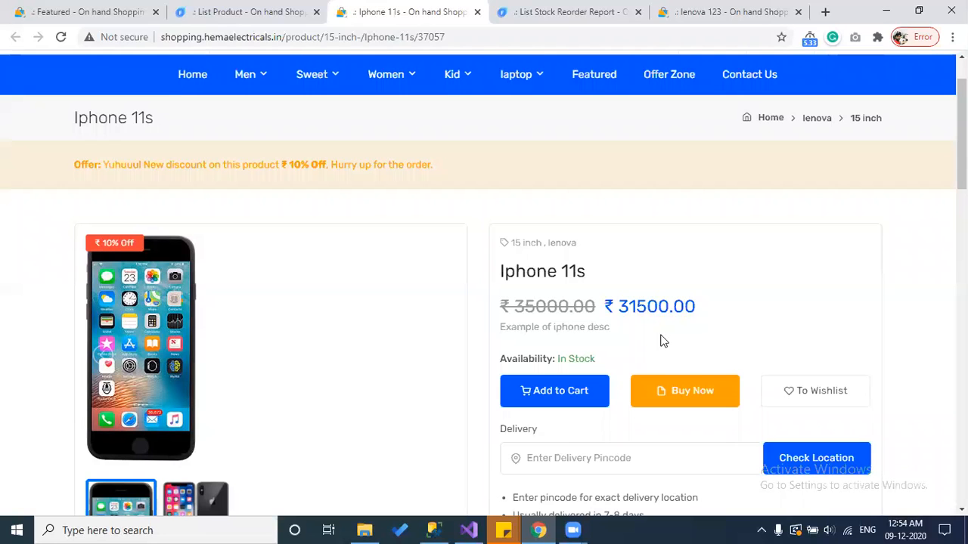
scroll(663, 341, "down", 4)
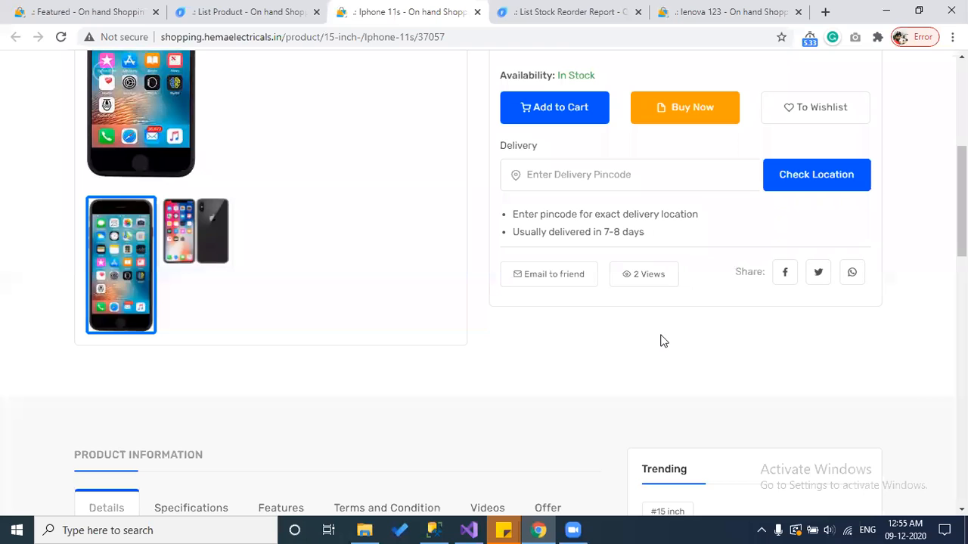
scroll(660, 341, "up", 4)
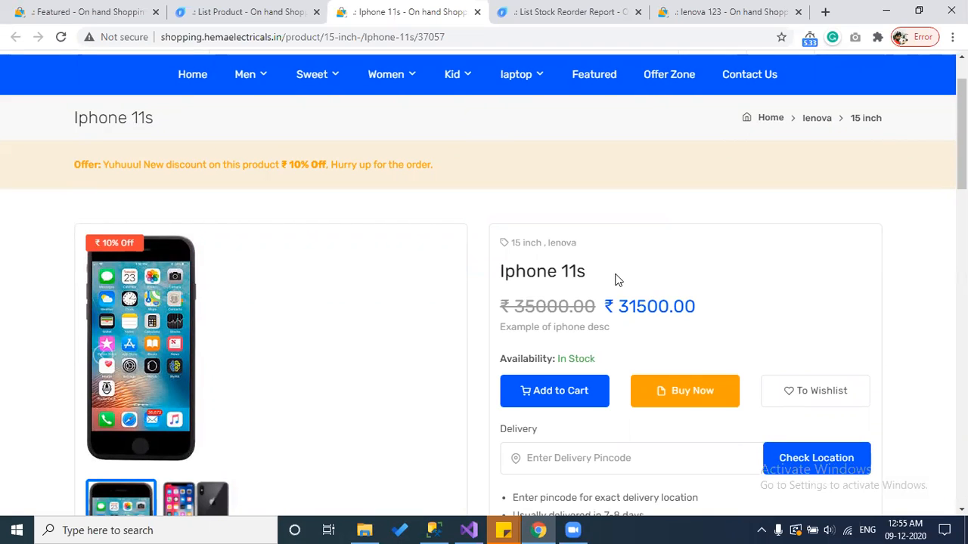
scroll(617, 280, "down", 1)
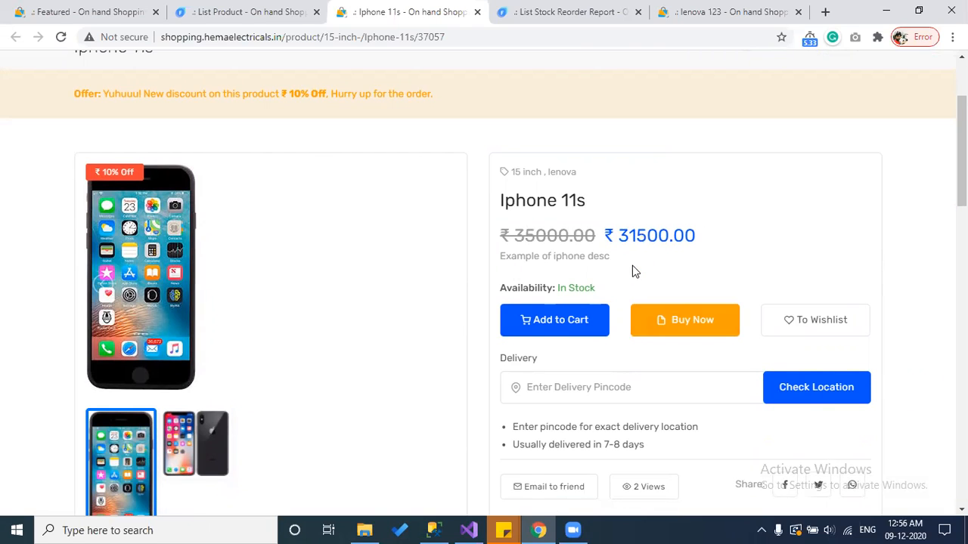
scroll(634, 271, "down", 2)
scroll(632, 265, "down", 2)
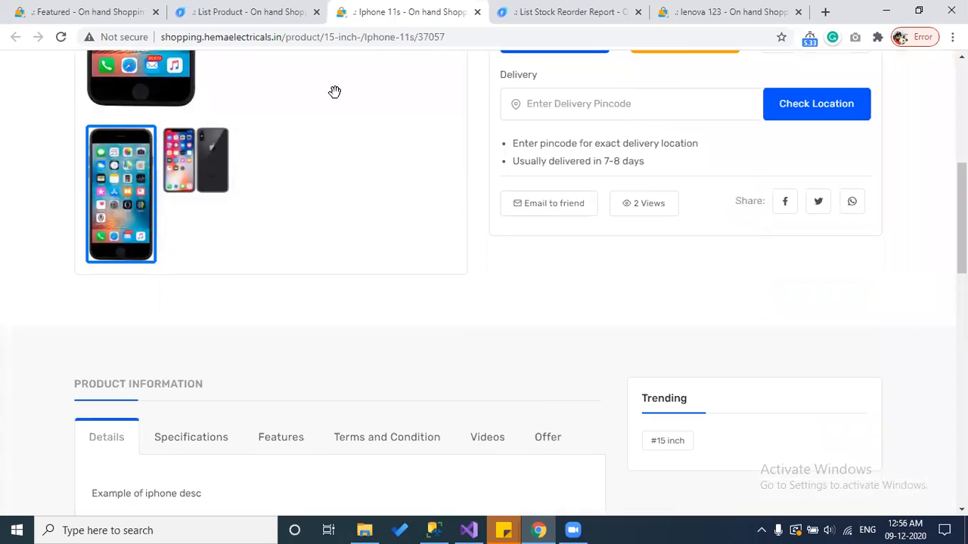
left_click(255, 8)
scroll(305, 267, "down", 3)
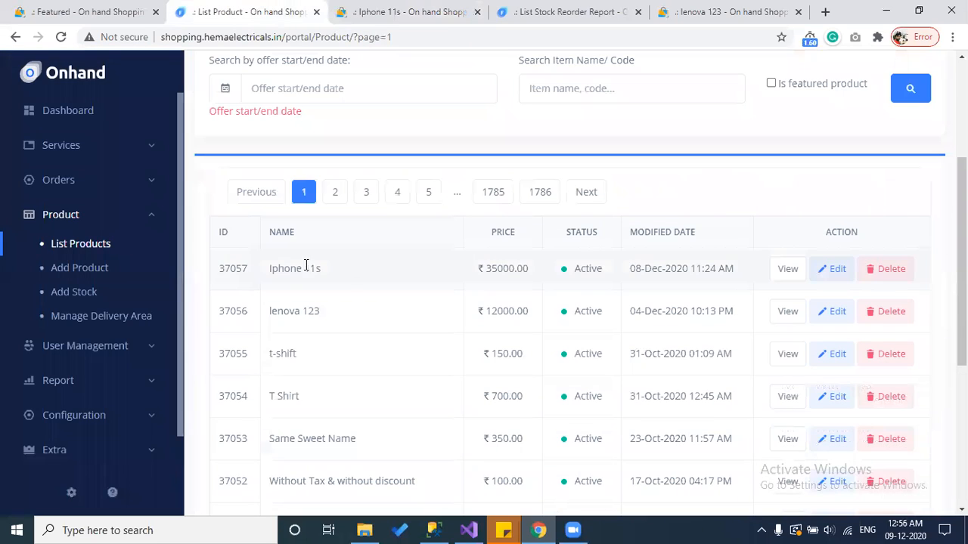
Step: Fill the Iphone 11s Item / SKU code (iphone11) and save the product
left_click(83, 296)
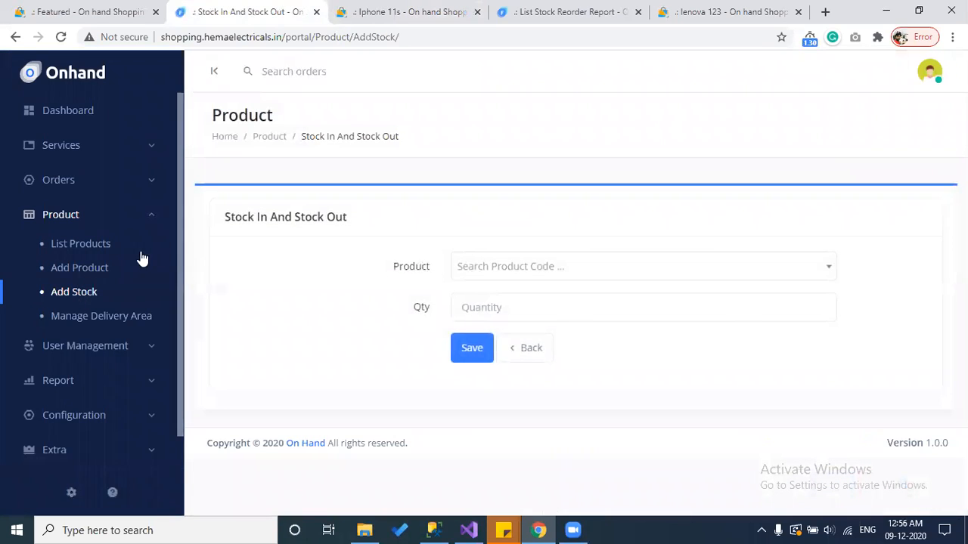
left_click(84, 248)
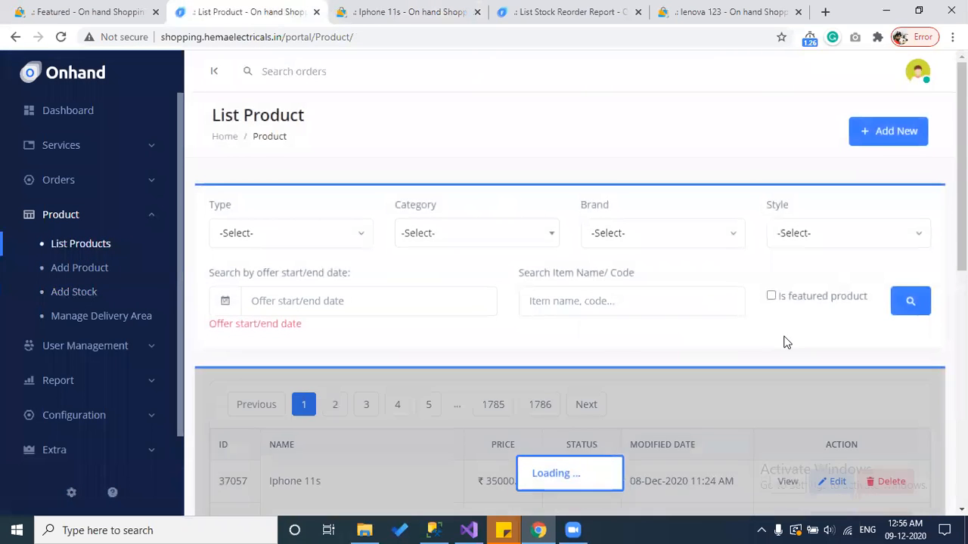
scroll(784, 341, "down", 2)
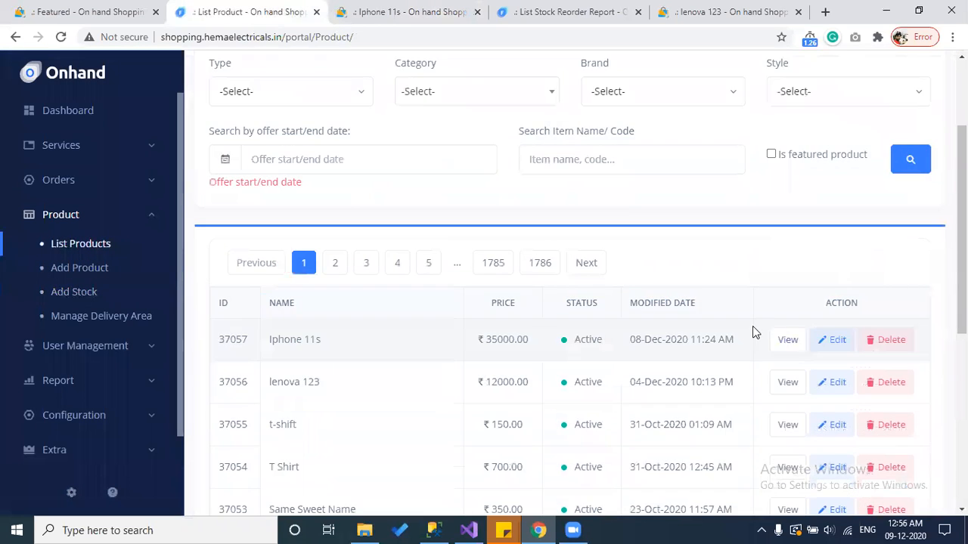
left_click(838, 341)
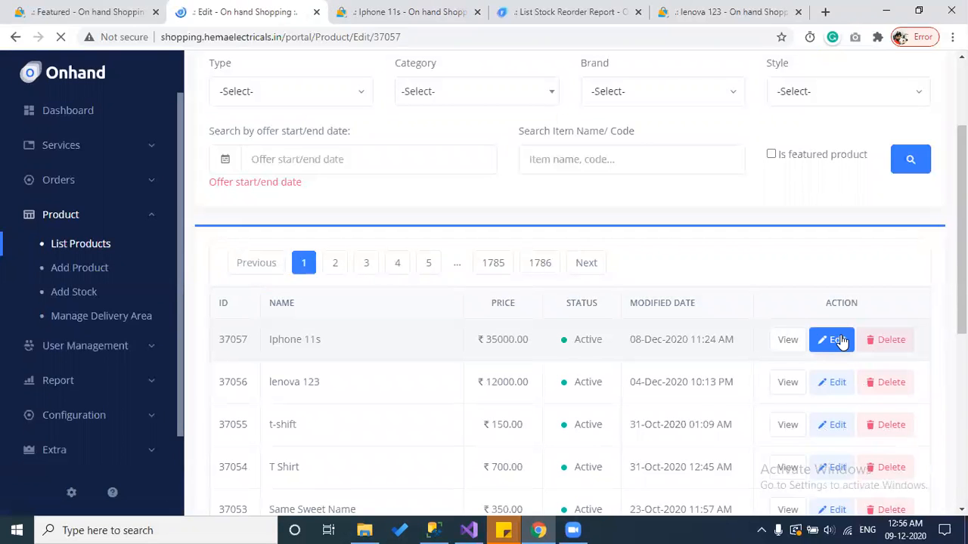
left_click(703, 309)
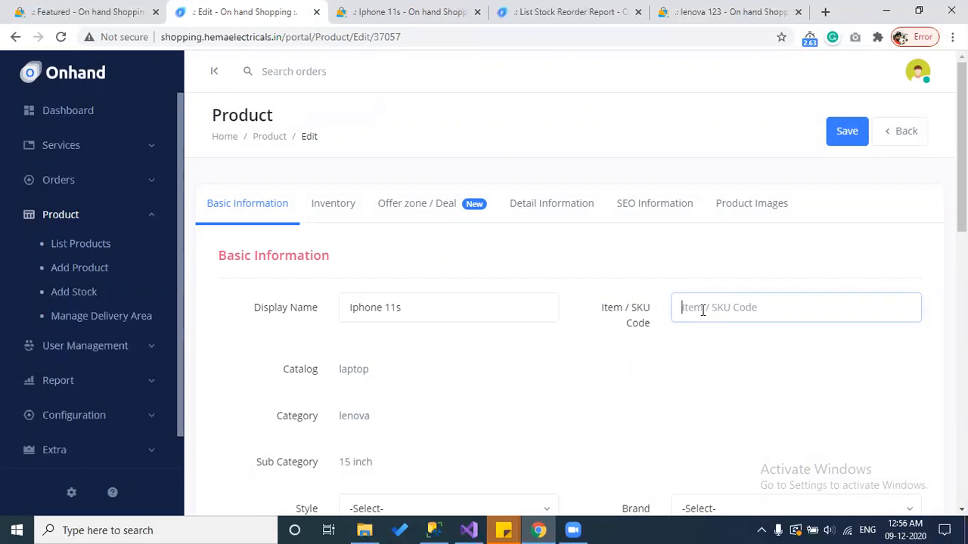
type("iphone")
left_click(853, 133)
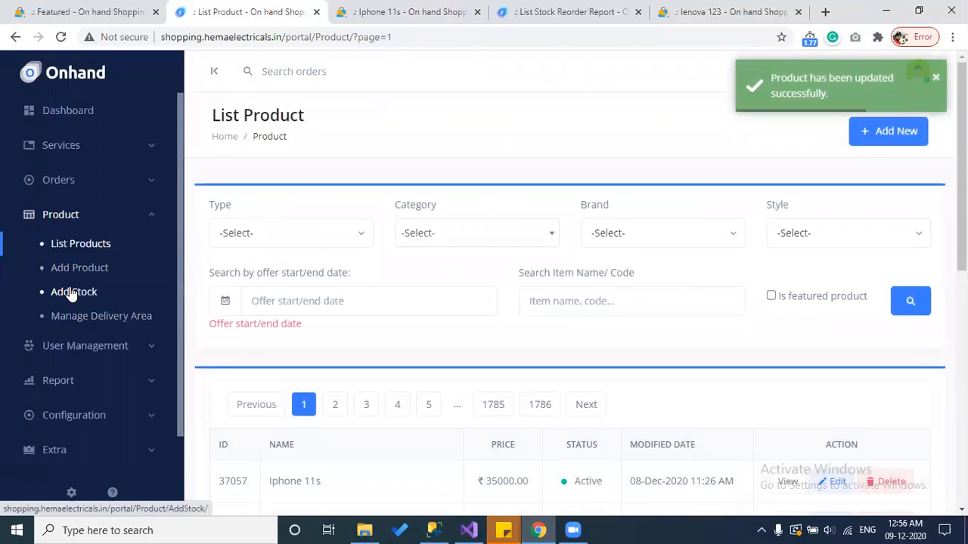
left_click(71, 292)
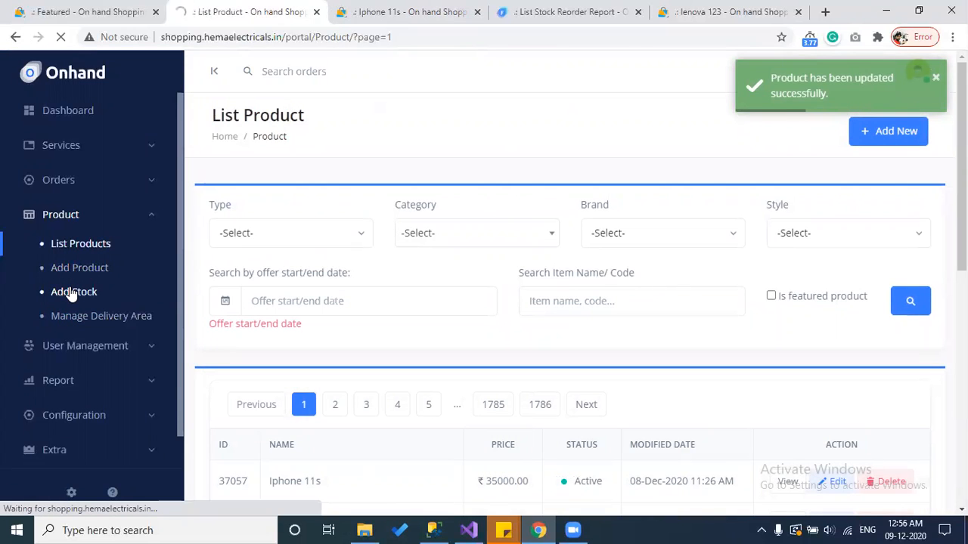
Step: Open Same Sweet Name from the shop's Featured page in a new tab beside the stock form
left_click(130, 10)
scroll(231, 353, "down", 2)
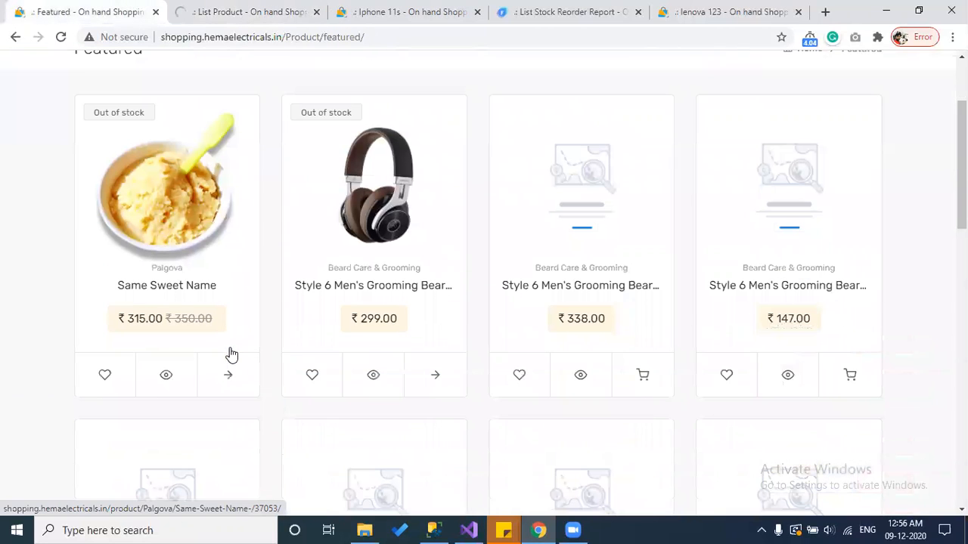
middle_click(167, 284)
left_click(244, 9)
left_click(350, 9)
left_click(215, 7)
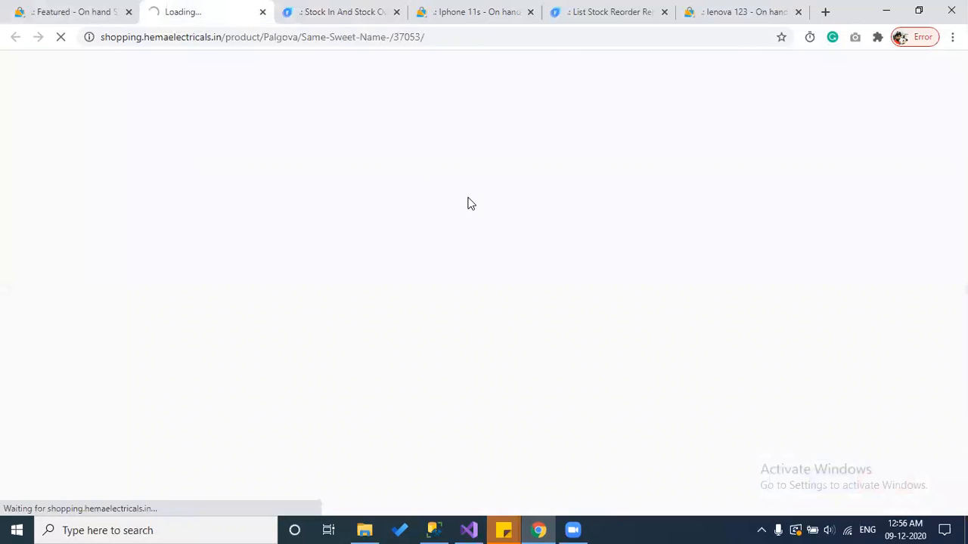
left_click(361, 9)
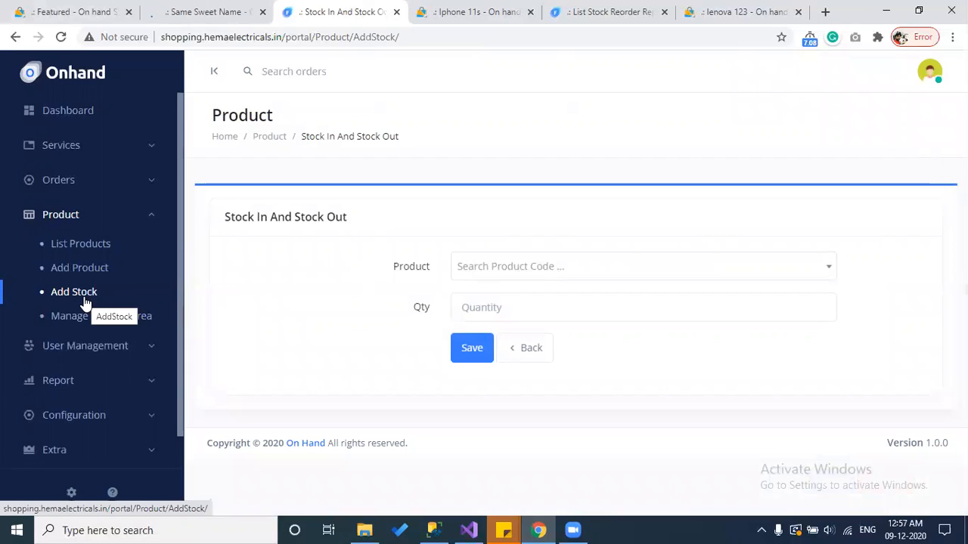
Step: Copy the Same Sweet Name title from its shop page and select it as the stock product
left_click(507, 268)
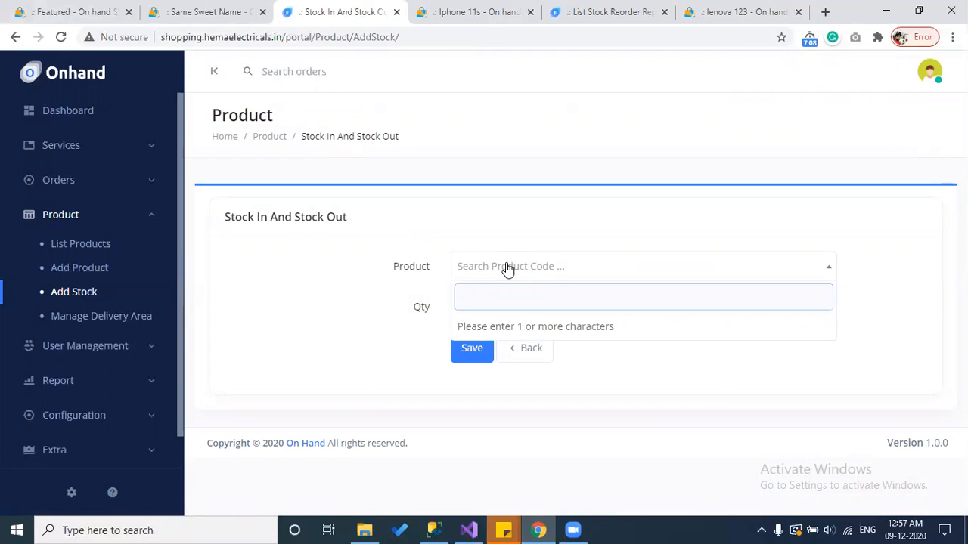
left_click(188, 12)
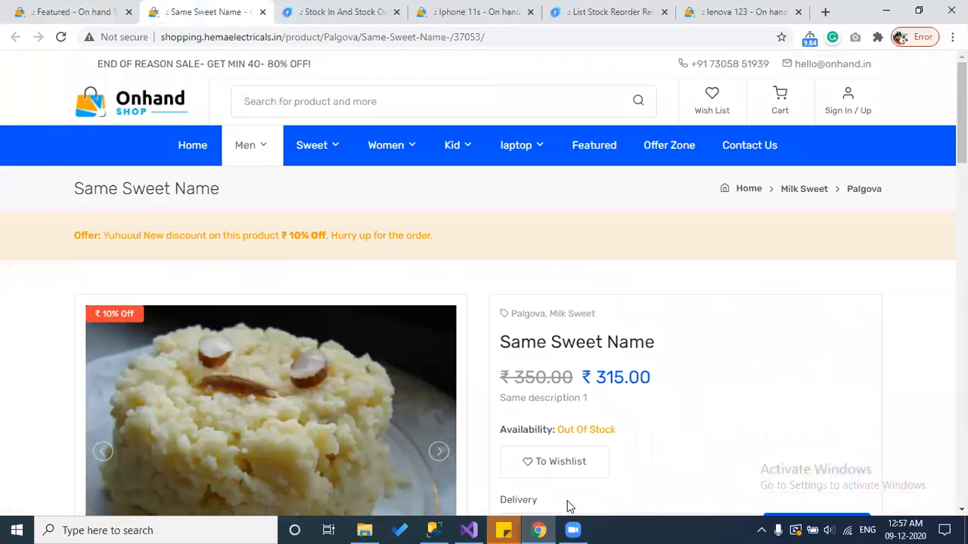
scroll(561, 464, "down", 2)
scroll(557, 422, "down", 1)
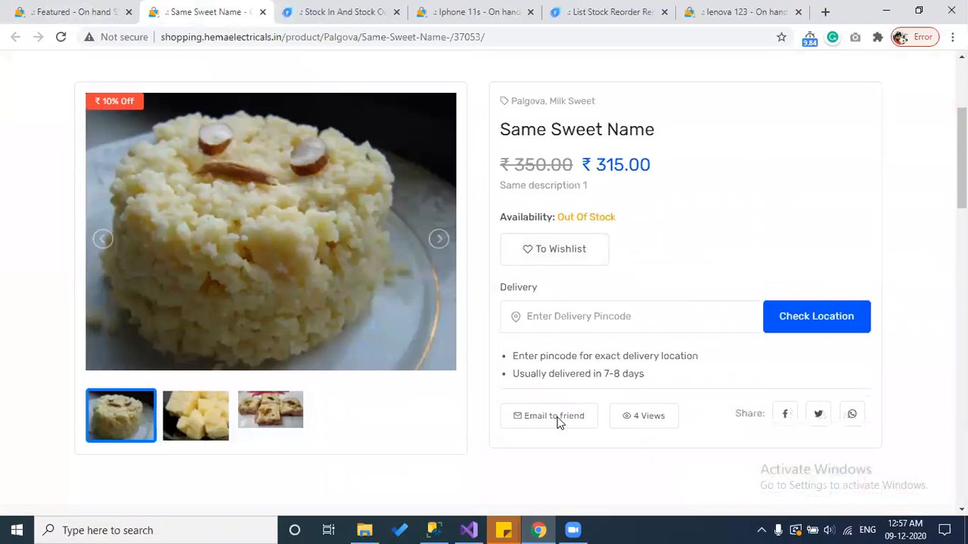
scroll(560, 412, "up", 1)
left_click_drag(655, 203, 499, 202)
key("ctrl+c")
left_click(333, 9)
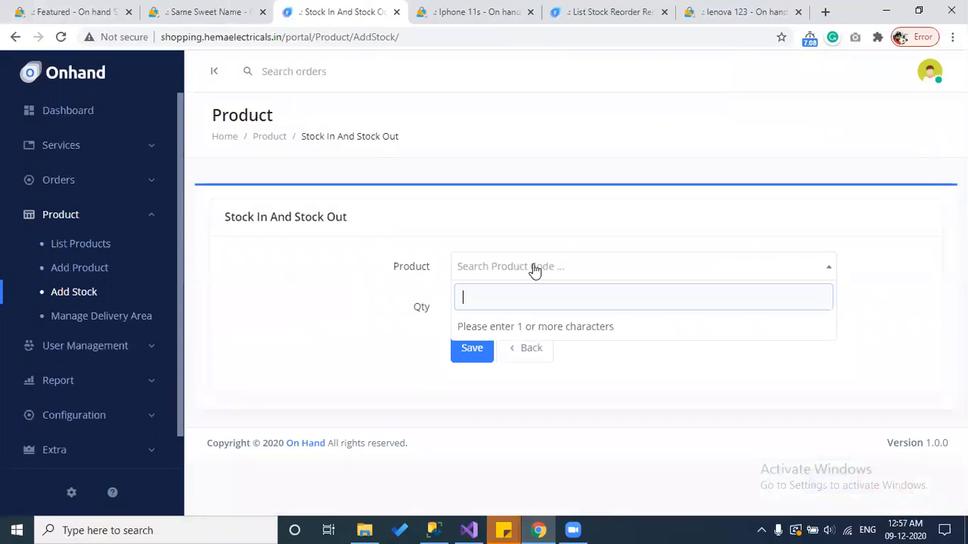
key("ctrl+v")
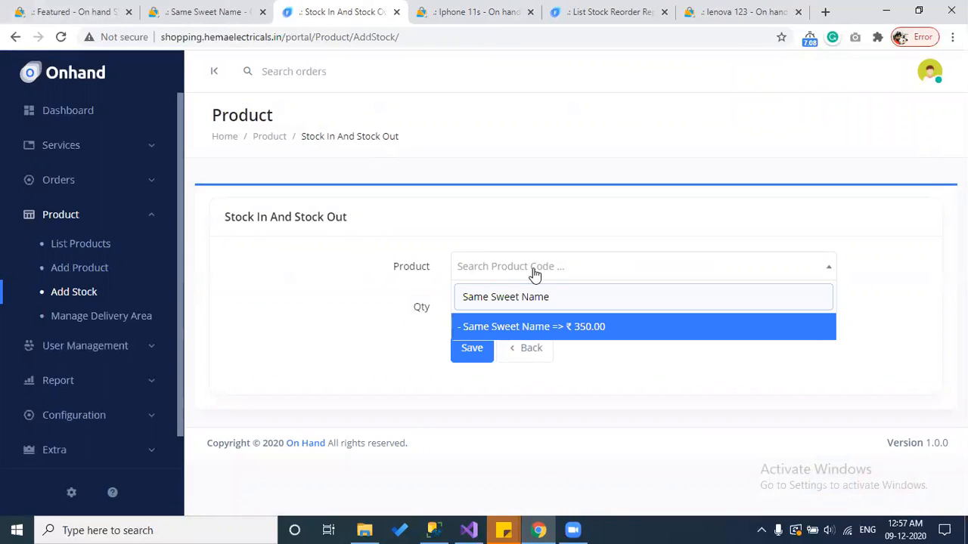
left_click(572, 331)
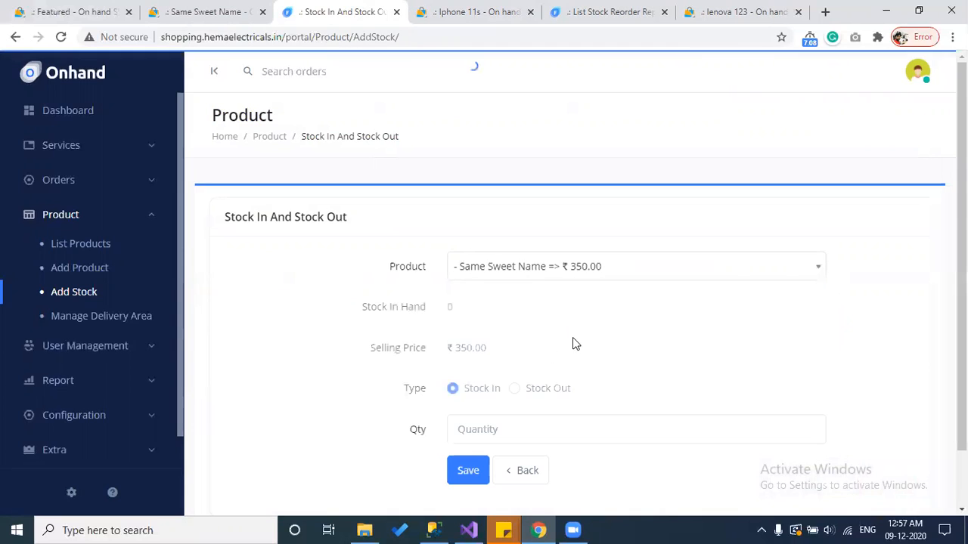
Step: Compare its stock in hand of 0 against the ₹350.00 shop page
double_click(449, 308)
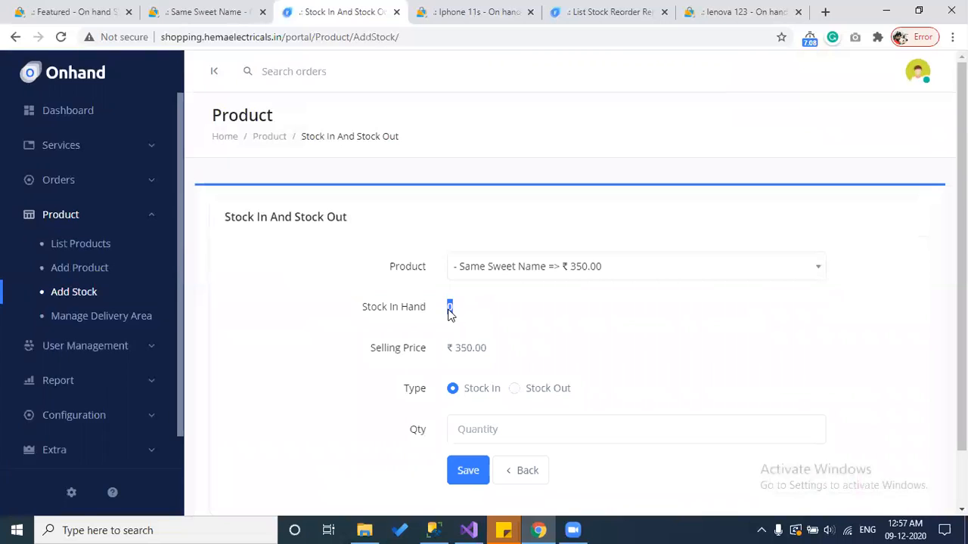
left_click(209, 11)
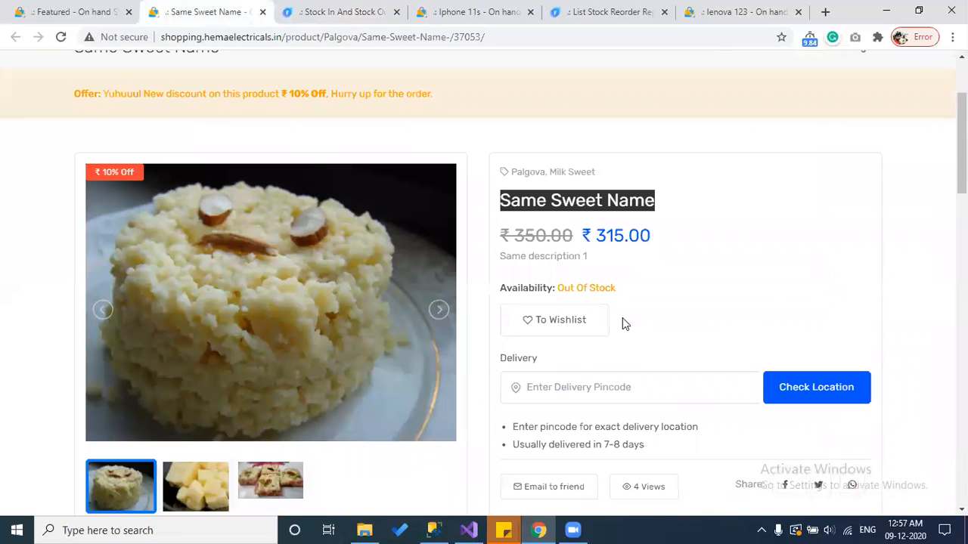
left_click(597, 288)
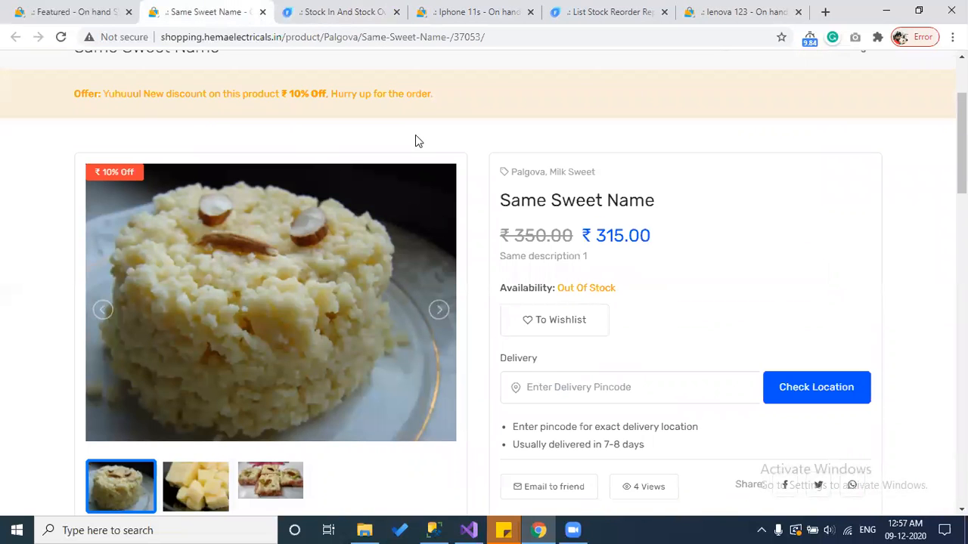
key("ctrl+Tab")
scroll(488, 393, "down", 1)
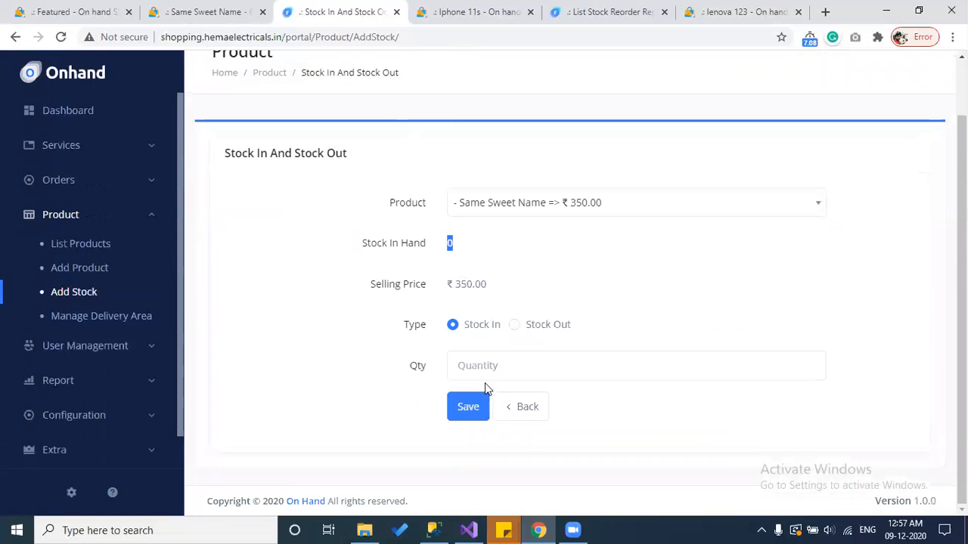
Step: Stock in 5 units of Same Sweet Name and refresh its shop page to check availability
left_click(486, 368)
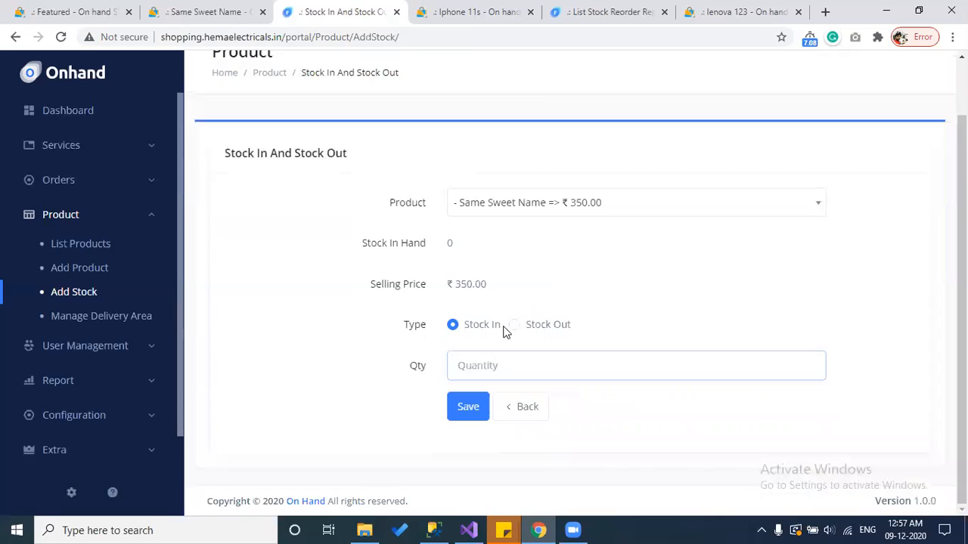
left_click(487, 367)
type("5")
left_click(470, 406)
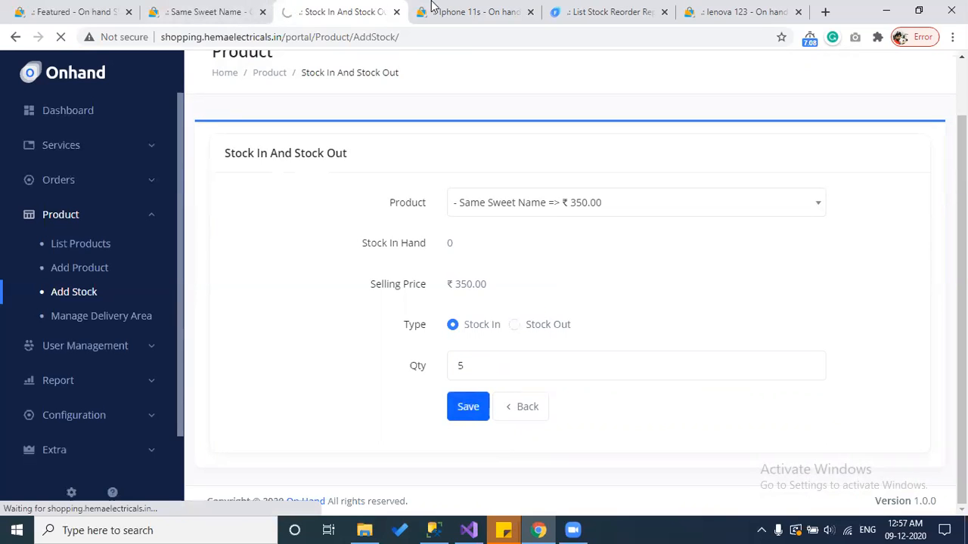
left_click(457, 9)
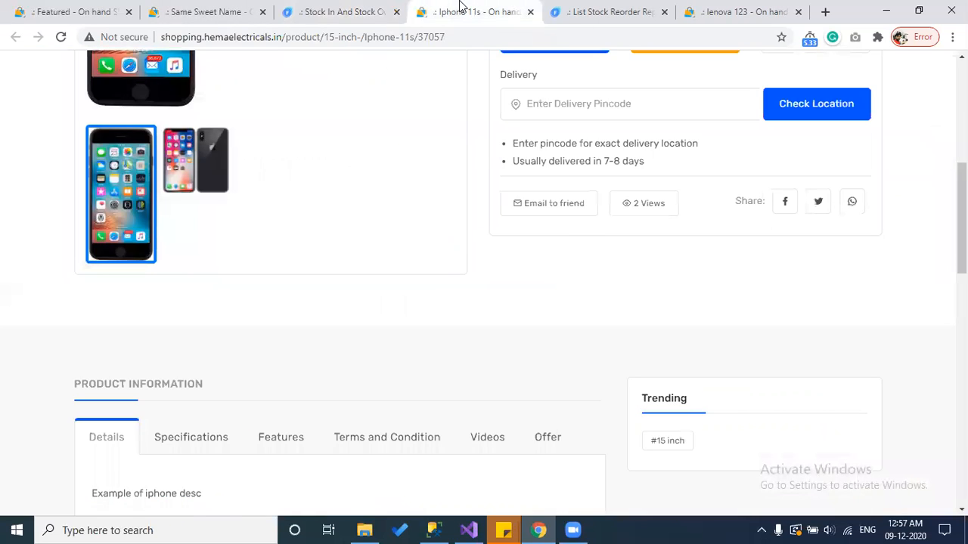
left_click(249, 8)
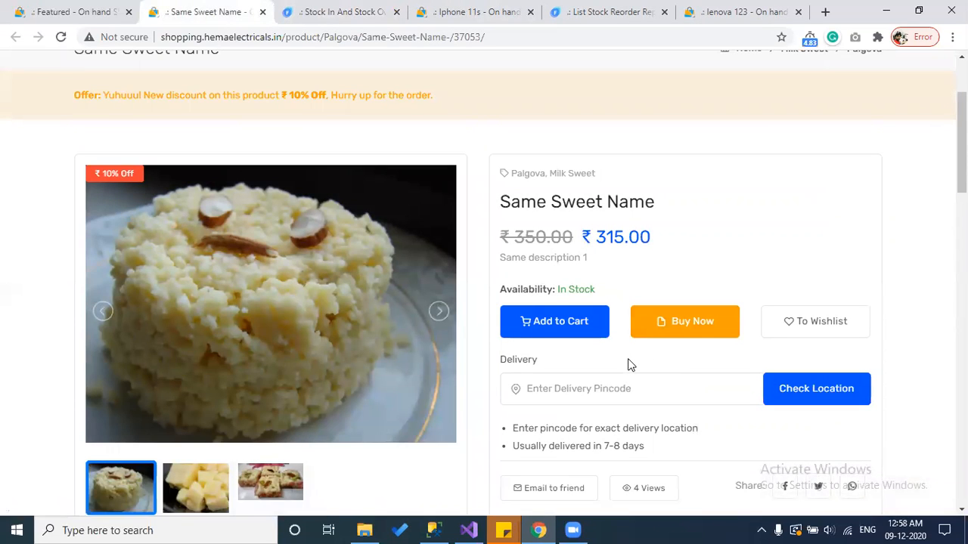
left_click(300, 7)
Step: Select Same Sweet Name with movement type Stock Out and reason Direct Sales
left_click(469, 267)
key("ctrl+v")
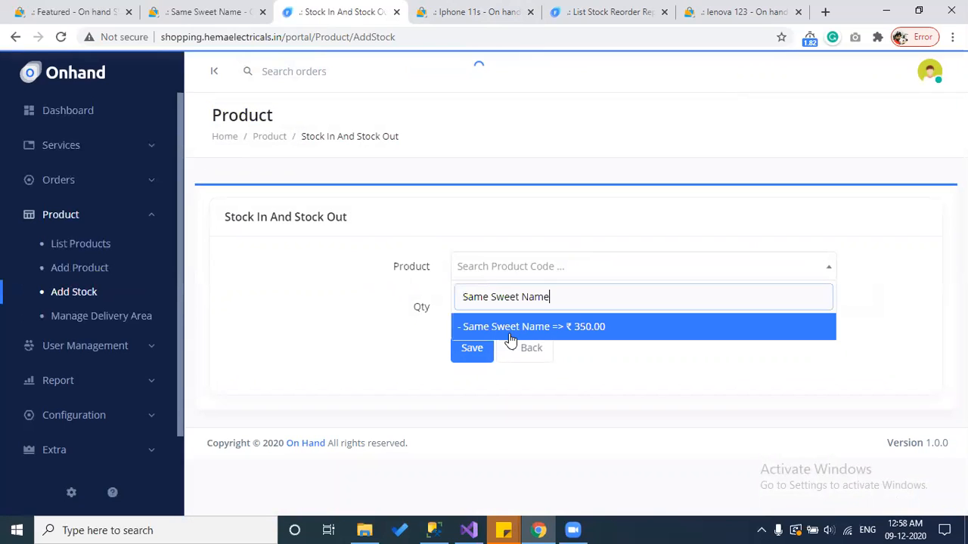
left_click(511, 334)
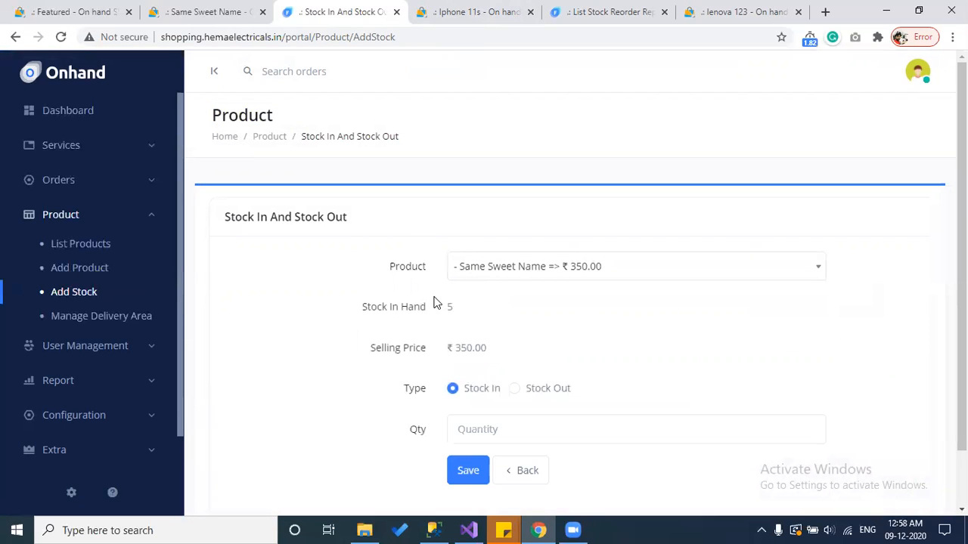
scroll(348, 333, "down", 1)
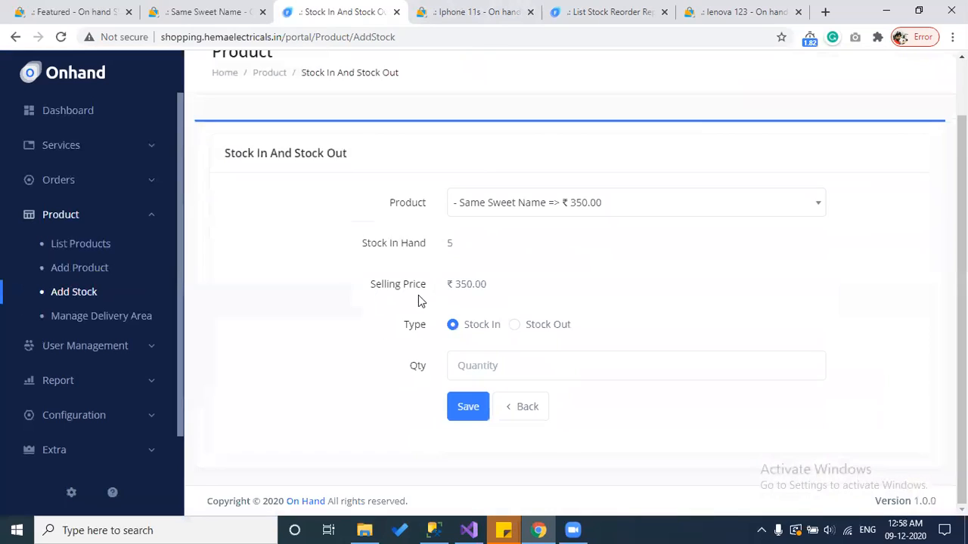
left_click(553, 331)
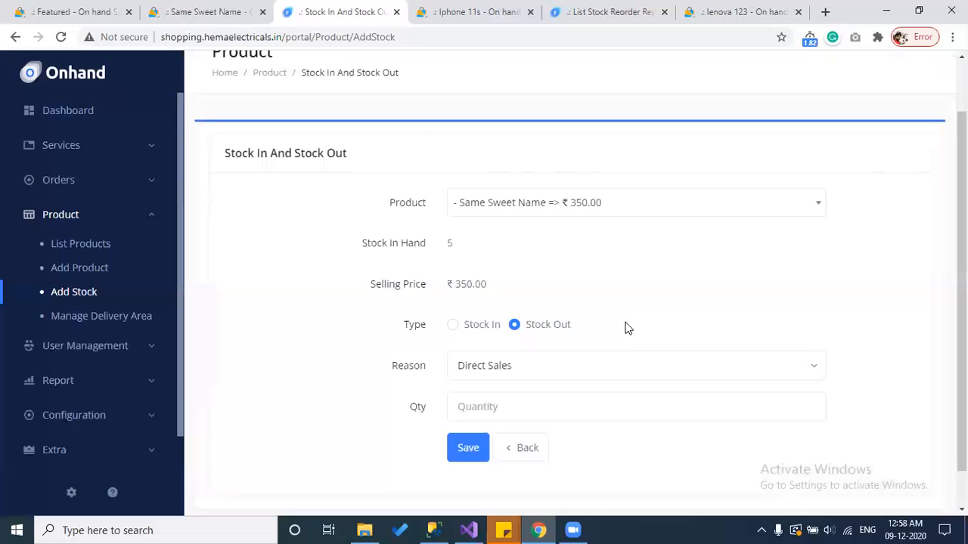
left_click(521, 369)
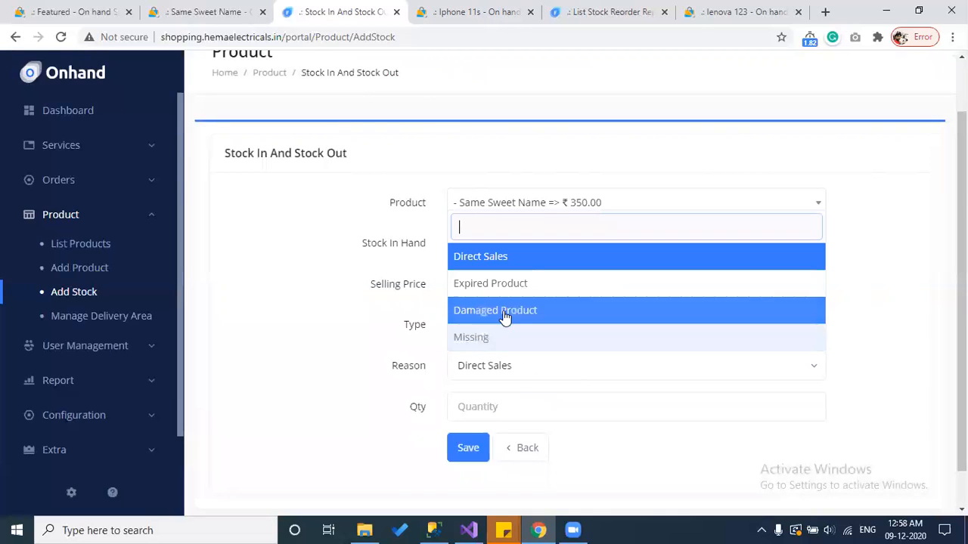
left_click(511, 261)
Step: Save a quantity of 5 and confirm the shop shows Out Of Stock
left_click(504, 405)
type("5")
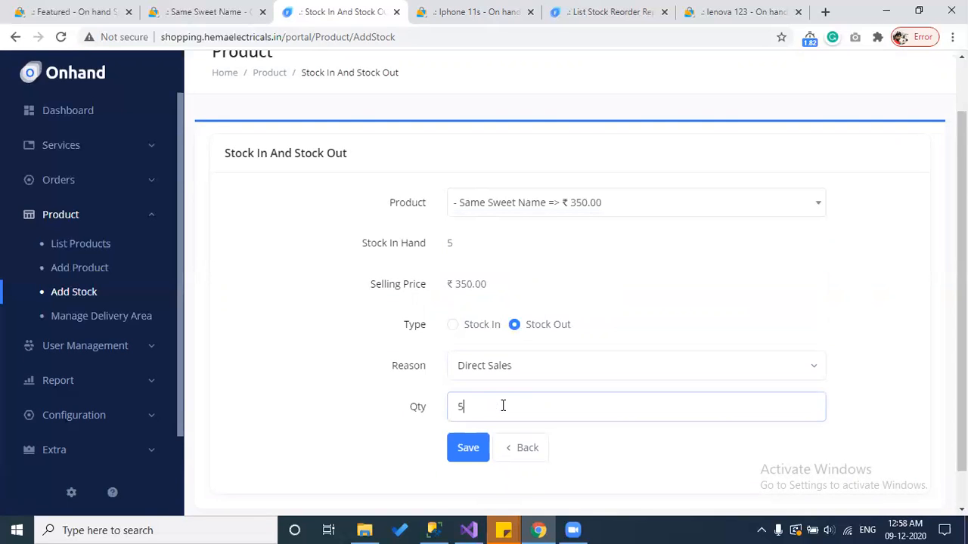
left_click(469, 449)
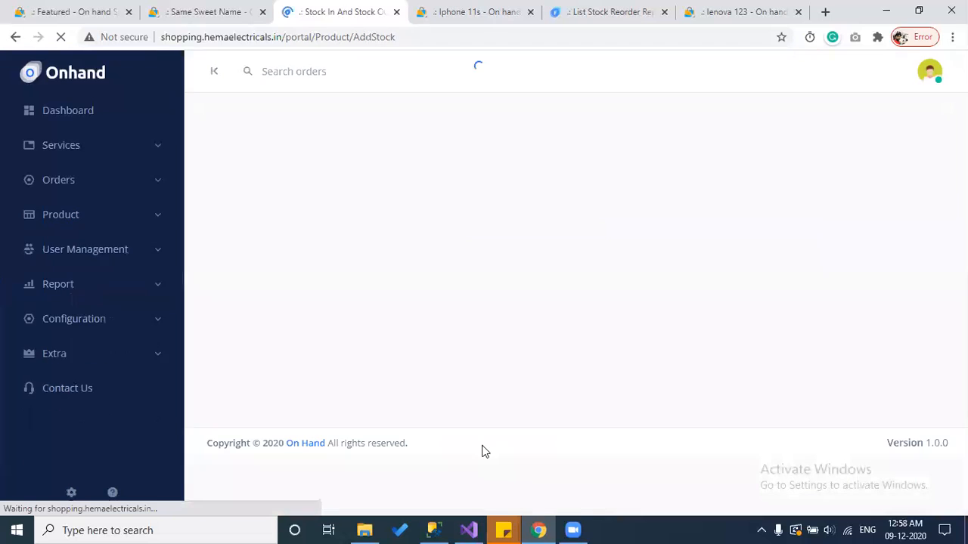
left_click(225, 12)
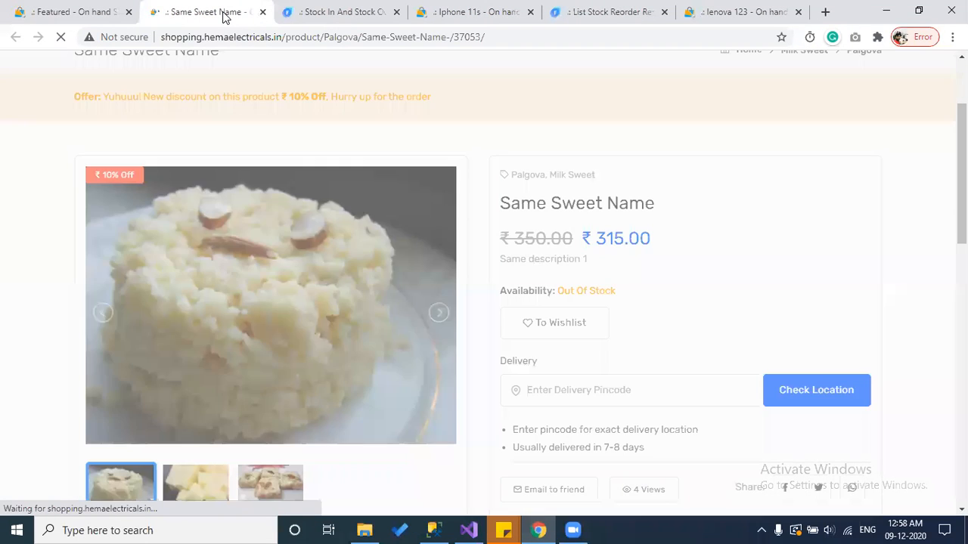
left_click(327, 10)
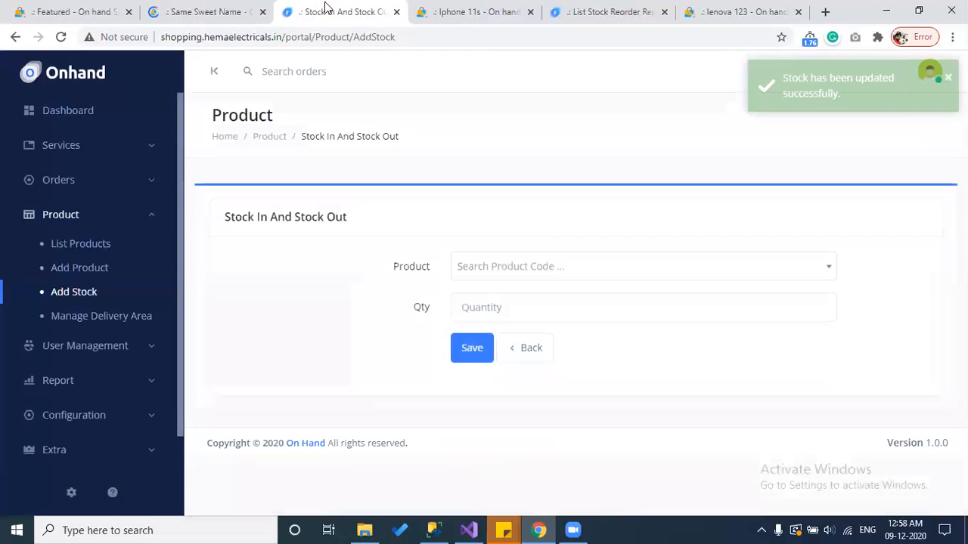
Step: Select Same Sweet Name (0 in hand) in the stock form and set the movement type to Stock Out
left_click(518, 268)
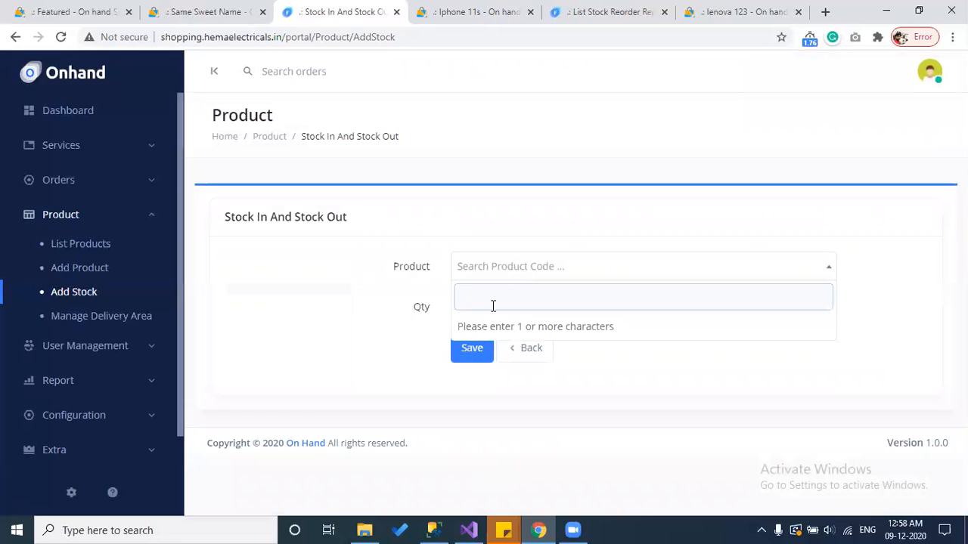
type("Same Sweet Name")
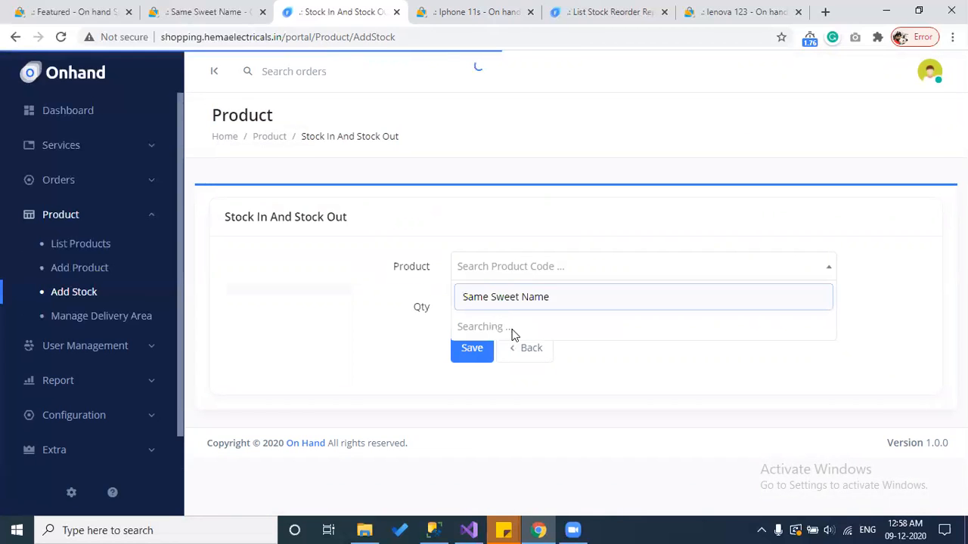
left_click(511, 327)
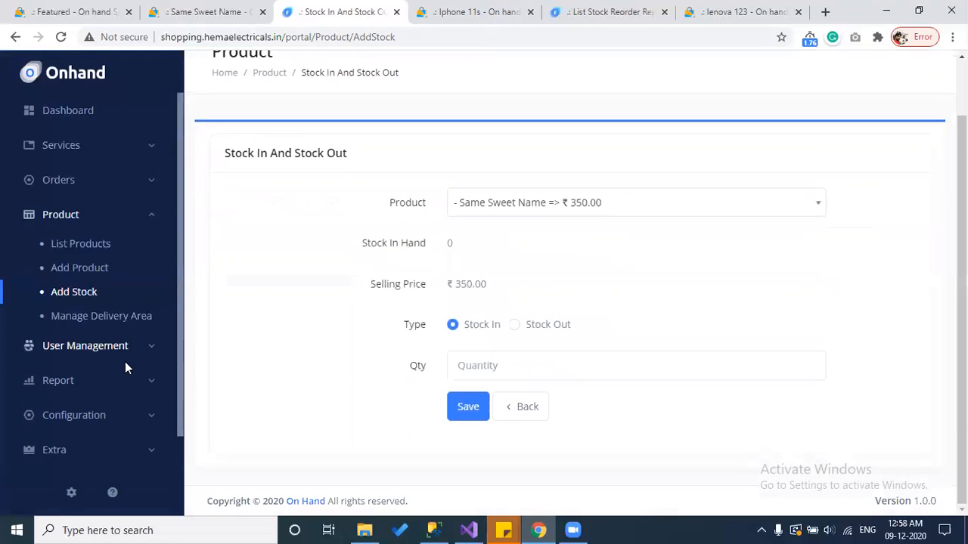
left_click(104, 387)
scroll(106, 389, "down", 2)
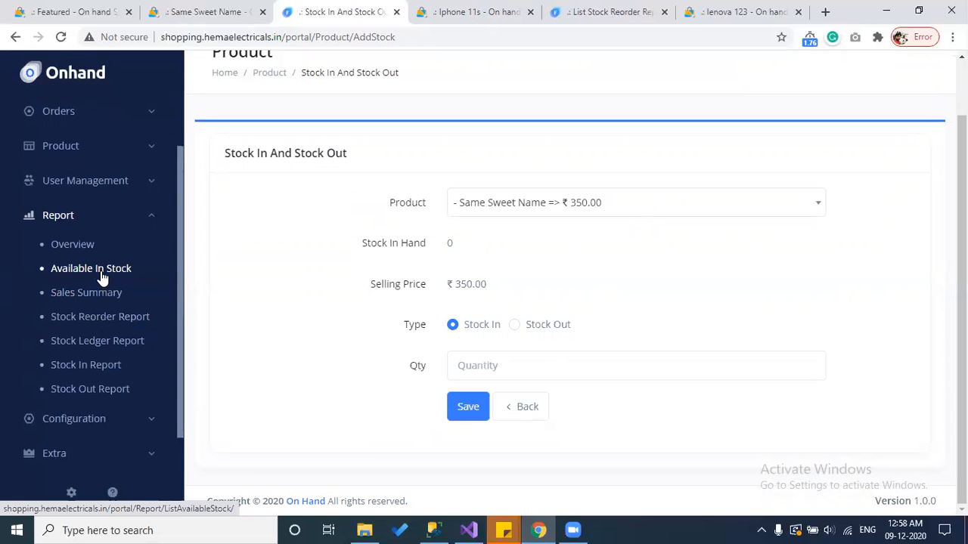
scroll(106, 277, "up", 2)
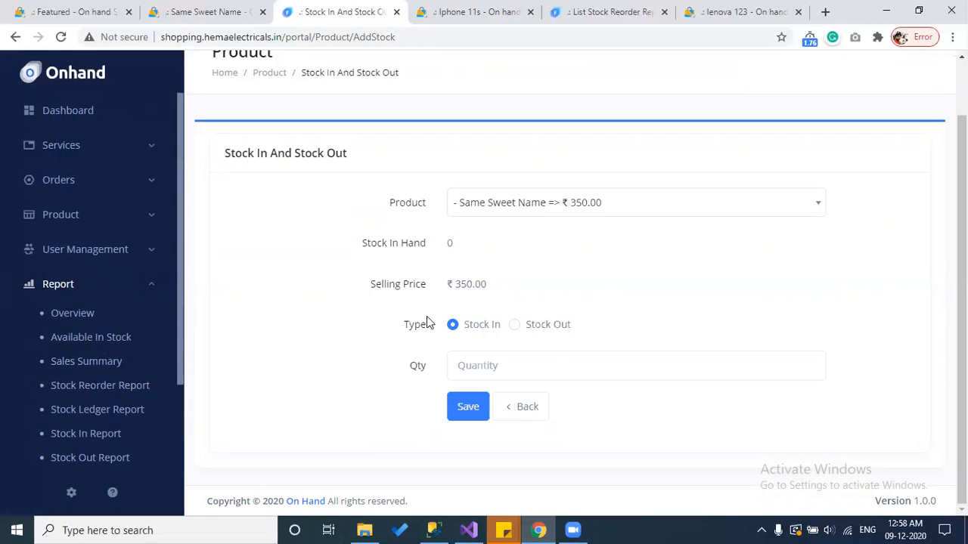
left_click(515, 326)
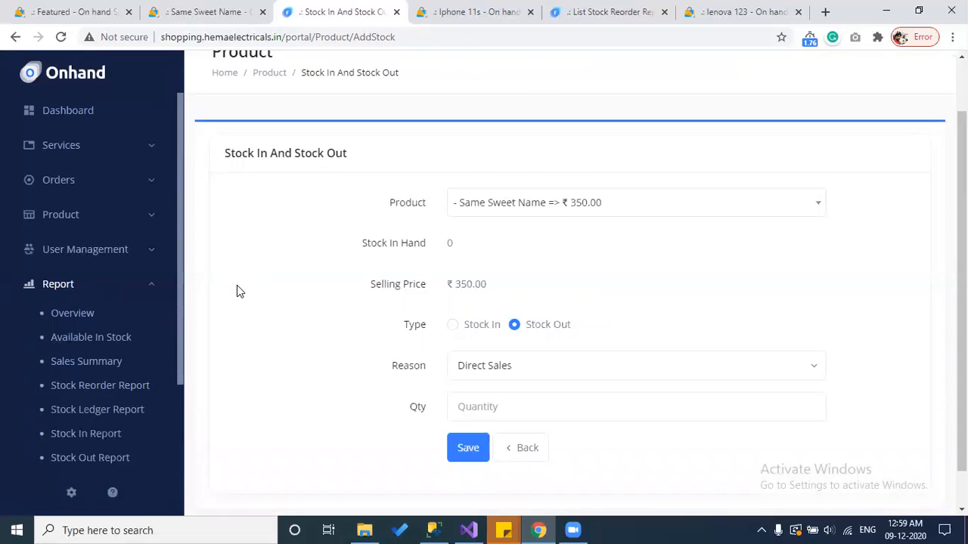
left_click(76, 214)
Step: Open Manage Delivery Area, scroll the pincode table, and preview the sample delivery-location image, then close it
left_click(74, 318)
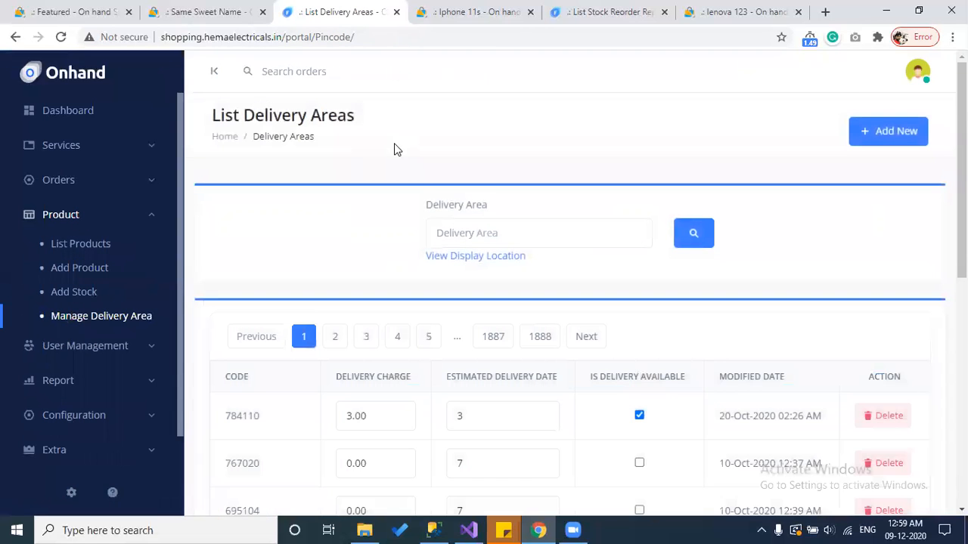
scroll(393, 149, "down", 1)
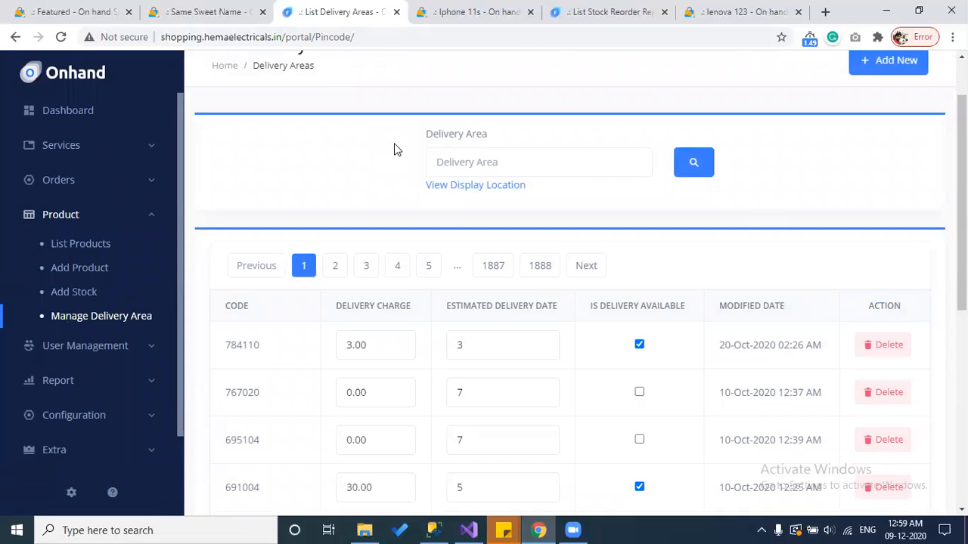
left_click(446, 187)
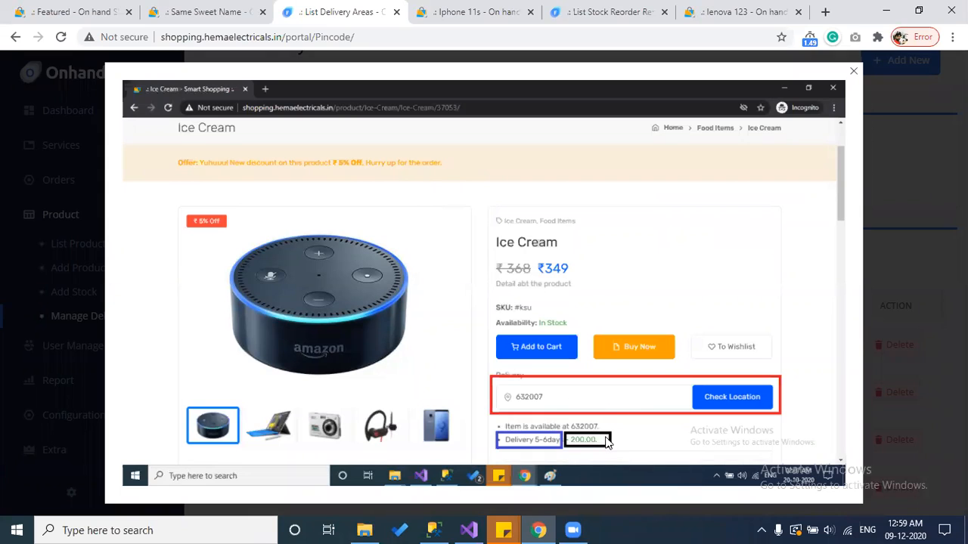
left_click(888, 245)
Step: Find pincode 632059 with its 150.00 charge, then check its delivery on the Iphone 11s page
left_click(458, 166)
type("63205")
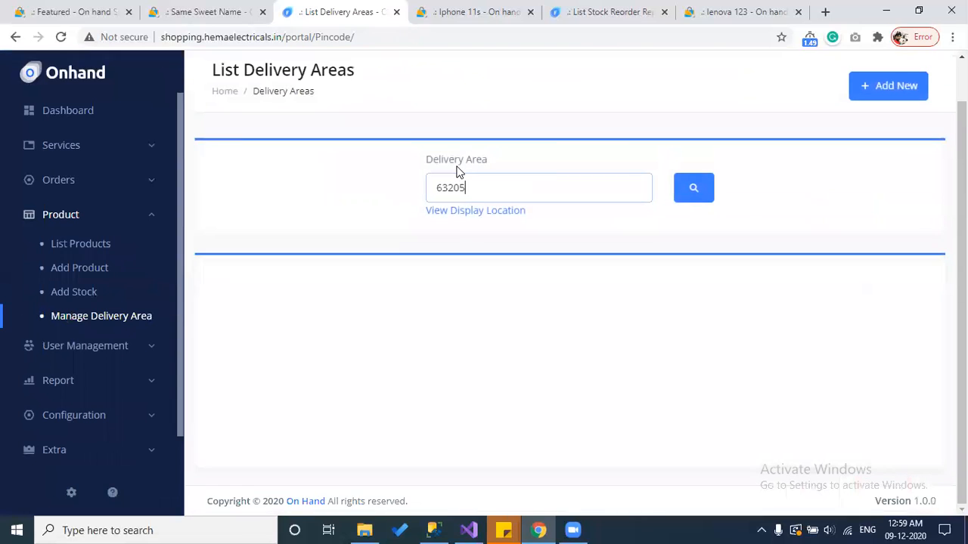
type("9")
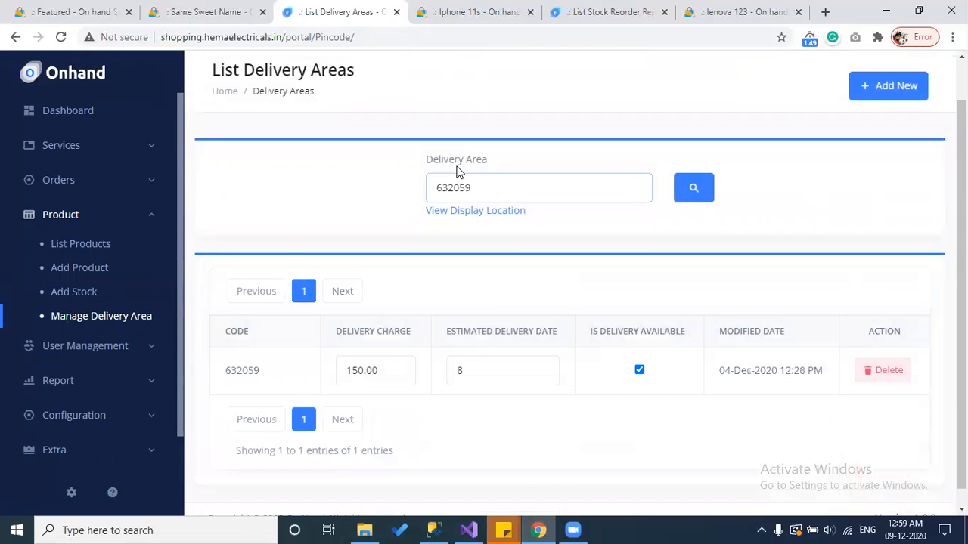
left_click_drag(382, 370, 341, 370)
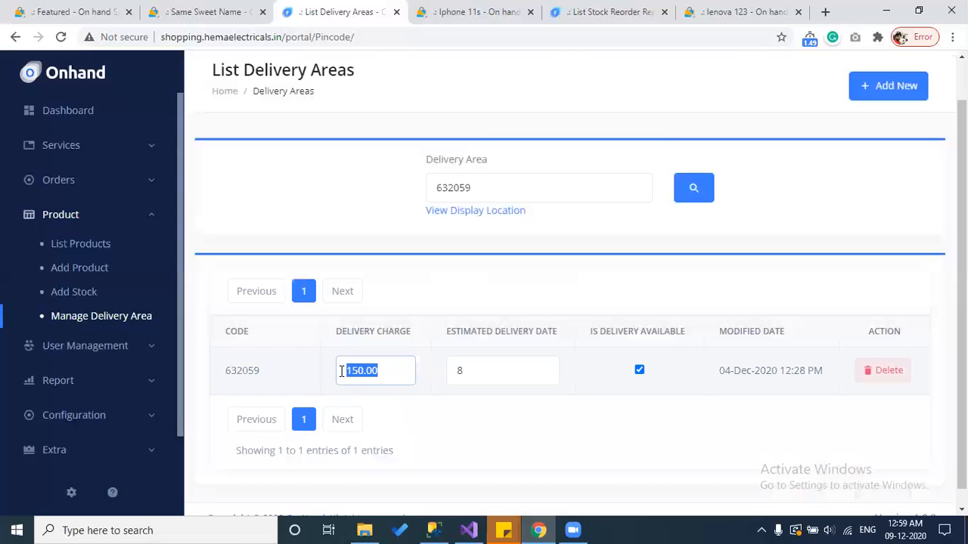
left_click(438, 11)
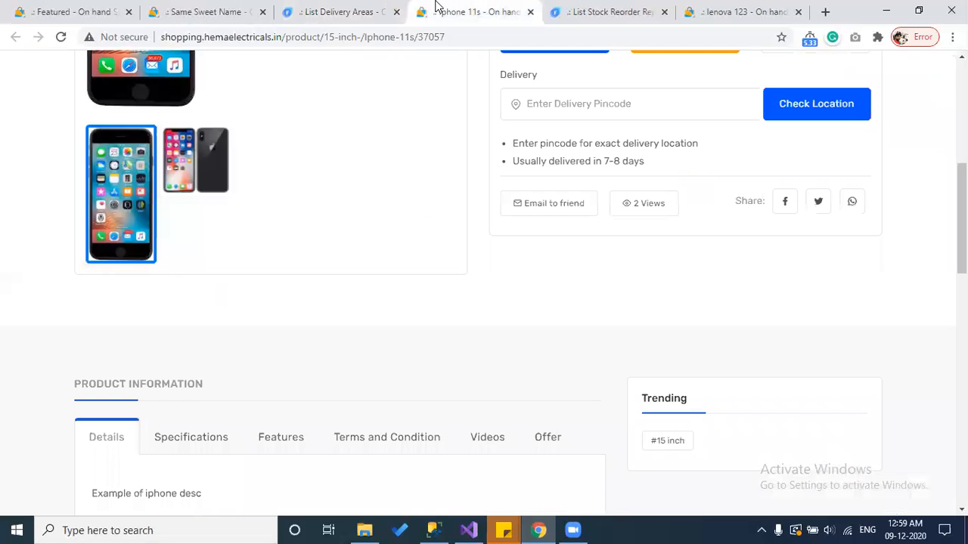
scroll(552, 226, "up", 3)
left_click(559, 324)
type("632059")
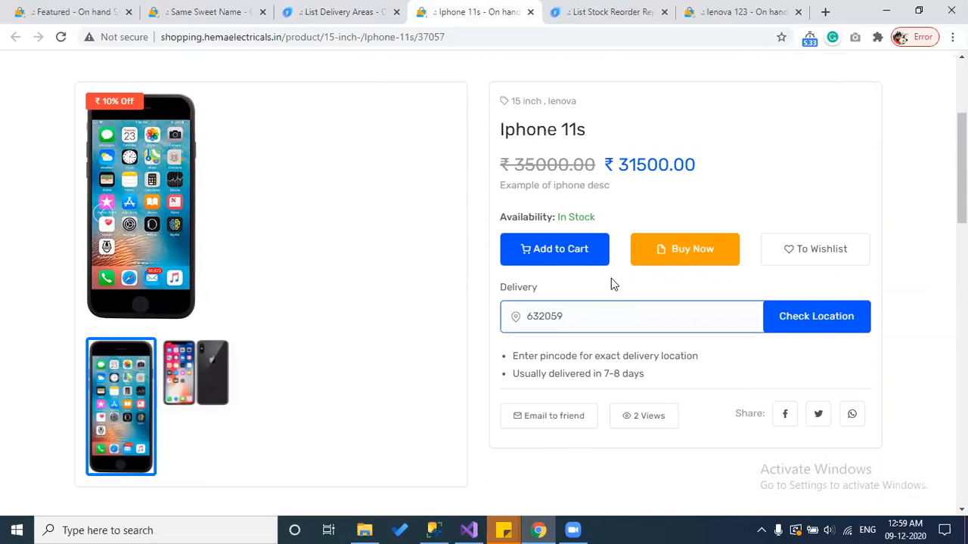
left_click(847, 318)
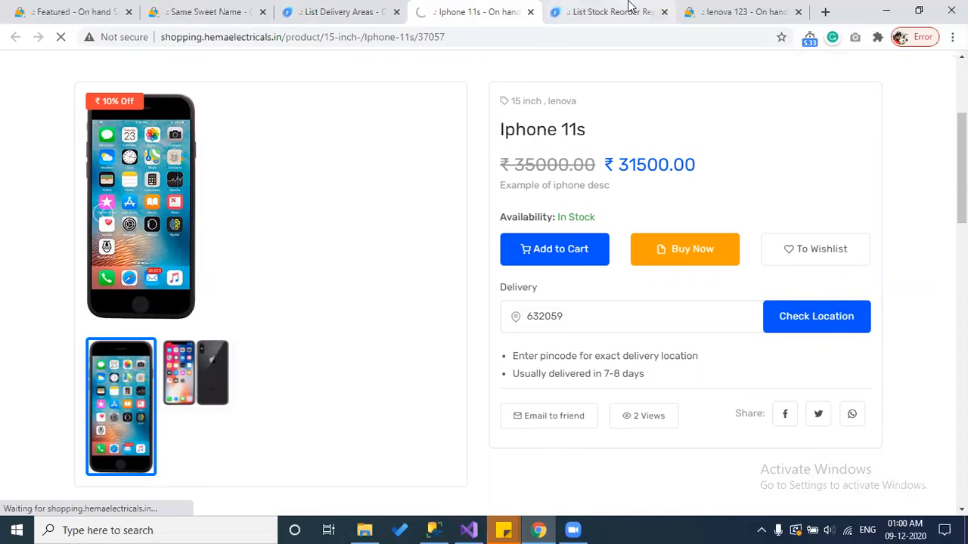
Step: Close the stock reorder report and lenova 123 tabs
left_click(664, 13)
left_click(663, 12)
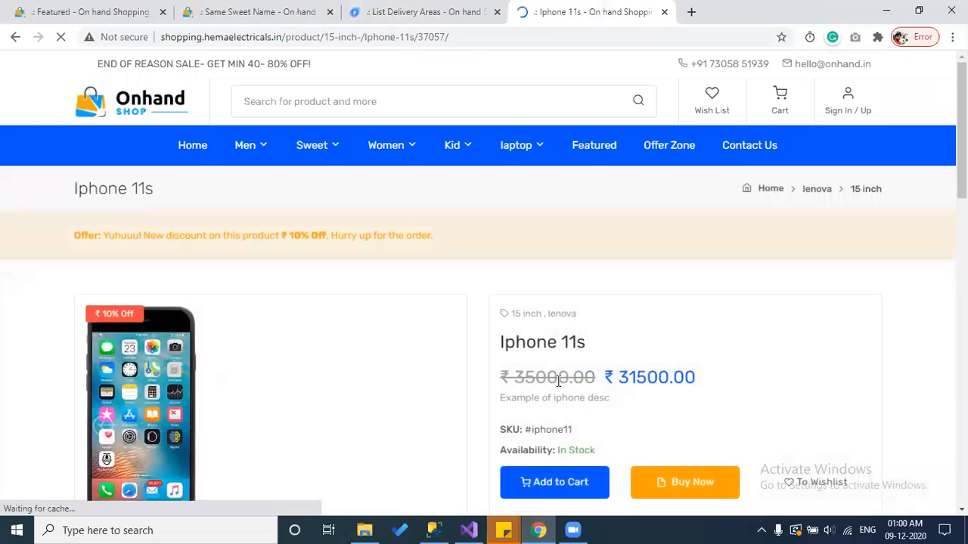
scroll(555, 391, "down", 3)
left_click_drag(643, 401, 600, 395)
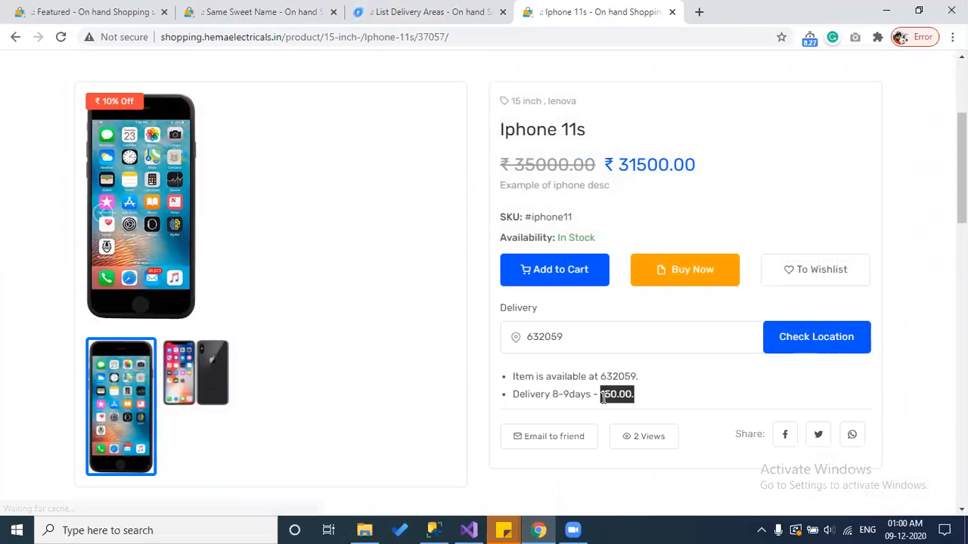
Step: Turn 632059's delivery availability off, recheck it on the storefront, then turn it back on
left_click(469, 12)
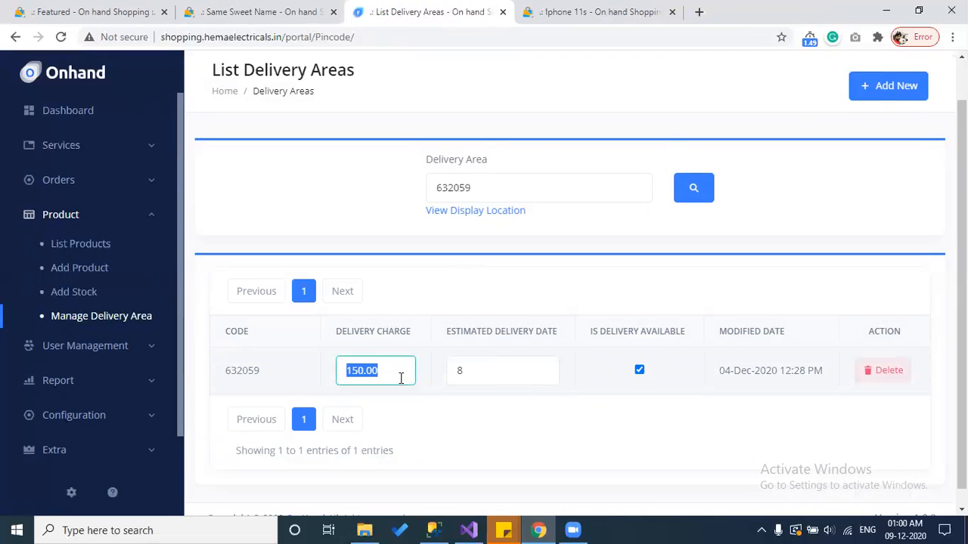
left_click(639, 369)
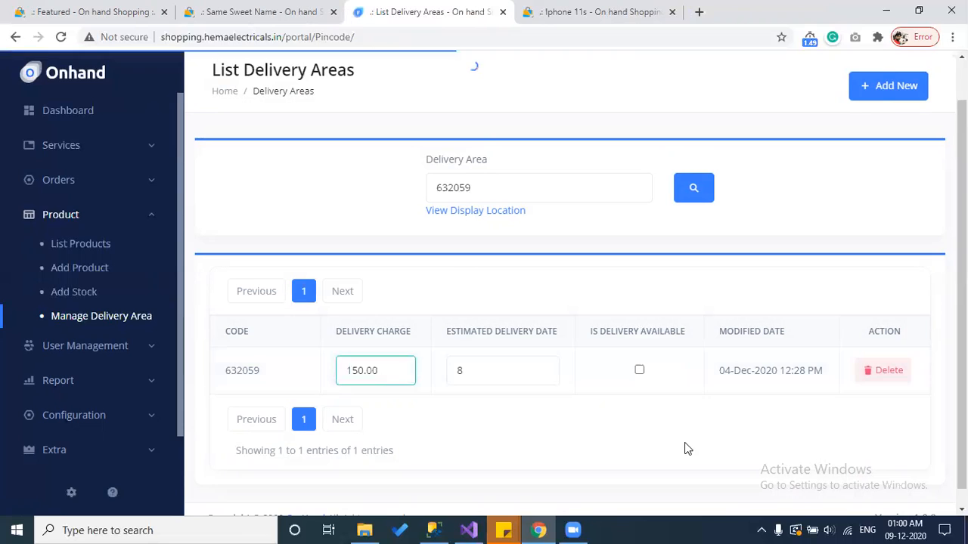
left_click(567, 11)
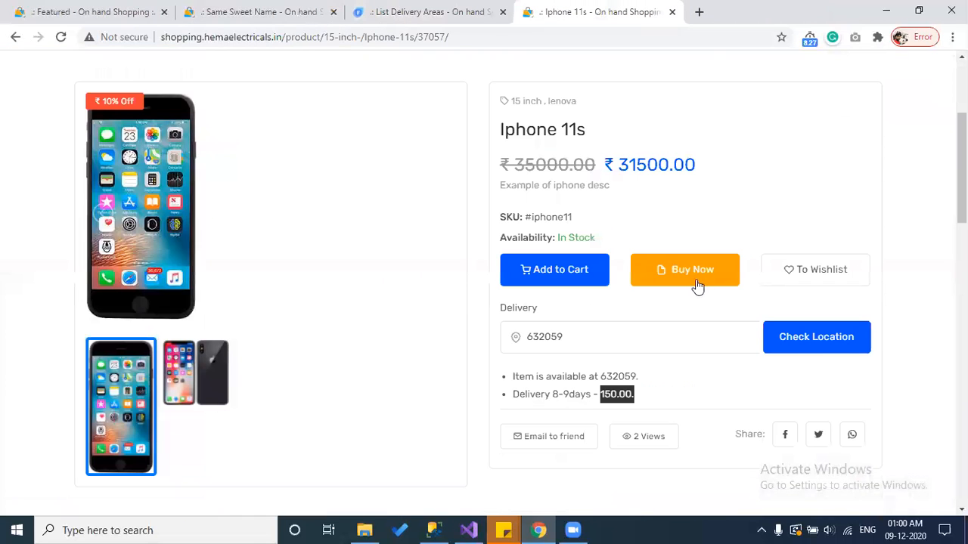
left_click(806, 340)
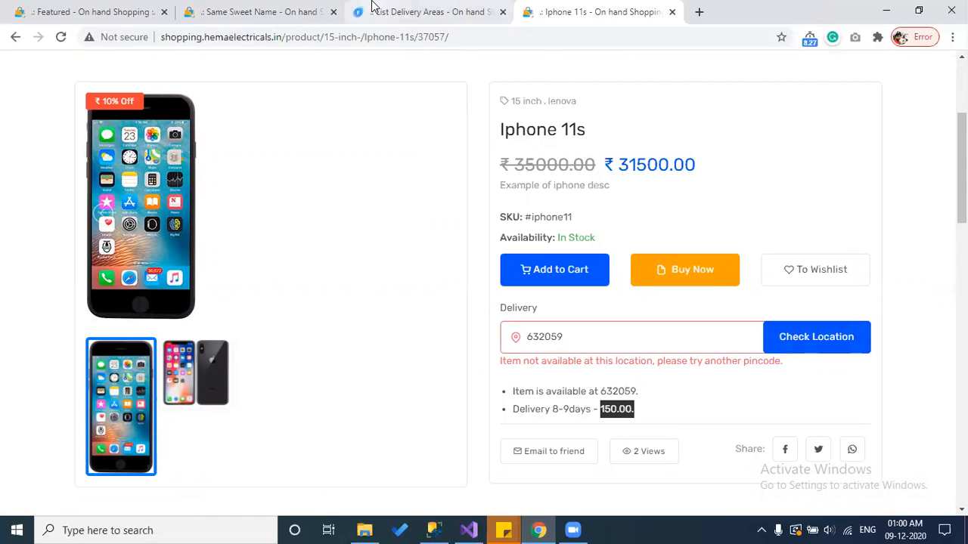
left_click(372, 9)
left_click(640, 371)
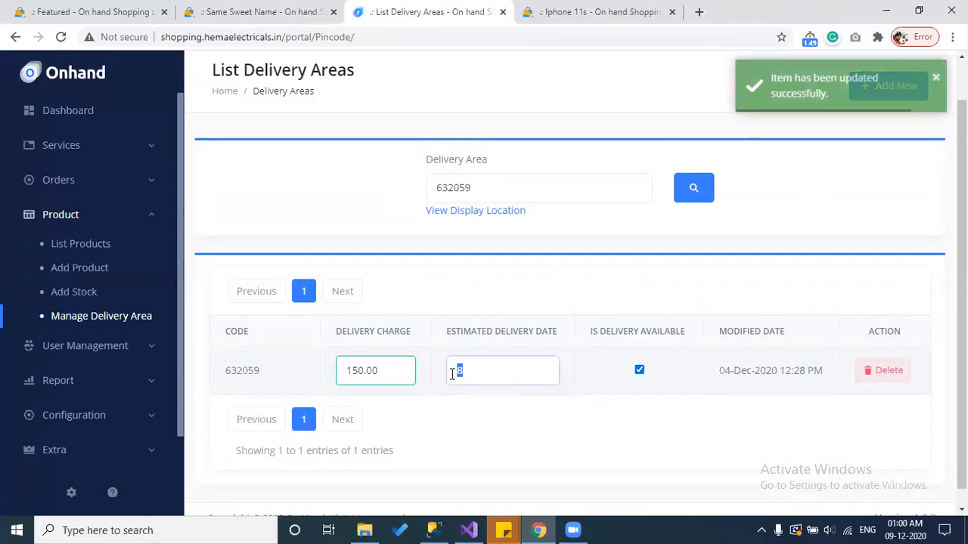
key("ctrl+Tab")
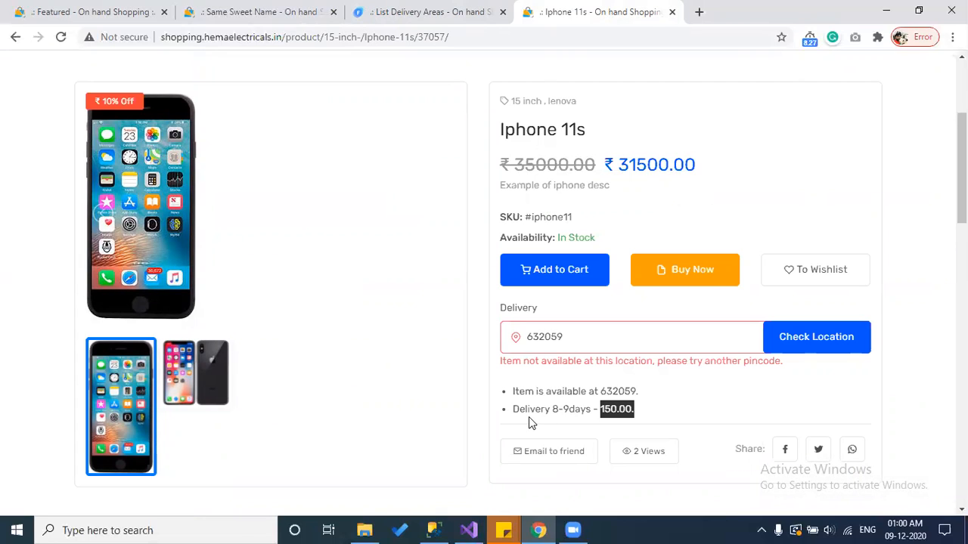
Step: Change 632059's delivery charge to 250.00 and recheck the pincode on the Iphone 11s page
left_click(469, 11)
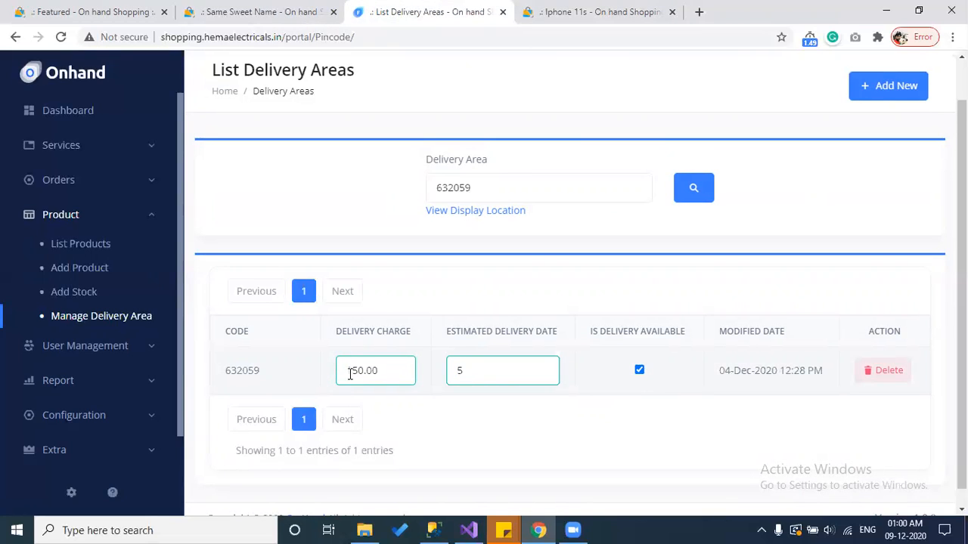
left_click_drag(354, 370, 342, 371)
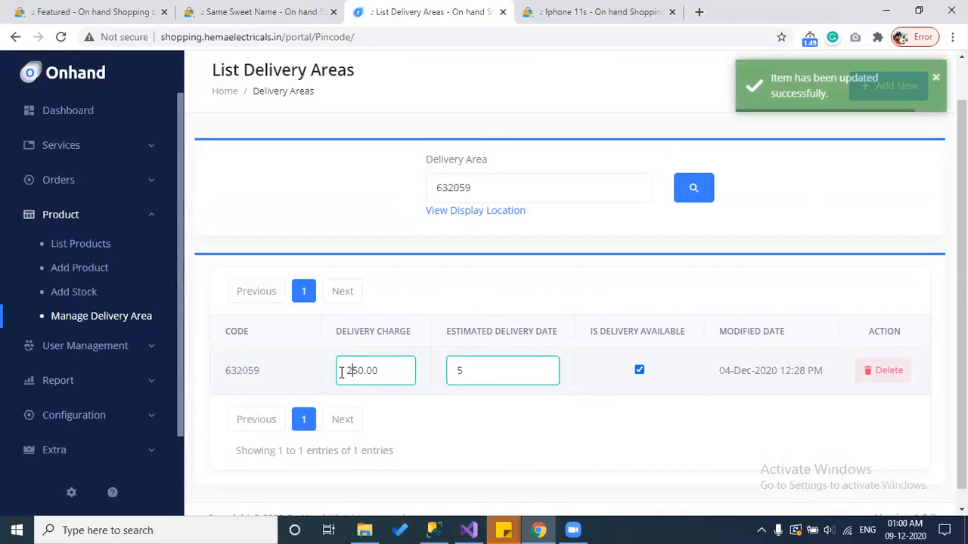
left_click(548, 13)
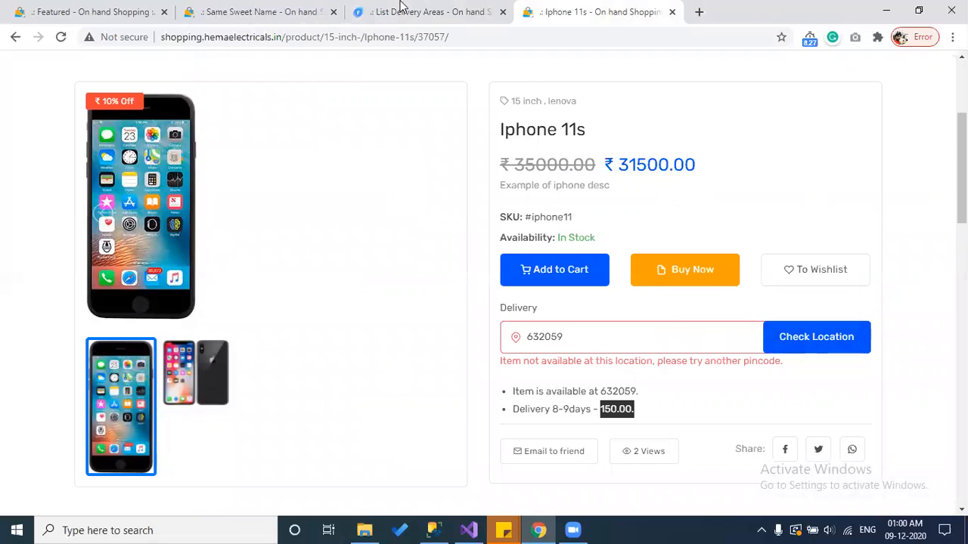
left_click(424, 12)
key("ctrl+Tab")
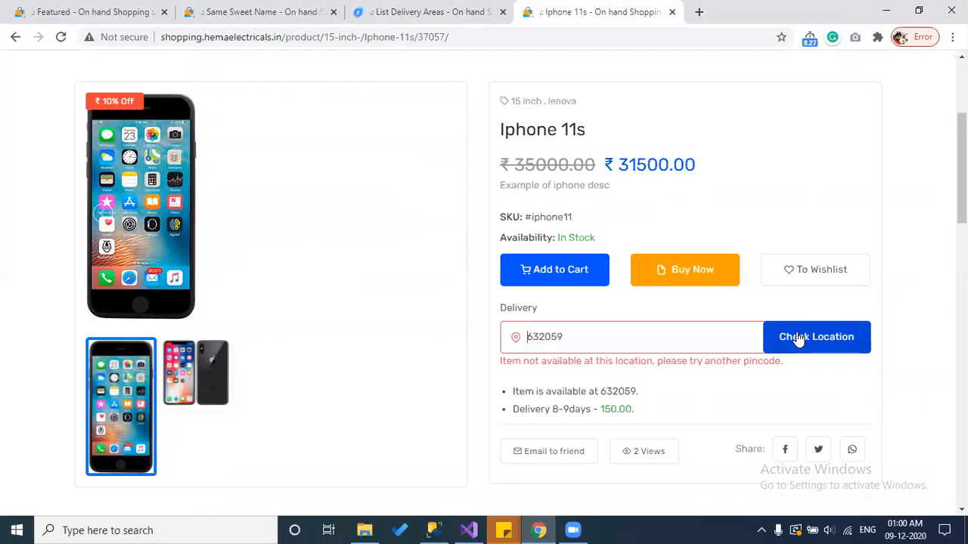
left_click(685, 340)
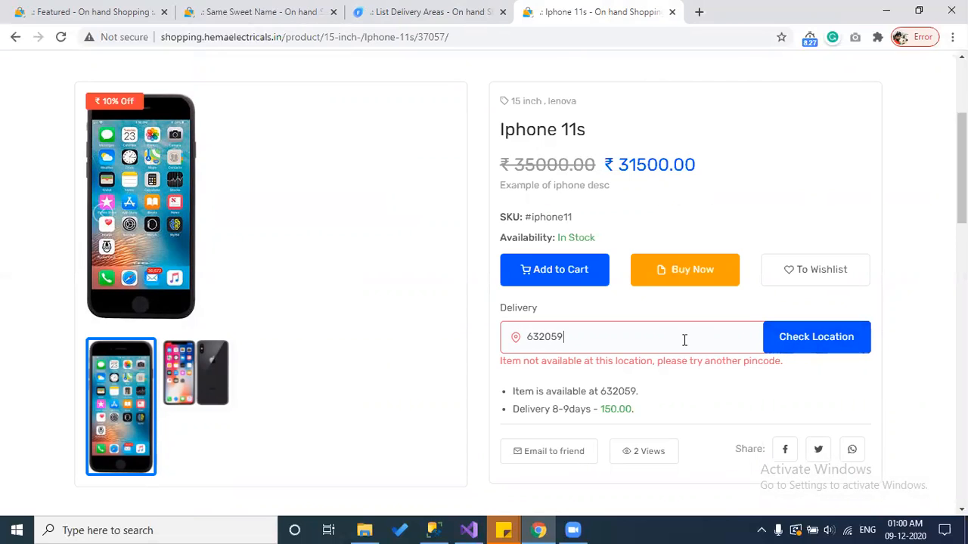
key("BackSpace")
key("BackSpace")
type("59")
left_click(797, 344)
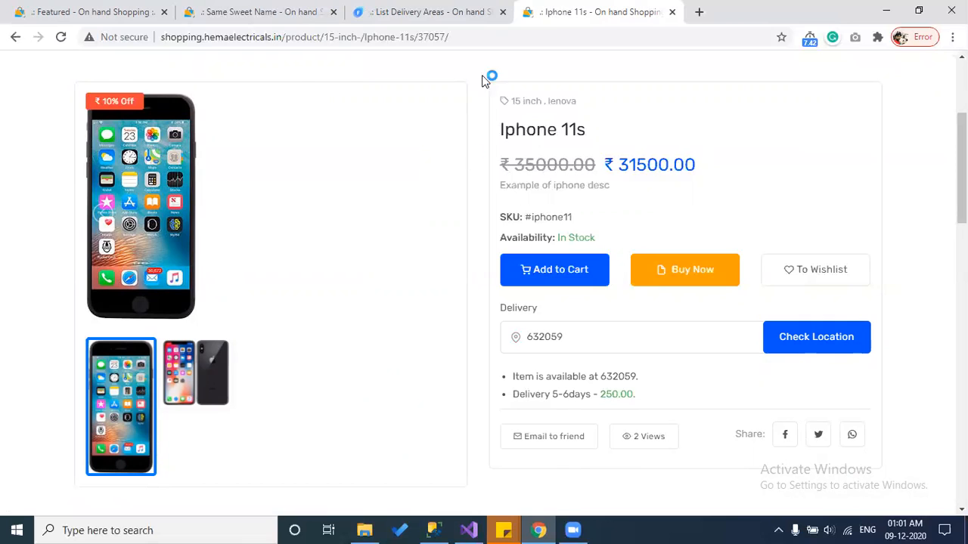
left_click(479, 9)
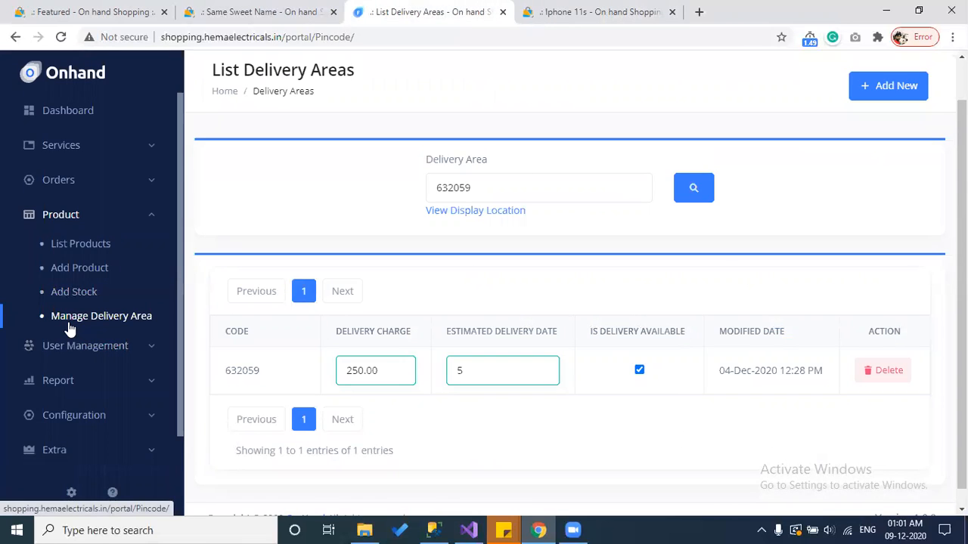
left_click(70, 348)
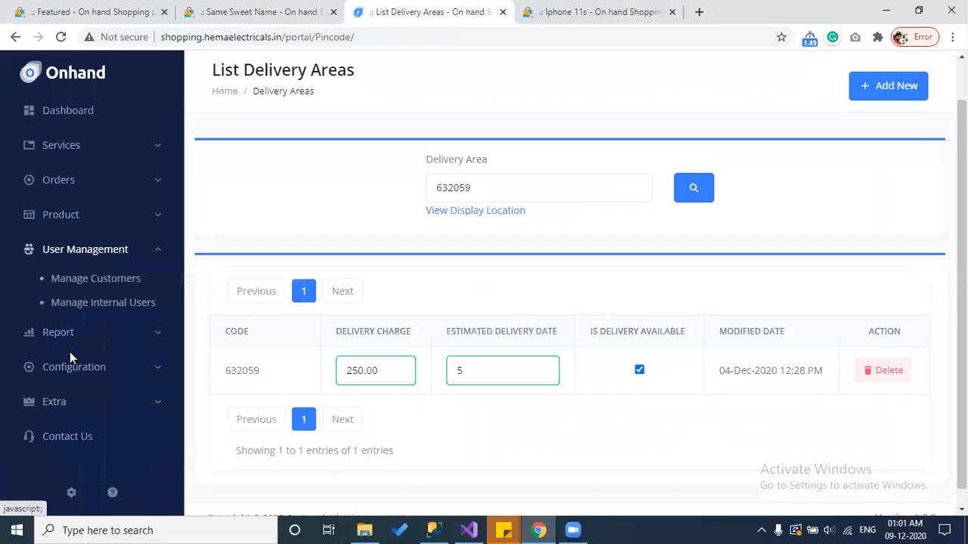
Step: Open Manage Customers, look over the blank Create User form, and go back
left_click(85, 281)
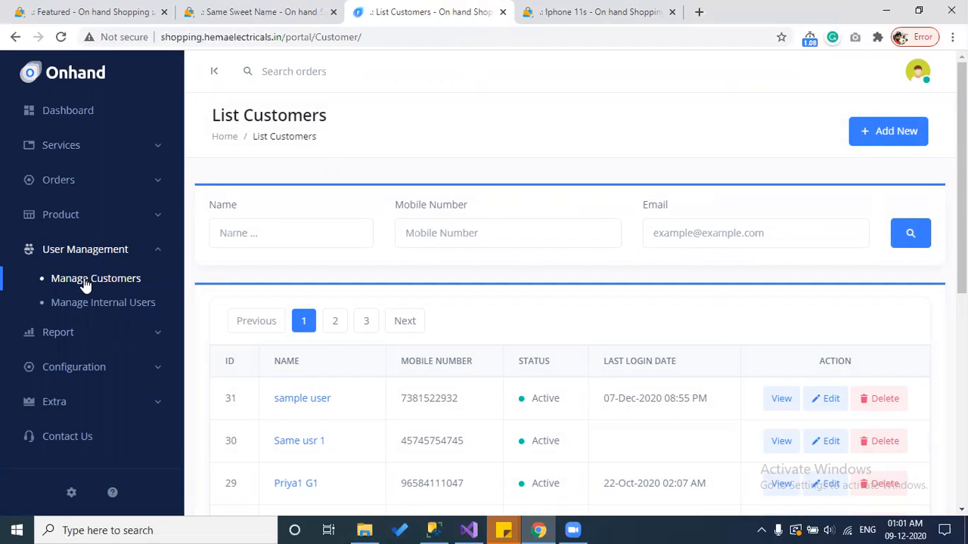
left_click(875, 147)
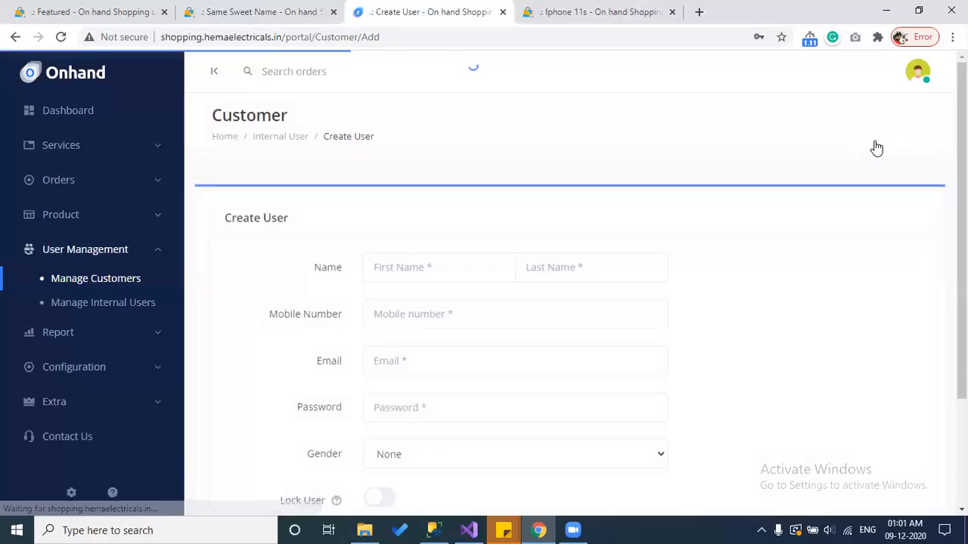
scroll(663, 266, "down", 2)
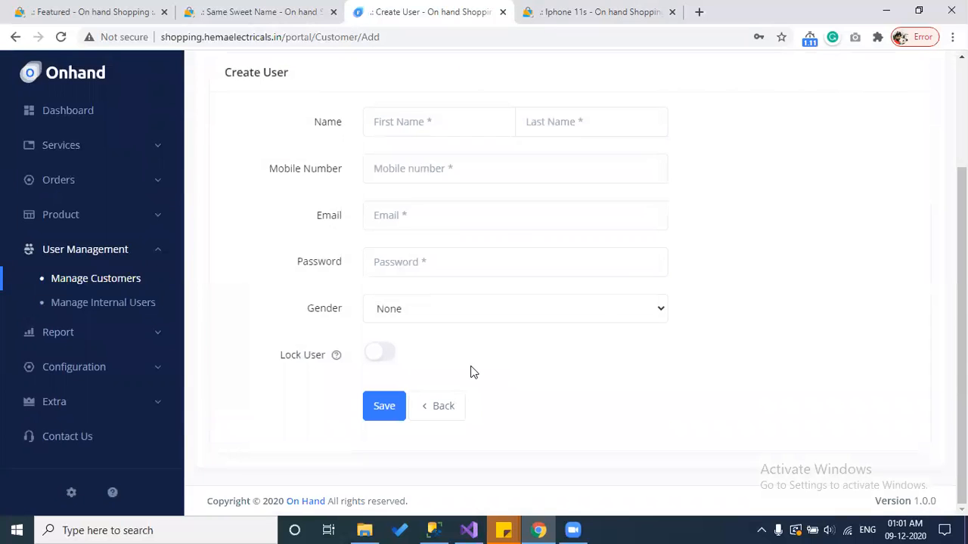
mouse_move(337, 363)
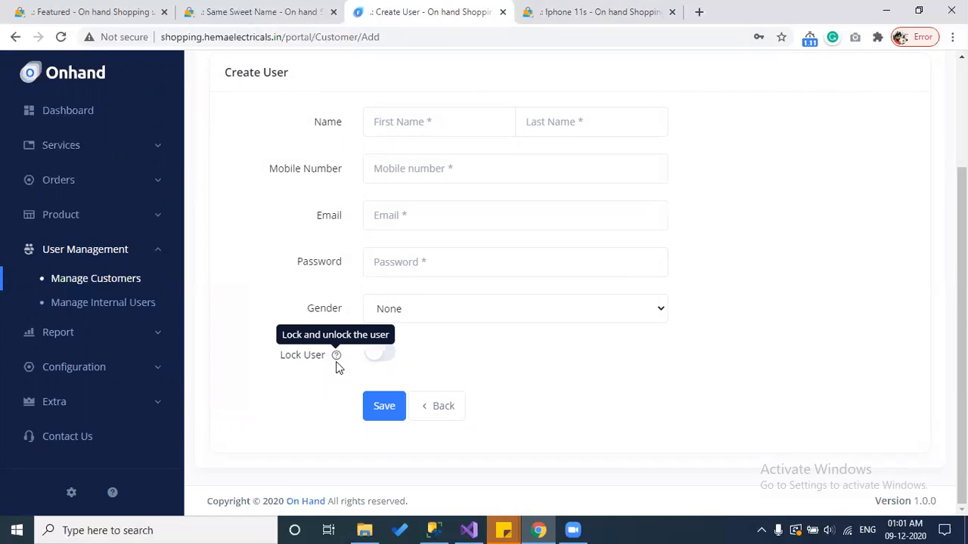
left_click(443, 404)
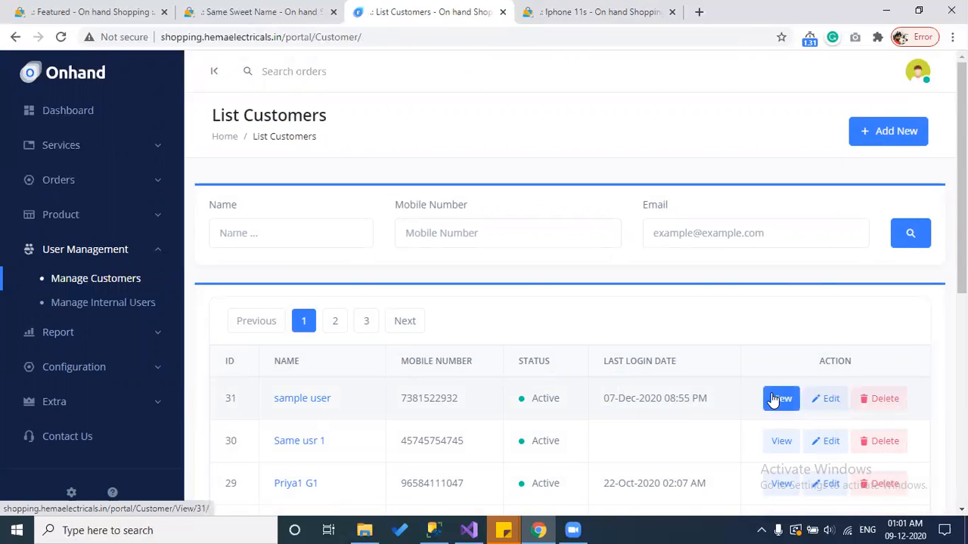
Step: Reopen the new-customer form, inspect its Email and Password fields, and return to the customer list
left_click(899, 142)
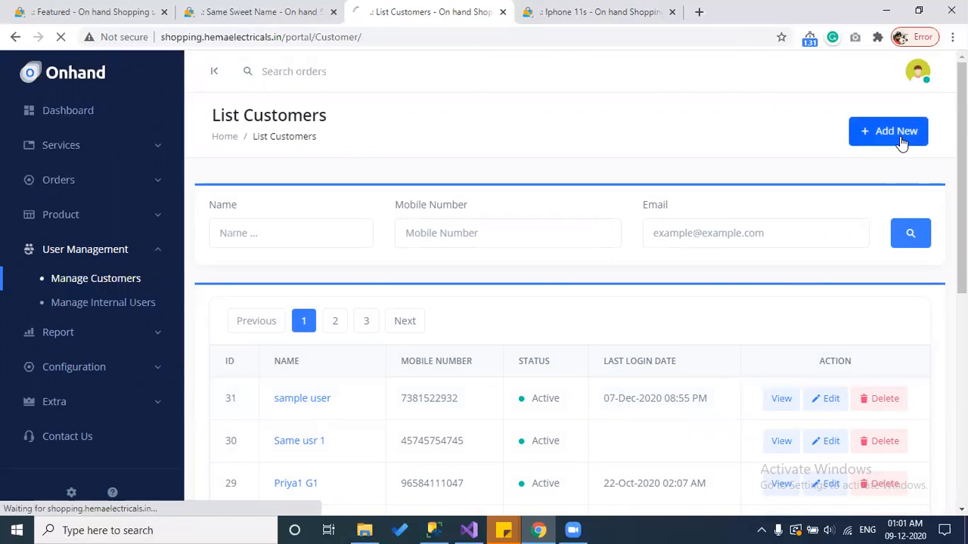
scroll(620, 234, "down", 1)
left_click(430, 288)
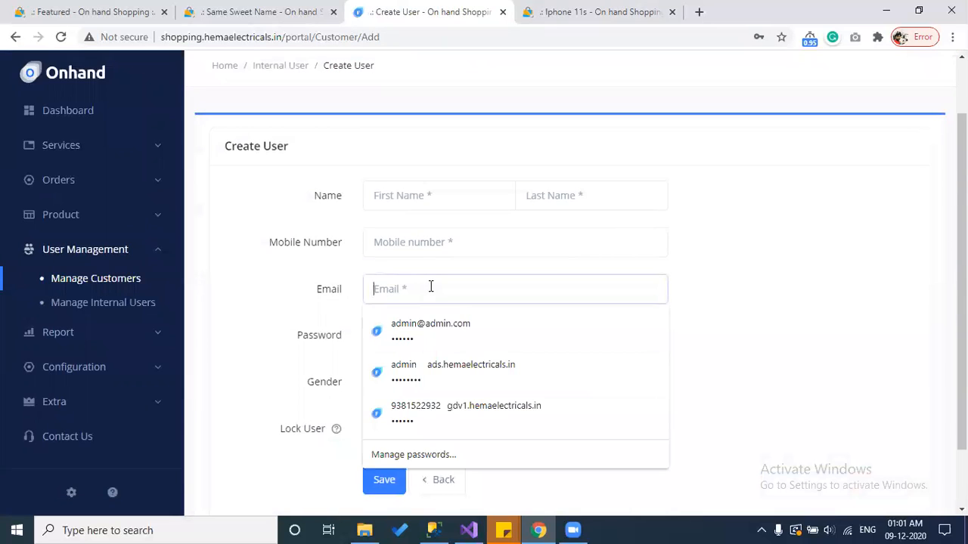
left_click_drag(346, 289, 304, 290)
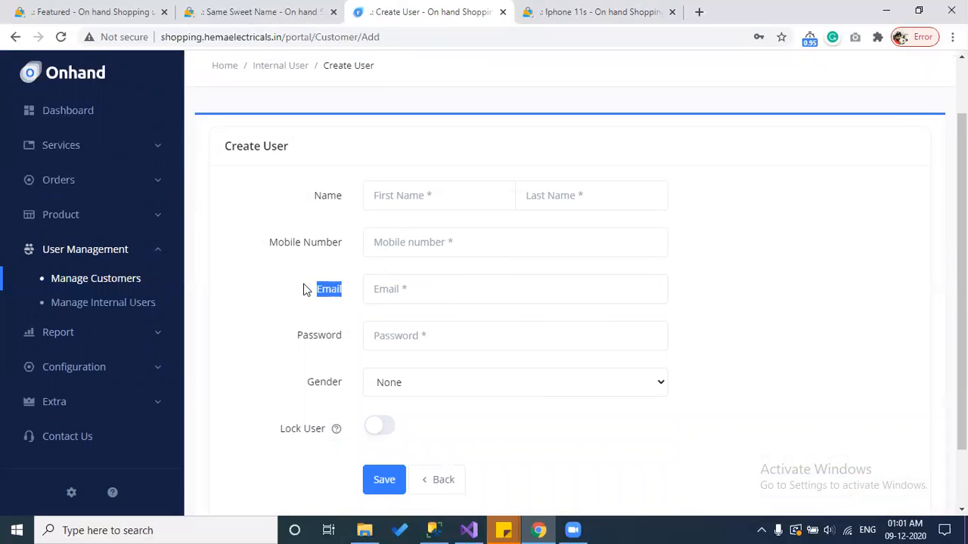
left_click_drag(345, 340, 296, 340)
left_click(139, 278)
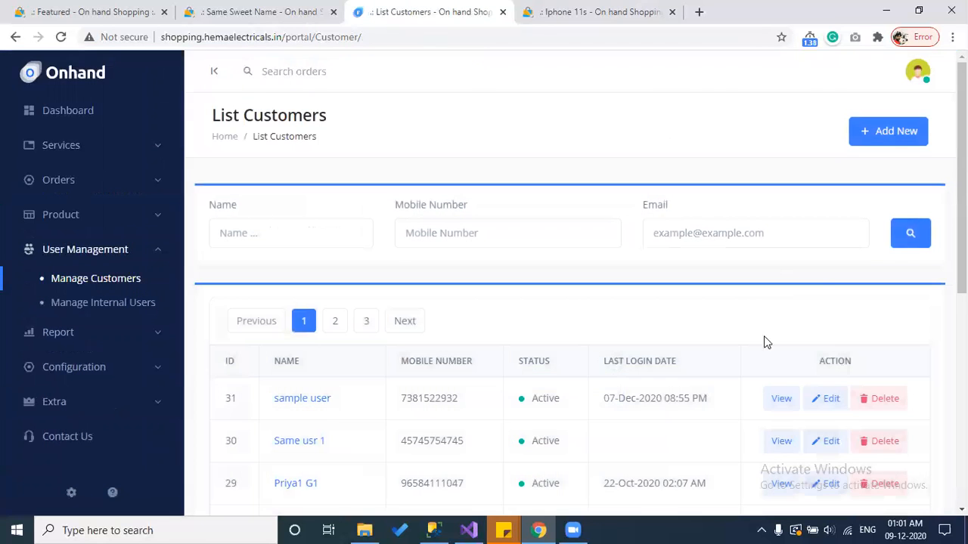
Step: Open customer 31's details and toggle its Lock User status
left_click(779, 399)
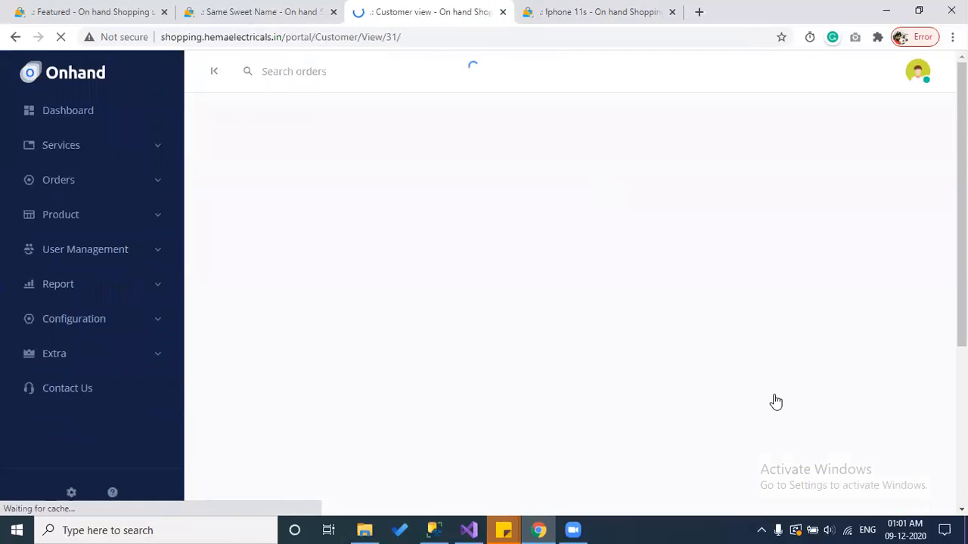
scroll(776, 400, "down", 2)
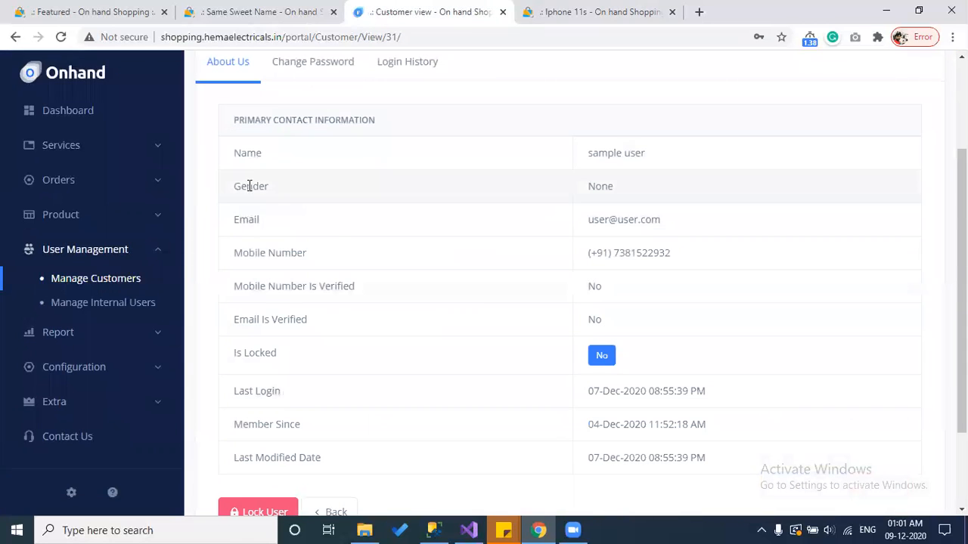
scroll(368, 218, "down", 2)
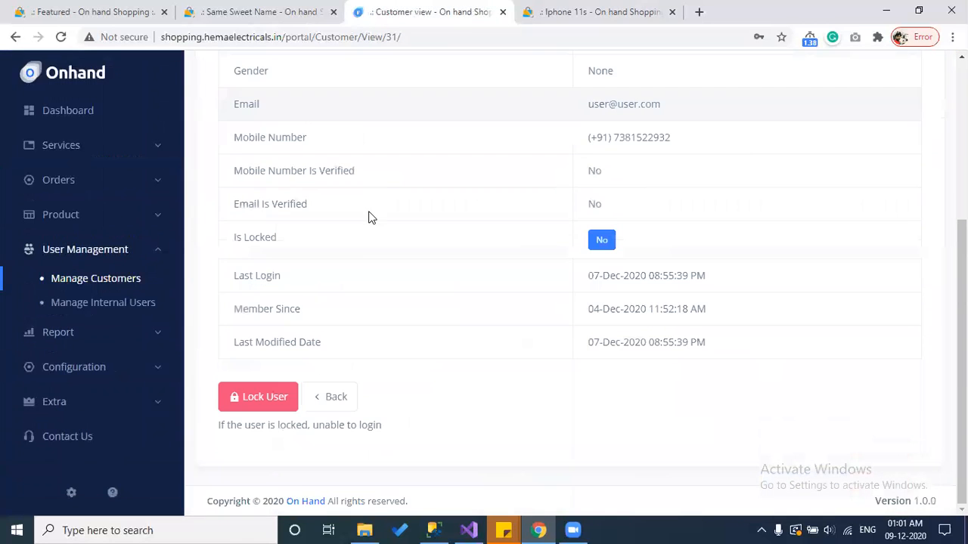
left_click(270, 398)
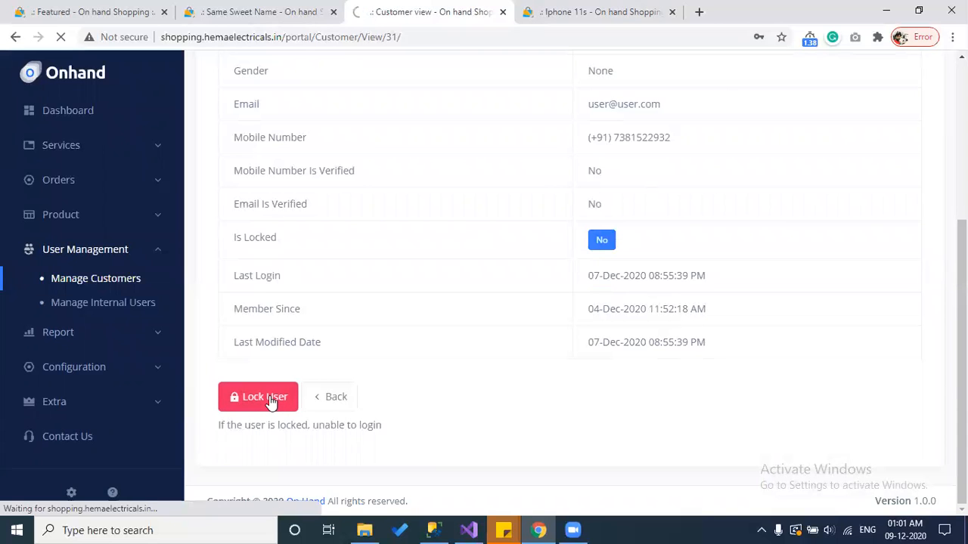
scroll(270, 403, "down", 3)
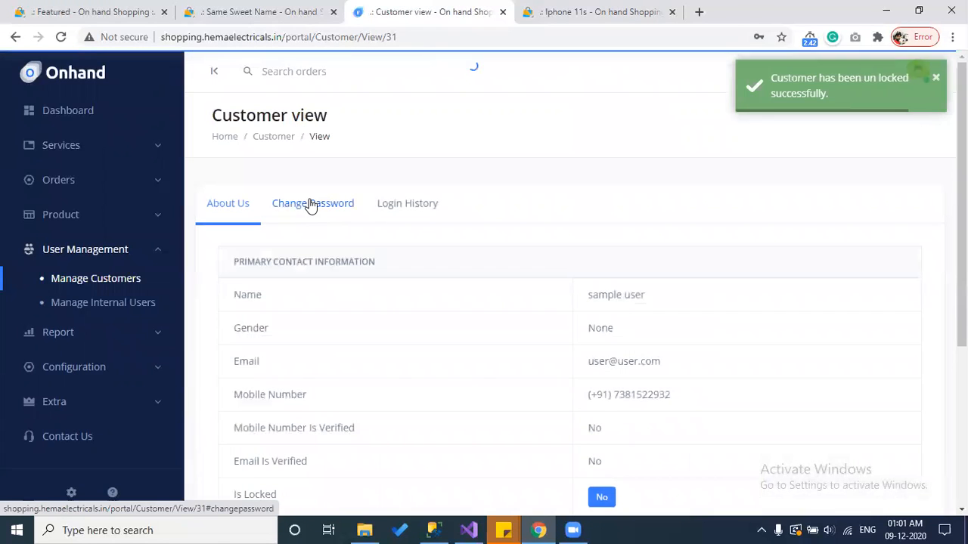
Step: View customer 31's Change Password form and Login History (Chrome, Desktop), then open Manage Internal Users
left_click(313, 207)
left_click(388, 275)
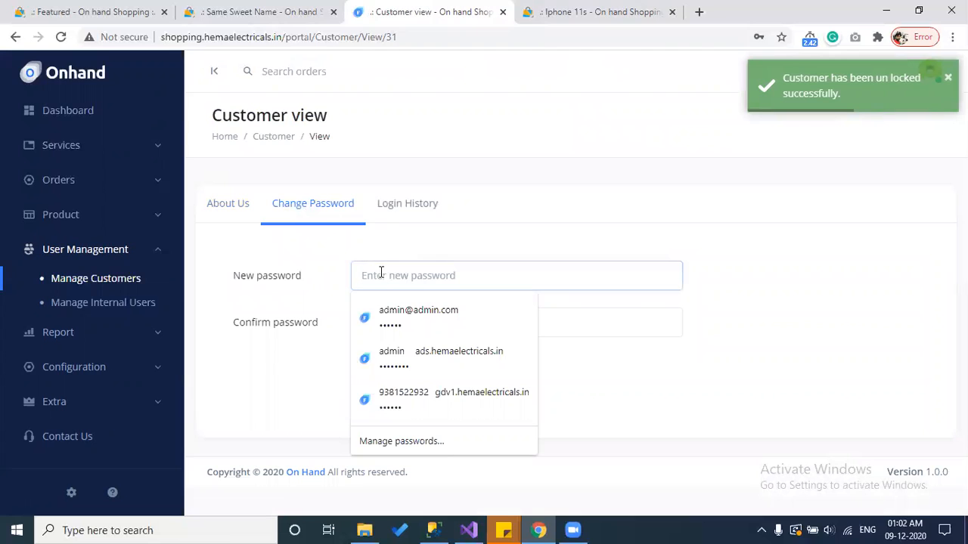
left_click(399, 205)
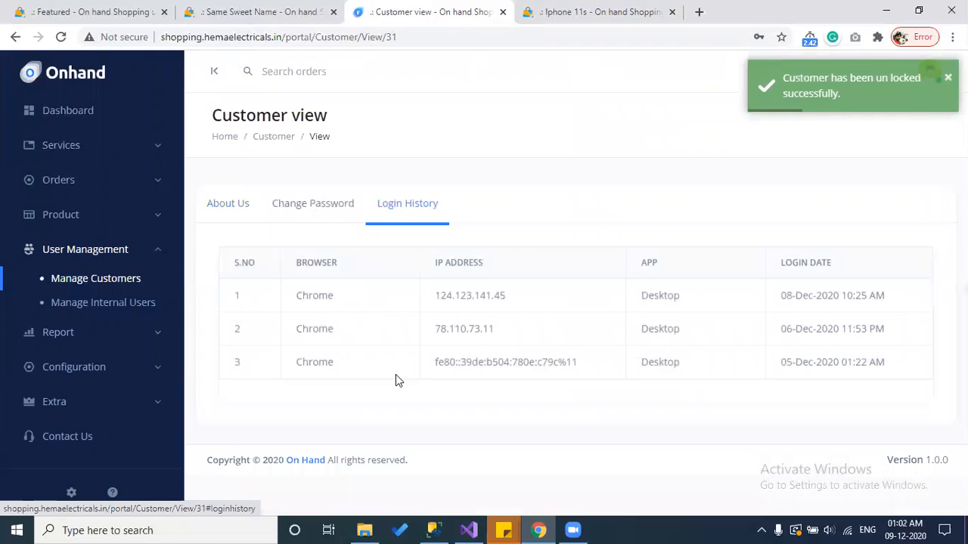
double_click(308, 296)
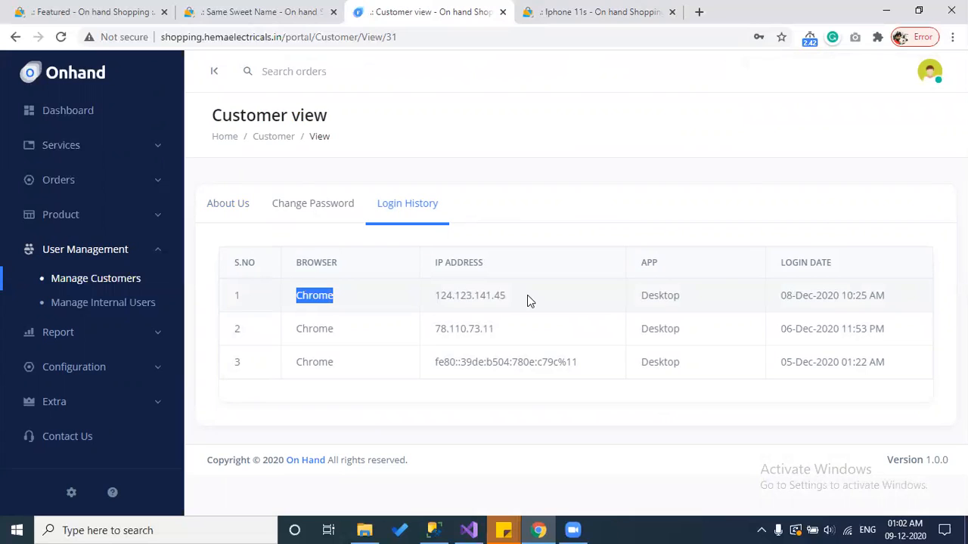
double_click(648, 295)
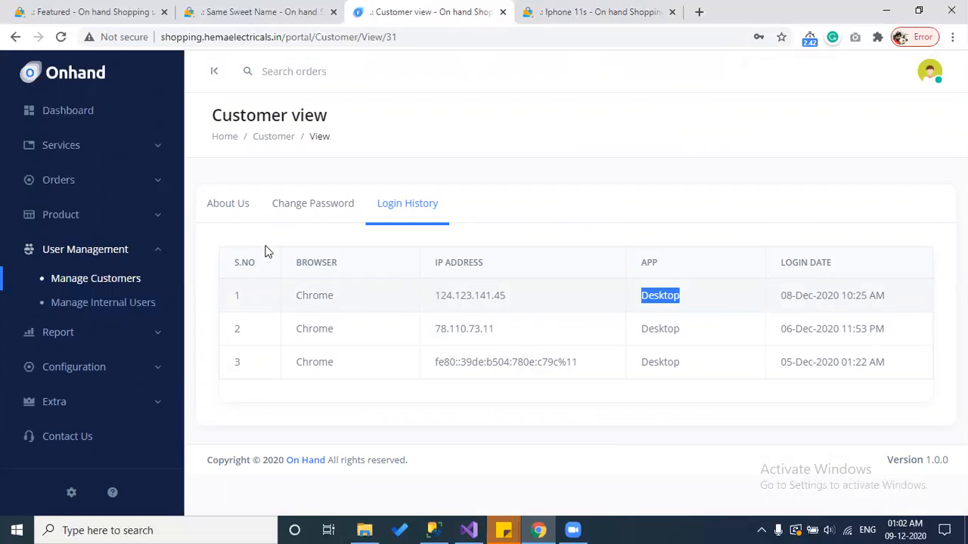
left_click(103, 306)
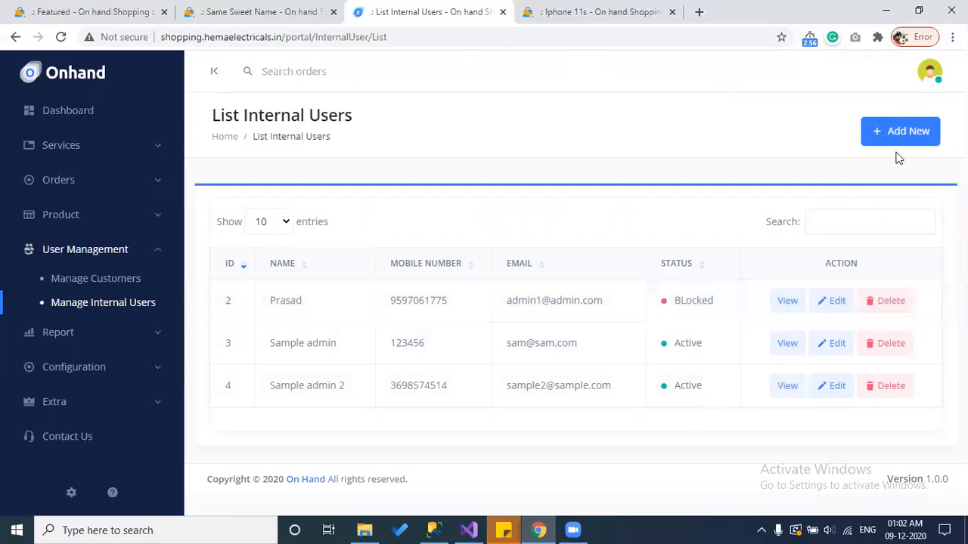
Step: Look over the Add Internal User form, leaving role Administrator and status Active, then go back
left_click(915, 134)
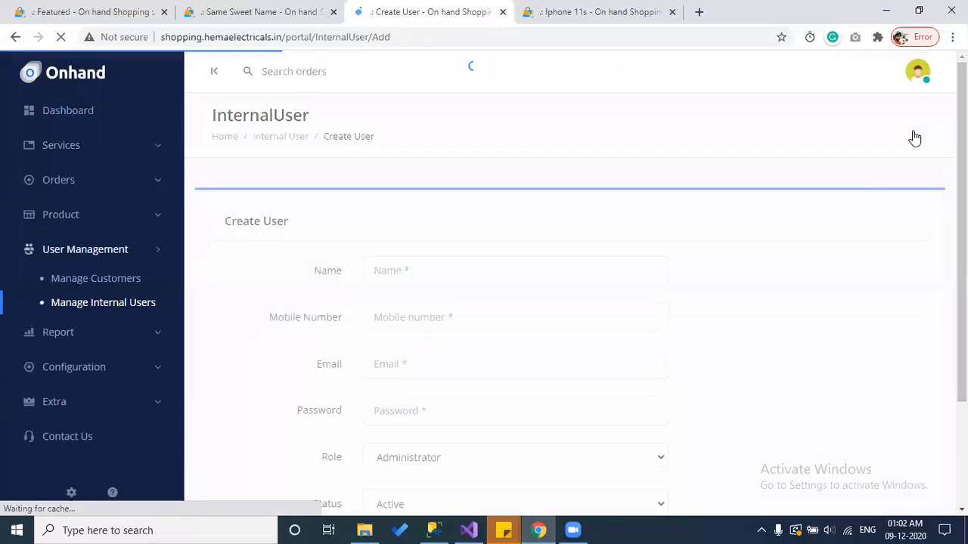
scroll(463, 262, "down", 1)
scroll(464, 263, "down", 2)
left_click(422, 221)
left_click(399, 276)
left_click(329, 240)
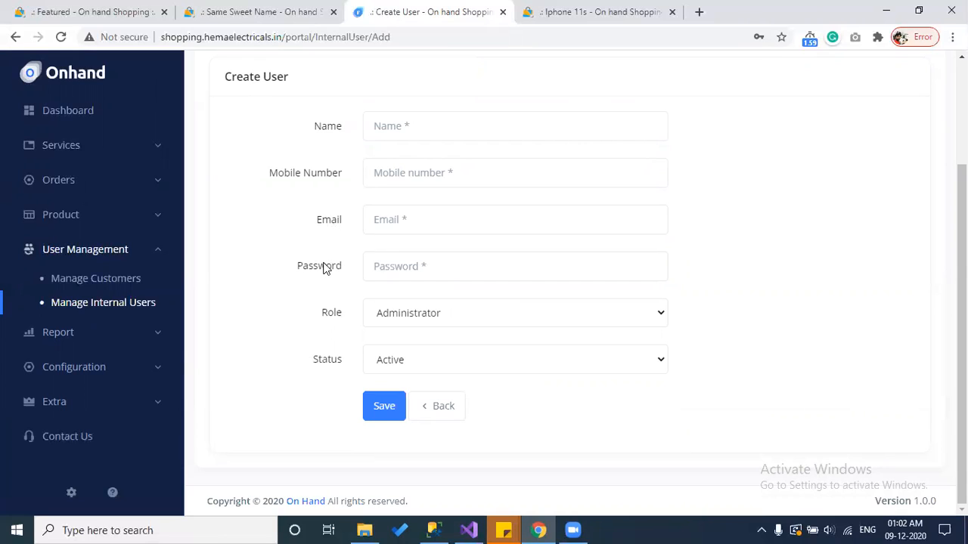
left_click(403, 316)
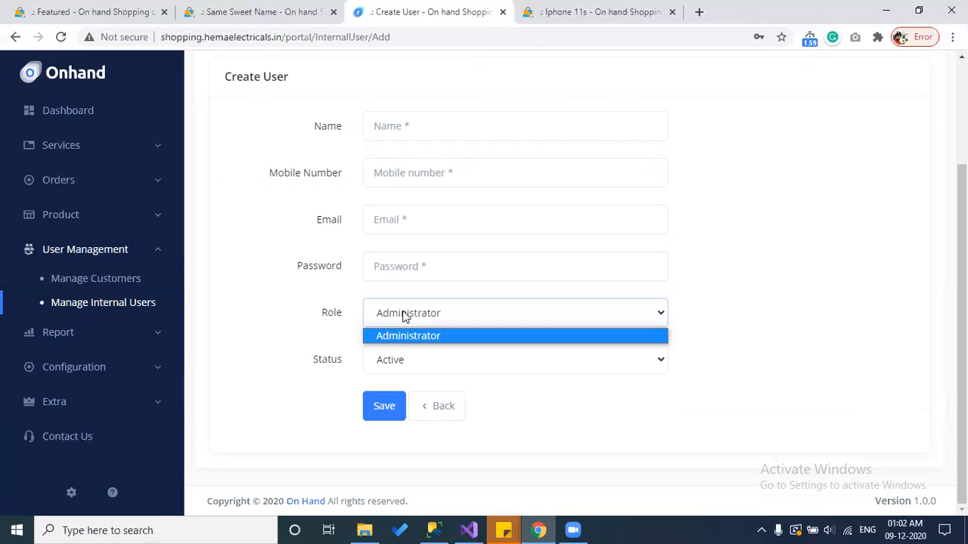
left_click(502, 446)
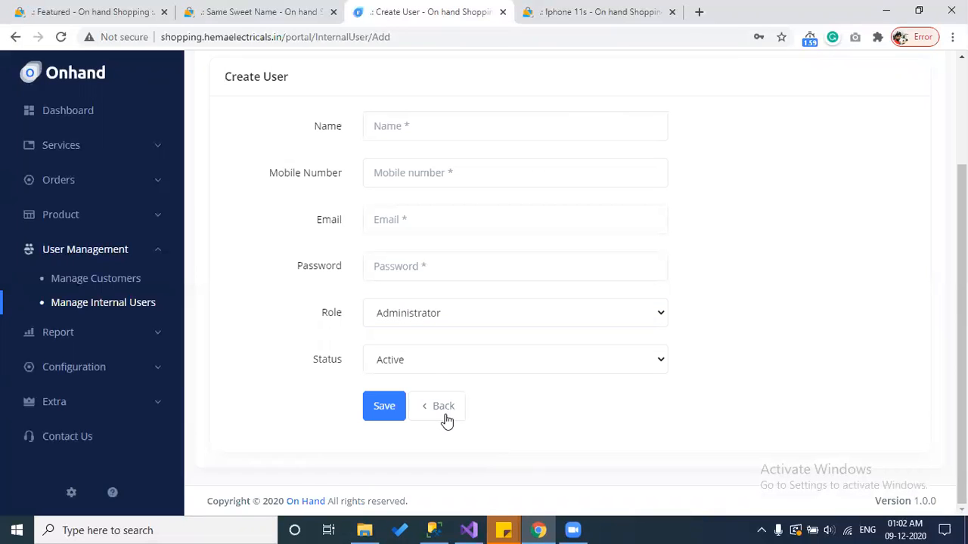
left_click(427, 362)
left_click(444, 457)
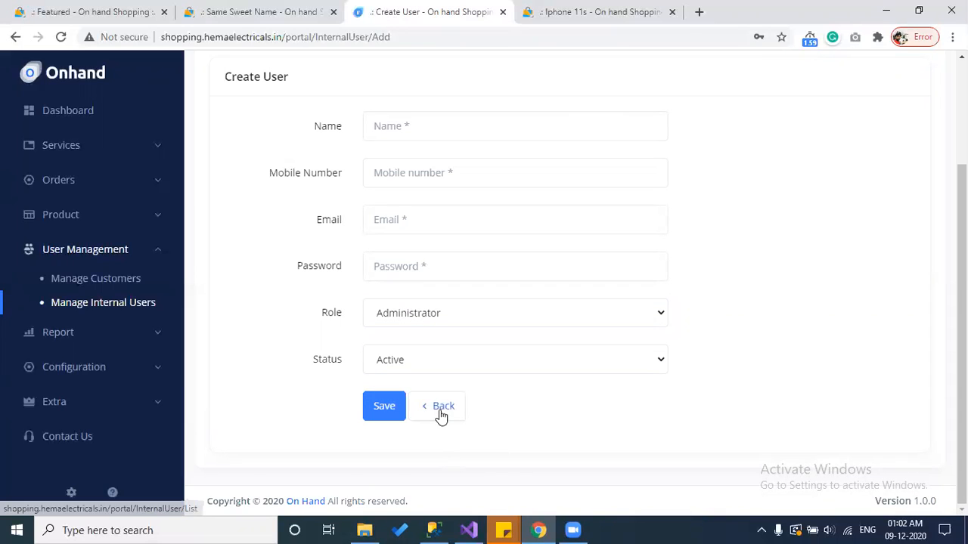
left_click(442, 414)
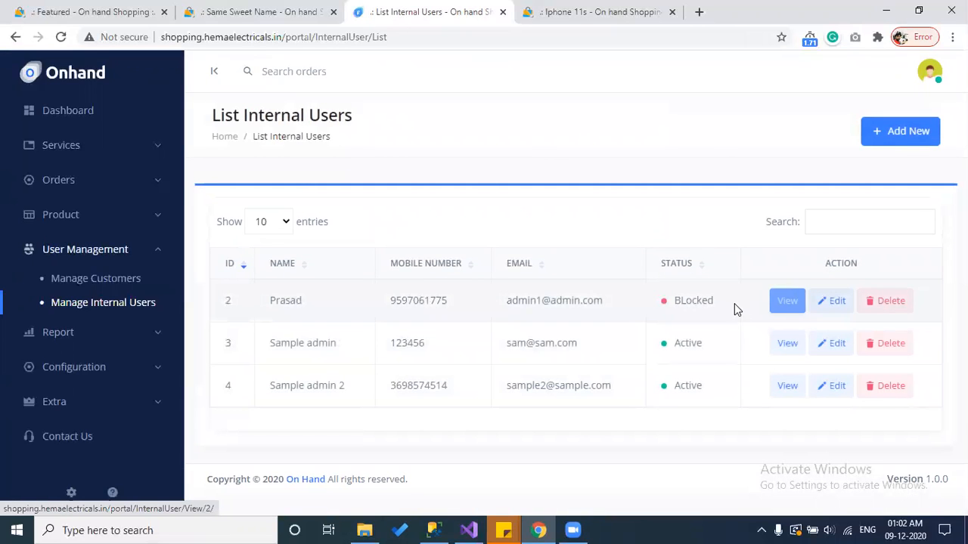
Step: Open blocked internal user 2's details and view its Change Password and Login History tabs
double_click(704, 300)
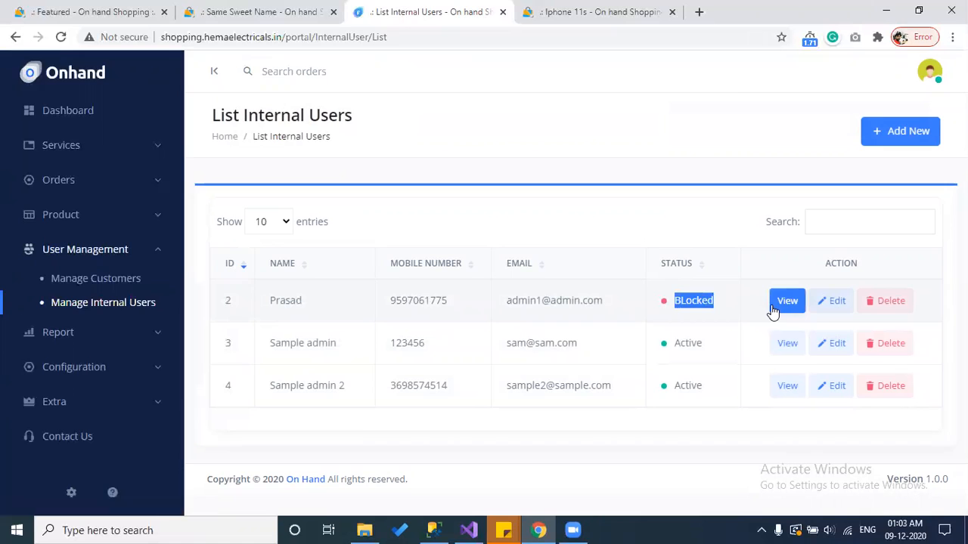
left_click(772, 310)
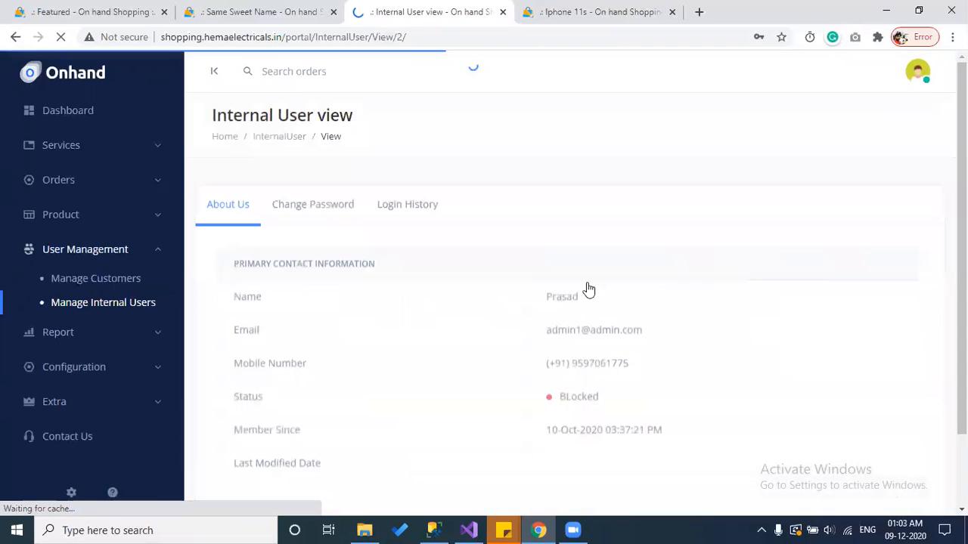
scroll(499, 295, "down", 2)
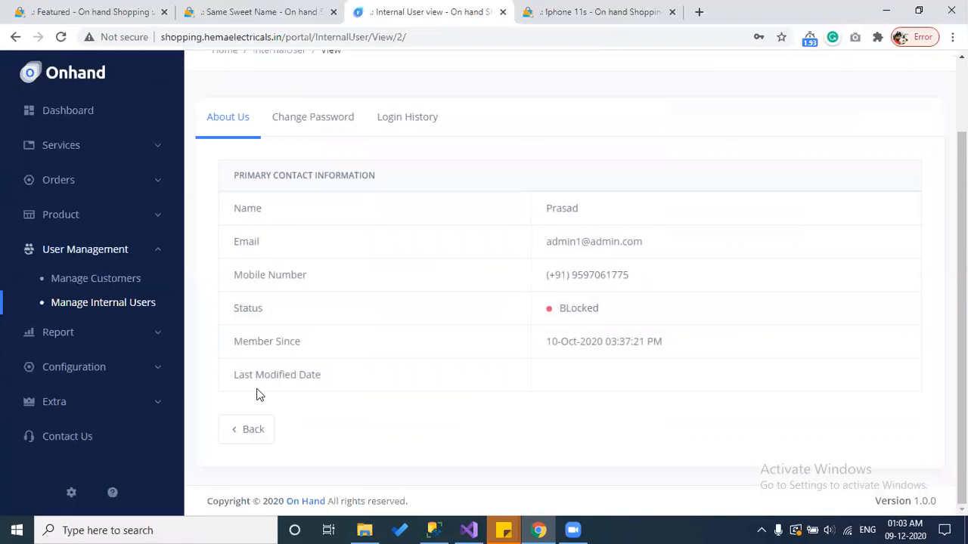
scroll(307, 213, "up", 1)
left_click(313, 200)
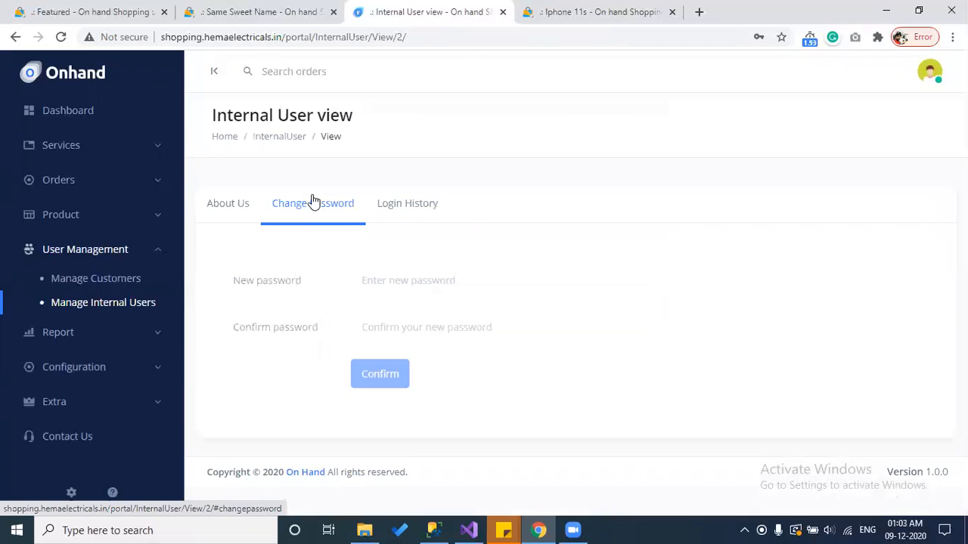
left_click(424, 209)
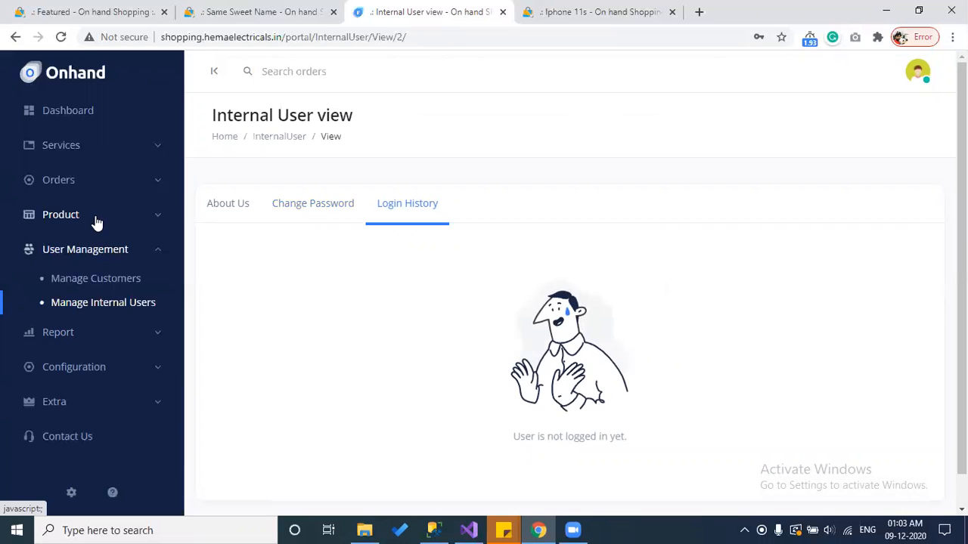
Step: Open Orders > Manage Orders, scroll the order list, and open the Search Order Number dropdown
left_click(95, 188)
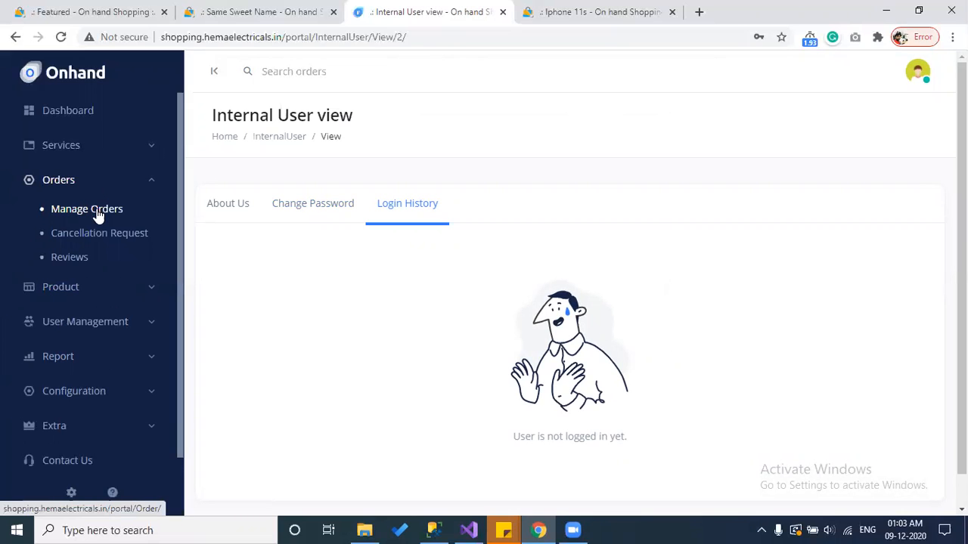
left_click(97, 216)
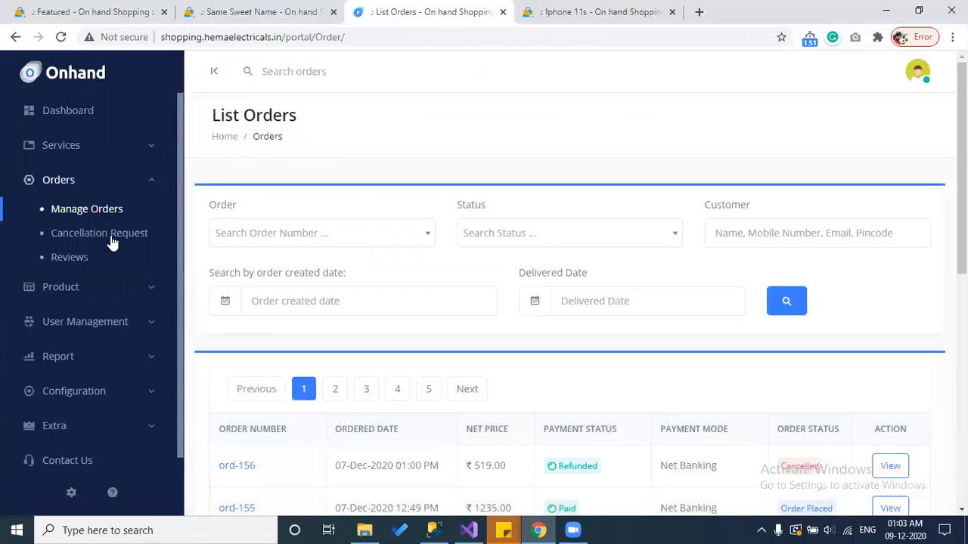
scroll(323, 180, "down", 2)
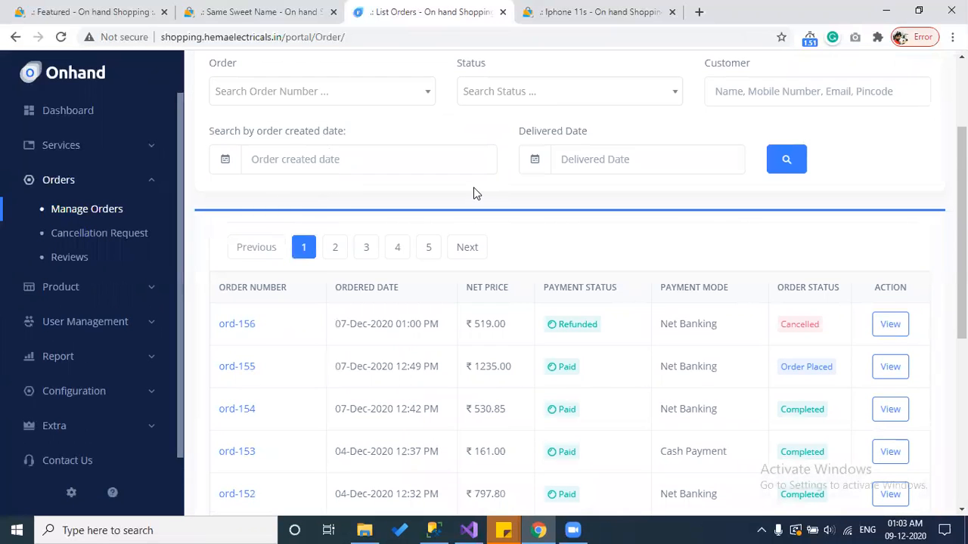
scroll(473, 193, "up", 1)
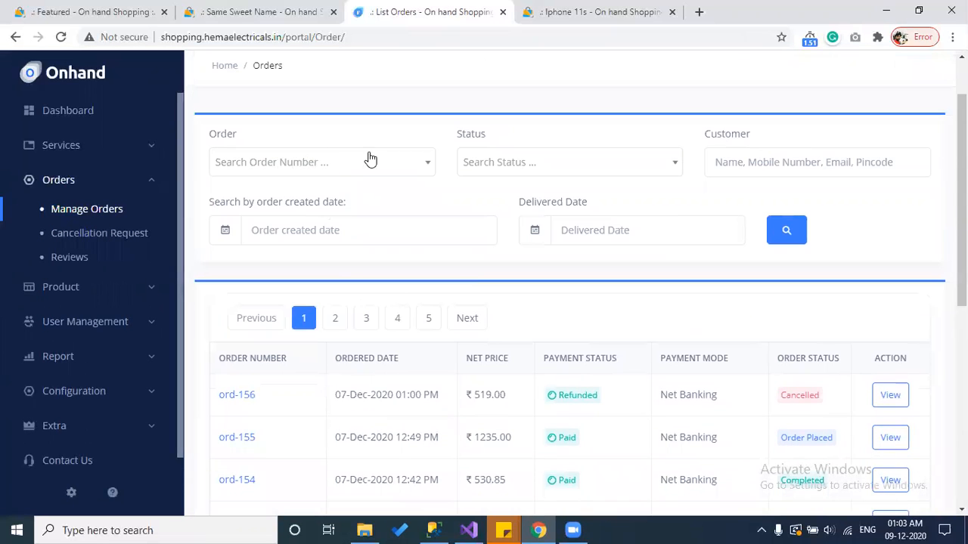
scroll(852, 264, "down", 6)
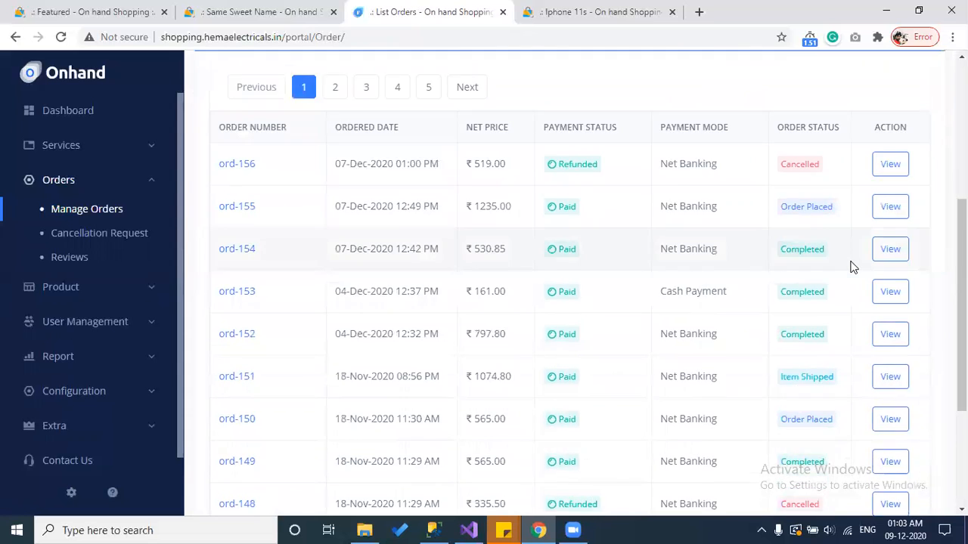
scroll(852, 266, "up", 7)
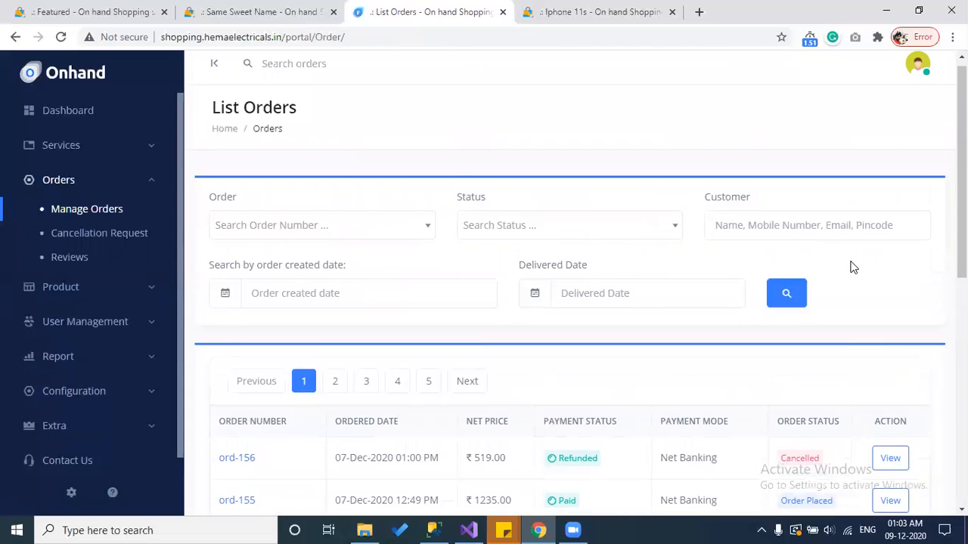
left_click(258, 230)
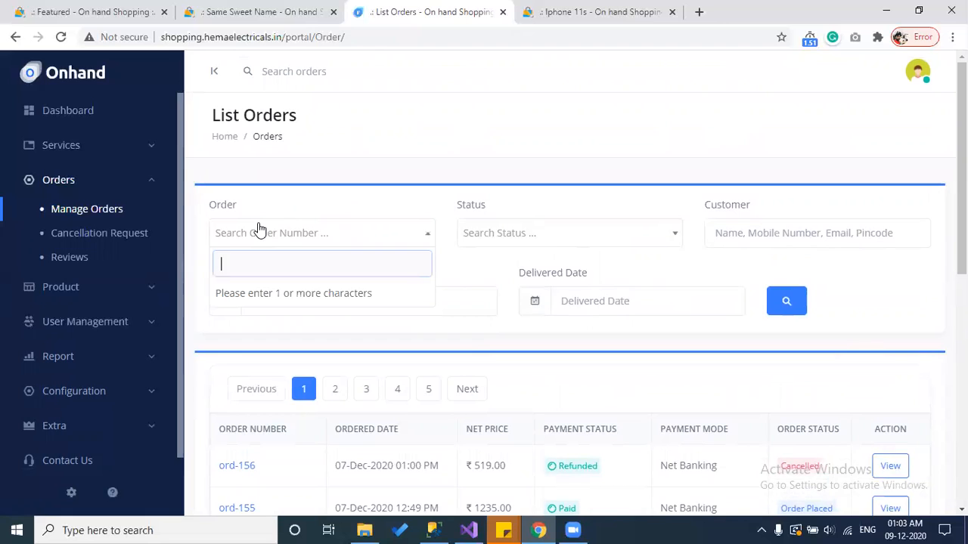
scroll(259, 230, "down", 1)
type("15")
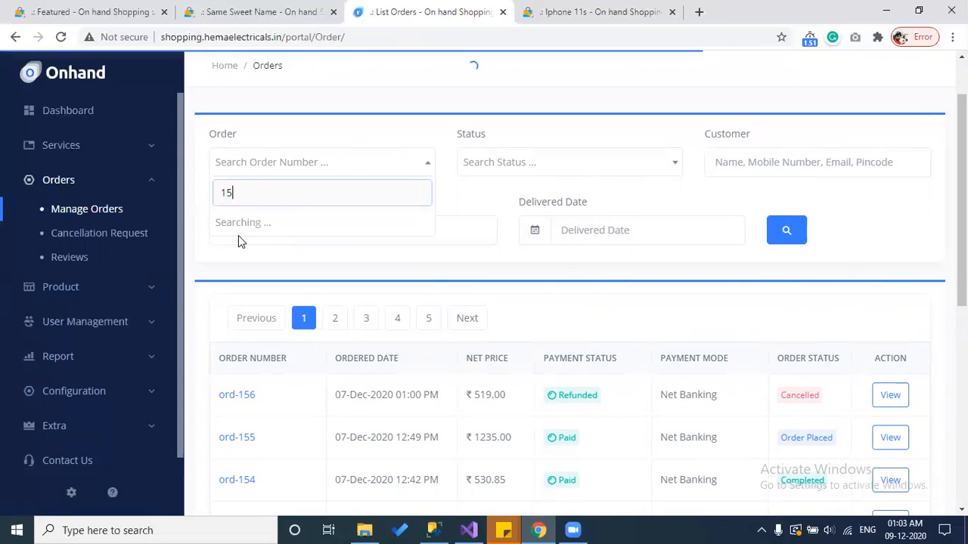
type("5")
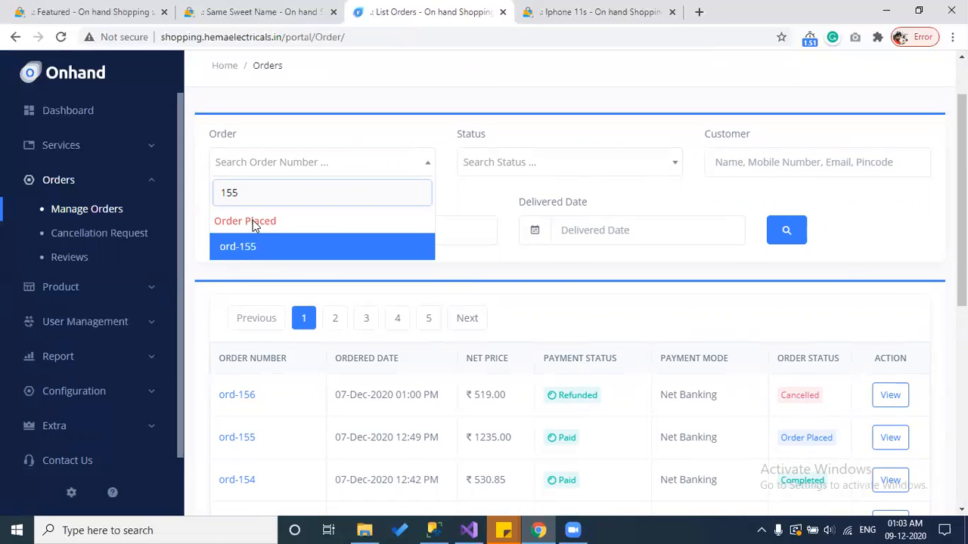
left_click(490, 256)
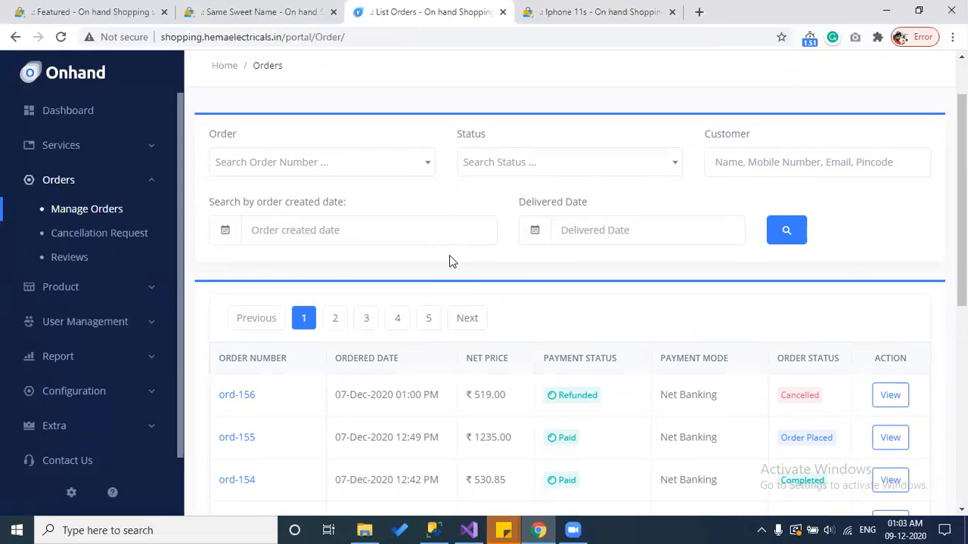
scroll(449, 261, "up", 1)
left_click(303, 69)
type("1")
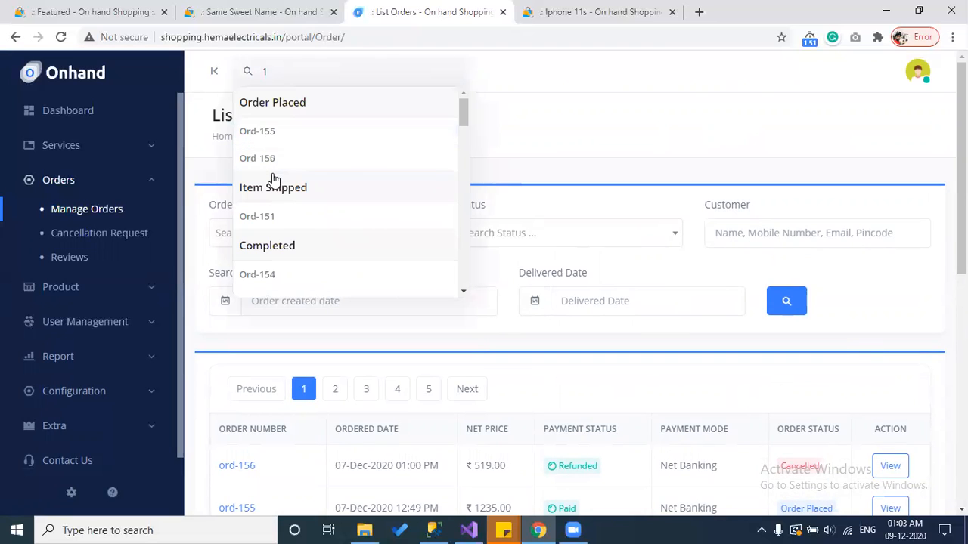
scroll(274, 179, "down", 10)
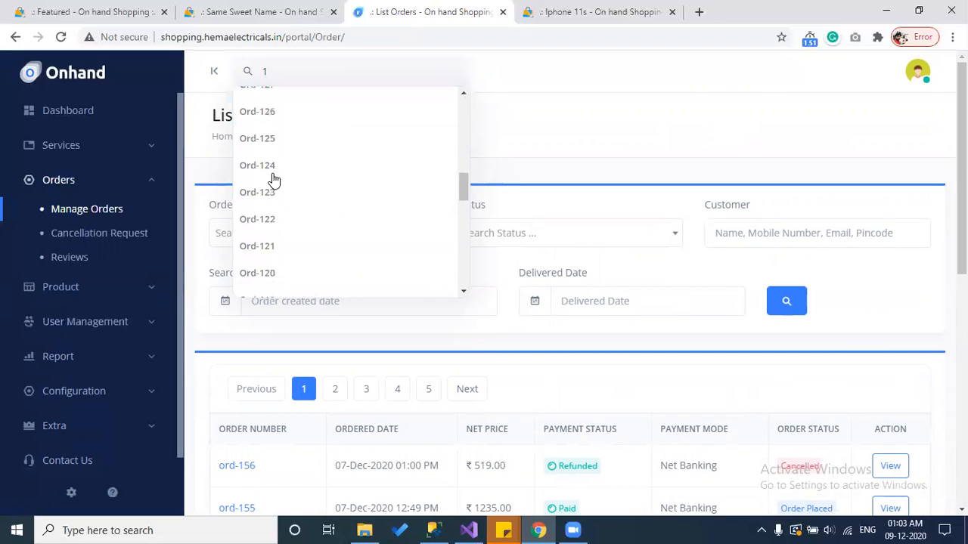
left_click(594, 143)
left_click(295, 73)
scroll(404, 219, "down", 2)
left_click(566, 159)
scroll(525, 242, "down", 1)
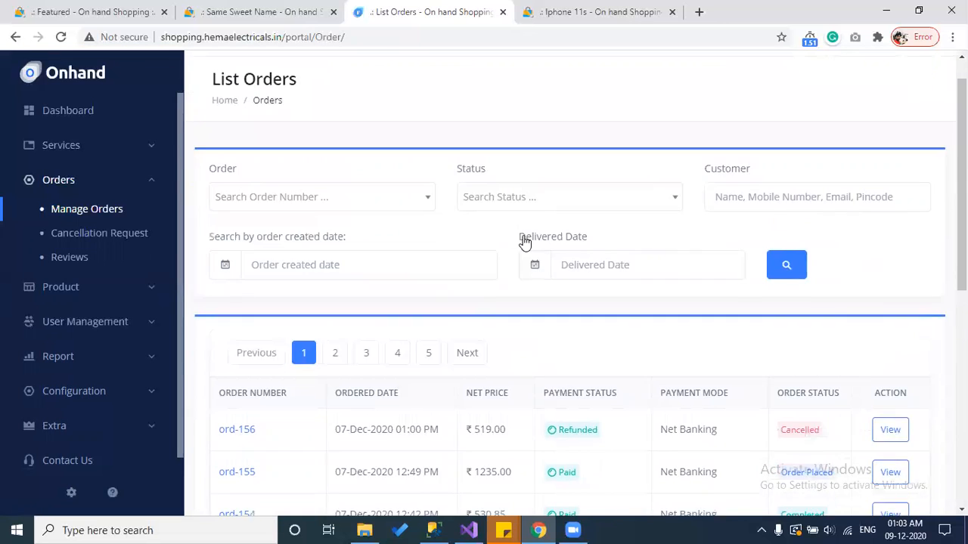
scroll(525, 242, "down", 4)
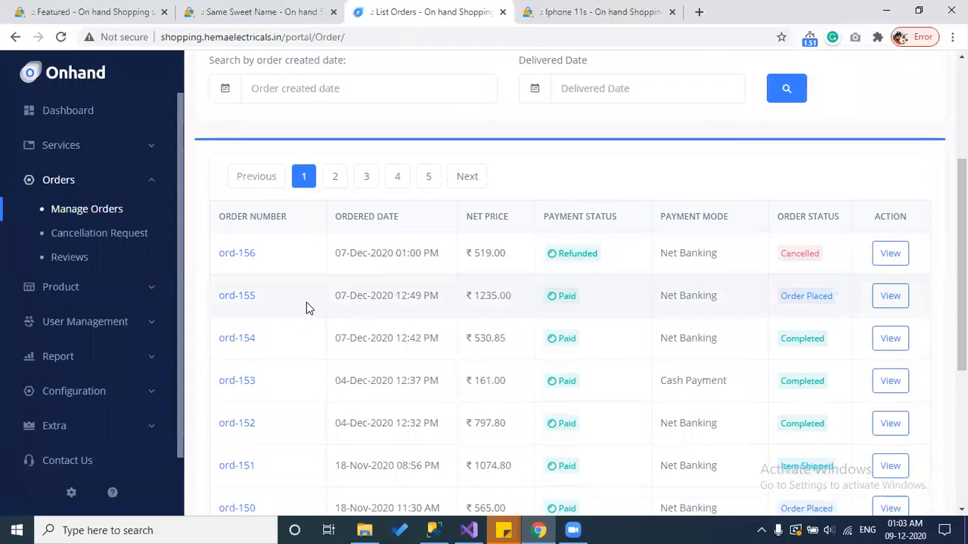
scroll(514, 323, "up", 3)
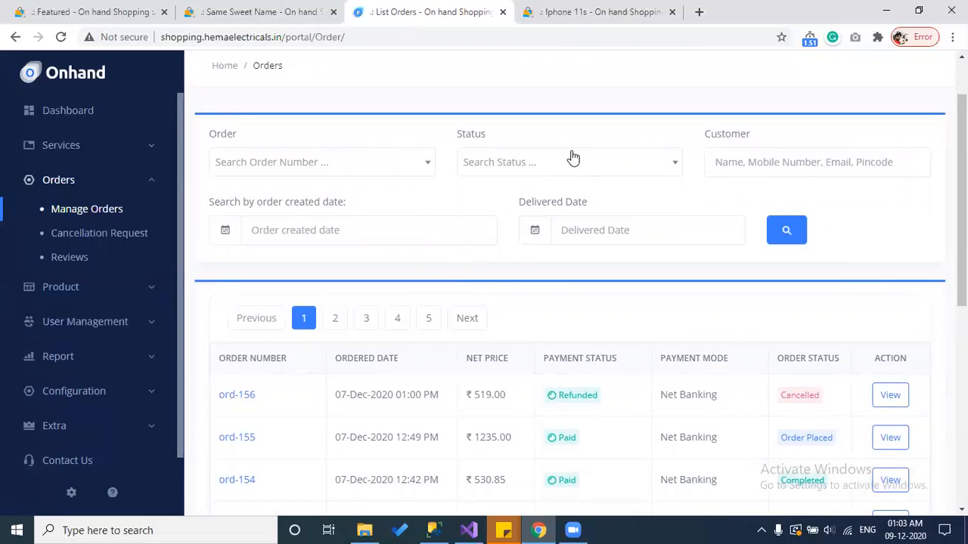
left_click(573, 159)
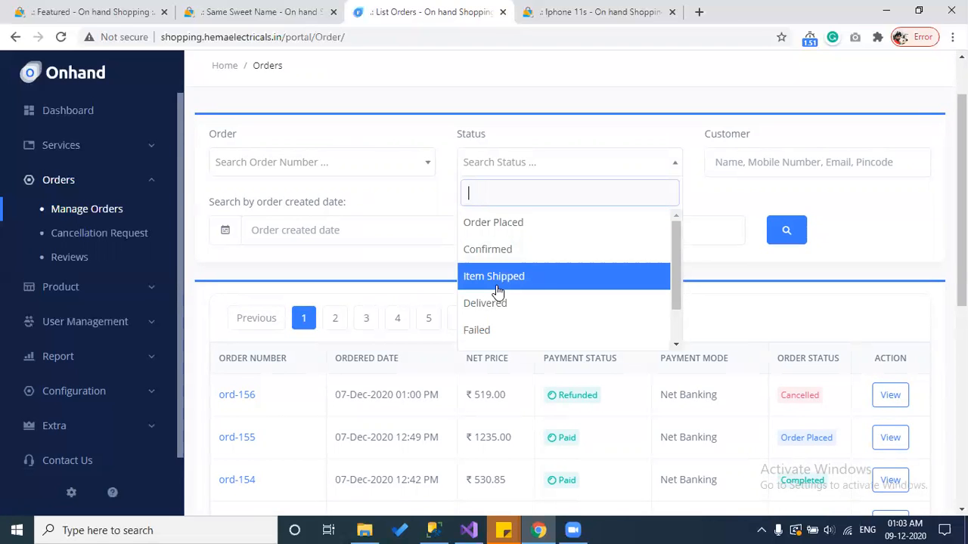
scroll(498, 291, "down", 1)
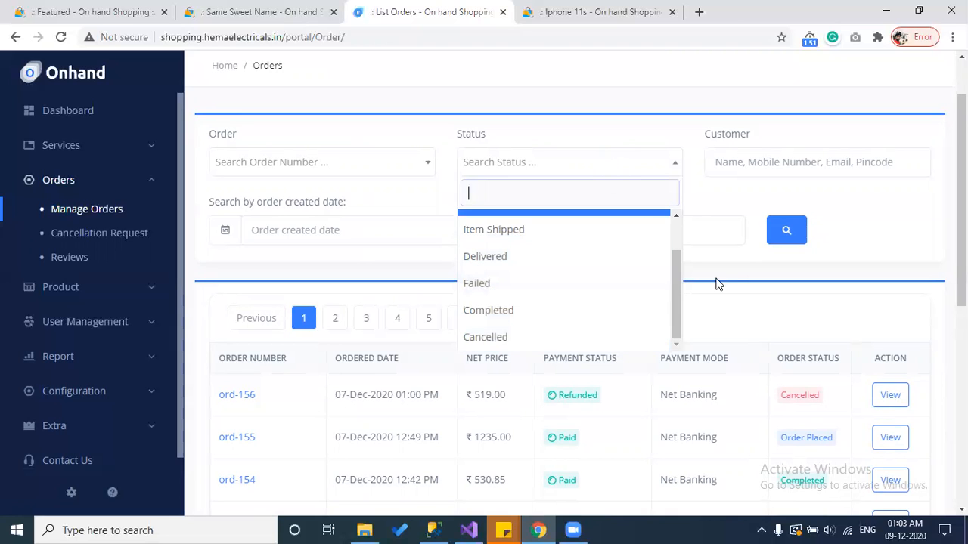
left_click(742, 265)
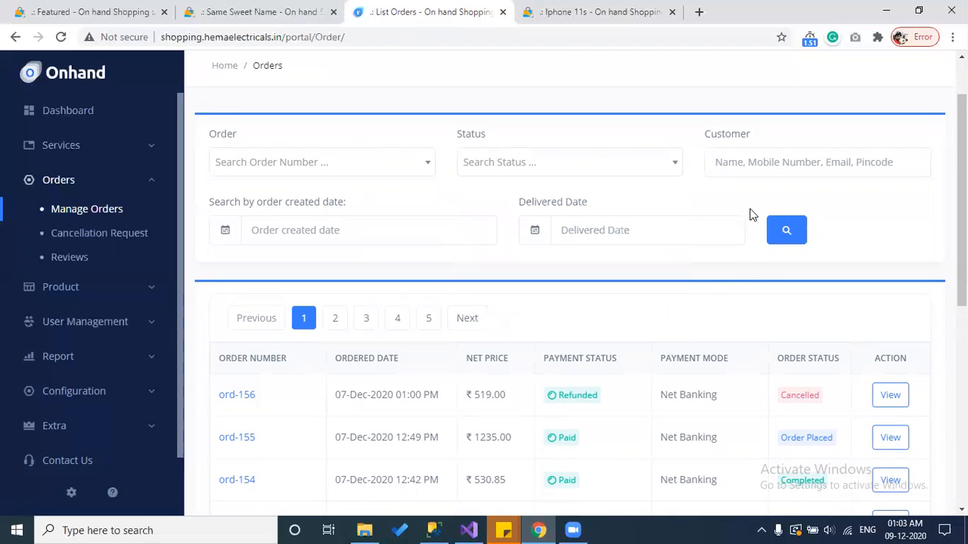
left_click(741, 160)
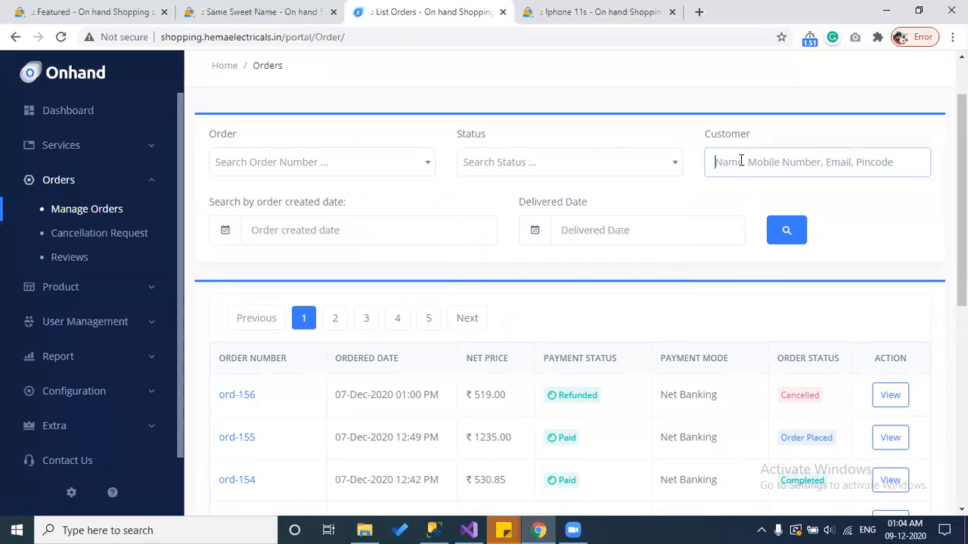
Step: Filter orders by created date 08/Dec/2020 to 09/Dec/2020
left_click(328, 232)
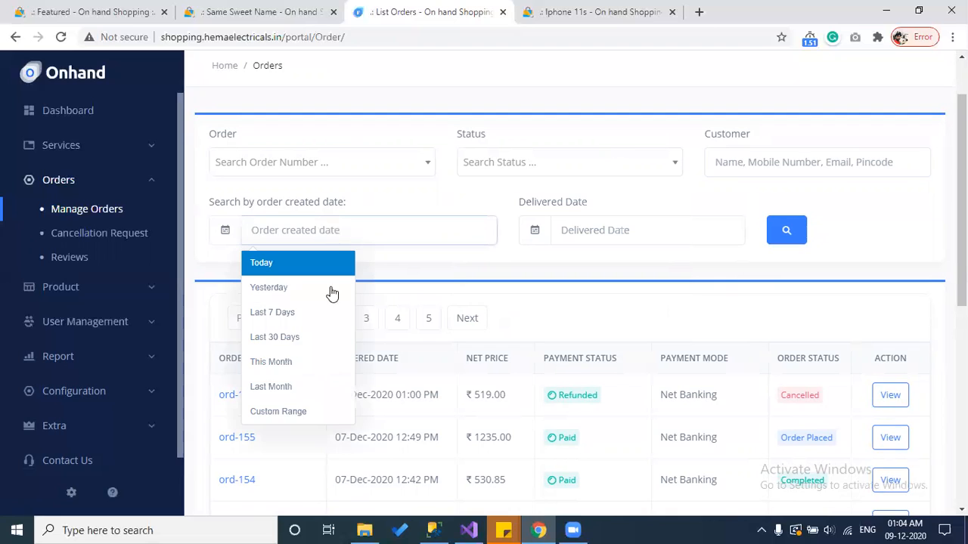
left_click(305, 409)
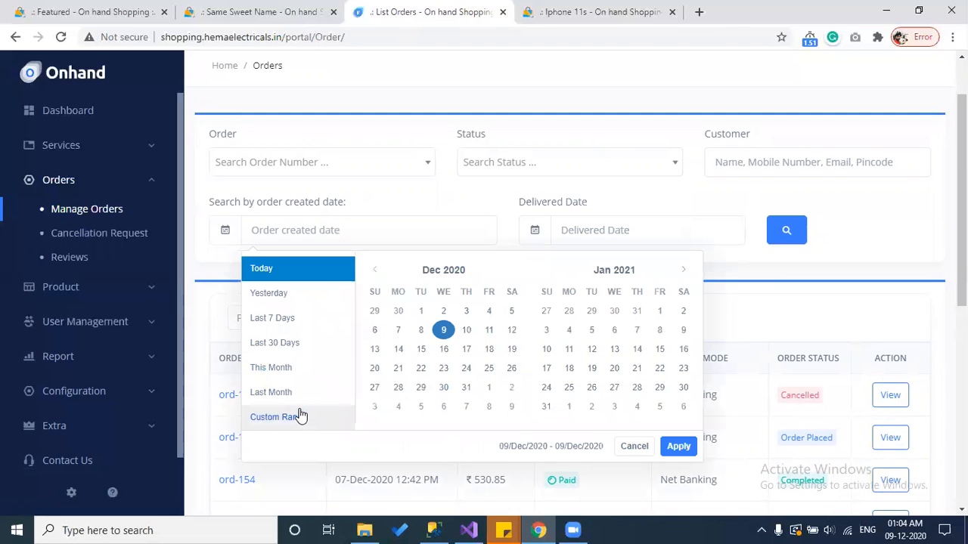
left_click(421, 330)
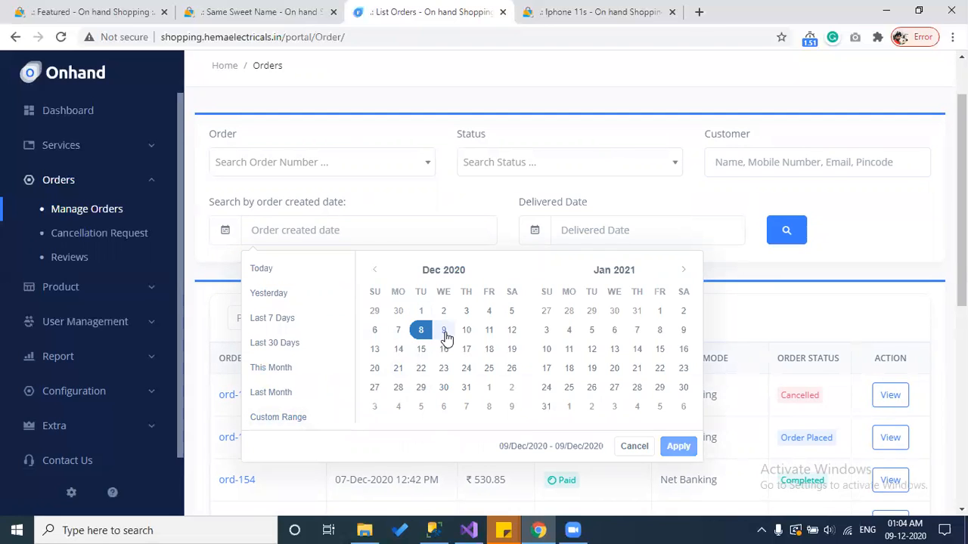
left_click(443, 329)
left_click(679, 447)
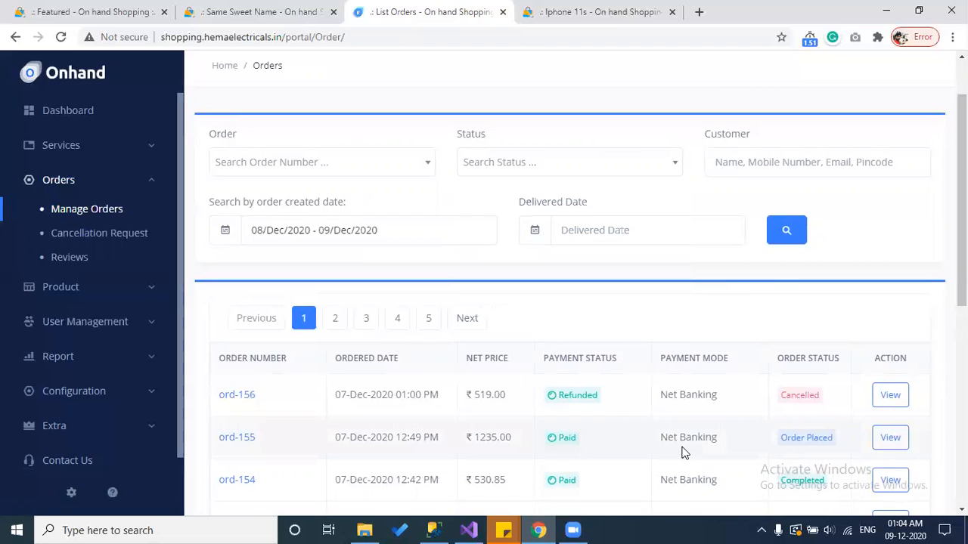
left_click(799, 234)
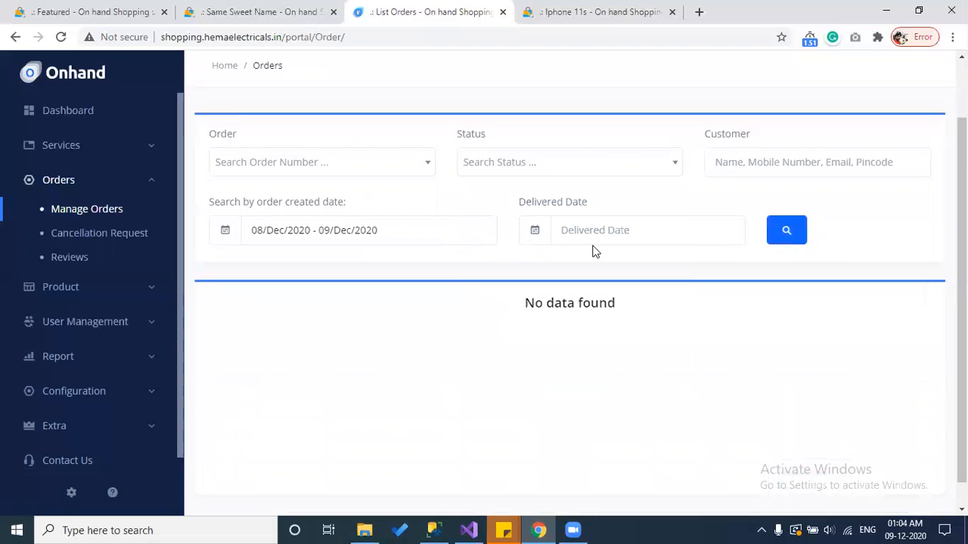
Step: Widen the created-date filter to 7–9 December 2020 and review ord-156, ord-155 and ord-154
left_click(360, 228)
left_click(398, 331)
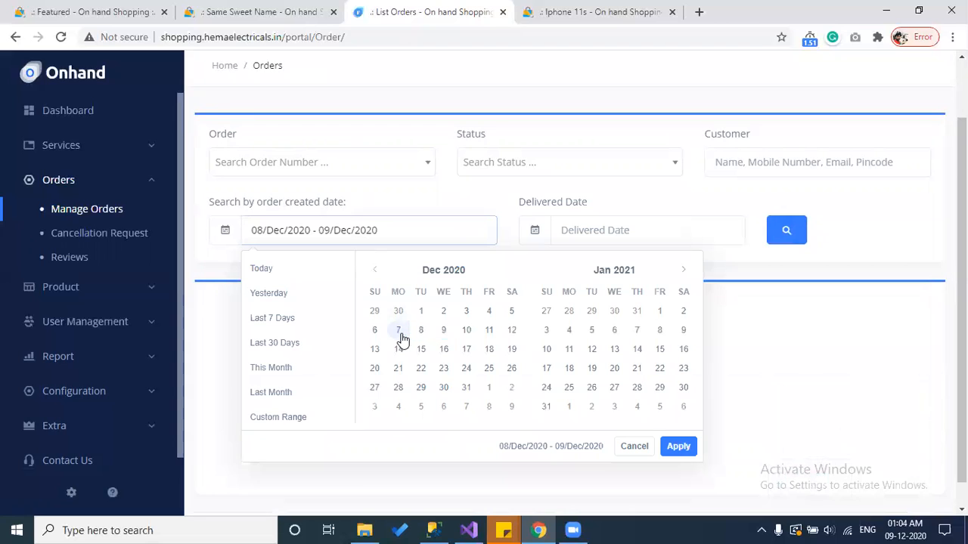
left_click(446, 335)
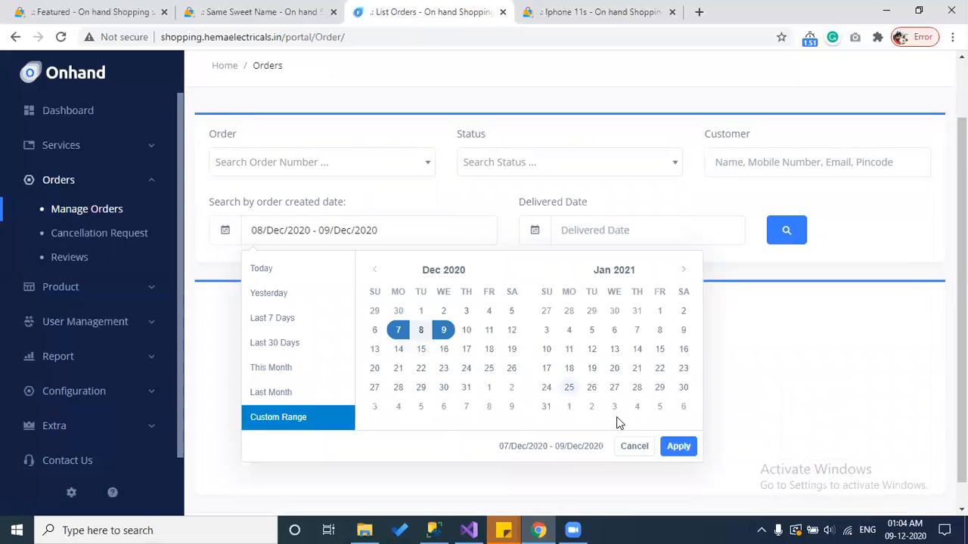
left_click(677, 446)
left_click(785, 229)
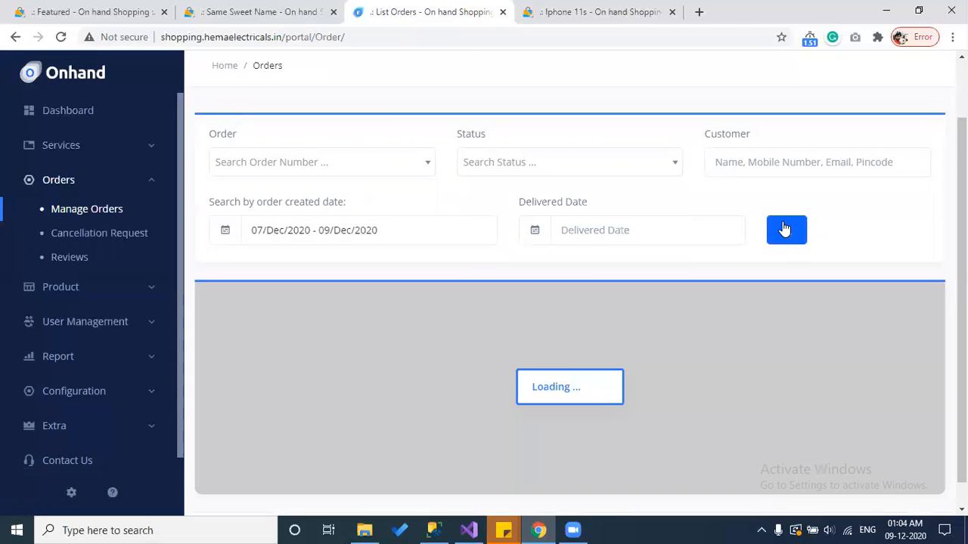
scroll(541, 260, "down", 3)
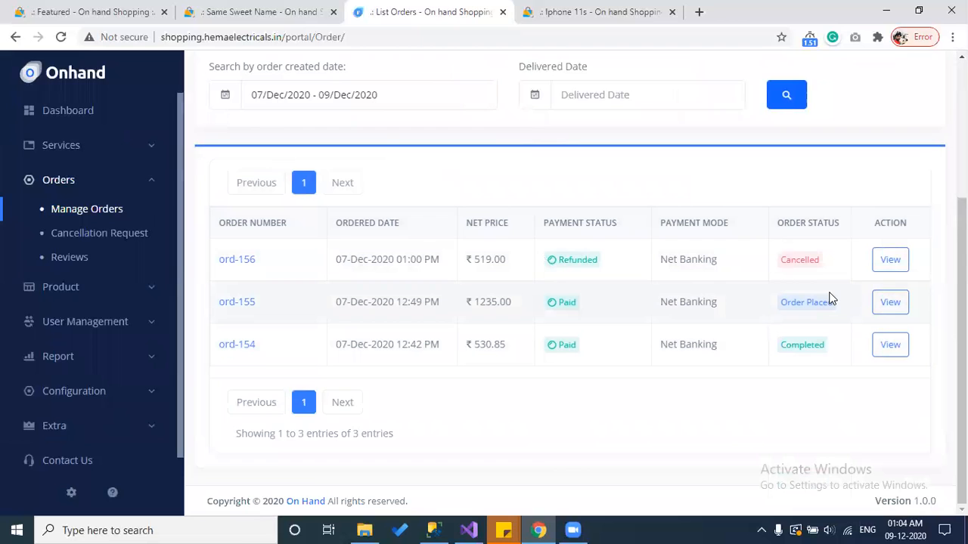
scroll(830, 297, "up", 3)
scroll(832, 299, "down", 3)
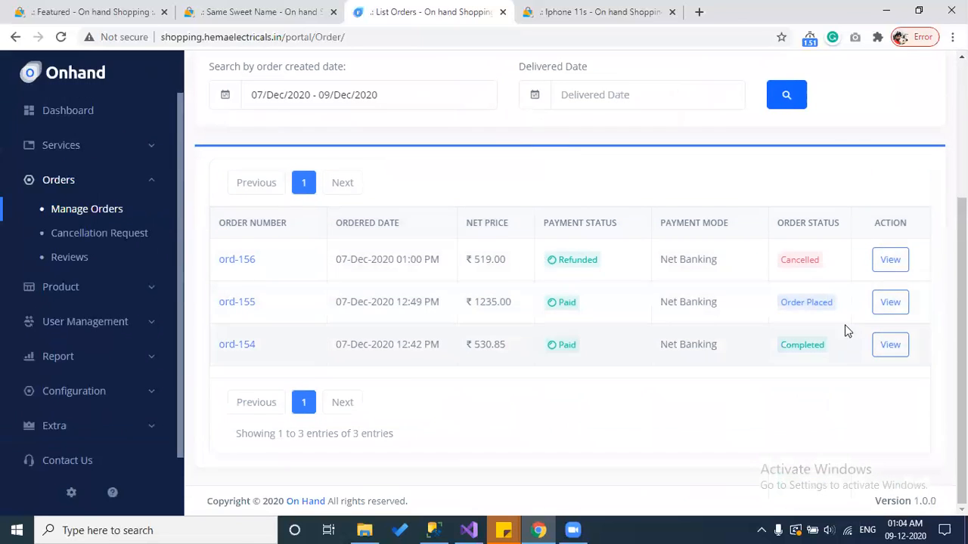
Step: Open ord-155 and scroll through its three cart items, ₹150.00 delivery and ₹1235.00 grand total
left_click(891, 303)
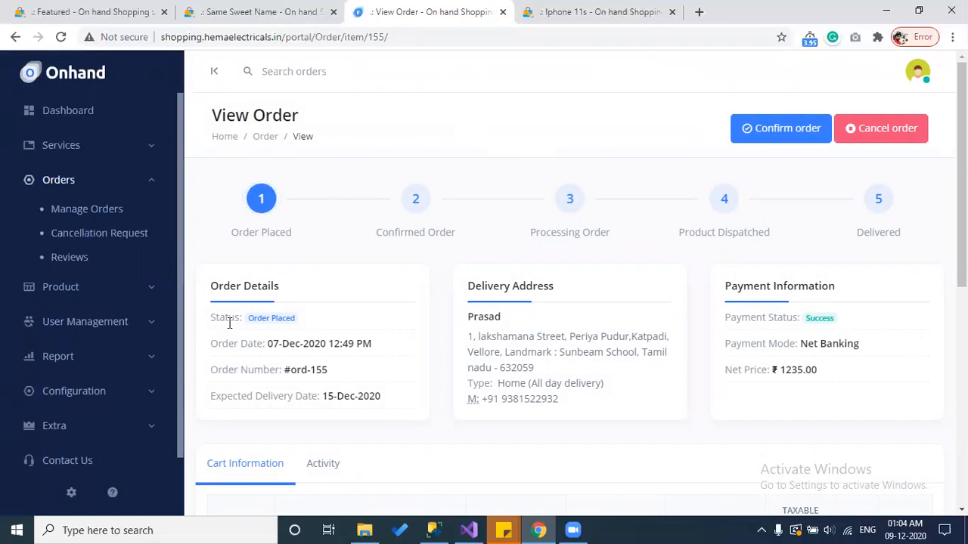
left_click_drag(569, 417, 470, 334)
left_click(825, 347)
scroll(826, 348, "down", 2)
scroll(469, 319, "down", 1)
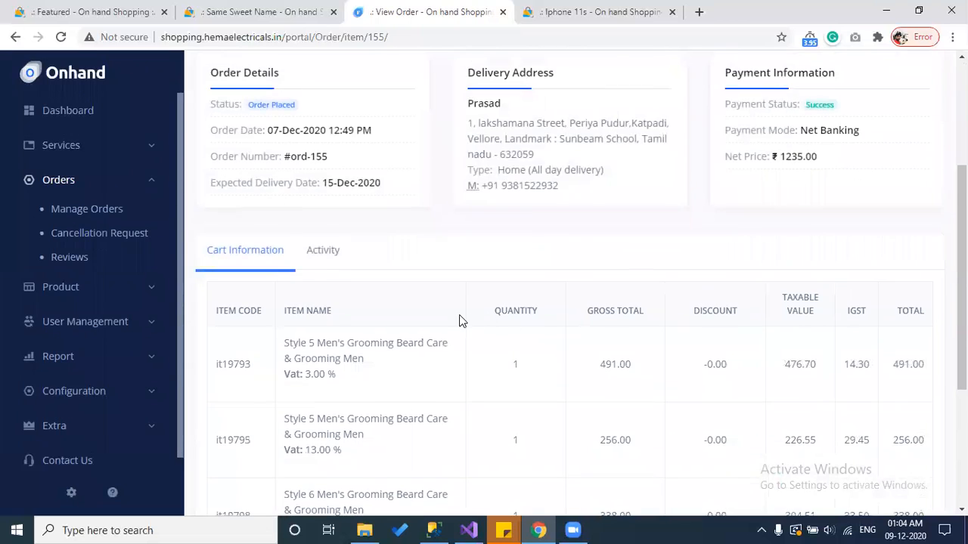
scroll(459, 320, "down", 1)
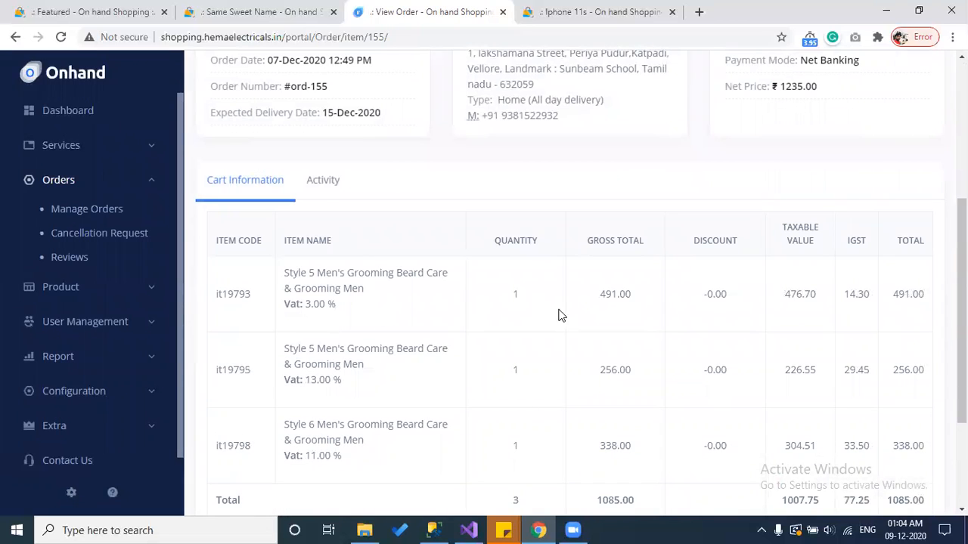
scroll(787, 323, "down", 2)
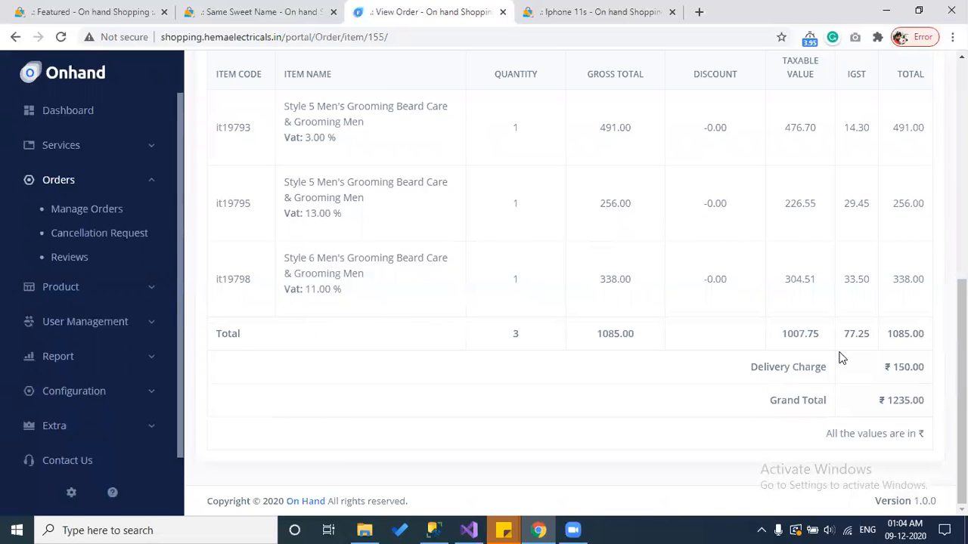
scroll(825, 321, "up", 3)
scroll(788, 432, "down", 3)
scroll(908, 438, "up", 3)
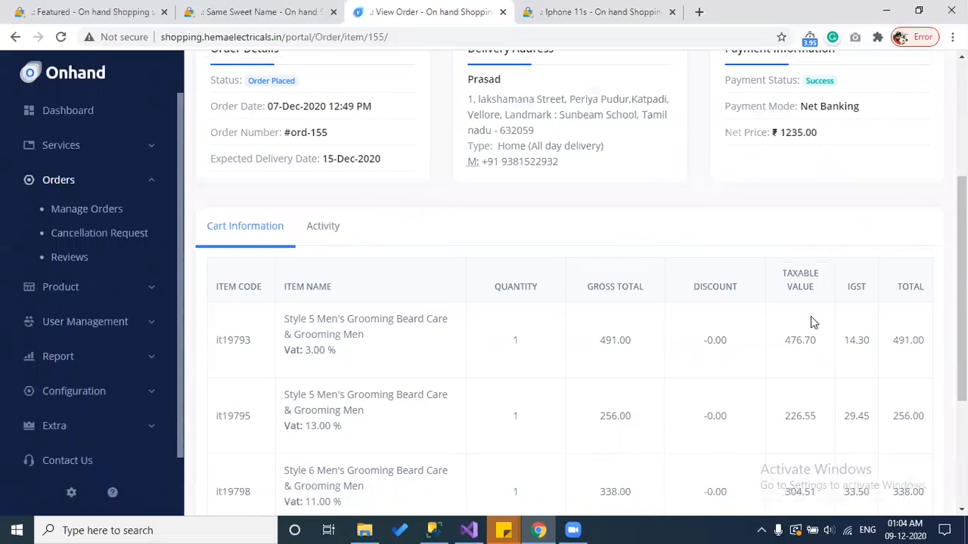
scroll(589, 287, "down", 1)
scroll(589, 281, "down", 1)
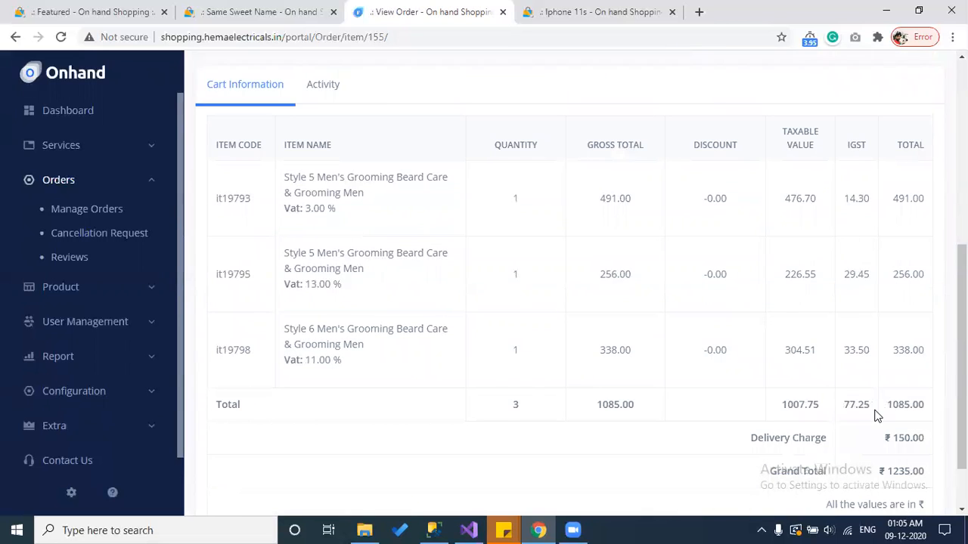
scroll(870, 416, "up", 5)
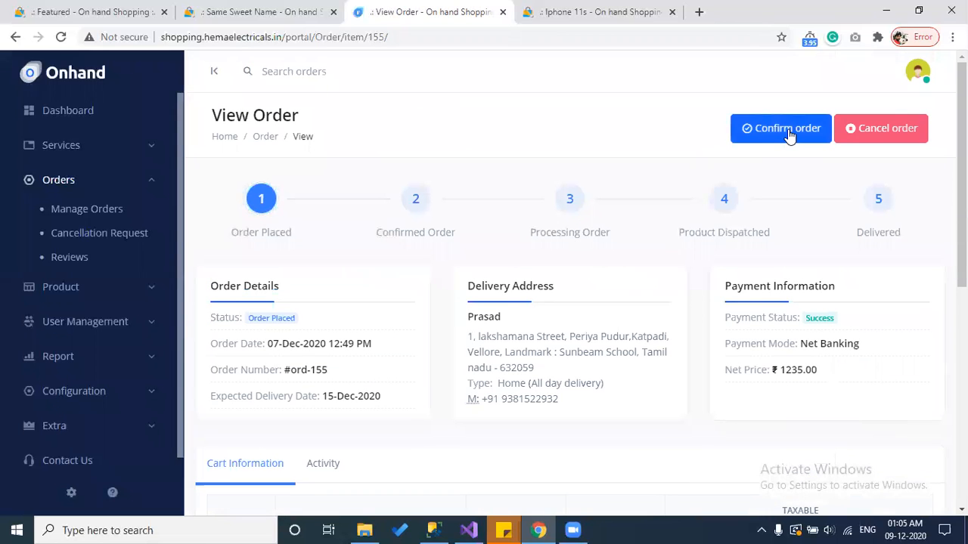
Step: Open the cancel-order dialog showing the 1235.000 refund, then dismiss it without cancelling
left_click(888, 128)
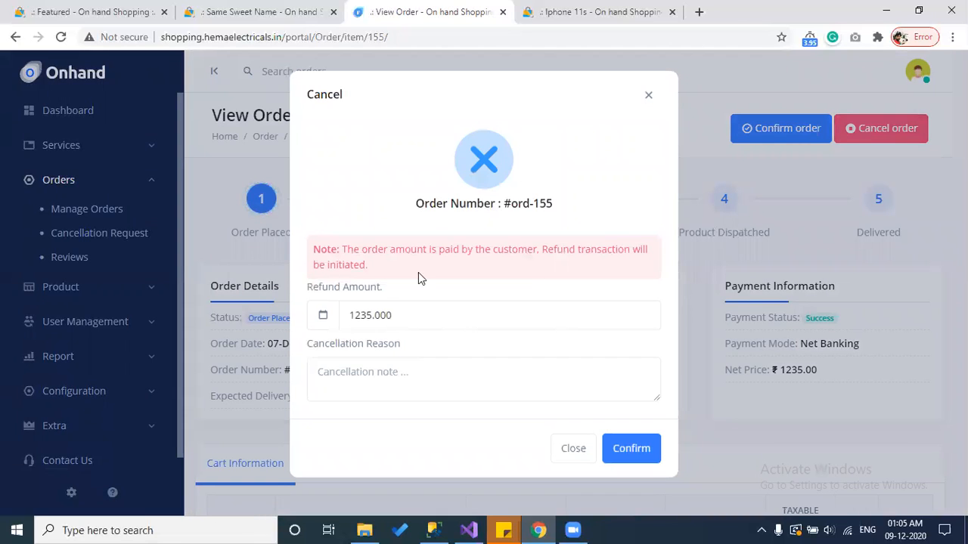
left_click_drag(410, 317, 347, 311)
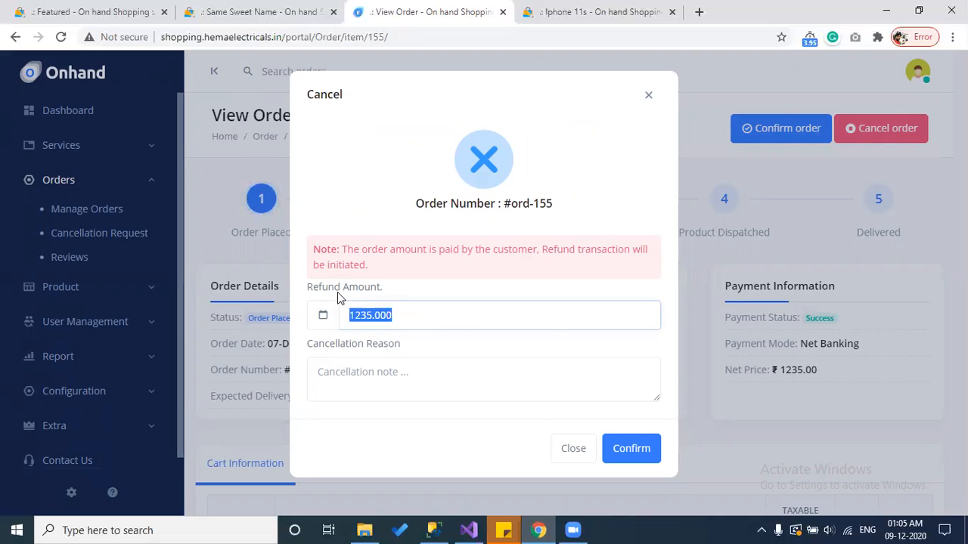
left_click(568, 455)
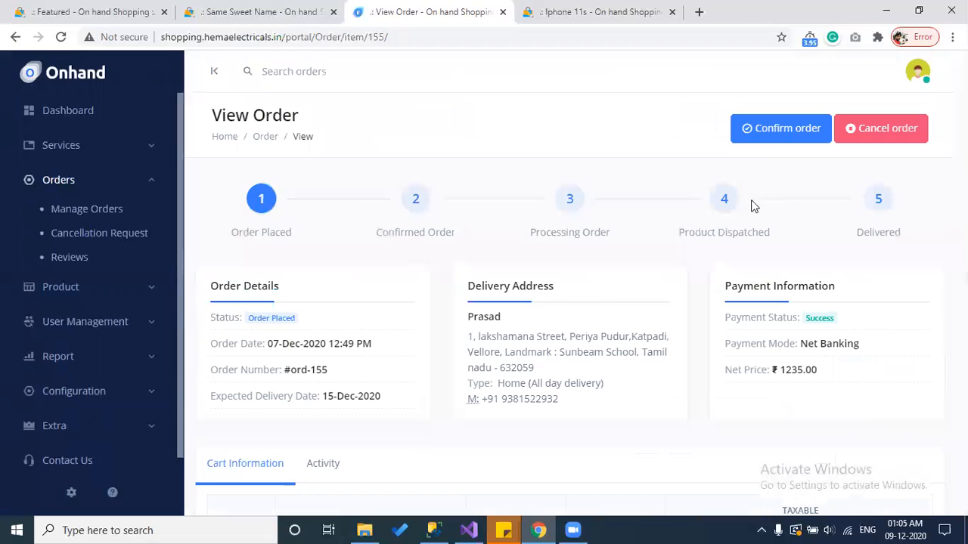
Step: Confirm ord-155 with an expected delivery date of 10 December 2020
left_click(775, 124)
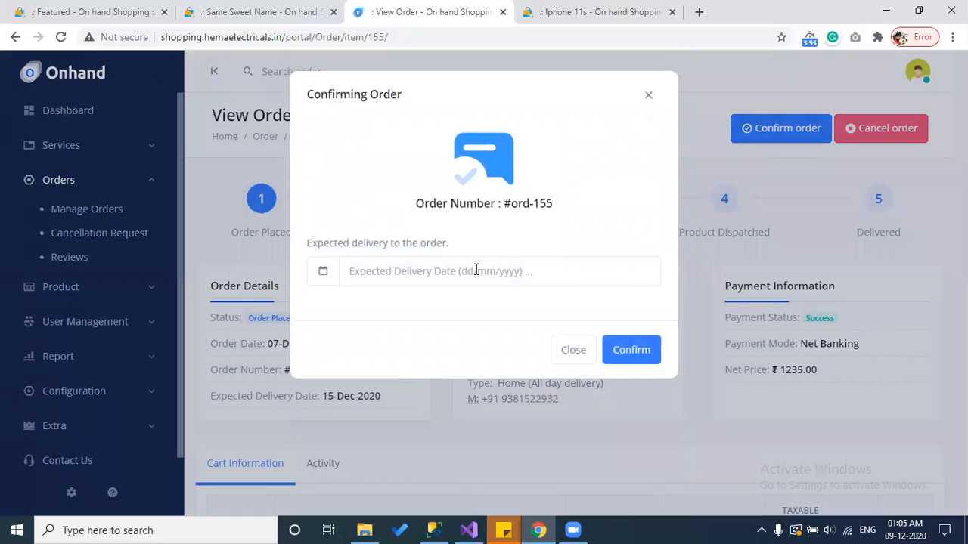
left_click(451, 275)
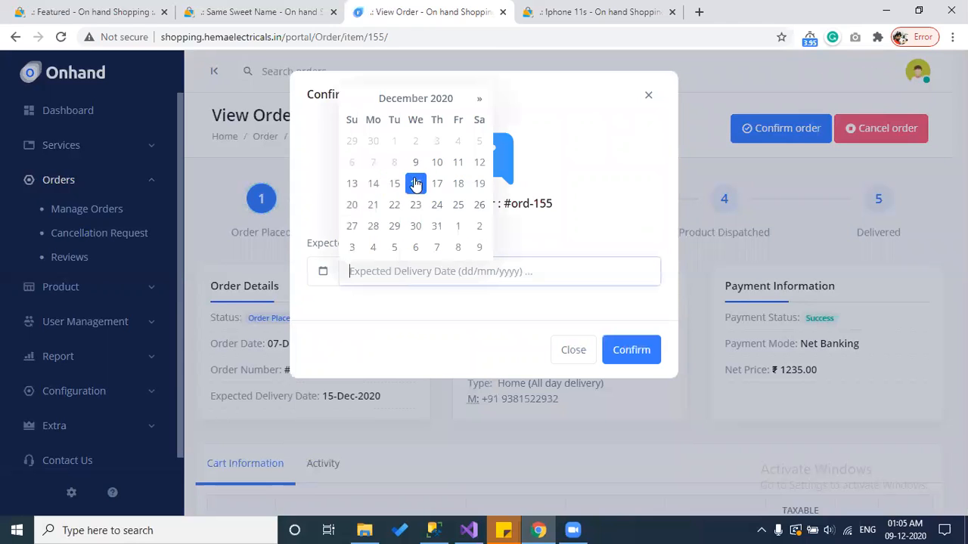
left_click(437, 162)
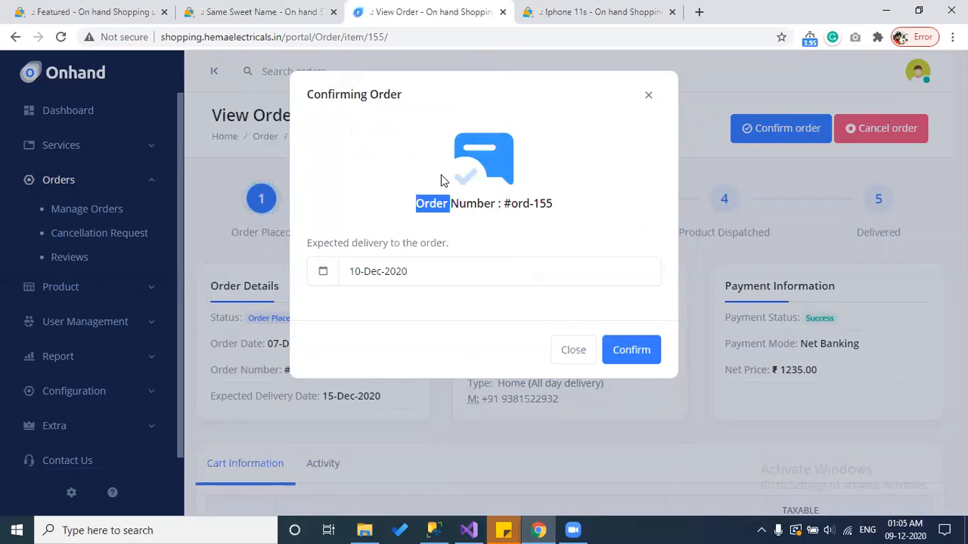
left_click(630, 354)
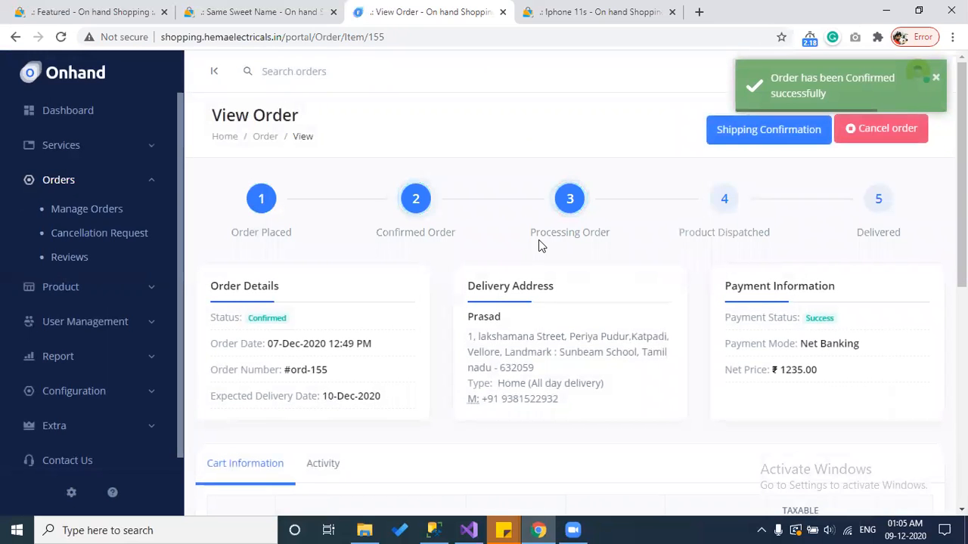
left_click_drag(792, 231, 694, 232)
scroll(568, 287, "down", 2)
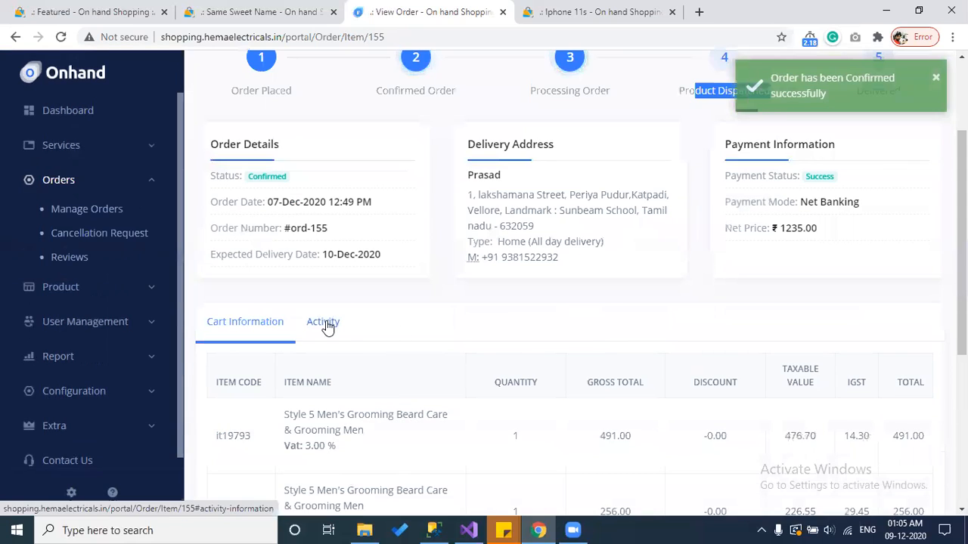
Step: Review the order's Activity log entries
left_click(324, 326)
scroll(421, 303, "down", 5)
scroll(394, 365, "down", 1)
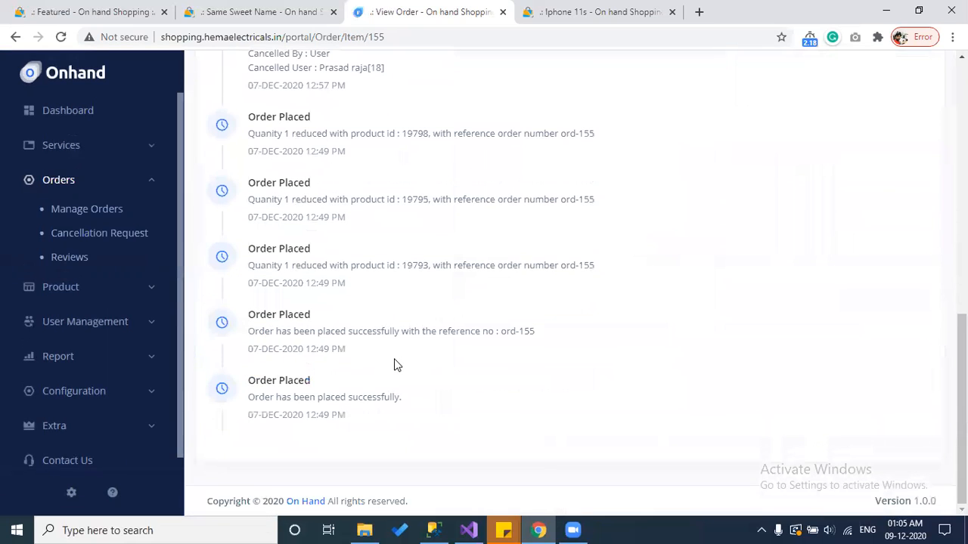
scroll(357, 441, "up", 5)
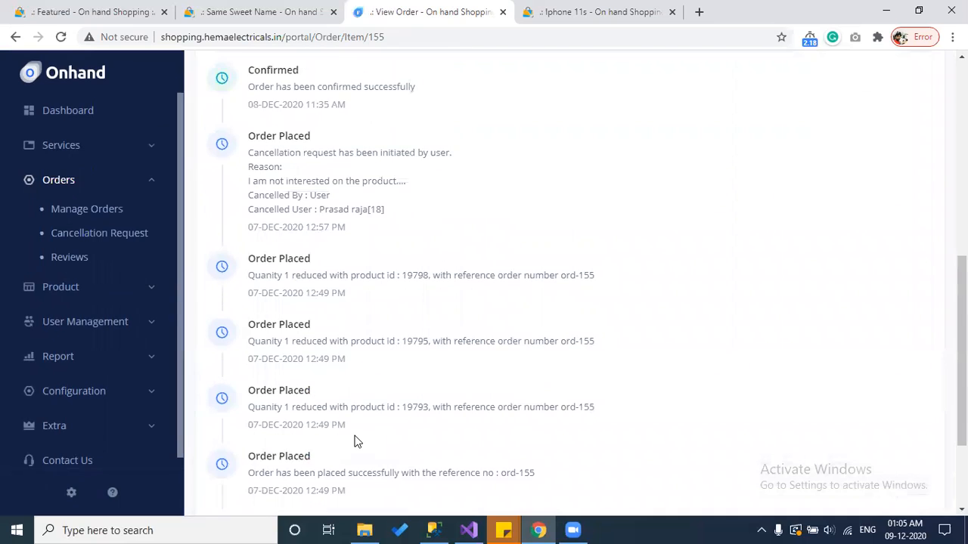
scroll(356, 437, "up", 3)
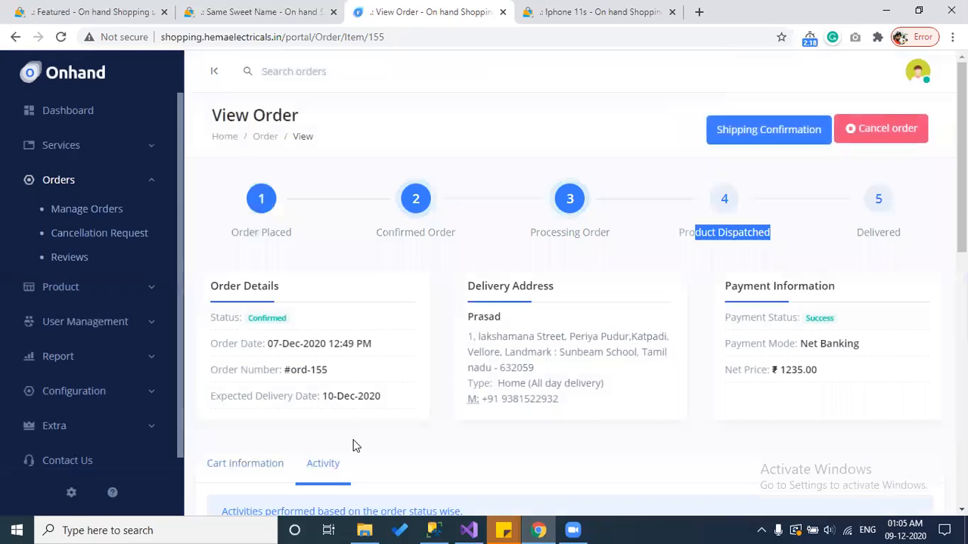
left_click(678, 174)
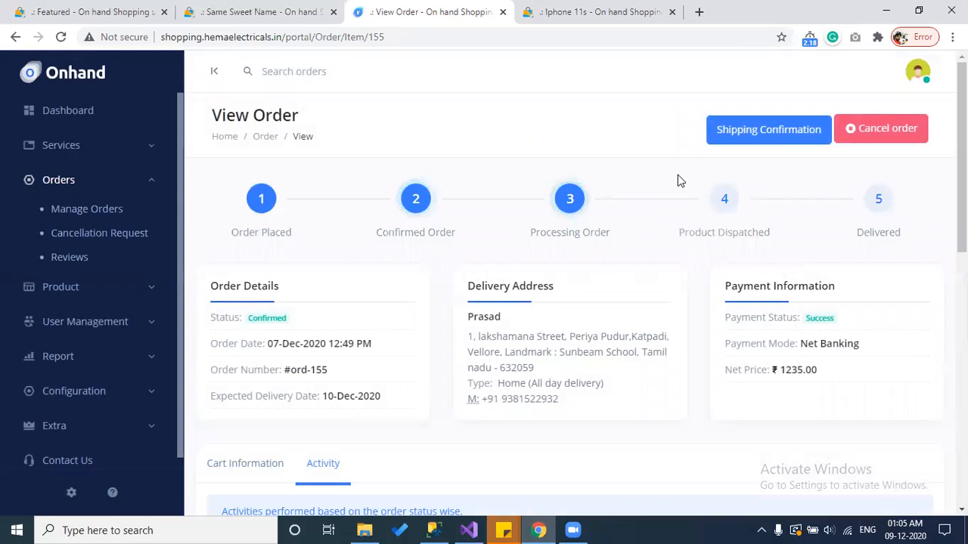
Step: Scroll through order ord-150's Cart Information
scroll(677, 203, "down", 4)
scroll(677, 203, "up", 4)
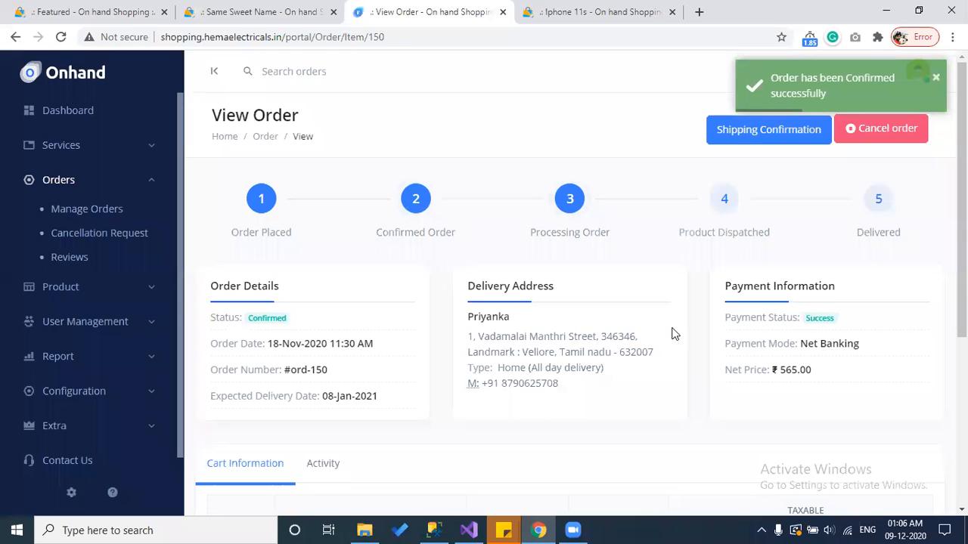
scroll(711, 362, "down", 2)
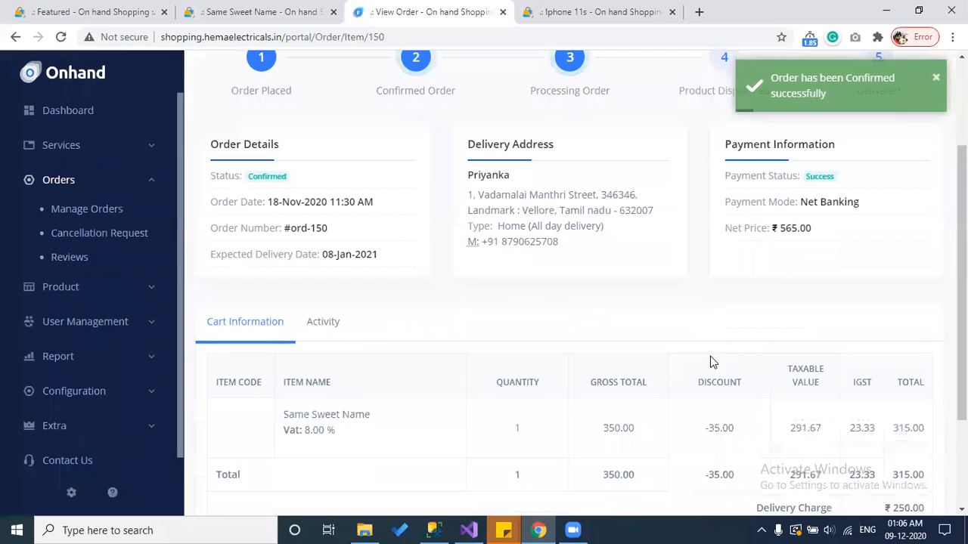
scroll(711, 362, "down", 1)
scroll(711, 356, "down", 1)
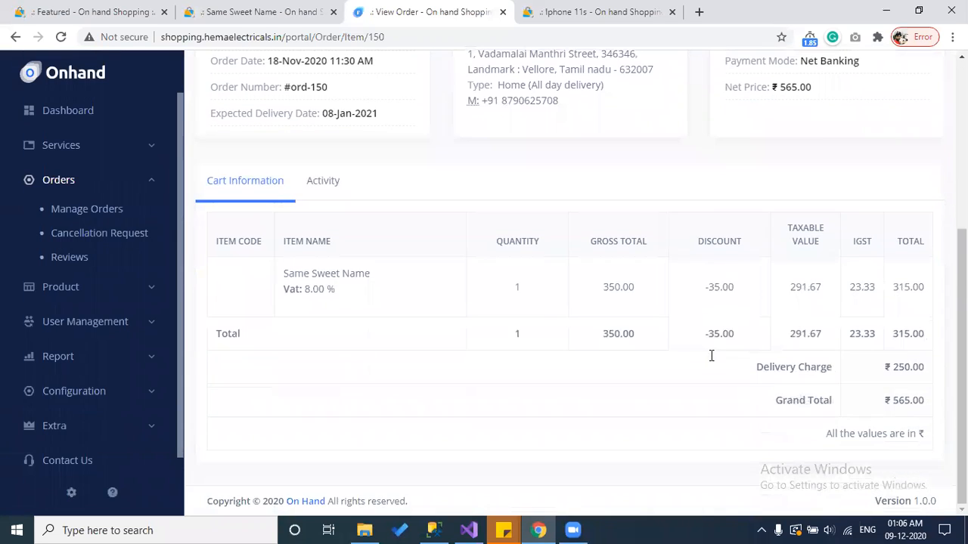
Step: Read ord-150's activity timeline, then bring up its Shipment Confirmation dialog
left_click(328, 186)
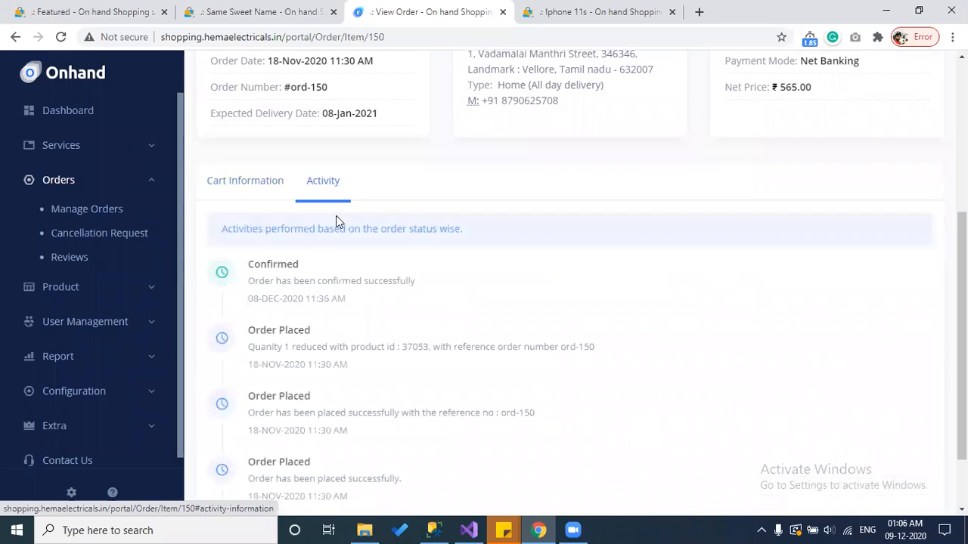
scroll(334, 350, "up", 4)
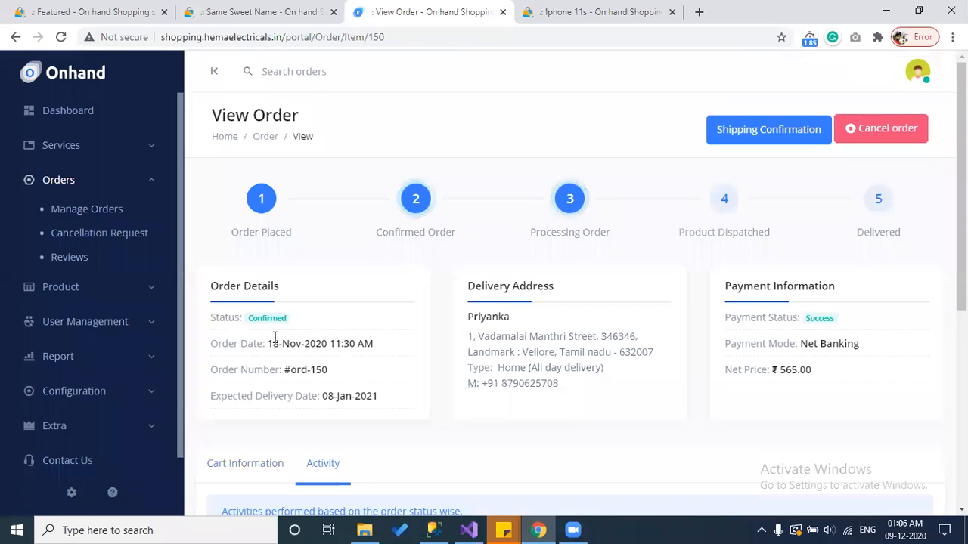
scroll(512, 333, "down", 4)
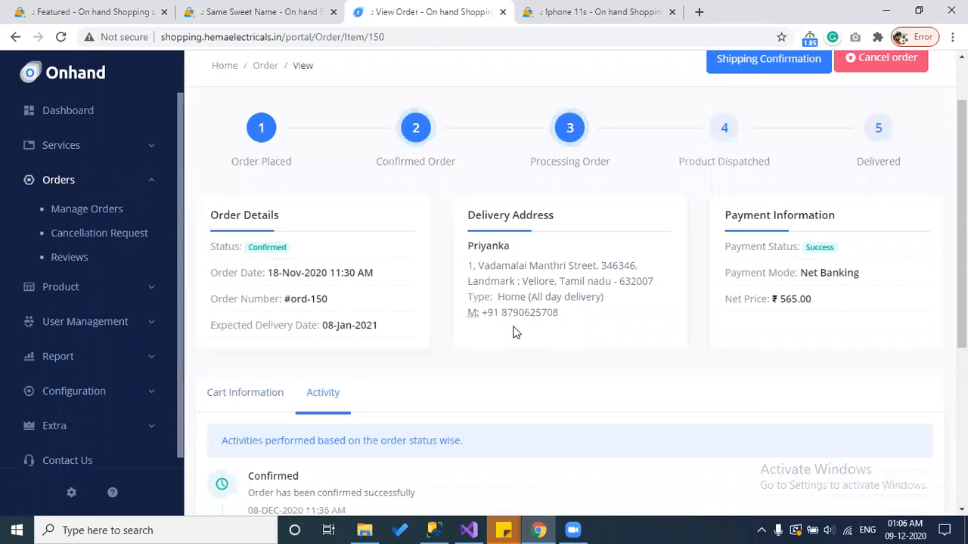
scroll(513, 333, "down", 1)
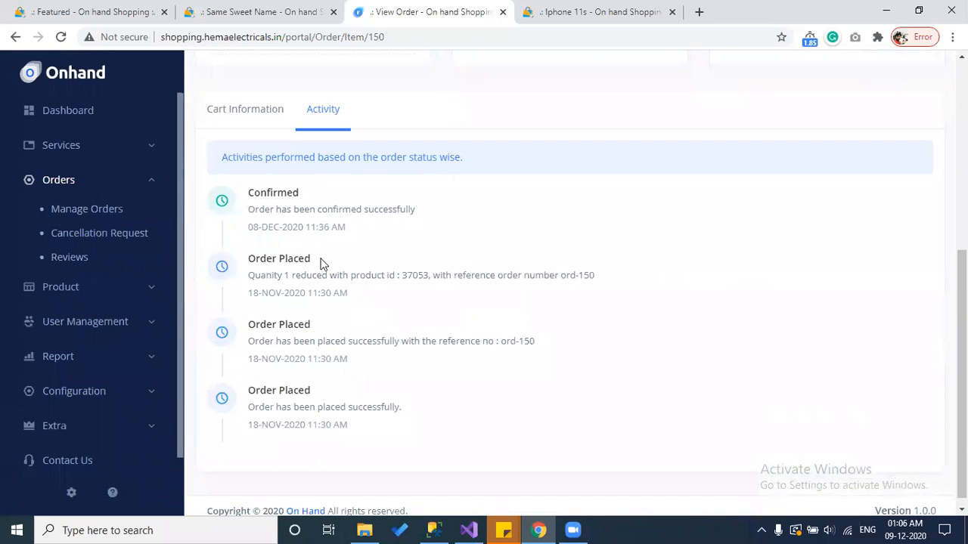
left_click_drag(350, 425, 248, 201)
left_click(301, 228)
scroll(401, 159, "up", 5)
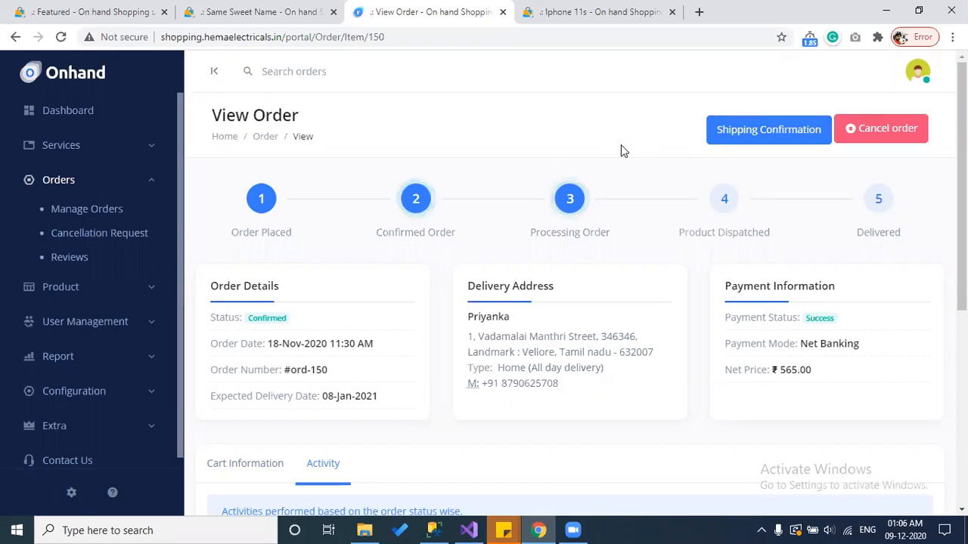
left_click(769, 142)
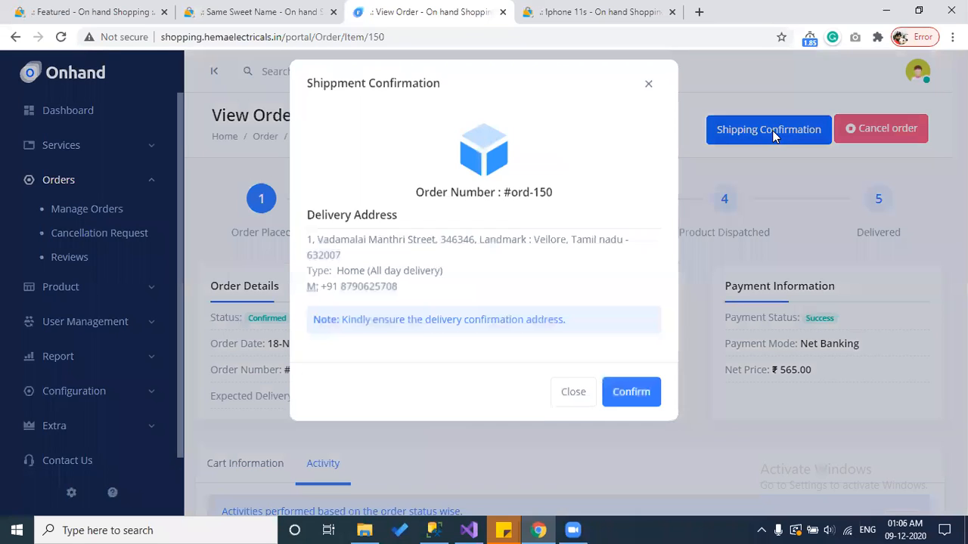
Step: Confirm order ord-150 as shipped, then as delivered, and close the confirmation dialog
left_click(643, 406)
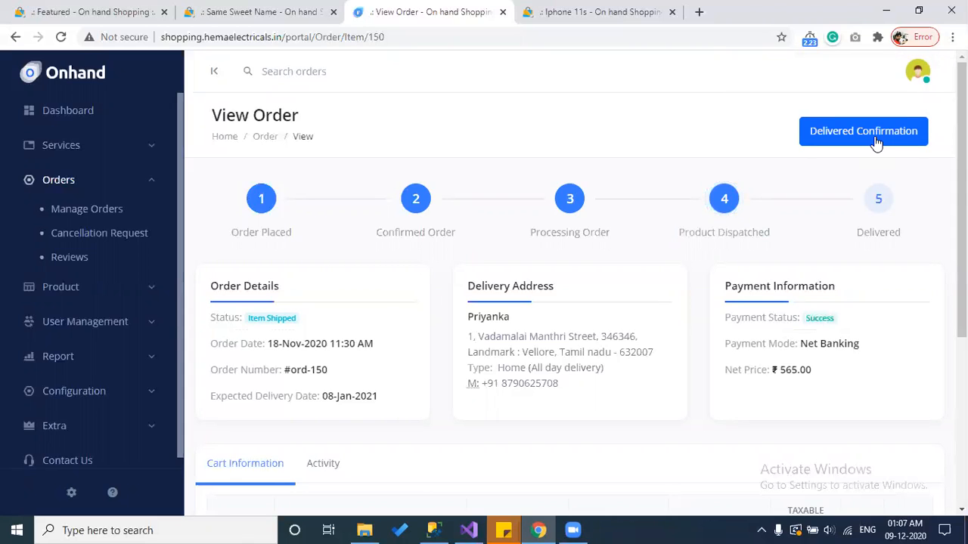
left_click(876, 144)
left_click(632, 354)
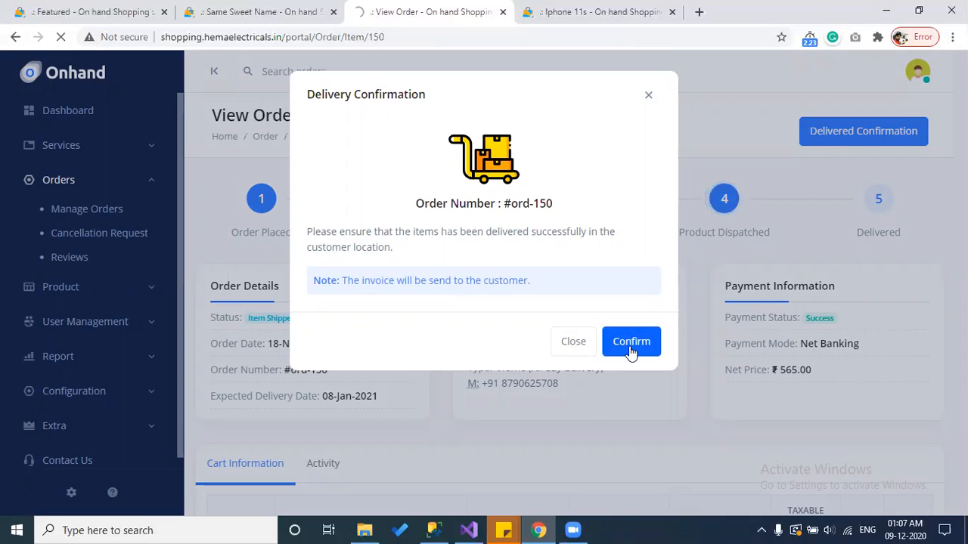
left_click(647, 96)
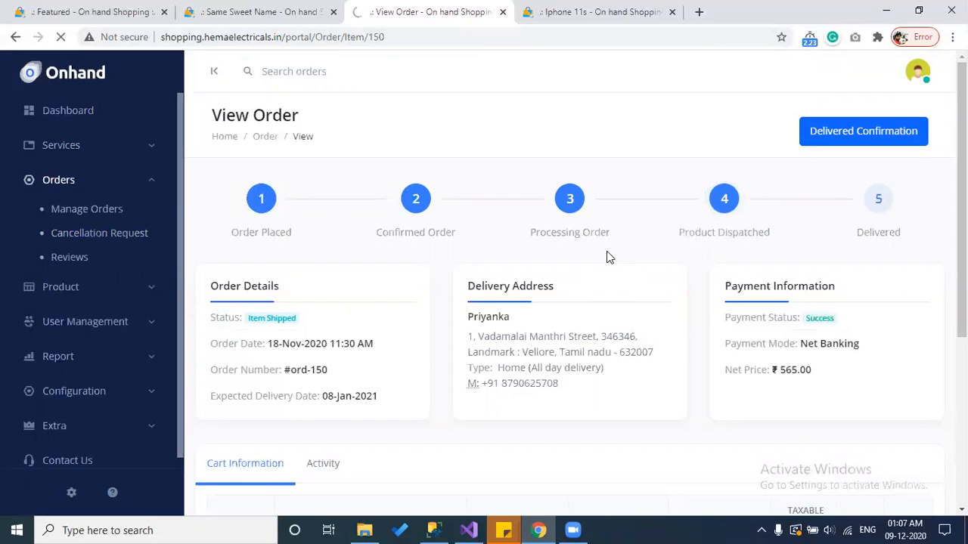
left_click(94, 234)
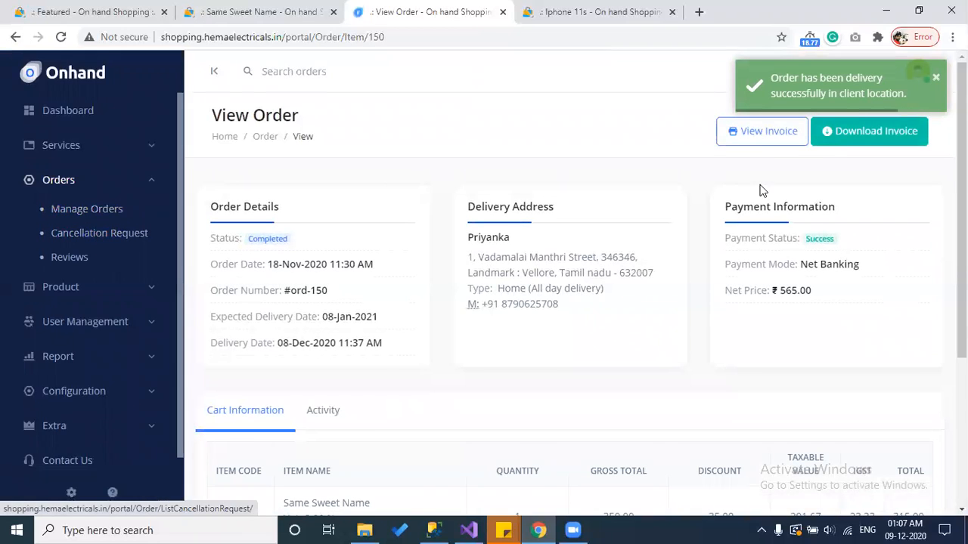
Step: View ord-150's invoice and its print preview without printing, then download Invoice-ord-150.pdf
left_click(767, 131)
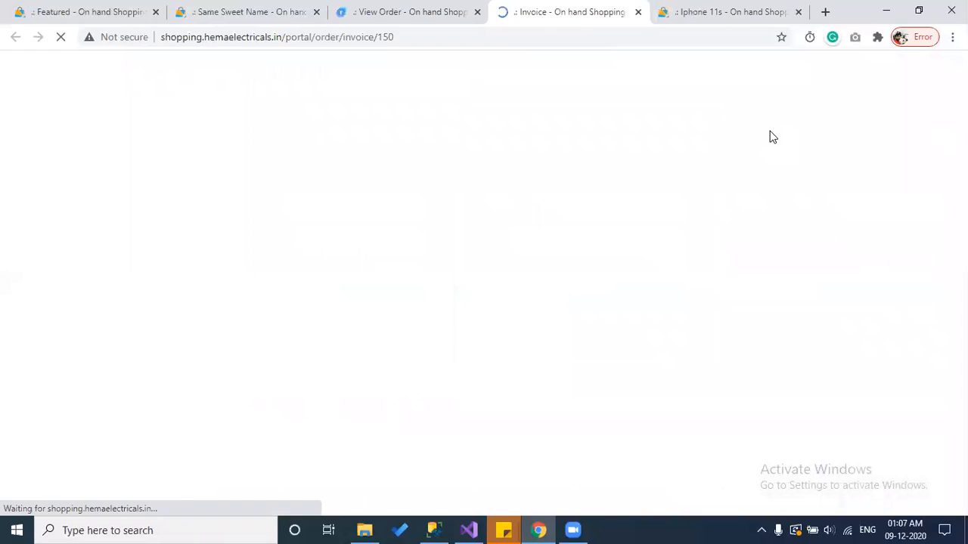
scroll(542, 297, "down", 5)
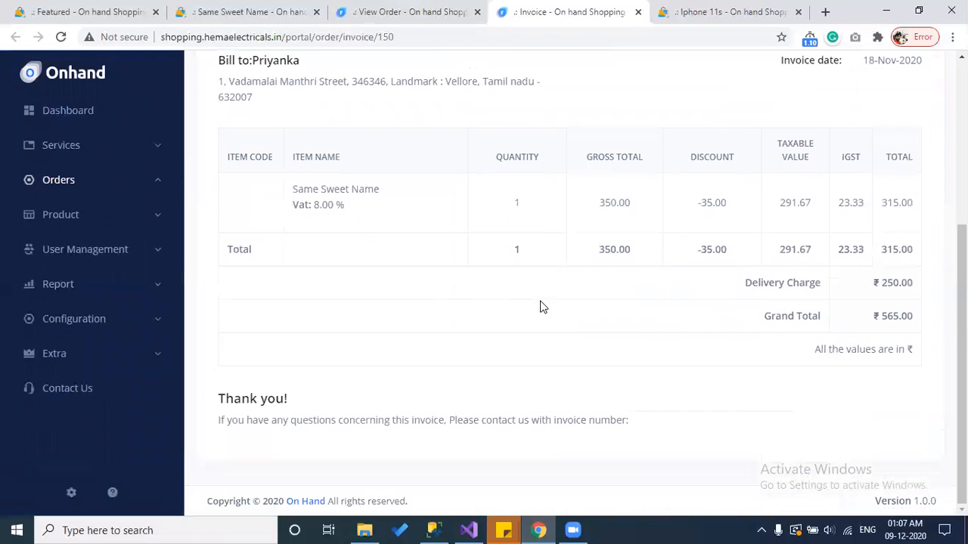
scroll(540, 307, "up", 5)
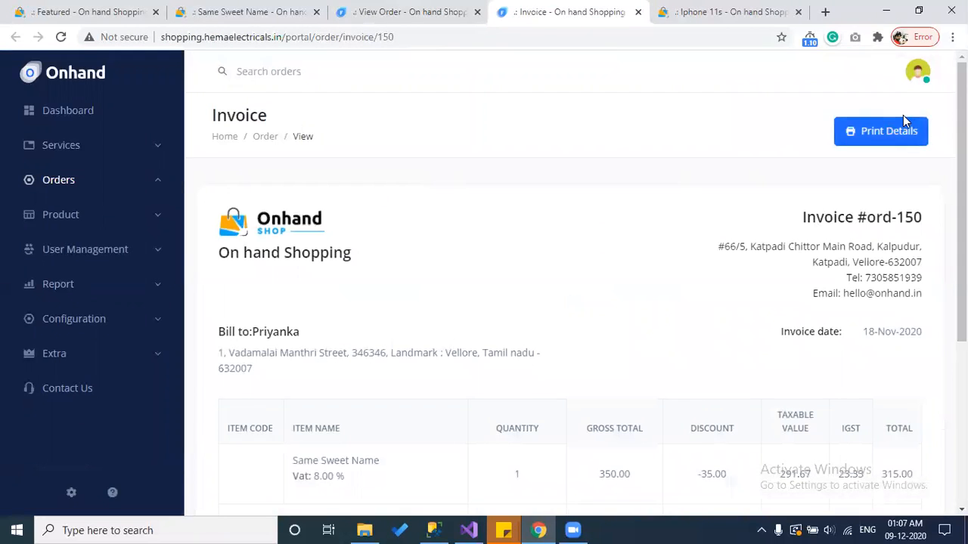
left_click(886, 132)
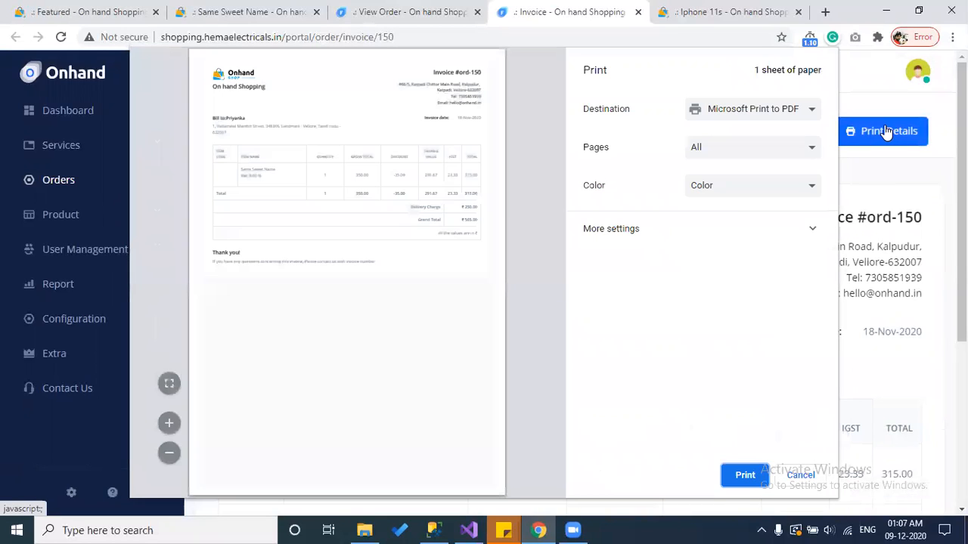
left_click(802, 477)
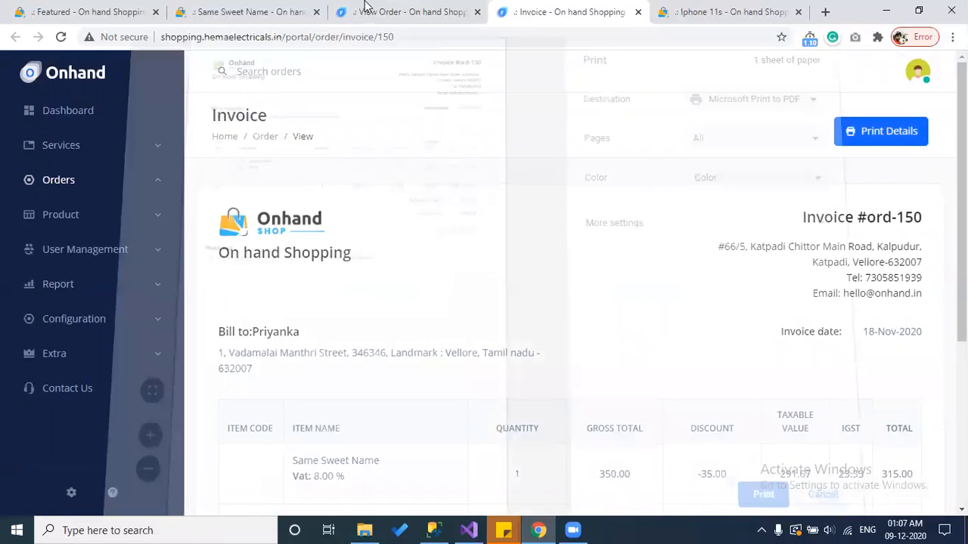
left_click(420, 6)
left_click(855, 129)
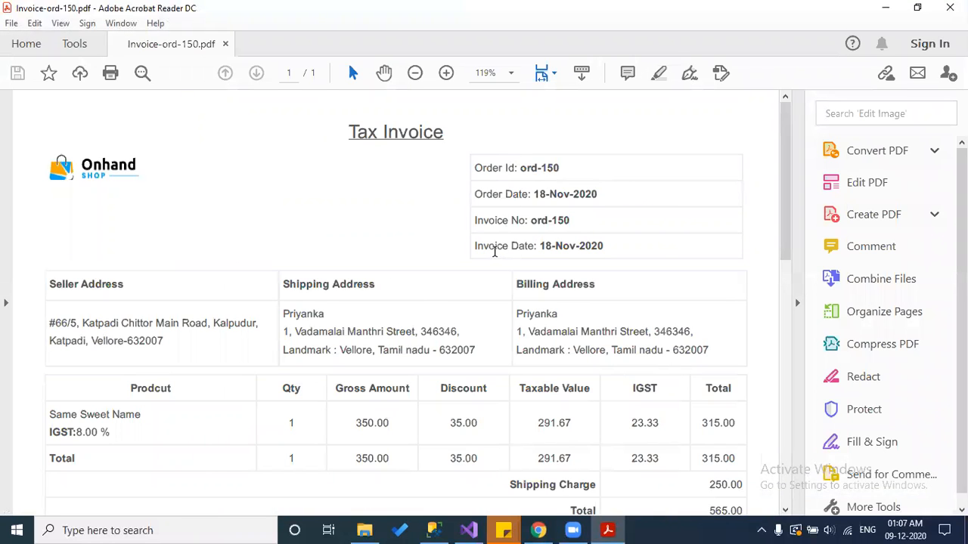
Step: Scroll through the Invoice-ord-150.pdf tax invoice in Acrobat Reader, then return to Chrome
scroll(495, 253, "down", 10)
scroll(496, 258, "up", 10)
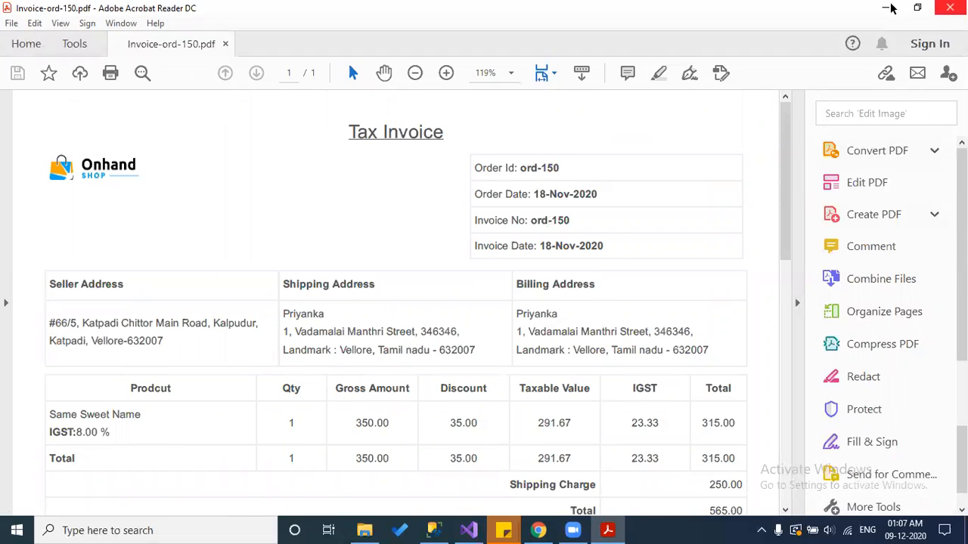
left_click(538, 530)
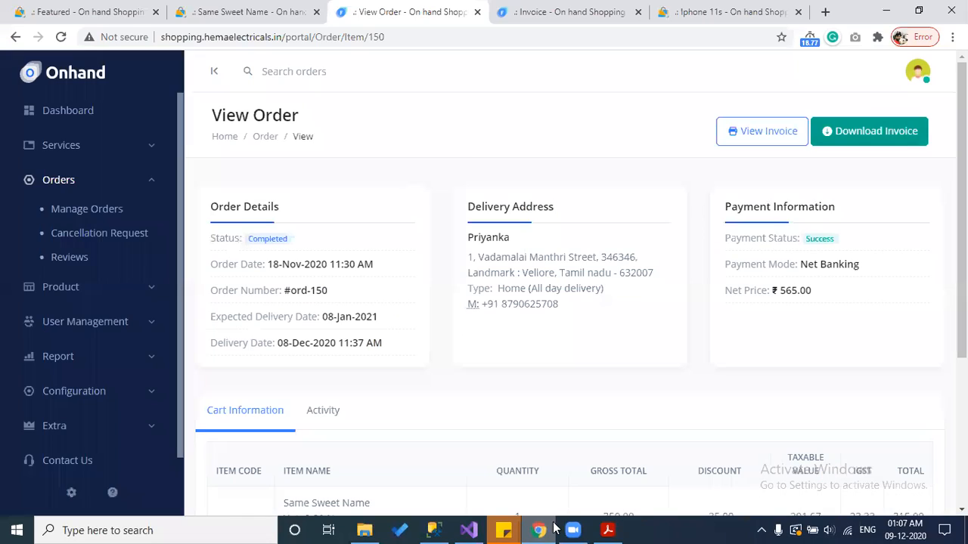
Step: Open Cancellation Requests and filter the list to status Open
left_click(108, 236)
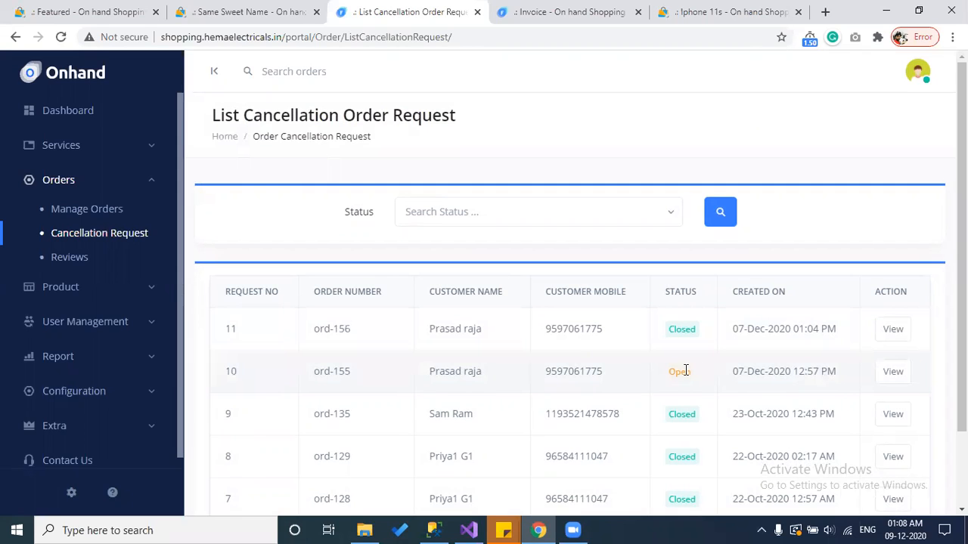
left_click(583, 220)
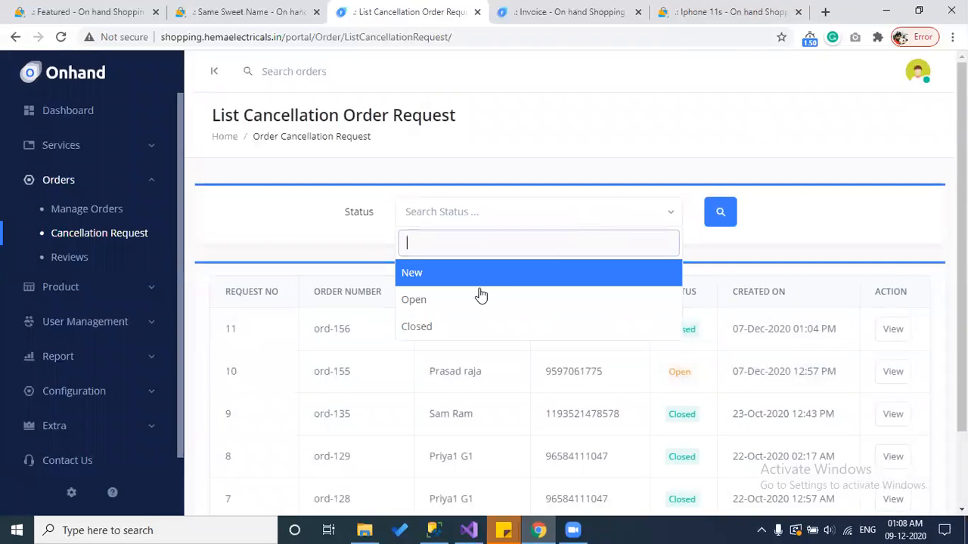
left_click(426, 275)
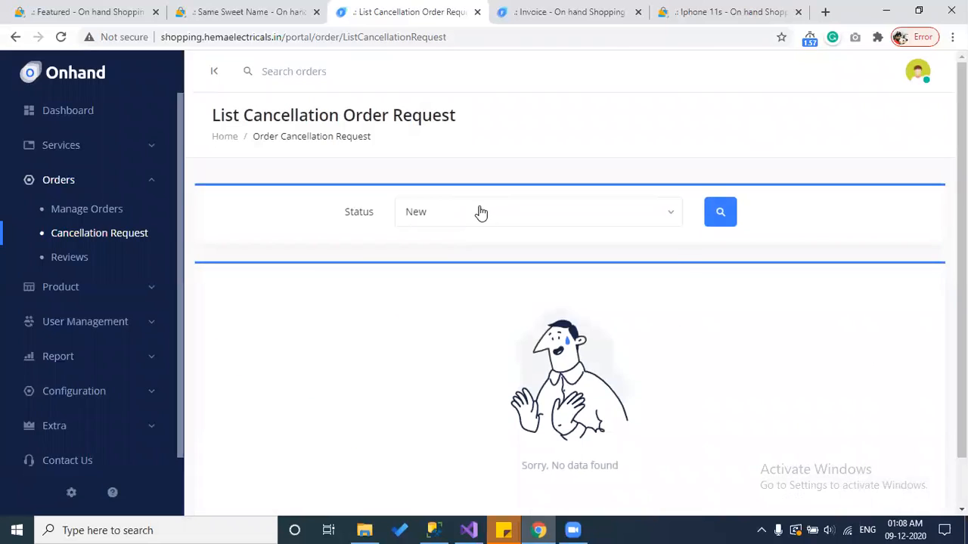
left_click(477, 212)
left_click(449, 296)
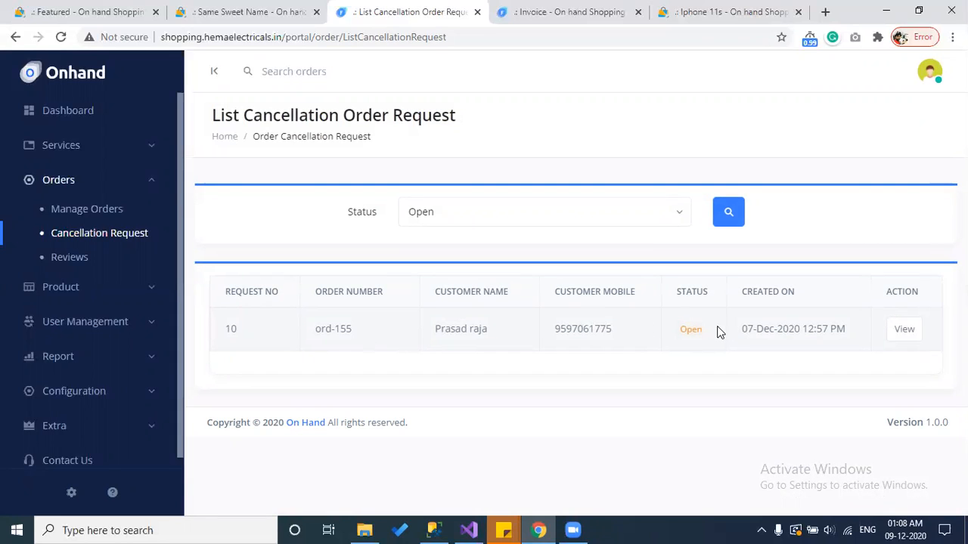
Step: Inspect the ord-155 cancellation request details, then close the extra tabs and the dialog
left_click(905, 330)
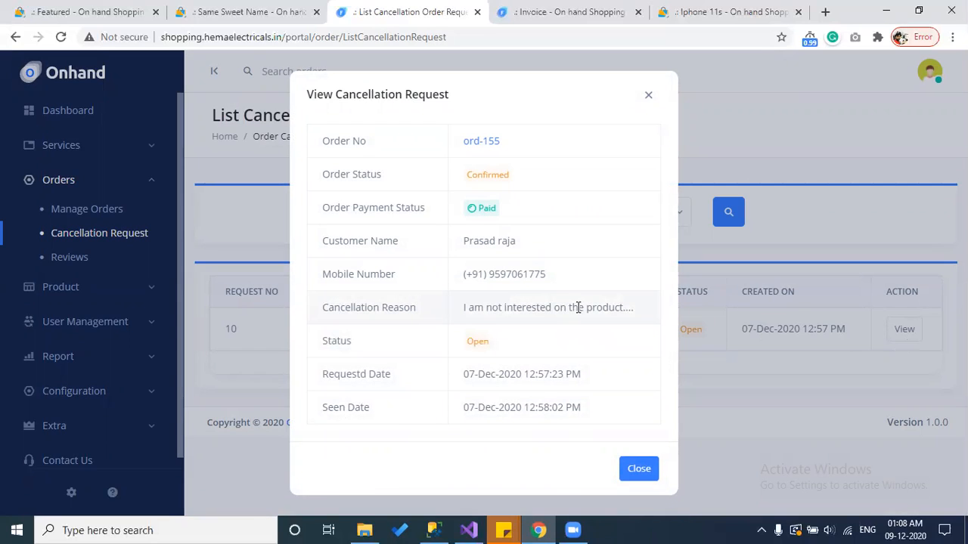
left_click(487, 142)
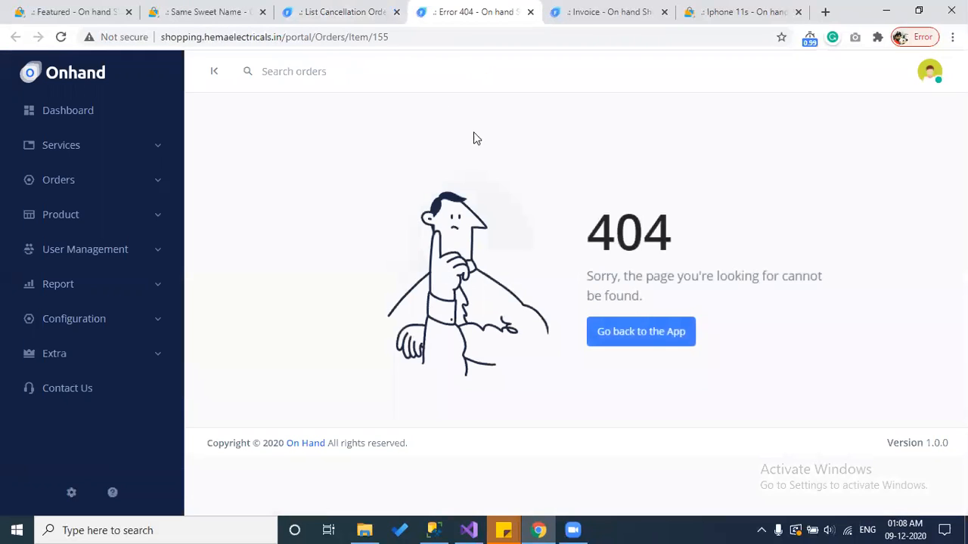
left_click(531, 13)
left_click(531, 13)
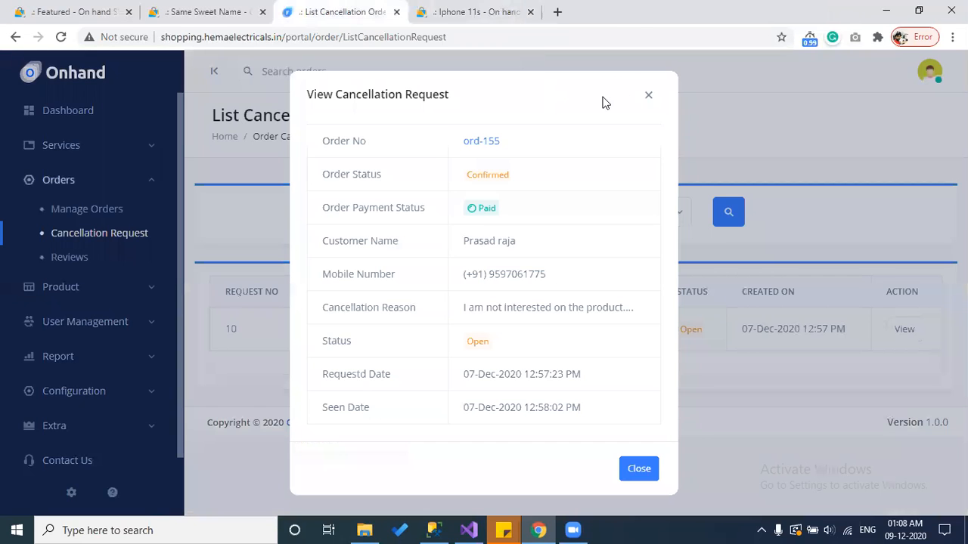
left_click(649, 99)
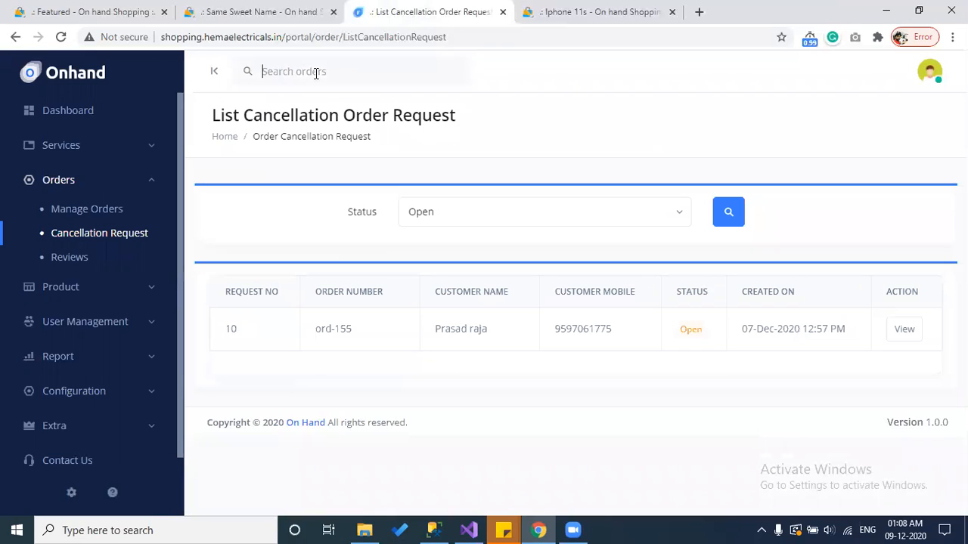
left_click(313, 71)
Step: Search for 155, open order ord-155 and read the cancellation request in its activity log
type("155")
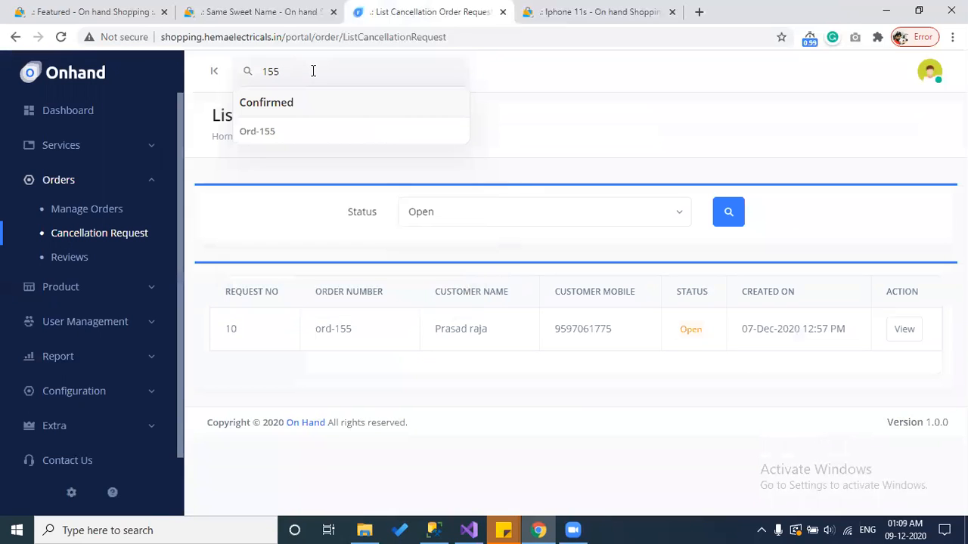
left_click(277, 130)
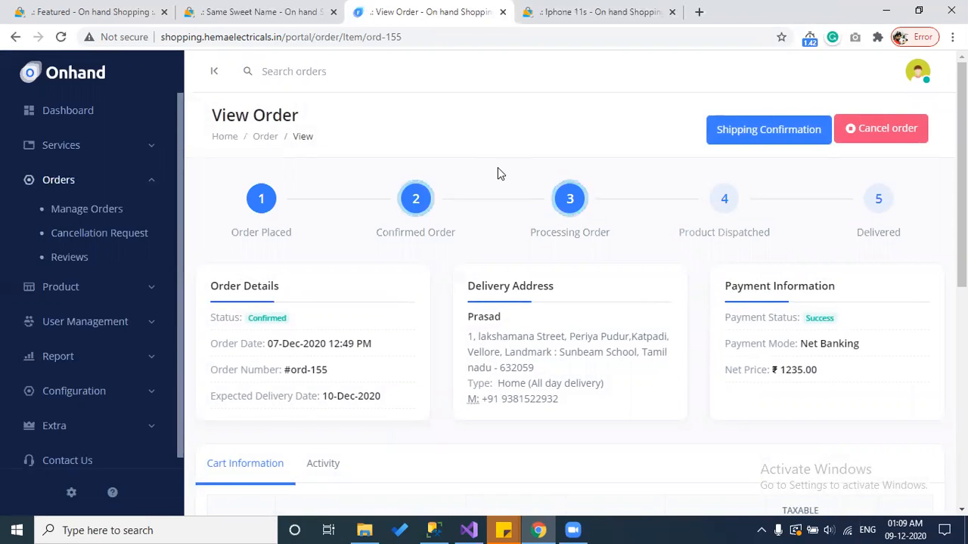
scroll(498, 173, "down", 3)
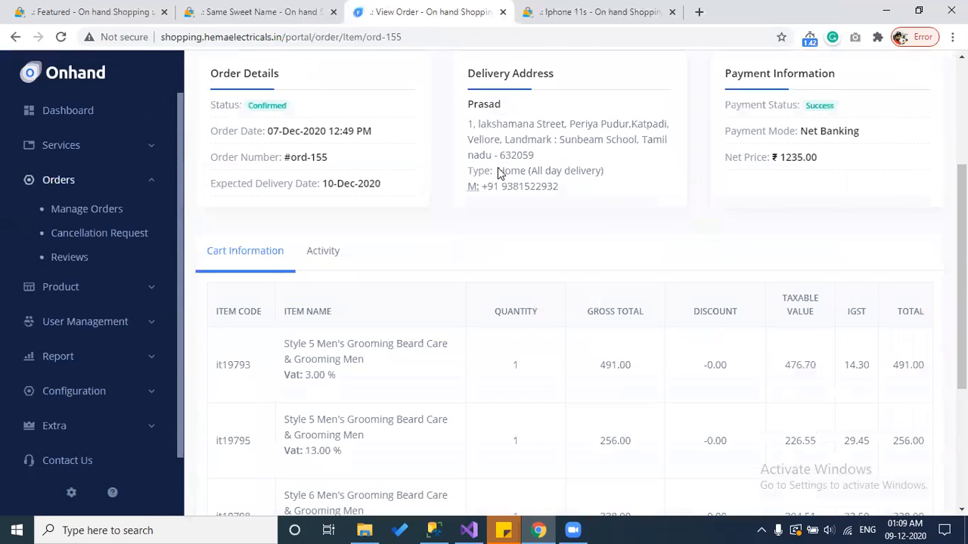
left_click(323, 251)
scroll(335, 259, "down", 3)
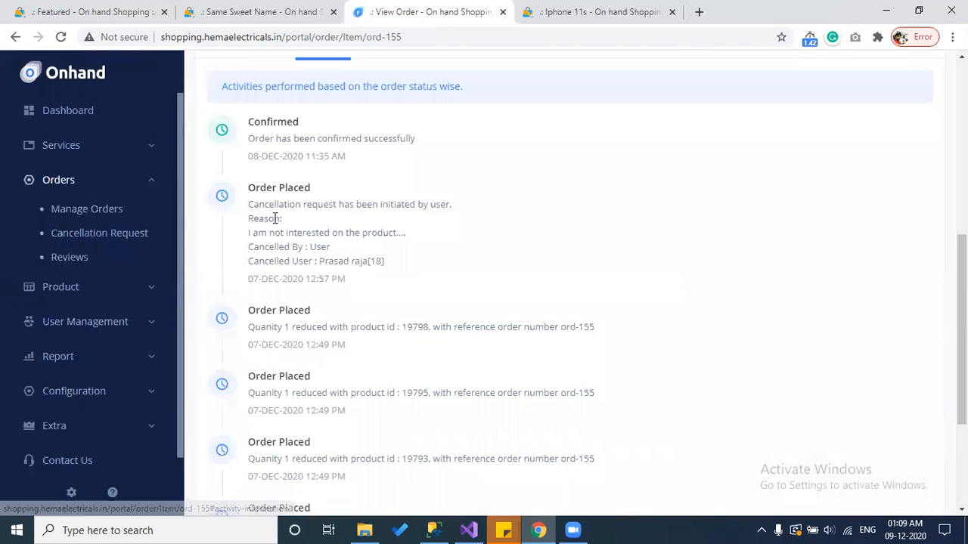
left_click_drag(247, 202, 376, 259)
left_click(375, 227)
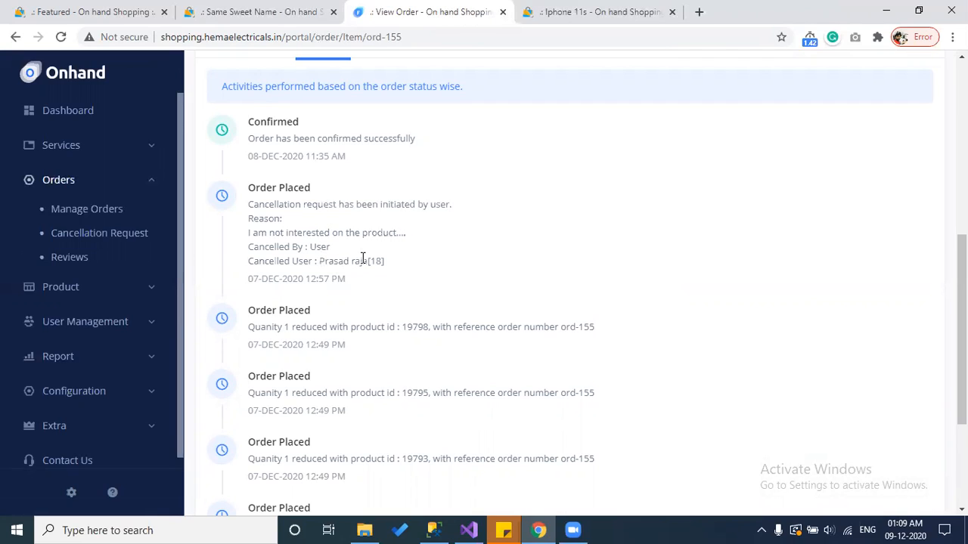
scroll(363, 261, "up", 5)
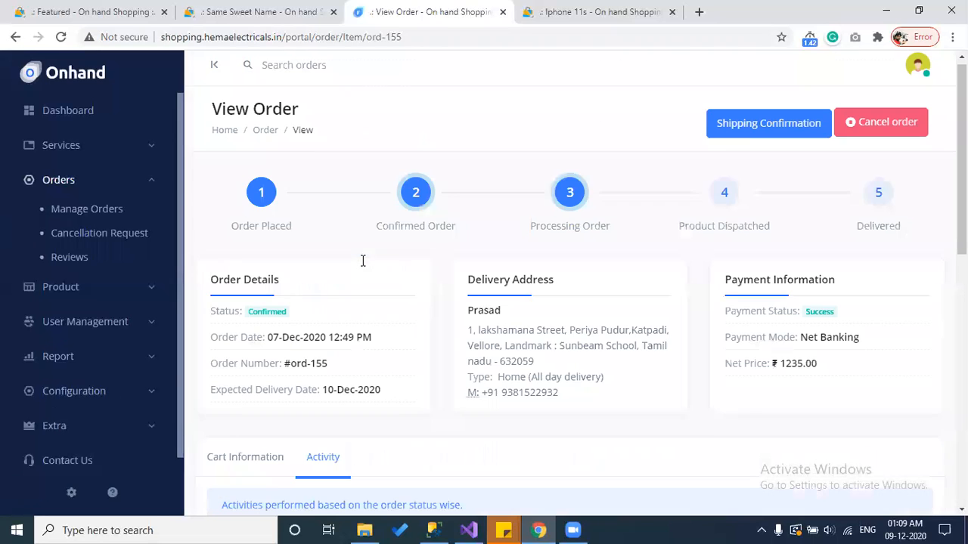
Step: In ord-155's Cancel form, change the refund amount to 1200.00
left_click(893, 126)
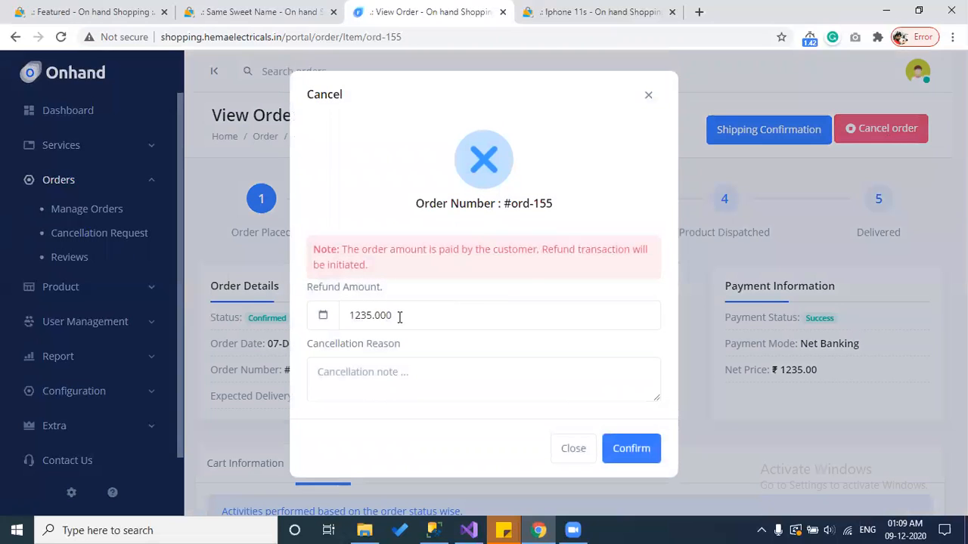
left_click(648, 96)
left_click_drag(862, 345, 806, 346)
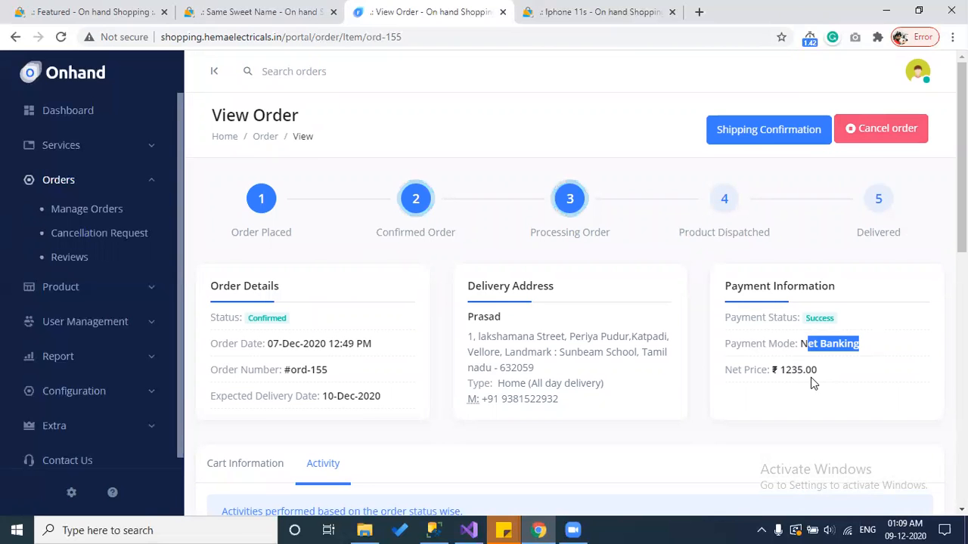
left_click(874, 128)
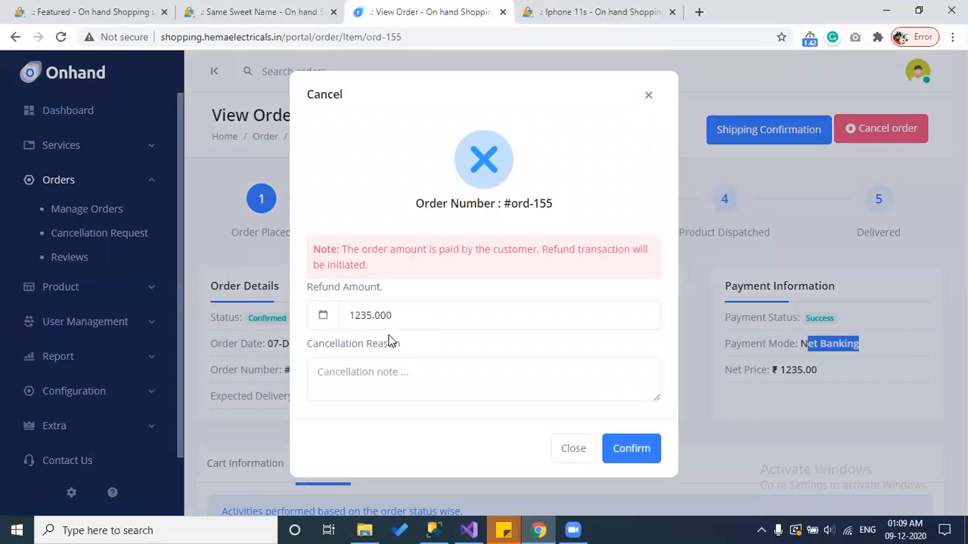
left_click_drag(395, 315, 362, 315)
left_click(386, 370)
left_click(363, 314)
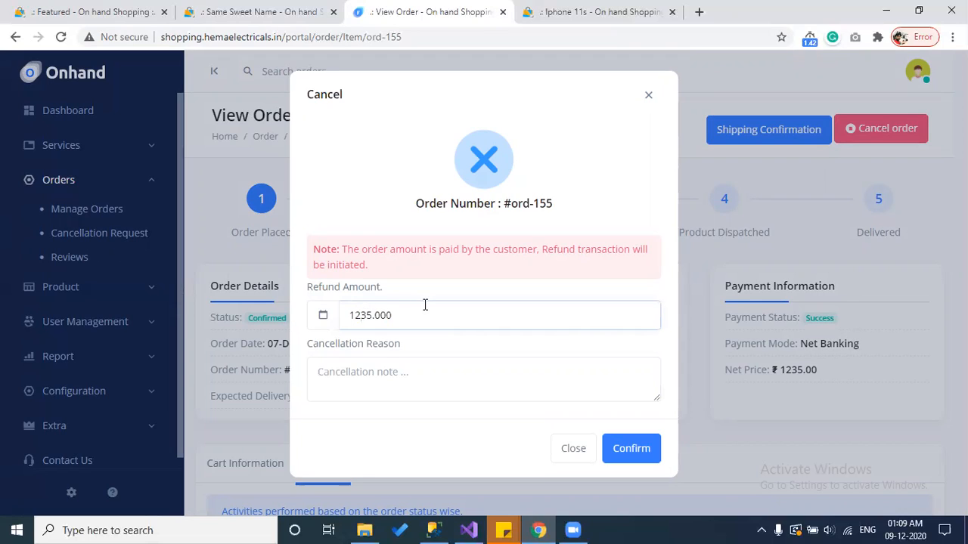
key("Delete")
key("Delete")
type("00")
key("Tab")
Step: Enter reason '35 rupees has been reduced for the commission' and confirm the cancellation
type("Sampl")
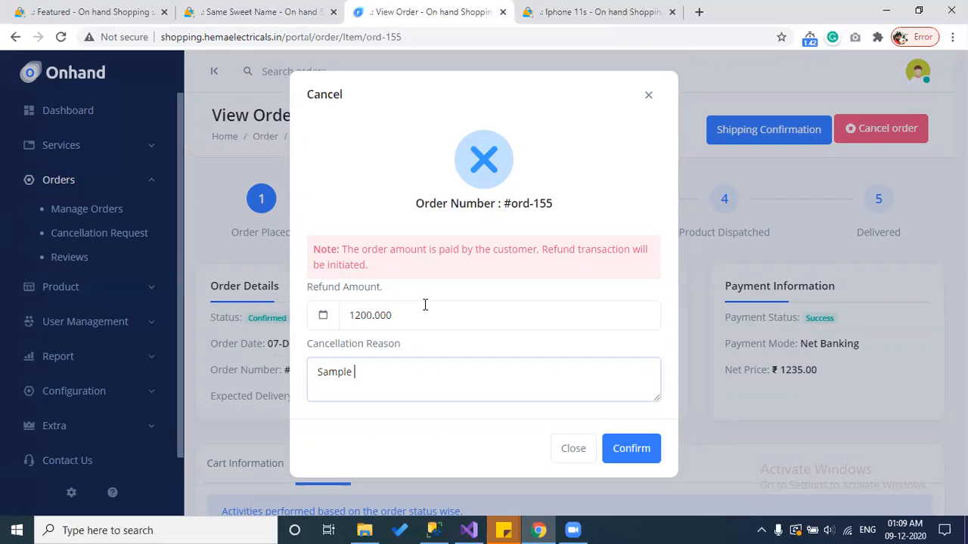
key("ctrl+a")
type("35 rupels")
key("BackSpace")
key("BackSpace")
type("has been reduced for the com")
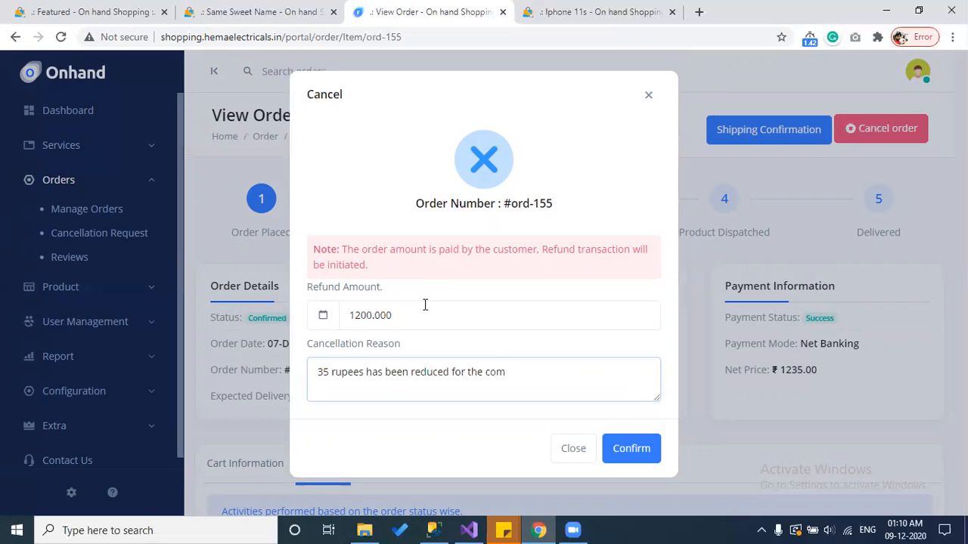
type("mission")
left_click(625, 452)
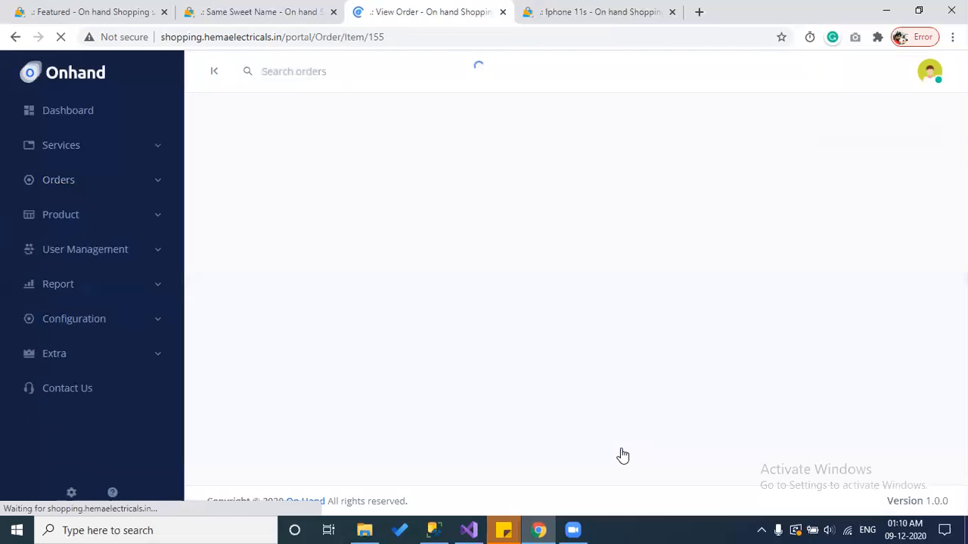
Step: Check the cancellation reason recorded in ord-155's activity log
scroll(455, 356, "down", 2)
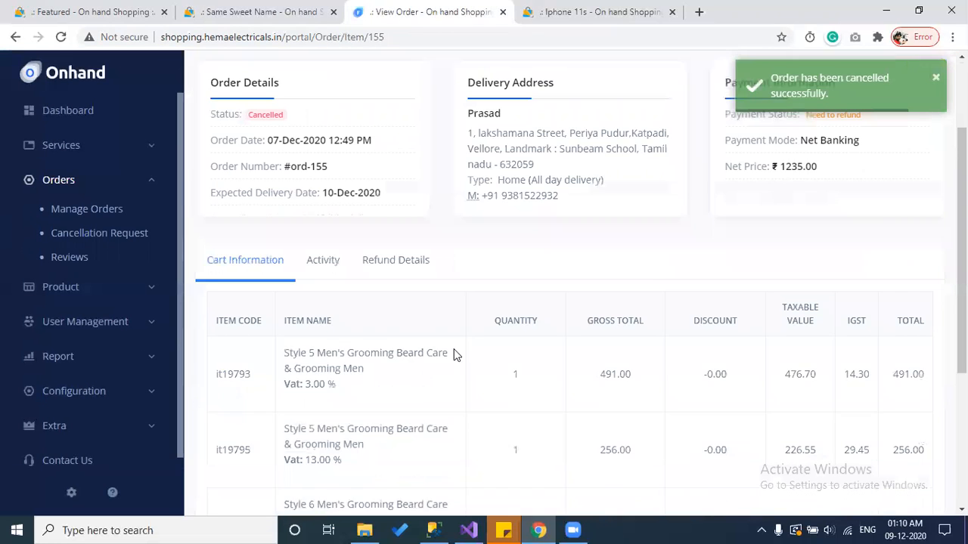
left_click(339, 250)
scroll(444, 305, "down", 1)
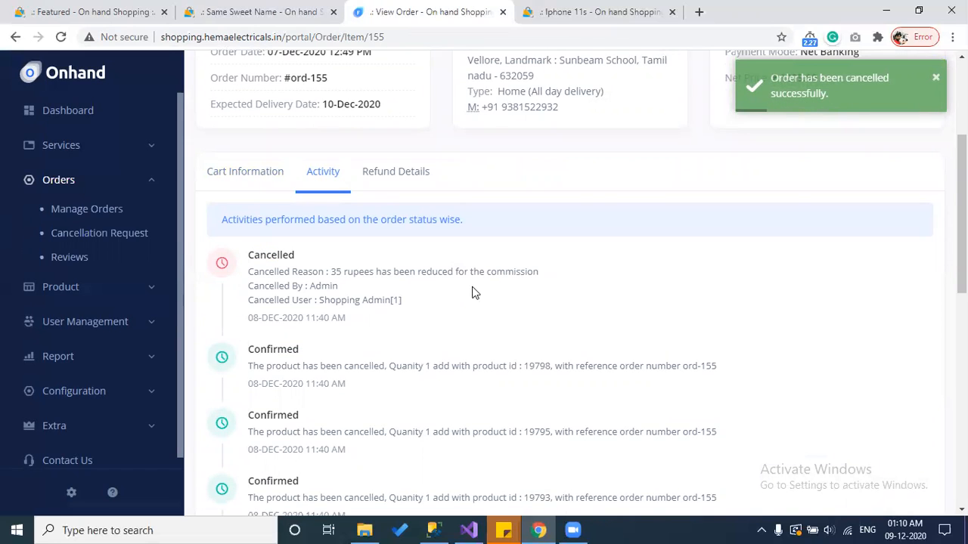
left_click_drag(537, 272, 333, 272)
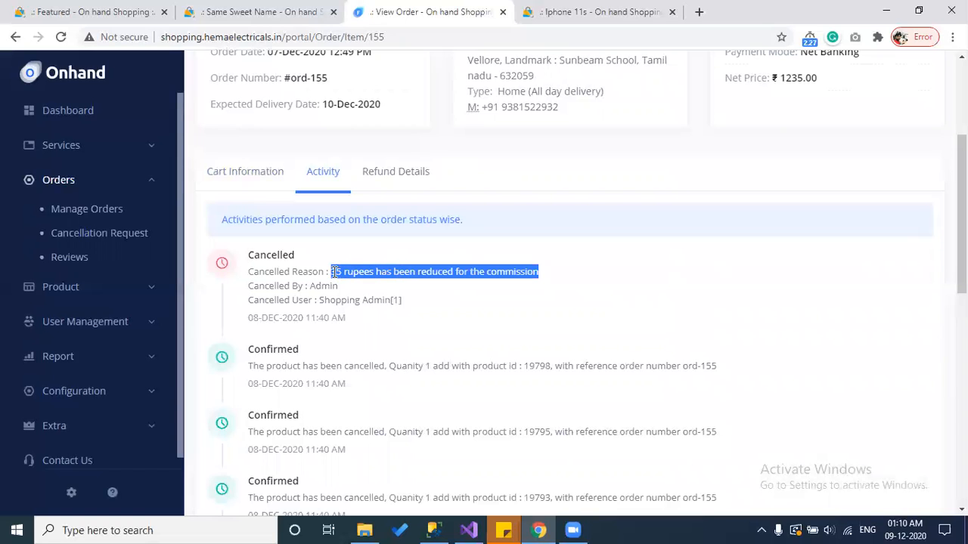
scroll(357, 399, "down", 4)
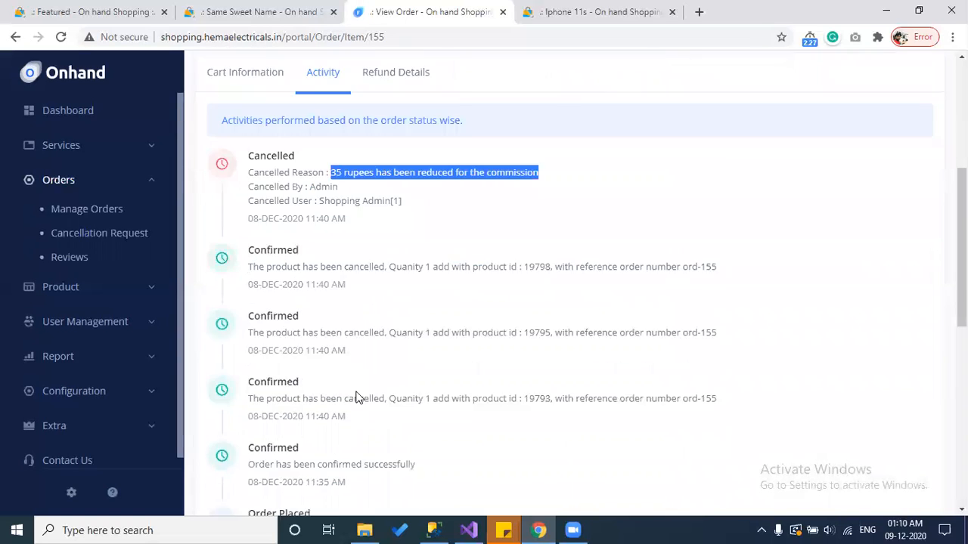
scroll(359, 398, "up", 2)
scroll(358, 399, "up", 2)
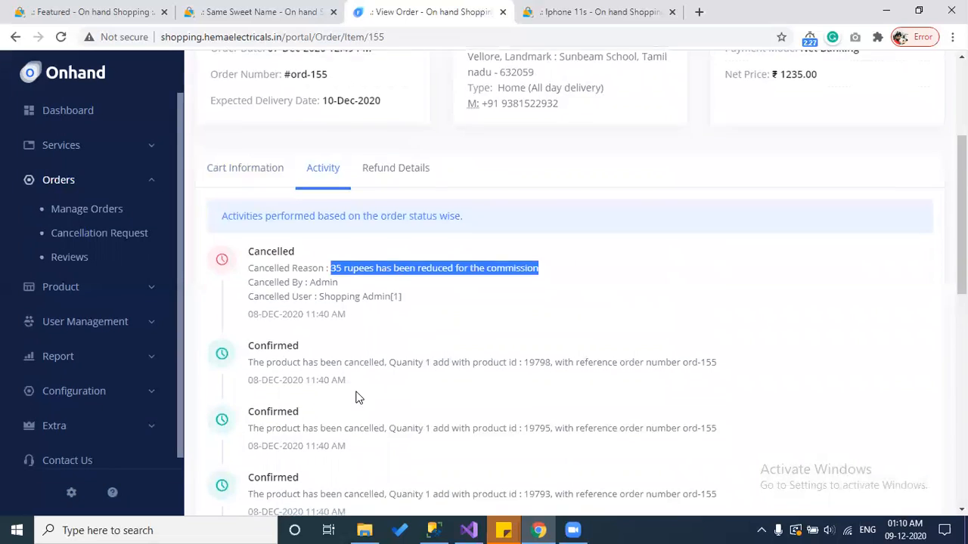
Step: Review the ₹1200.00 refund details and bring up Refund Confirmation
left_click(393, 181)
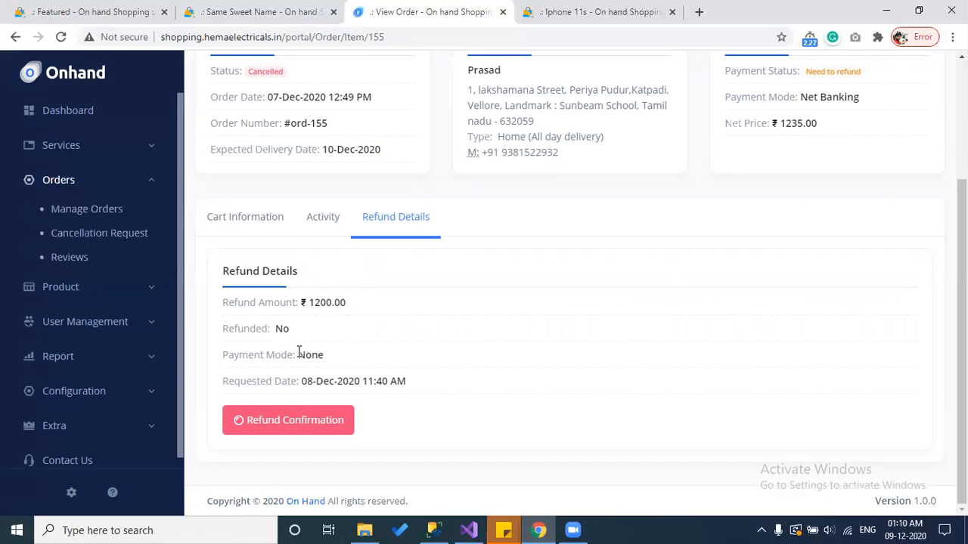
left_click_drag(420, 383, 223, 303)
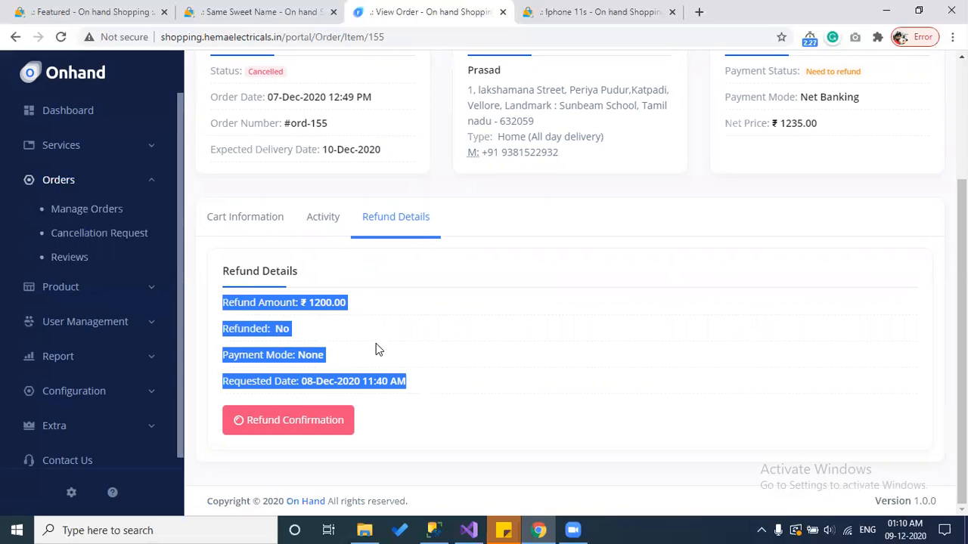
left_click(375, 388)
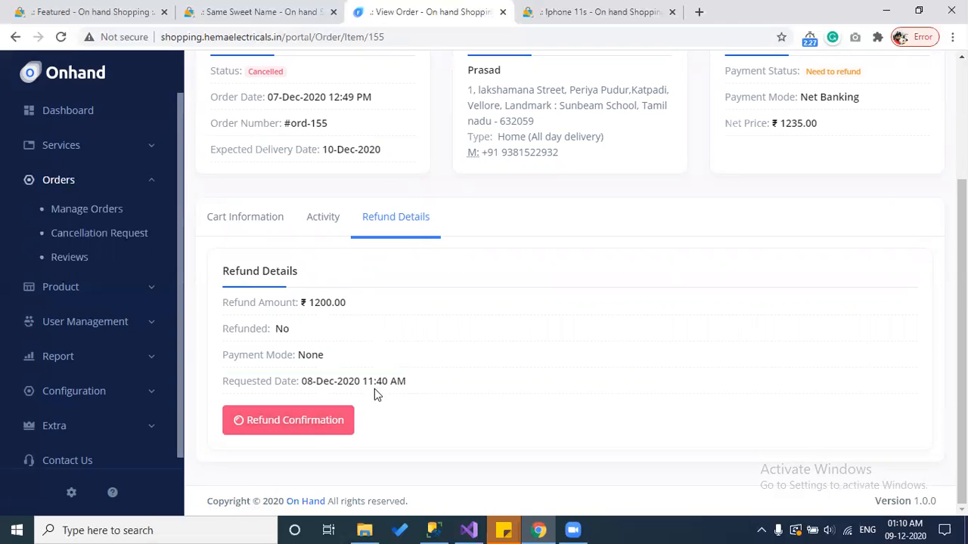
left_click(314, 425)
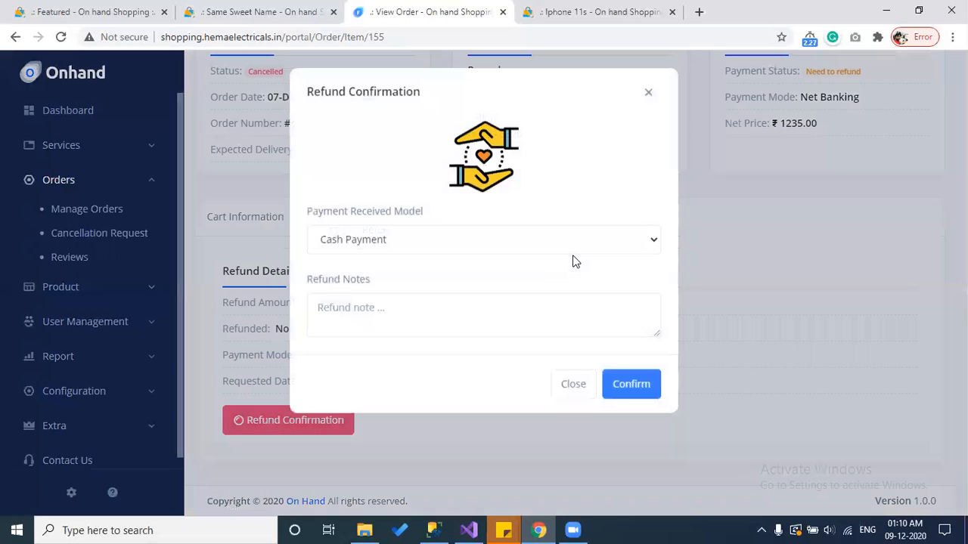
Step: Choose Google Pay, add the note 'amt has been send via gooele pay.. with the', and confirm
left_click(363, 242)
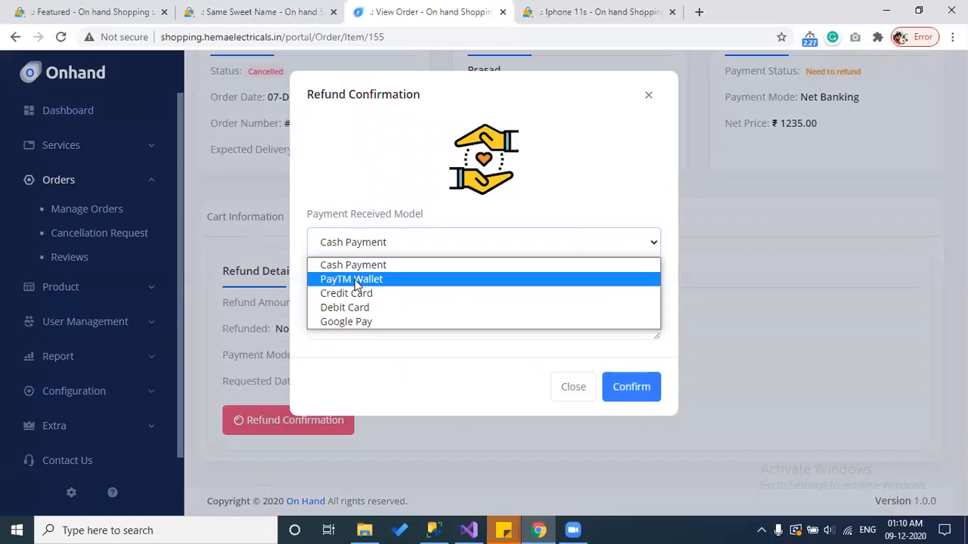
left_click(358, 322)
left_click(358, 320)
type("amt")
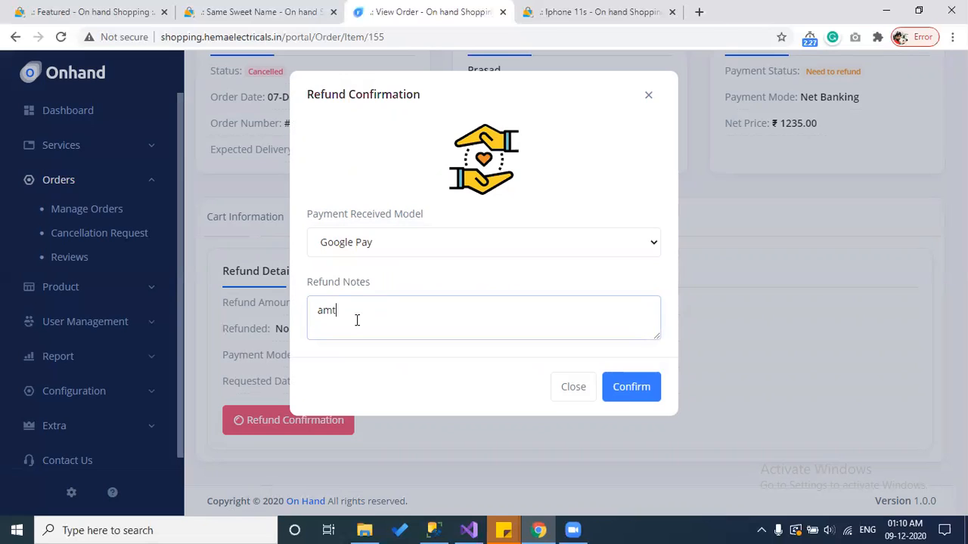
type(" has been send via gooe")
type("le pay..")
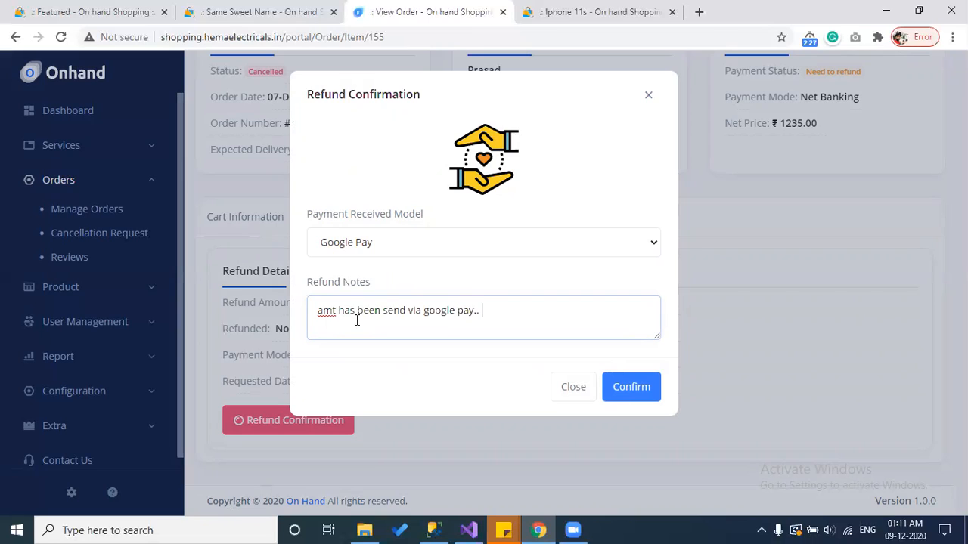
type(" with the trans")
left_click(627, 389)
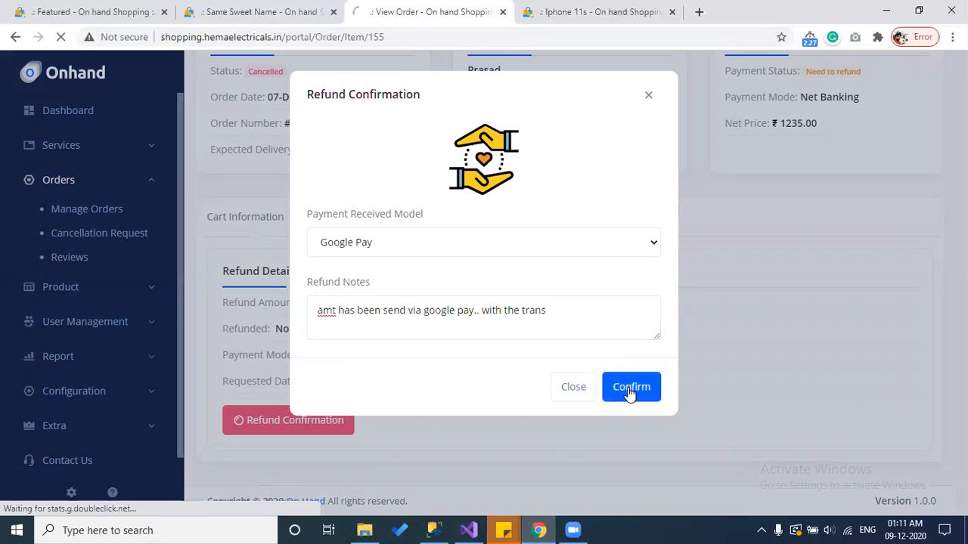
scroll(630, 394, "down", 3)
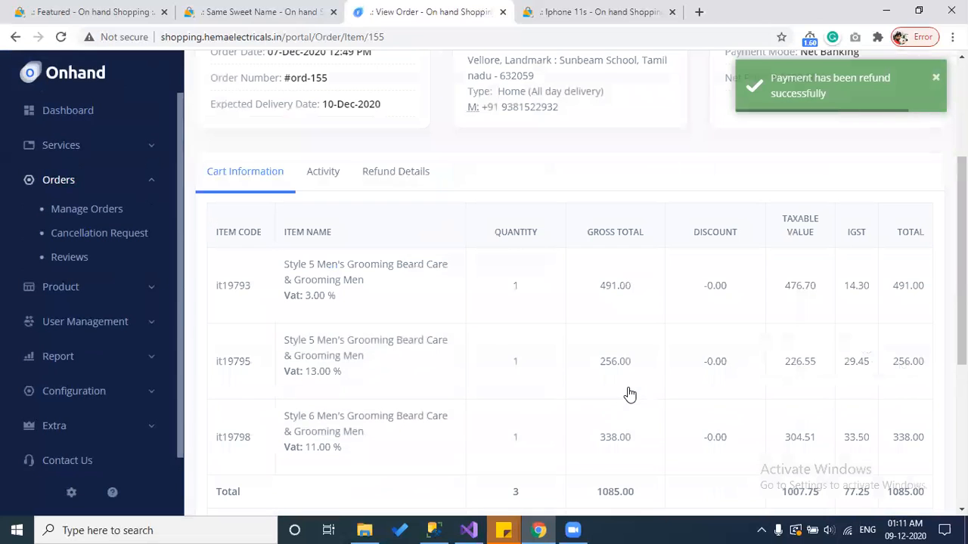
Step: Check the refund comment in the activity log, then verify Refund Details show Refunded Yes via Google Pay
left_click(318, 172)
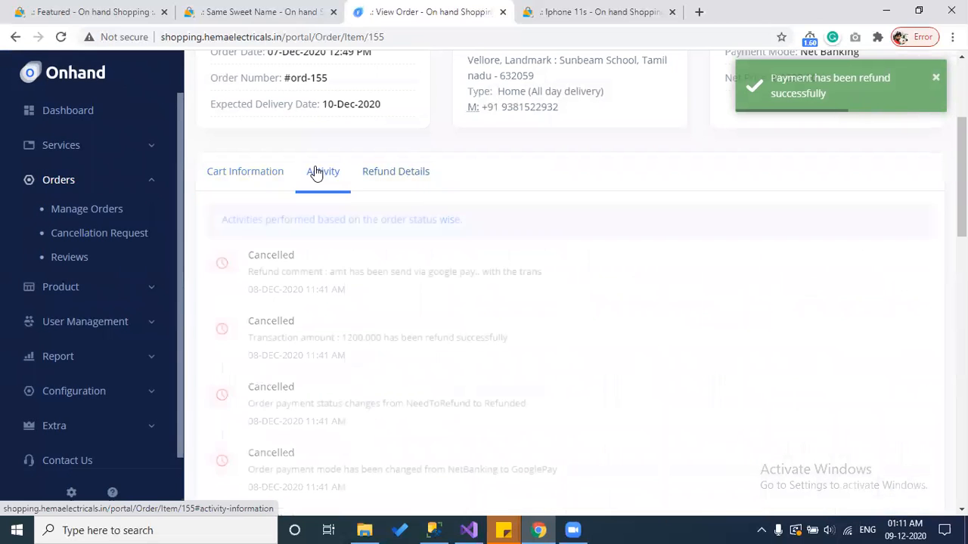
left_click_drag(362, 297, 248, 272)
left_click(368, 310)
scroll(372, 294, "up", 1)
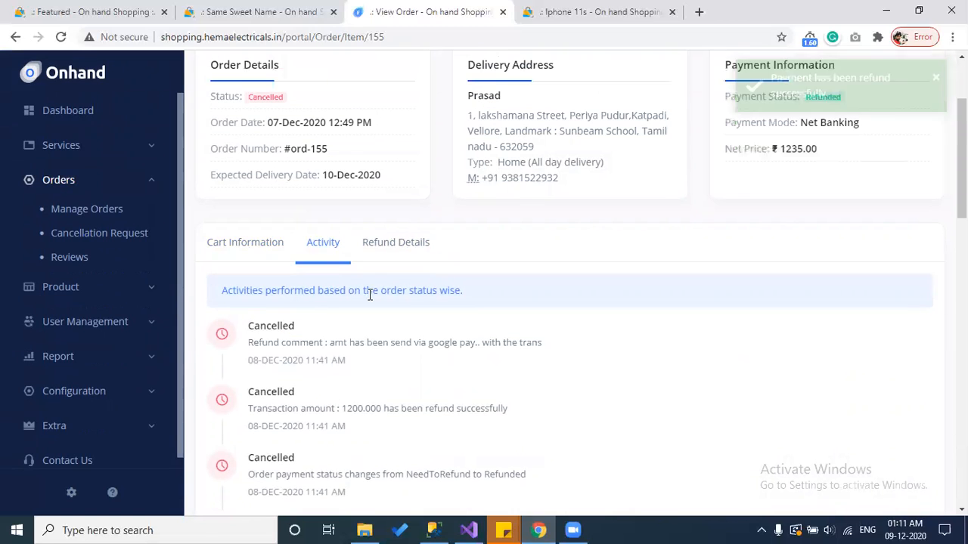
left_click(383, 244)
scroll(382, 254, "down", 2)
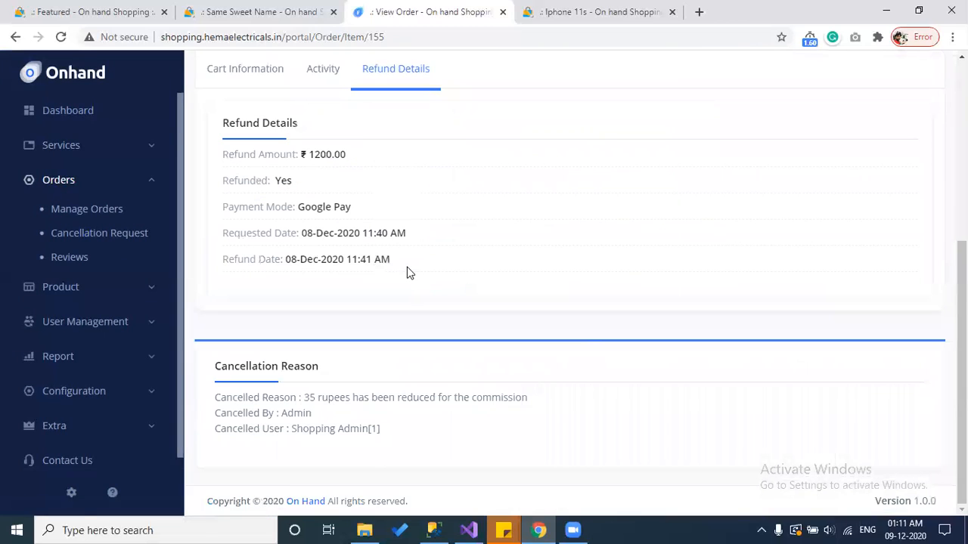
left_click_drag(406, 438, 239, 393)
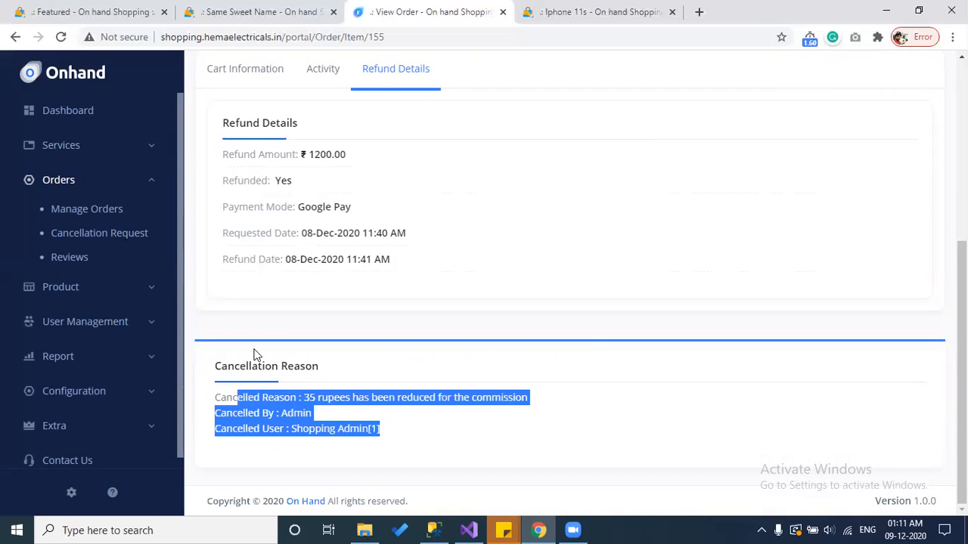
scroll(485, 319, "up", 4)
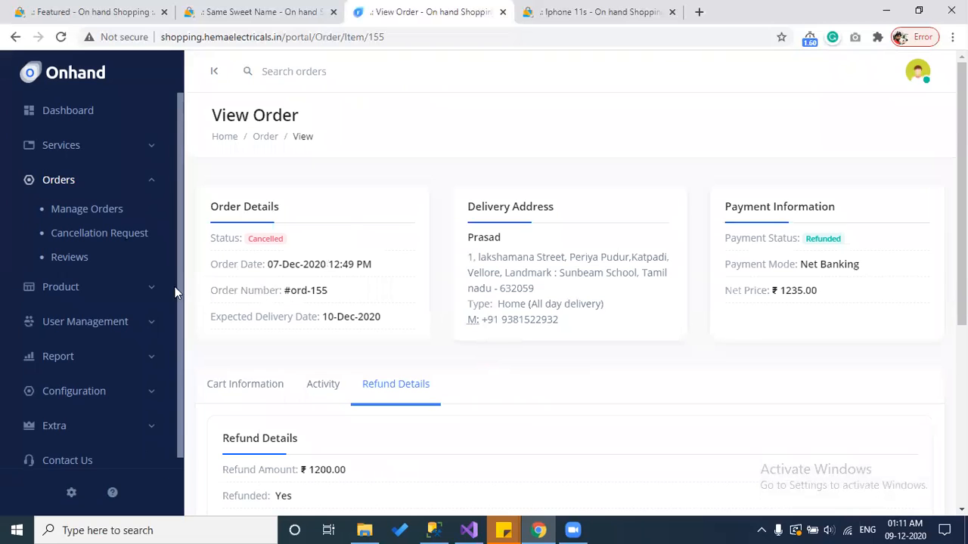
Step: List the product reviews for the 08/Dec/2020 - 09/Dec/2020 date range
left_click(72, 257)
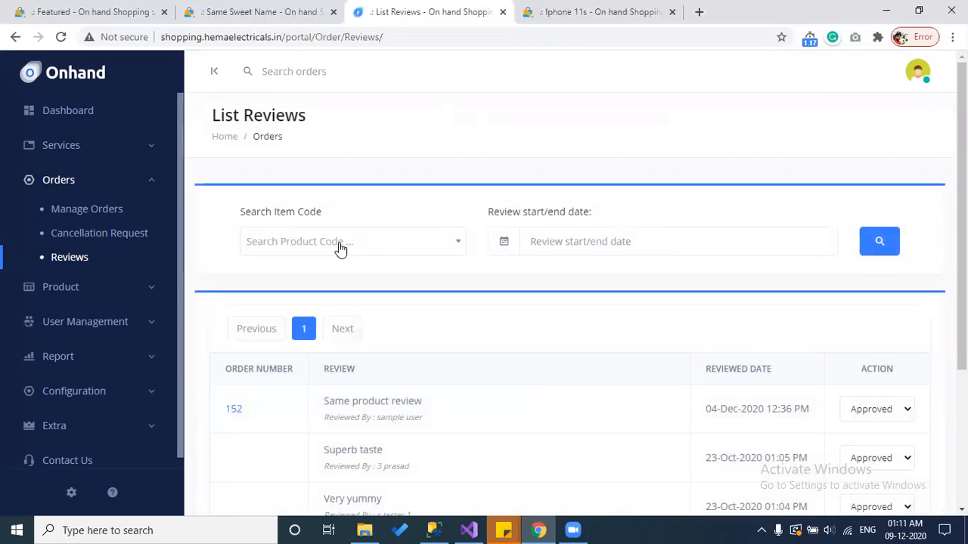
left_click(341, 245)
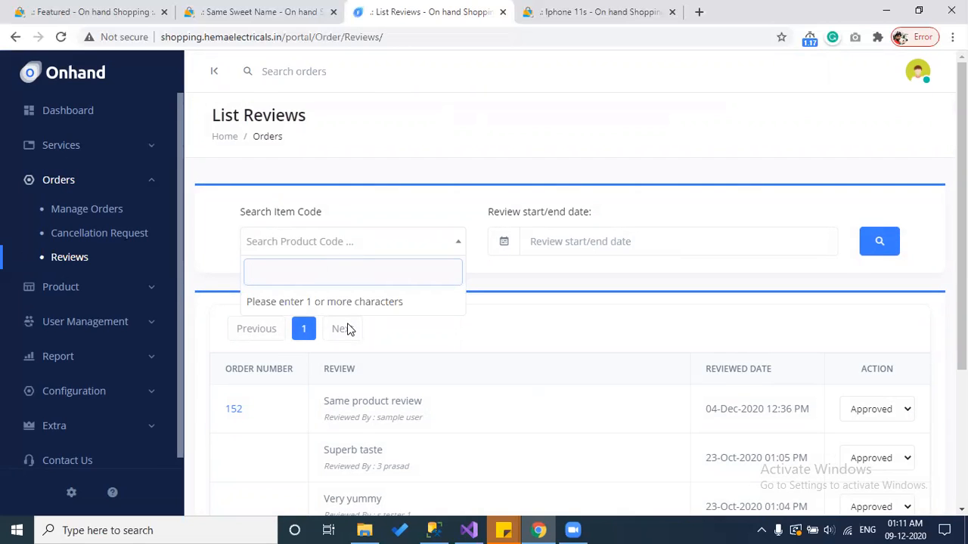
type("p")
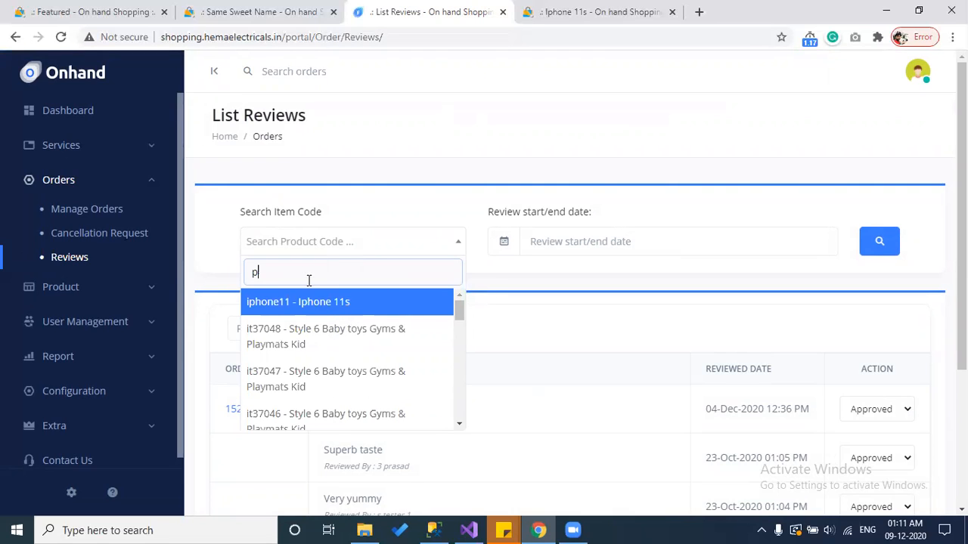
left_click(499, 280)
left_click(567, 245)
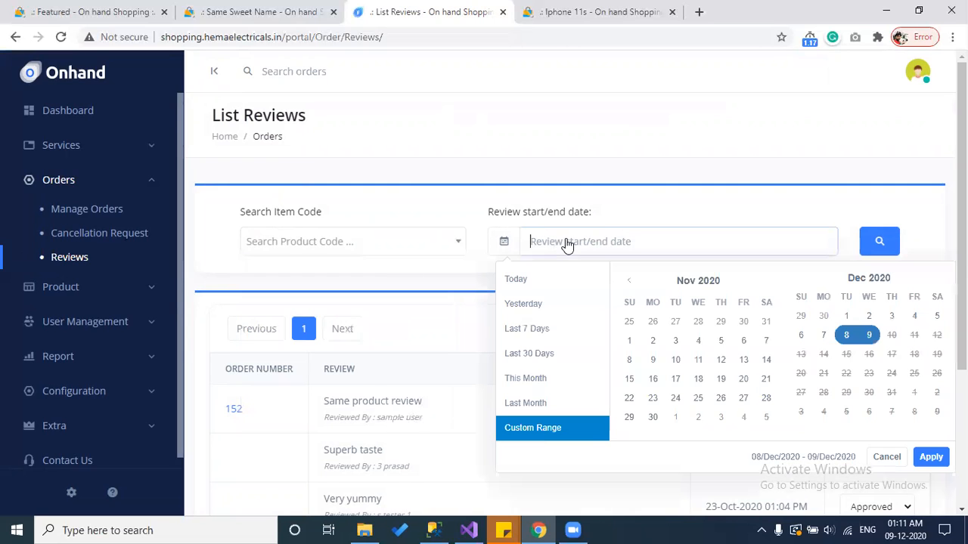
left_click(453, 276)
scroll(453, 274, "down", 2)
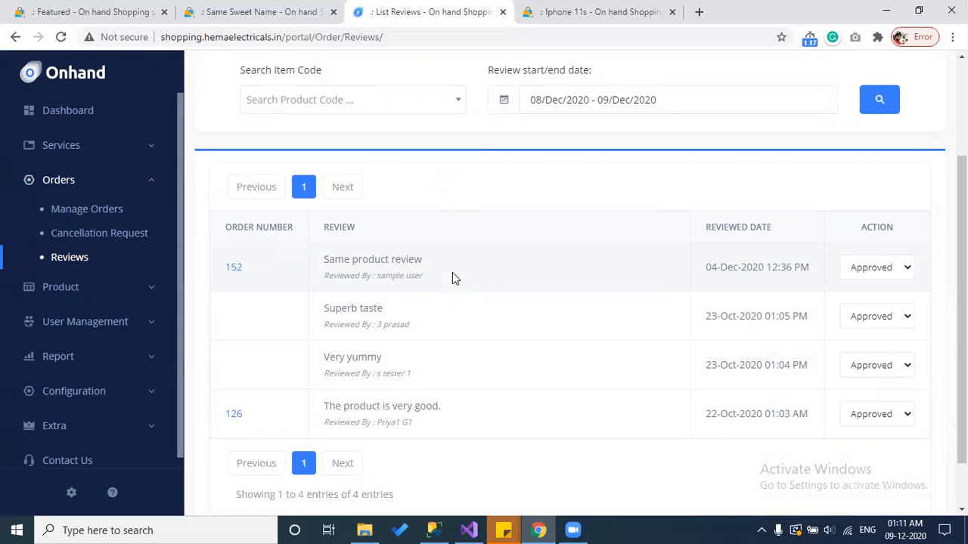
left_click_drag(346, 256, 439, 401)
left_click(438, 401)
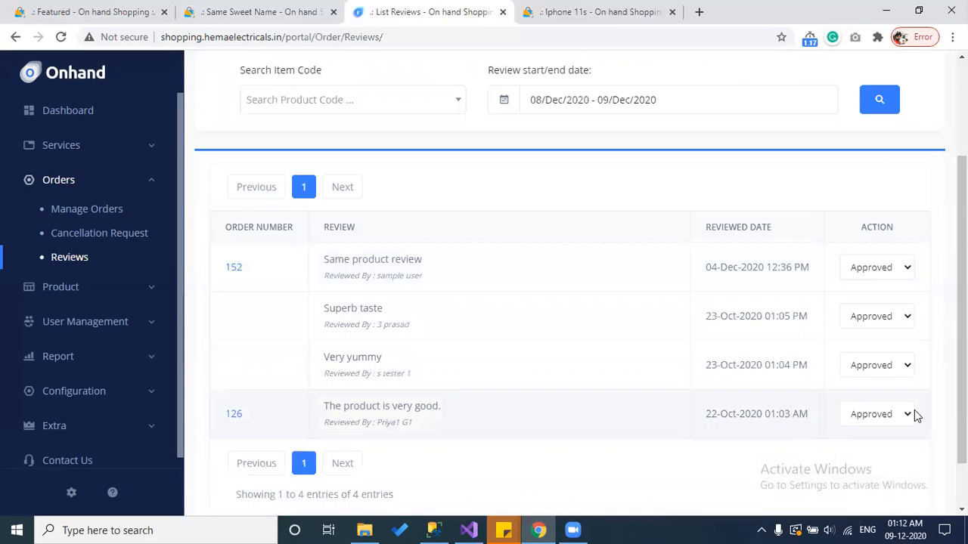
Step: Switch order 126's review to Not Approved, then back to Approved
left_click(868, 418)
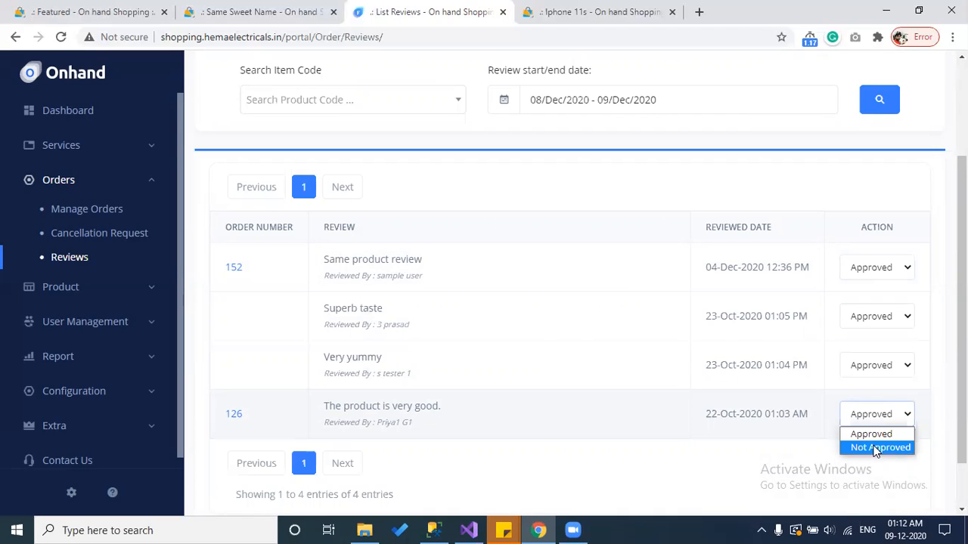
left_click(875, 448)
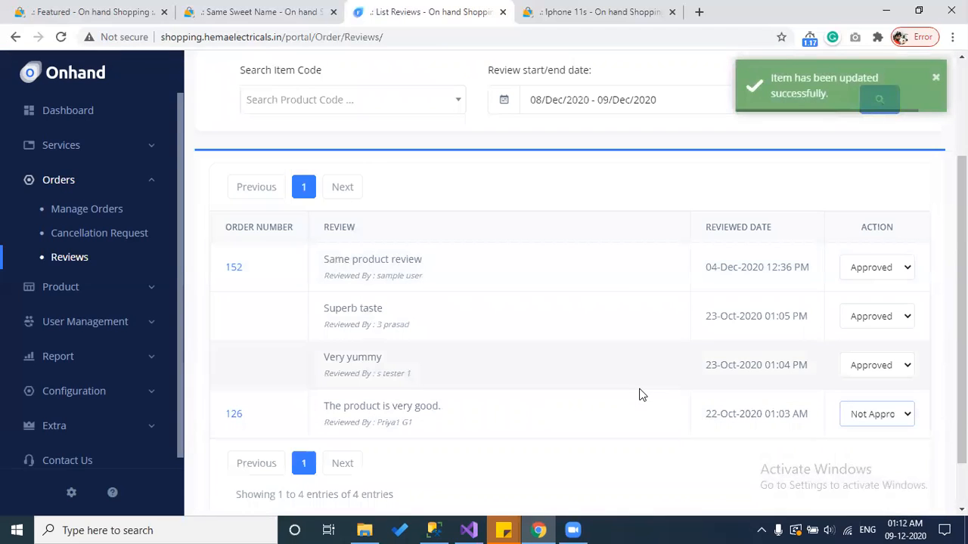
left_click(887, 416)
left_click(873, 433)
scroll(542, 396, "down", 1)
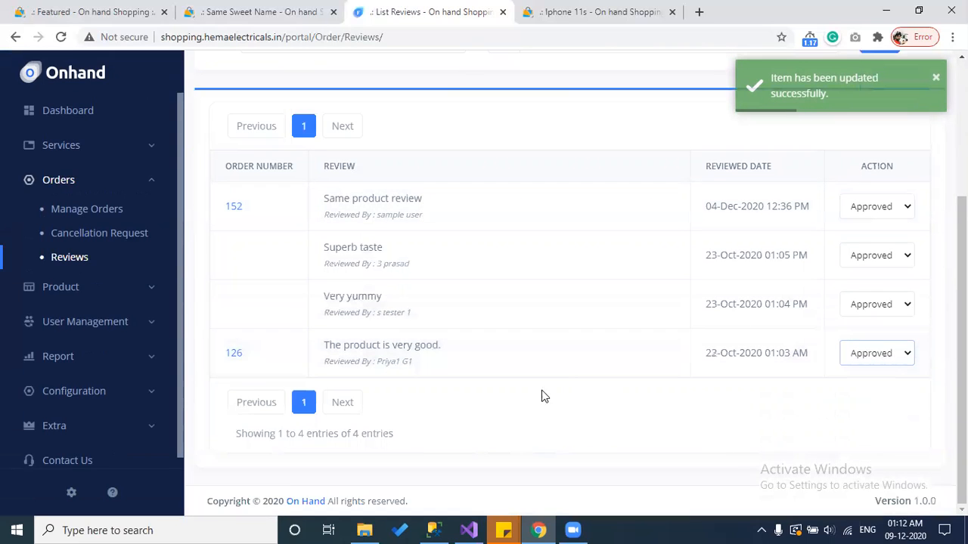
left_click(80, 356)
Step: Open the Report Overview page and inspect the Sales Summary chart's data points
left_click(77, 322)
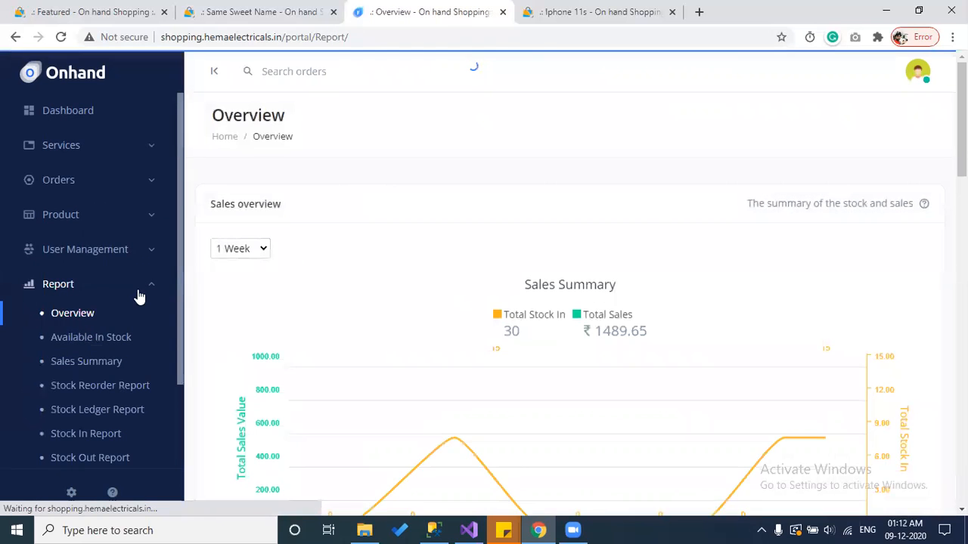
scroll(678, 188, "down", 1)
scroll(574, 303, "down", 1)
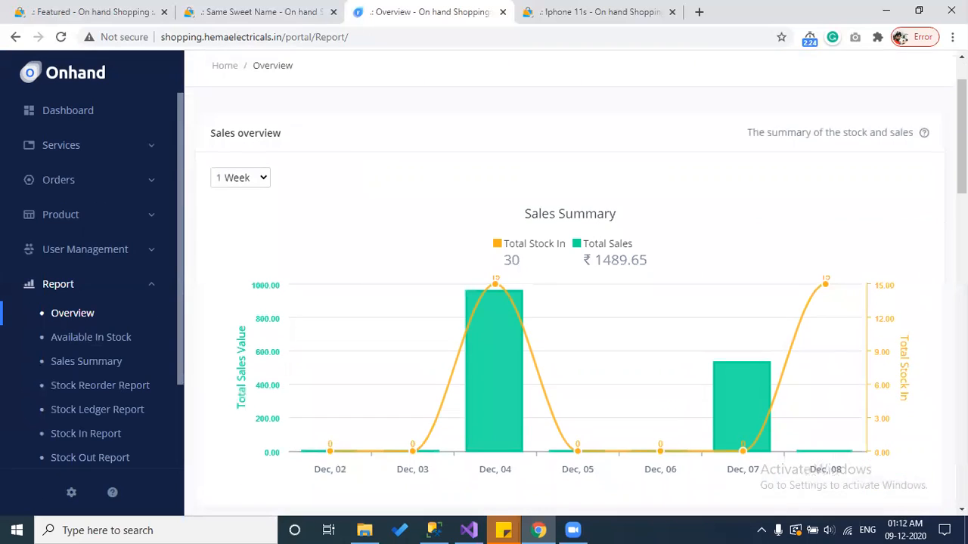
scroll(575, 302, "up", 1)
mouse_move(332, 448)
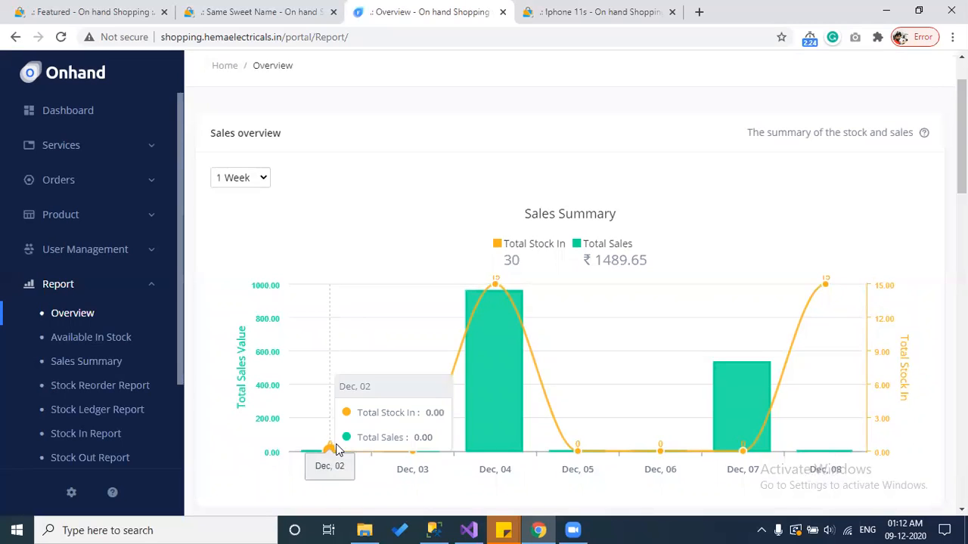
mouse_move(412, 452)
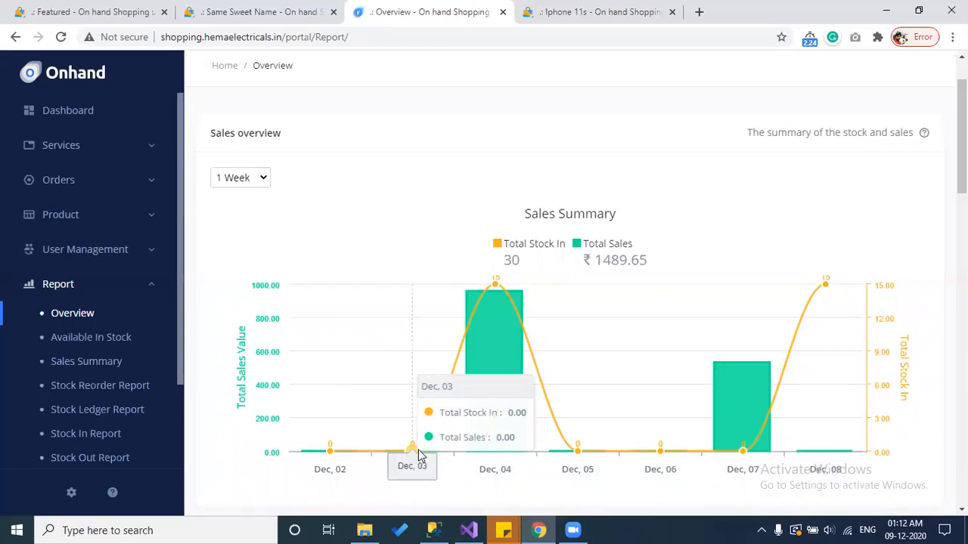
mouse_move(503, 305)
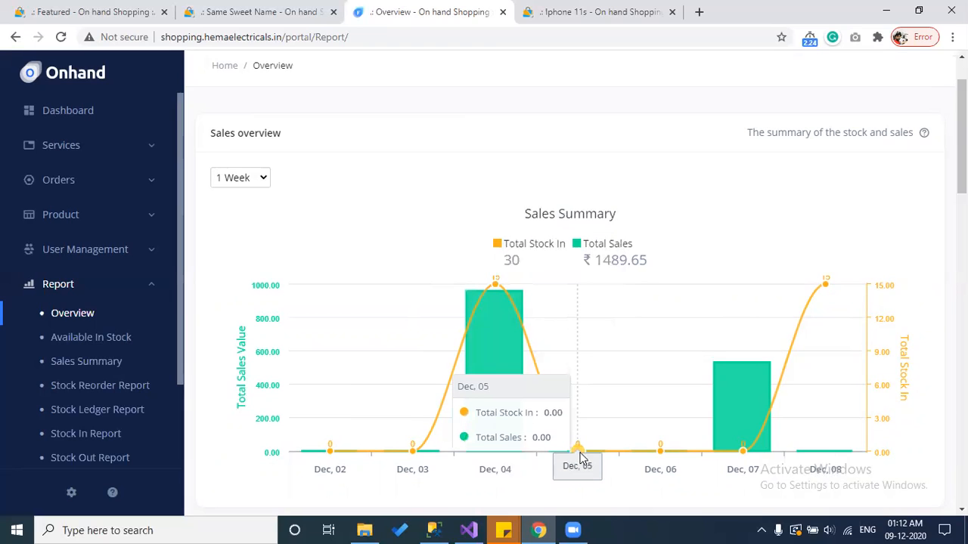
mouse_move(652, 464)
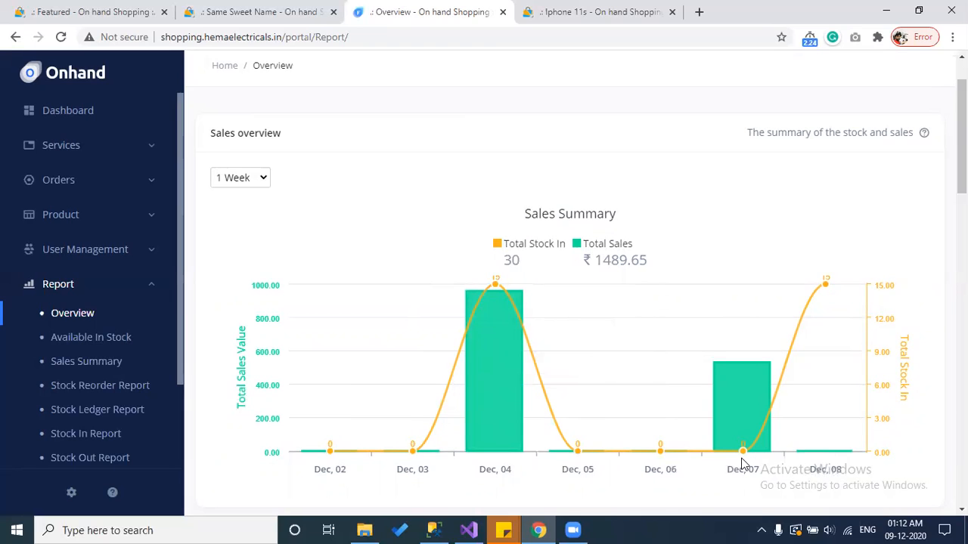
mouse_move(825, 289)
Step: Cycle the Sales Summary period through 1 Month, 4 Month, 6 Month and finally 1 Year
left_click(224, 179)
left_click(235, 210)
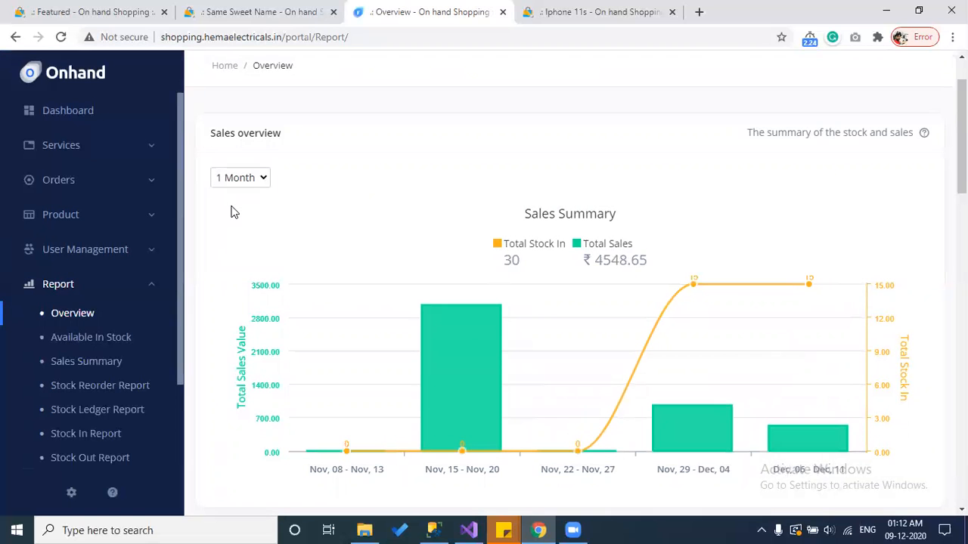
left_click(245, 183)
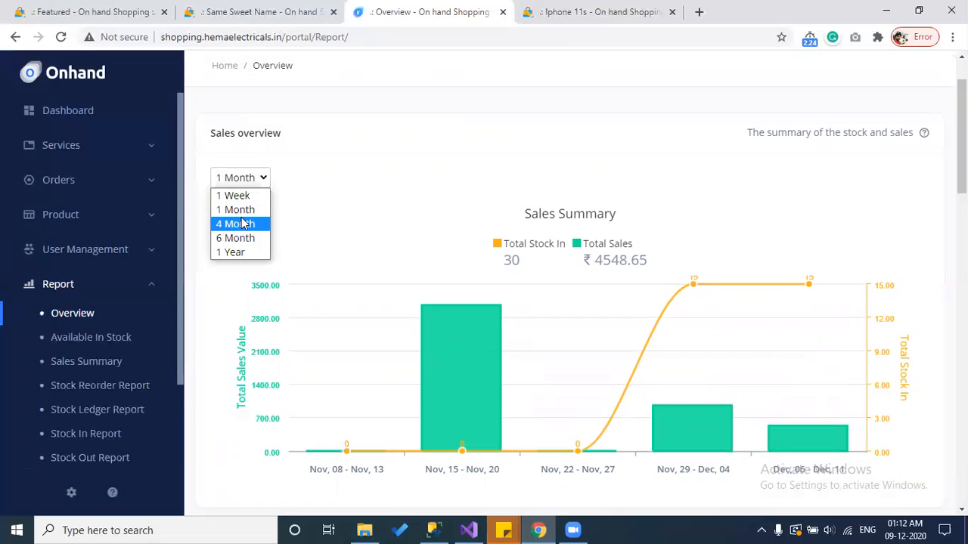
left_click(241, 221)
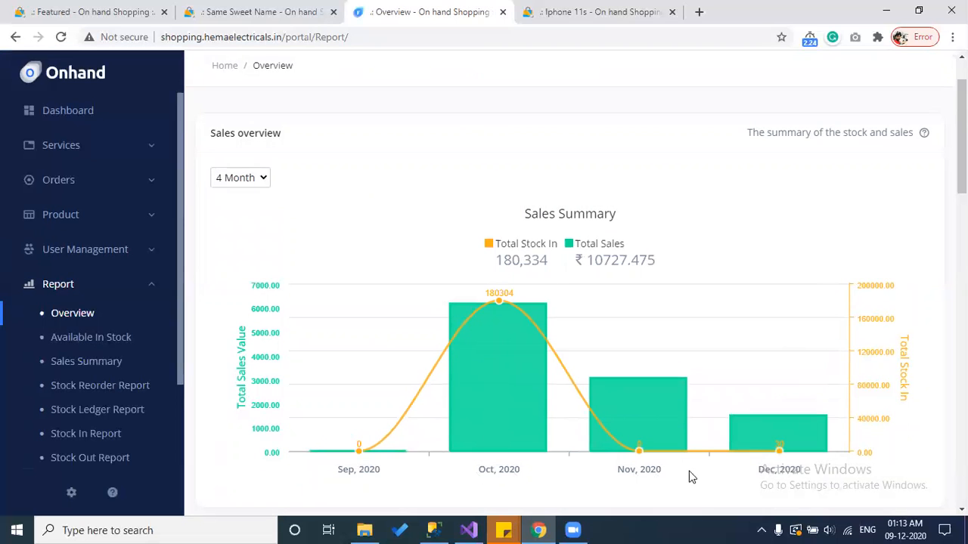
left_click(260, 179)
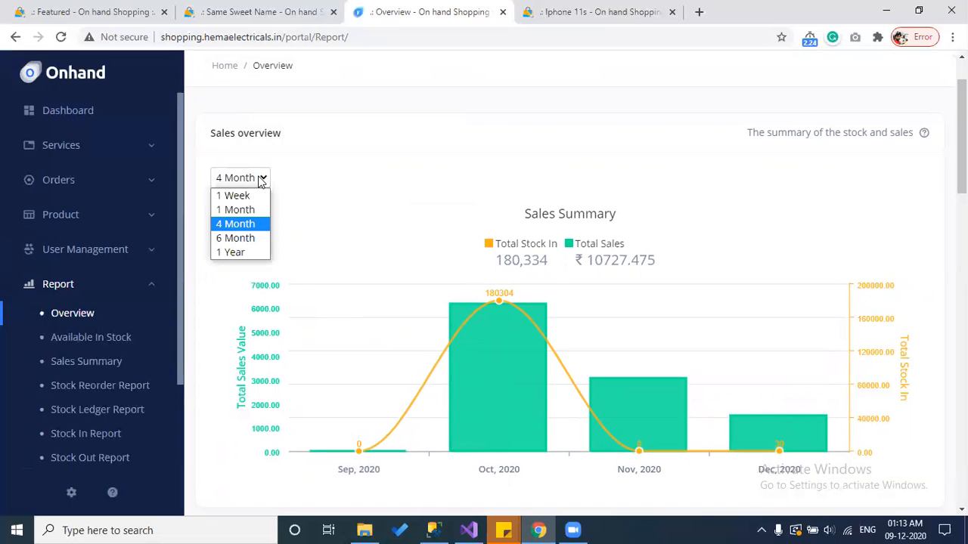
left_click(242, 236)
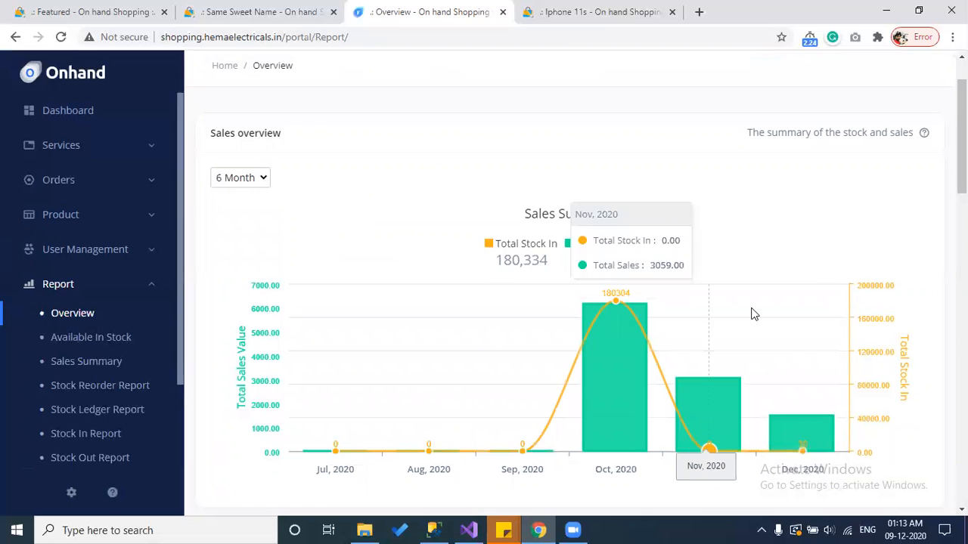
left_click(257, 178)
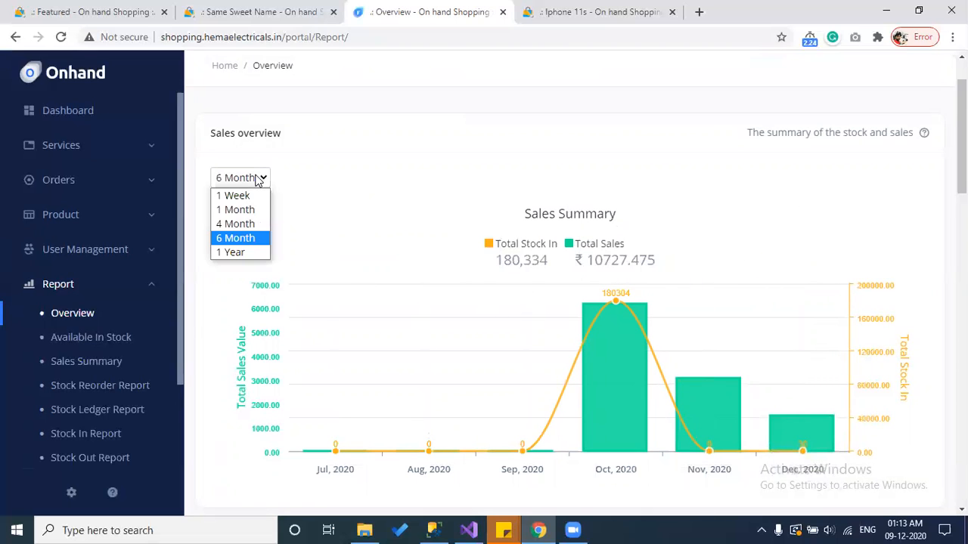
left_click(227, 252)
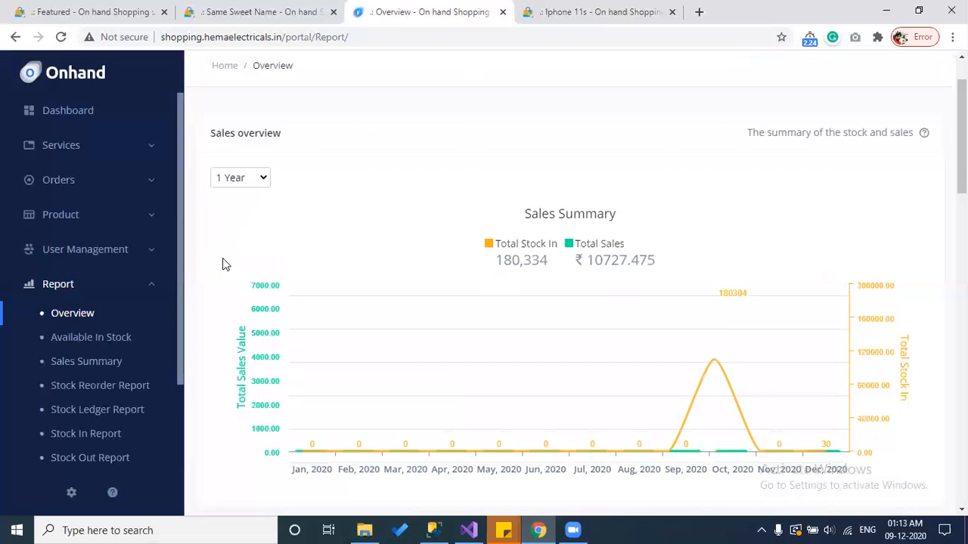
scroll(222, 264, "down", 1)
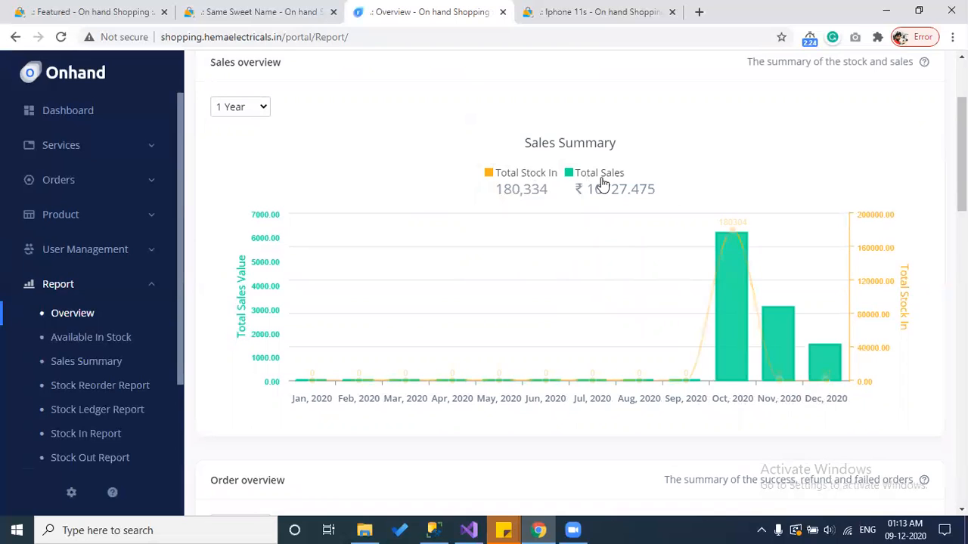
Step: Bring the Order overview chart into view and show the last 1 Month of orders
scroll(603, 184, "down", 3)
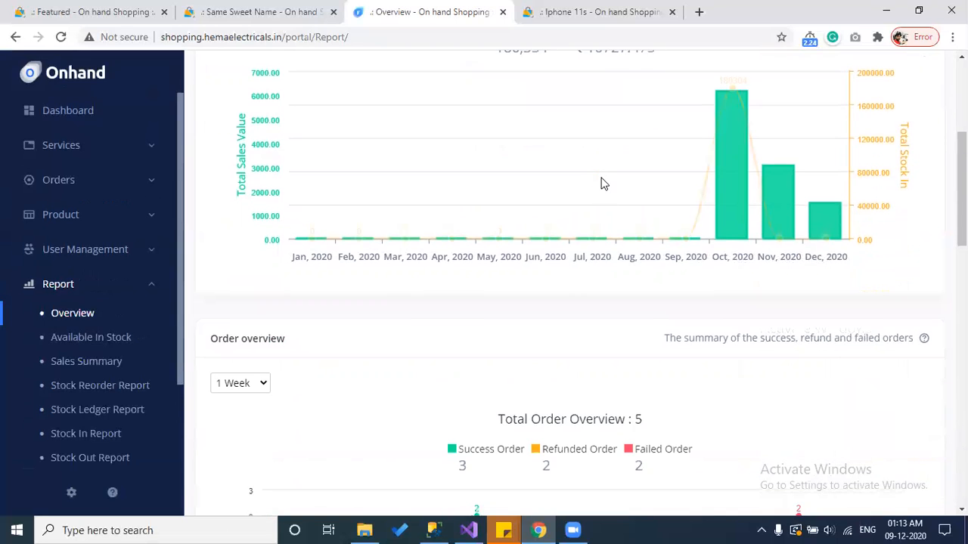
scroll(603, 184, "down", 2)
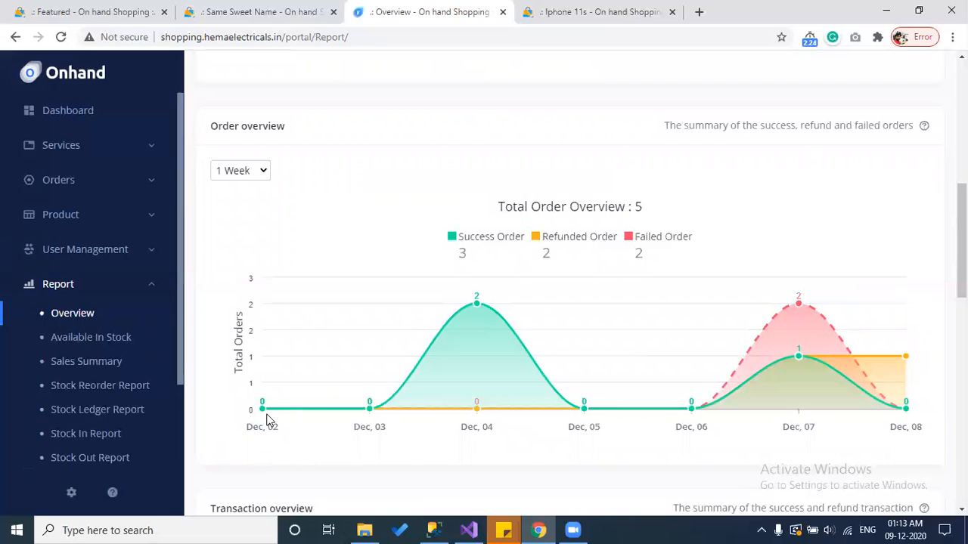
mouse_move(263, 411)
mouse_move(368, 408)
mouse_move(478, 408)
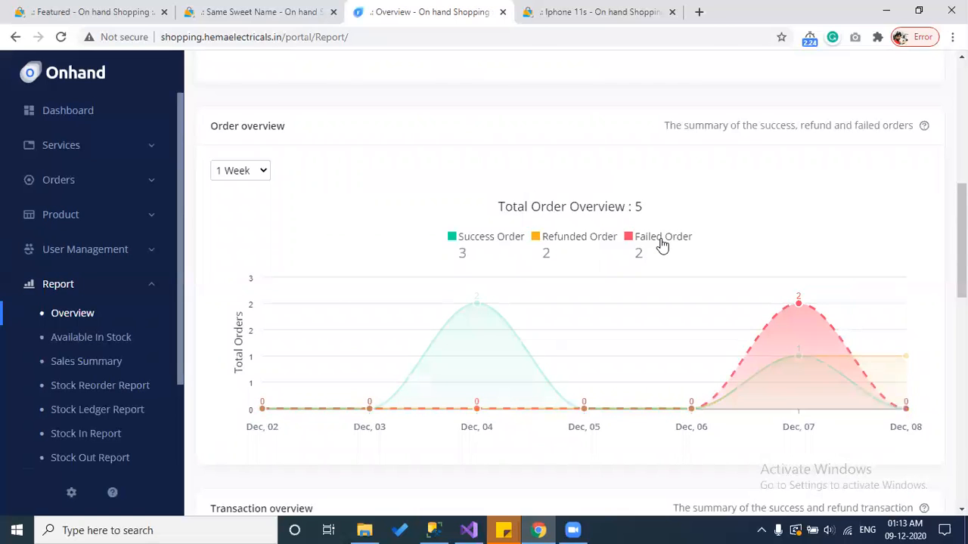
left_click(260, 171)
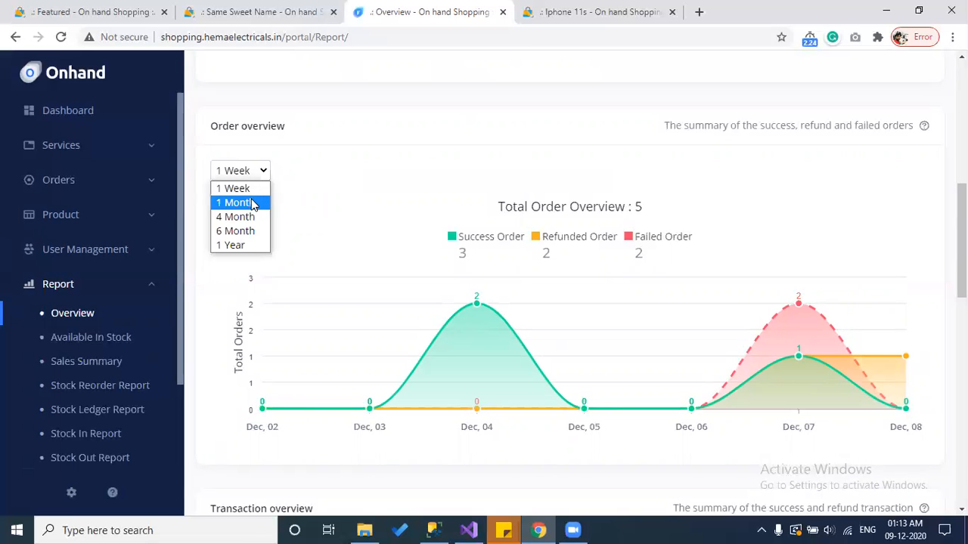
left_click(251, 199)
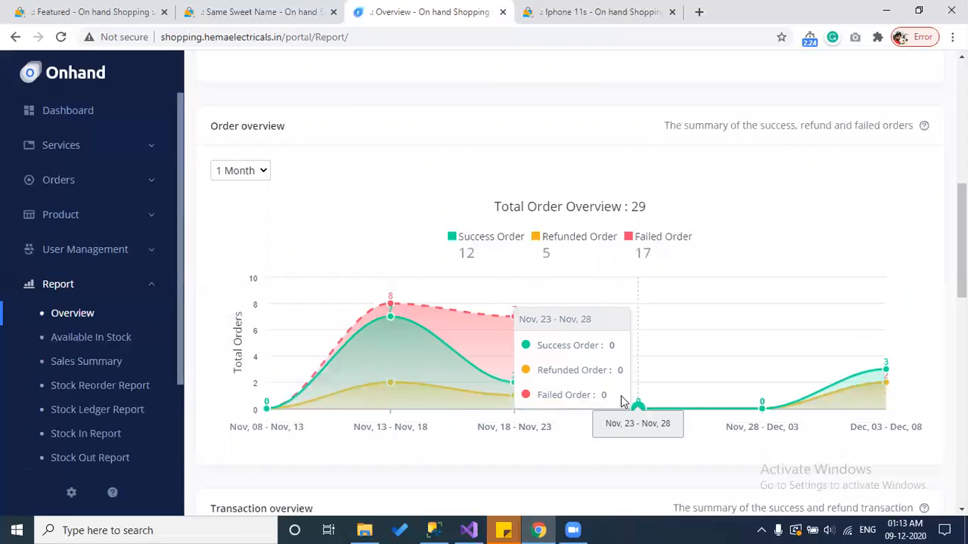
mouse_move(370, 402)
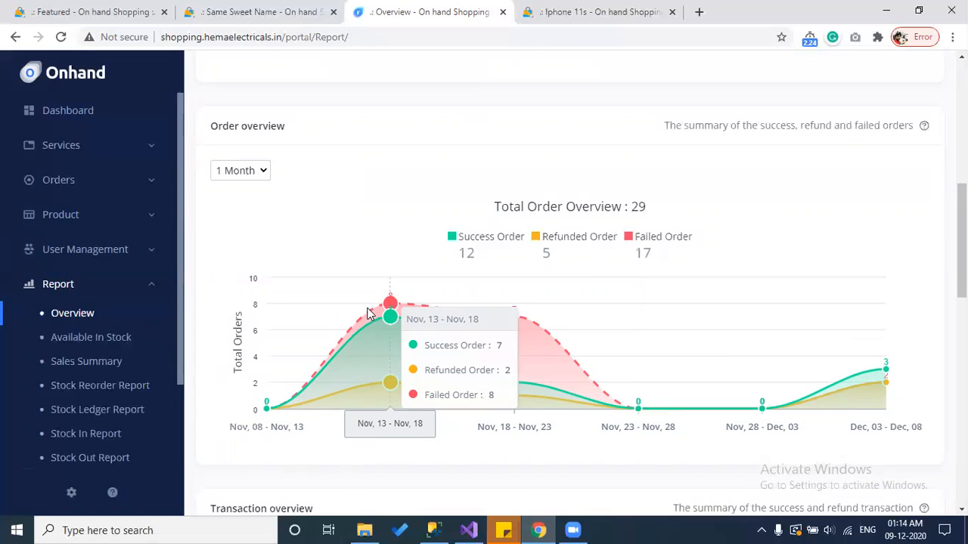
Step: Set the order chart to 4 Month, 6 Month, then 1 Year, and reach Transaction overview
left_click(239, 172)
left_click(236, 217)
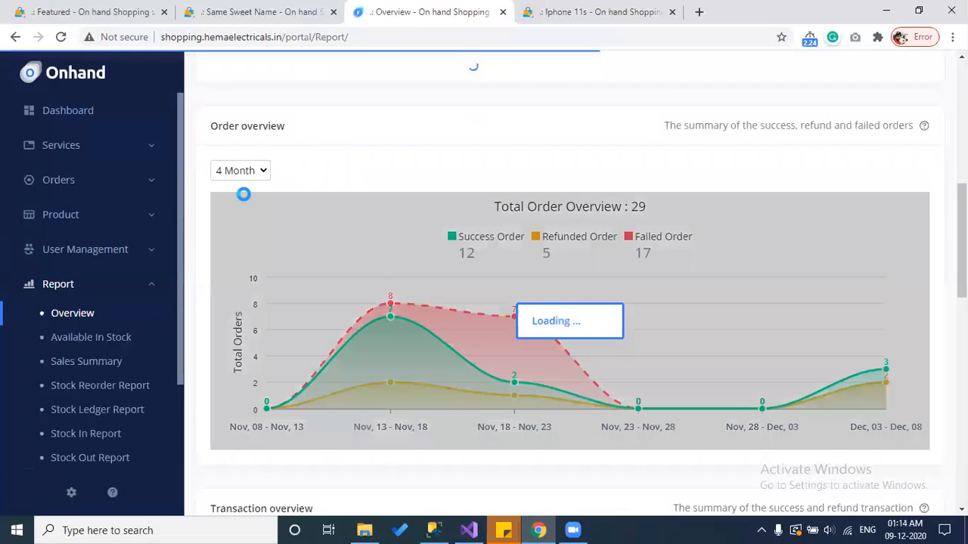
left_click(250, 173)
left_click(242, 229)
left_click(249, 171)
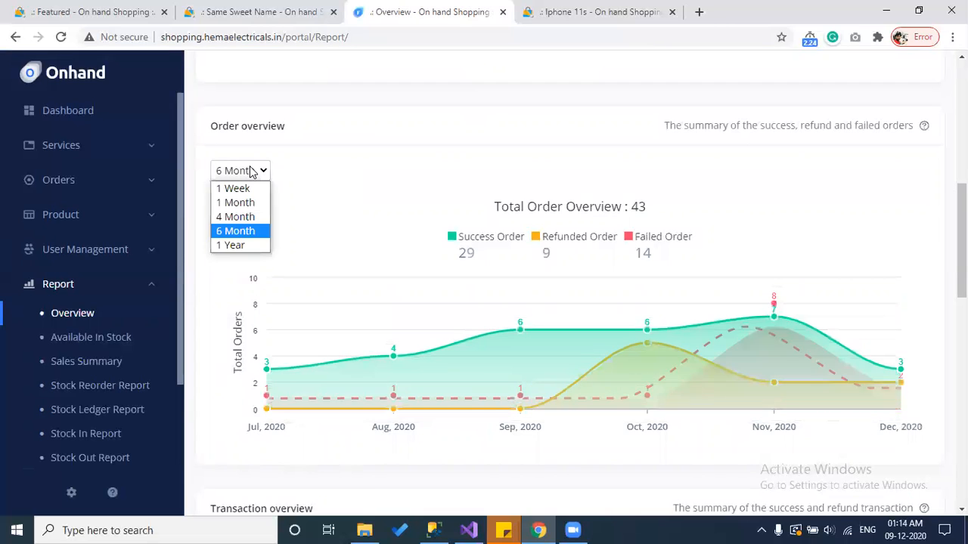
left_click(232, 246)
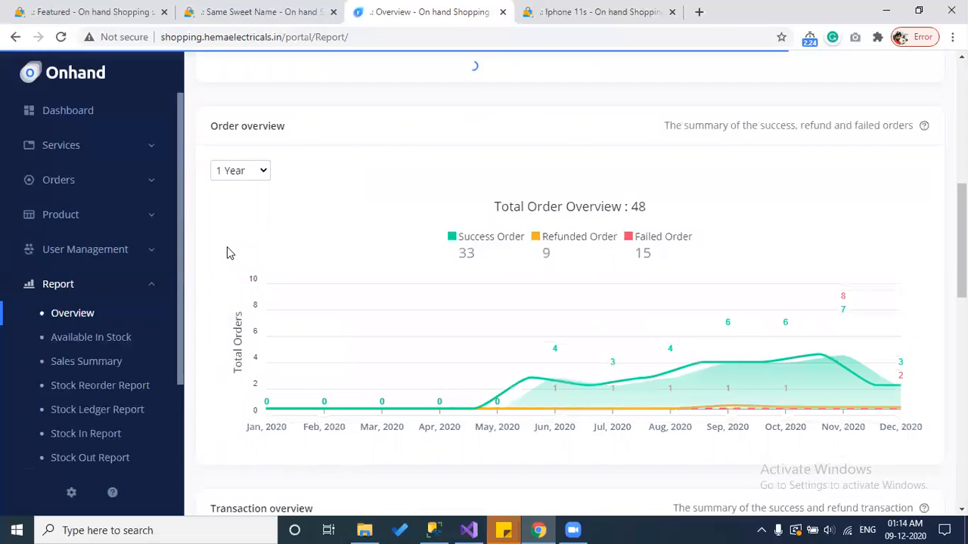
scroll(227, 251, "down", 4)
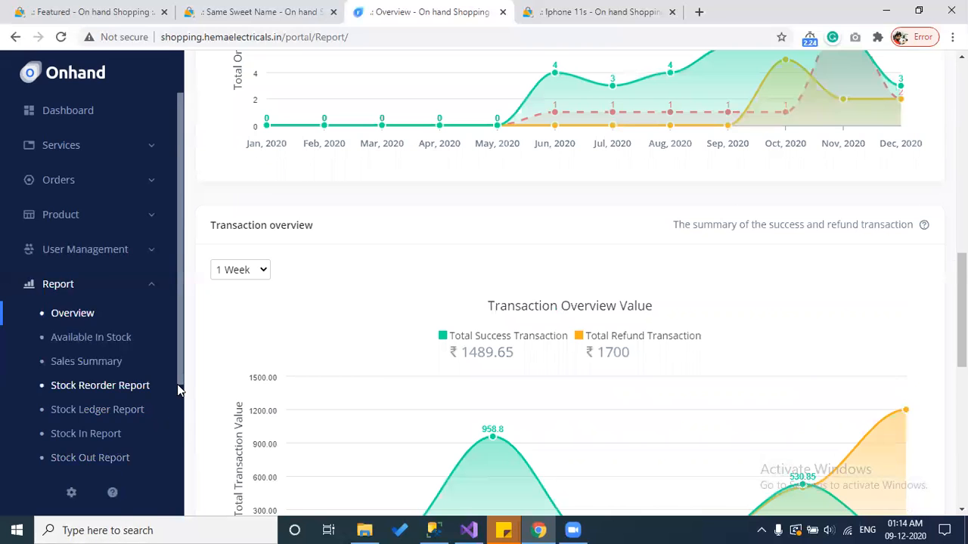
scroll(178, 390, "down", 1)
scroll(245, 371, "down", 2)
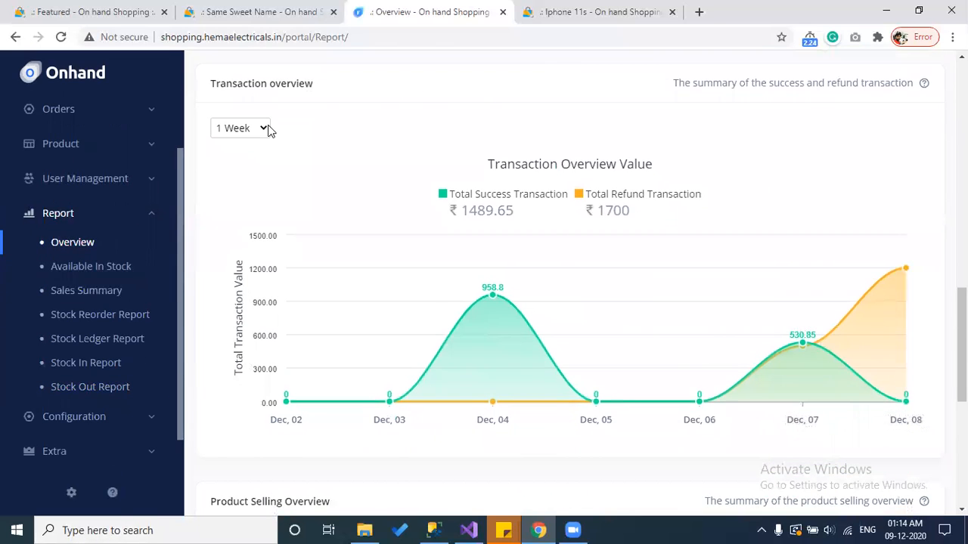
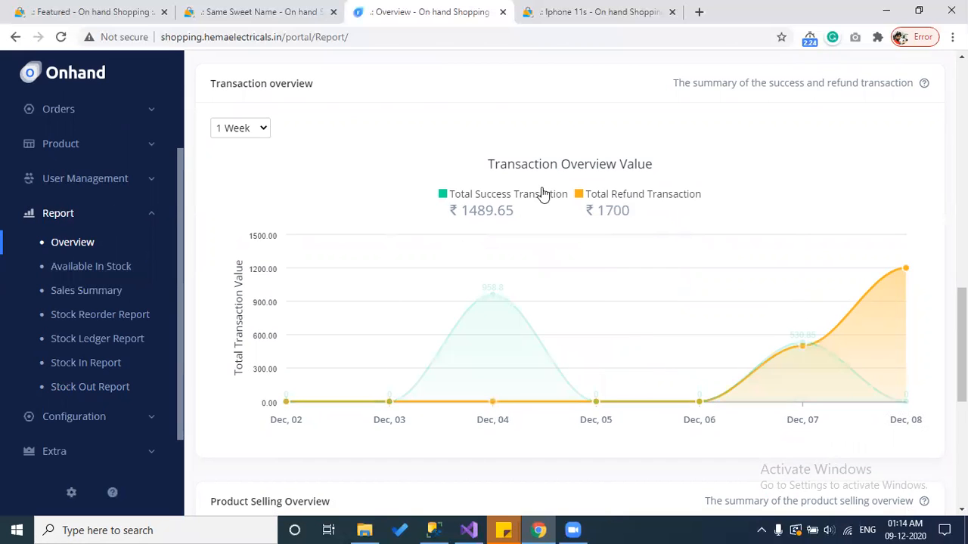
Step: Cycle the Transaction overview period through 1 Month, 4 Month, 6 Month and finally 1 Year
left_click(252, 128)
left_click(239, 161)
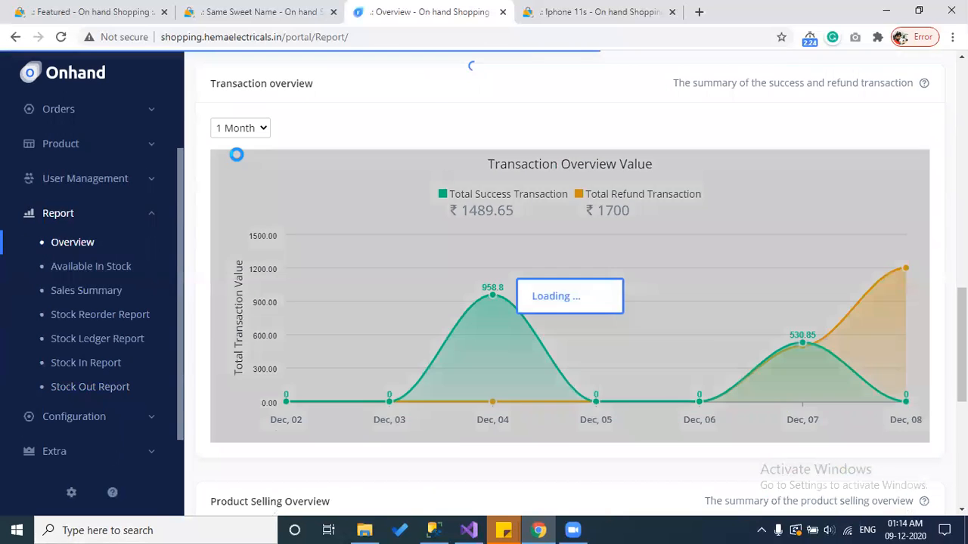
left_click(244, 125)
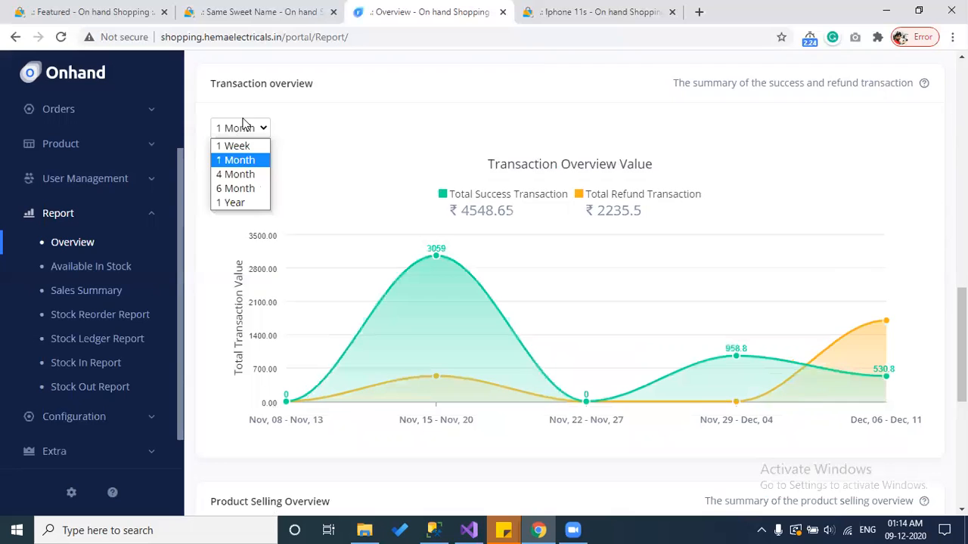
left_click(234, 174)
left_click(244, 136)
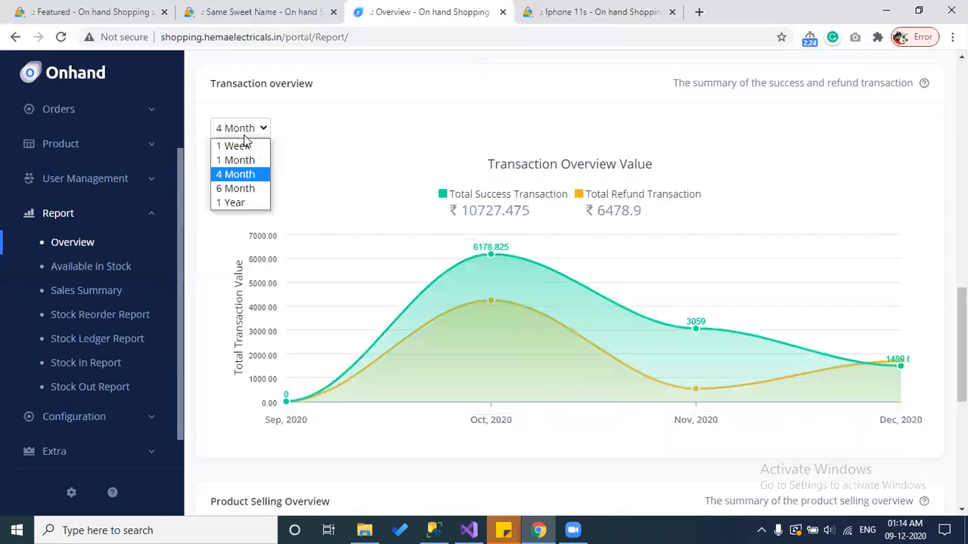
left_click(227, 190)
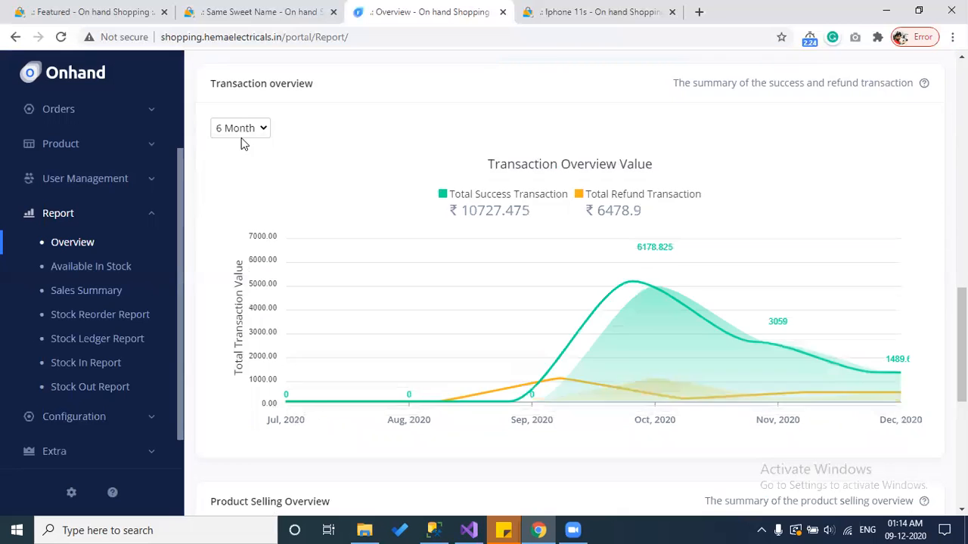
left_click(241, 128)
left_click(230, 202)
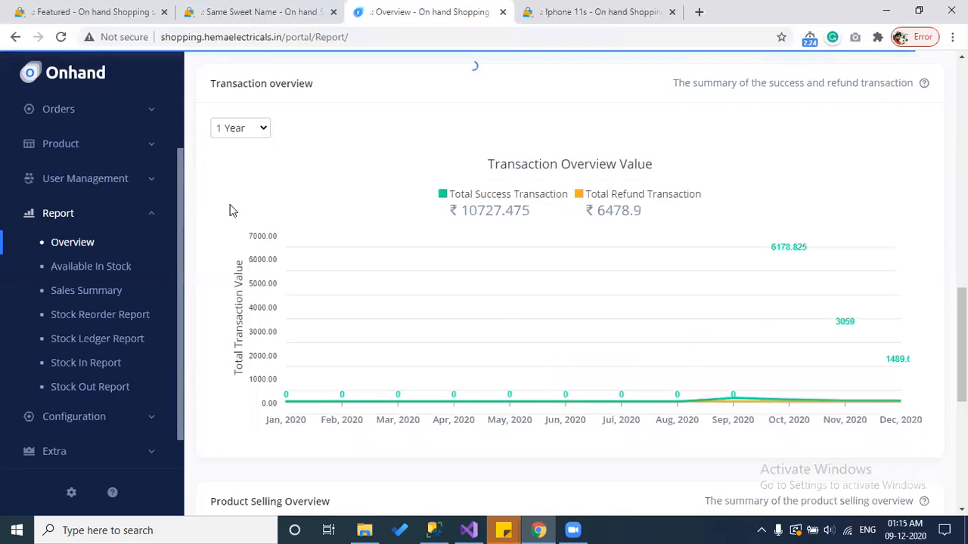
scroll(201, 314, "down", 5)
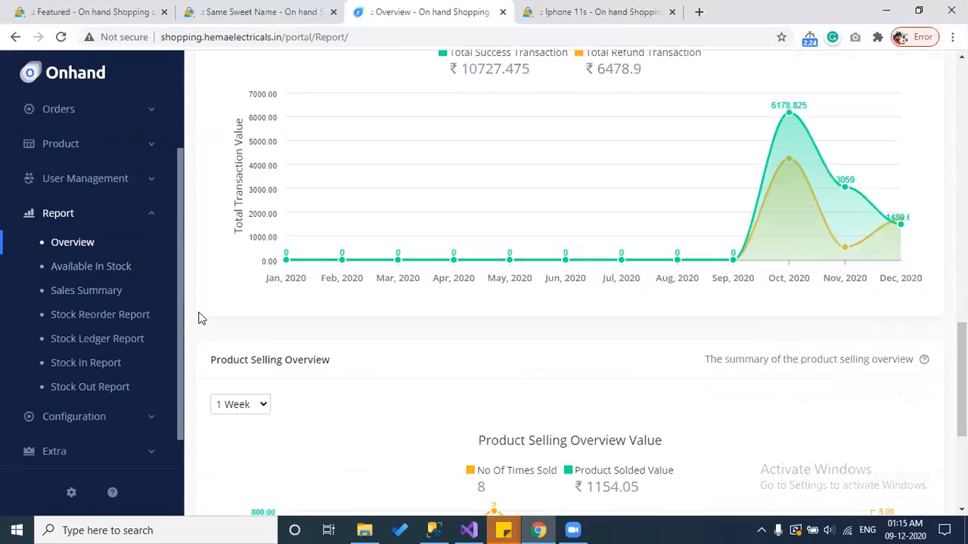
Step: Scroll to Product Selling Overview and set its period to 1 Month, then 4 Month
scroll(195, 318, "down", 1)
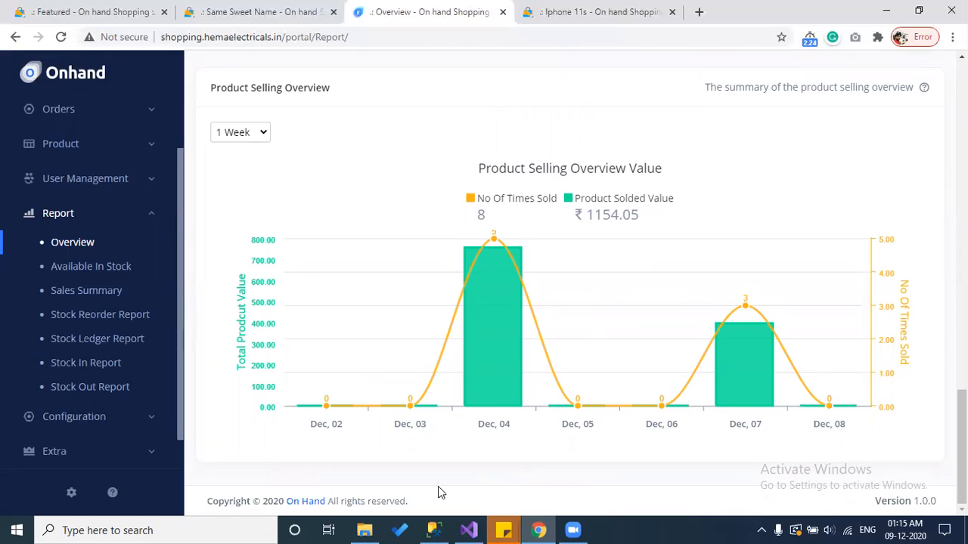
mouse_move(496, 393)
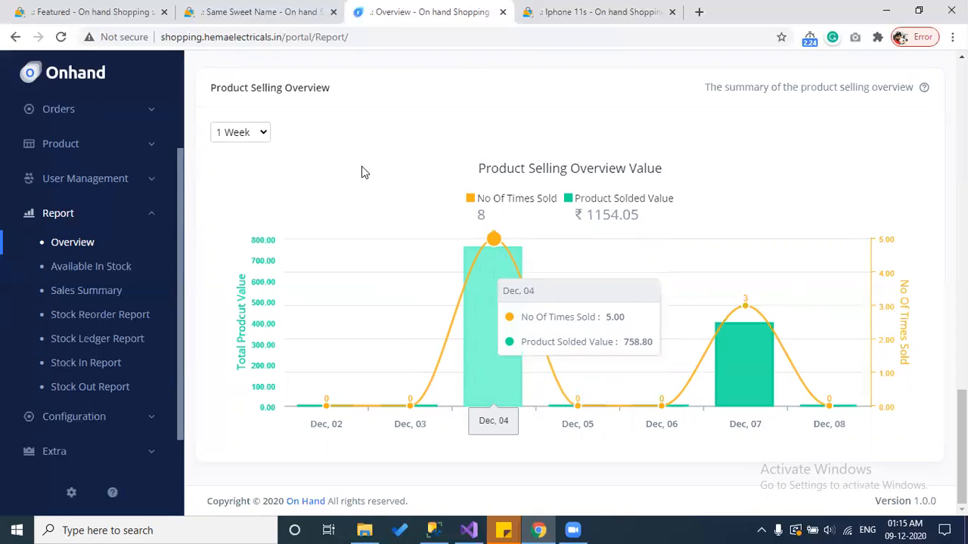
left_click(261, 133)
left_click(247, 162)
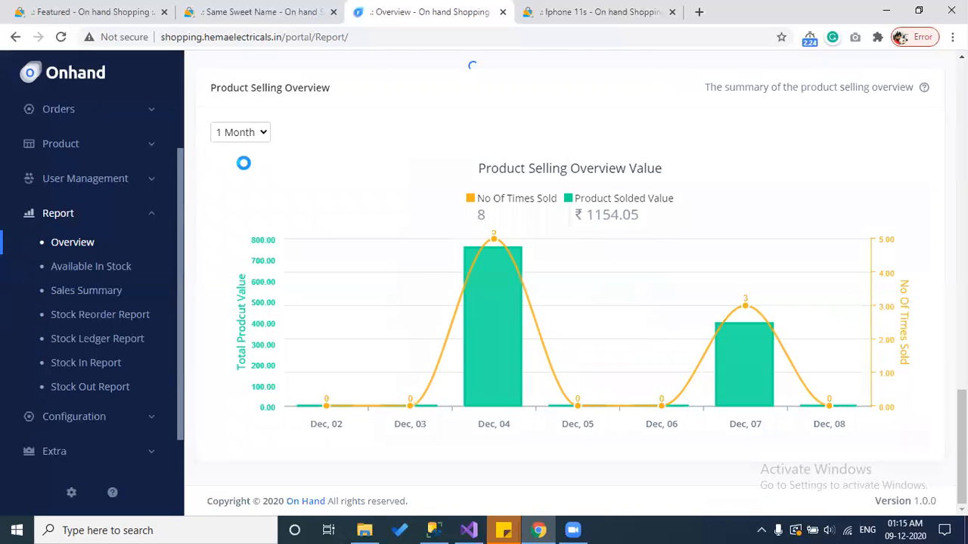
left_click(261, 133)
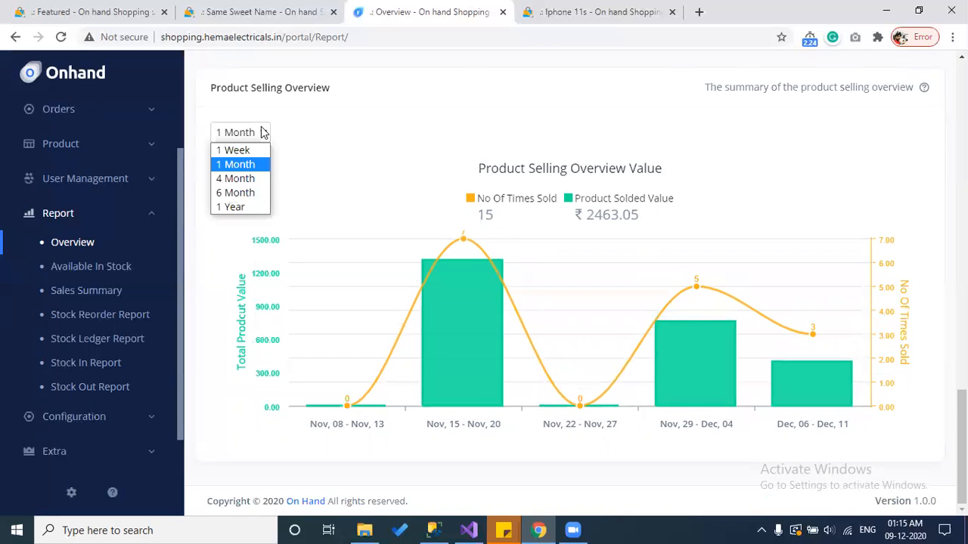
left_click(257, 176)
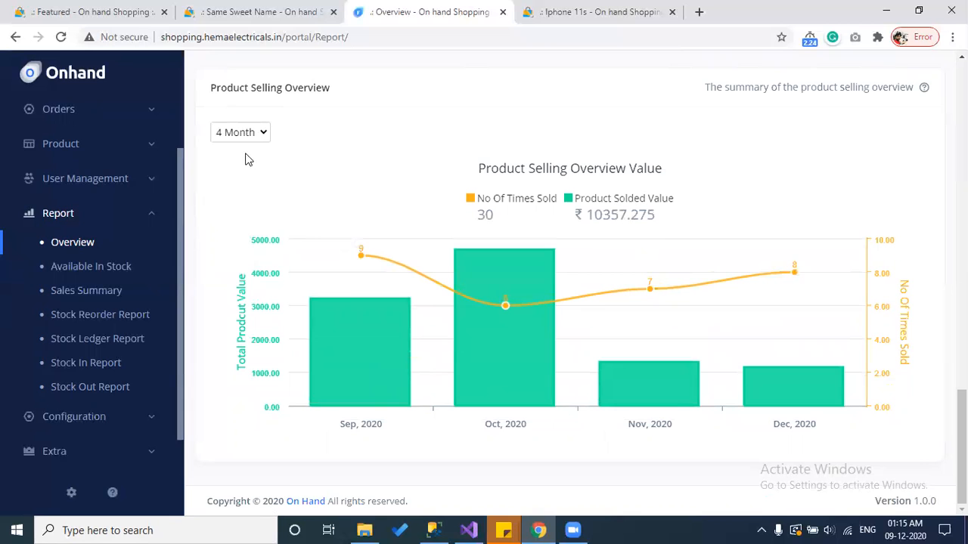
Step: Switch Product Selling to 6 Month and 1 Year, then open the Available In Stock report
left_click(250, 139)
left_click(240, 193)
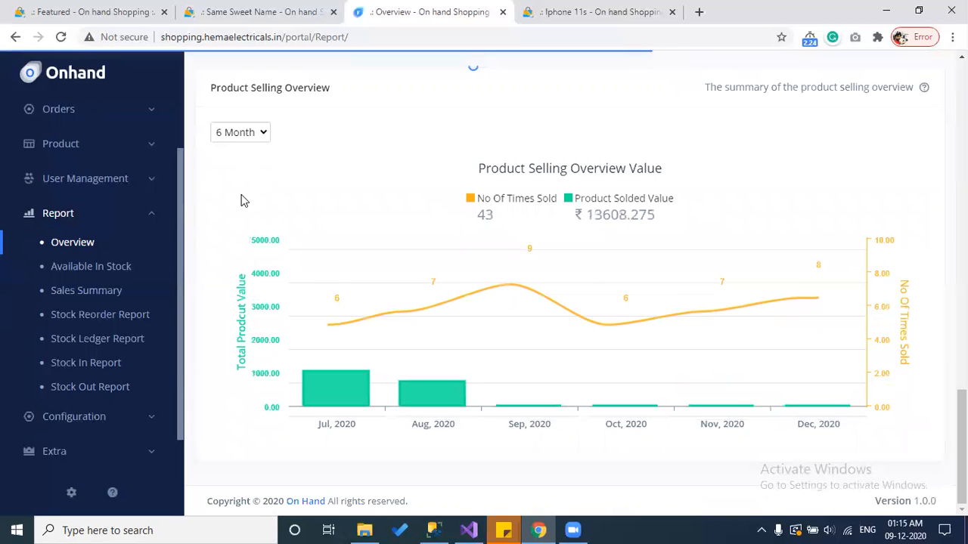
left_click(240, 132)
left_click(233, 207)
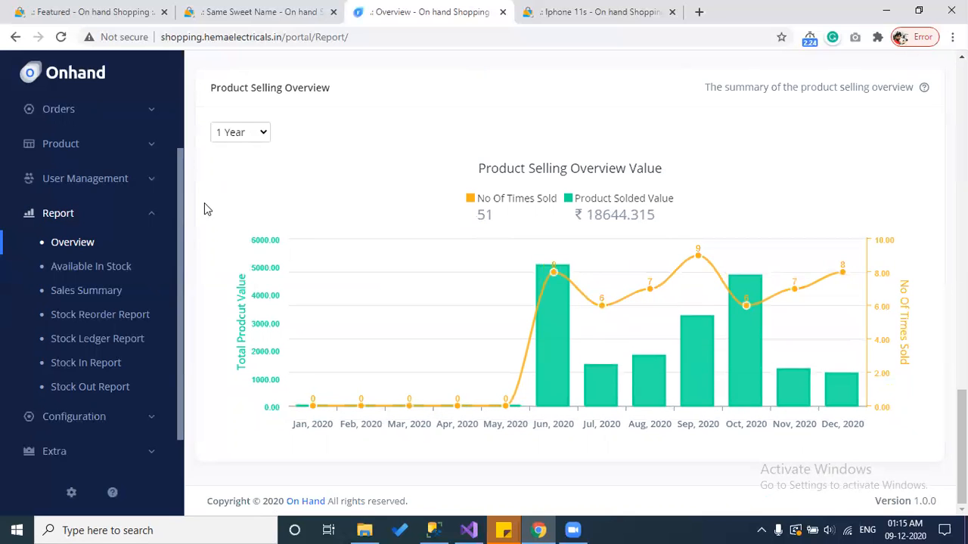
left_click(83, 271)
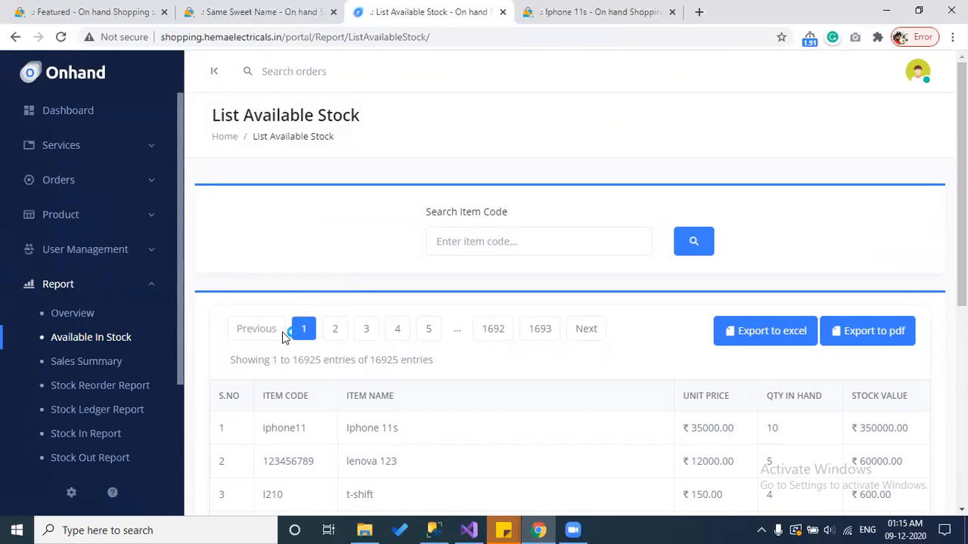
Step: Open the Product > Add Product page in a new browser tab
scroll(747, 380, "down", 5)
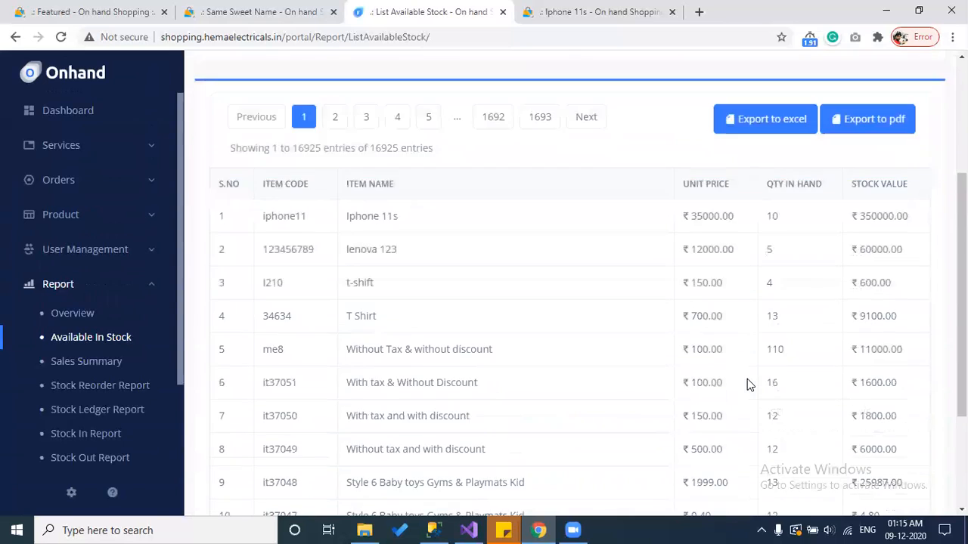
scroll(553, 382, "up", 5)
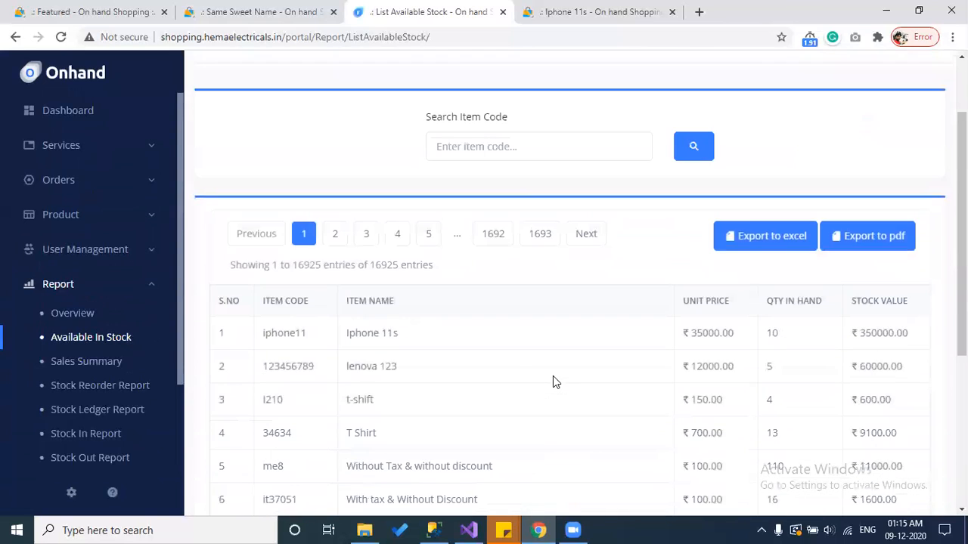
left_click(491, 248)
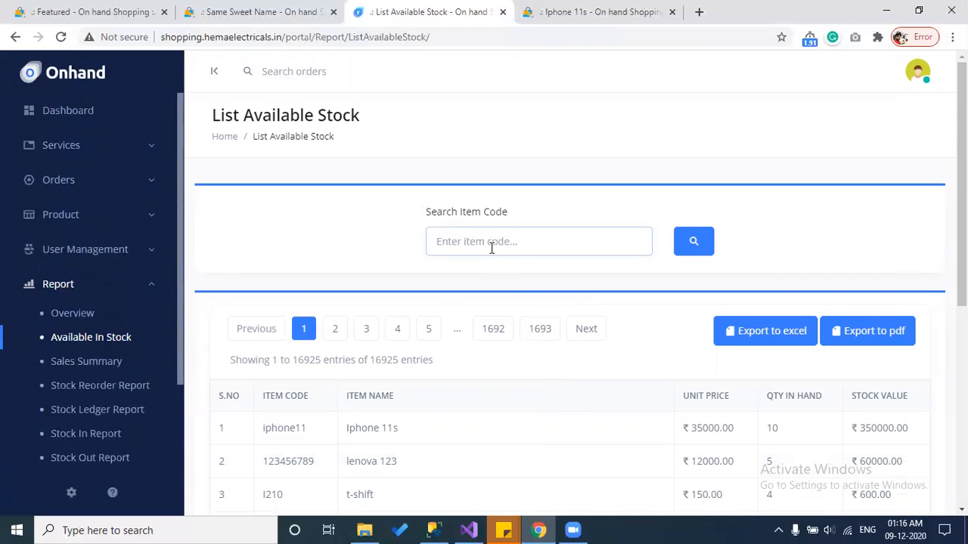
left_click(70, 219)
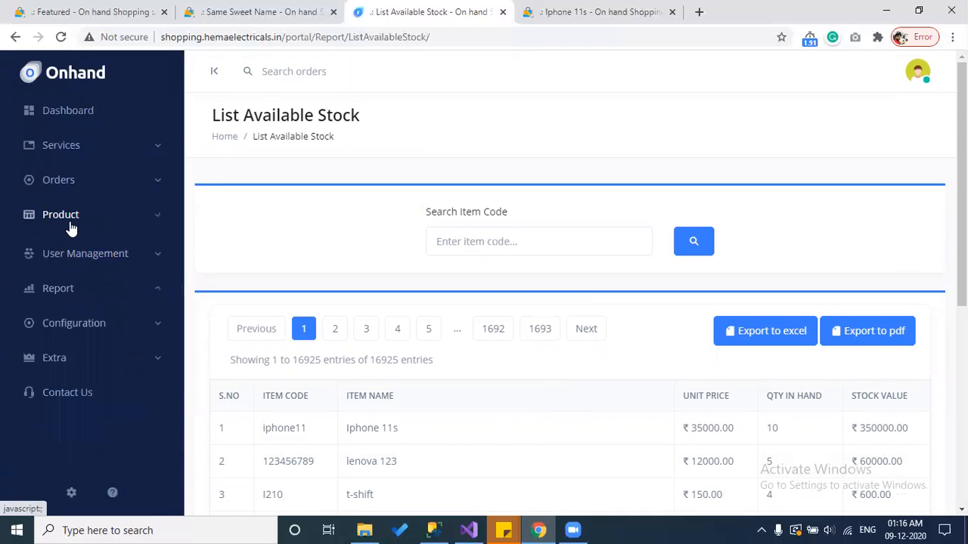
right_click(71, 267)
left_click(90, 273)
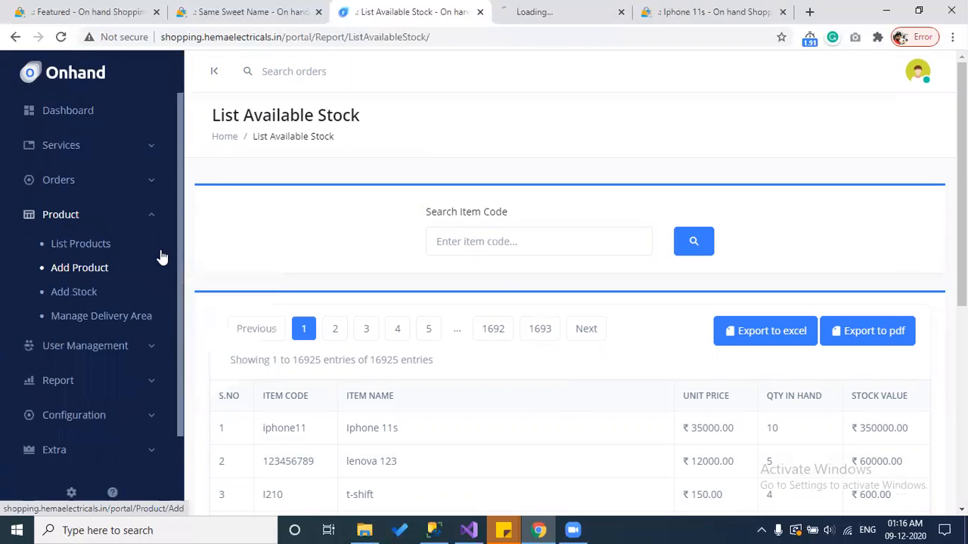
Step: View the Add Product tab, highlighting the word Code in the SKU label
left_click(552, 13)
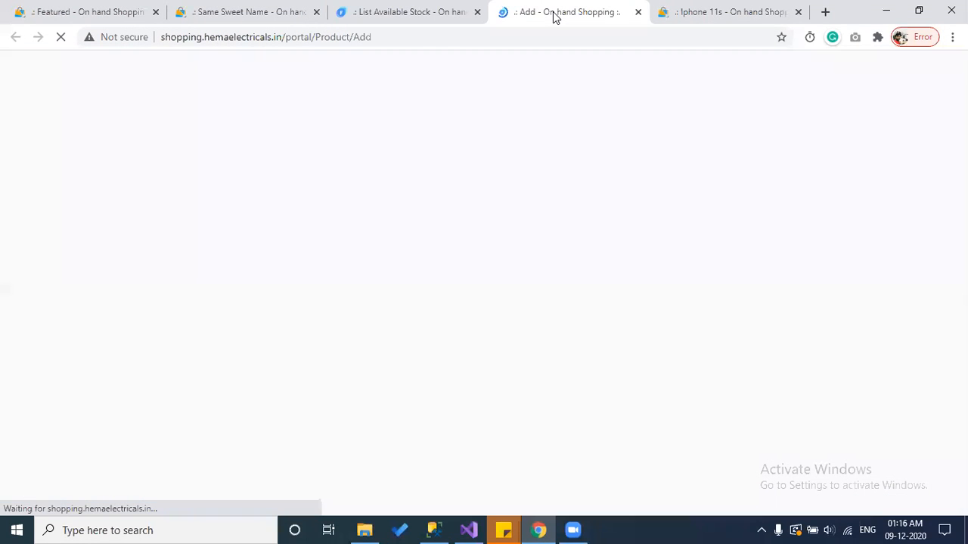
left_click(404, 8)
left_click(538, 10)
left_click_drag(656, 321, 601, 311)
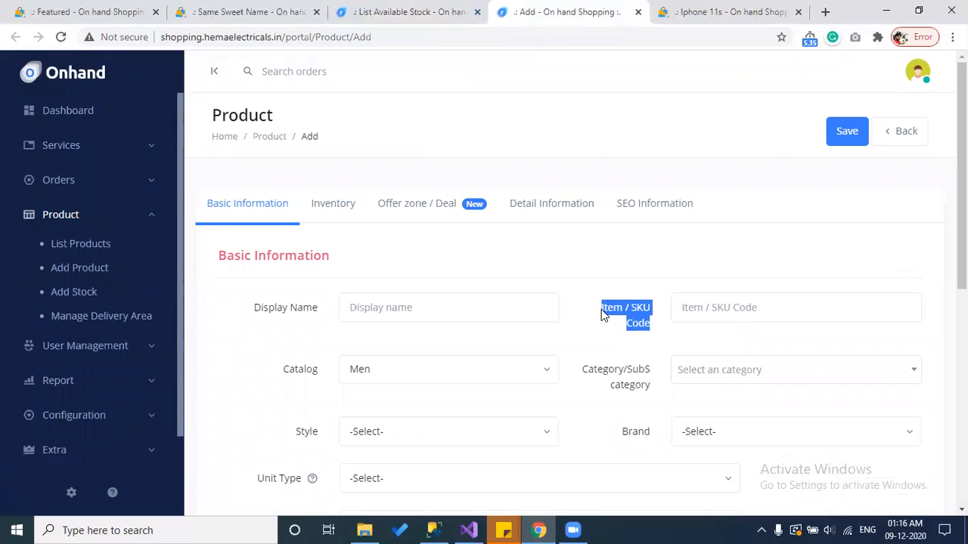
Step: Return to the List Available Stock tab and expand the Report pages again
left_click(405, 7)
scroll(244, 326, "down", 3)
scroll(89, 393, "down", 1)
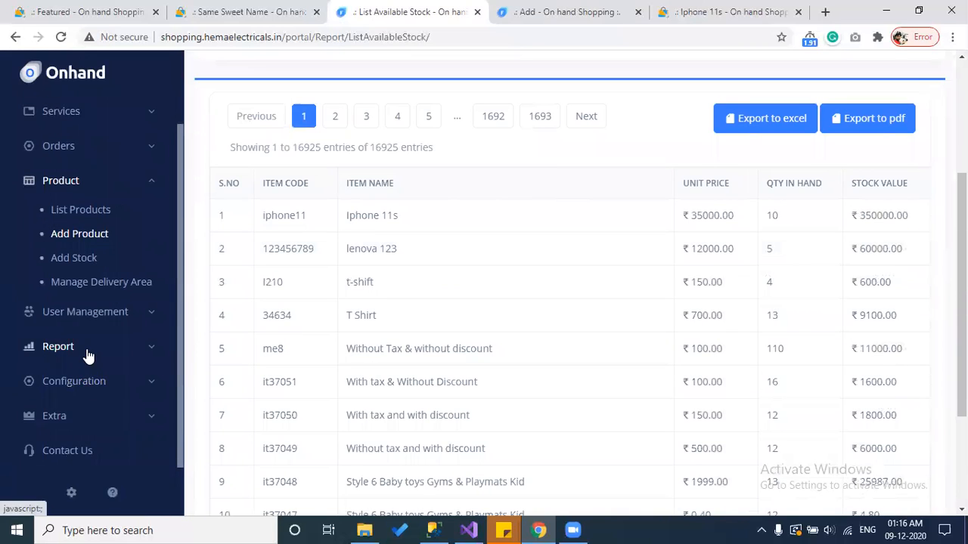
left_click(89, 353)
scroll(648, 261, "down", 1)
scroll(648, 262, "up", 4)
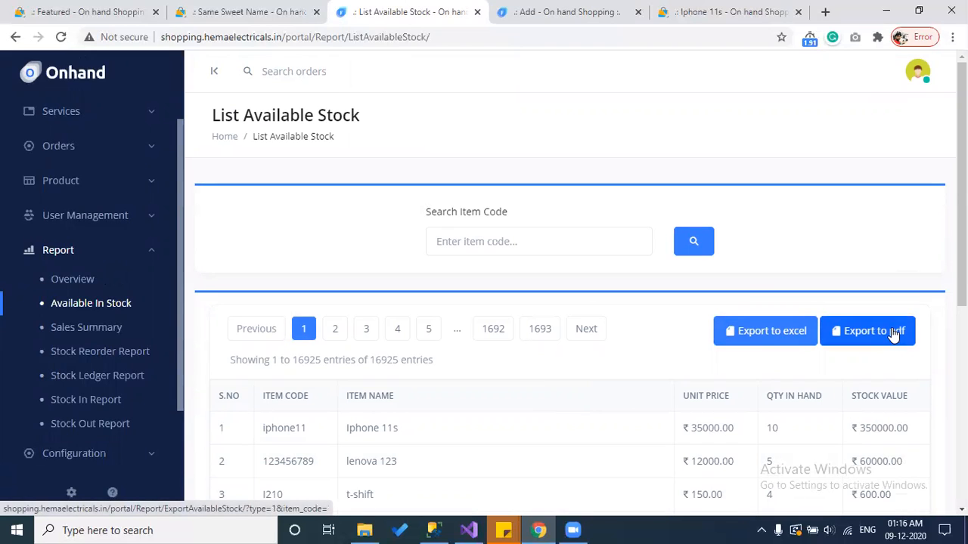
Step: Filter the stock list by item code iphone11, export it to Excel and open the download
double_click(273, 429)
key("ctrl+c")
left_click(487, 243)
key("ctrl+v")
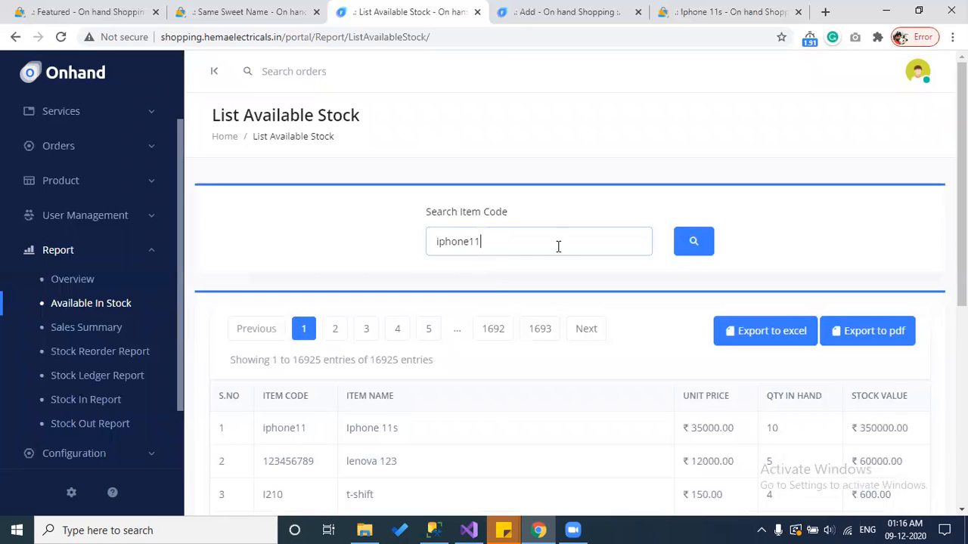
left_click(707, 248)
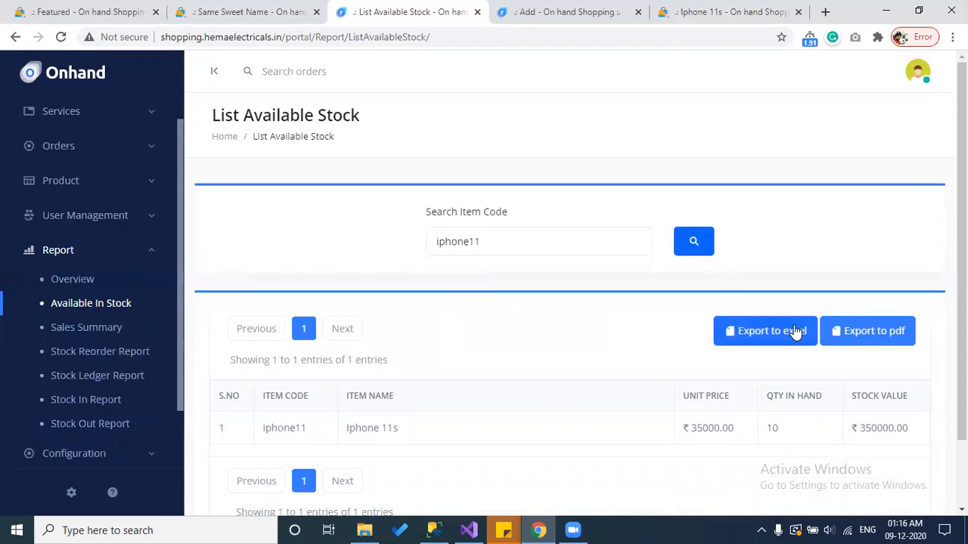
left_click(795, 333)
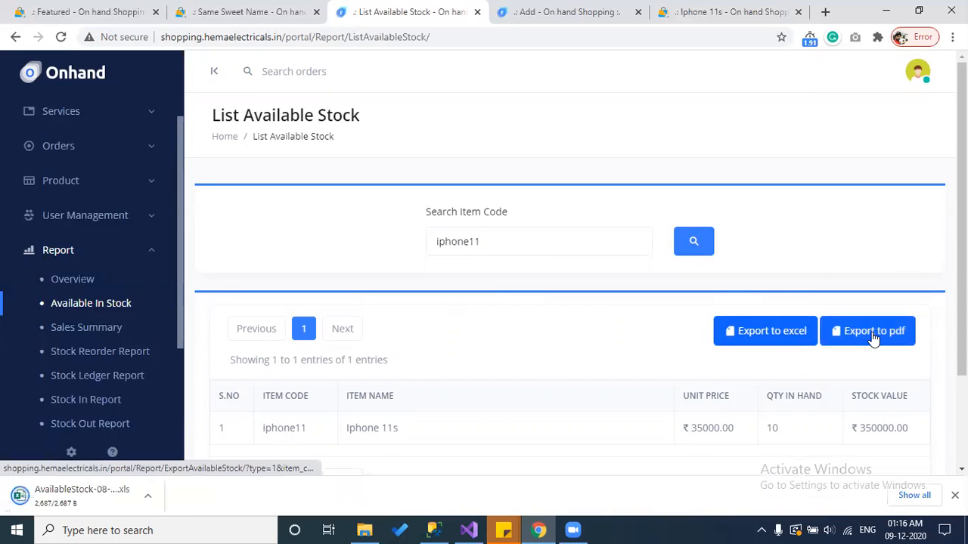
left_click(79, 491)
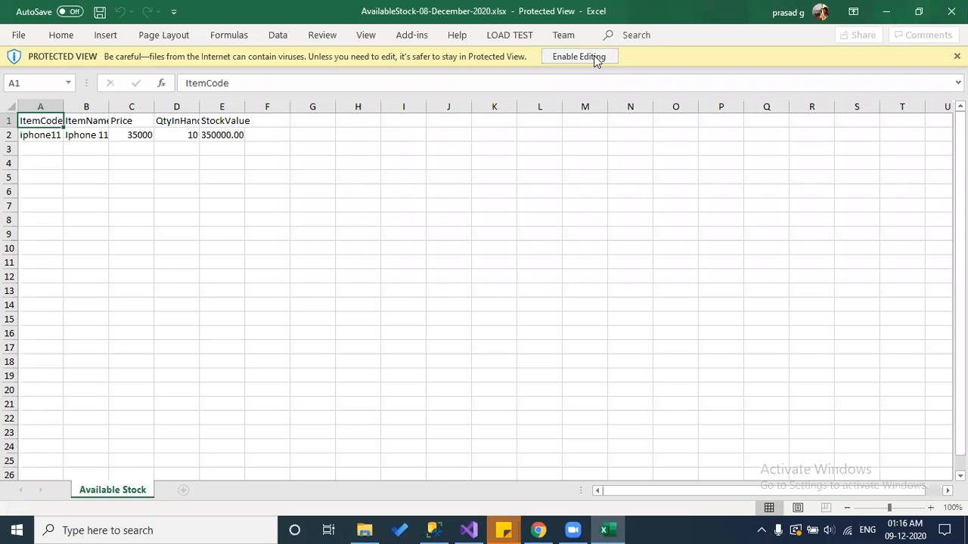
Step: Enable editing on AvailableStock-08-December-2020.xlsx, then close Excel
left_click(595, 57)
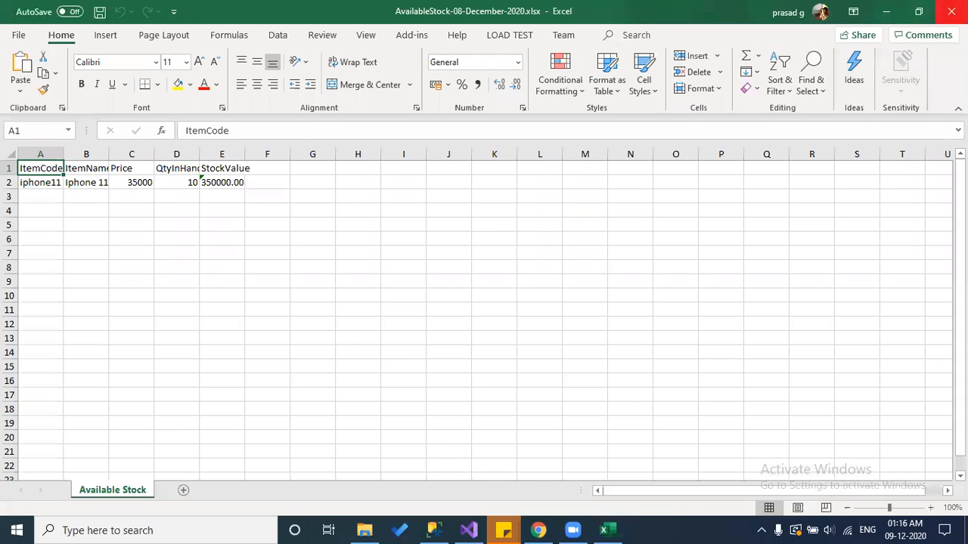
left_click(951, 11)
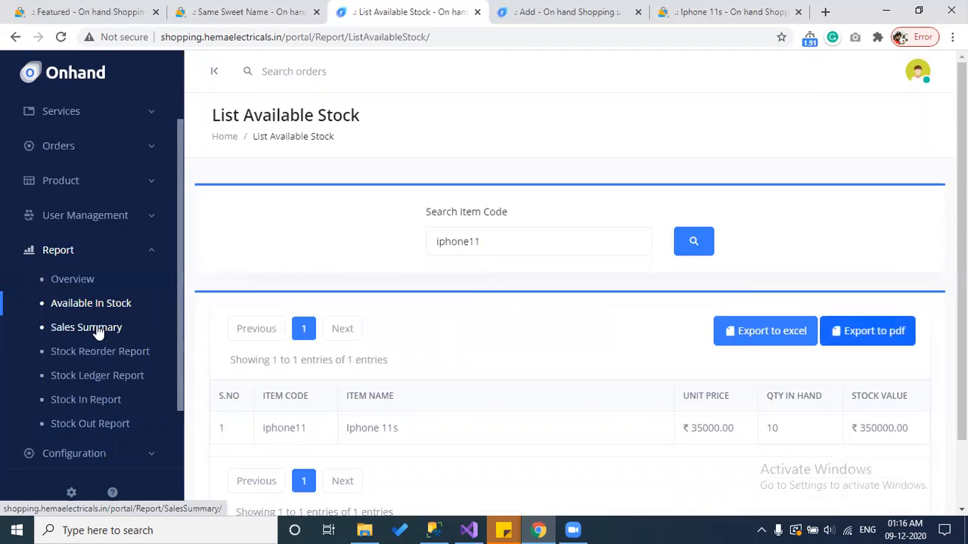
Step: Run the Sales Summary report for 07–09 Dec 2020, showing invoice ord-154 at ₹530.85
left_click(92, 329)
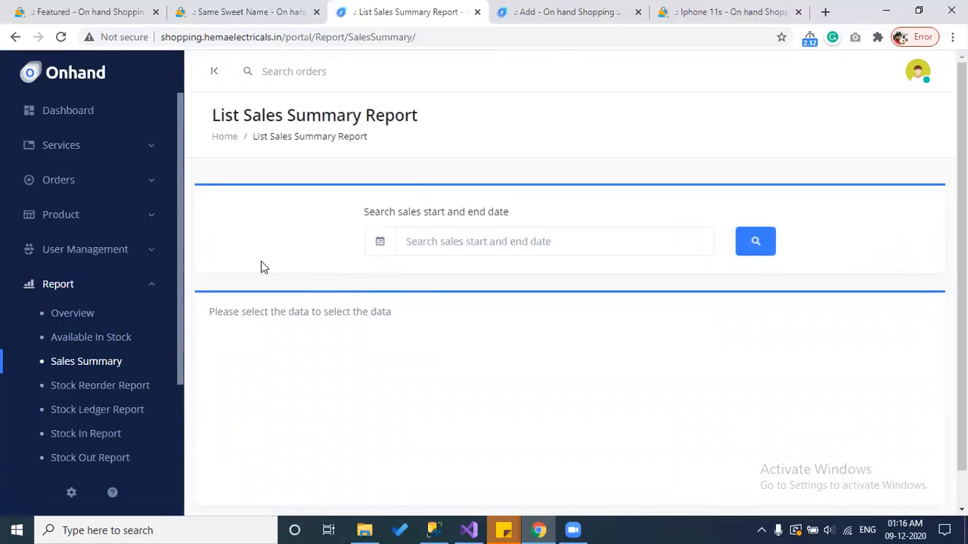
left_click(427, 248)
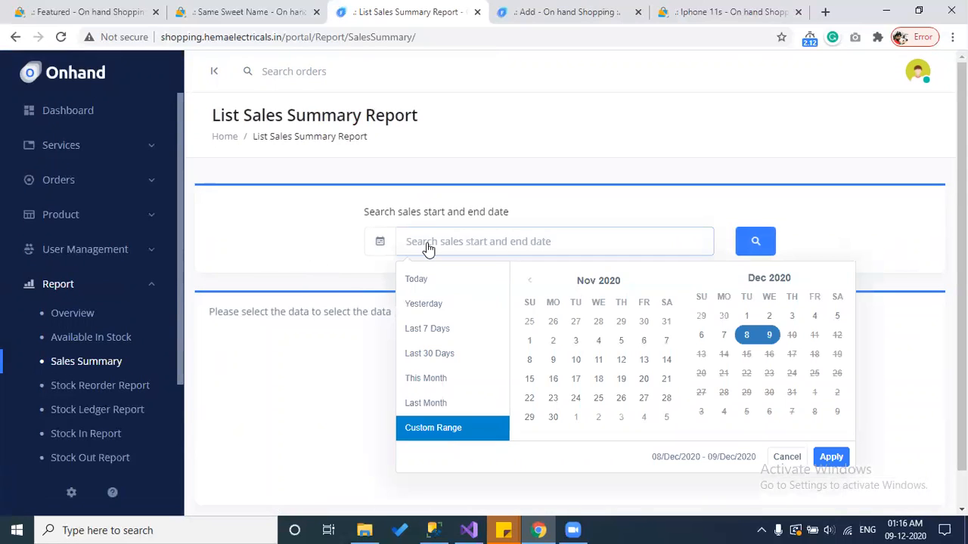
left_click(745, 317)
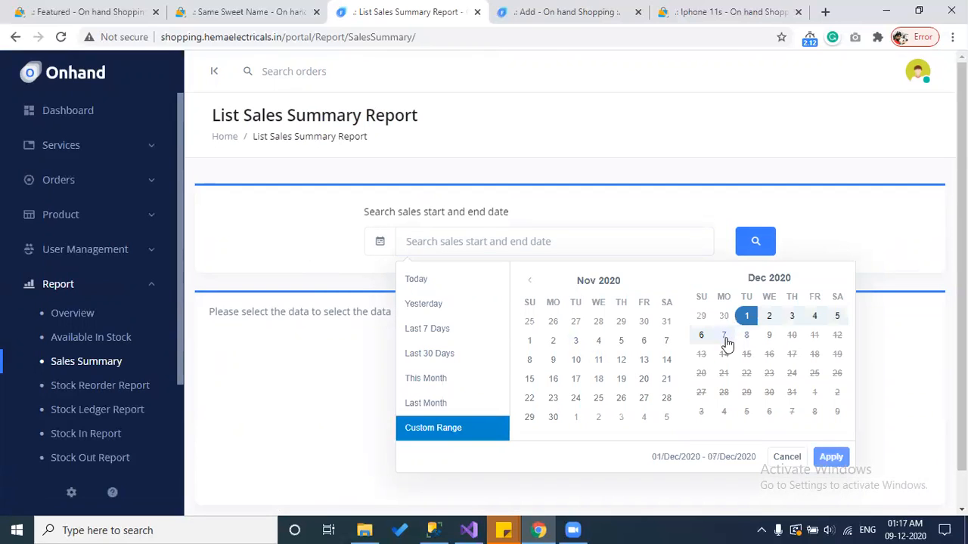
left_click(769, 335)
left_click(724, 337)
left_click(769, 335)
left_click(829, 457)
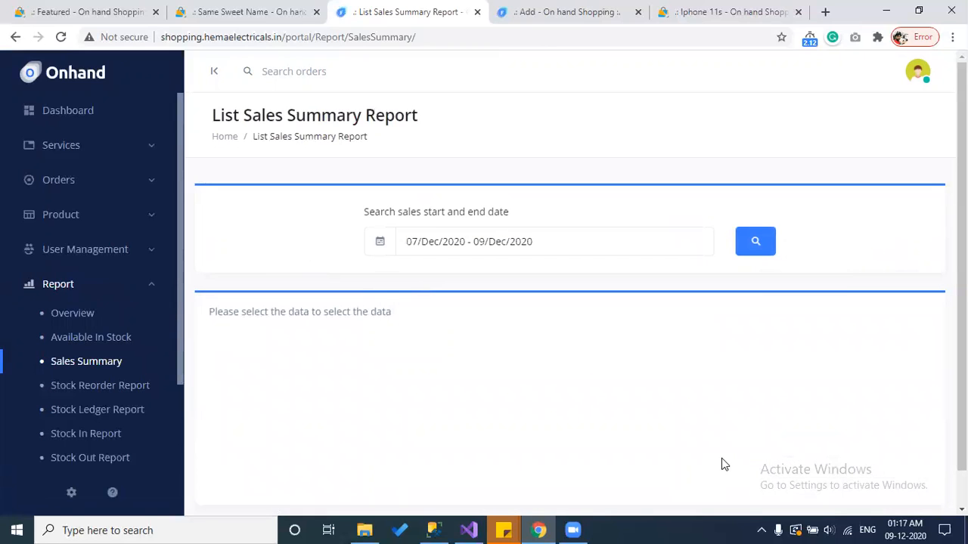
left_click(755, 244)
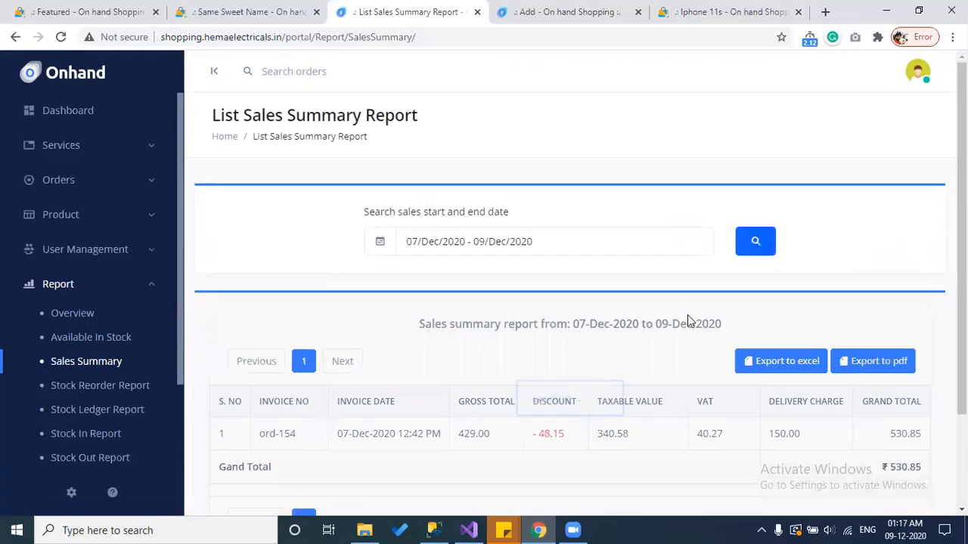
scroll(687, 320, "down", 2)
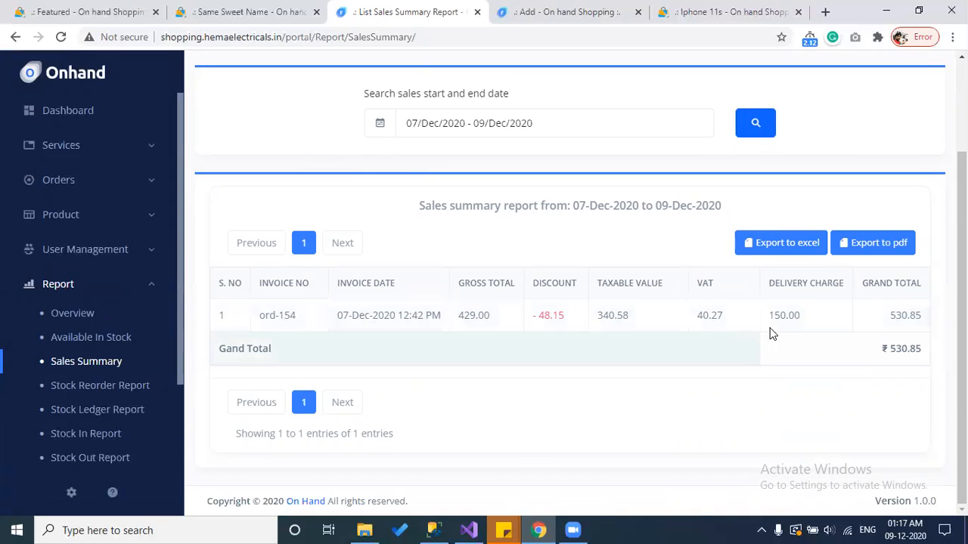
scroll(588, 279, "up", 1)
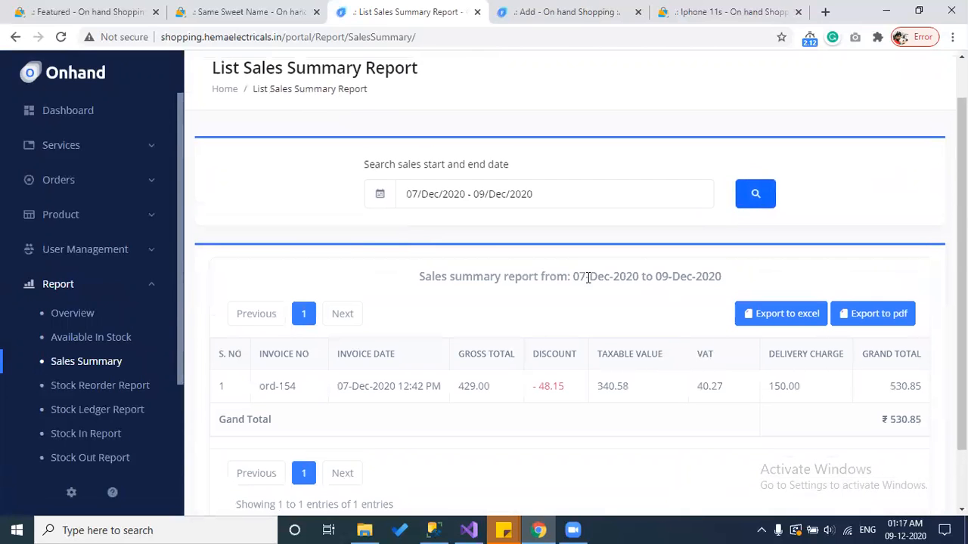
Step: Rerun the sales summary for 01 Nov–09 Dec 2020 (11 invoices, ₹5623.45), then open Stock Reorder Report
left_click(478, 200)
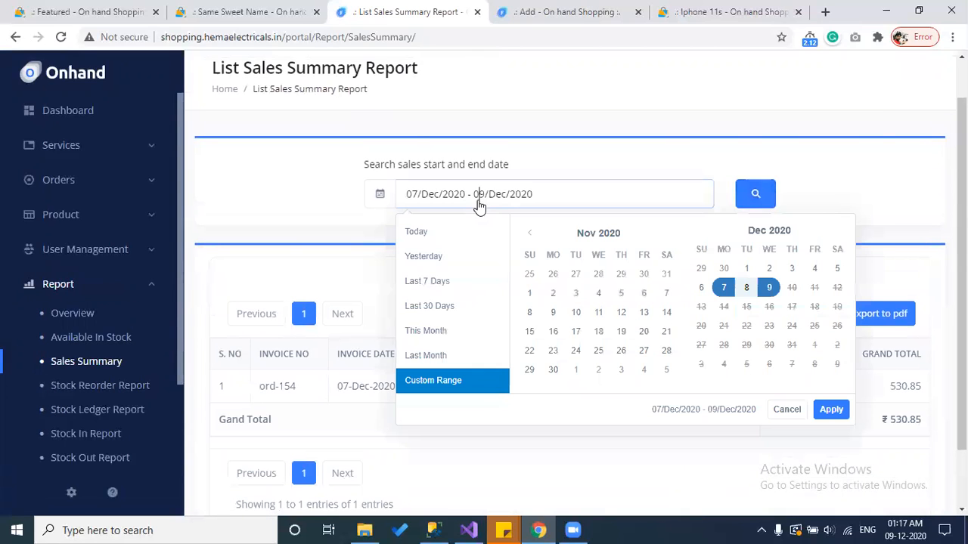
left_click(529, 293)
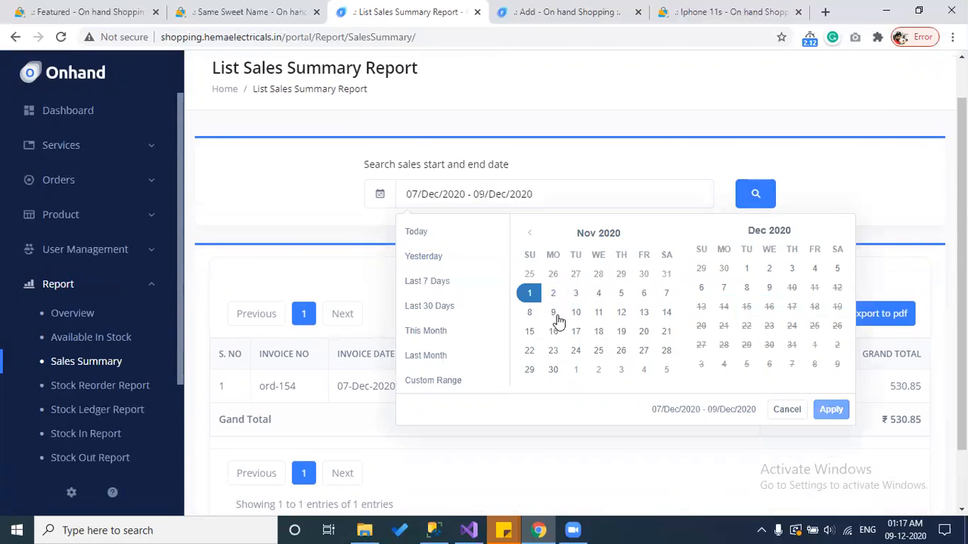
left_click(769, 289)
left_click(829, 410)
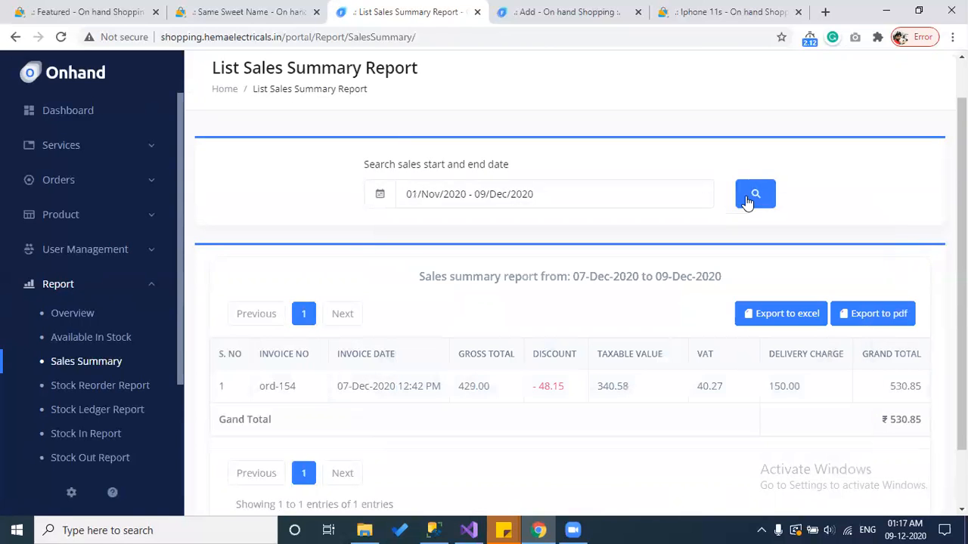
left_click(754, 195)
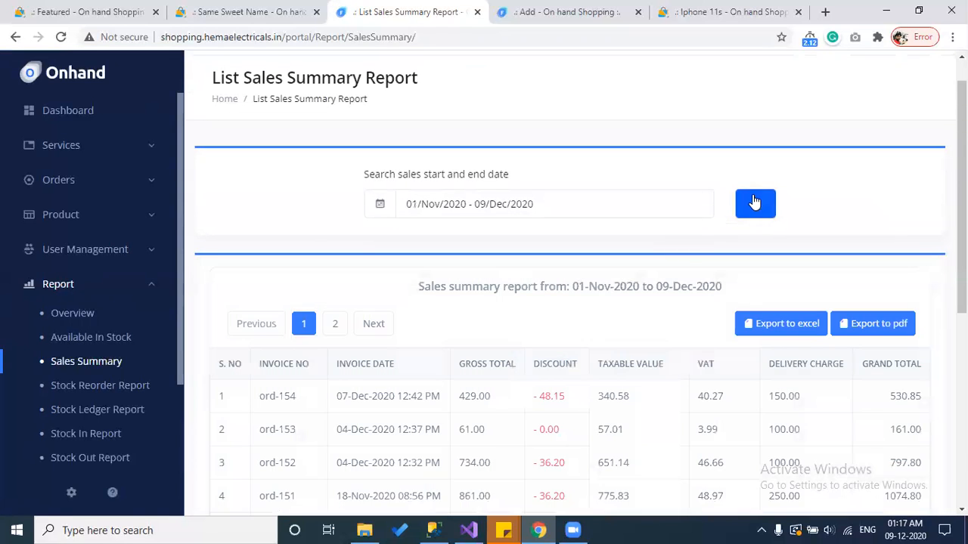
scroll(752, 204, "down", 4)
scroll(748, 211, "down", 2)
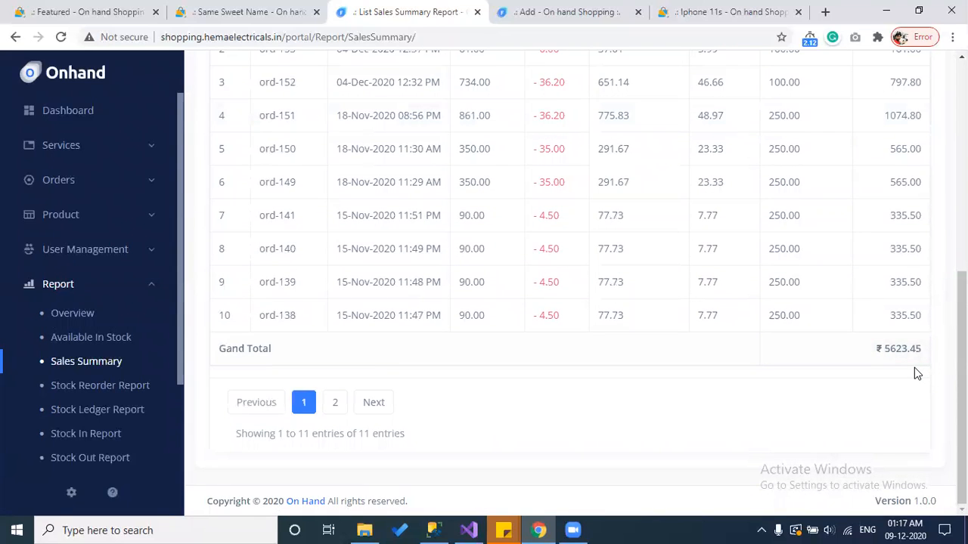
scroll(914, 368, "up", 3)
scroll(914, 368, "down", 3)
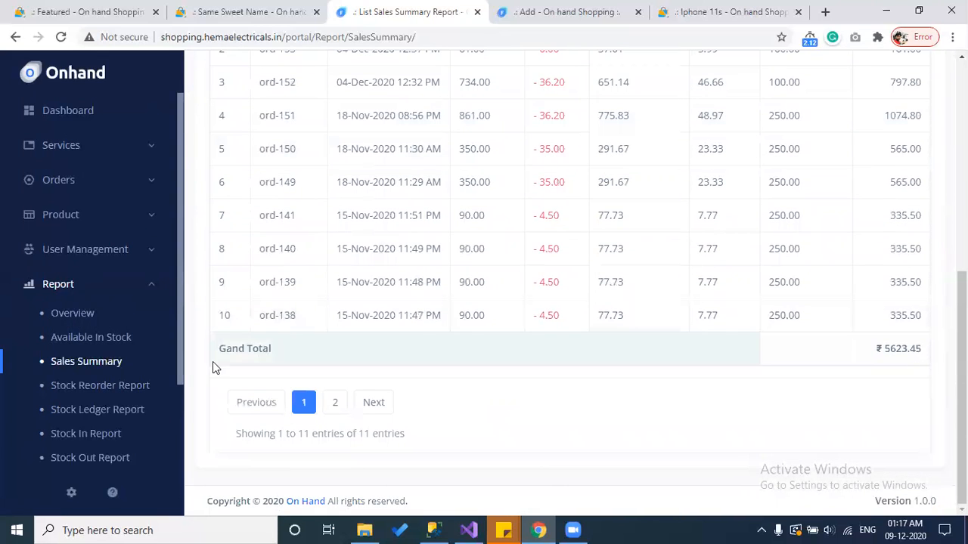
left_click(118, 387)
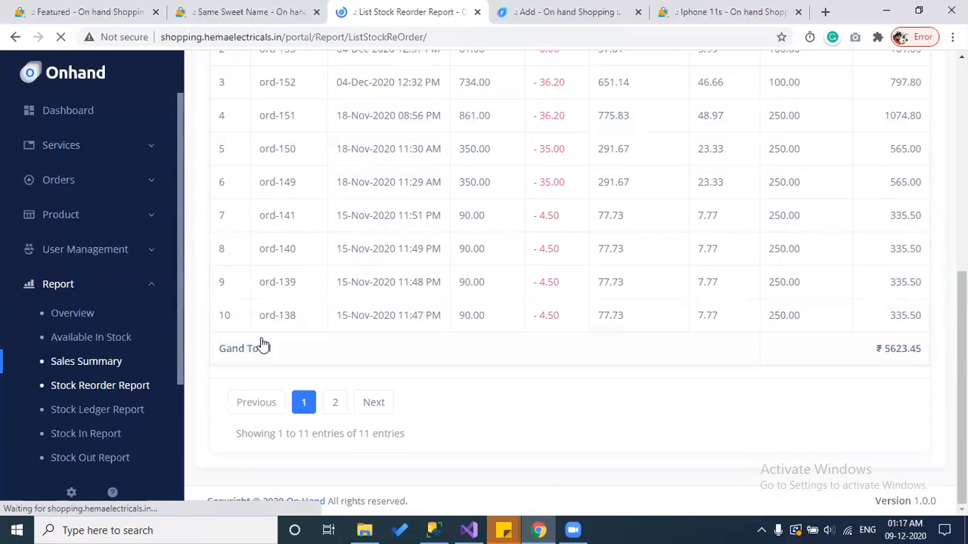
scroll(467, 329, "down", 2)
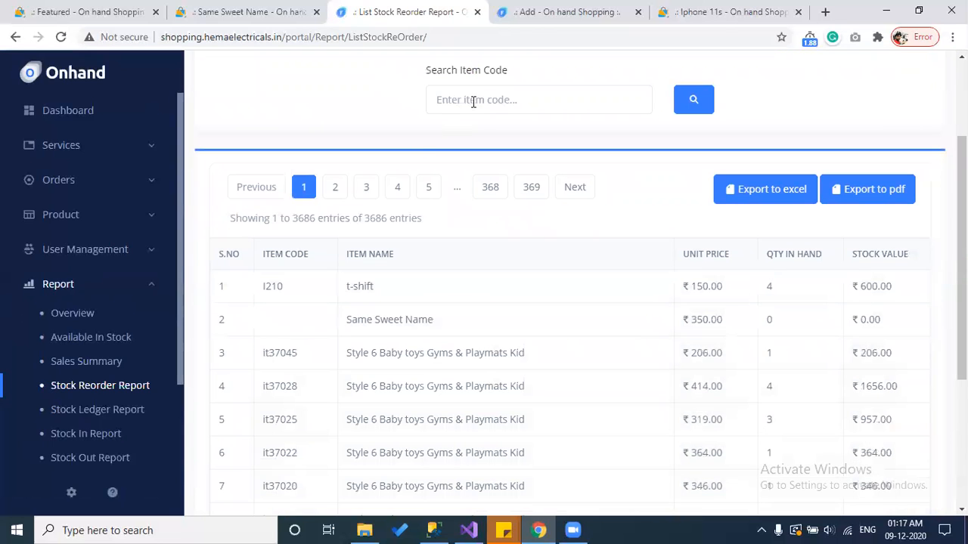
left_click(546, 14)
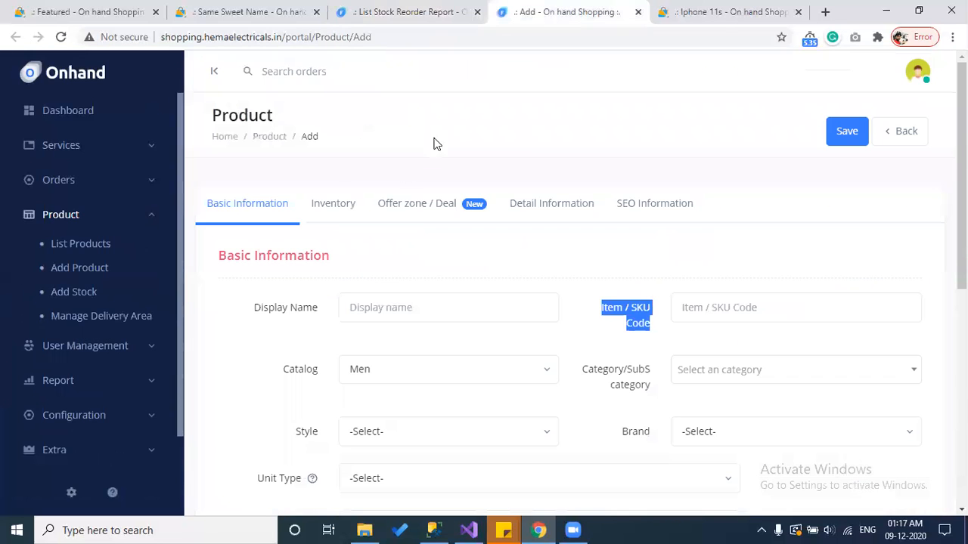
left_click(321, 206)
left_click_drag(361, 358, 353, 360)
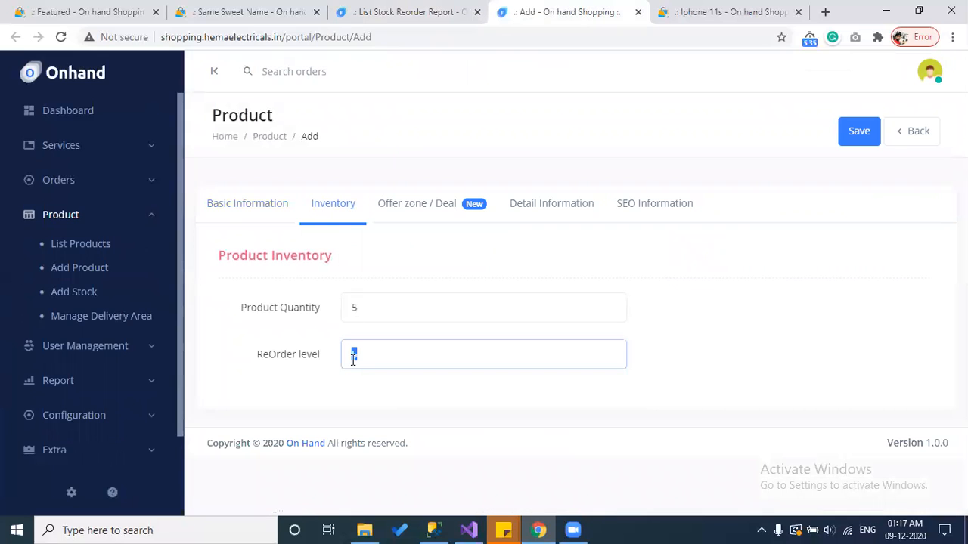
left_click(450, 9)
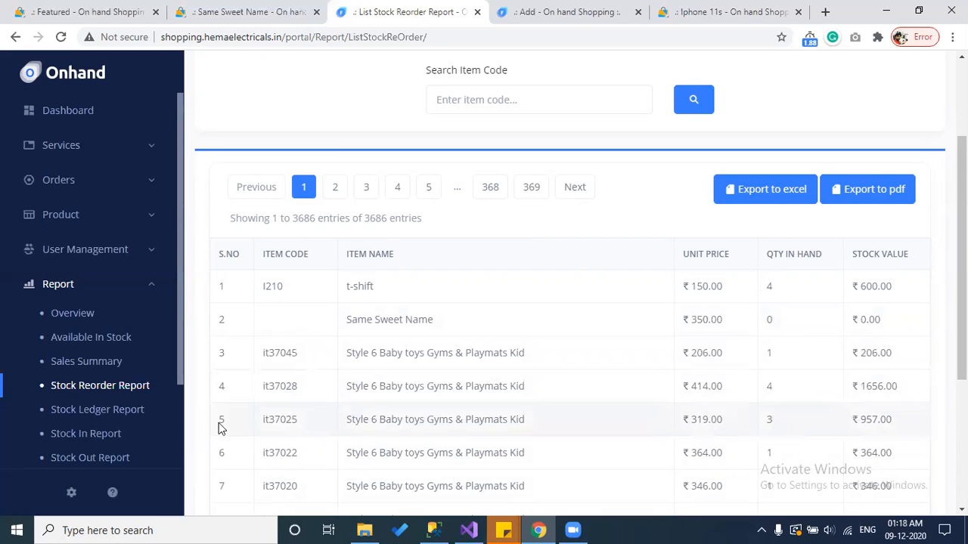
Step: Open the Stock Ledger report's chart and table, then briefly view the Stock In report
left_click(117, 414)
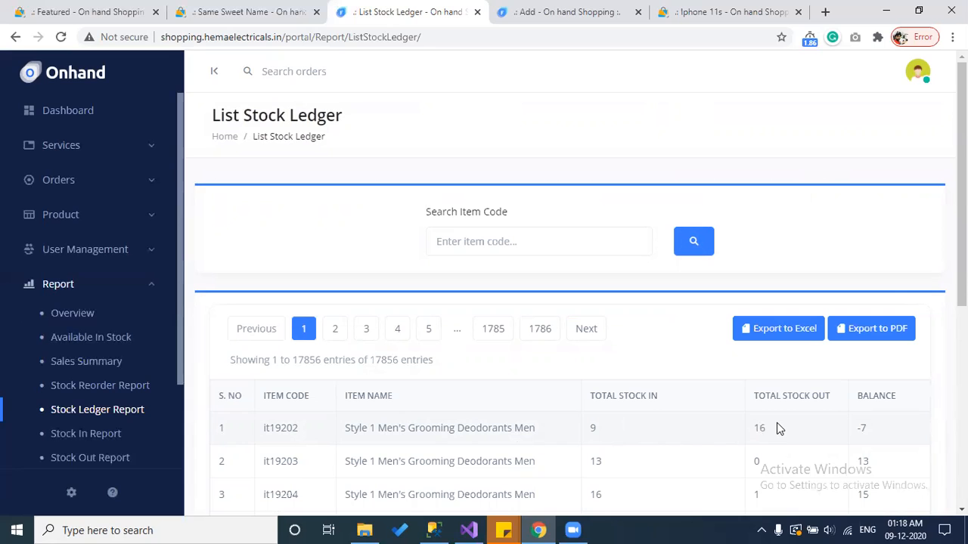
scroll(869, 365, "down", 1)
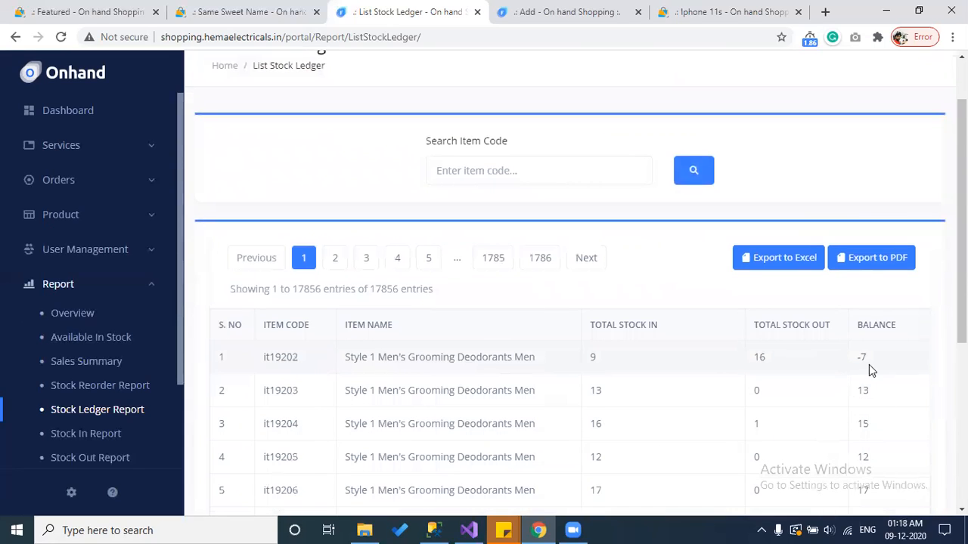
scroll(886, 363, "down", 2)
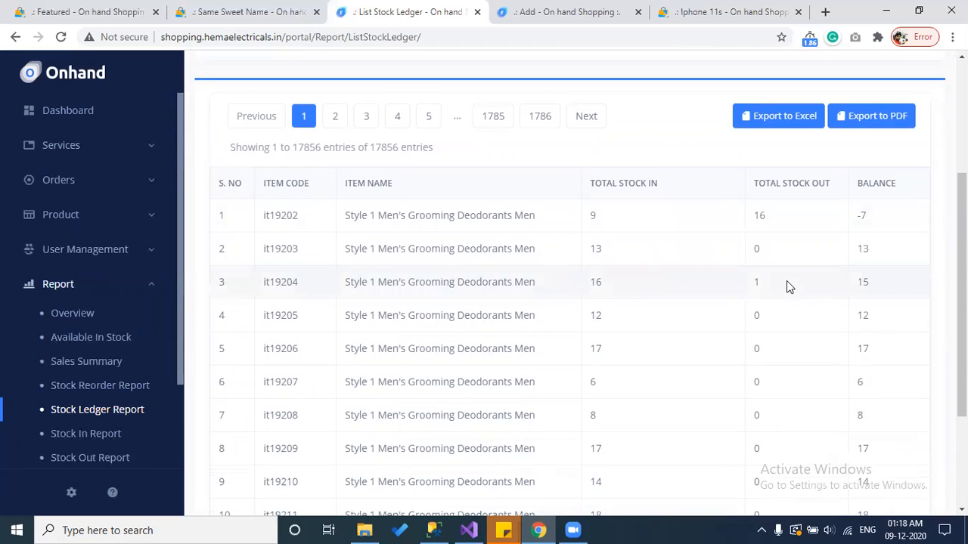
left_click(108, 437)
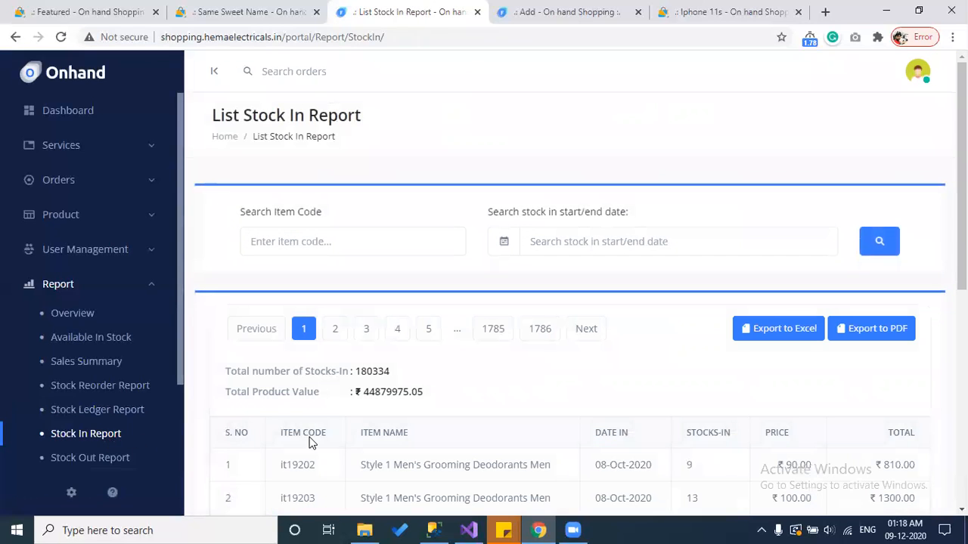
scroll(473, 431, "down", 3)
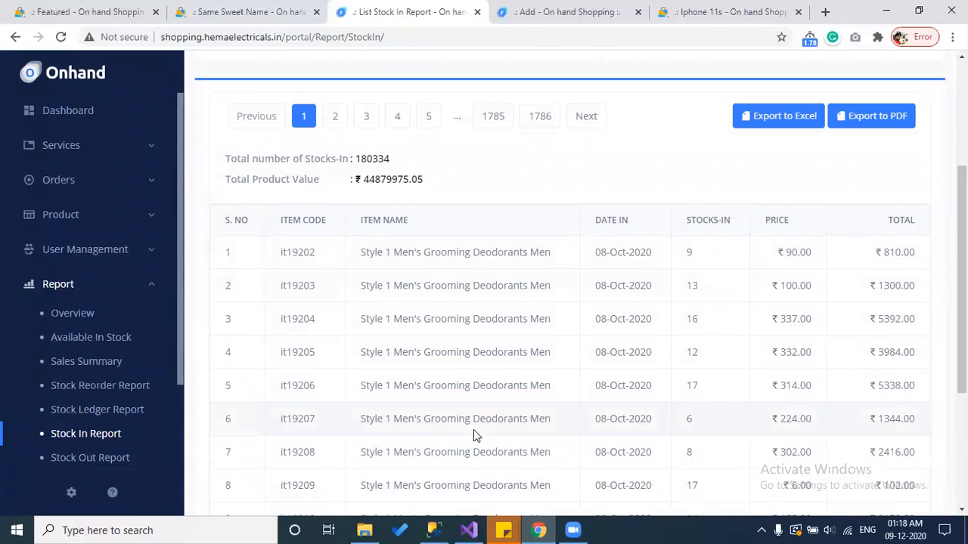
Step: Back in the Stock Ledger, look up item code it19204 copied from row 3
left_click(84, 415)
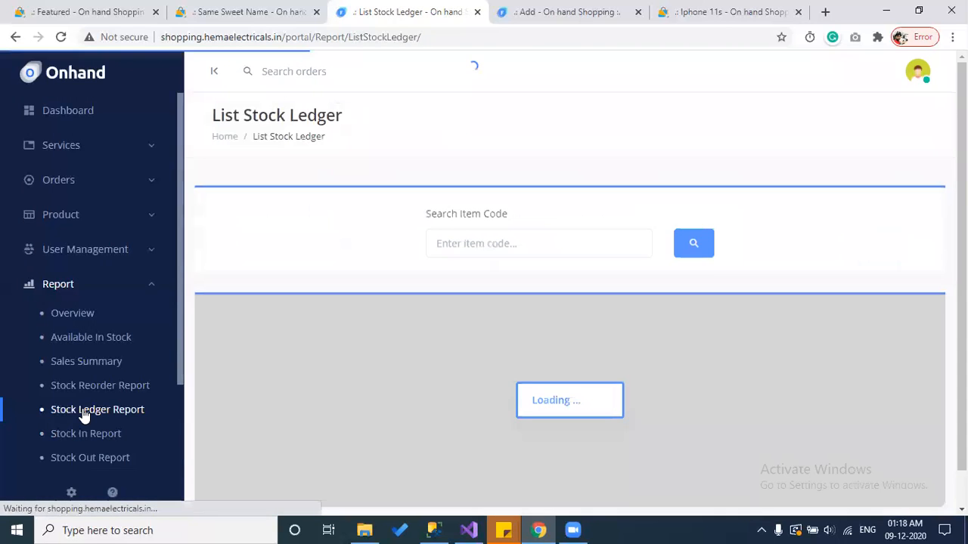
scroll(395, 372, "down", 3)
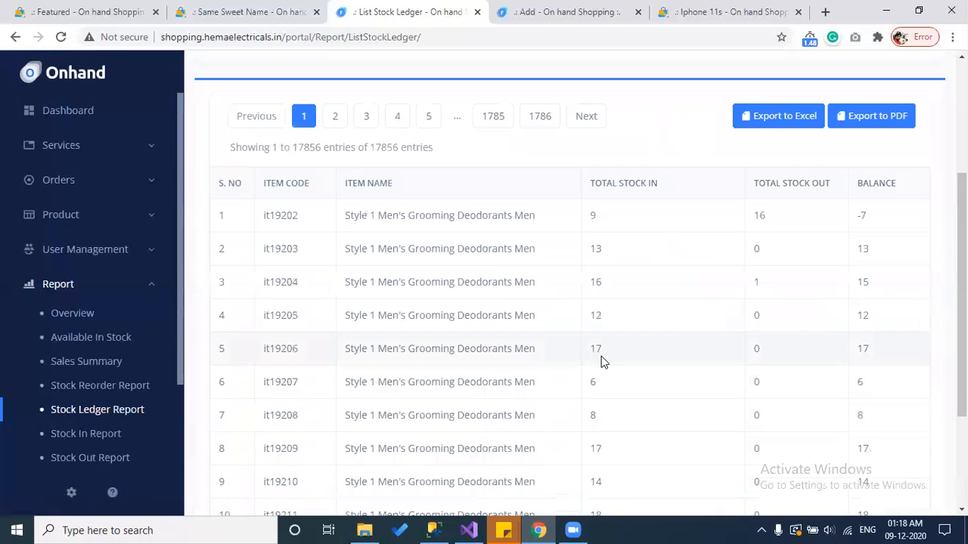
scroll(601, 362, "down", 2)
scroll(555, 364, "up", 1)
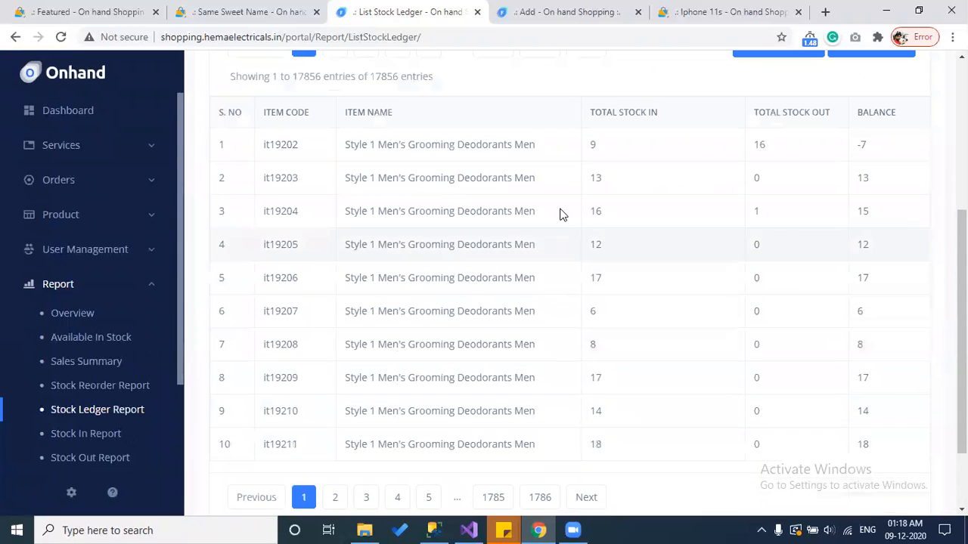
double_click(279, 212)
key("ctrl+c")
scroll(356, 287, "up", 4)
left_click(439, 240)
key("ctrl+v")
left_click(696, 248)
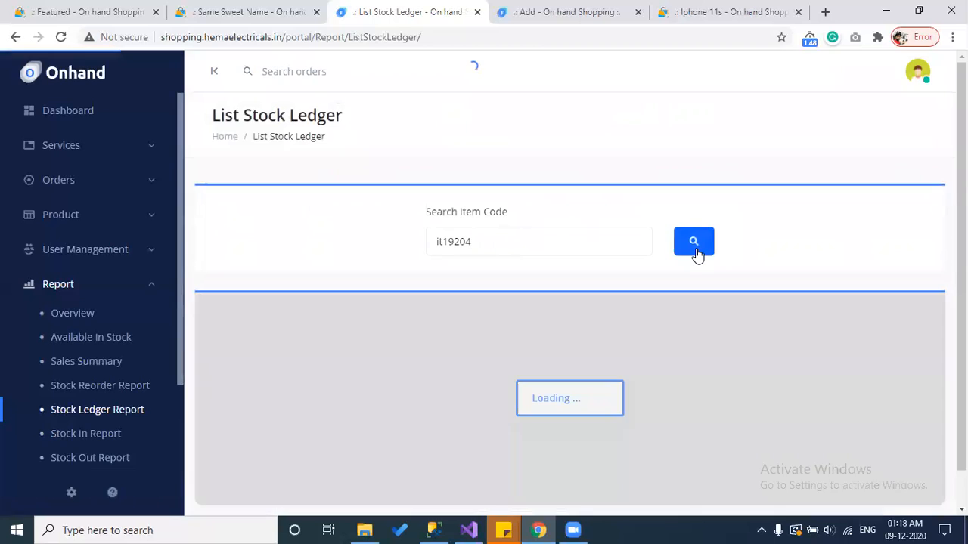
Step: Review the it19204 ledger totals: 16 in, 1 out, balance 15
scroll(696, 255, "down", 2)
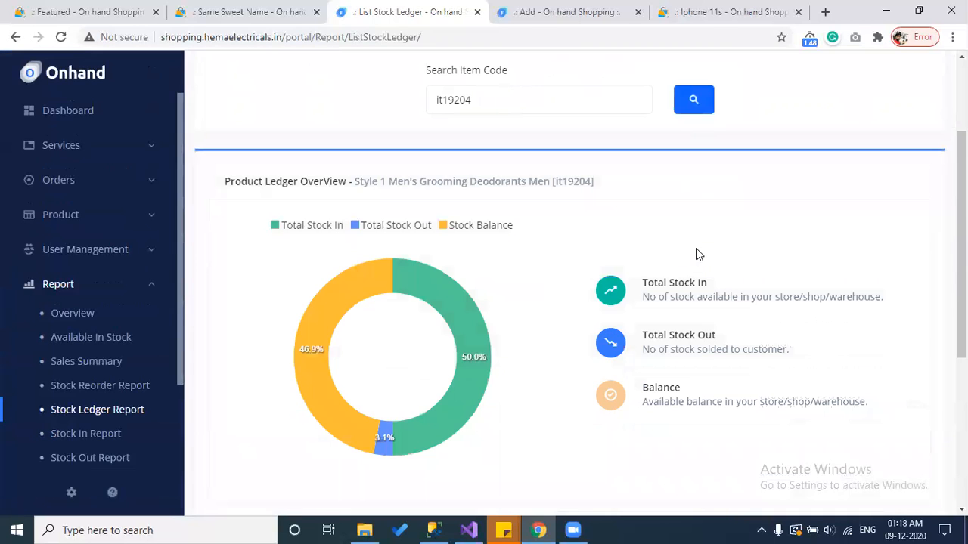
mouse_move(465, 325)
scroll(562, 363, "down", 4)
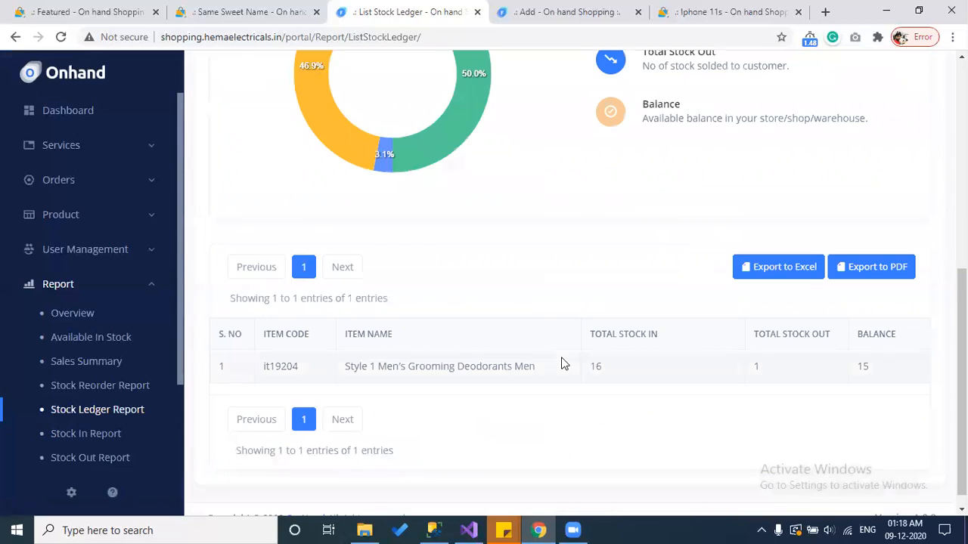
scroll(473, 324, "up", 2)
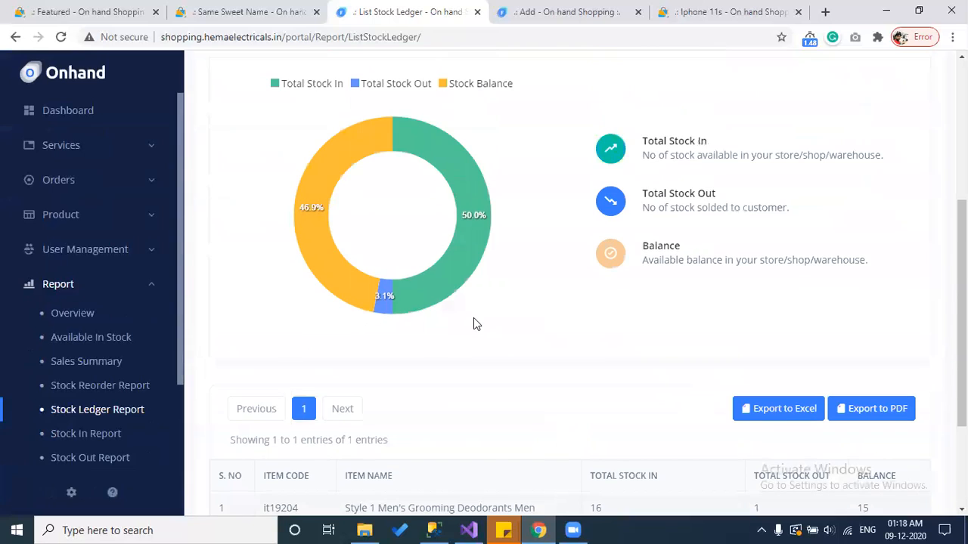
left_click(89, 436)
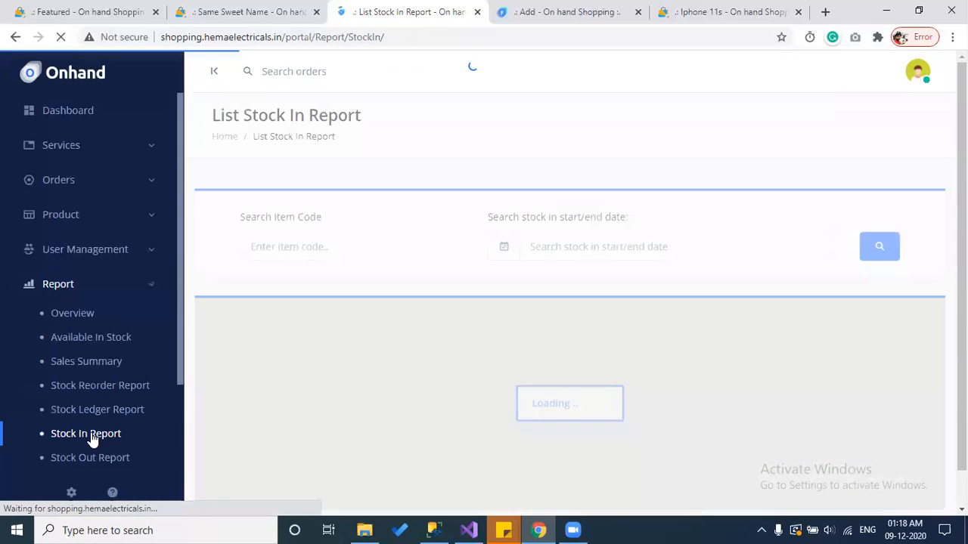
Step: Review the Stock In report, highlighting its Total Product Value amount
scroll(736, 288, "down", 2)
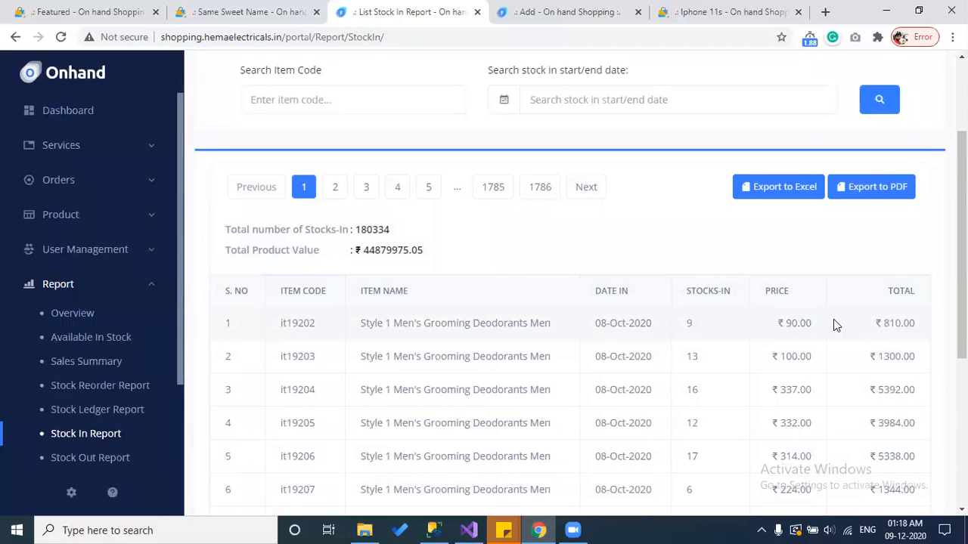
left_click_drag(467, 262, 232, 245)
scroll(151, 303, "down", 1)
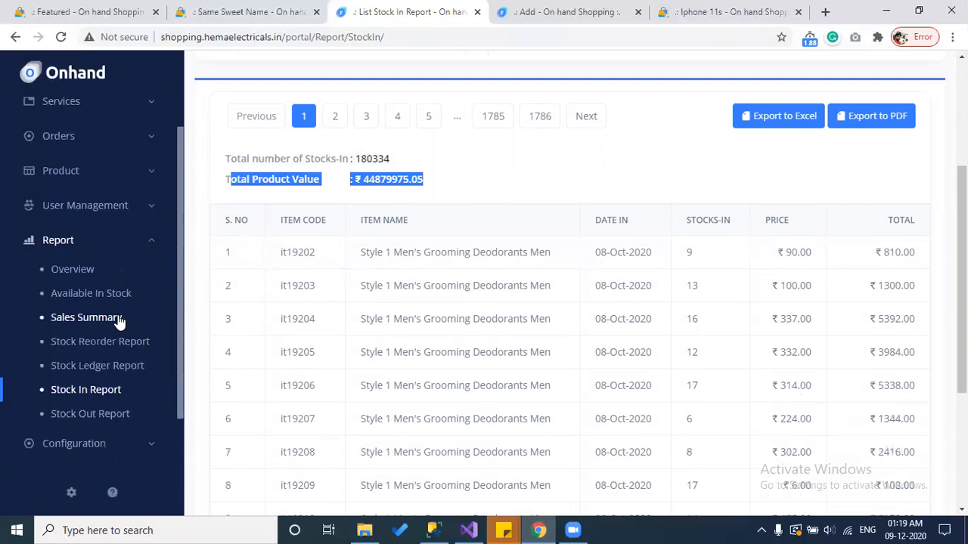
Step: Open the Stock Out report and show page 2 of its 80 entries
left_click(97, 388)
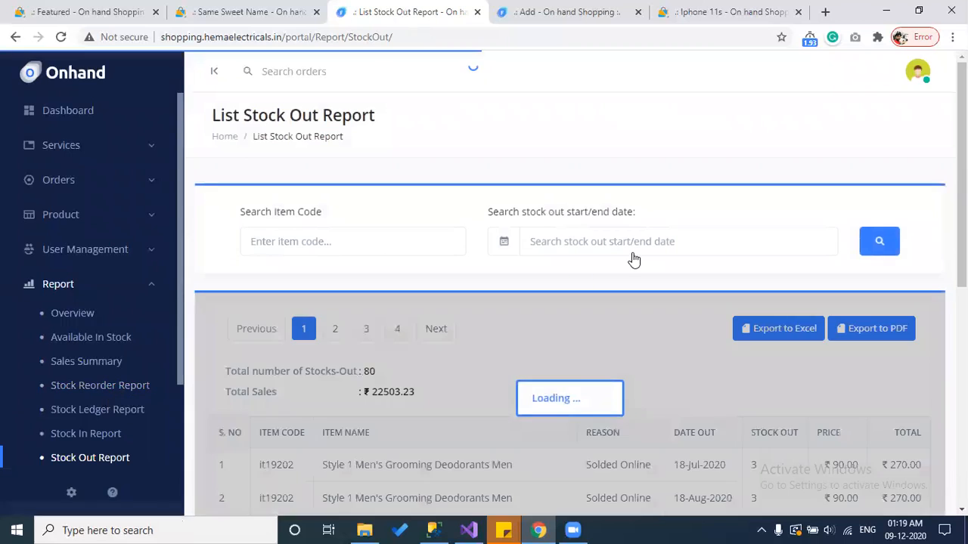
scroll(634, 259, "down", 1)
scroll(634, 260, "down", 2)
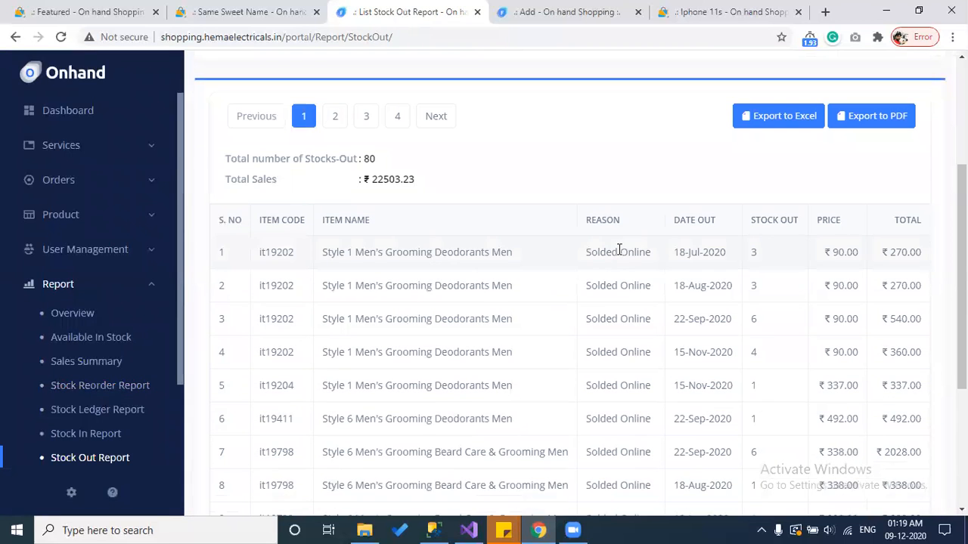
scroll(618, 288, "down", 3)
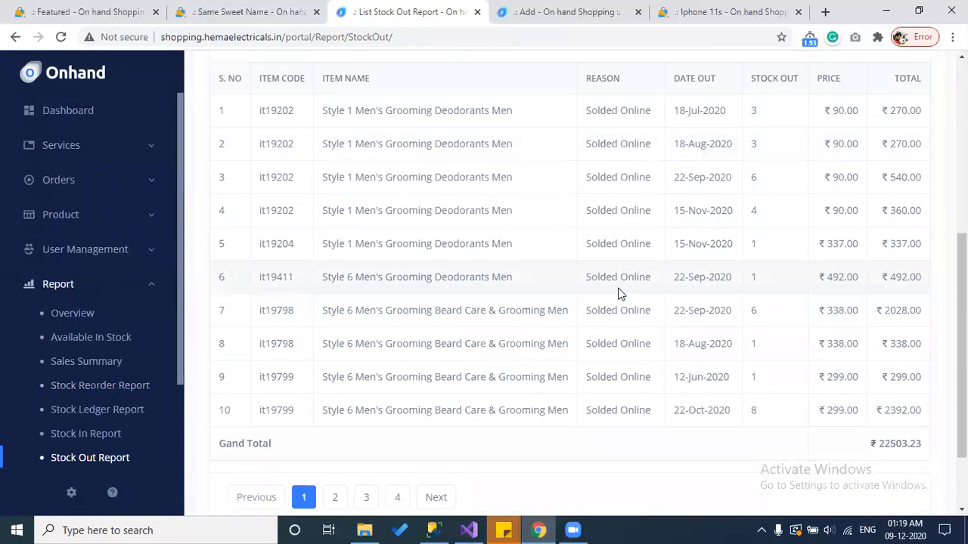
left_click(333, 428)
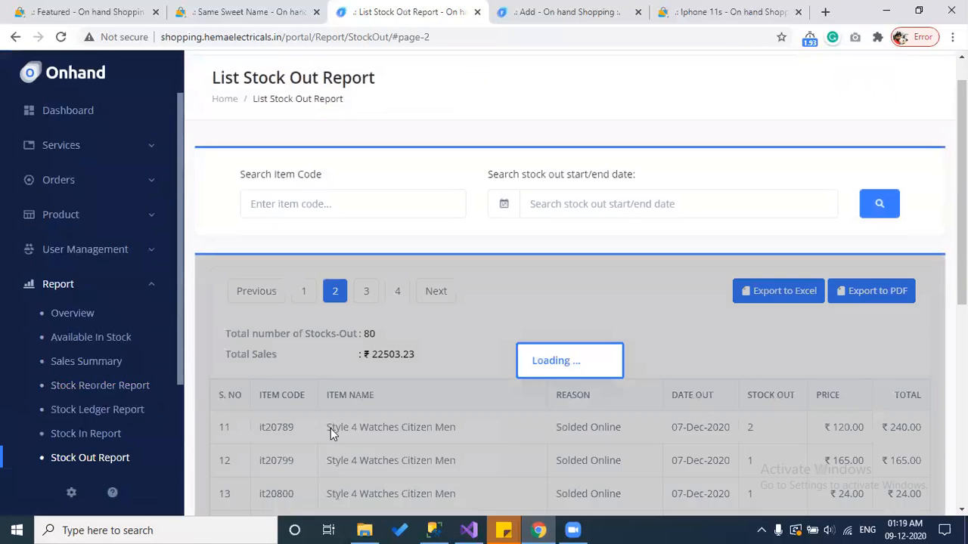
scroll(449, 418, "down", 2)
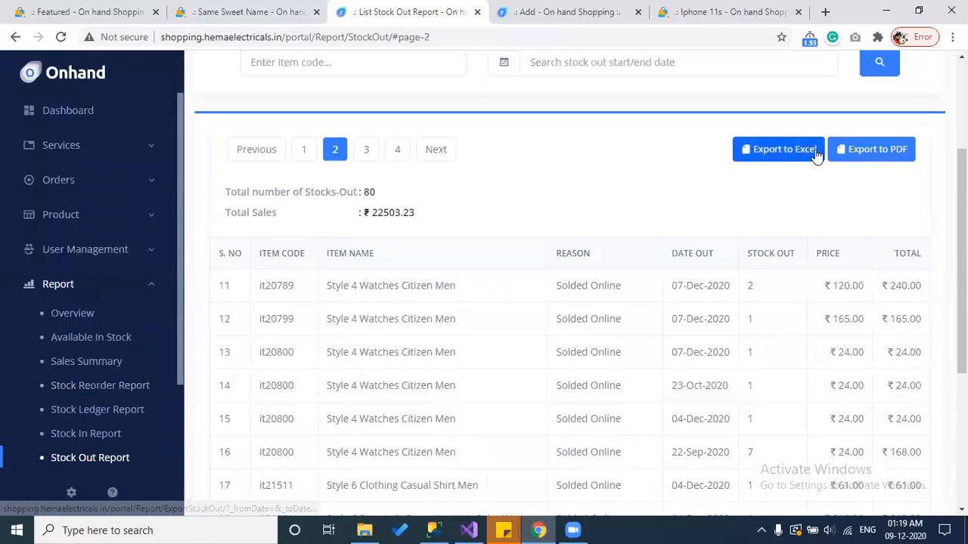
scroll(658, 207, "up", 2)
Step: Focus the Stock Out item code search field and expand the Configuration menu
left_click(317, 200)
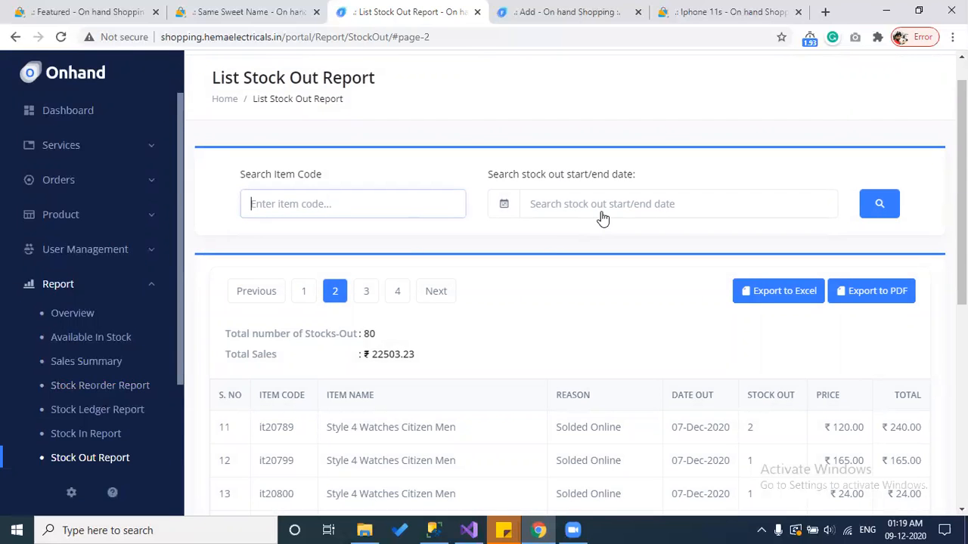
scroll(181, 350, "down", 1)
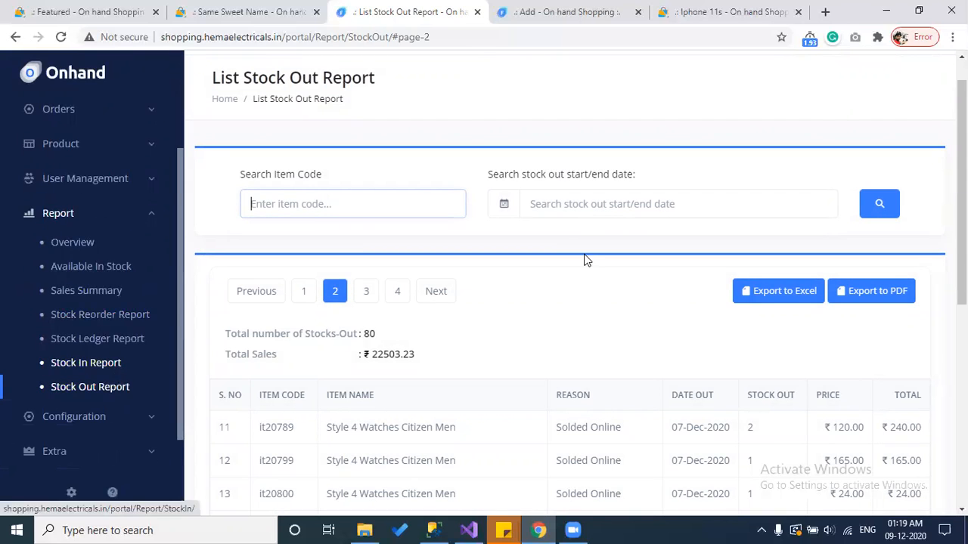
left_click(91, 417)
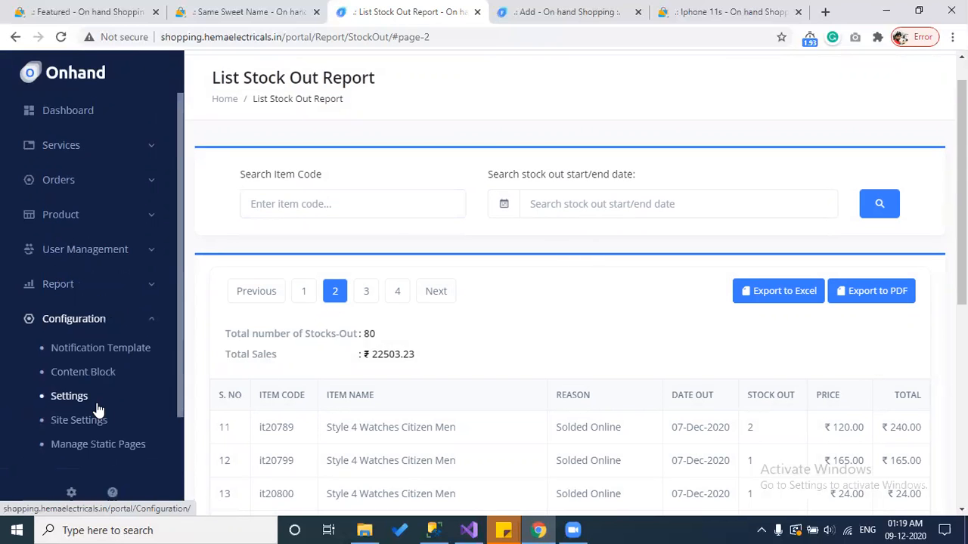
Step: Open the New Order Confirmation template and inspect its email body, selecting $paidAmount$
left_click(83, 354)
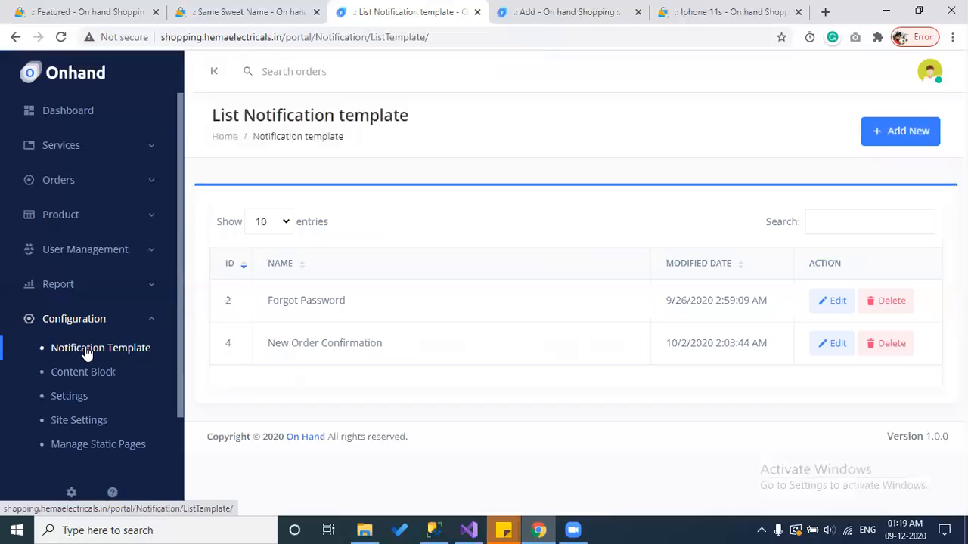
left_click(89, 350)
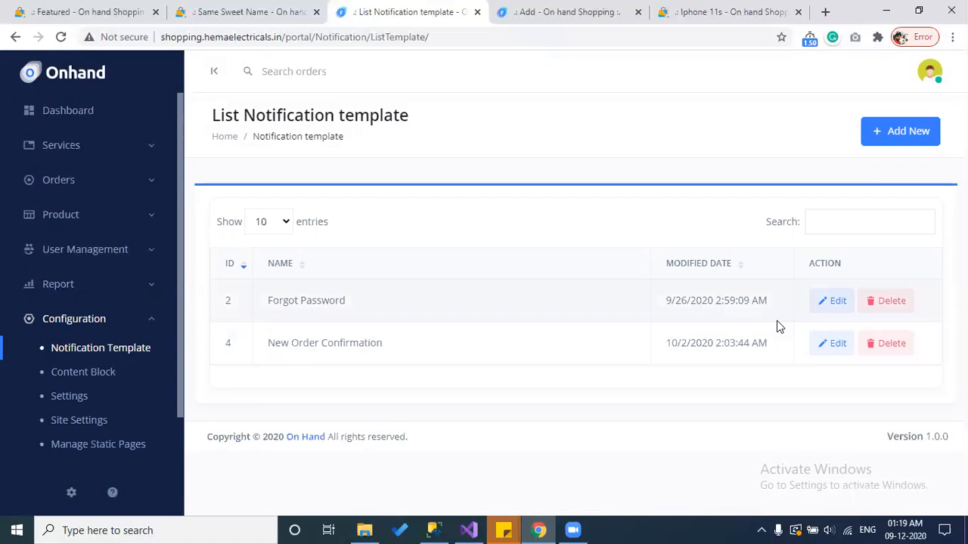
left_click(834, 345)
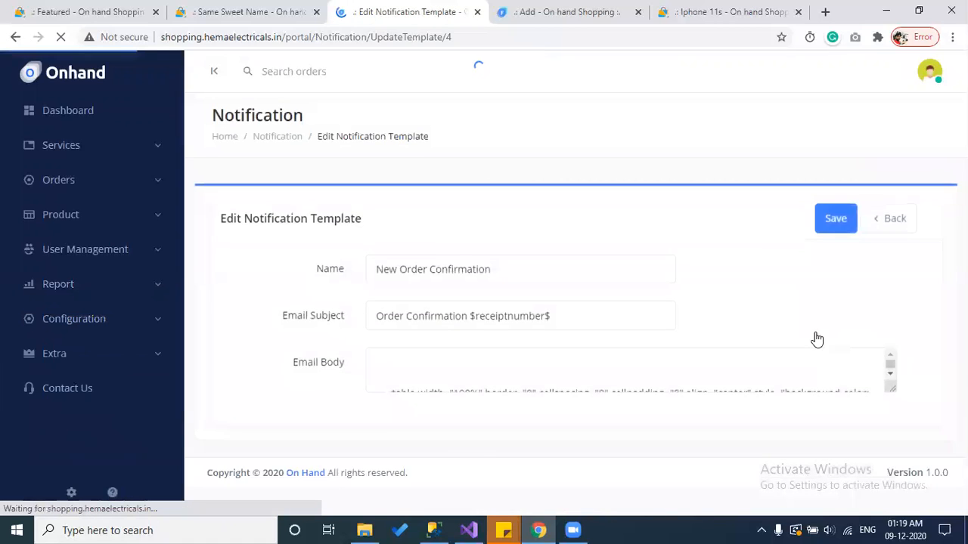
scroll(857, 257, "down", 2)
scroll(491, 372, "down", 2)
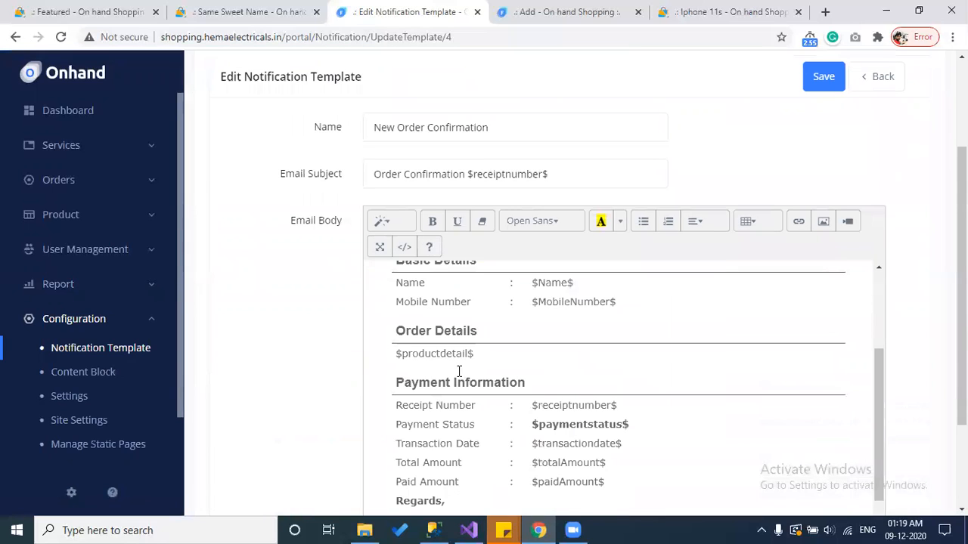
left_click_drag(606, 426, 539, 430)
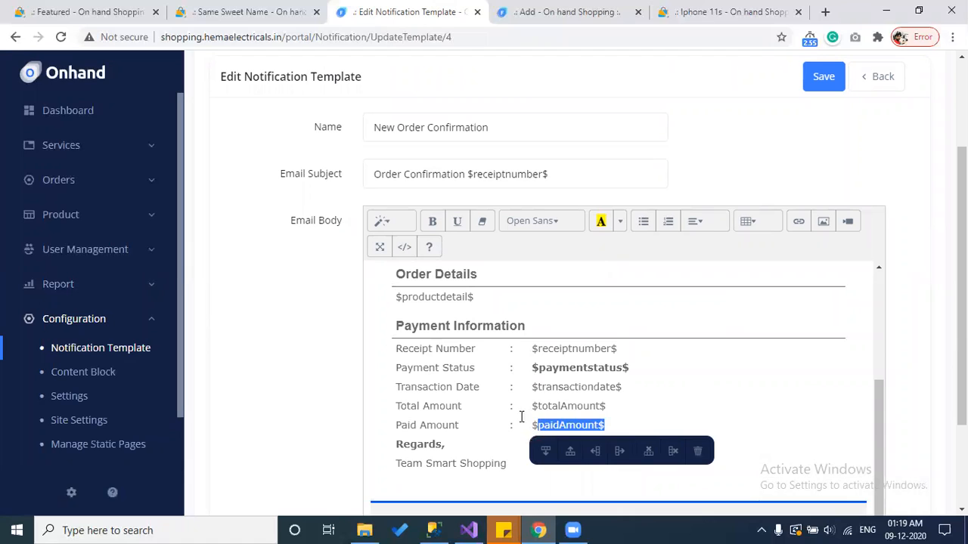
scroll(471, 404, "up", 3)
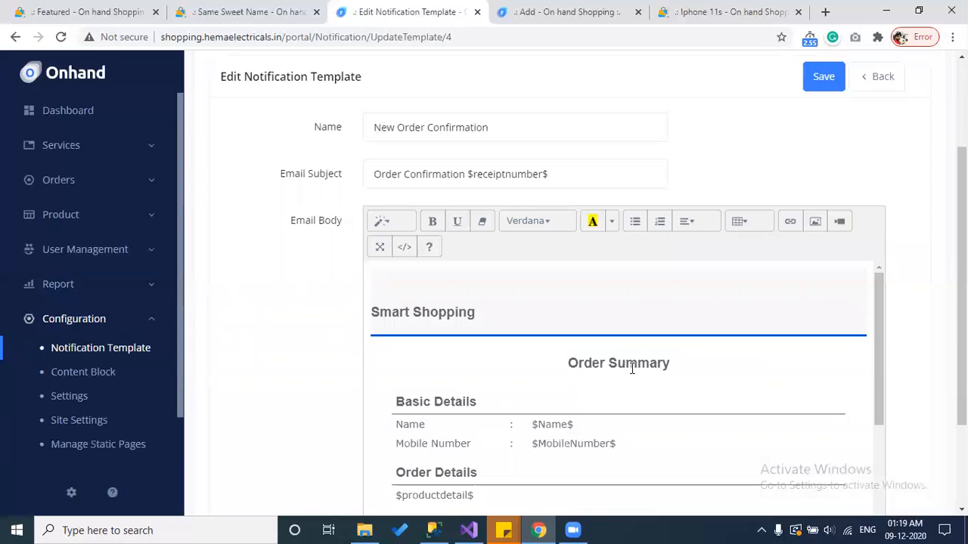
scroll(383, 345, "down", 1)
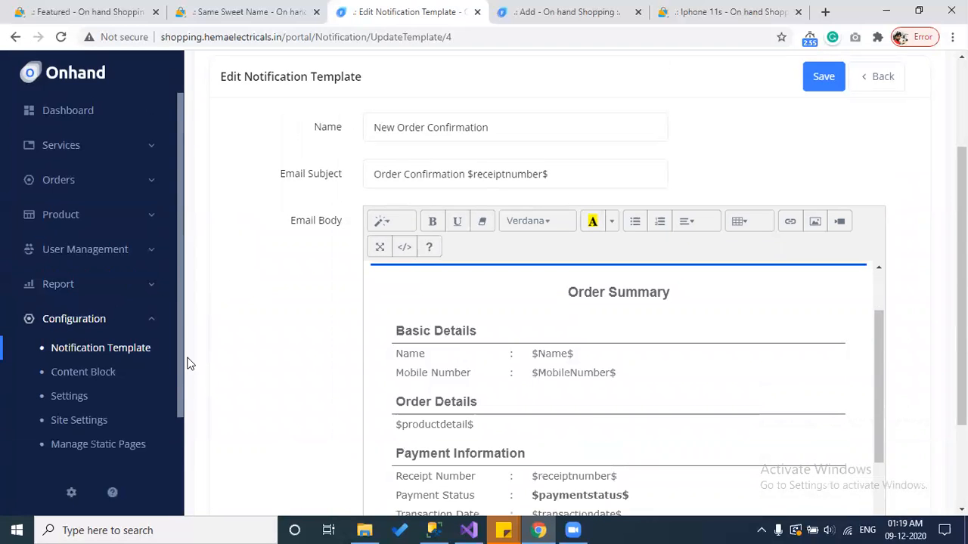
Step: Go back to the template list, highlight Forgot Password, then open the Content Blocks list
left_click(888, 79)
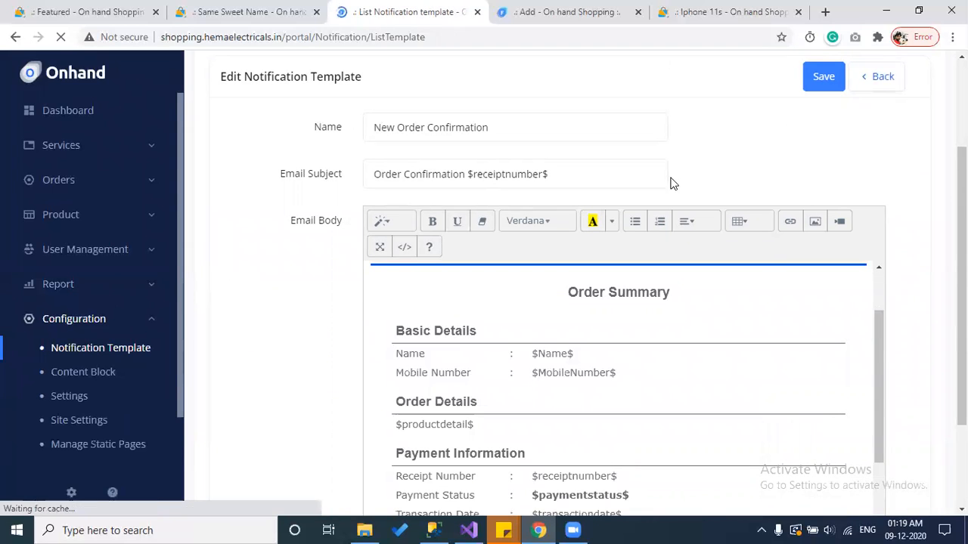
left_click_drag(391, 304, 274, 308)
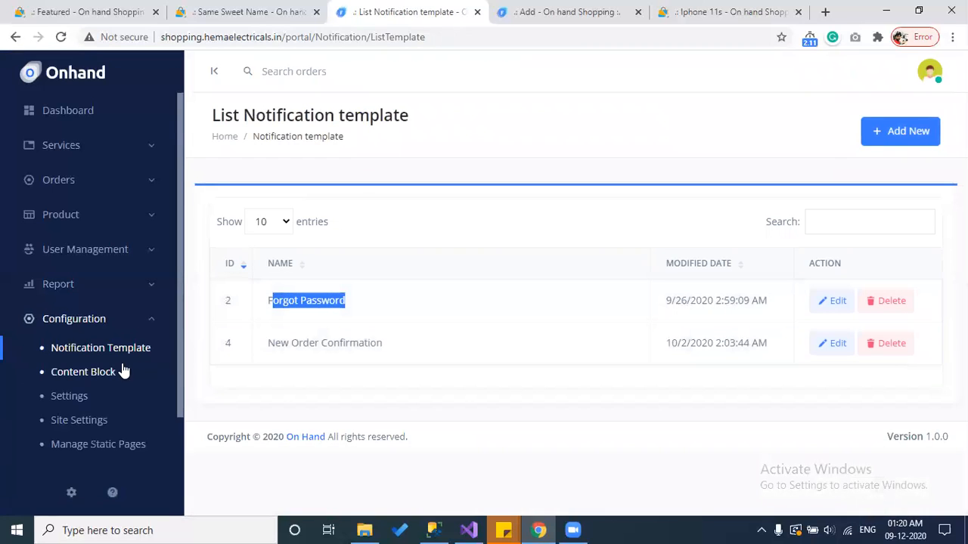
left_click(97, 372)
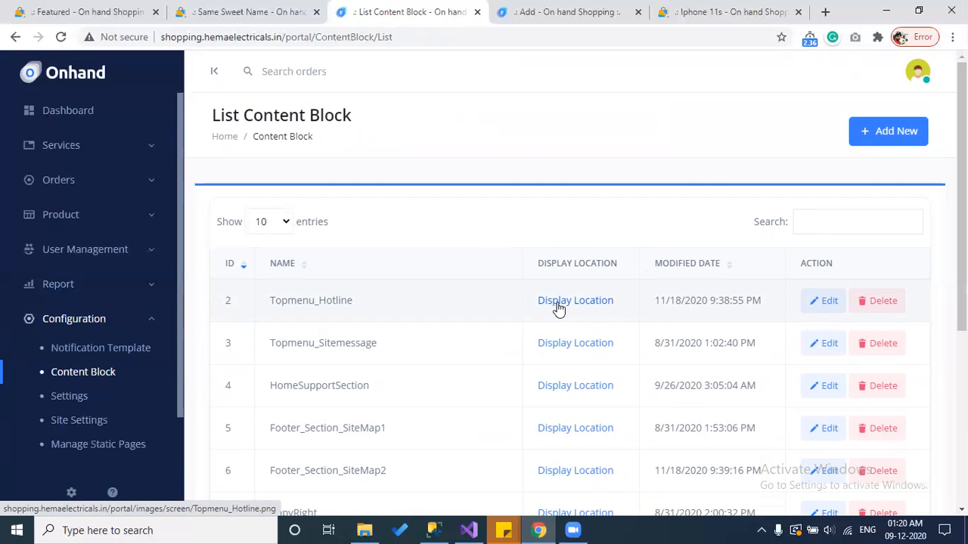
Step: Check where the Topmenu_Hotline block is displayed on the storefront
left_click_drag(345, 303, 273, 303)
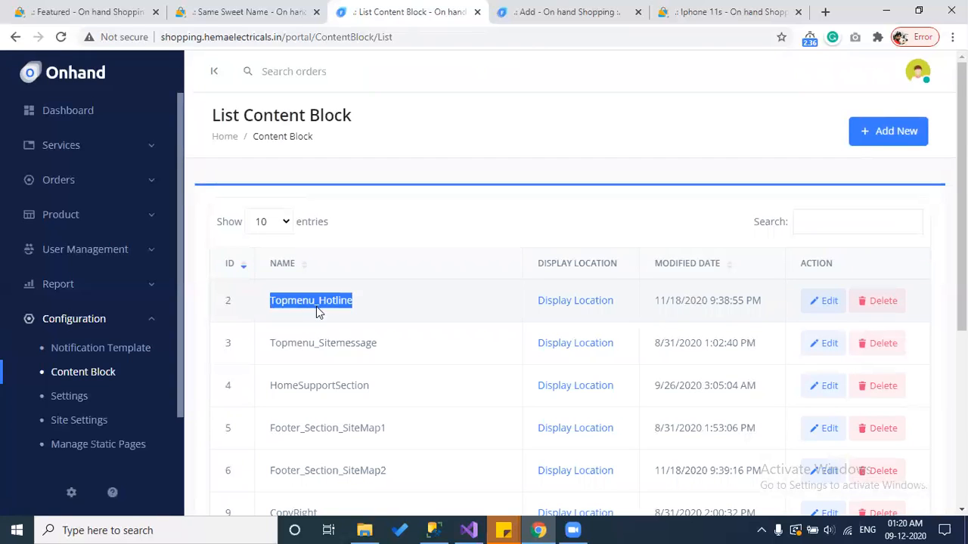
left_click(563, 304)
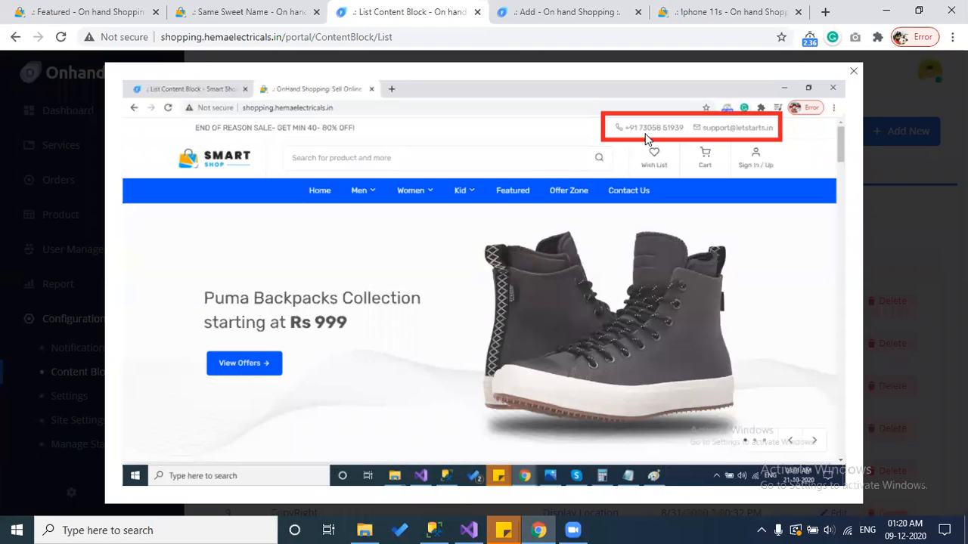
left_click(928, 231)
Step: Open Topmenu_Hotline, examine the hotline phone number, and switch to HTML source view
left_click(827, 307)
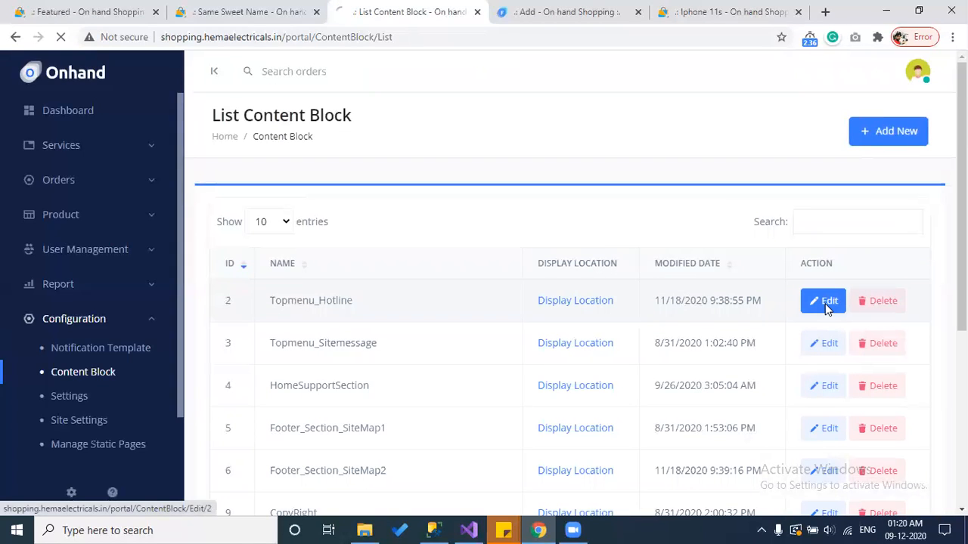
scroll(826, 308, "down", 1)
left_click_drag(482, 245, 420, 243)
left_click(429, 229)
double_click(430, 229)
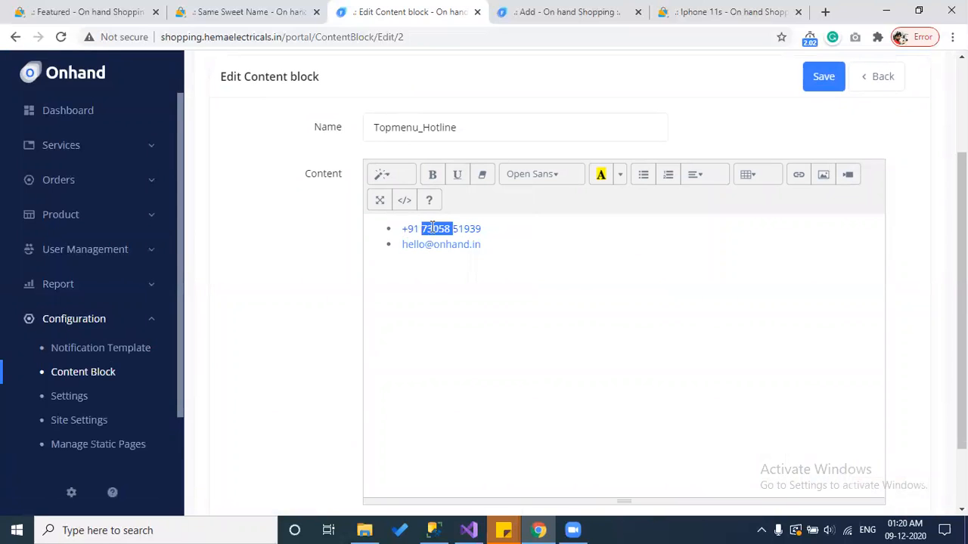
left_click(404, 201)
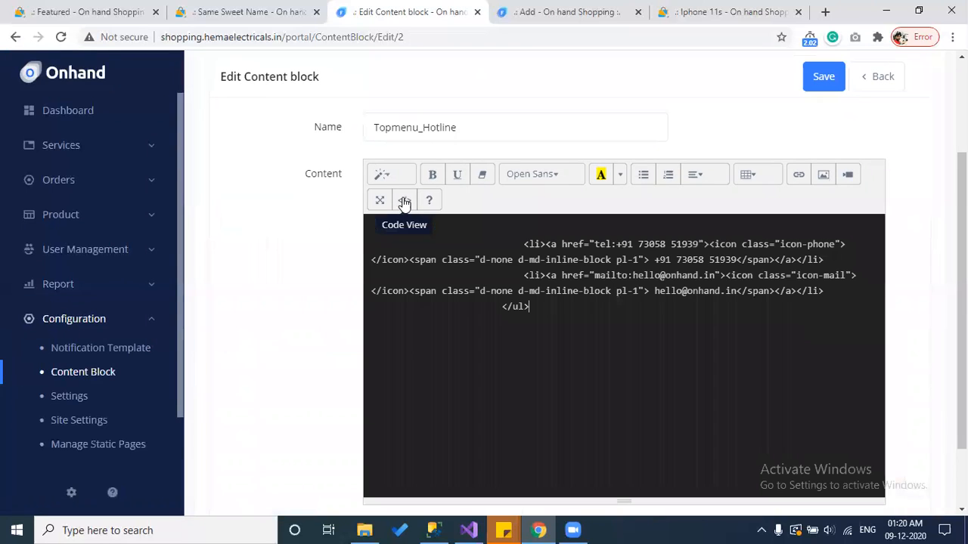
Step: Inspect the phone number and support e-mail in the source, then return to the block list
left_click_drag(736, 261, 677, 263)
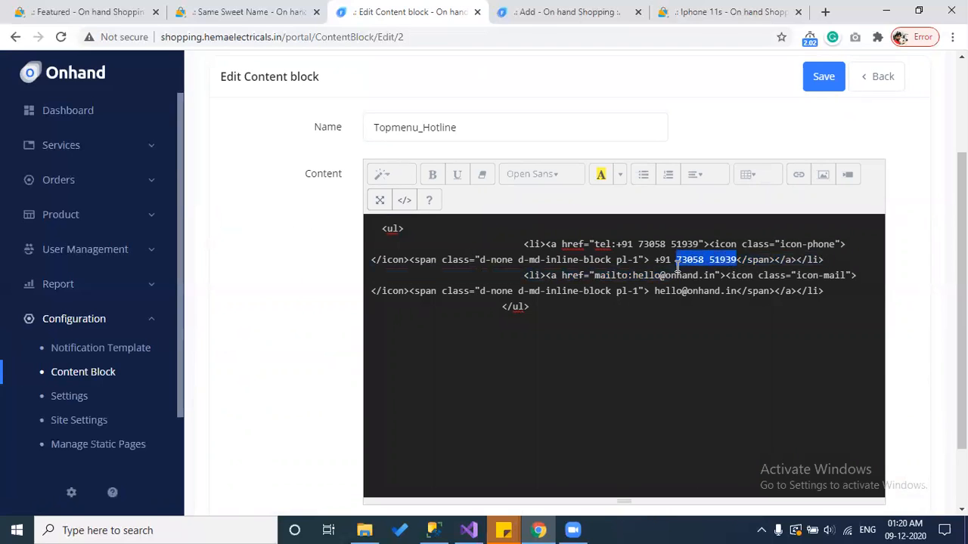
left_click(730, 295)
left_click_drag(730, 295, 683, 296)
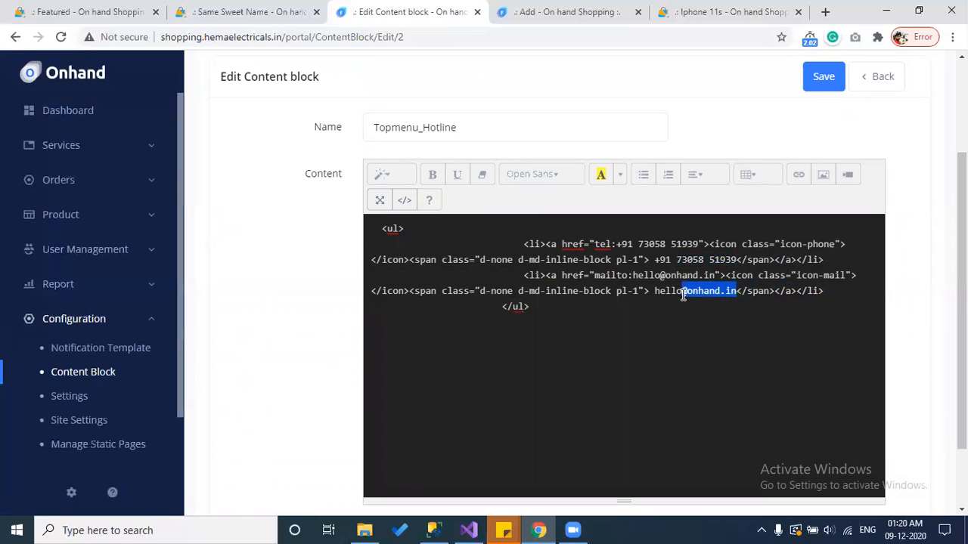
left_click(405, 201)
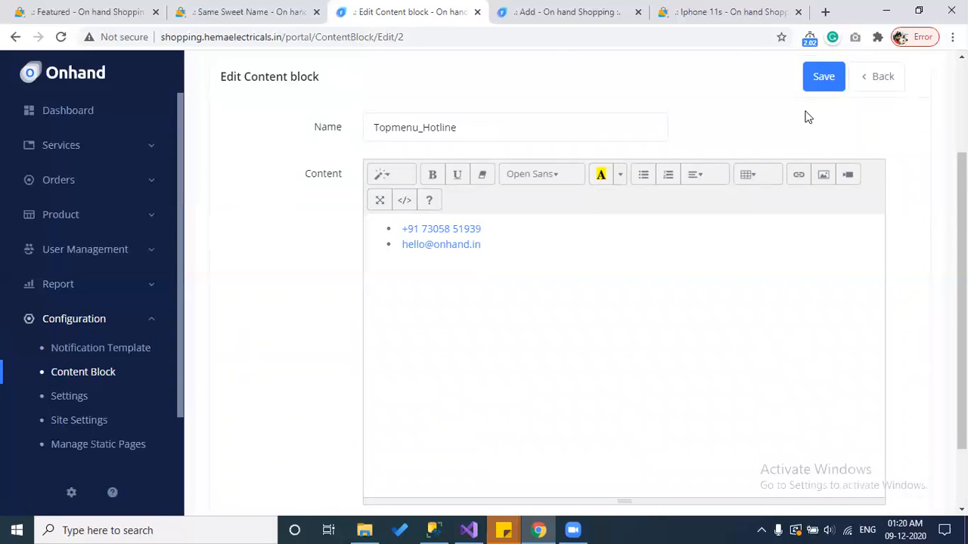
left_click(881, 77)
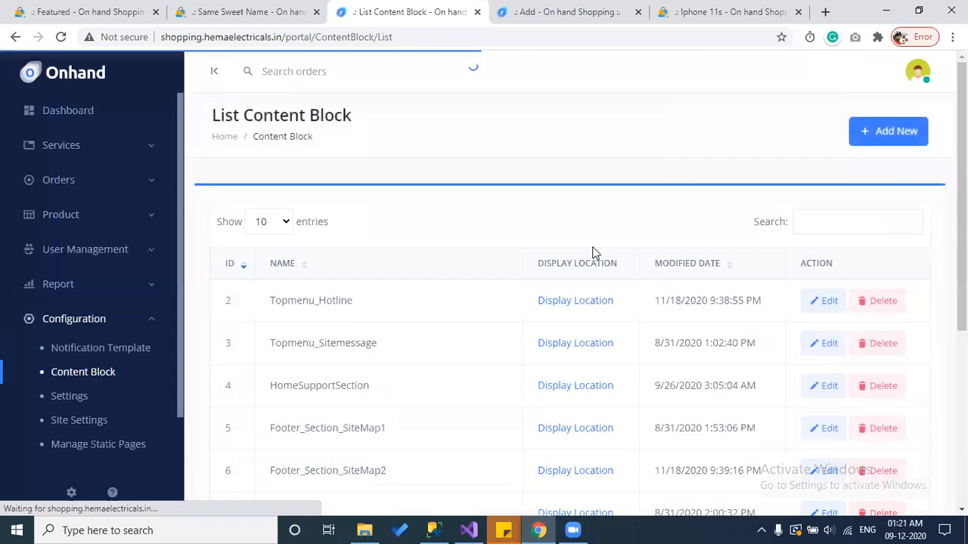
scroll(594, 254, "down", 1)
left_click(575, 282)
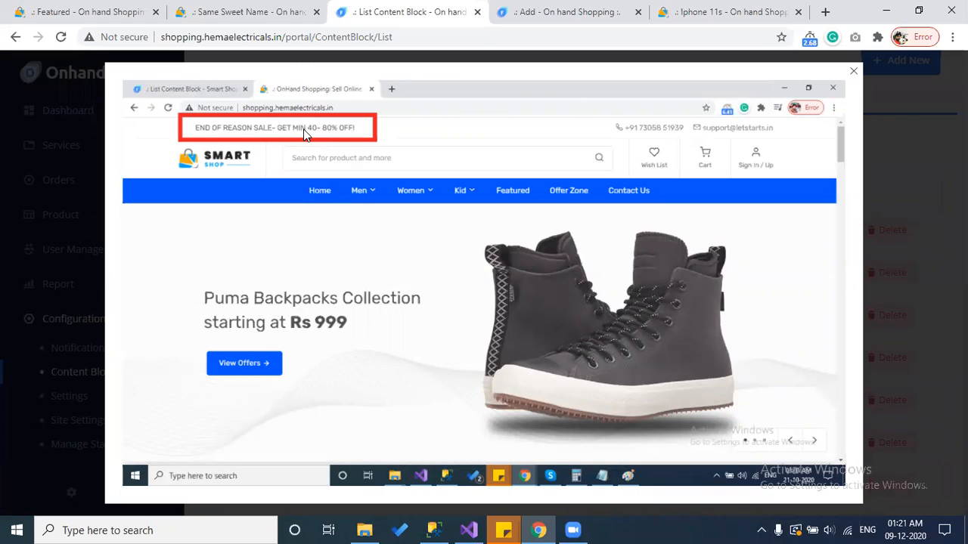
left_click(879, 292)
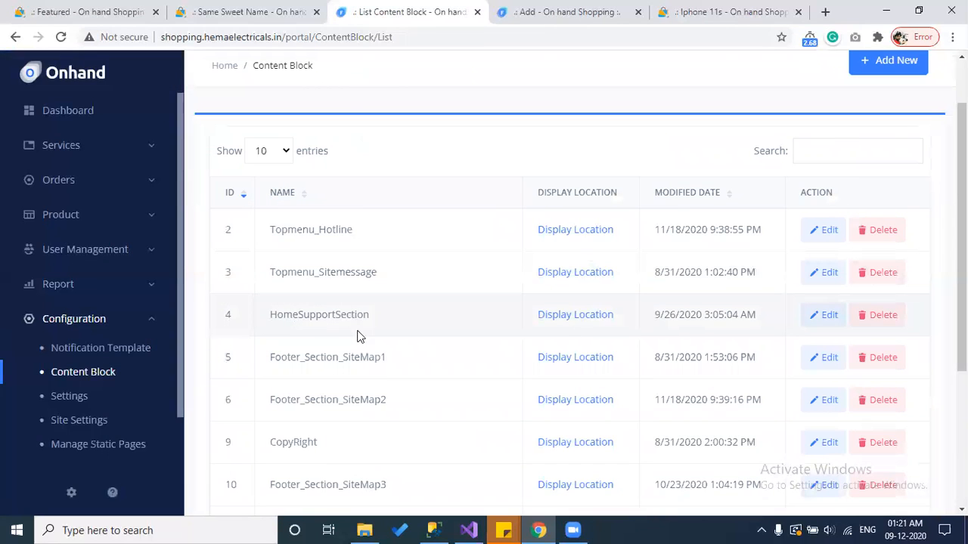
left_click(578, 316)
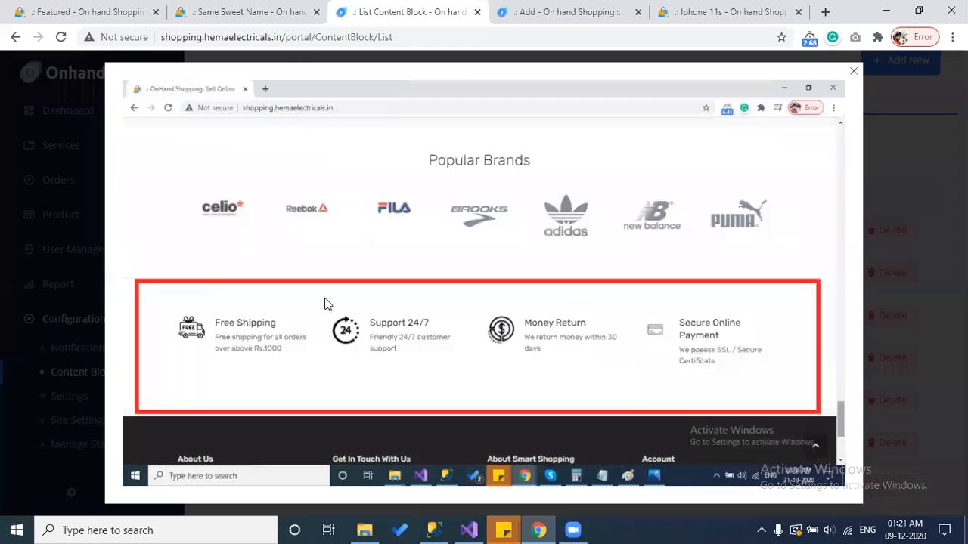
left_click(896, 251)
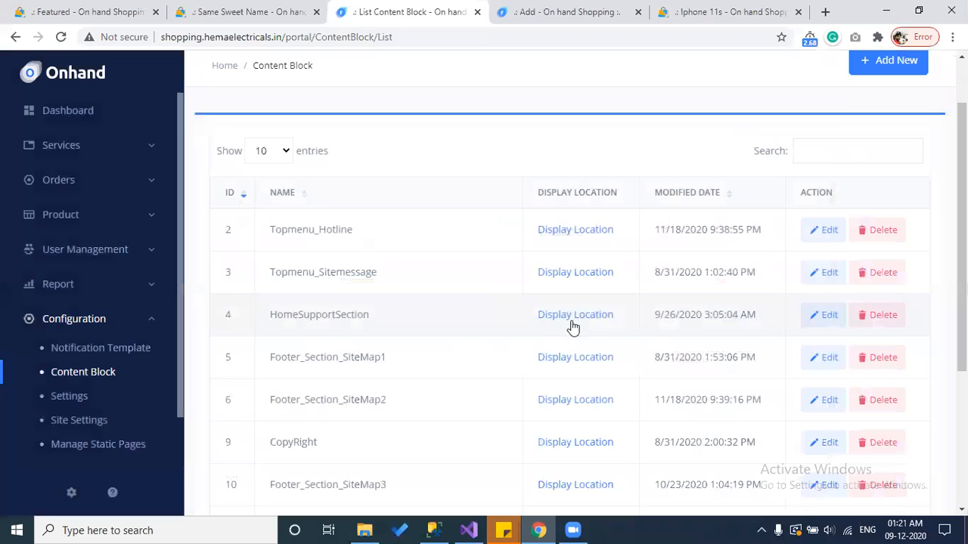
left_click(572, 355)
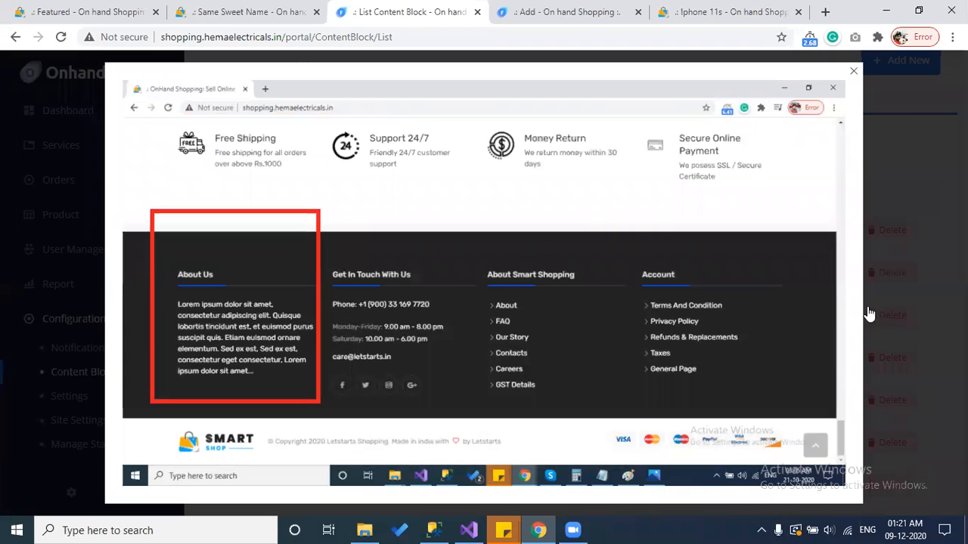
left_click(892, 303)
scroll(312, 318, "down", 3)
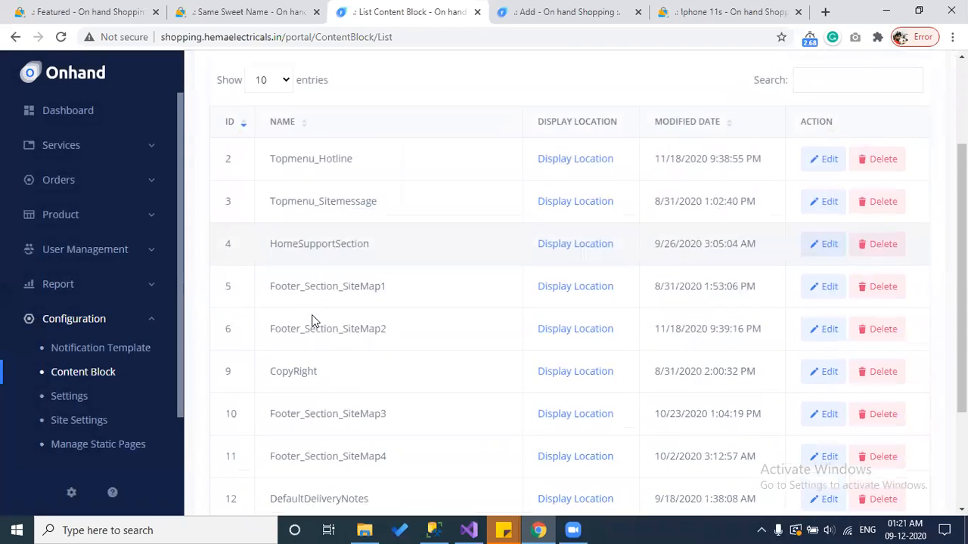
scroll(311, 325, "down", 1)
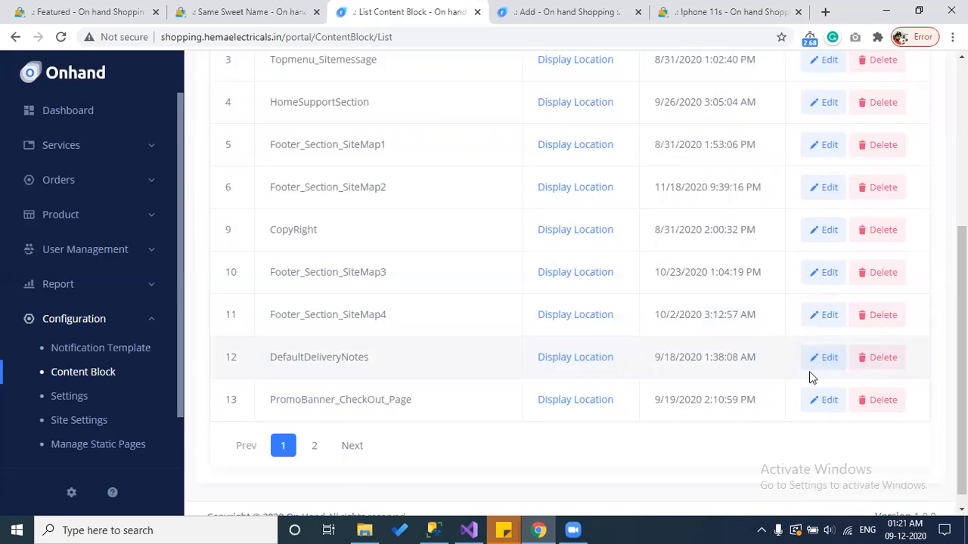
left_click(590, 358)
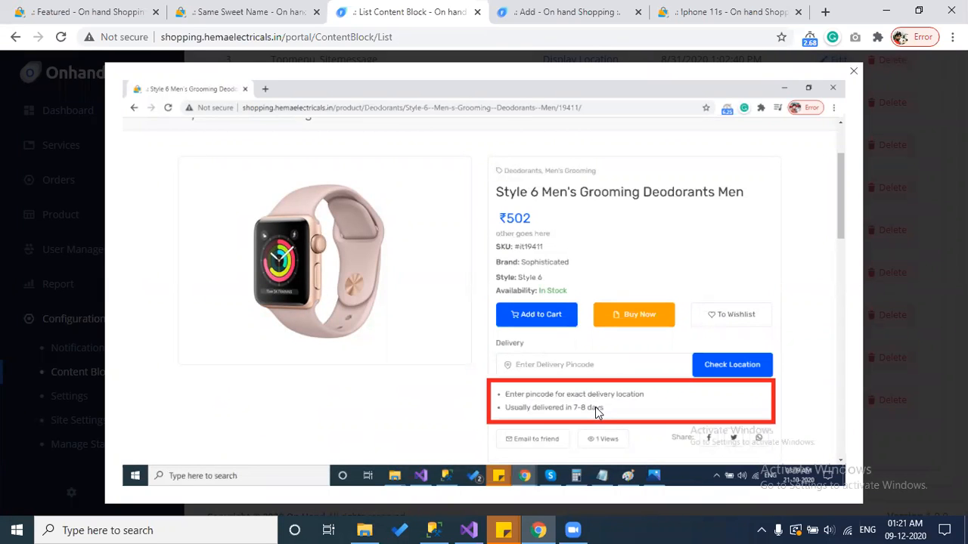
left_click(888, 276)
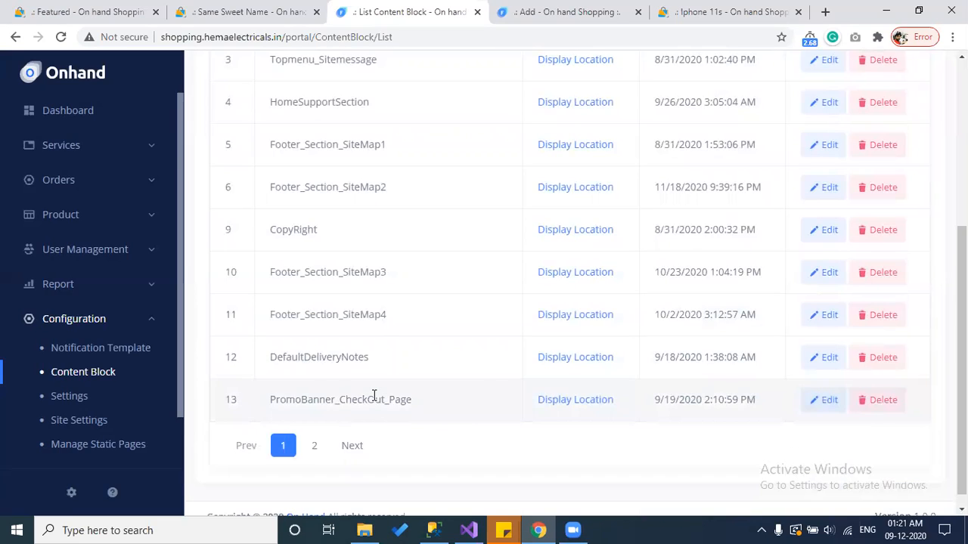
left_click(572, 400)
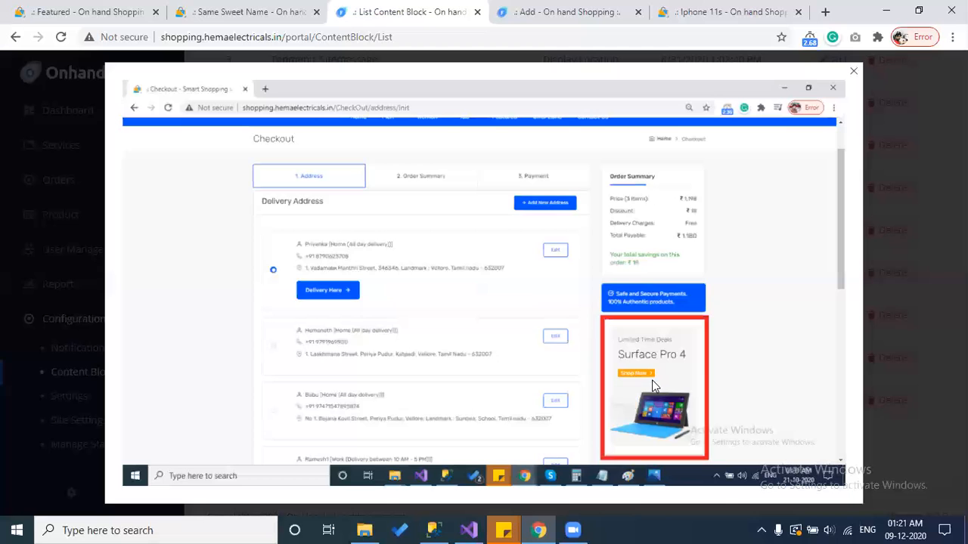
left_click(891, 295)
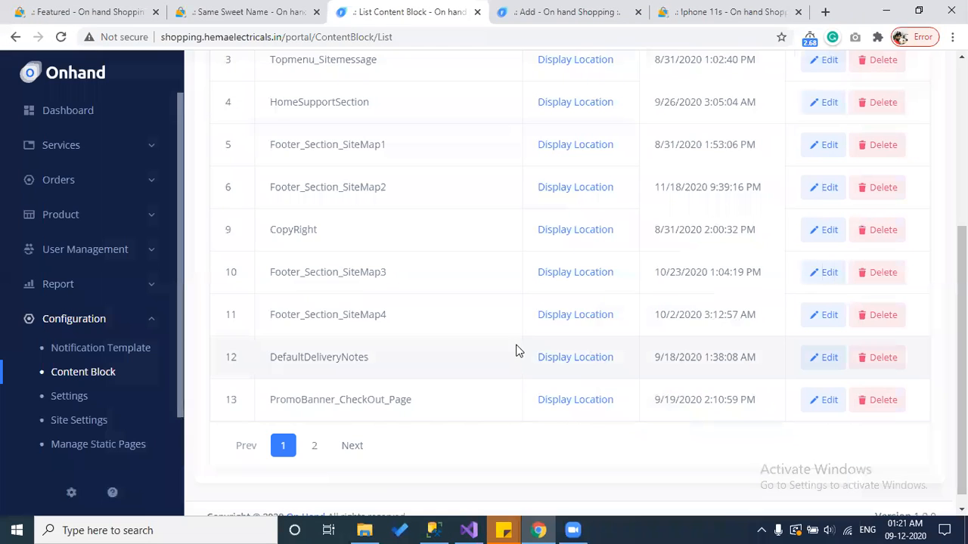
scroll(505, 351, "up", 1)
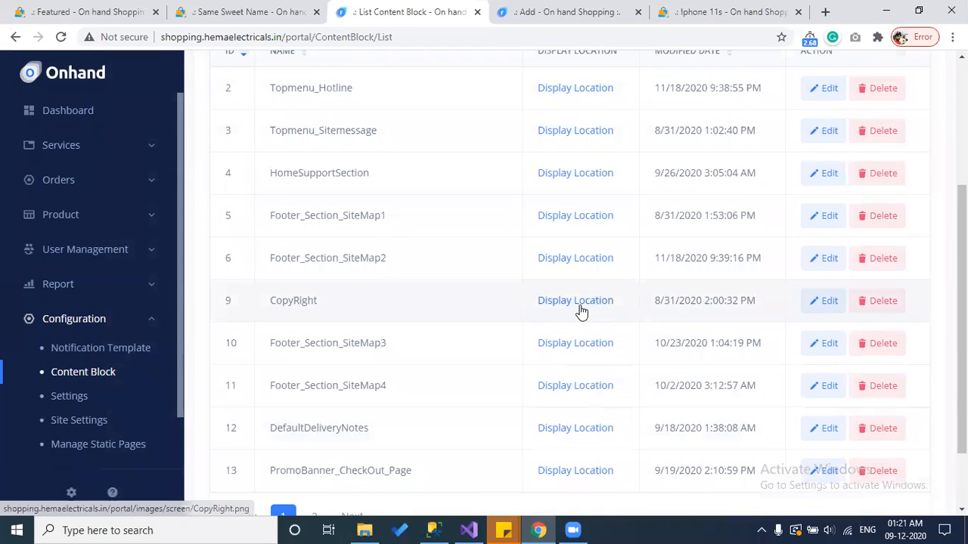
left_click(580, 310)
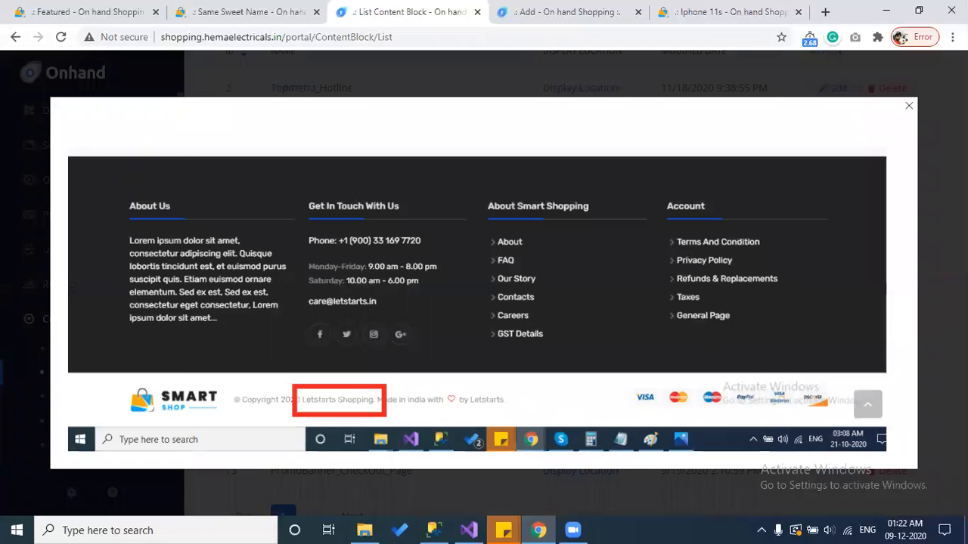
key("Escape")
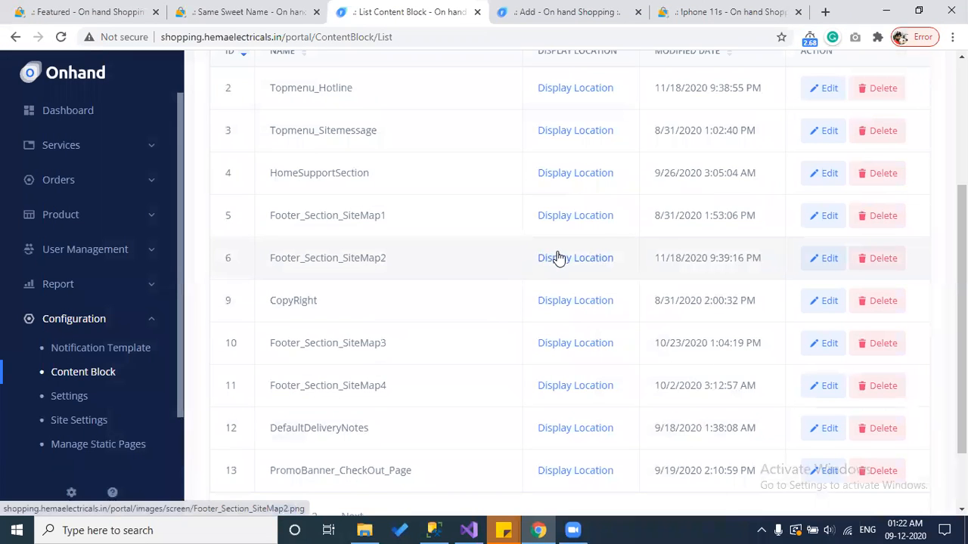
left_click(584, 259)
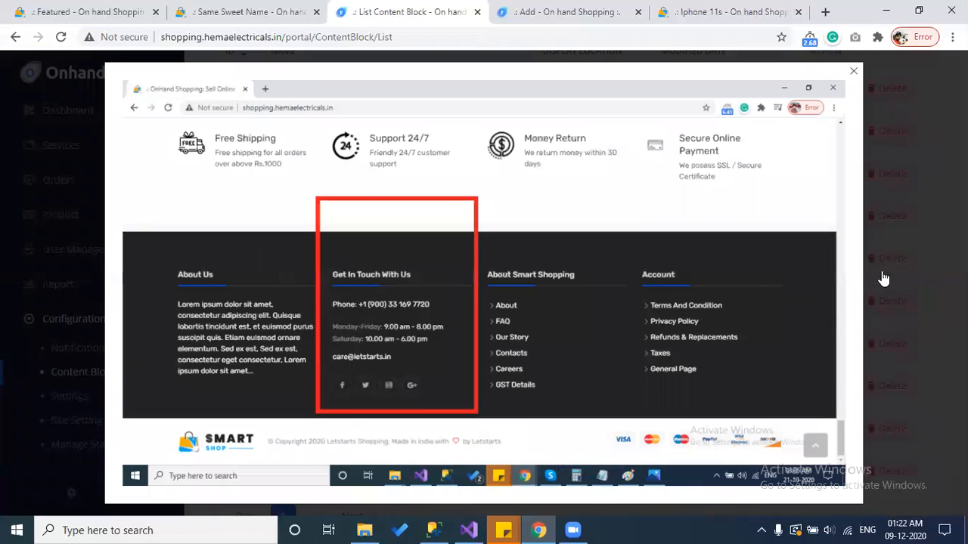
key("Escape")
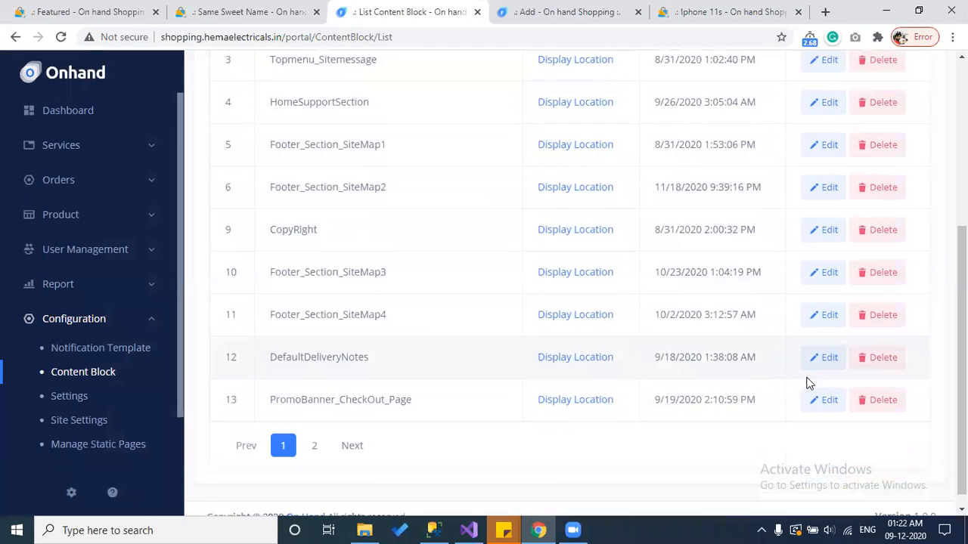
left_click(825, 400)
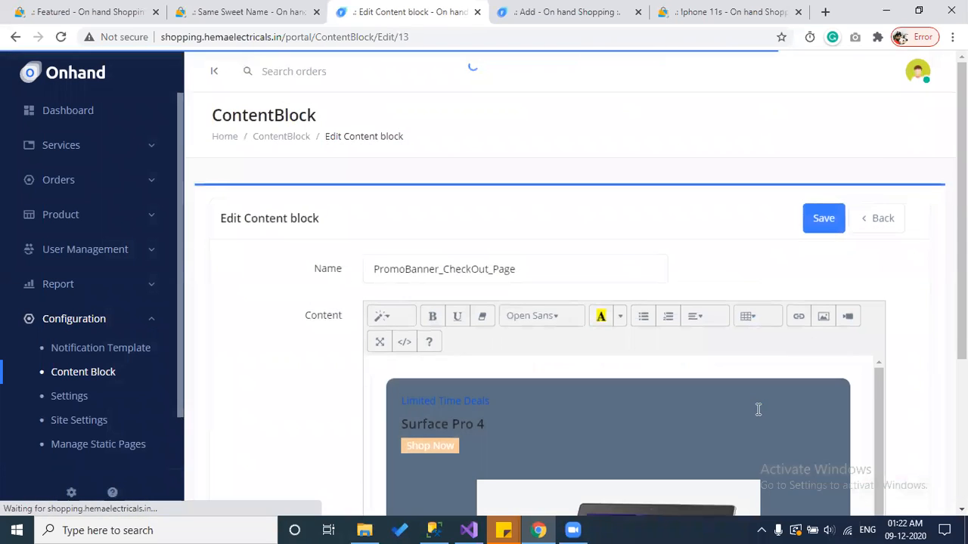
Step: Scroll through the PromoBanner_CheckOut_Page editor and leave it without saving
scroll(759, 409, "down", 4)
scroll(840, 396, "up", 1)
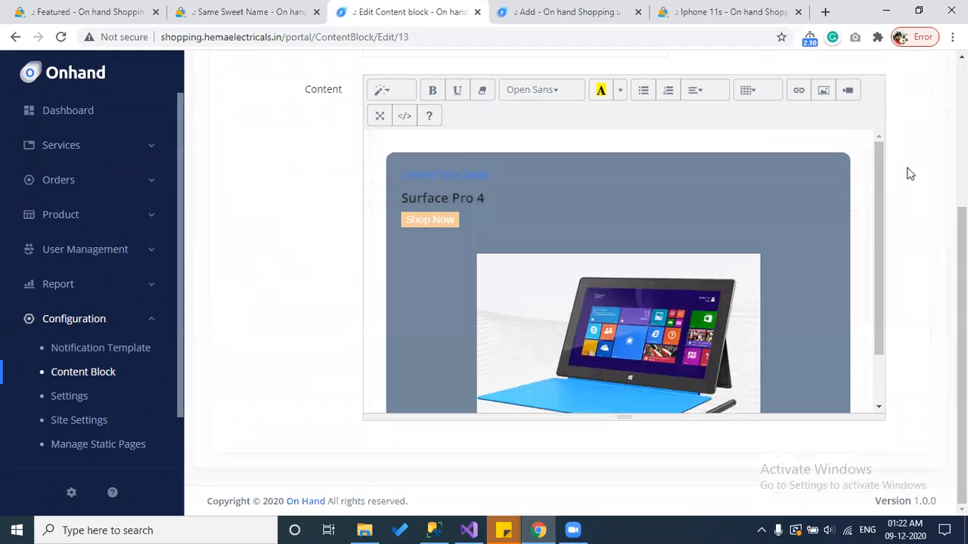
scroll(904, 162, "up", 2)
left_click(883, 134)
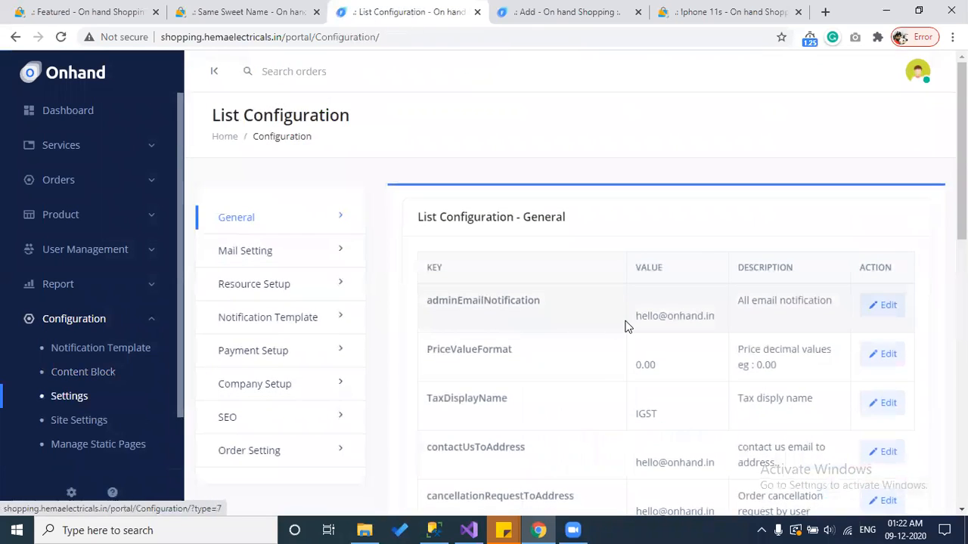
Step: Review the adminEmailNotification key and its notification address in the General settings
scroll(625, 326, "down", 1)
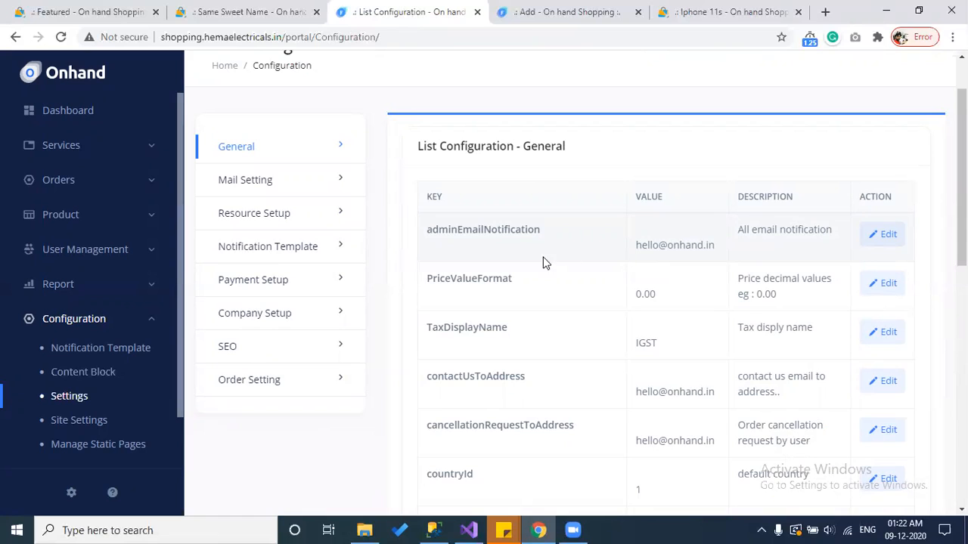
double_click(496, 232)
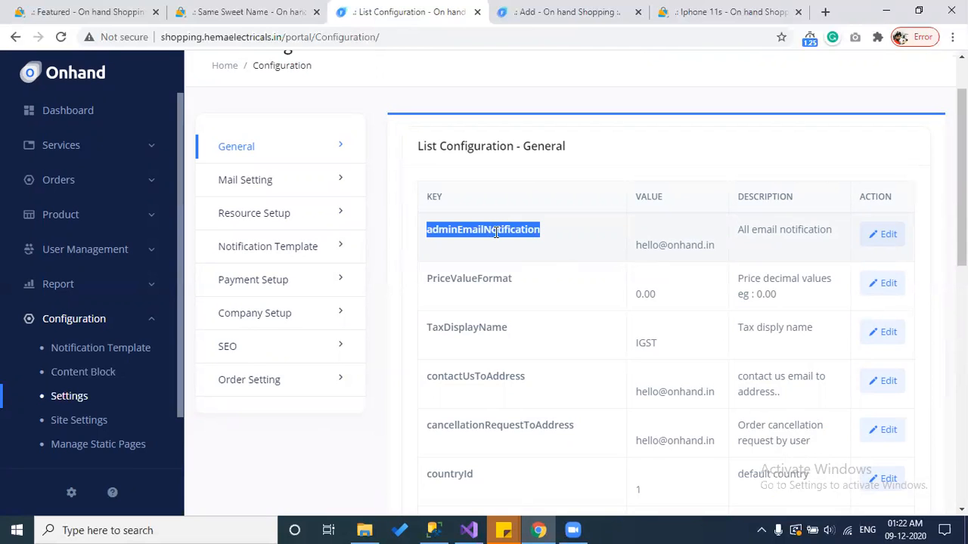
left_click_drag(782, 260, 569, 256)
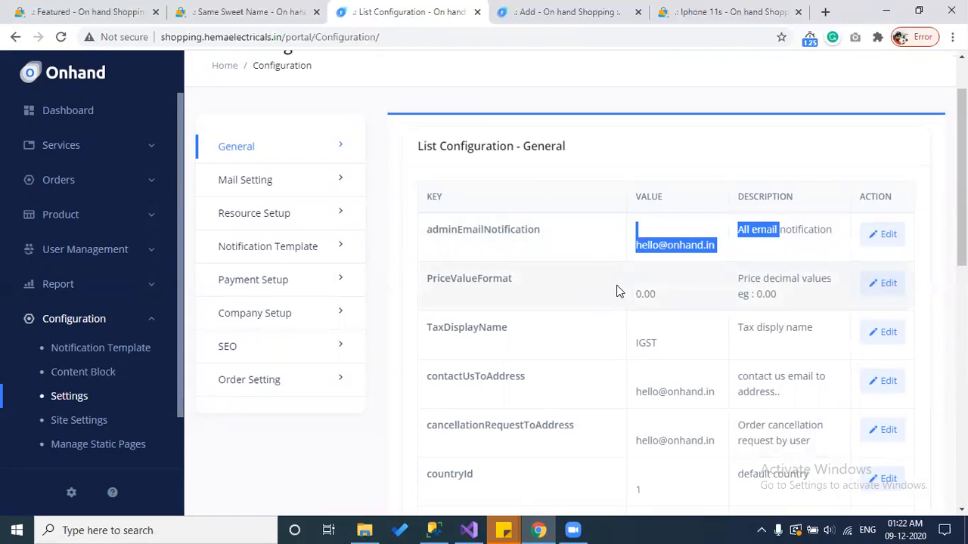
left_click(687, 298)
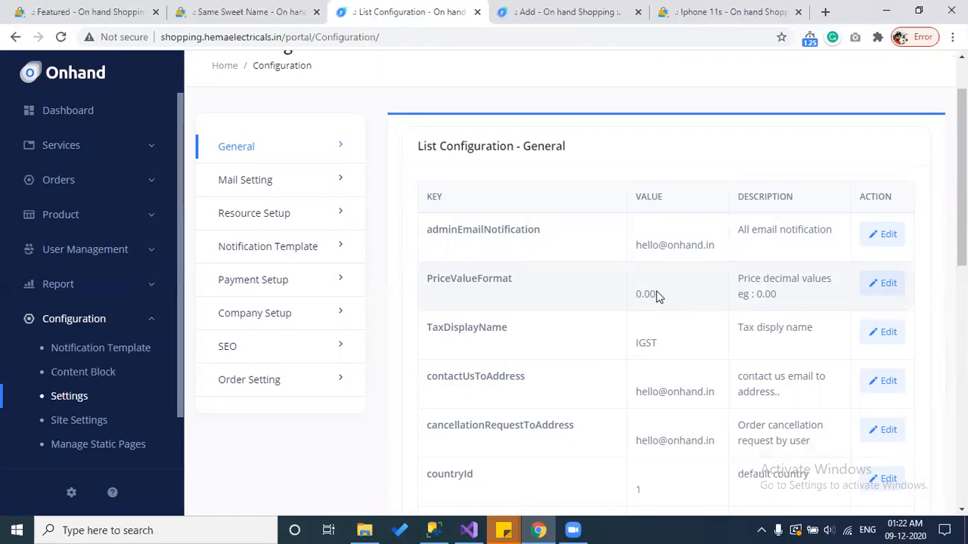
scroll(657, 296, "down", 1)
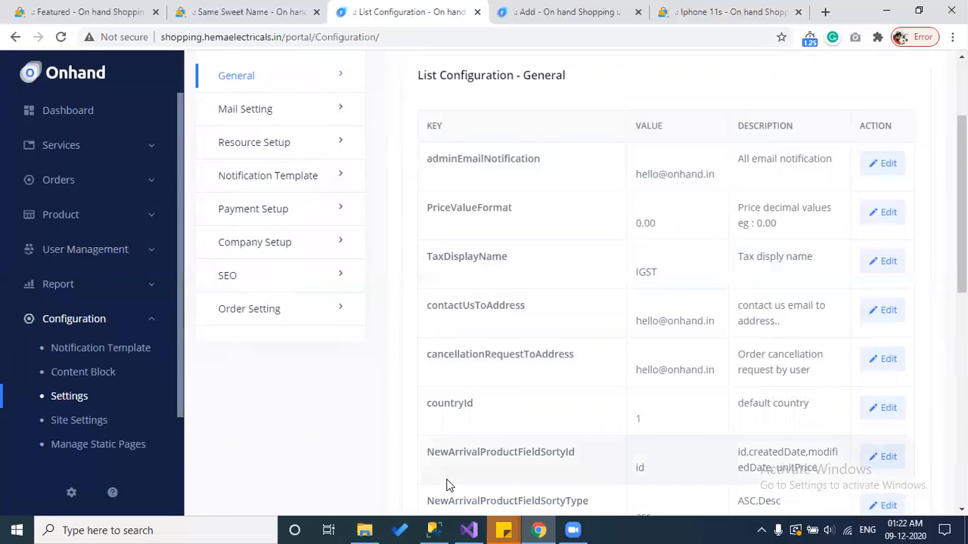
Step: Open Invoice-ord-150.pdf from Downloads and compare its IGST column with the configuration list
left_click(364, 530)
double_click(540, 133)
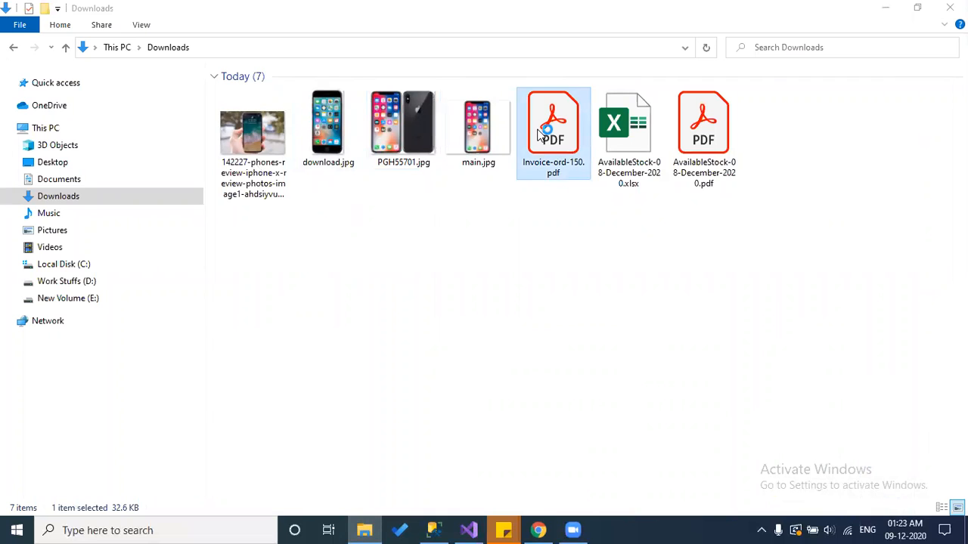
scroll(454, 337, "down", 3)
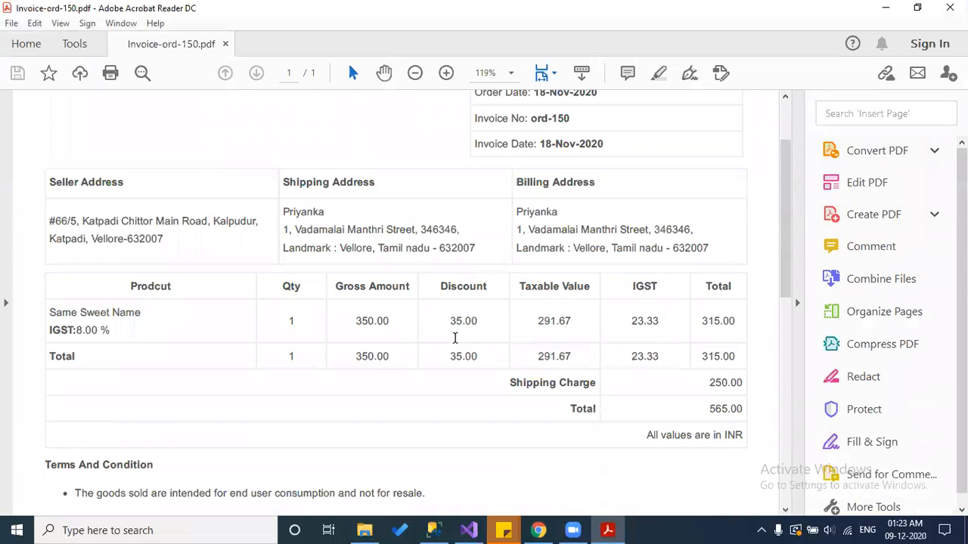
double_click(650, 289)
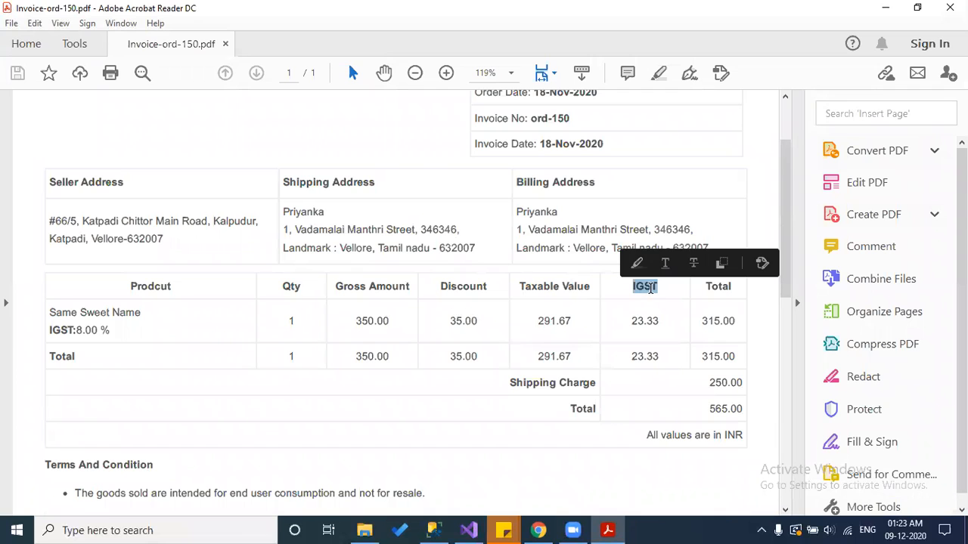
left_click(530, 528)
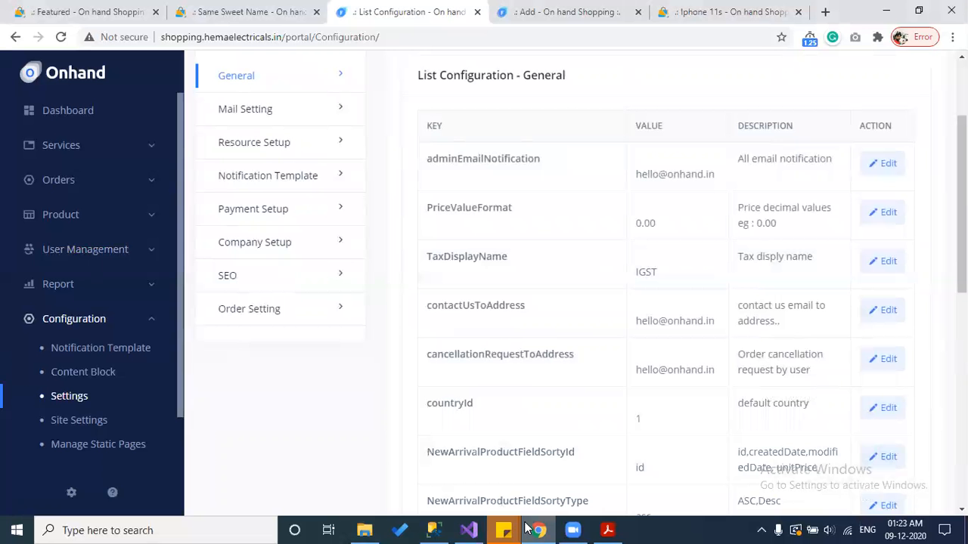
Step: Note the IGST and contactUsToAddress settings, then view the storefront's Contact Us form
double_click(646, 273)
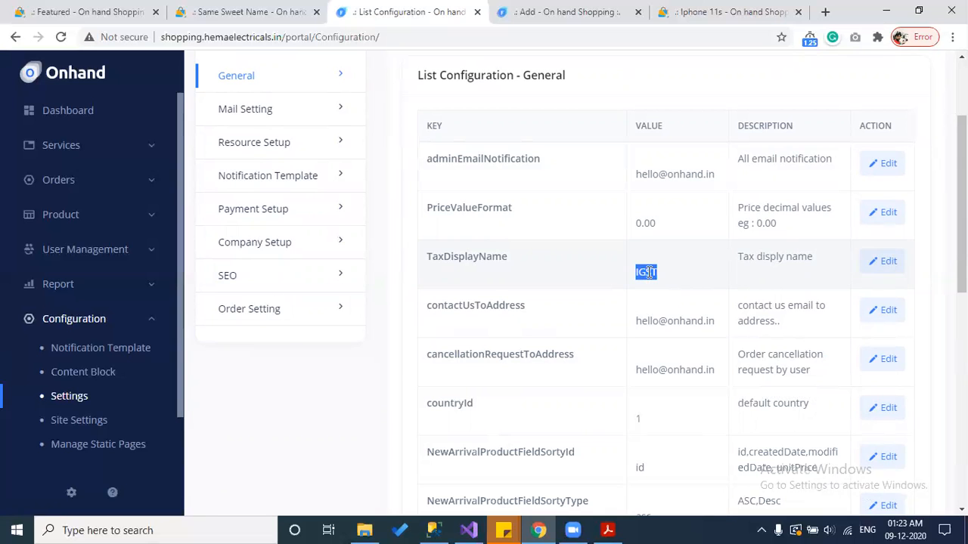
double_click(495, 308)
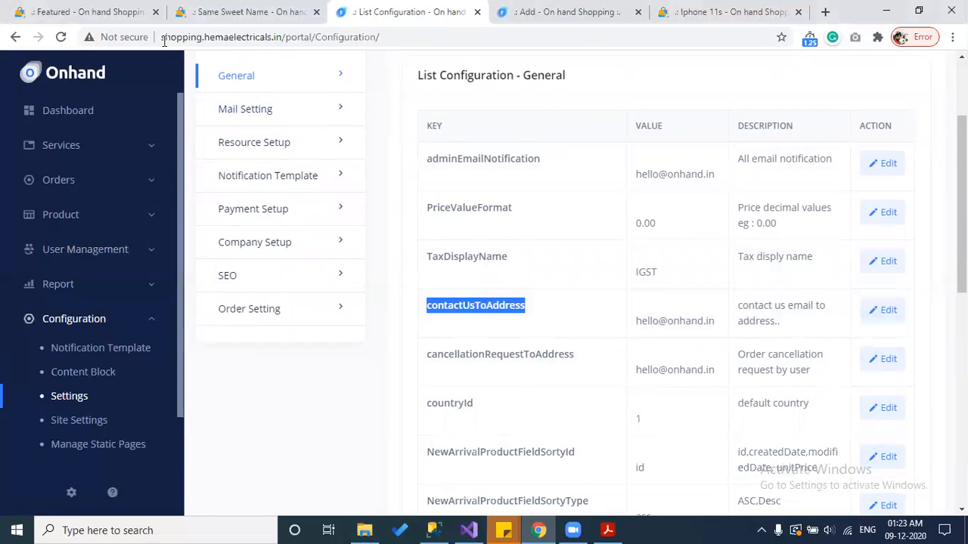
left_click(84, 12)
scroll(688, 250, "up", 2)
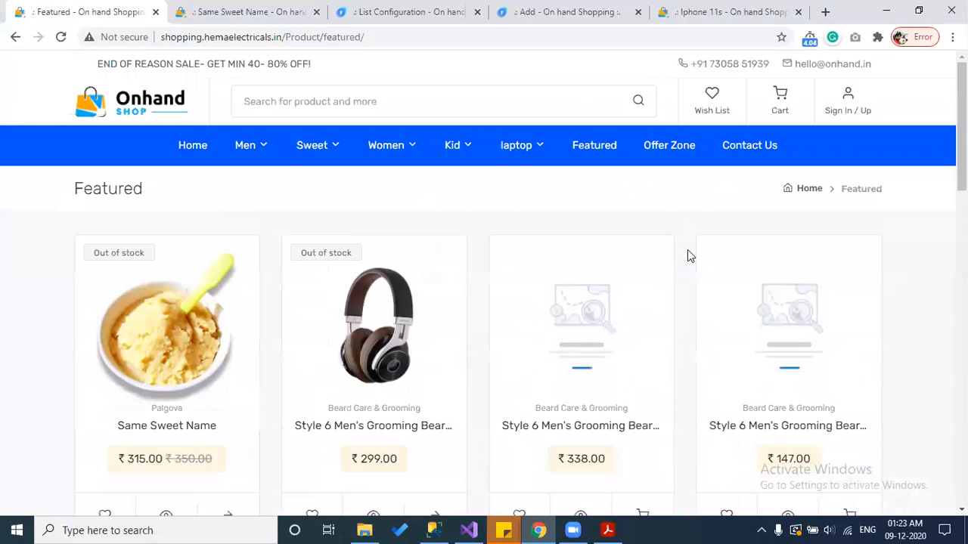
left_click(749, 152)
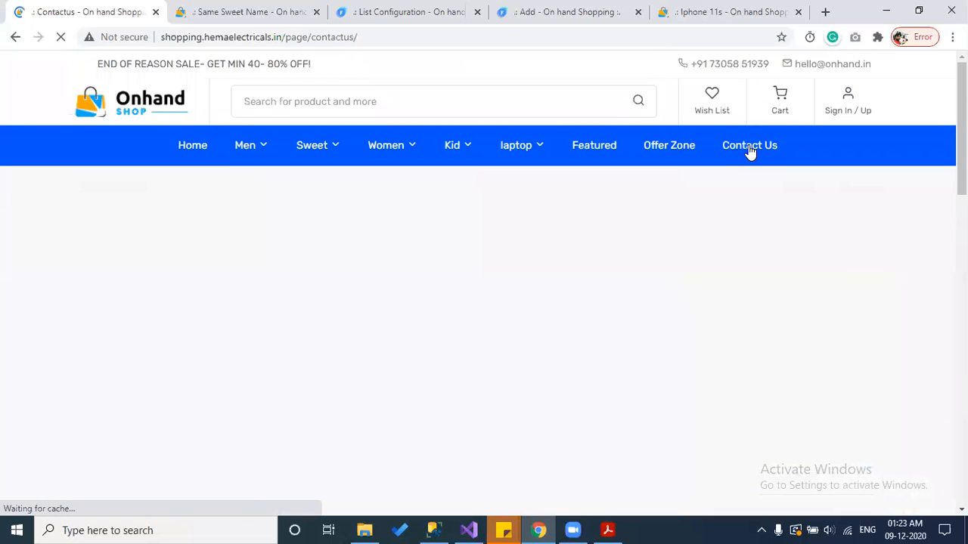
scroll(422, 431, "down", 2)
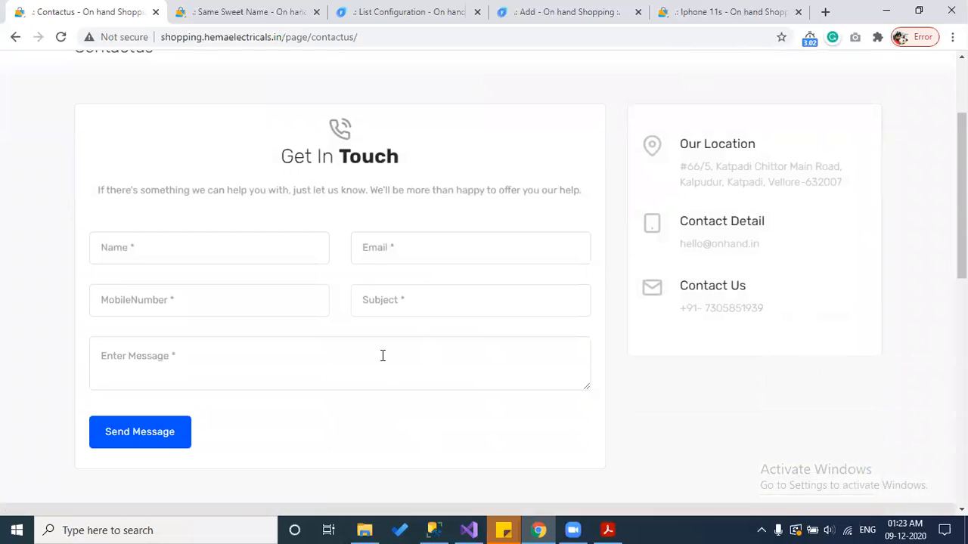
left_click(555, 7)
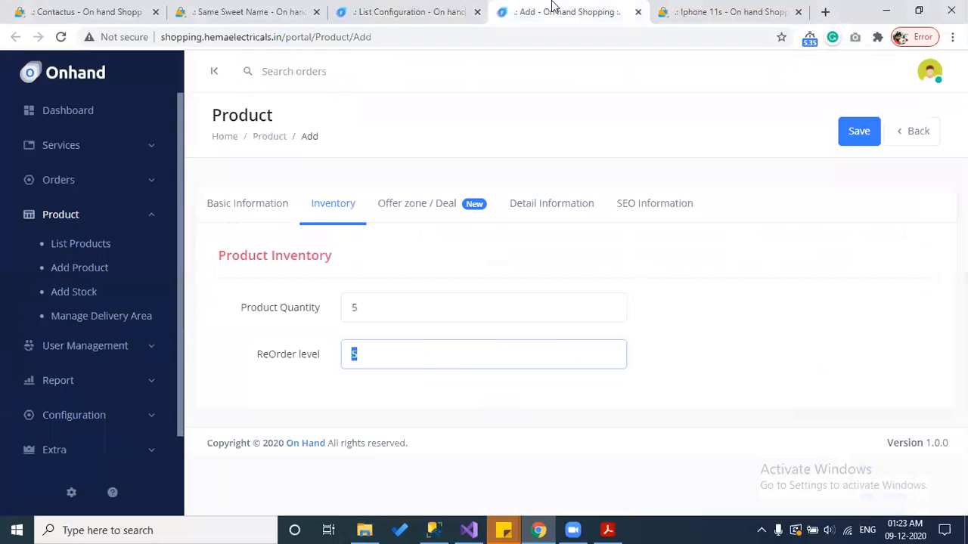
Step: Append a support e-mail address, comma-separated, to the contactUsToAddress value and save it
left_click(448, 8)
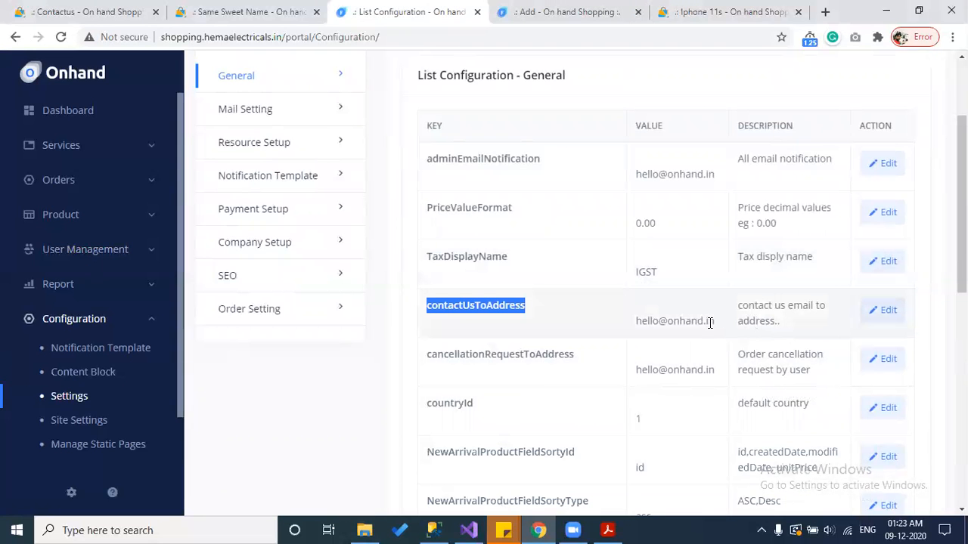
left_click(877, 321)
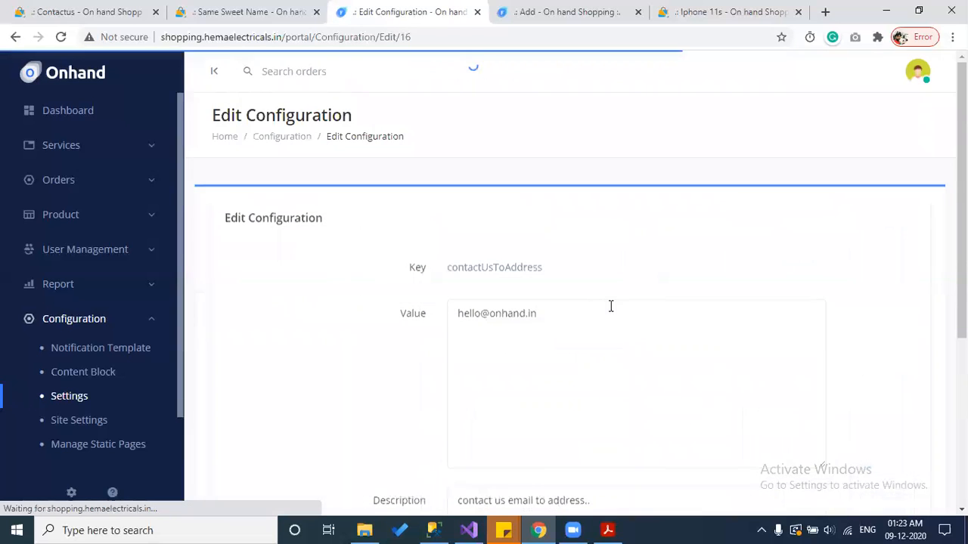
left_click(579, 310)
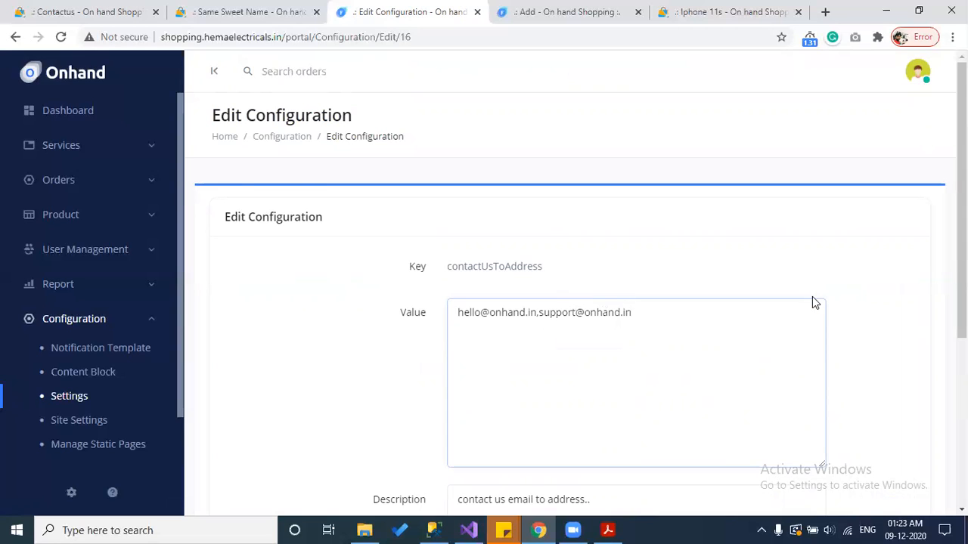
scroll(538, 268, "down", 4)
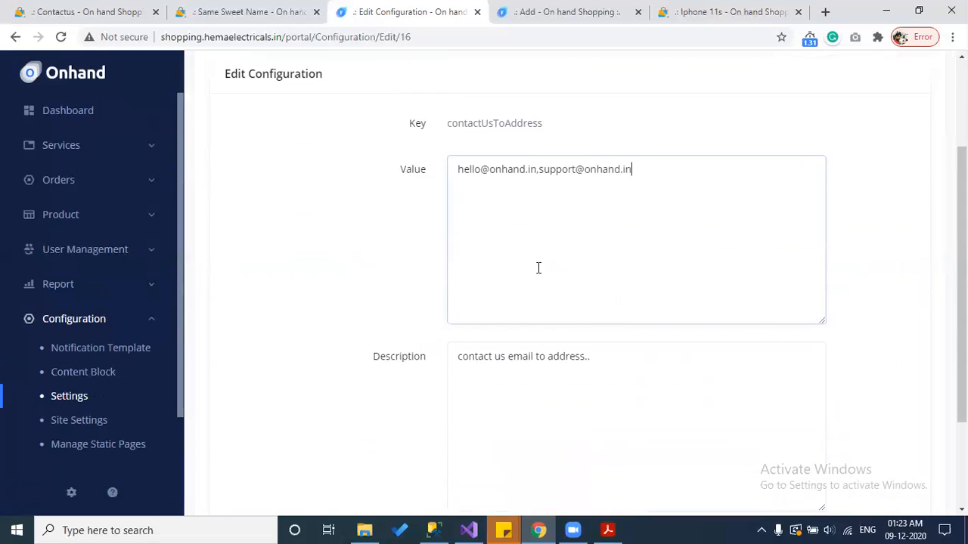
left_click(478, 414)
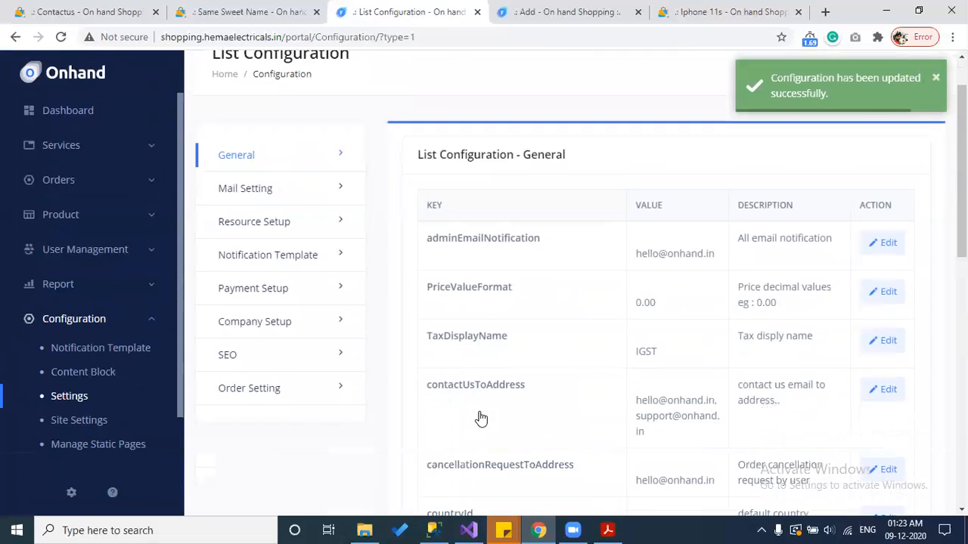
scroll(481, 418, "down", 1)
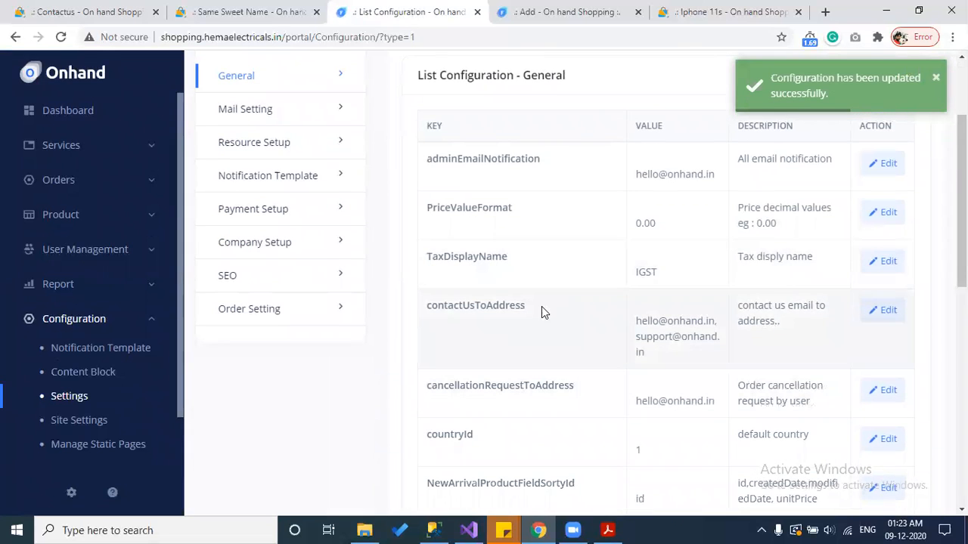
scroll(542, 306, "down", 1)
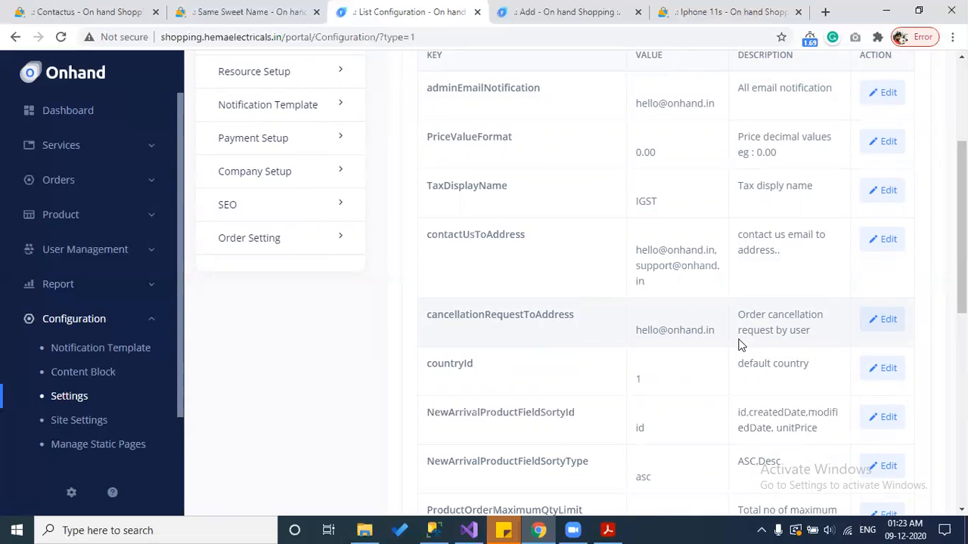
scroll(741, 345, "down", 2)
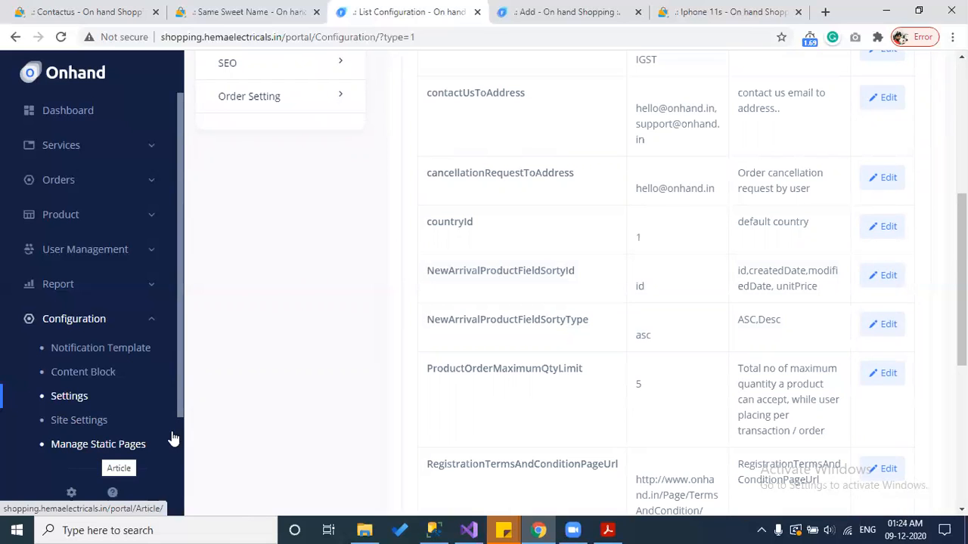
scroll(492, 363, "down", 1)
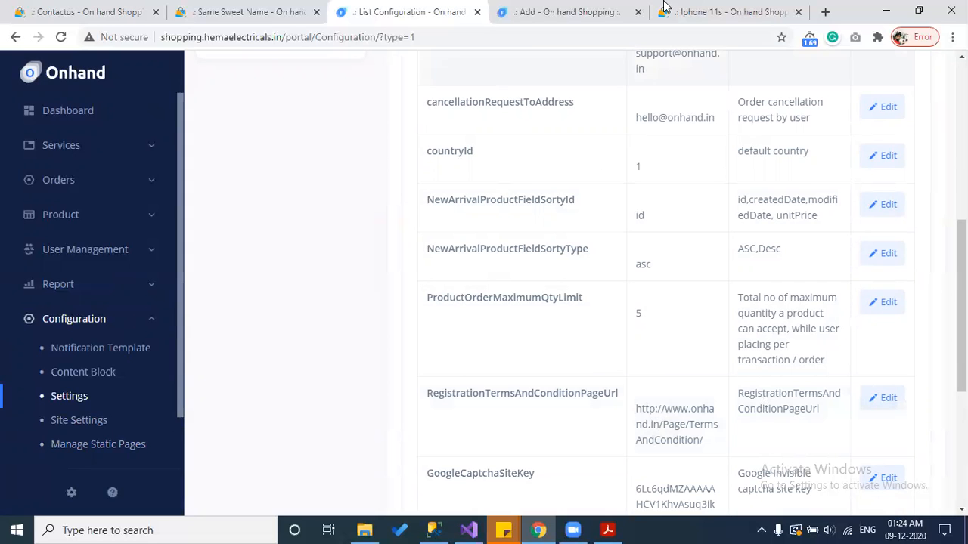
Step: Open the storefront Register page via Sign In / Up to check its Terms and Conditions link
left_click(734, 11)
scroll(811, 158, "up", 3)
mouse_move(854, 98)
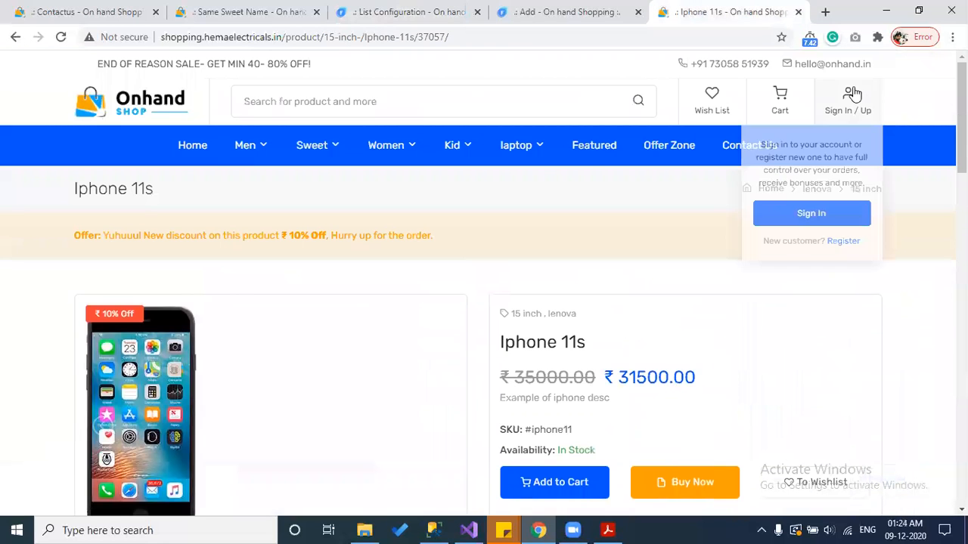
left_click(842, 241)
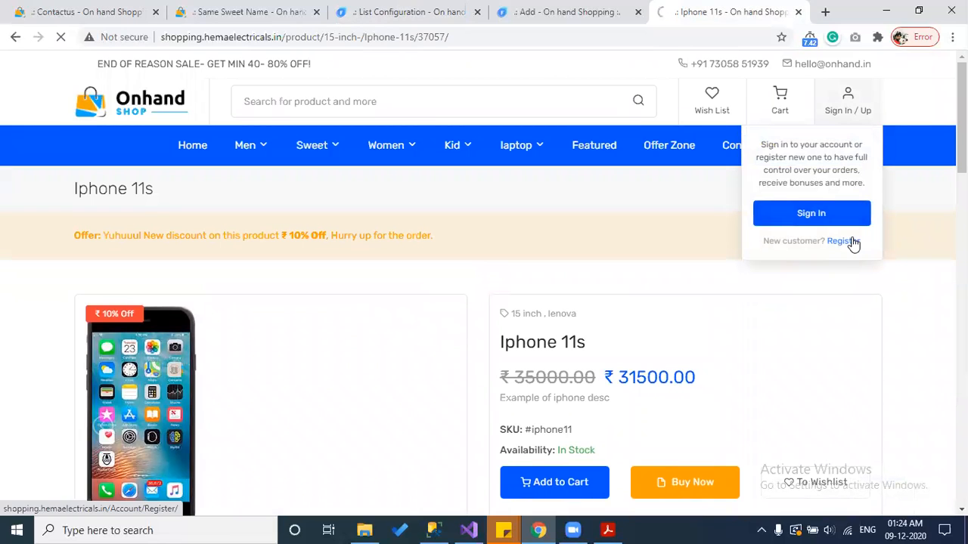
scroll(832, 253, "down", 2)
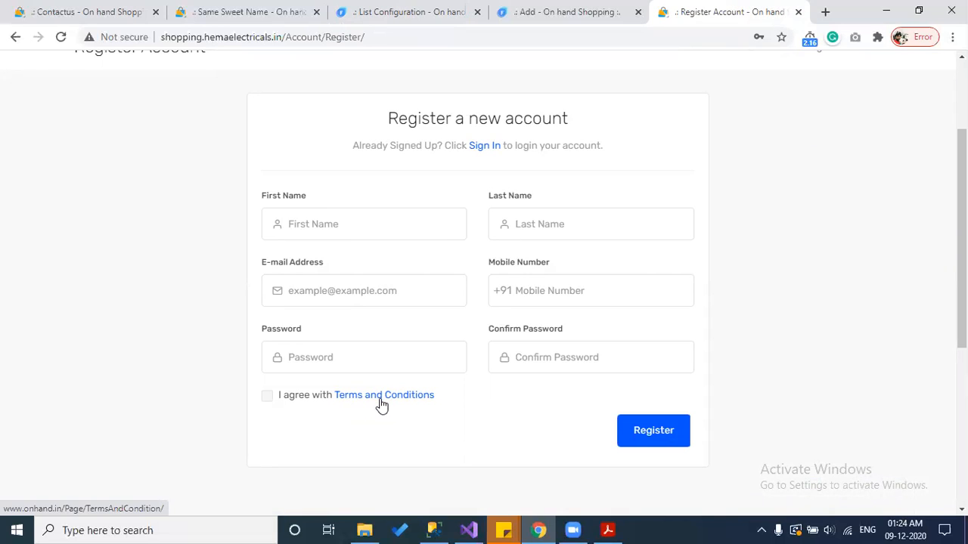
left_click(461, 11)
left_click(586, 9)
left_click(412, 11)
scroll(643, 280, "down", 2)
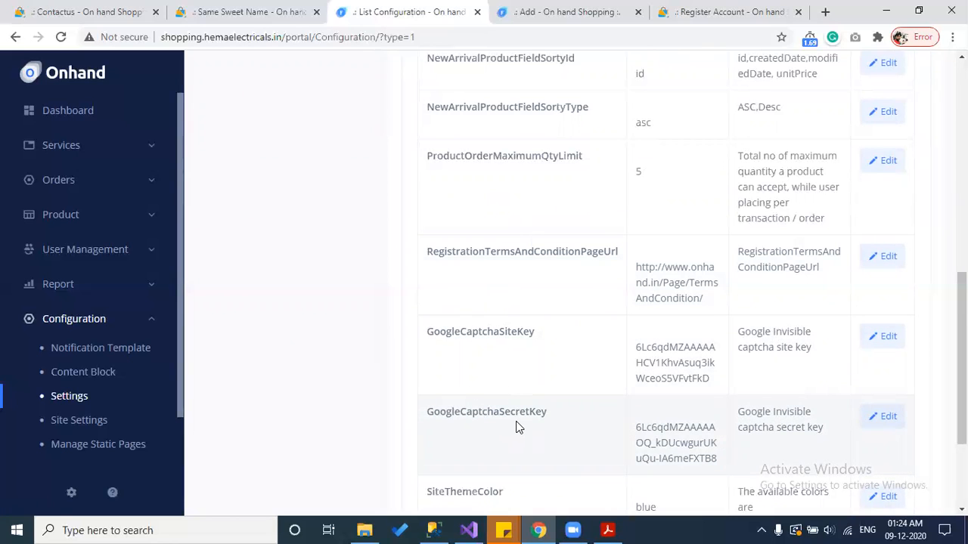
Step: Load the storefront's Contact Us page in place of the registration page
left_click(597, 12)
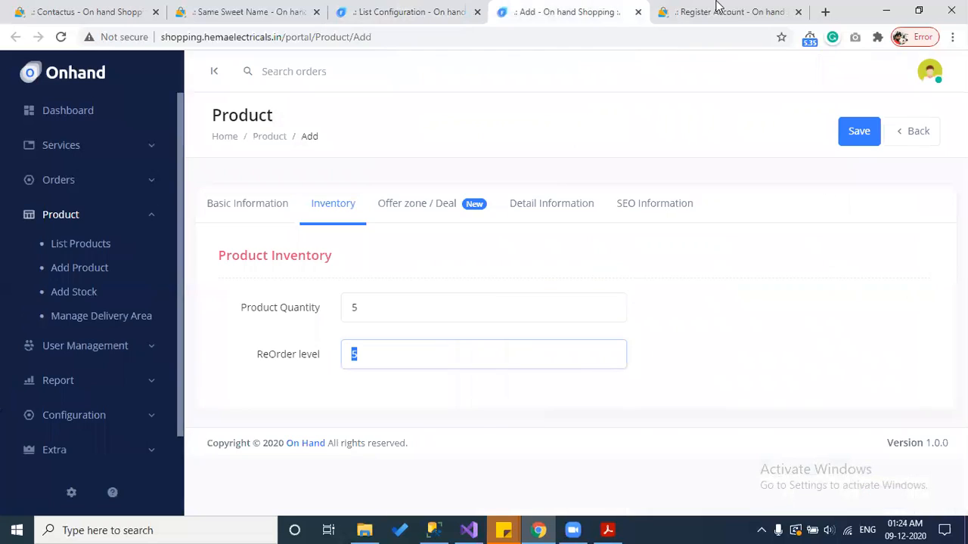
left_click(446, 9)
left_click(680, 11)
scroll(731, 251, "up", 2)
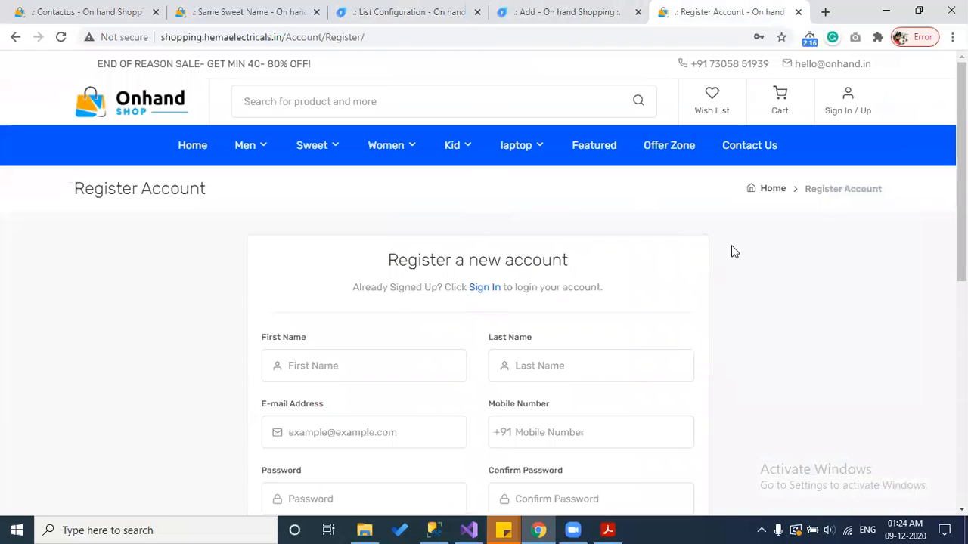
left_click(751, 151)
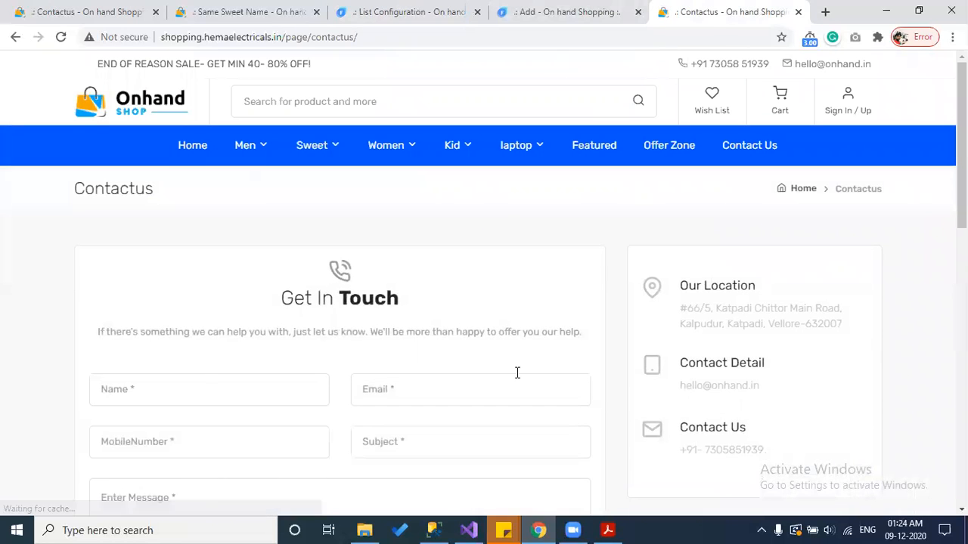
scroll(517, 372, "down", 1)
scroll(518, 372, "down", 1)
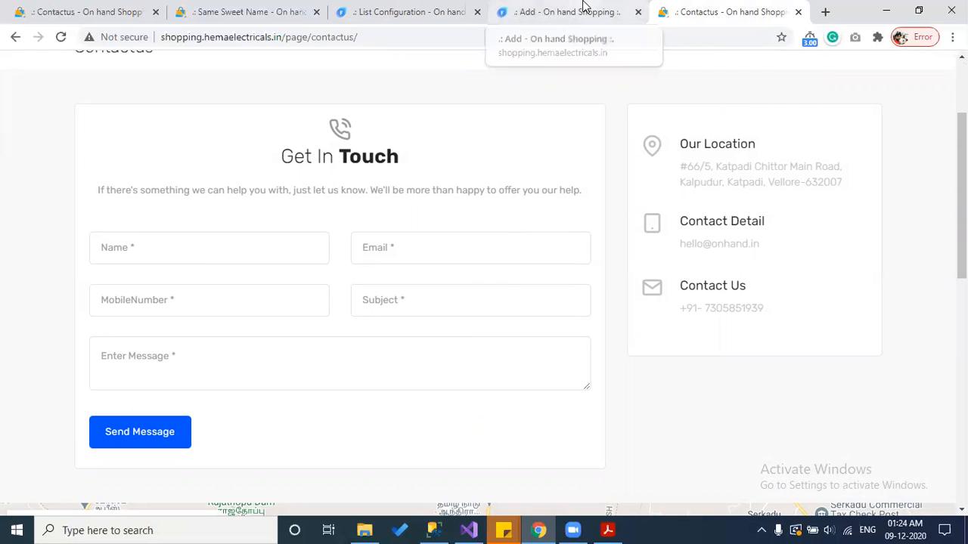
Step: Return to the General configuration list showing contactUsToAddress with two e-mail addresses
left_click(558, 10)
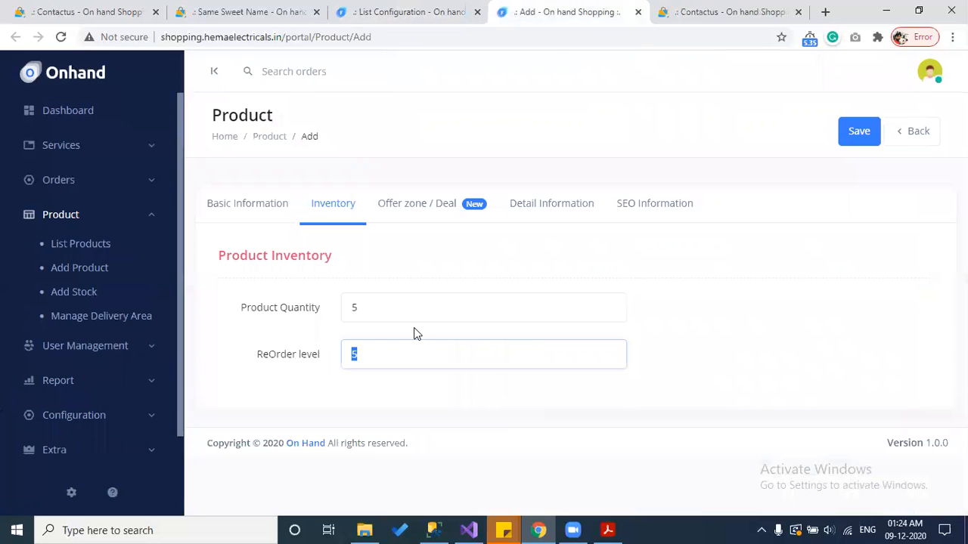
left_click(441, 8)
scroll(301, 269, "down", 2)
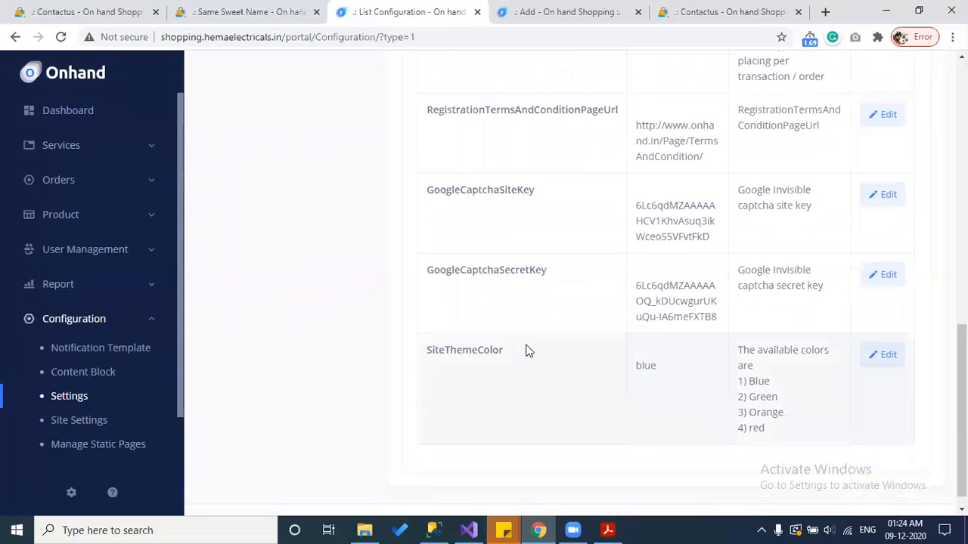
left_click(72, 421)
scroll(449, 418, "up", 10)
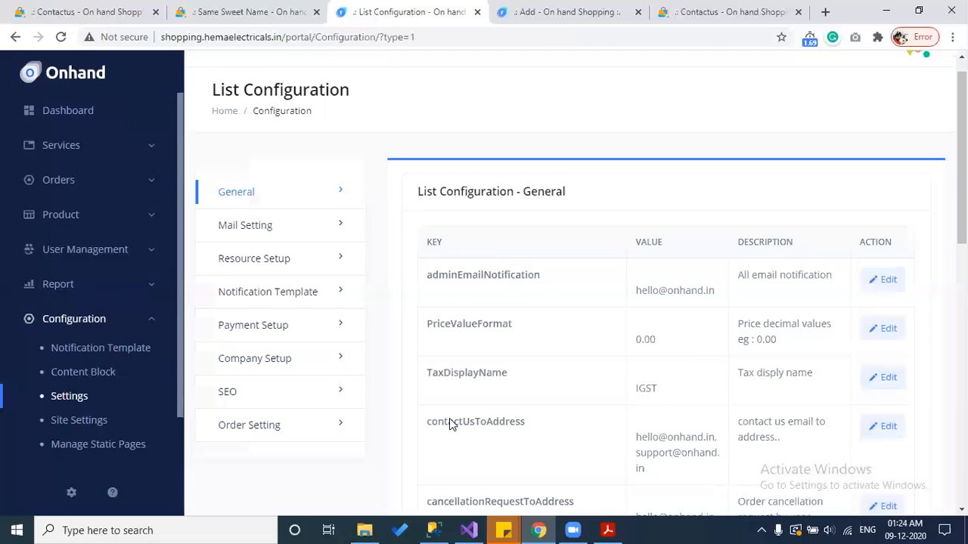
Step: Review the Mail Setting SMTP display name, host, username, password and port values
left_click(251, 250)
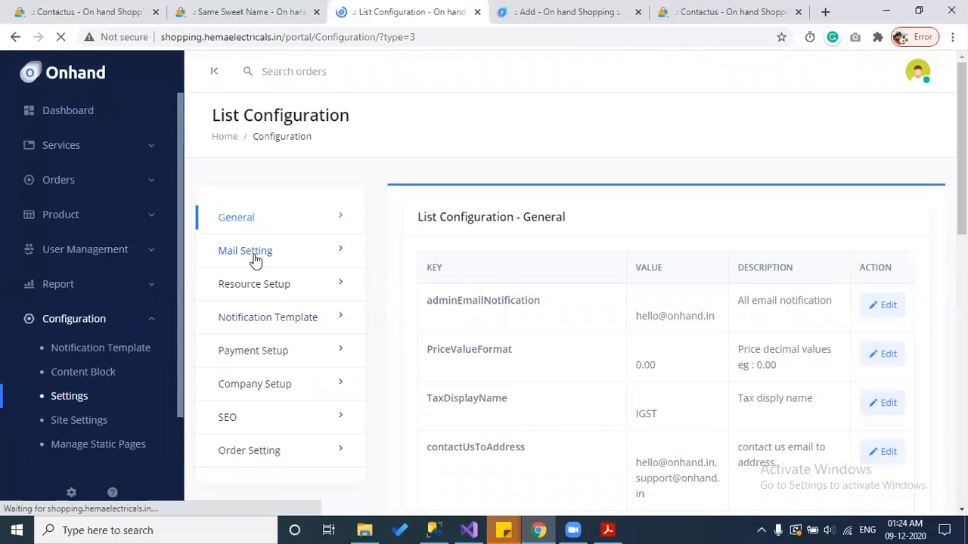
scroll(677, 310, "down", 1)
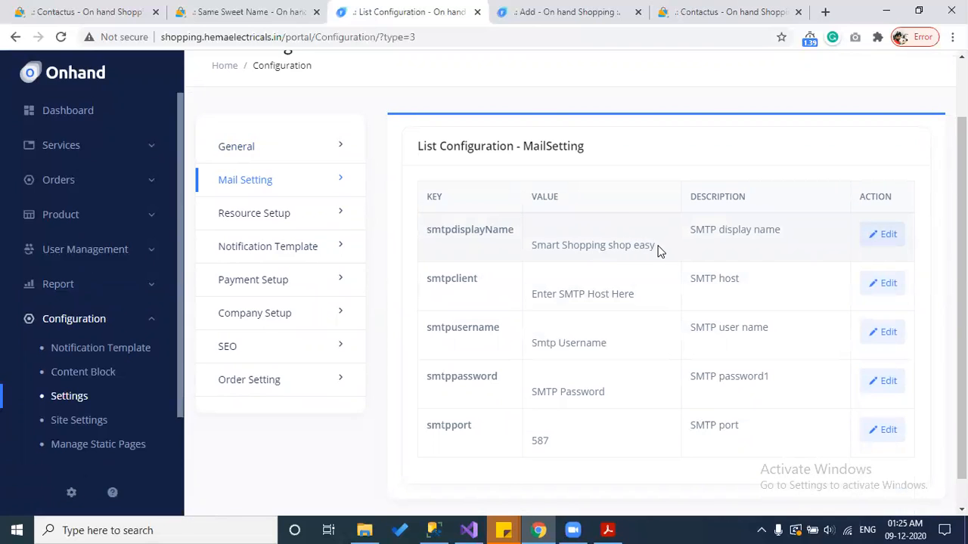
left_click_drag(658, 254, 531, 256)
left_click_drag(635, 294, 532, 297)
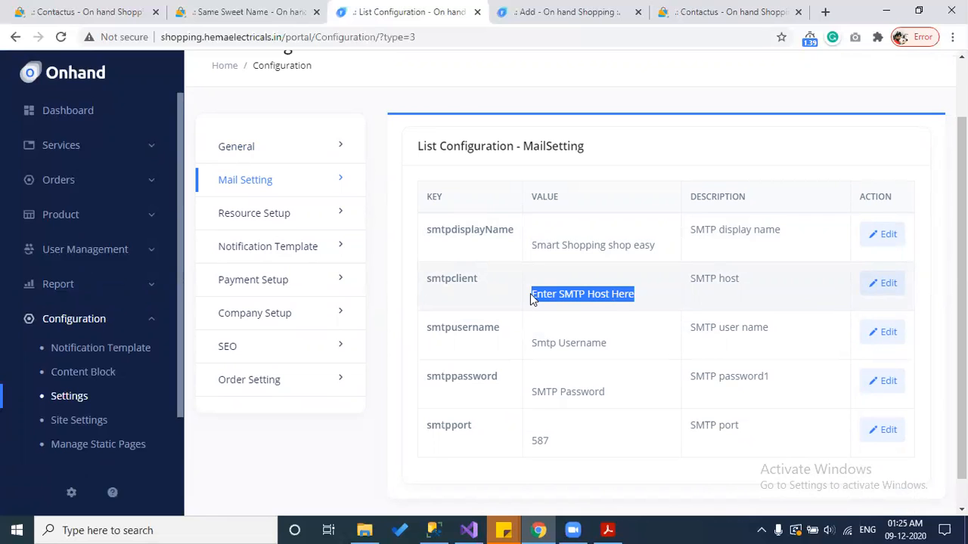
left_click(616, 348)
left_click_drag(574, 344, 526, 354)
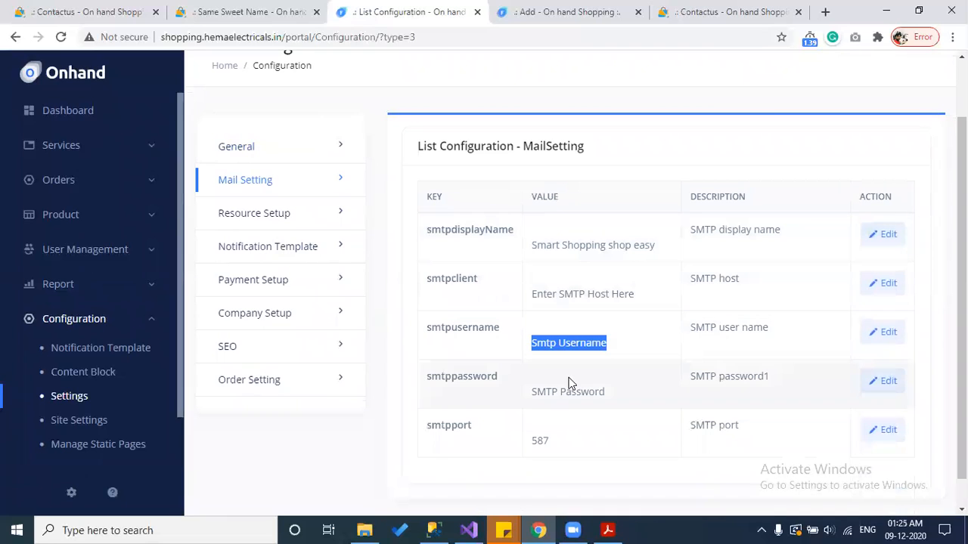
left_click(615, 389)
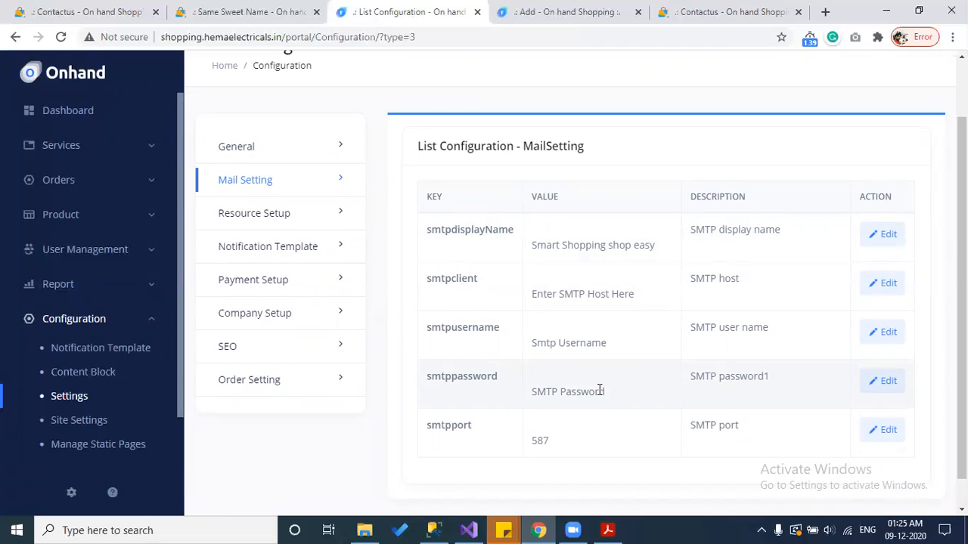
left_click_drag(773, 417, 428, 276)
left_click(499, 310)
left_click(288, 220)
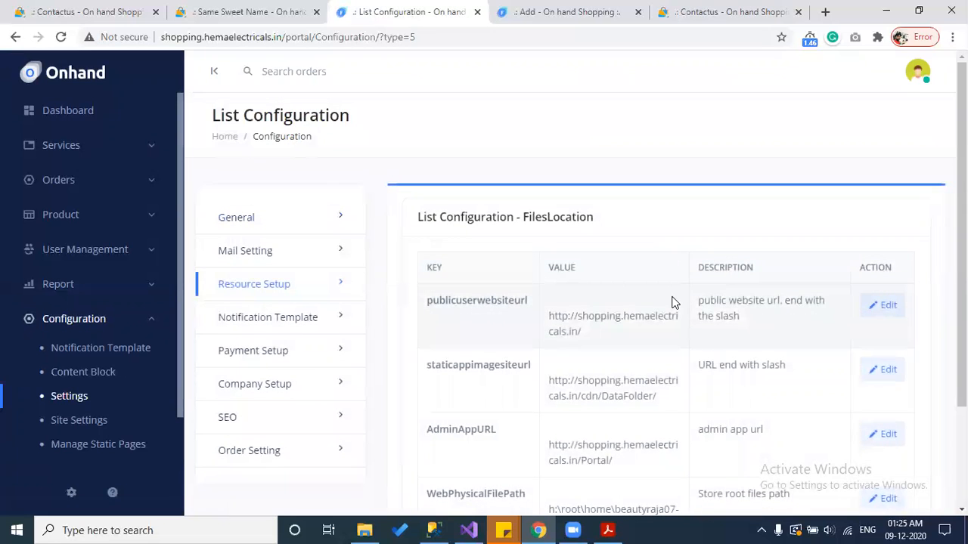
Step: Scroll through the FilesLocation URLs, then go to the Payment Setup settings
scroll(673, 306, "down", 3)
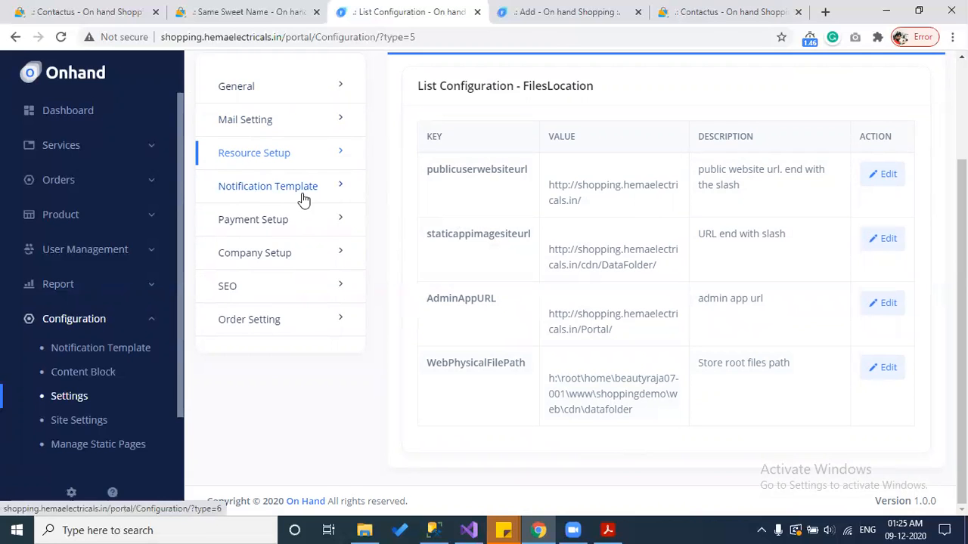
left_click(297, 231)
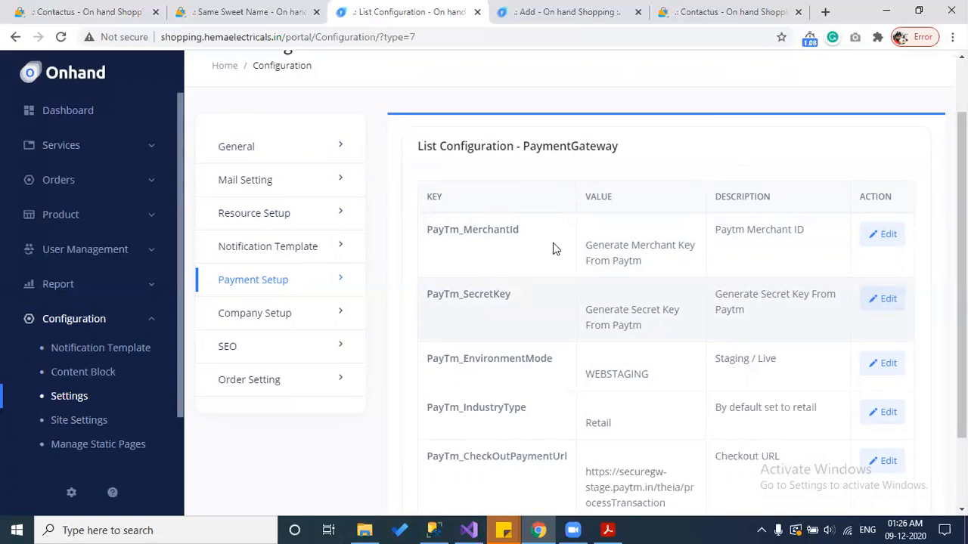
Step: Search 'paytm merchant login' in a new tab and open the Paytm for Business site
left_click(825, 12)
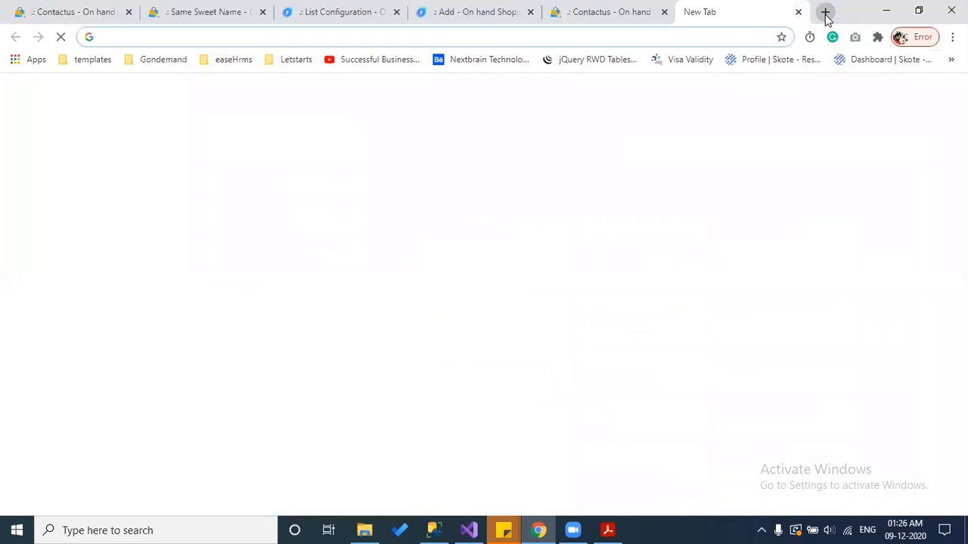
type("paytm")
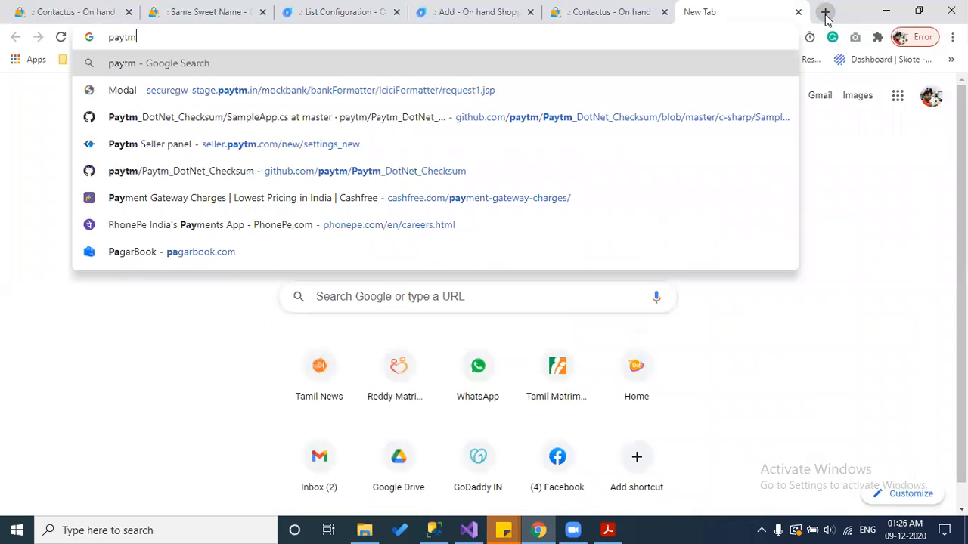
type(" merchant login")
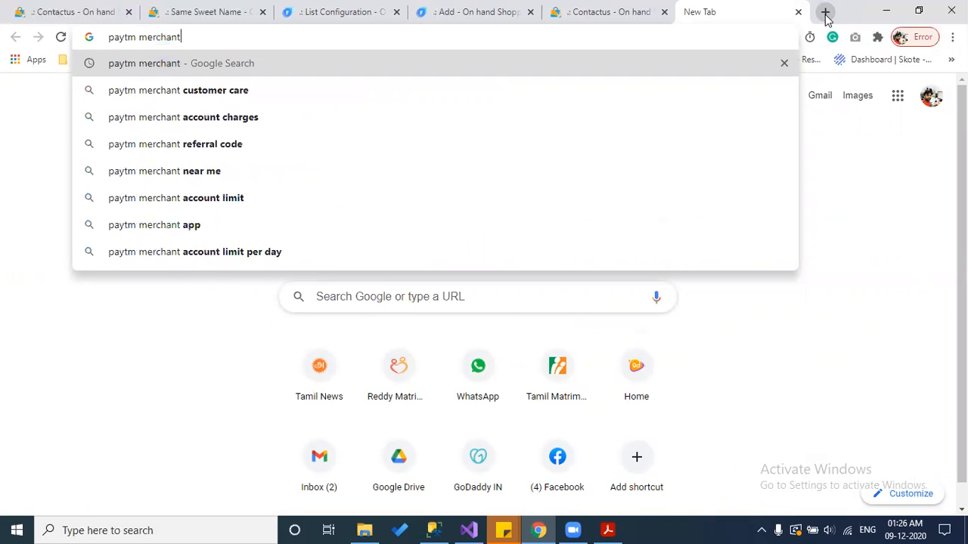
key("Return")
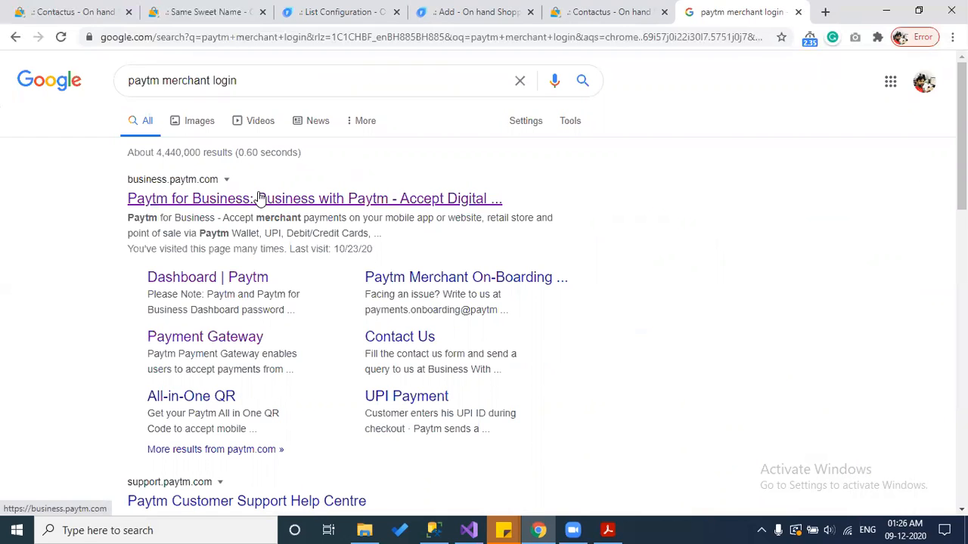
left_click(257, 198)
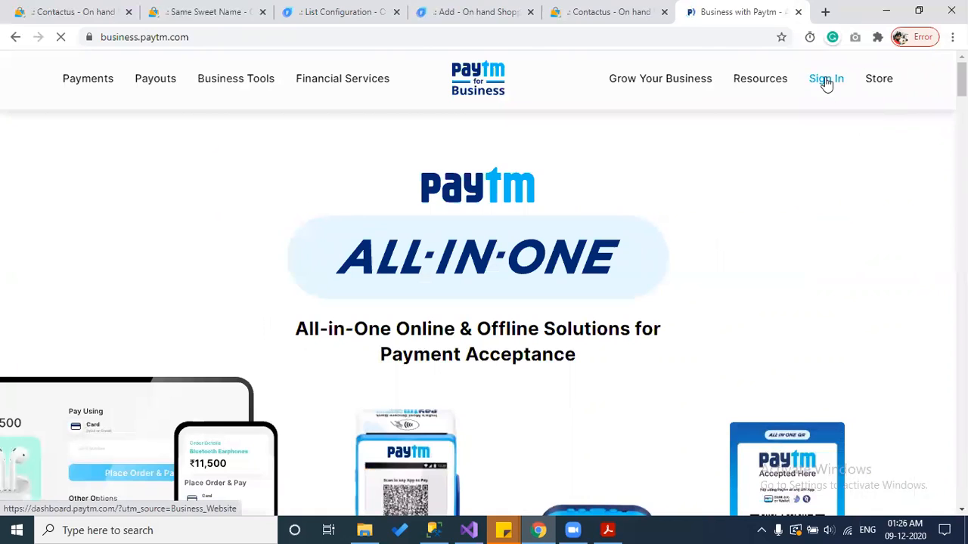
left_click(371, 8)
scroll(518, 171, "down", 1)
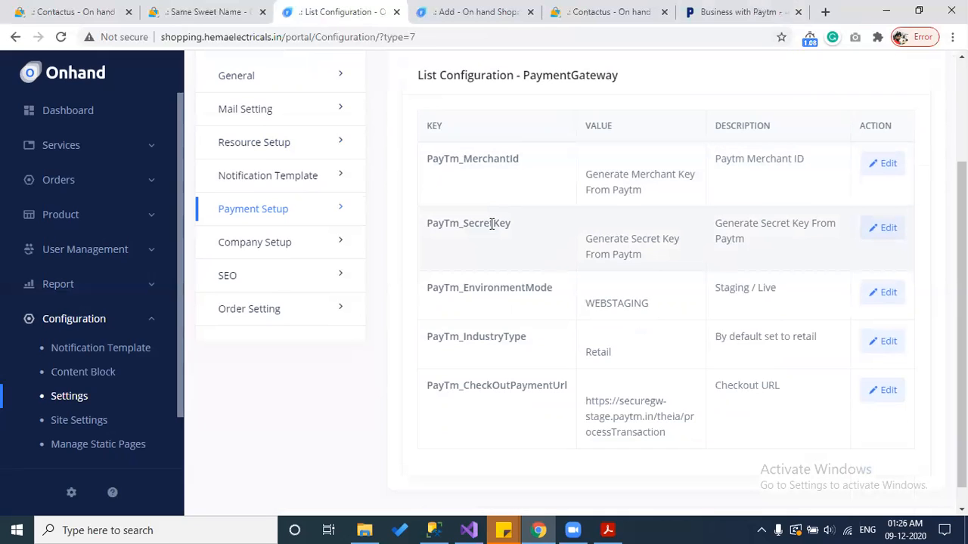
Step: Open the WEBSTAGING Company Setup settings, expand Orders, and bring up the Downloads folder
scroll(492, 224, "down", 1)
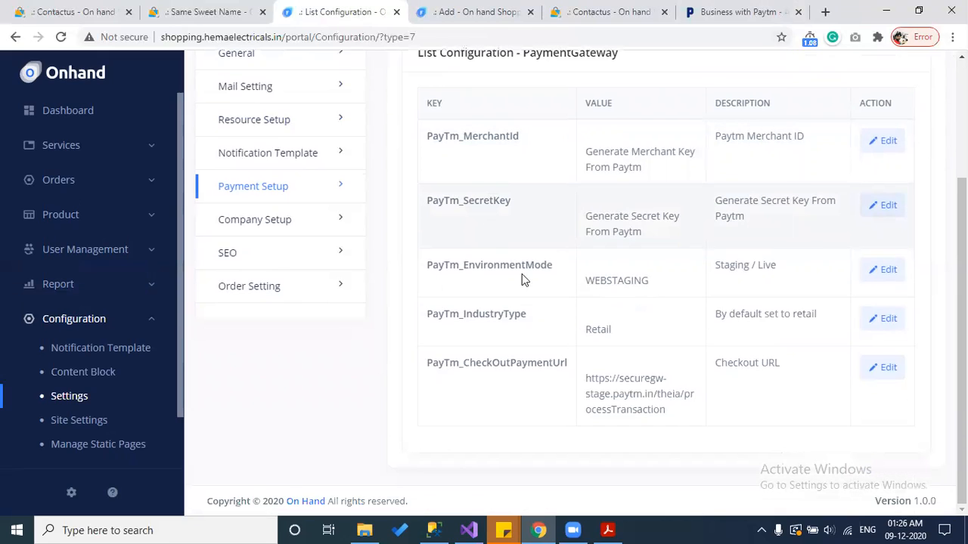
double_click(626, 278)
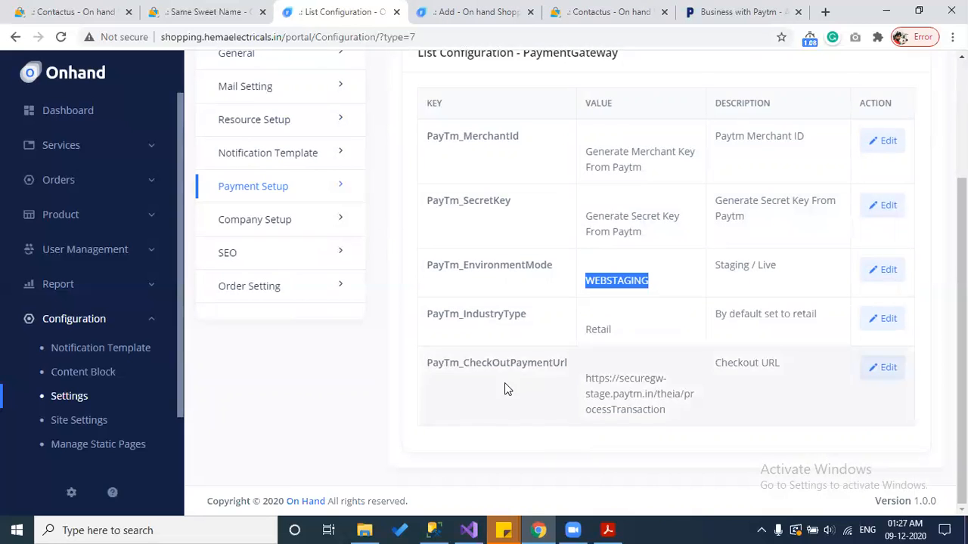
left_click(257, 220)
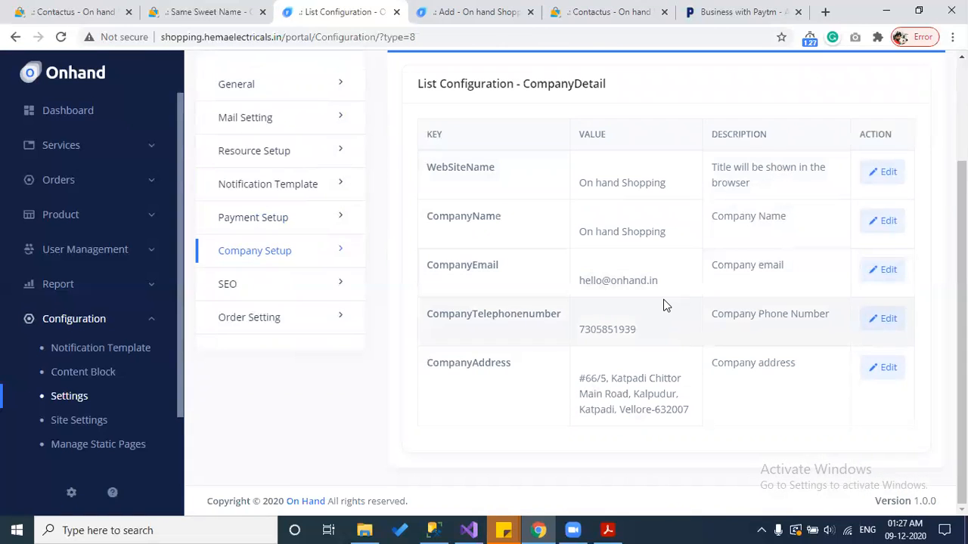
left_click(148, 186)
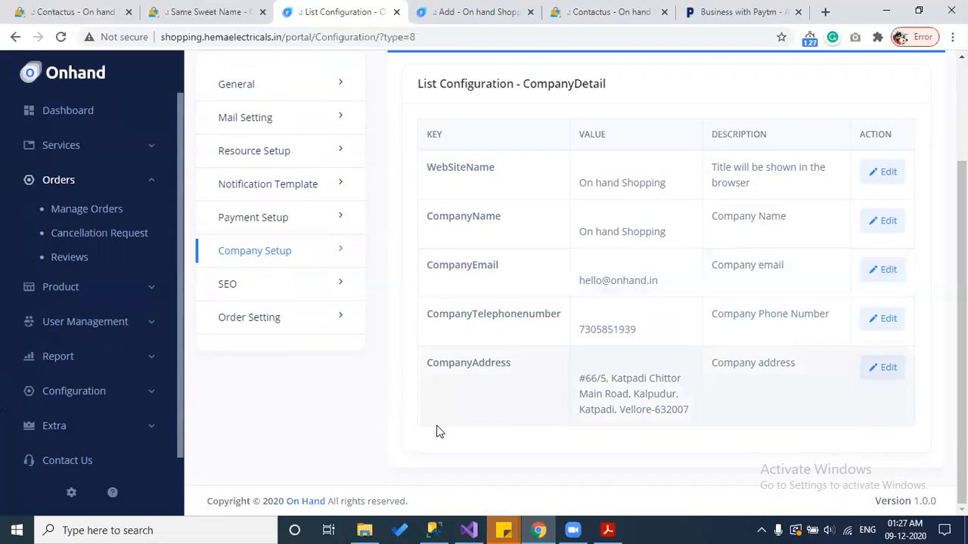
left_click(357, 528)
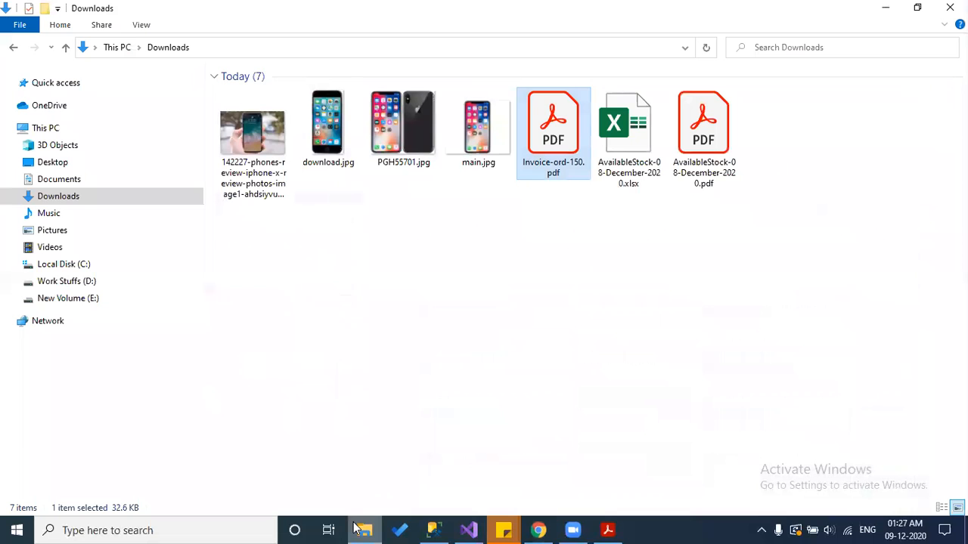
Step: Open Invoice-ord-150.pdf in Acrobat, select its seller address, then switch back to the admin portal
double_click(544, 157)
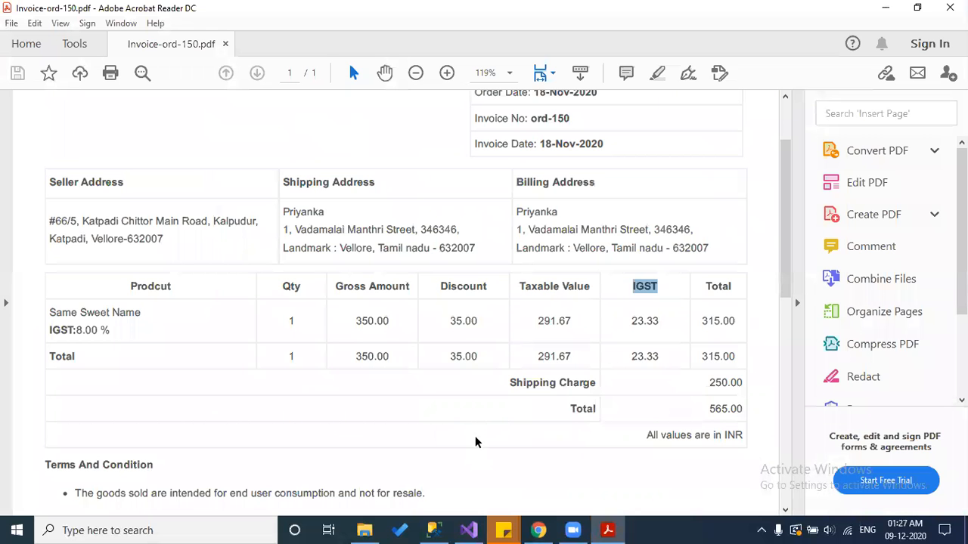
scroll(575, 280, "up", 2)
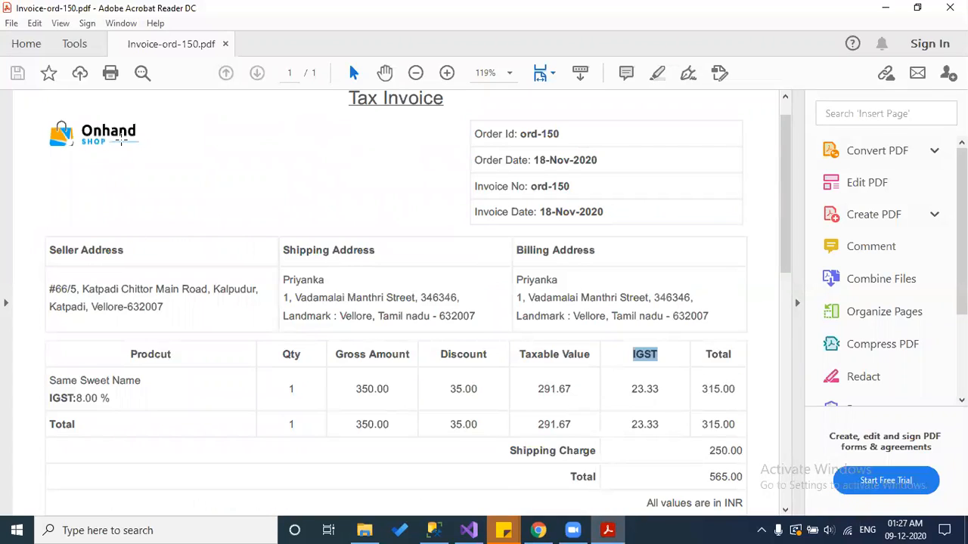
scroll(168, 178, "up", 1)
scroll(402, 326, "down", 1)
left_click_drag(168, 307, 47, 289)
key("alt+Tab")
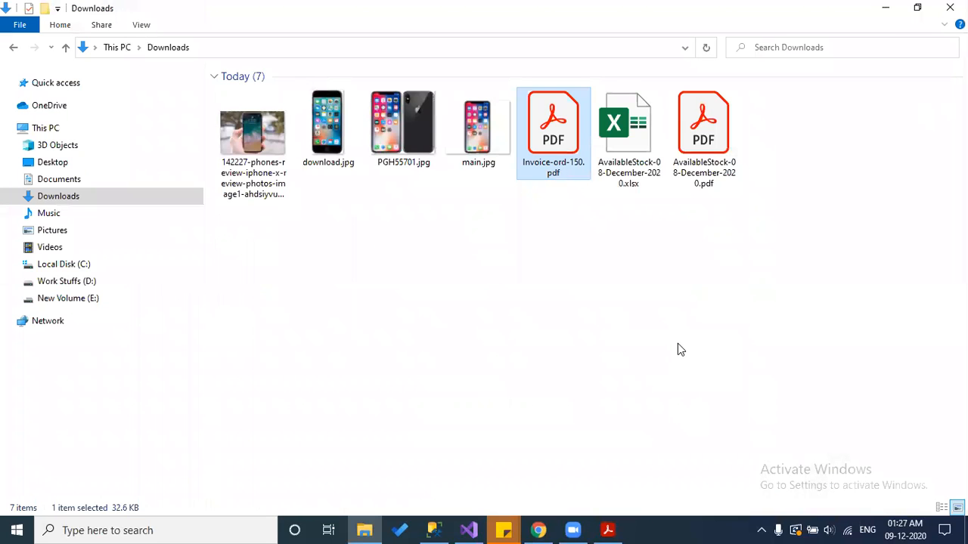
key("alt+Tab")
key("Tab")
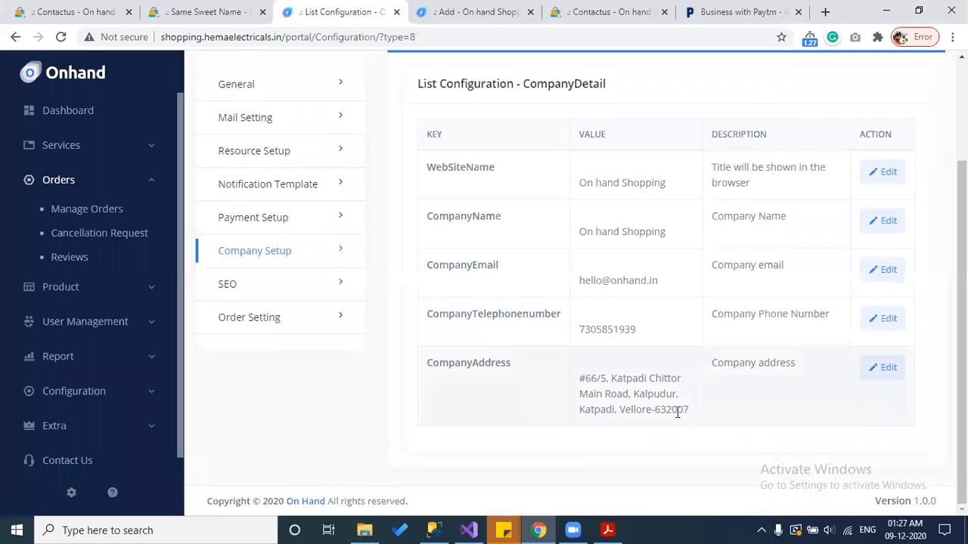
Step: Highlight the Company Setup address, company name, e-mail and phone values for comparison
left_click_drag(678, 412, 578, 373)
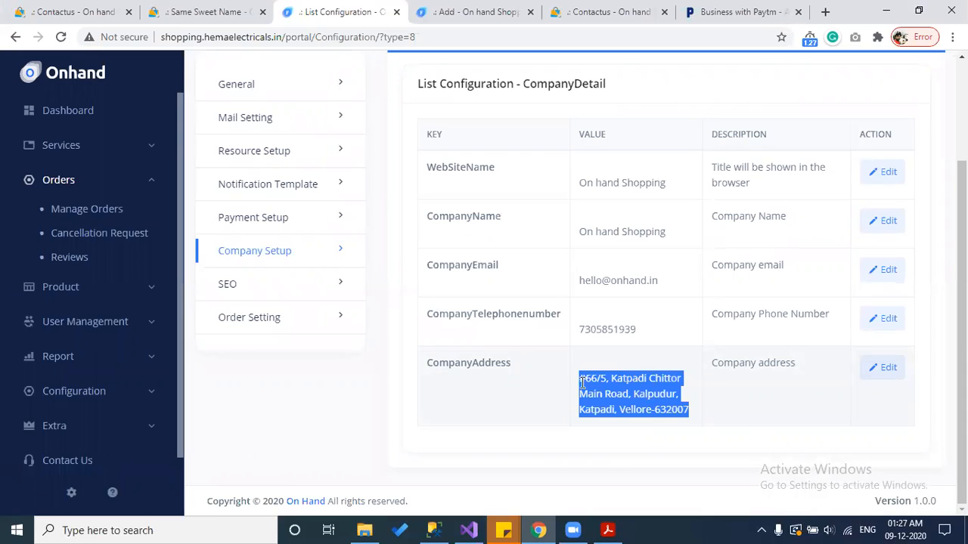
left_click_drag(803, 333, 476, 209)
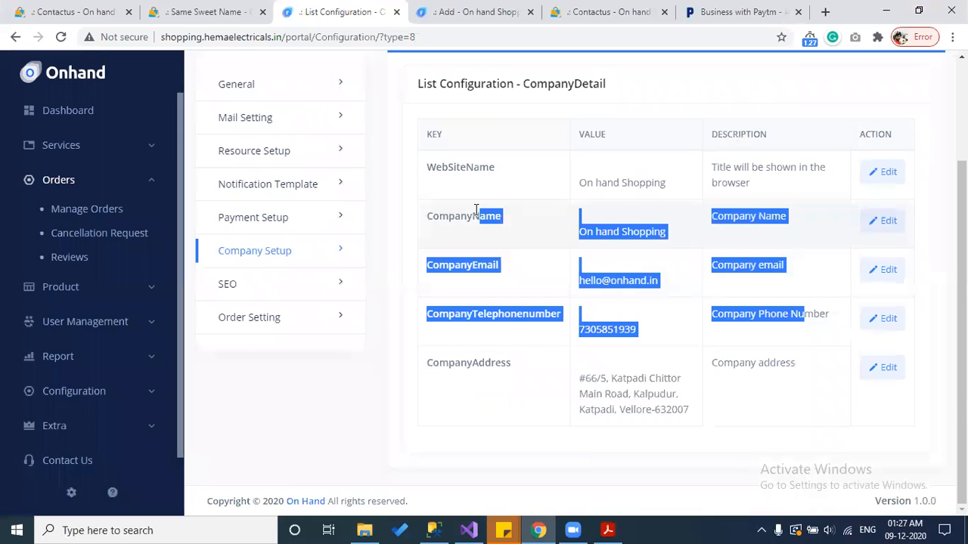
left_click(536, 259)
left_click(190, 9)
left_click(287, 10)
Step: Open order #ord-154's invoice from order management and highlight its seller address and e-mail
middle_click(107, 212)
left_click(409, 9)
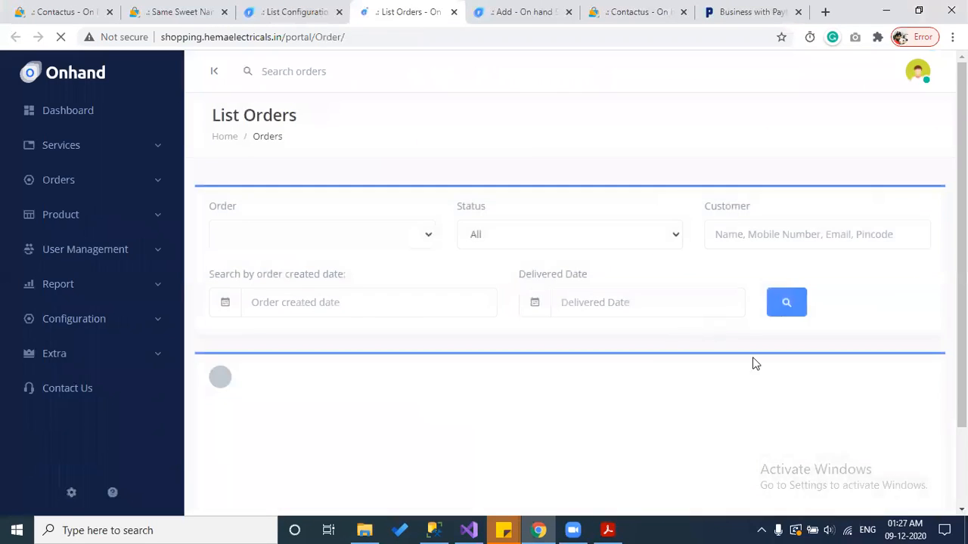
scroll(752, 364, "down", 2)
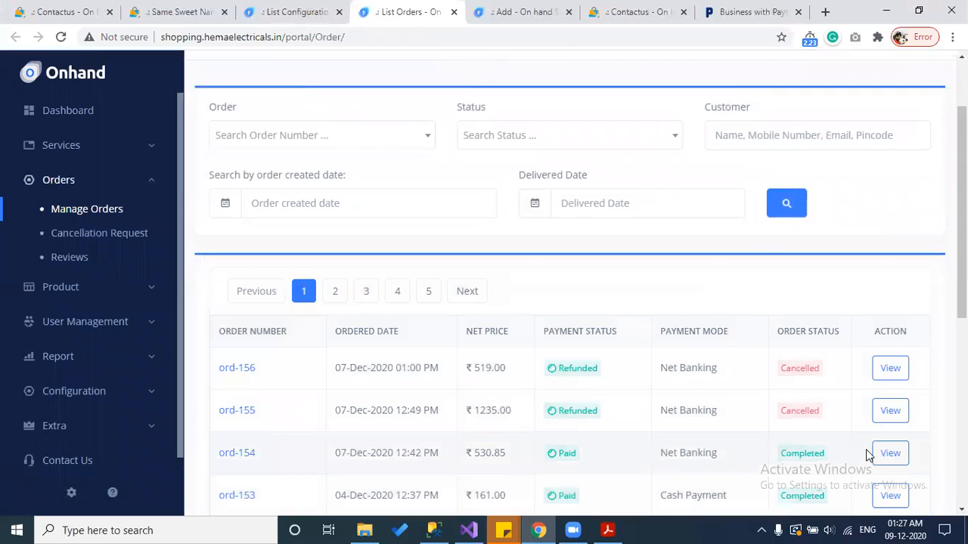
left_click(890, 453)
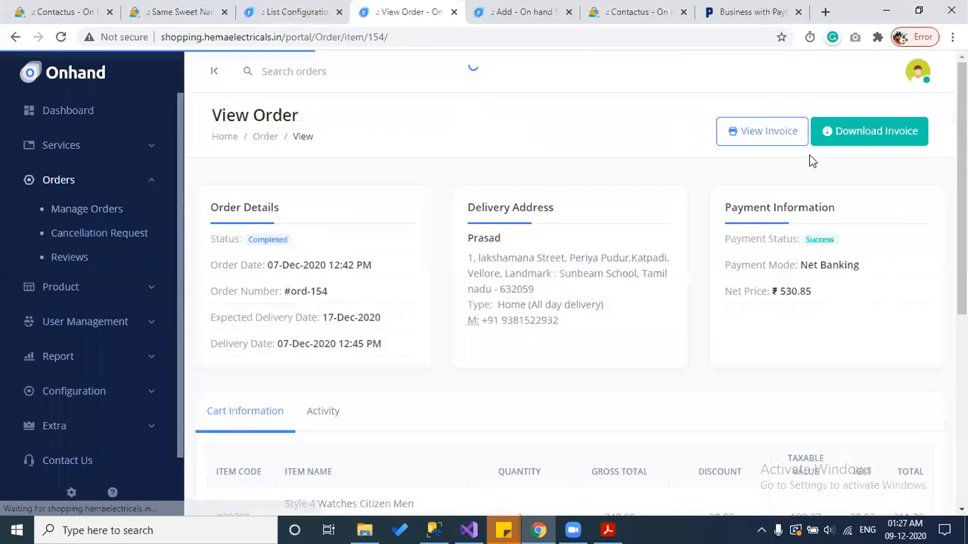
left_click(773, 144)
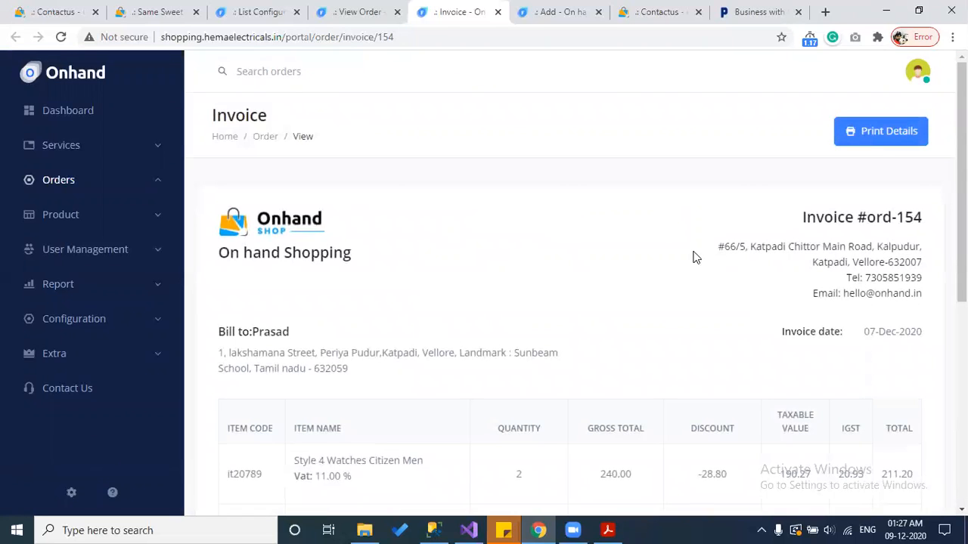
left_click_drag(706, 249, 919, 247)
left_click_drag(930, 302, 823, 279)
Step: Compare against the downloaded invoice PDF in Acrobat, then return to the configuration settings page
left_click(293, 11)
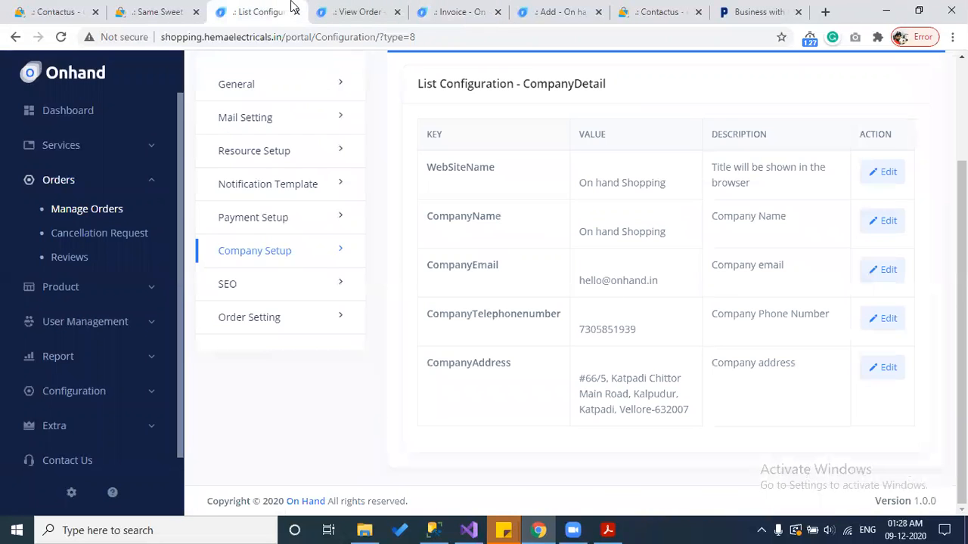
left_click(342, 11)
left_click(603, 530)
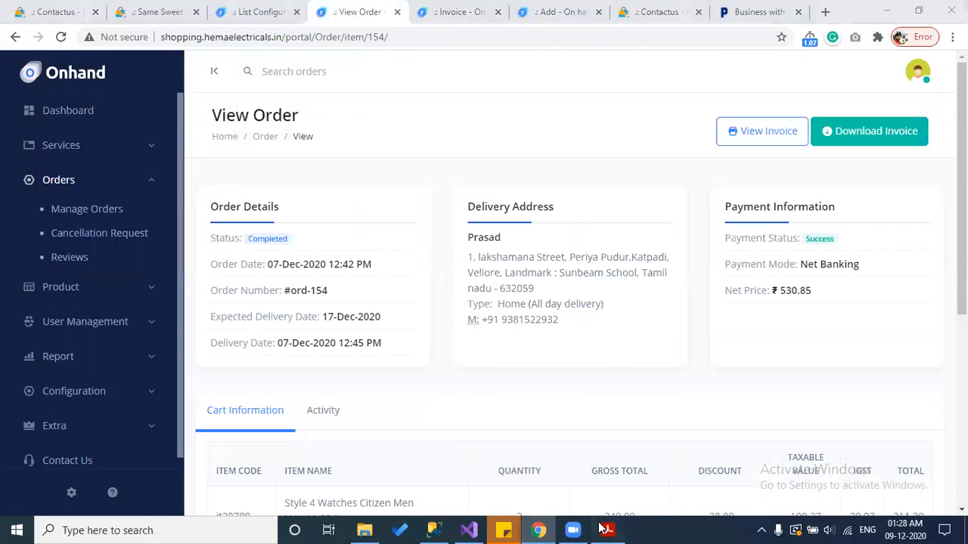
left_click(180, 320)
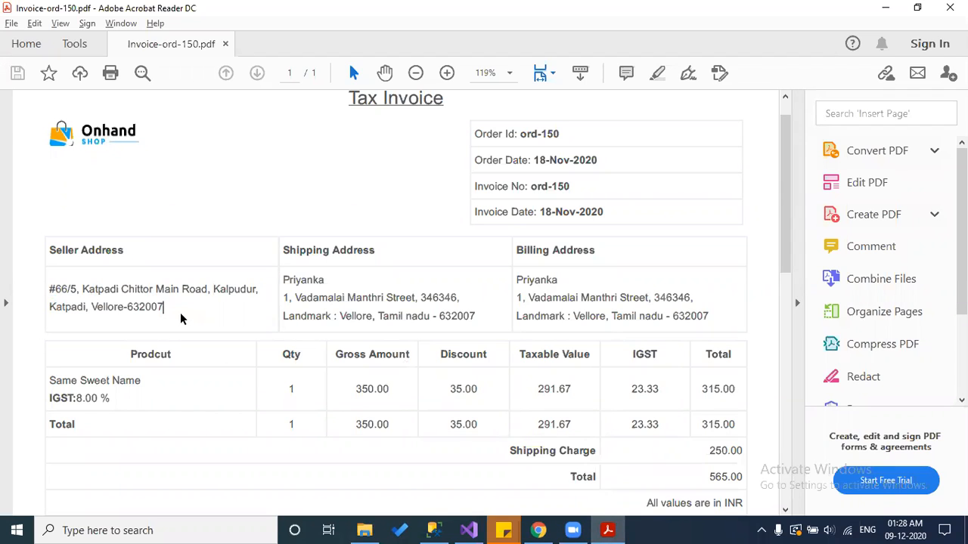
key("alt+Tab")
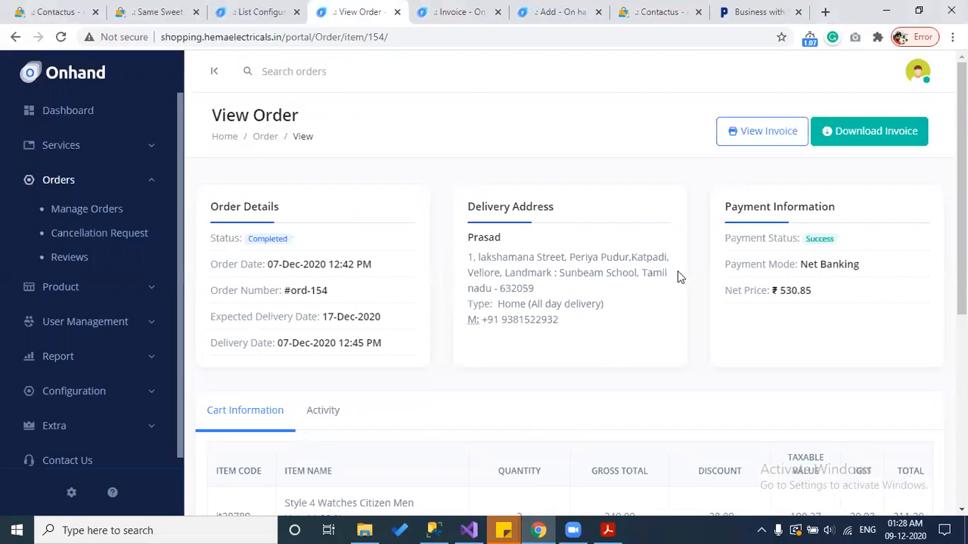
left_click(569, 6)
left_click(461, 12)
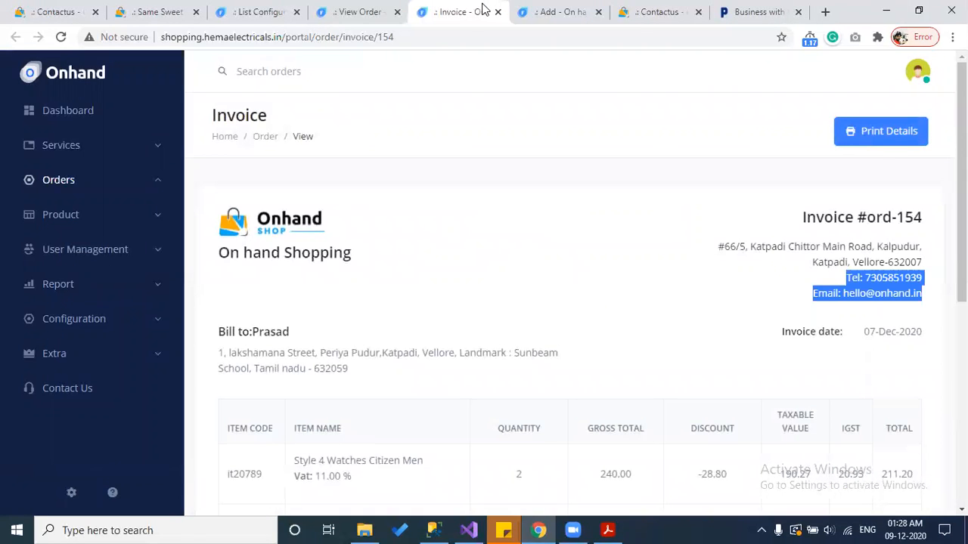
left_click(257, 12)
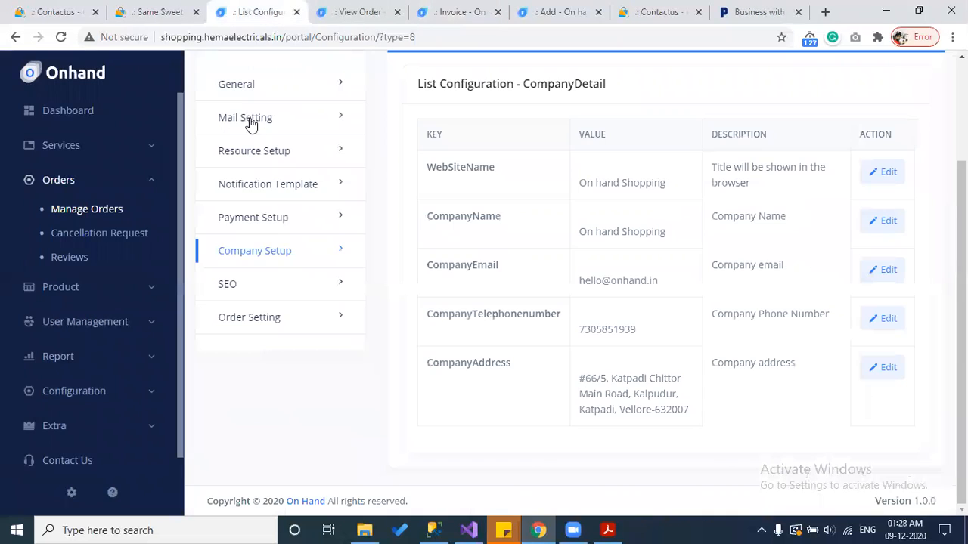
Step: Open the SEO configuration list and scroll down to the SiteMapPageUrl row
left_click(232, 292)
scroll(556, 333, "down", 3)
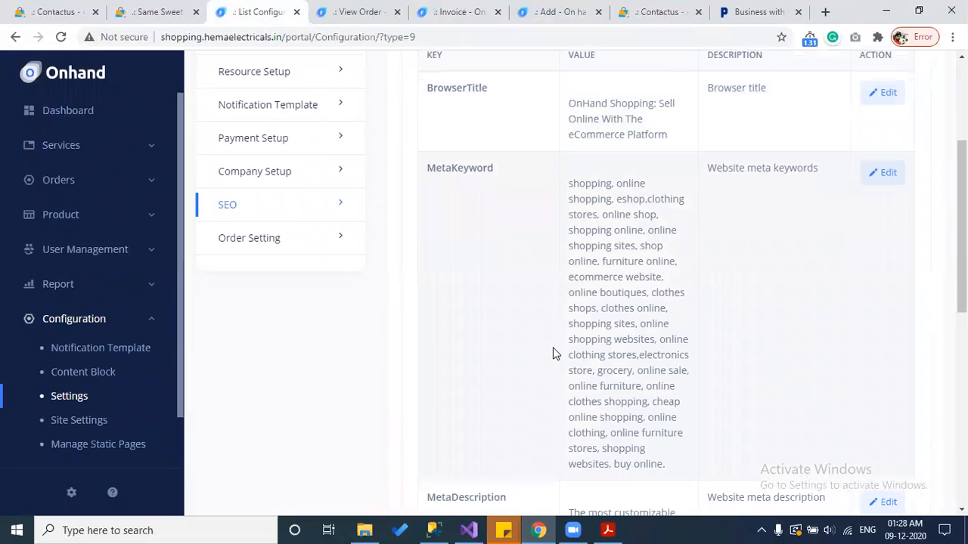
scroll(553, 353, "down", 1)
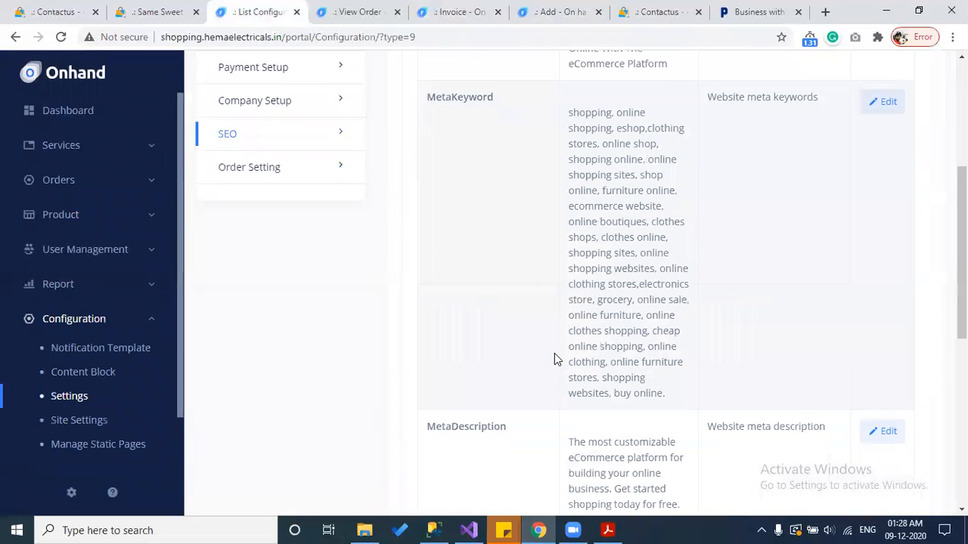
scroll(554, 356, "down", 2)
scroll(554, 364, "down", 2)
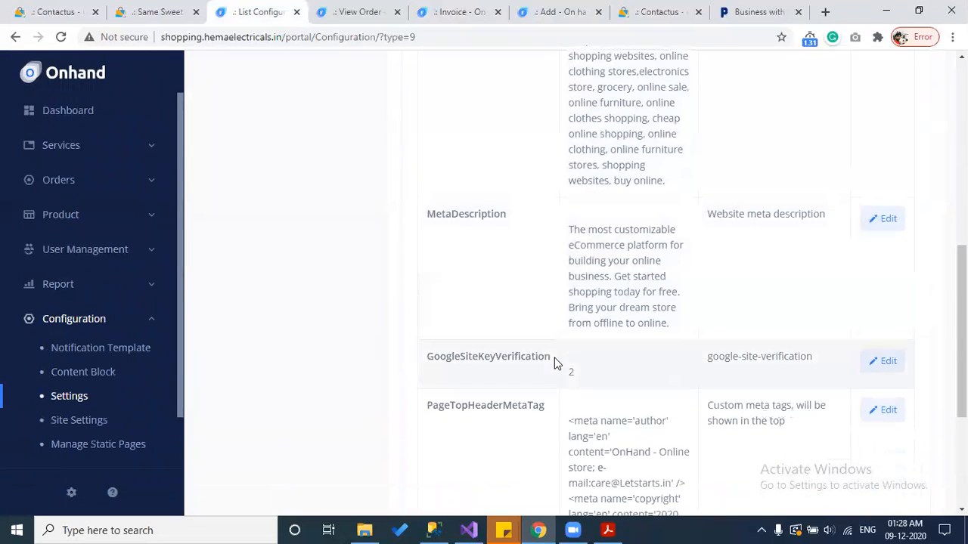
scroll(556, 363, "down", 2)
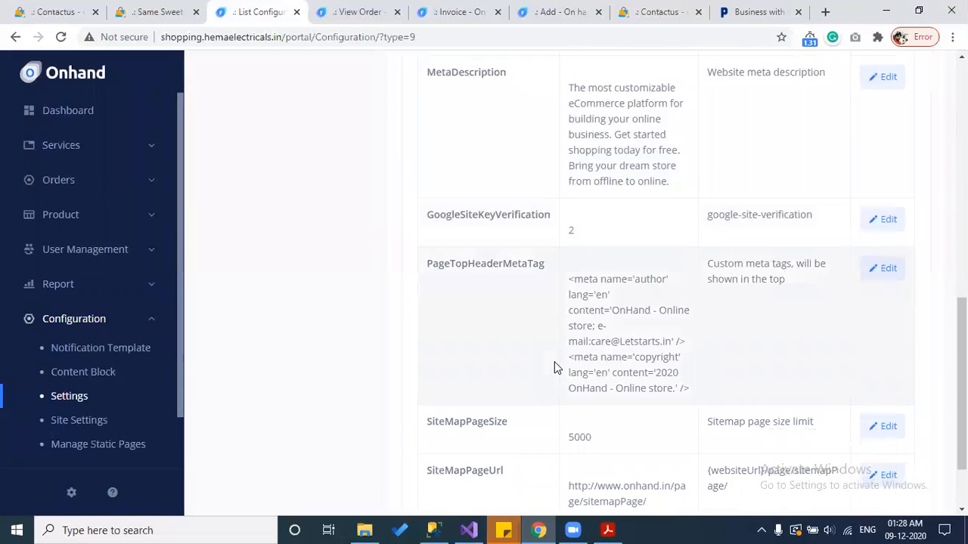
scroll(556, 376, "up", 3)
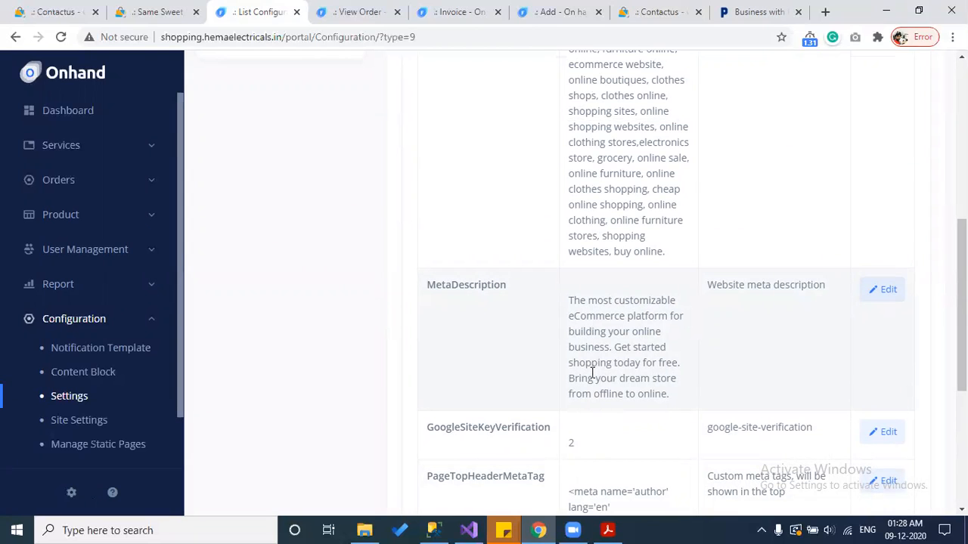
scroll(592, 372, "up", 3)
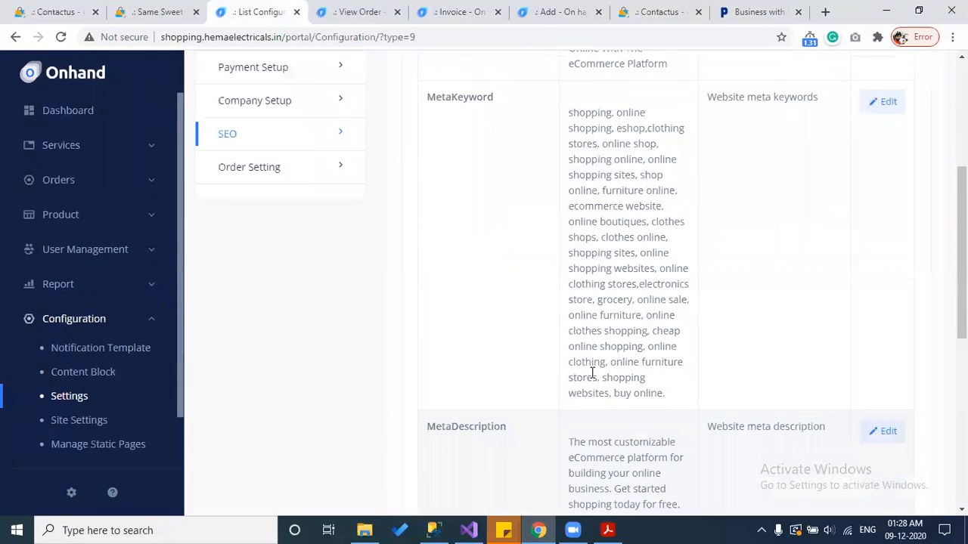
scroll(592, 372, "down", 6)
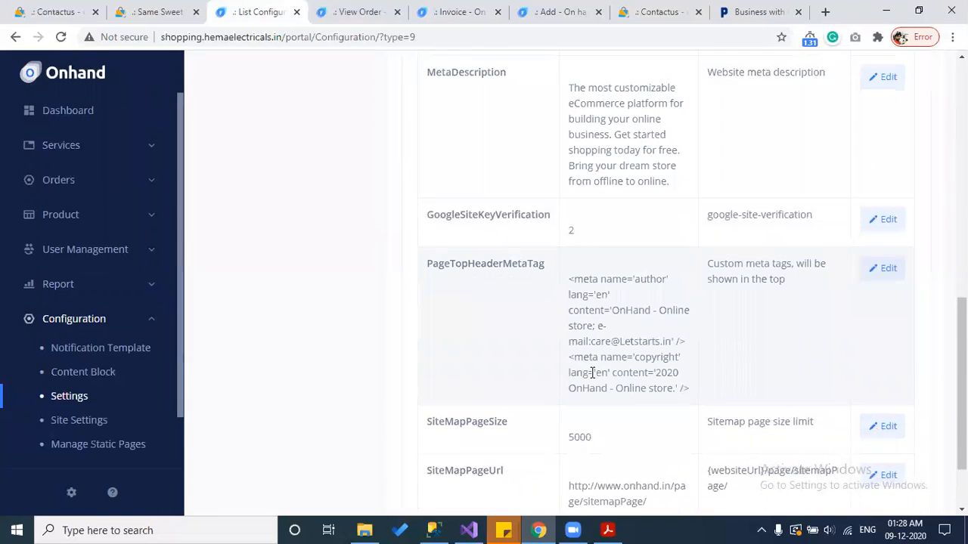
scroll(592, 372, "down", 2)
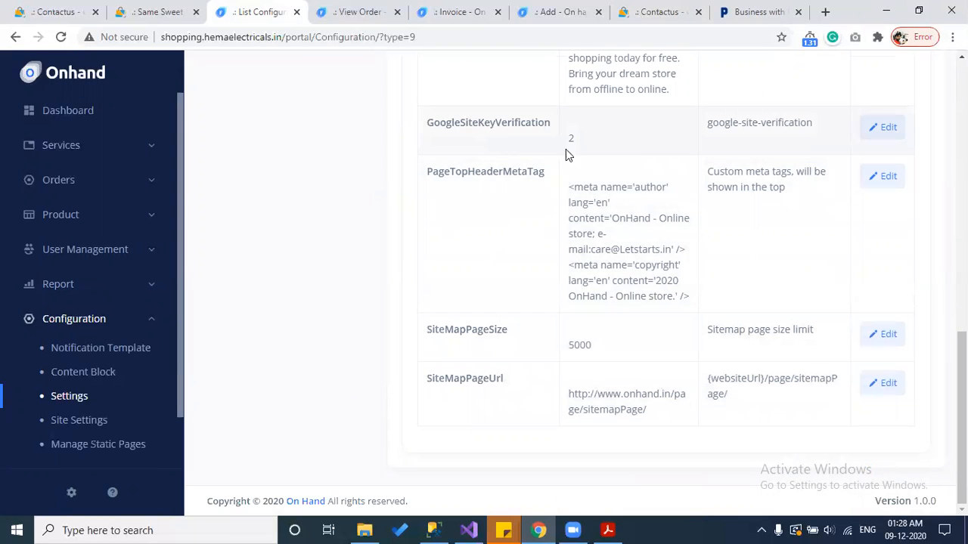
left_click_drag(646, 413, 558, 404)
key("ctrl+c")
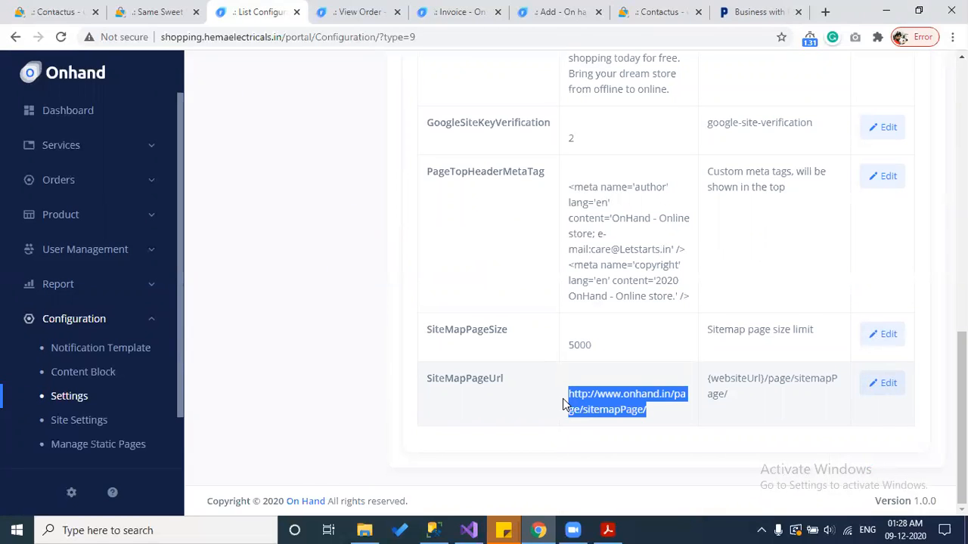
left_click(826, 12)
key("ctrl+v")
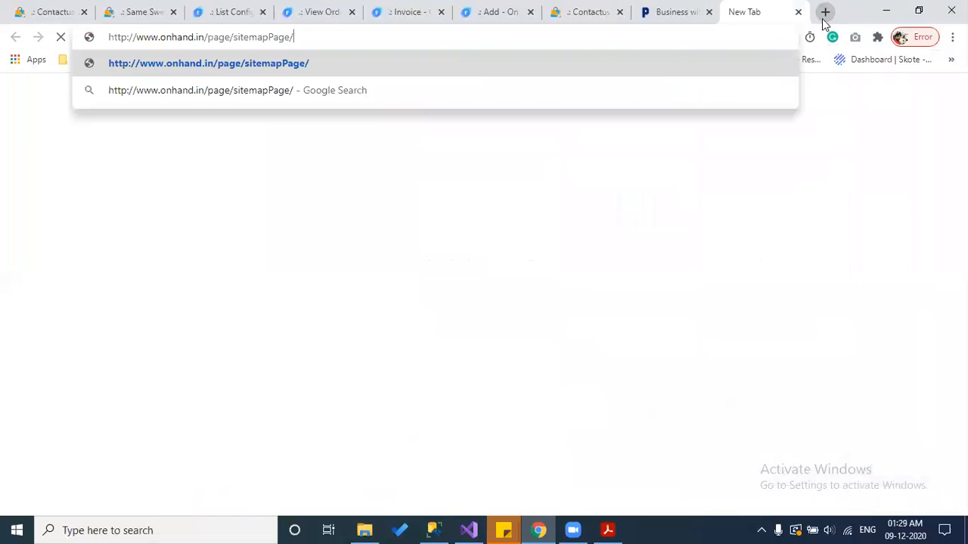
key("Return")
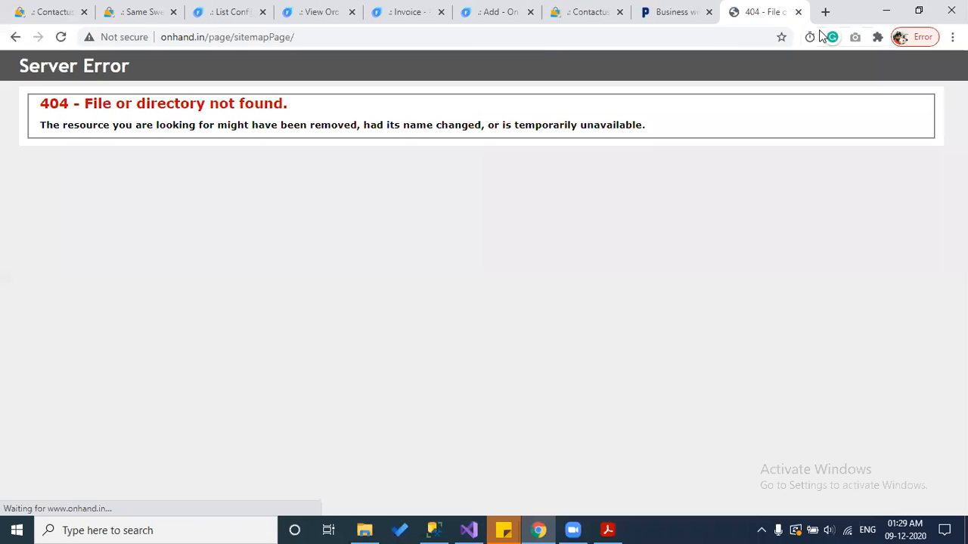
left_click(225, 37)
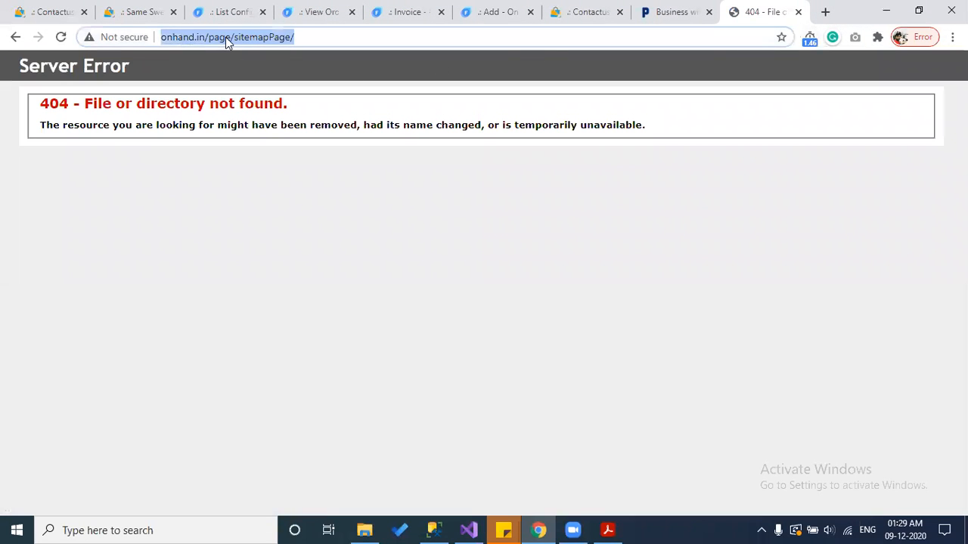
Step: Copy the store's own shopping.hemaelectricals.in domain from the SEO settings tab's address
left_click(305, 7)
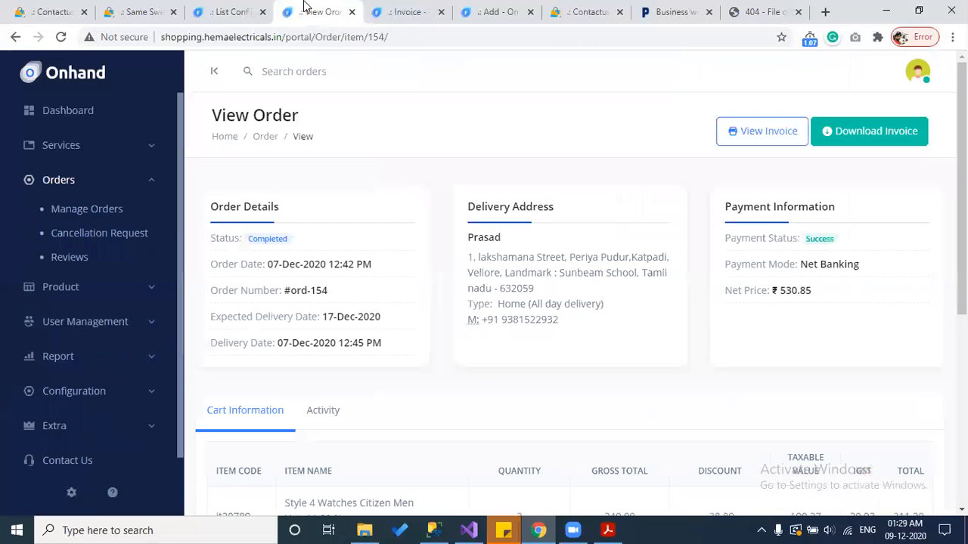
left_click(390, 7)
left_click(238, 9)
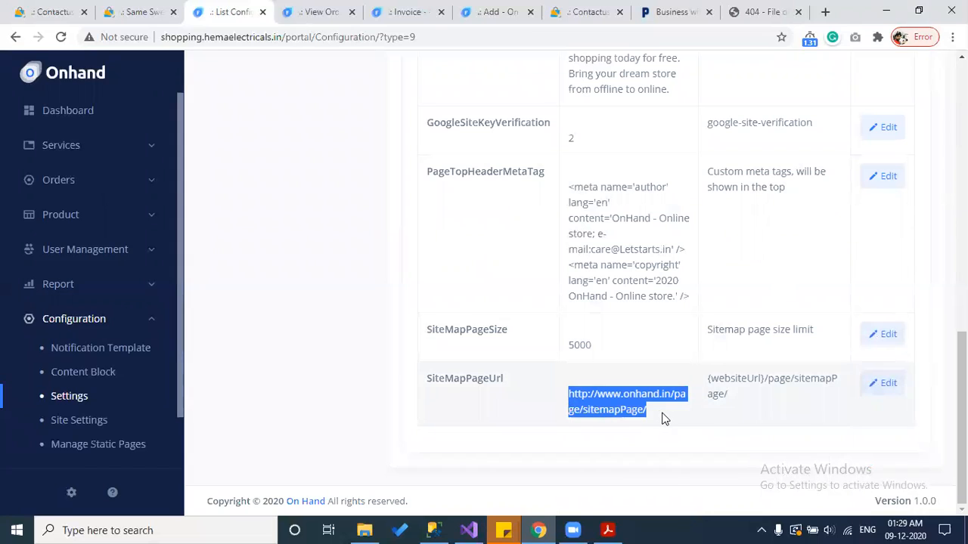
left_click_drag(287, 38, 158, 38)
key("ctrl+c")
left_click(756, 9)
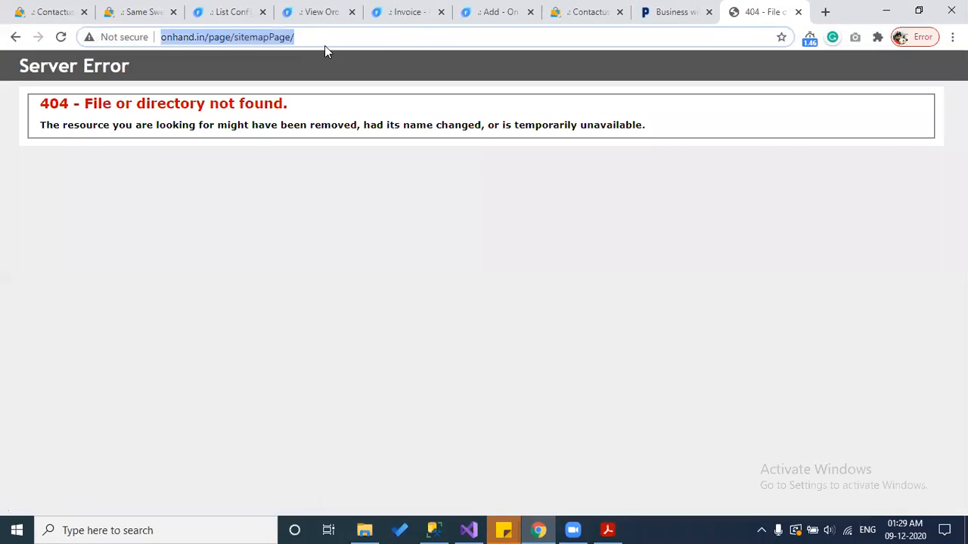
left_click(227, 37)
key("shift+Home")
key("ctrl+v")
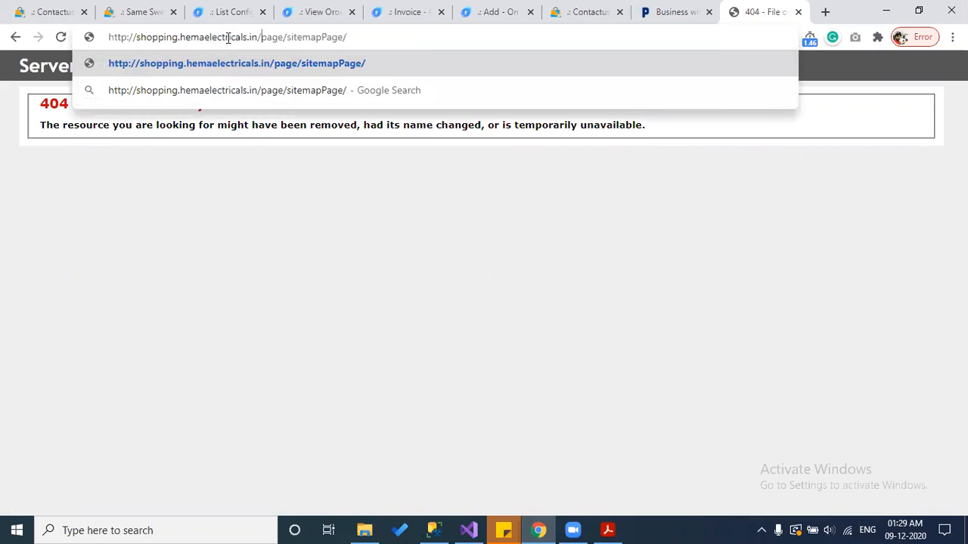
key("Return")
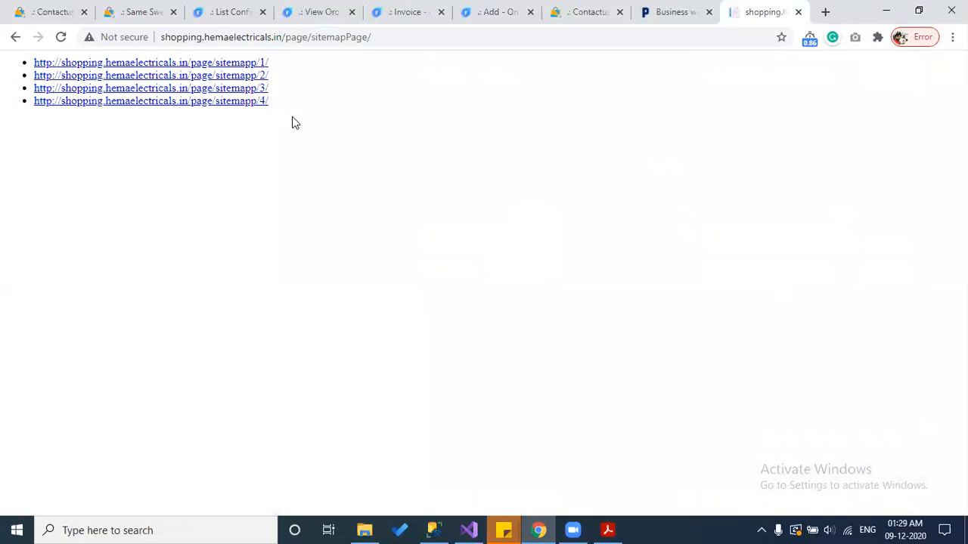
left_click_drag(288, 65, 18, 62)
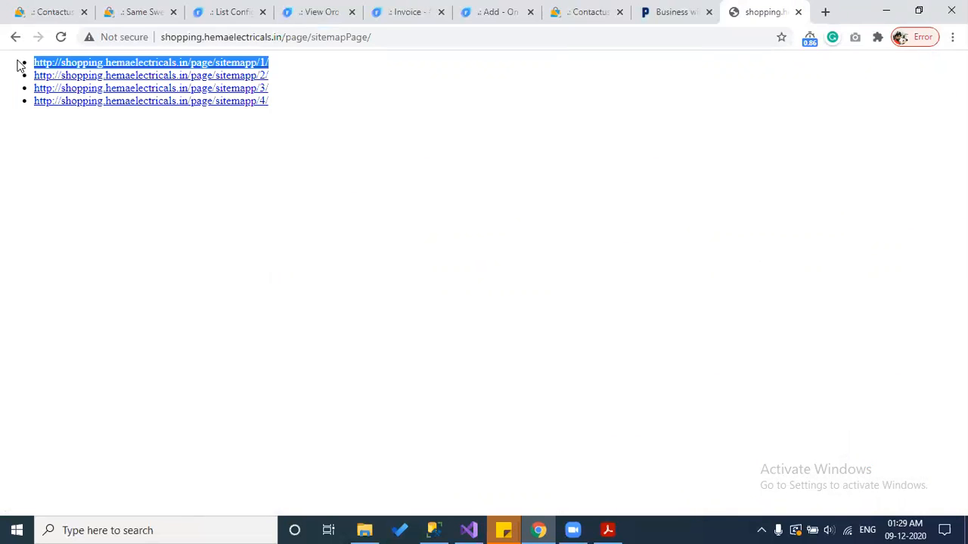
Step: Search the web for 'google console', then refine the query to 'google search console'
left_click(825, 12)
type("google console")
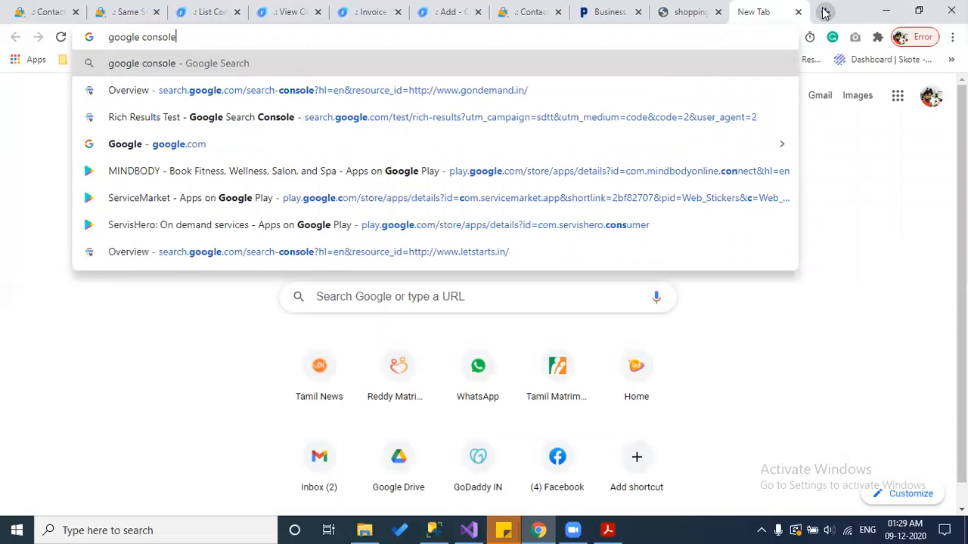
key("Return")
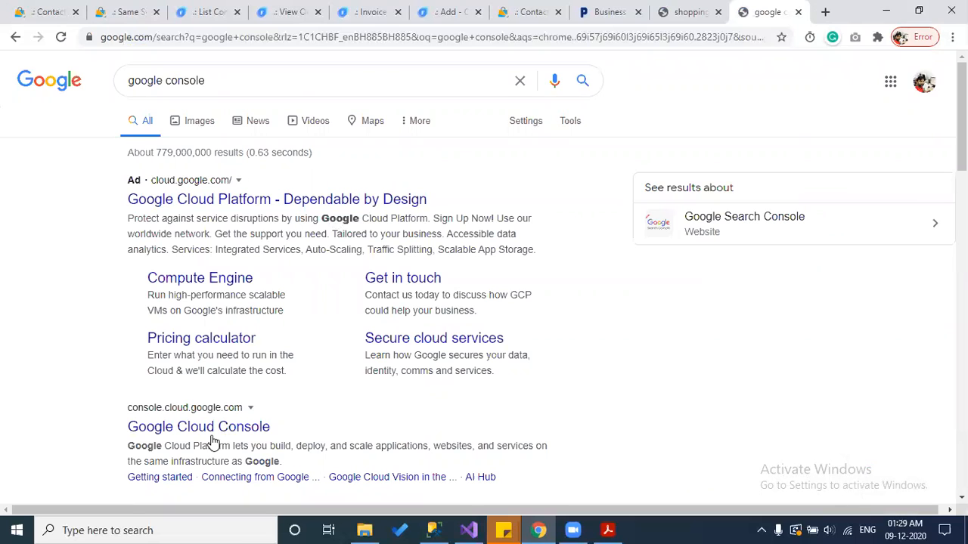
scroll(249, 242, "down", 4)
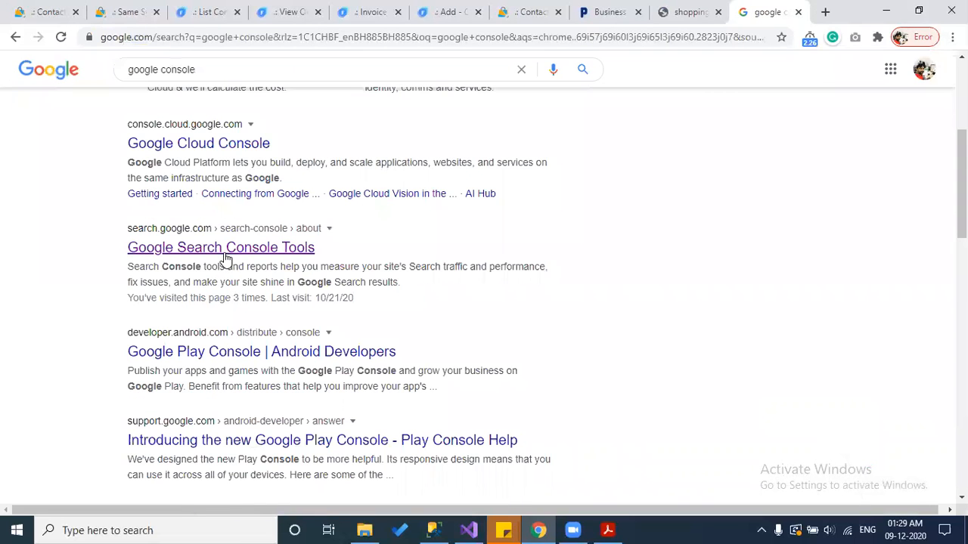
left_click(160, 69)
type("search")
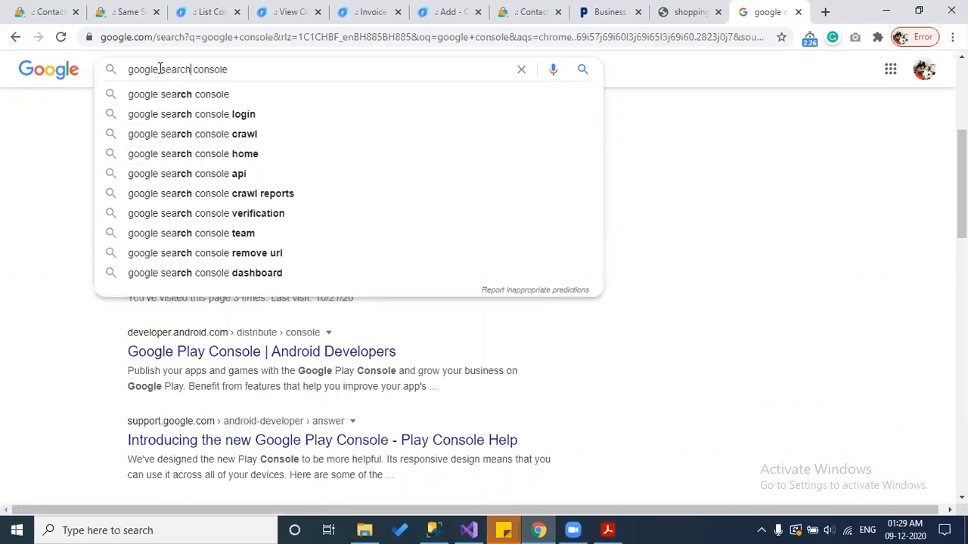
key("Down")
key("Return")
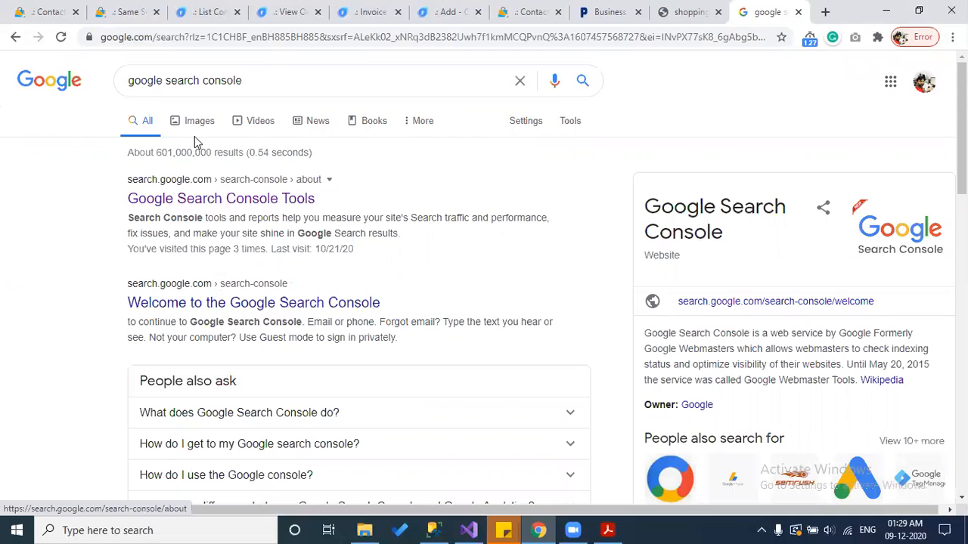
scroll(196, 151, "down", 3)
left_click_drag(217, 301, 257, 130)
Step: Search 'google web master', open Google Search Central's getting started guide, and go to Search Console
triple_click(238, 75)
type("g")
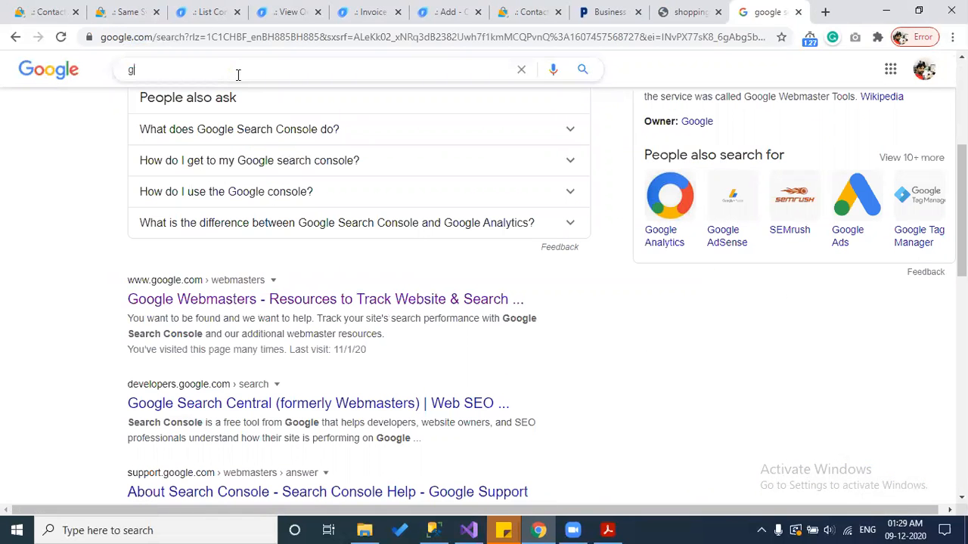
type("oogle web master")
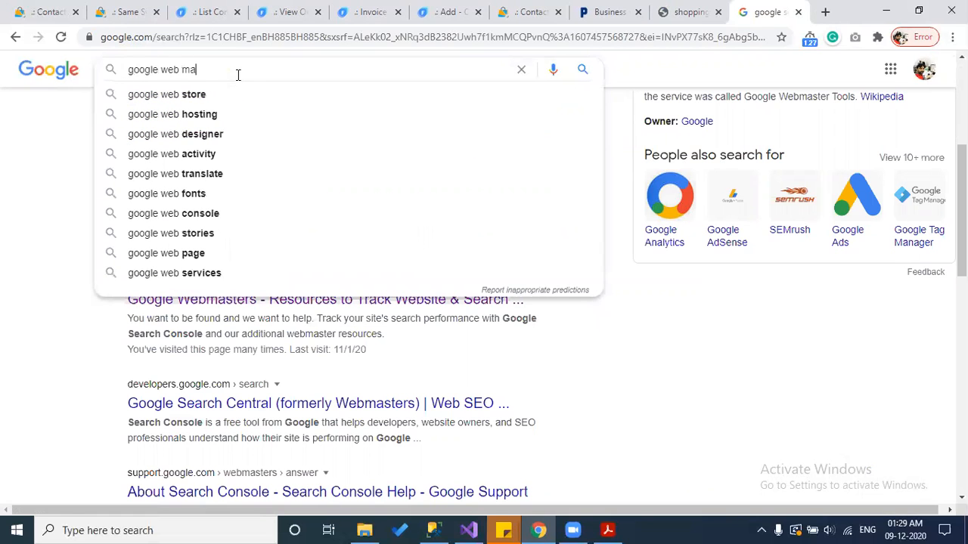
key("Return")
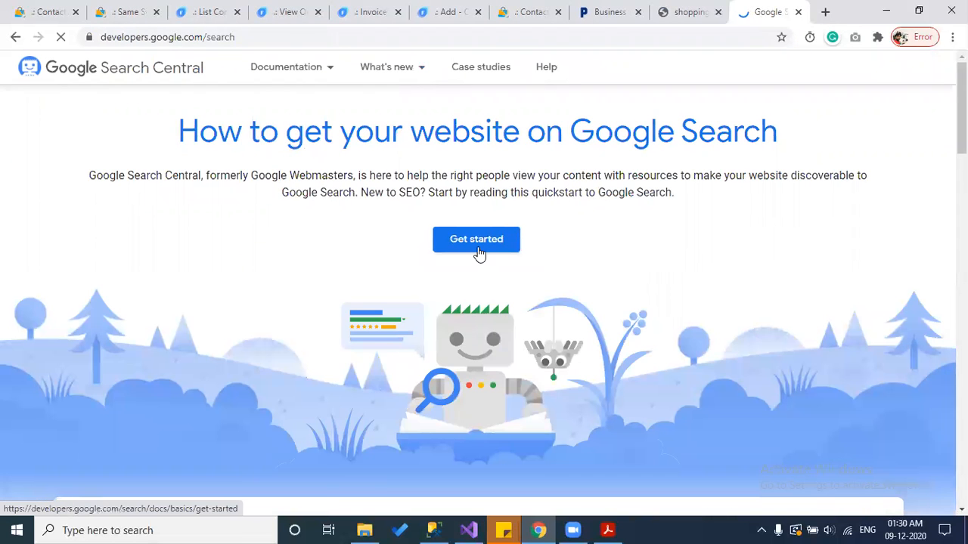
left_click(477, 252)
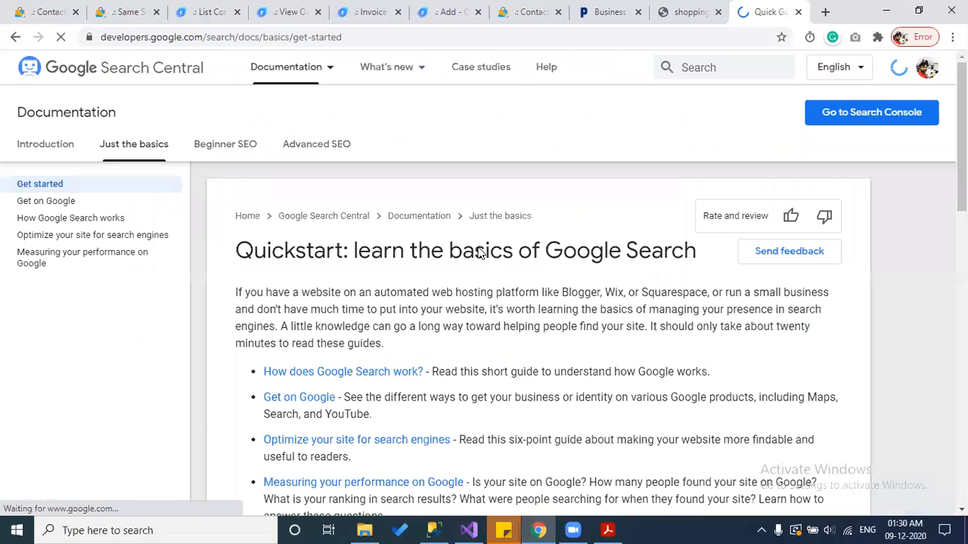
left_click(881, 113)
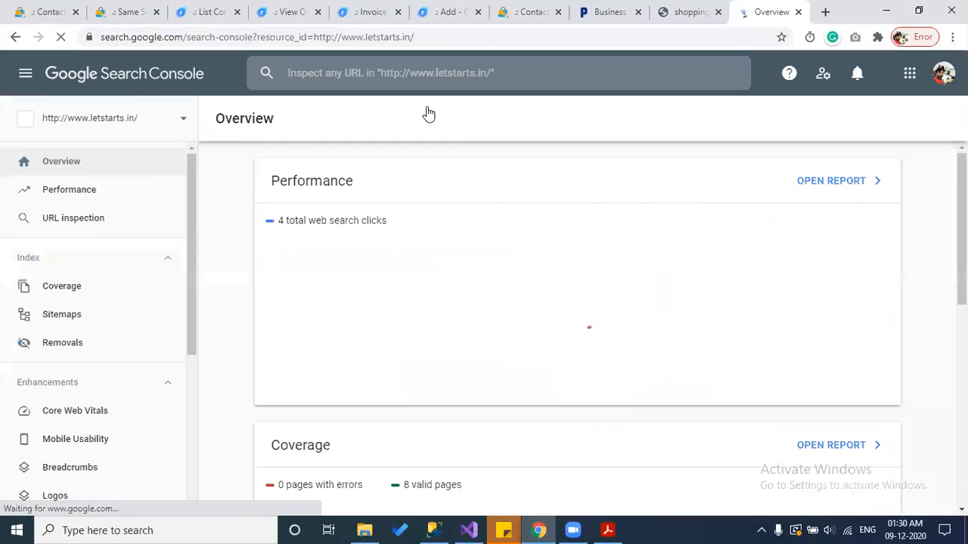
Step: Keep the letstarts.in property selected and open the Sitemaps report
left_click(88, 119)
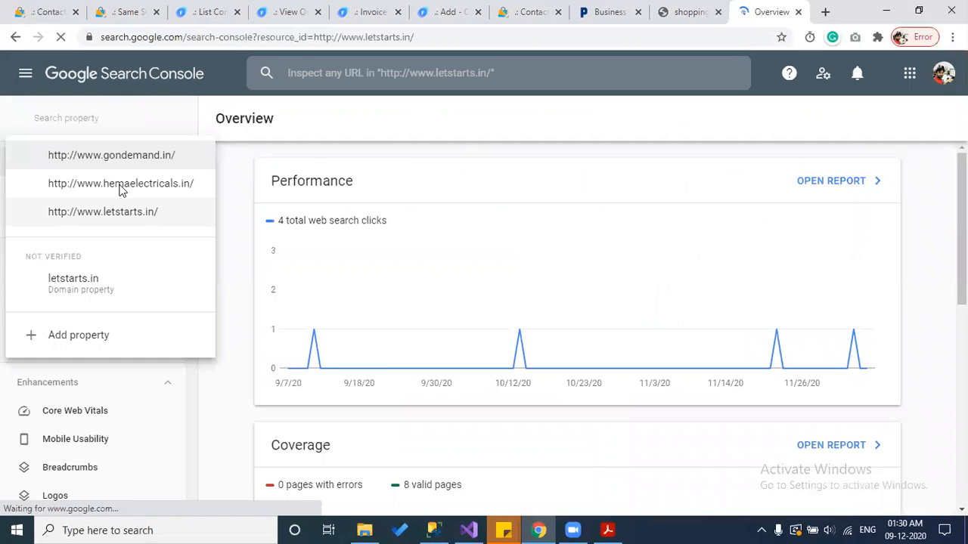
left_click(230, 288)
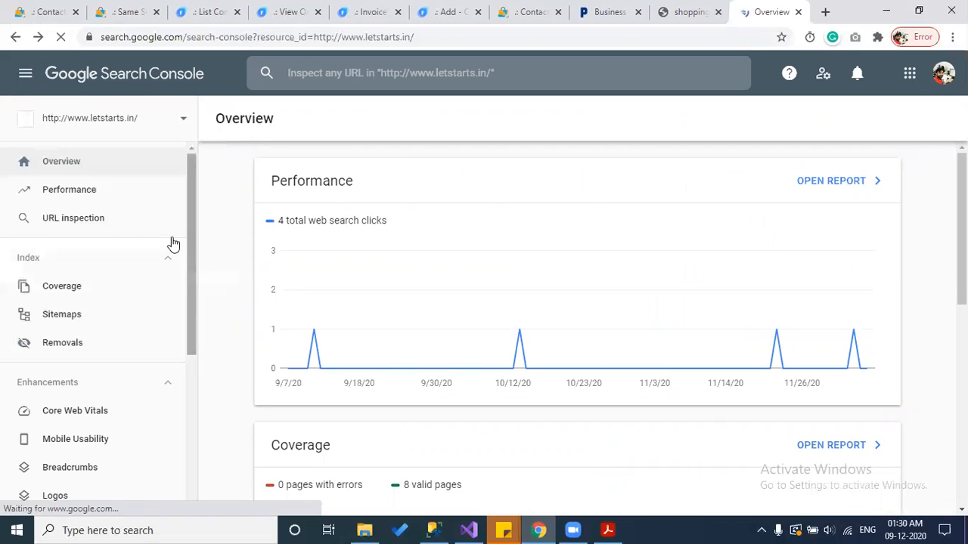
left_click(113, 119)
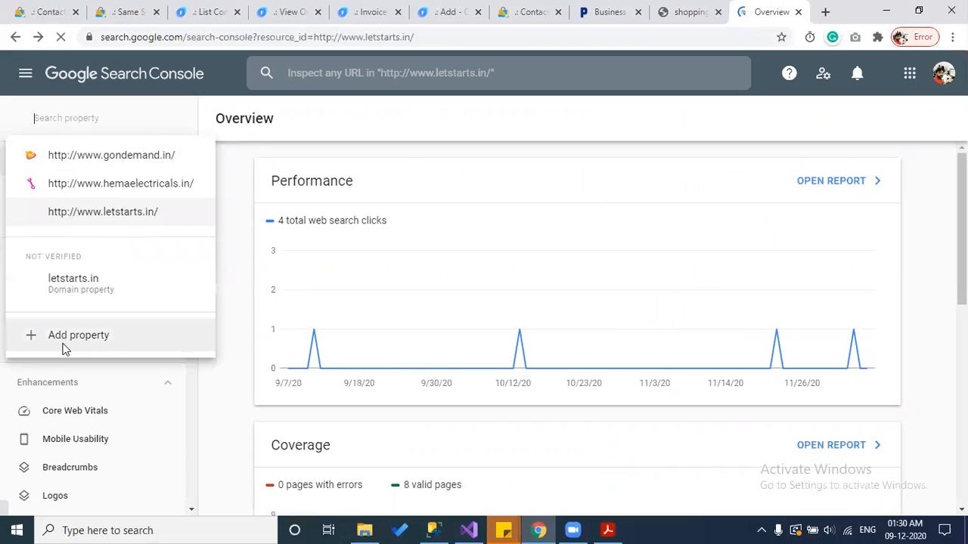
left_click(223, 272)
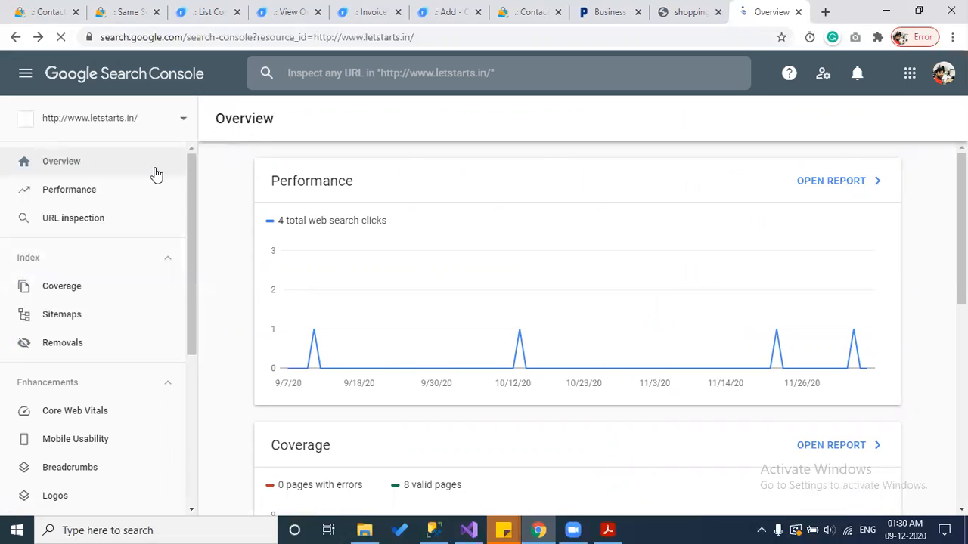
left_click(63, 313)
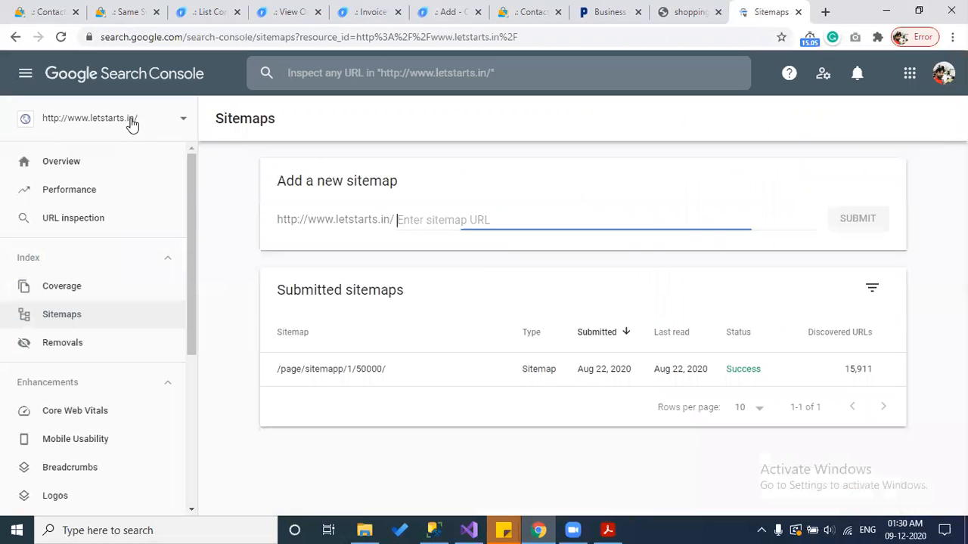
left_click(128, 119)
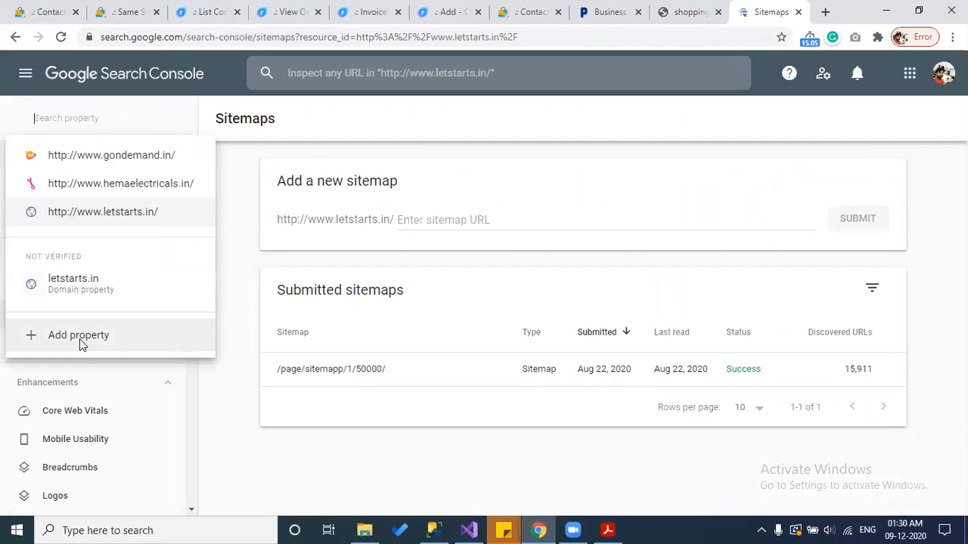
left_click(219, 261)
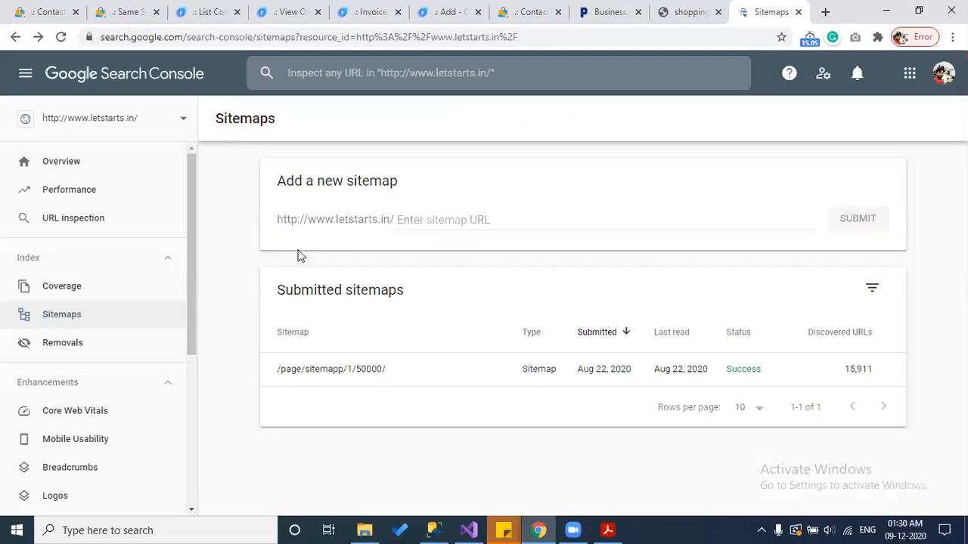
Step: Enter page/sitemapp/1/ as the new sitemap by pasting the address and deleting its domain
left_click(468, 221)
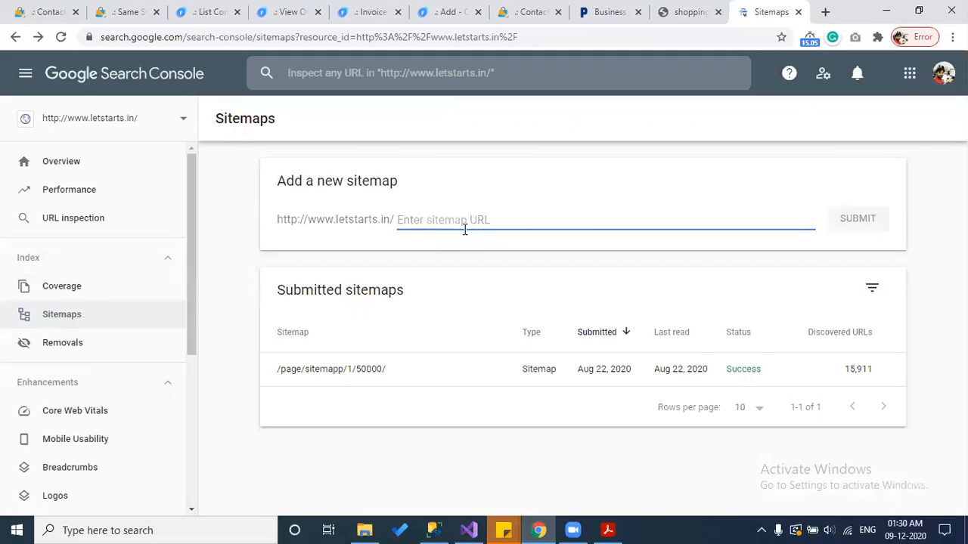
type("http://shopping.hemaelectricals.in/page/sitemapp/1/")
left_click_drag(575, 219, 405, 221)
key("BackSpace")
key("BackSpace")
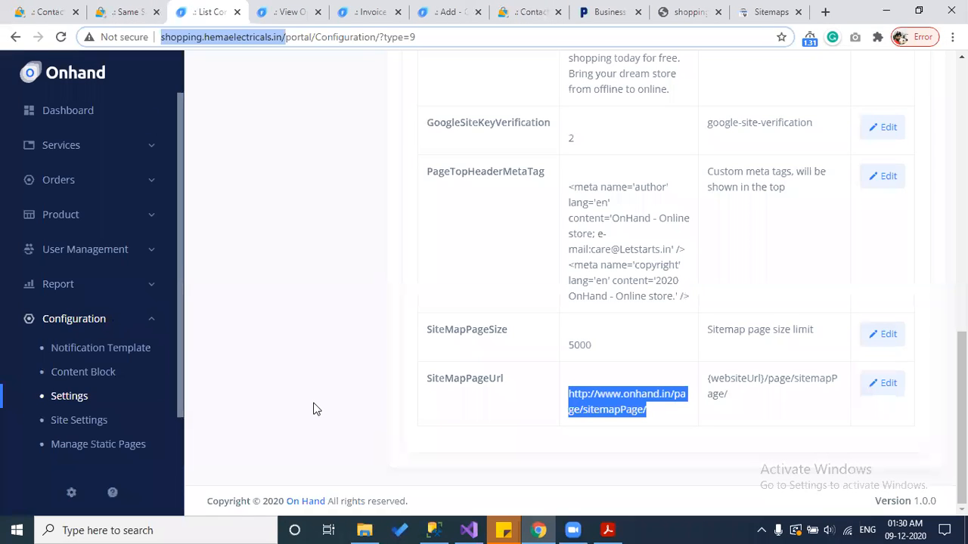
Step: Open Site Settings and compare it with the storefront Contact Us page
left_click(80, 420)
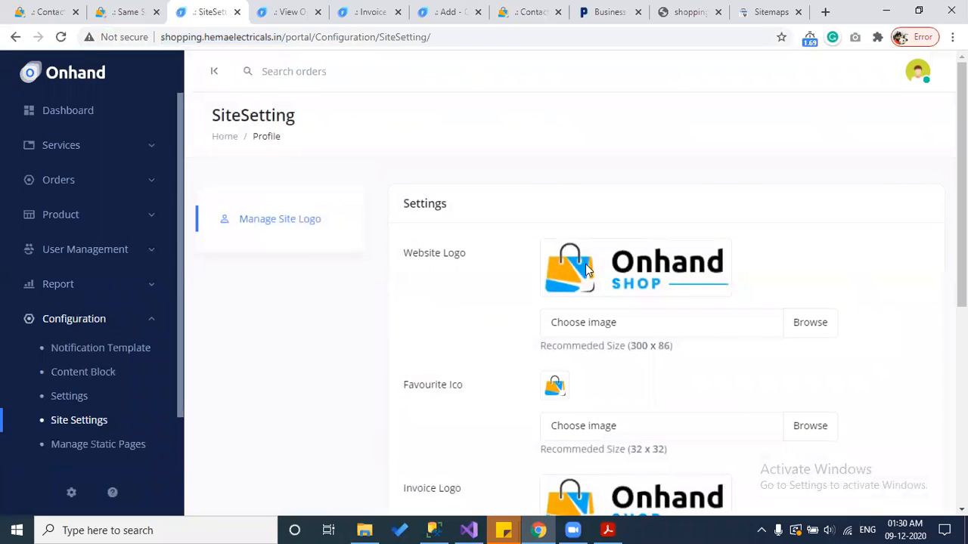
scroll(650, 270, "down", 1)
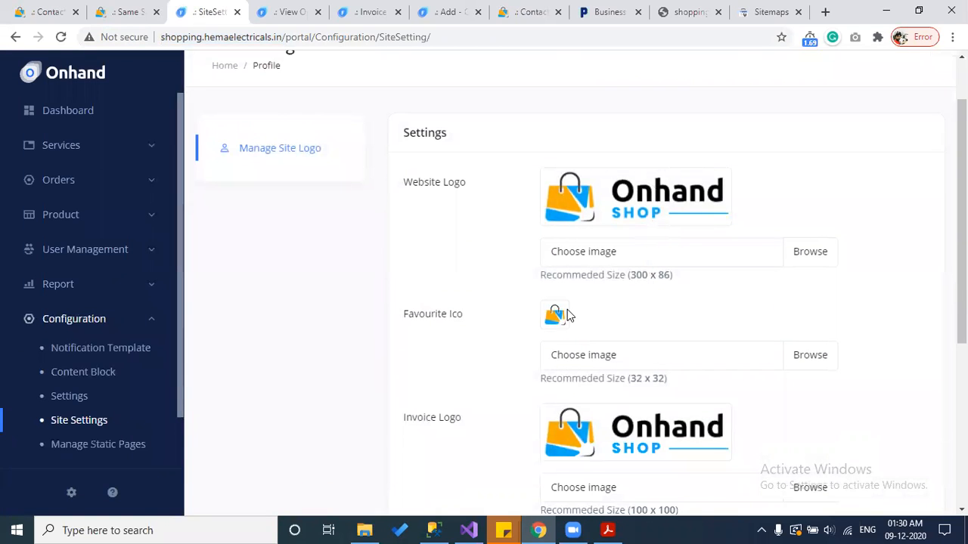
left_click(504, 9)
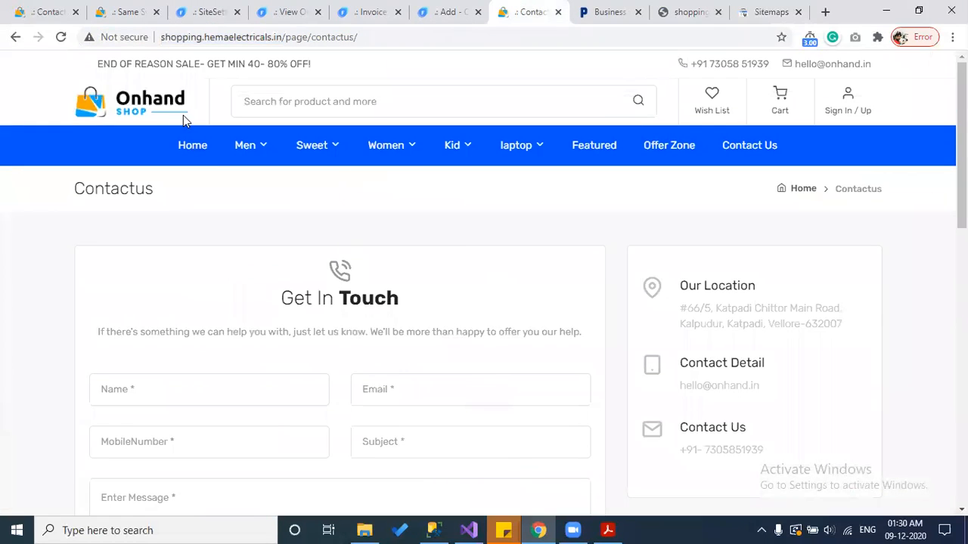
left_click(235, 8)
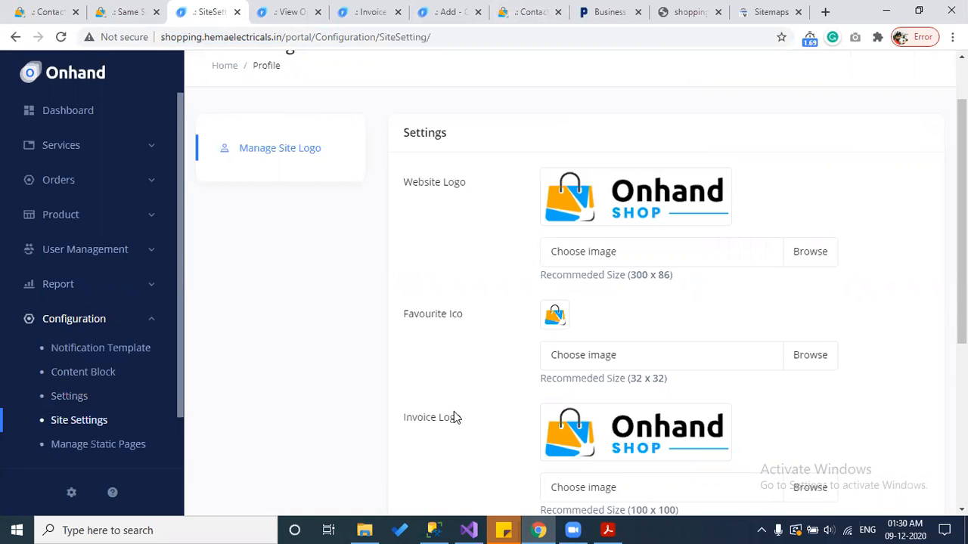
Step: Open the order's invoice in a new tab, glance at the Acrobat PDF, and return to Site Settings
left_click(288, 11)
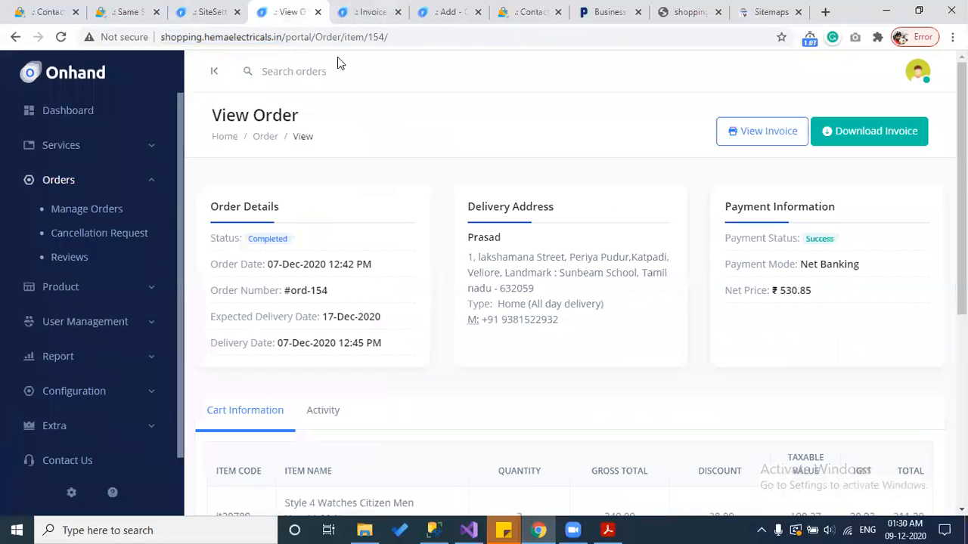
left_click(762, 131)
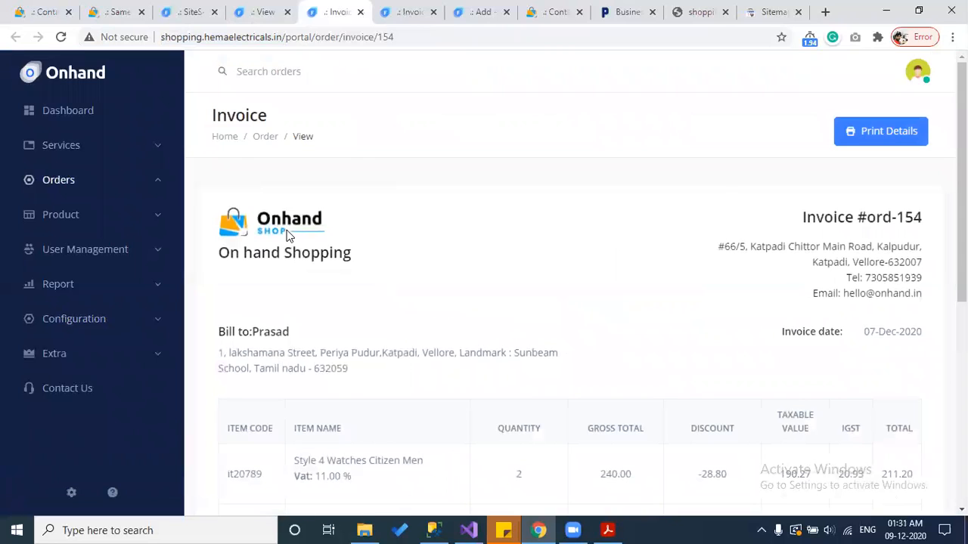
left_click(607, 532)
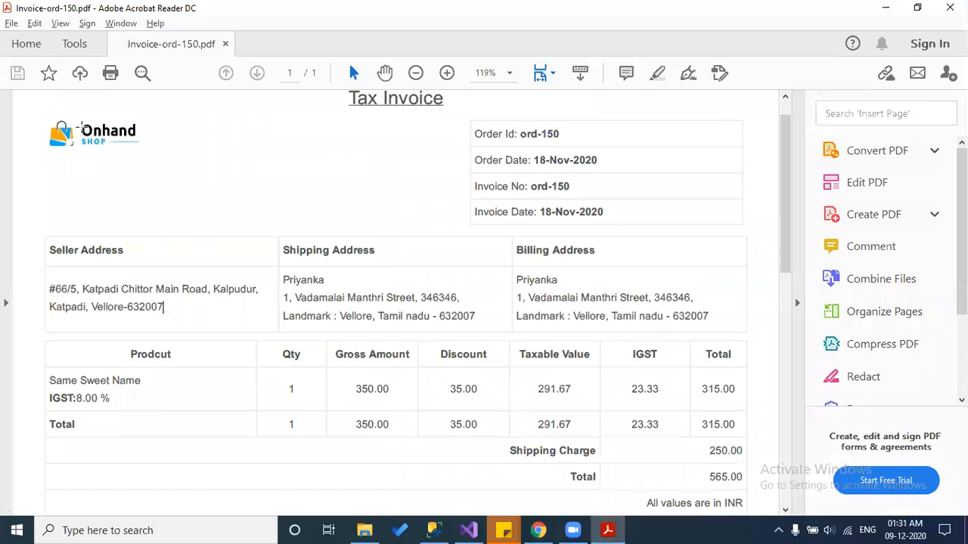
left_click(538, 530)
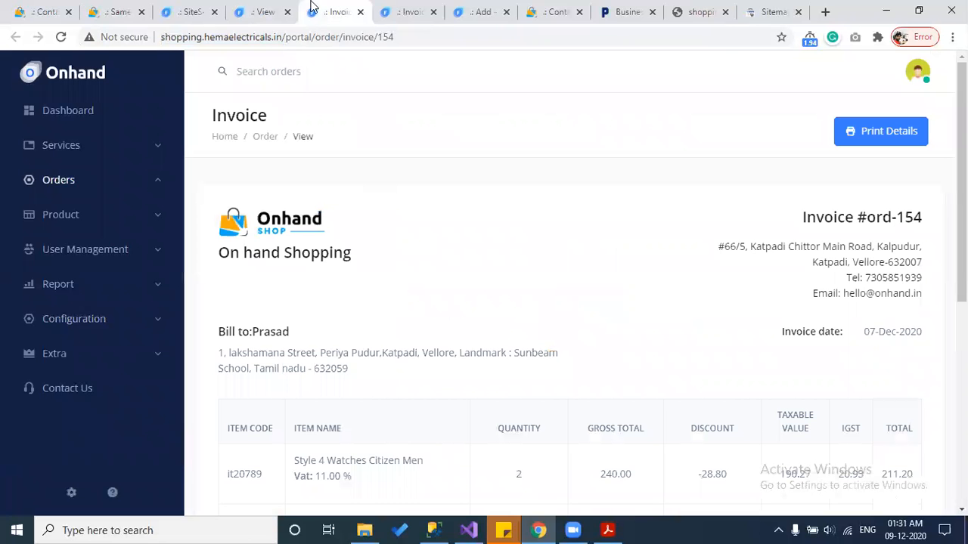
left_click(217, 7)
scroll(328, 254, "down", 3)
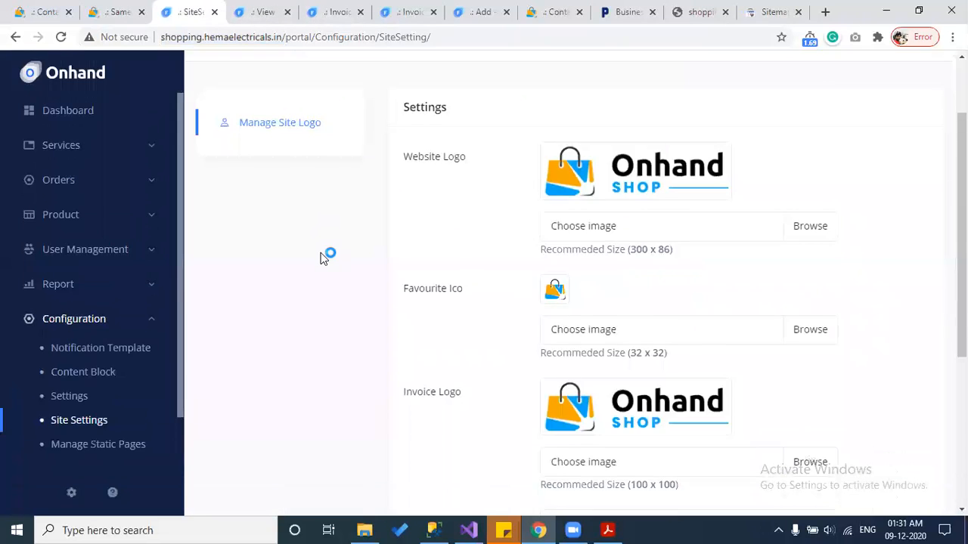
scroll(46, 396, "down", 1)
Step: Open Manage Static Pages, check the storefront footer's About Smart Shopping links, and return to List Article
left_click(65, 397)
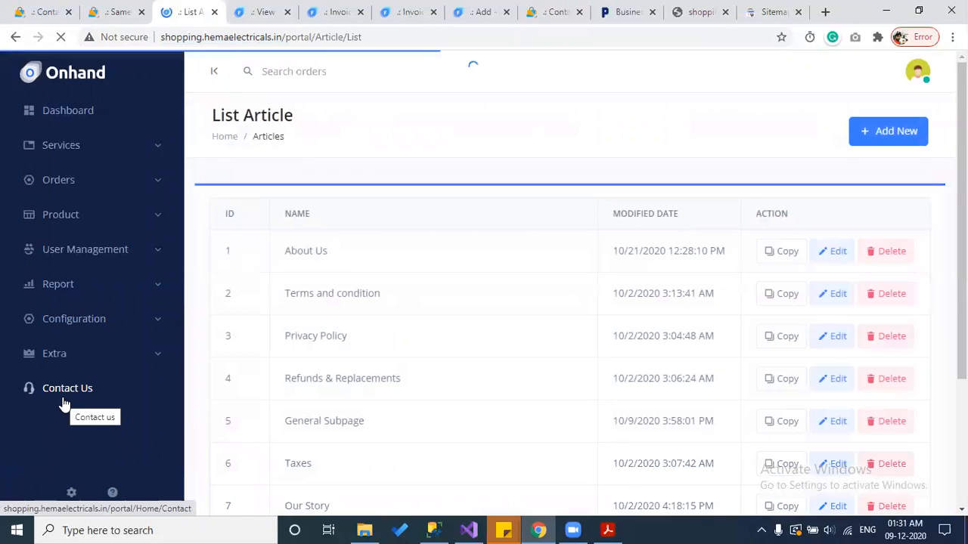
left_click(268, 11)
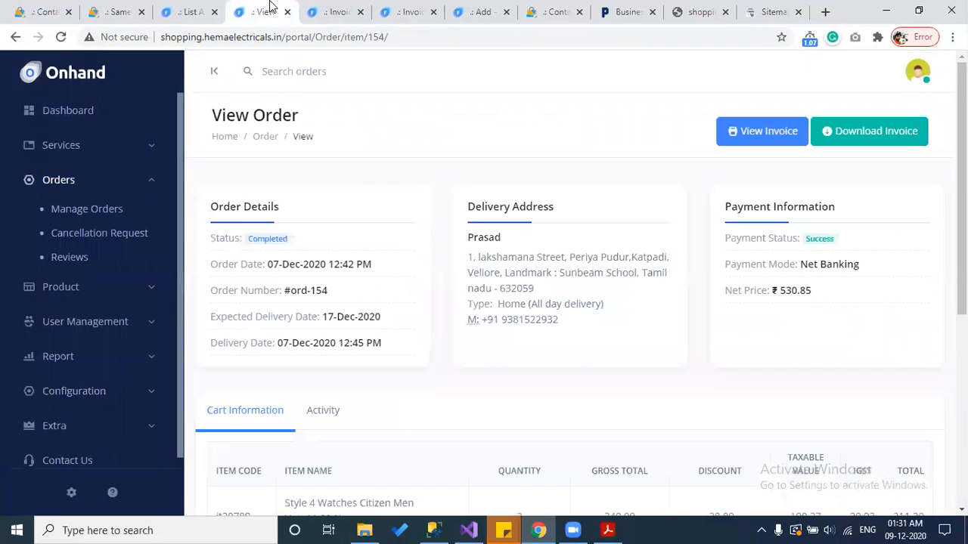
left_click(553, 9)
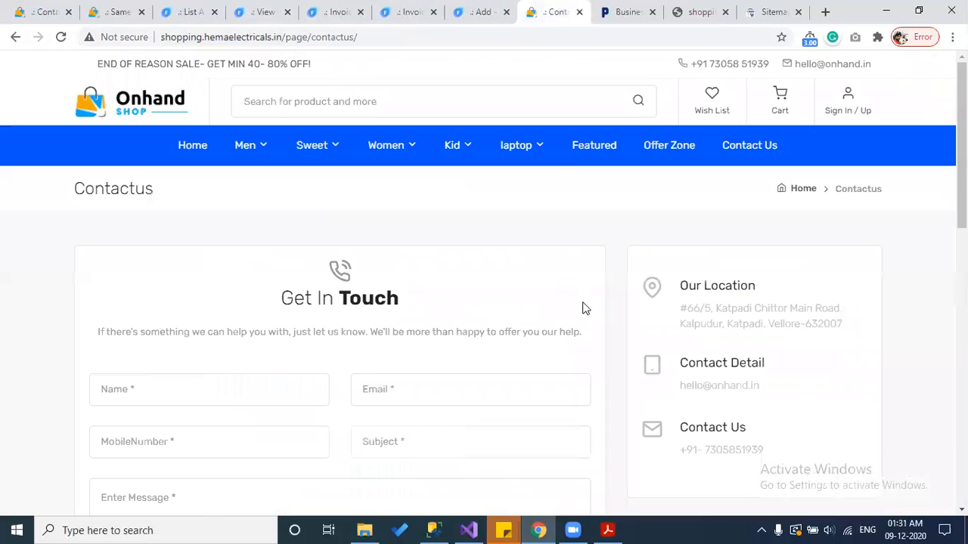
scroll(582, 308, "down", 15)
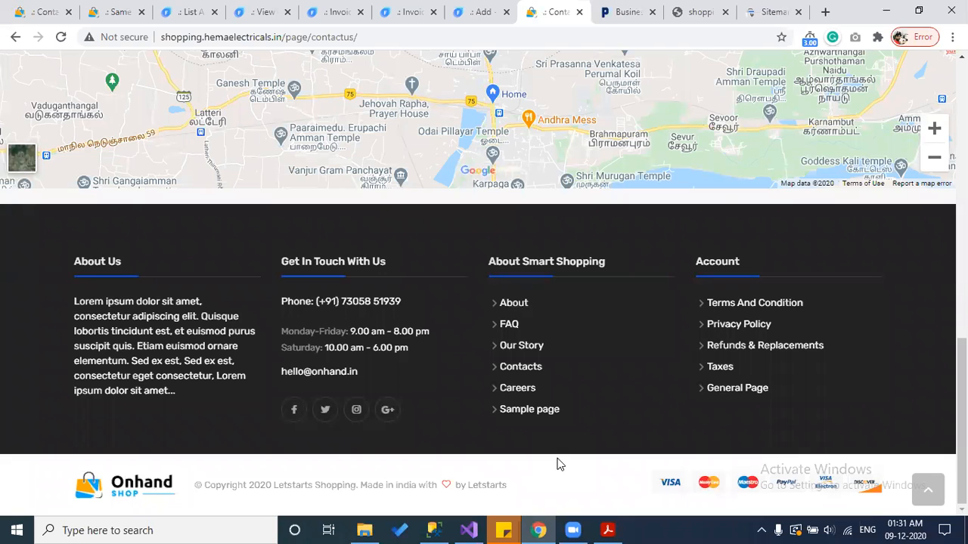
left_click(187, 11)
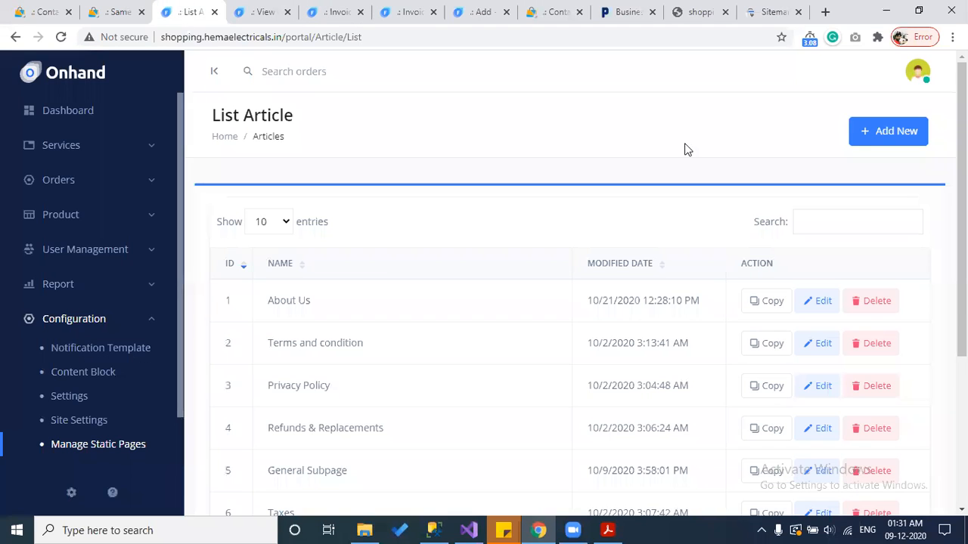
Step: Start a new static page and enter its title, Sample page 2
left_click(870, 132)
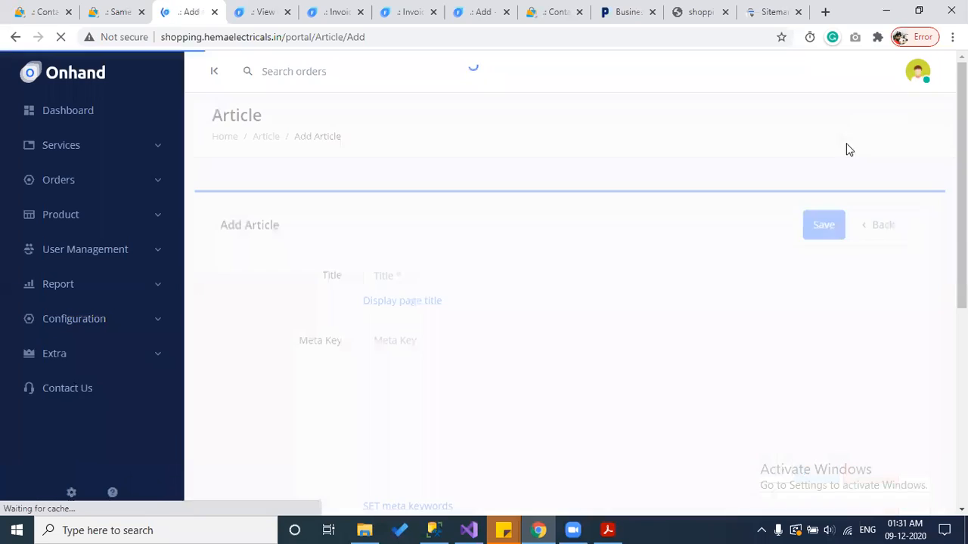
left_click(441, 268)
type("Sample pa")
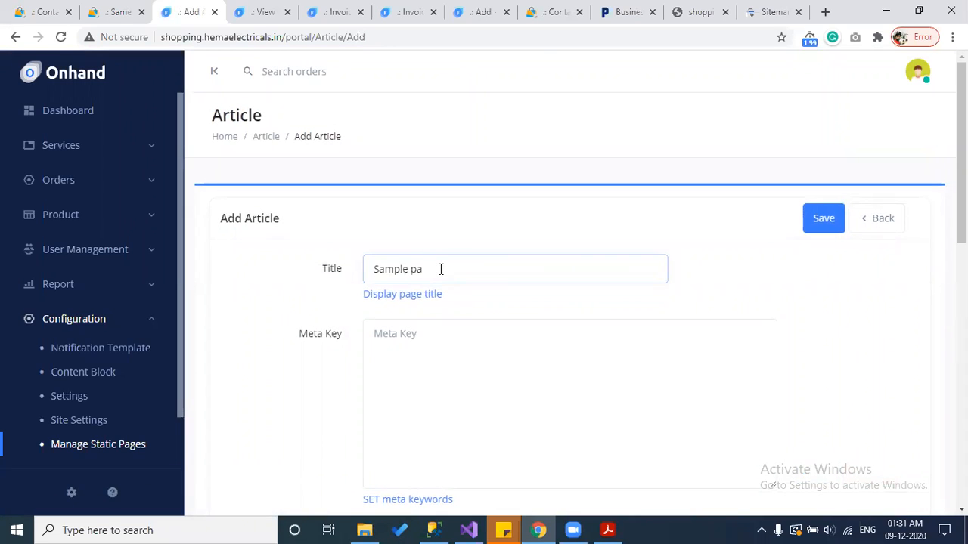
left_click(434, 377)
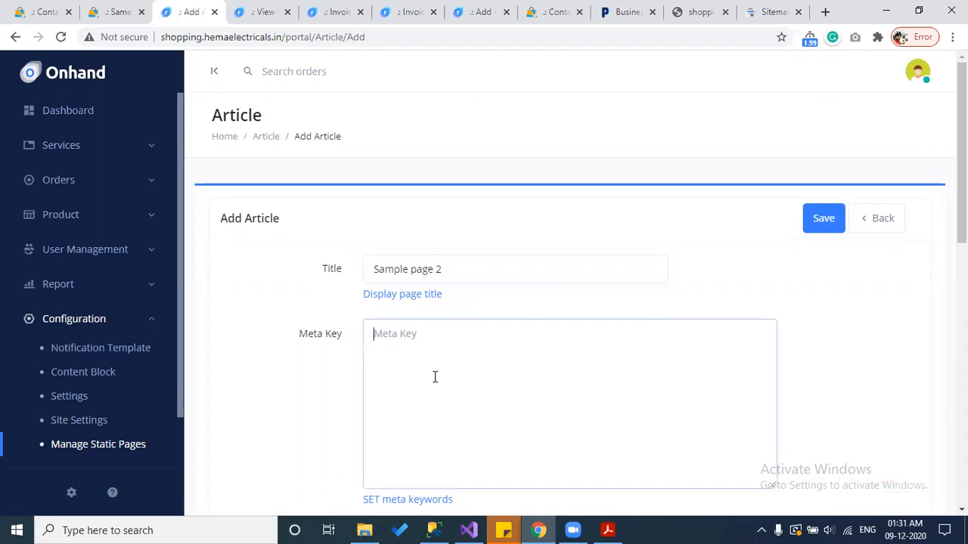
scroll(435, 376, "down", 5)
scroll(435, 377, "down", 1)
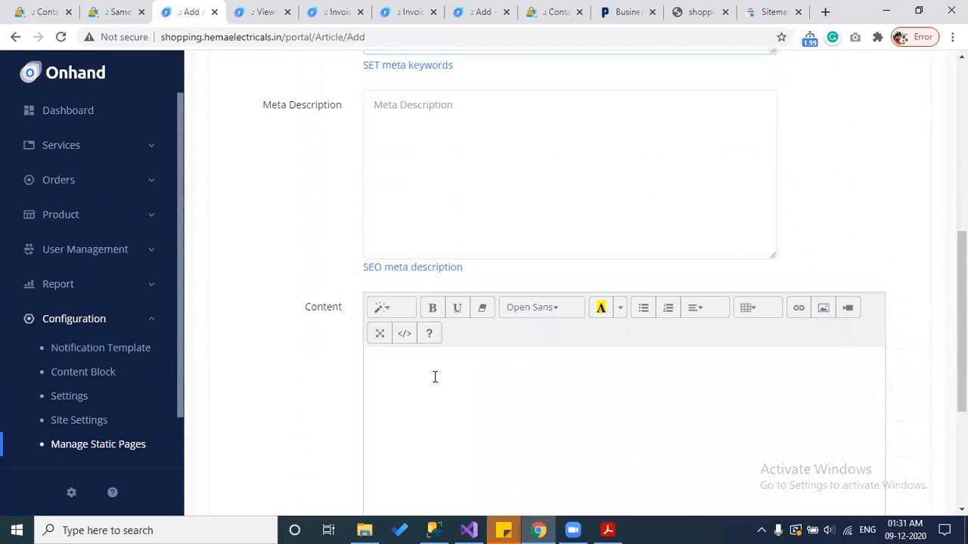
scroll(434, 377, "down", 1)
Step: Type the sample description 'Smaple des' into the content and save the article
left_click(435, 377)
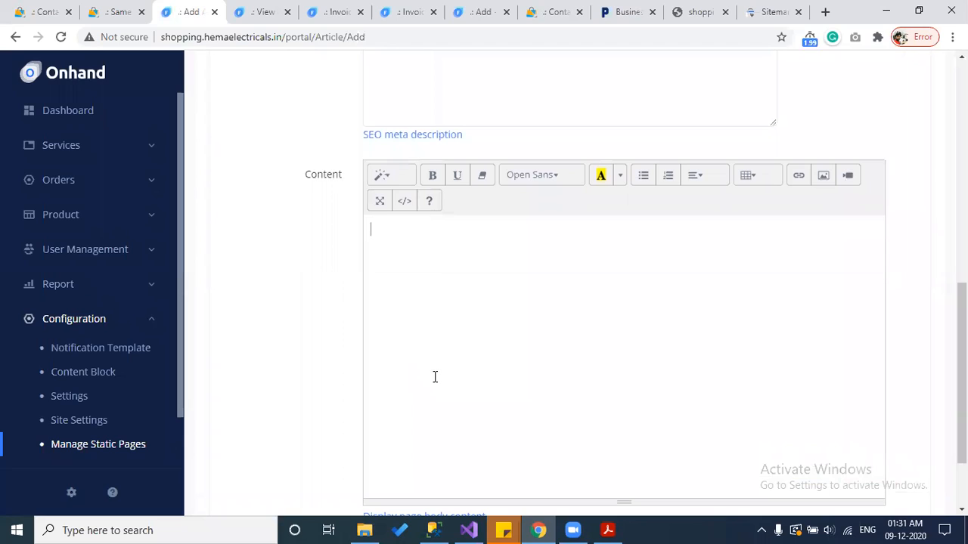
type("Smaple desc goe shere")
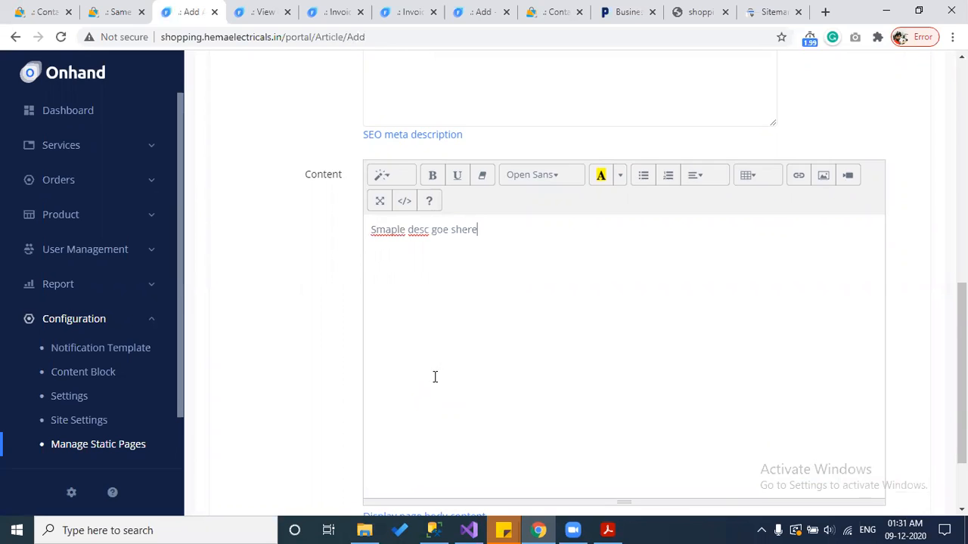
scroll(435, 377, "up", 8)
left_click(832, 219)
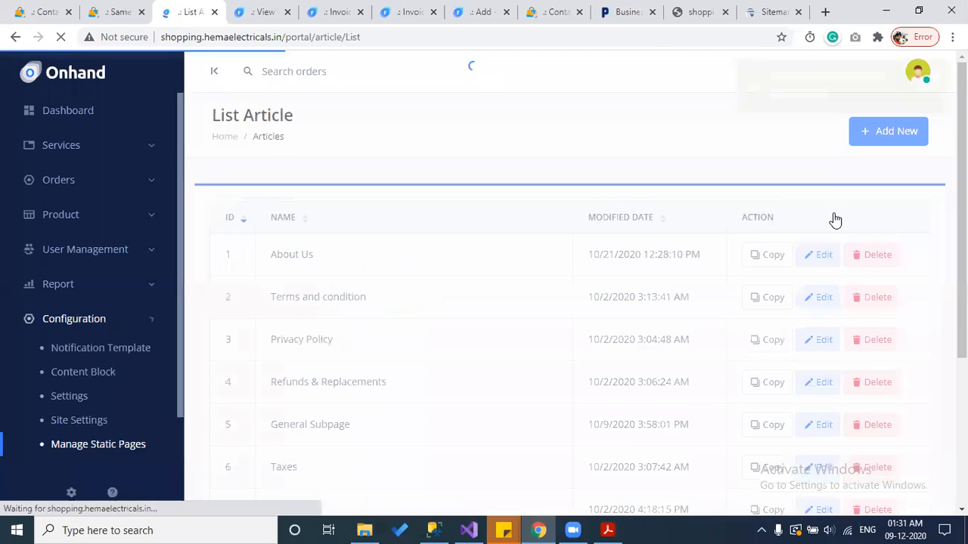
scroll(809, 370, "down", 4)
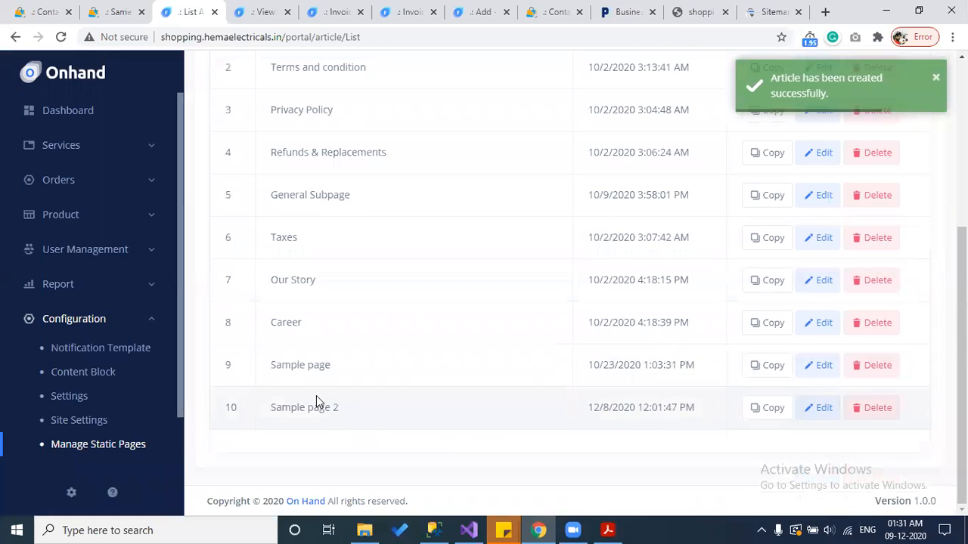
Step: Copy Sample page 2's link and open the Content Block list in a new tab
left_click(759, 412)
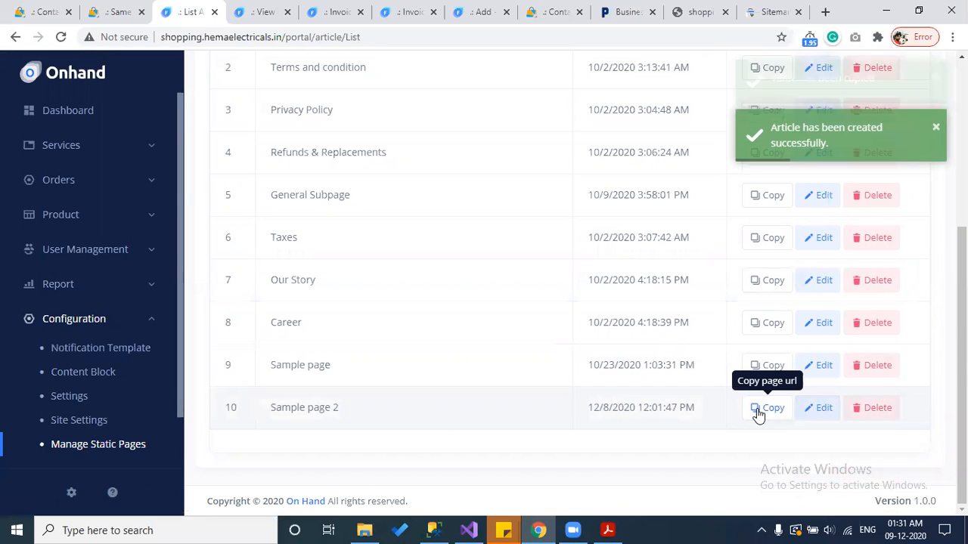
right_click(104, 375)
left_click(136, 377)
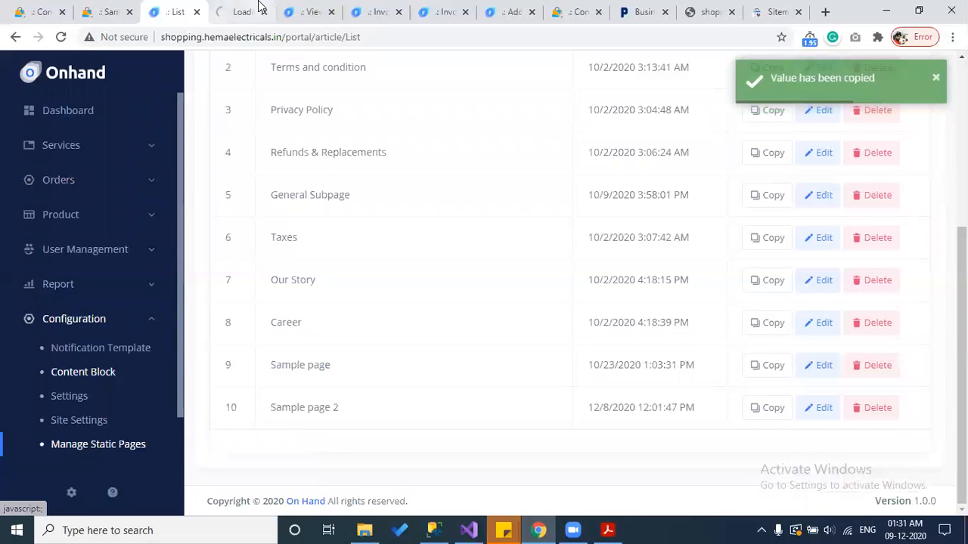
left_click(258, 7)
left_click(306, 12)
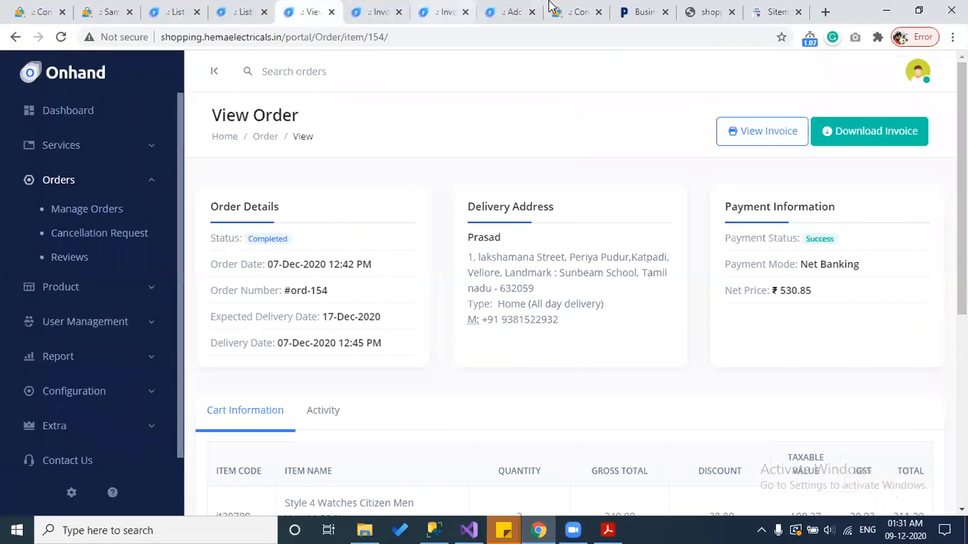
left_click(574, 12)
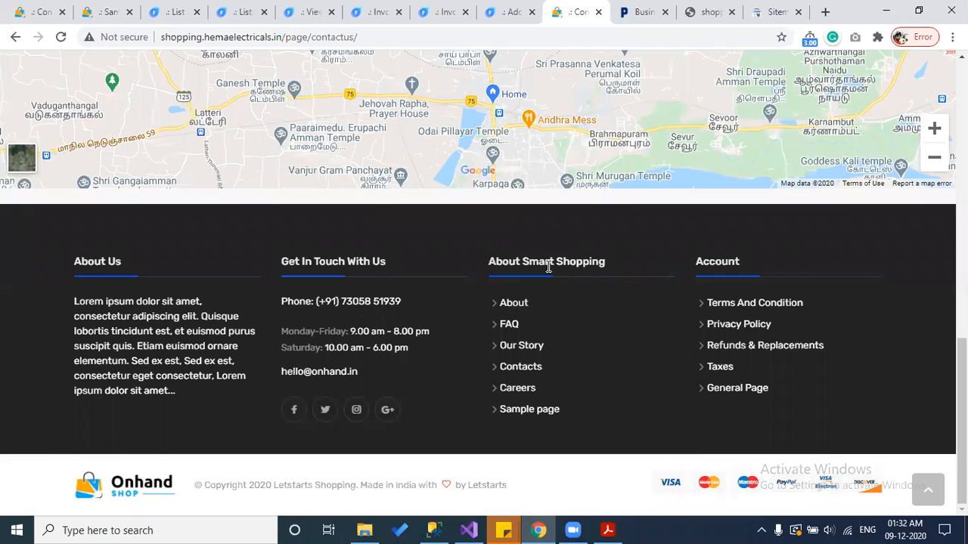
left_click(190, 8)
left_click(234, 9)
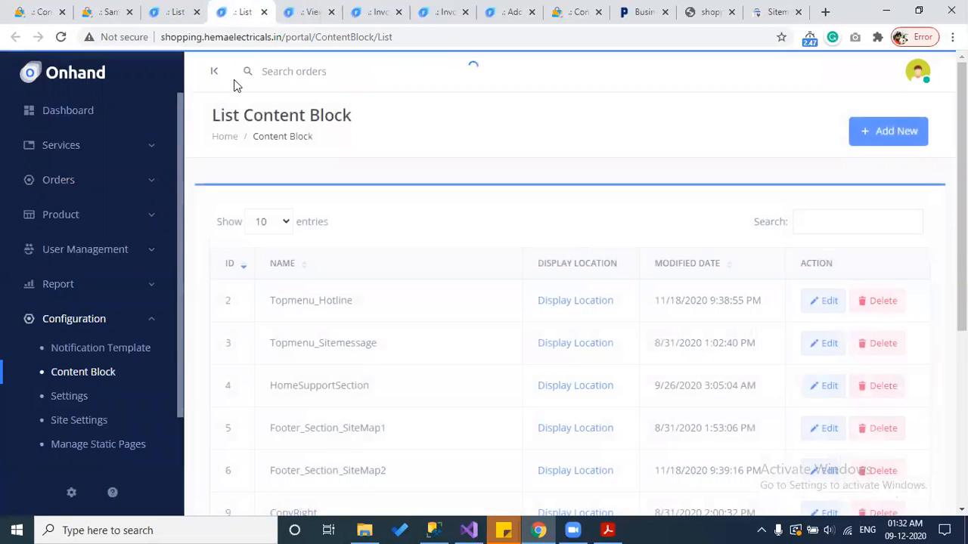
Step: Check Footer_Section_SiteMap3's Display Location preview to confirm it is the About Smart Shopping footer block
scroll(321, 341, "down", 2)
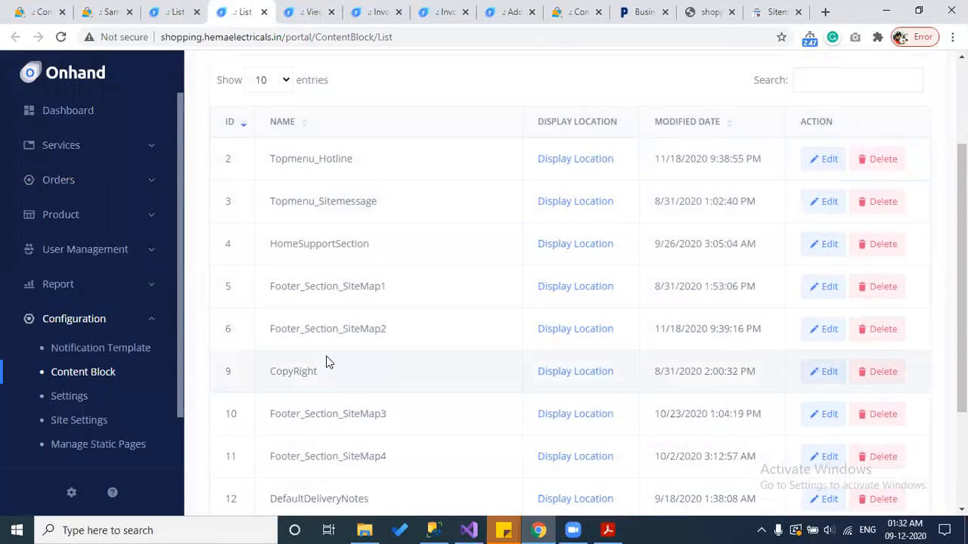
scroll(325, 371, "down", 1)
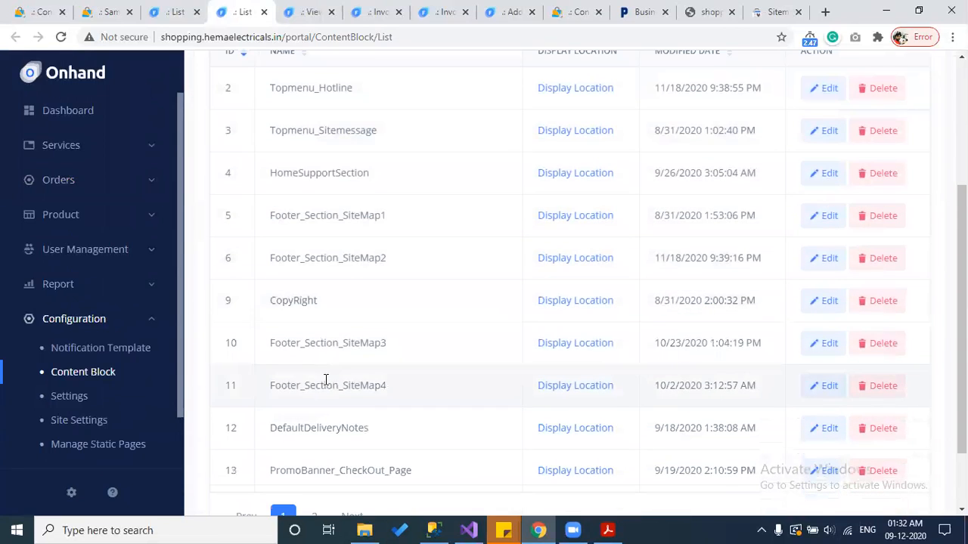
left_click(589, 348)
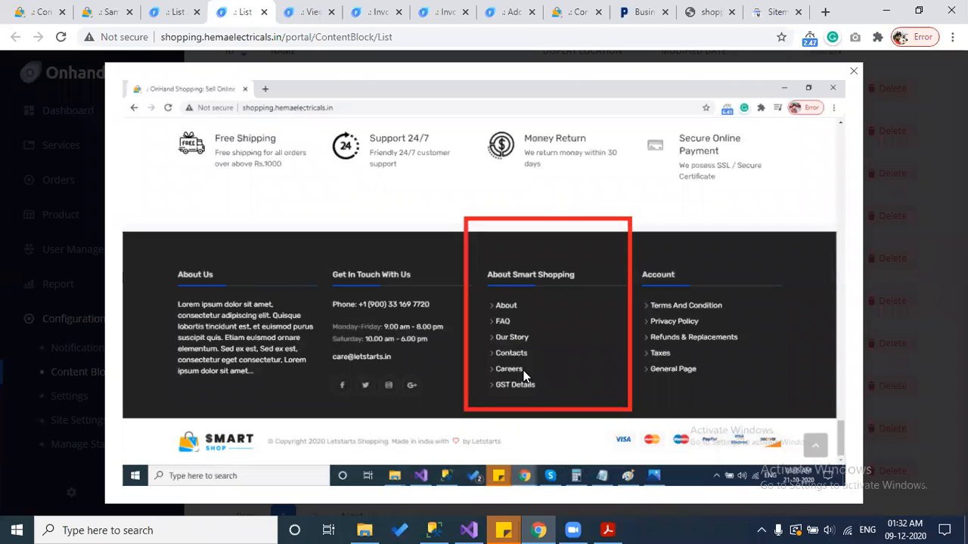
left_click_drag(862, 221, 657, 309)
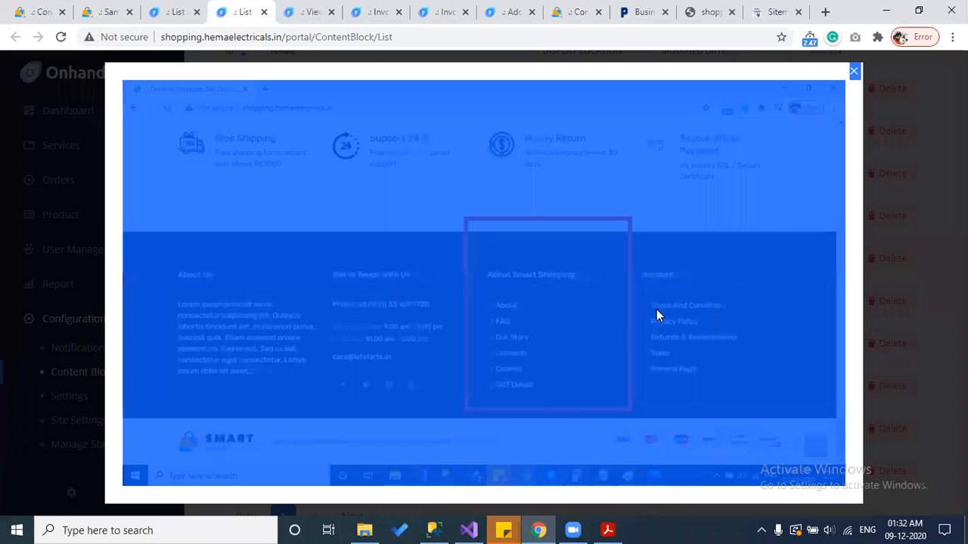
left_click(631, 325)
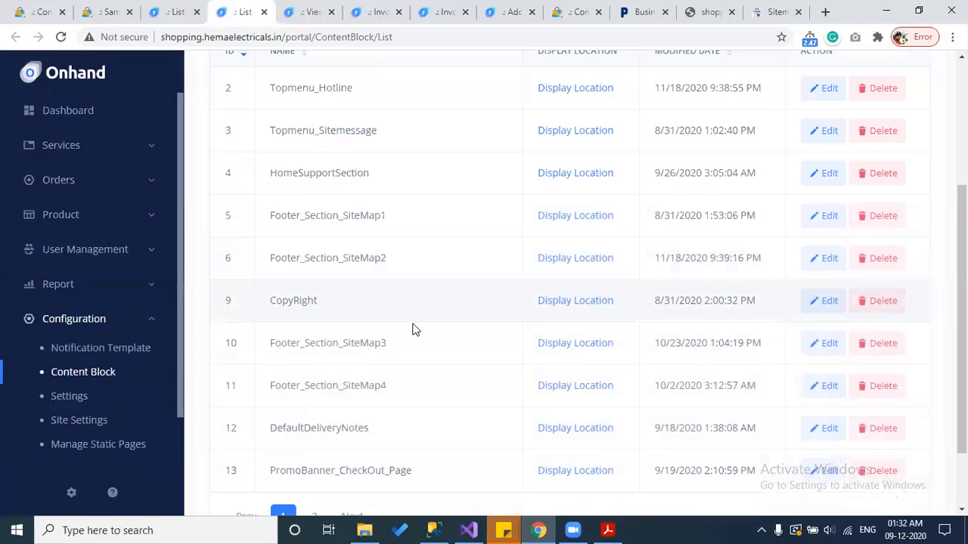
Step: In Footer_Section_SiteMap3's code view, add a 'Sample page 2' link to /page/10/Sample-page-2/ and save
left_click(822, 348)
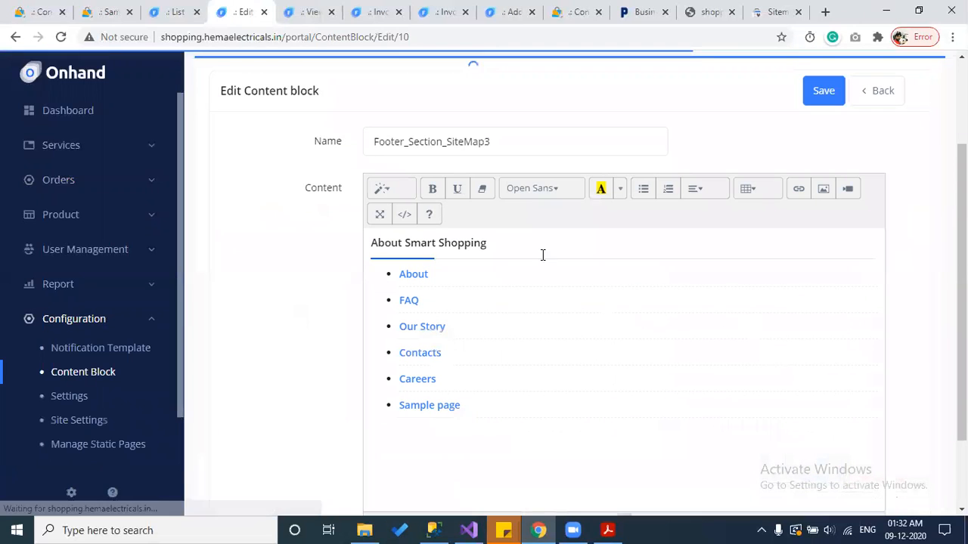
left_click(404, 215)
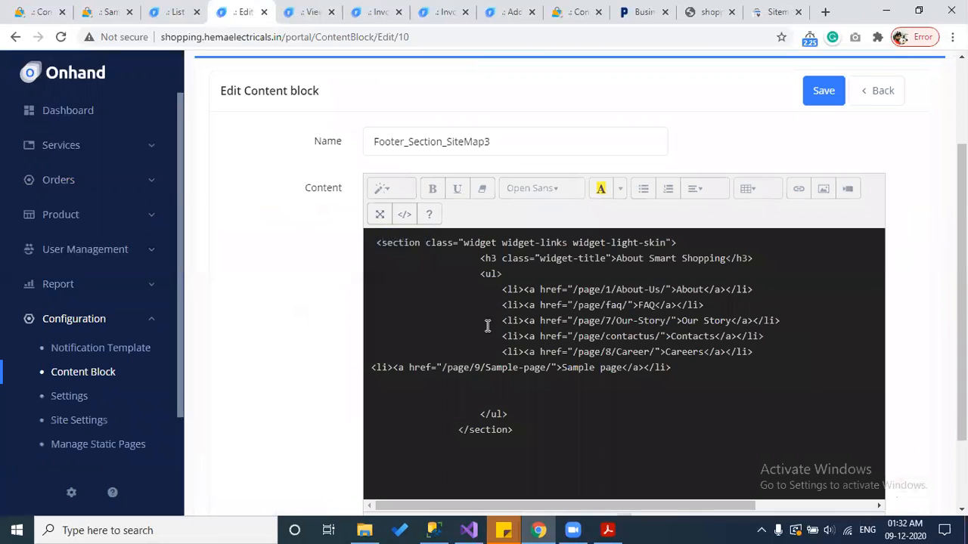
left_click(706, 370)
key("Return")
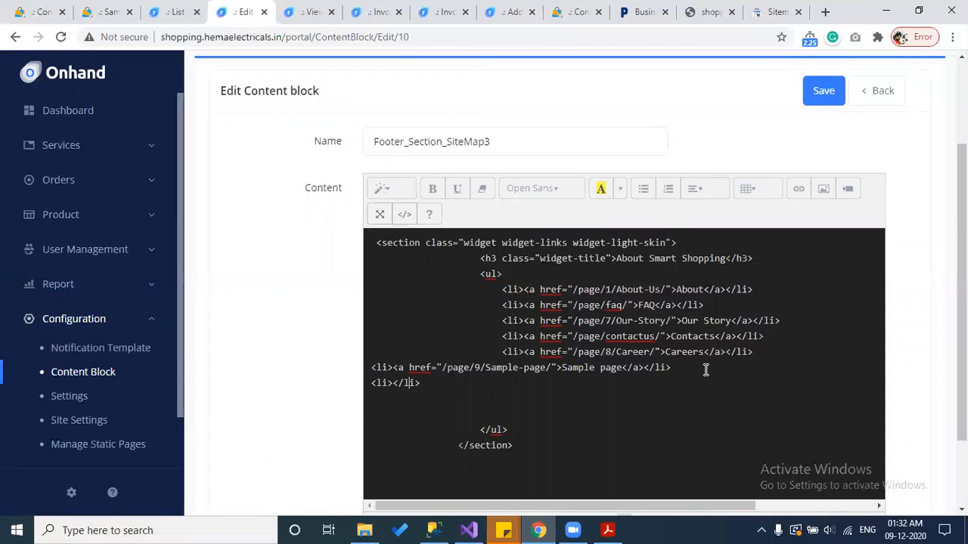
type("<a href=\"\">")
type("/page/10/Sample-page-2/")
type("Sample page ")
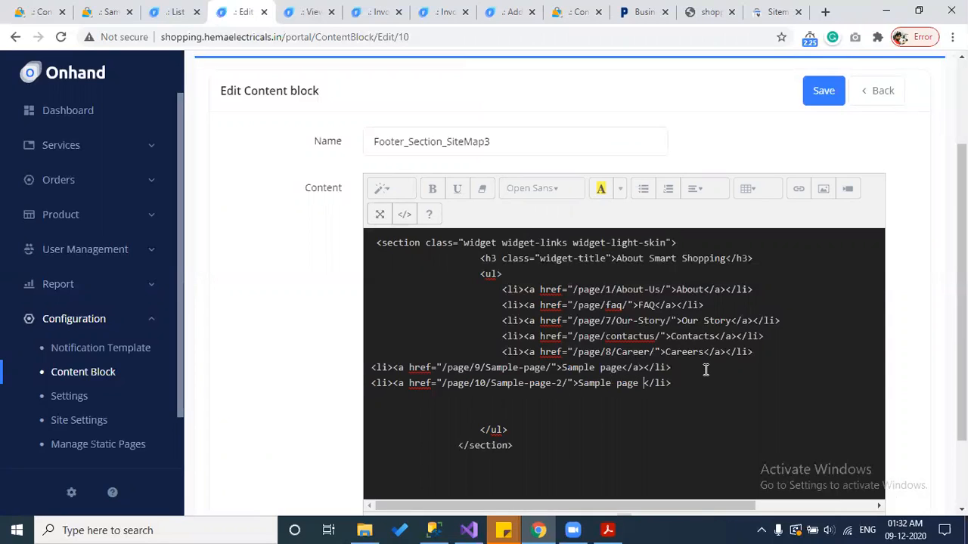
type("2")
type("</s")
type(">")
left_click(401, 214)
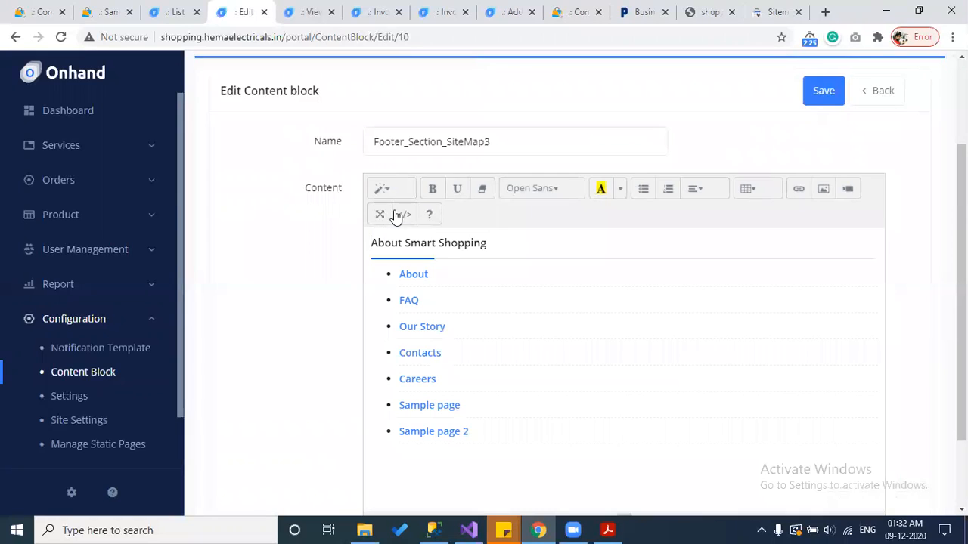
left_click(823, 92)
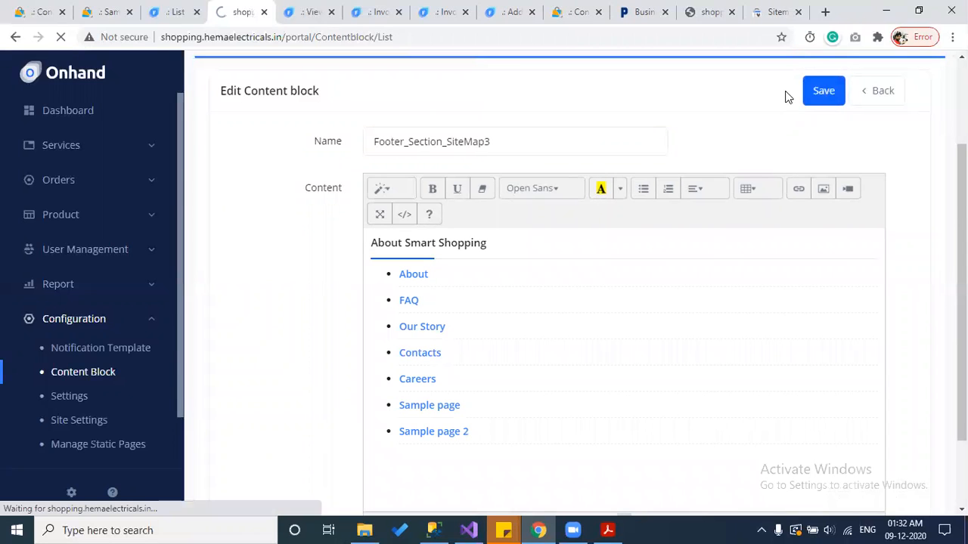
Step: On the storefront, follow the footer's Sample page 2 link and scroll through the live page
left_click(584, 9)
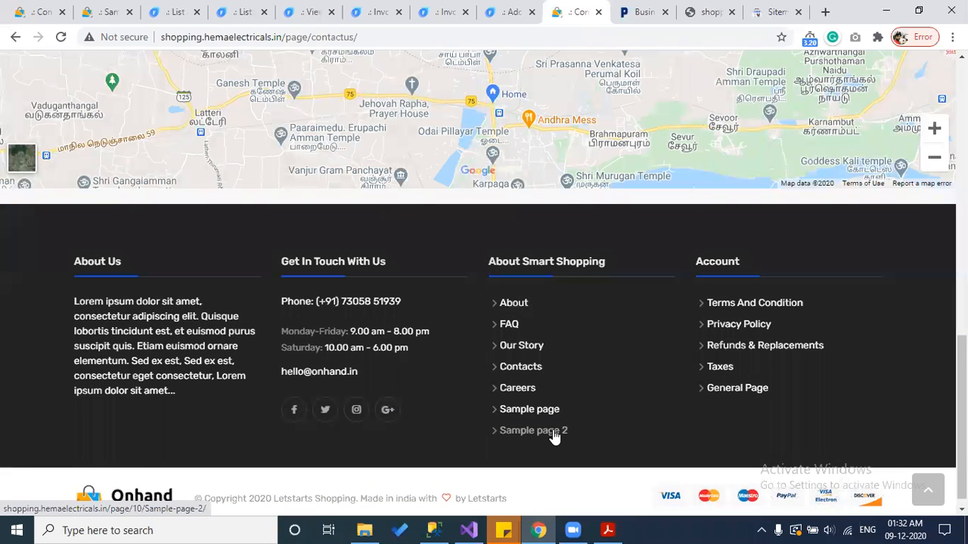
left_click(554, 434)
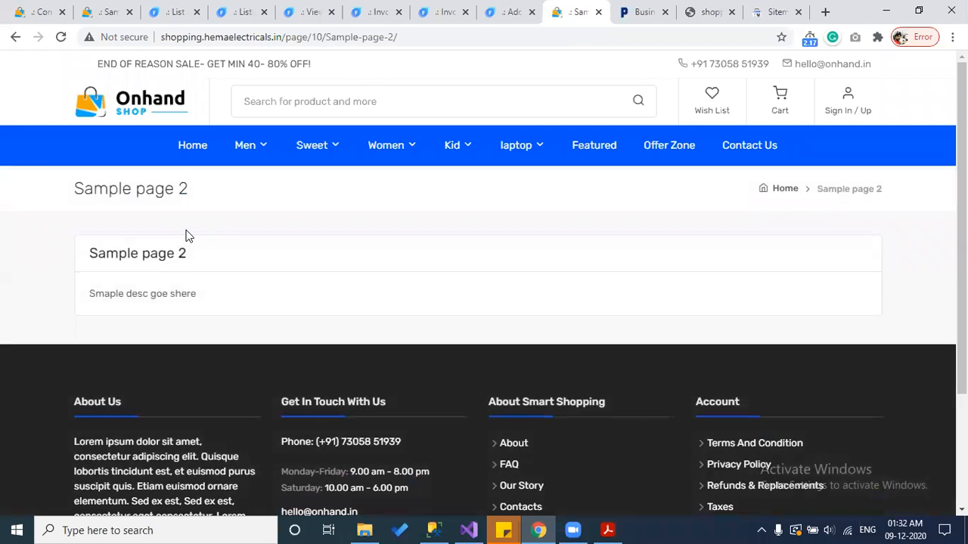
scroll(639, 418, "down", 2)
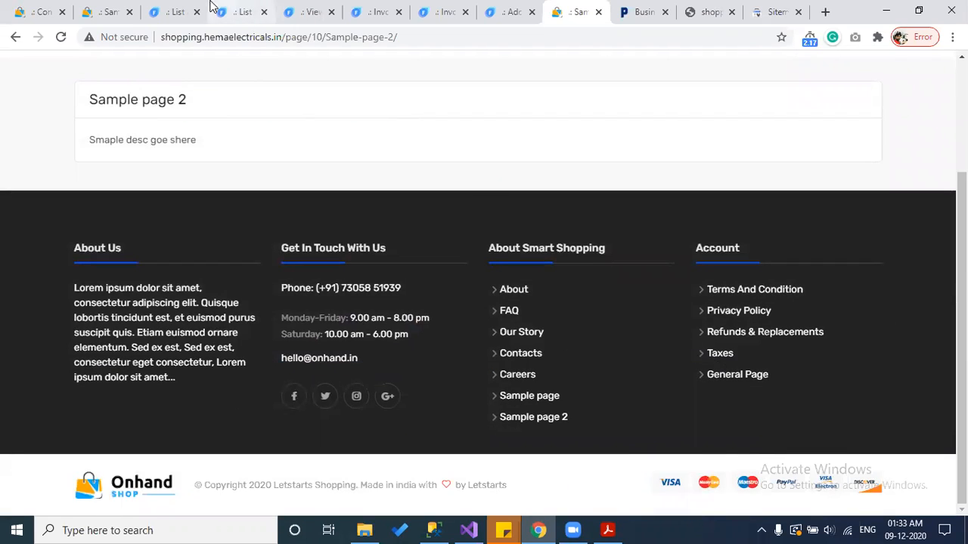
left_click(189, 10)
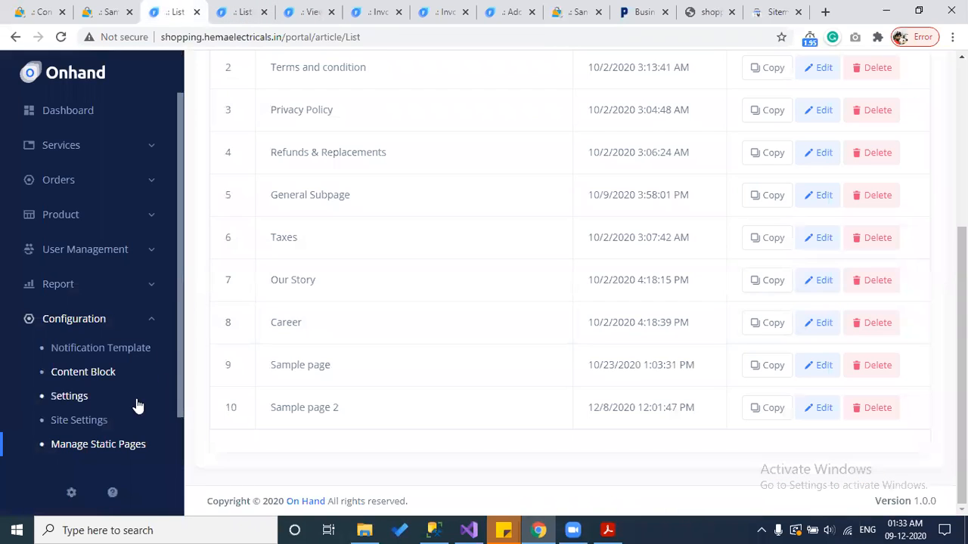
Step: Choose Review Product under the Extra section of the admin sidebar
scroll(132, 408, "down", 2)
left_click(86, 420)
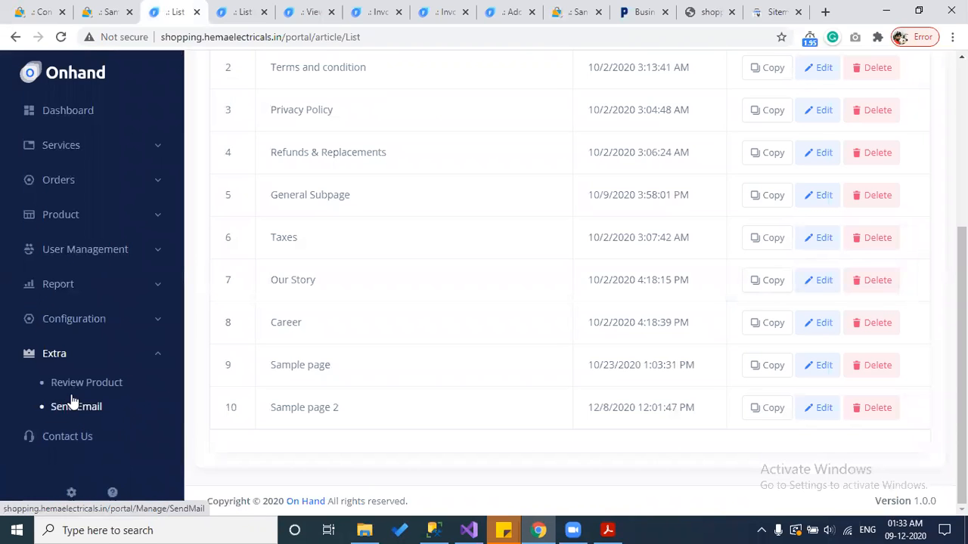
left_click(68, 390)
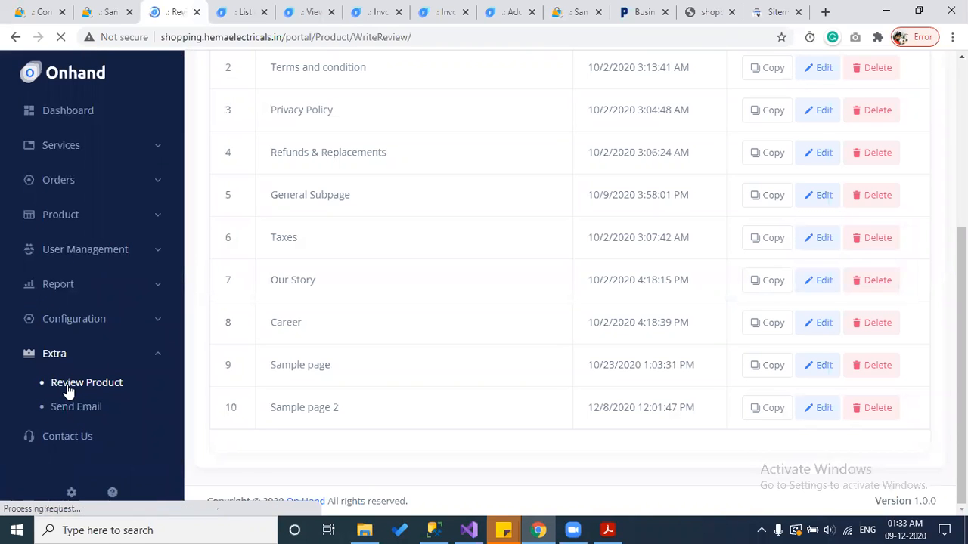
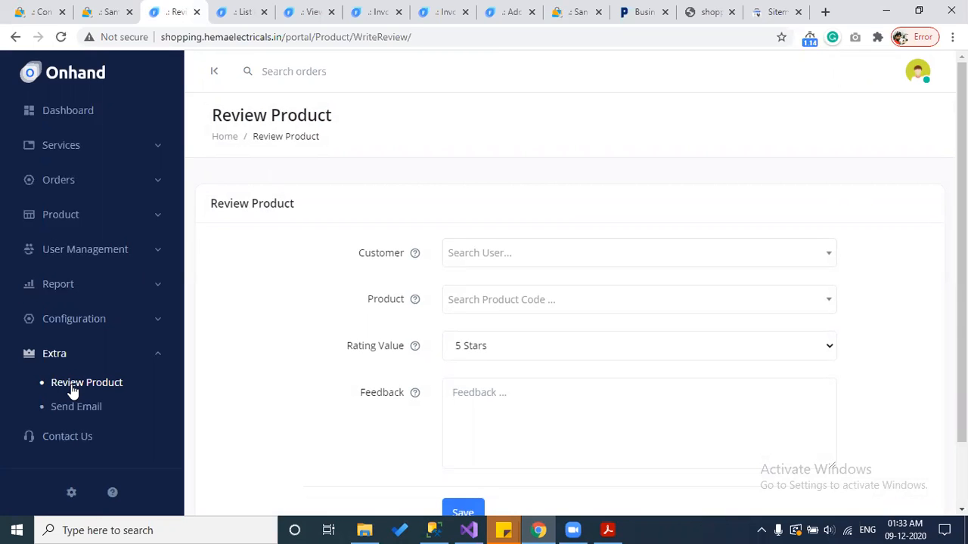
Step: Close the leftover content block list, order view, two invoice, add product and sample page tabs
left_click(244, 11)
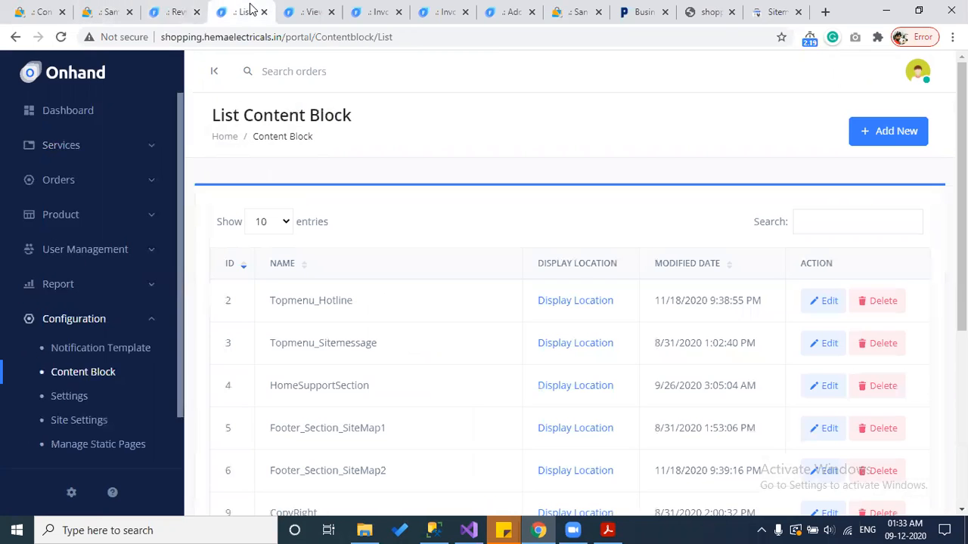
left_click(263, 12)
left_click(264, 12)
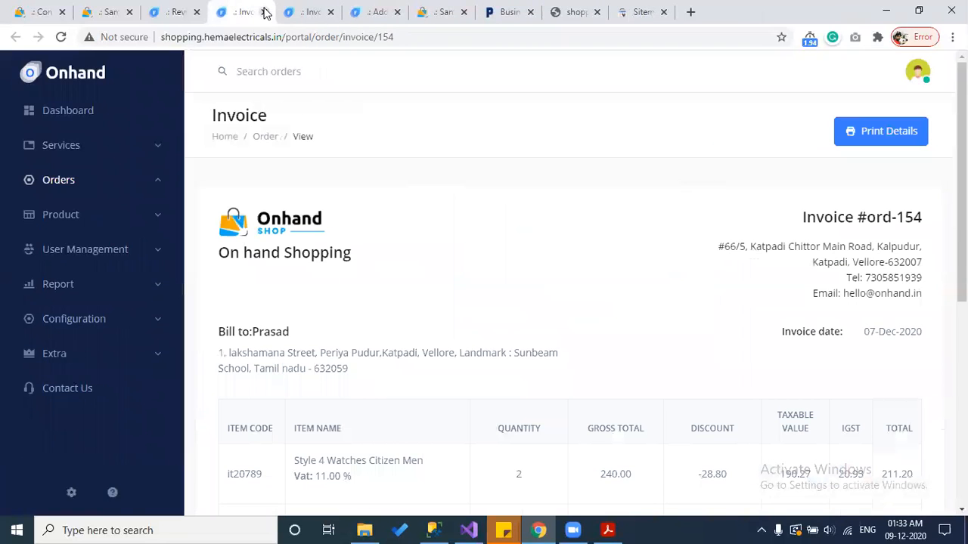
left_click(264, 12)
left_click(264, 12)
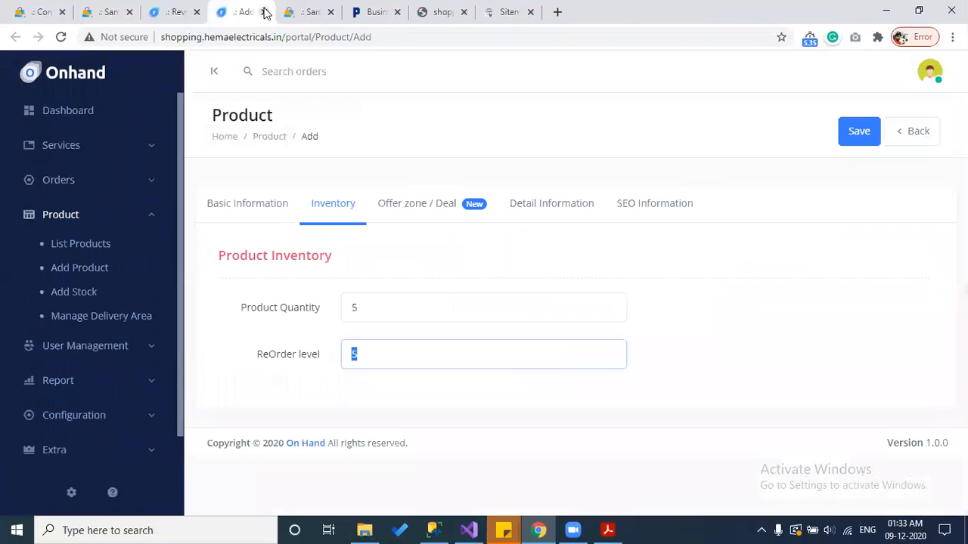
left_click(263, 13)
left_click(264, 12)
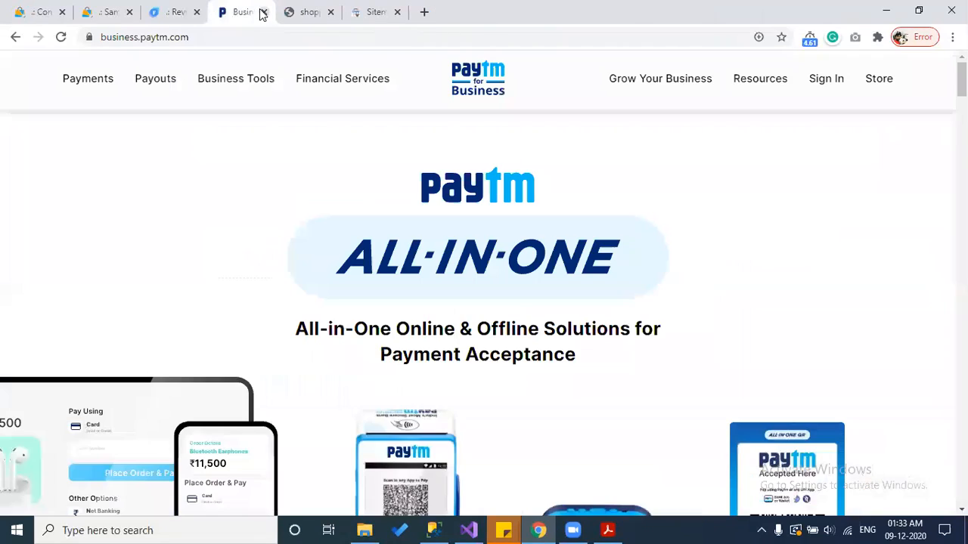
Step: Reload the Same Sweet Name product page (37053), then return to the Review Product form
left_click(115, 9)
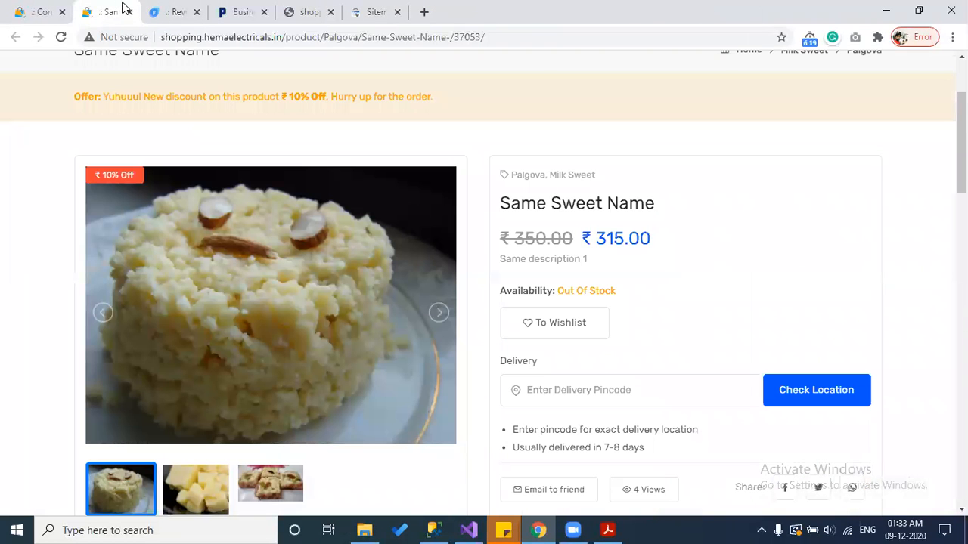
double_click(453, 38)
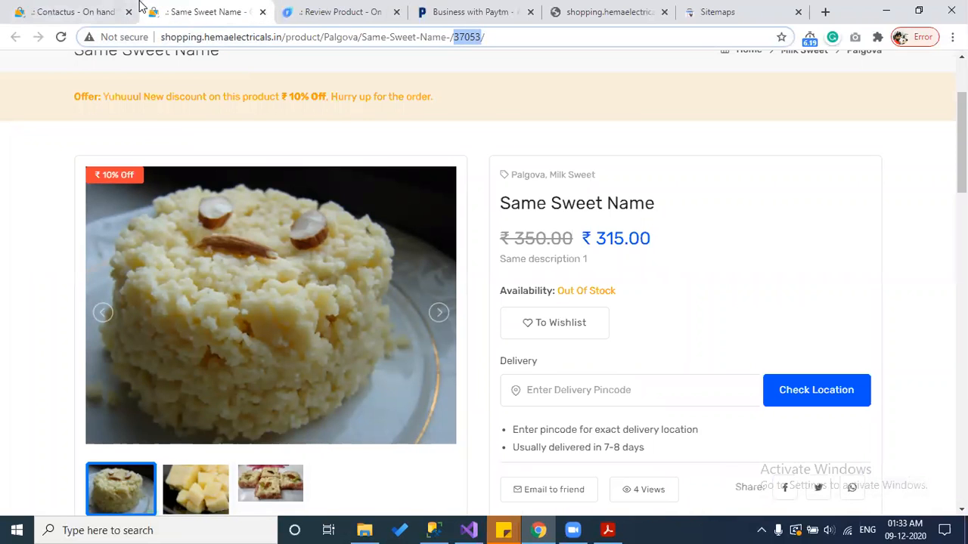
scroll(159, 153, "up", 2)
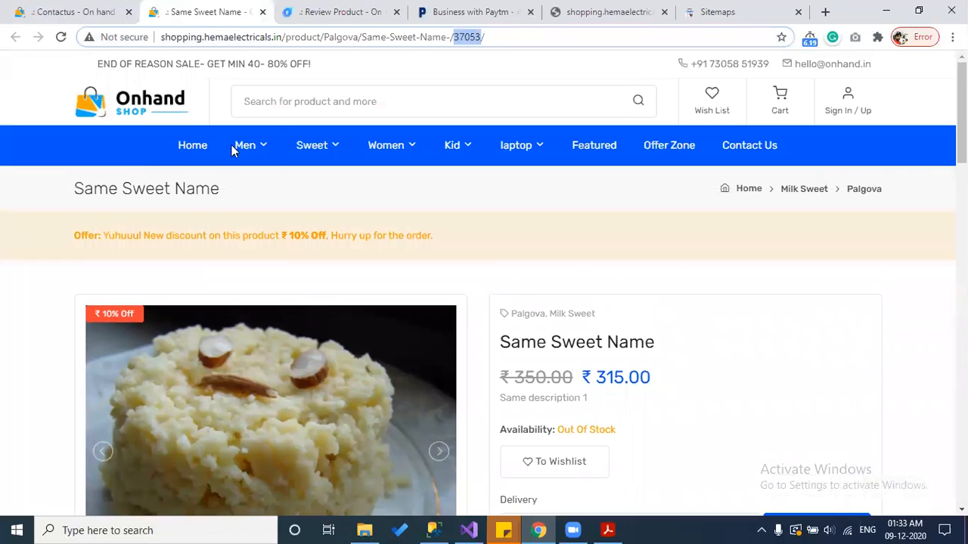
left_click(127, 107)
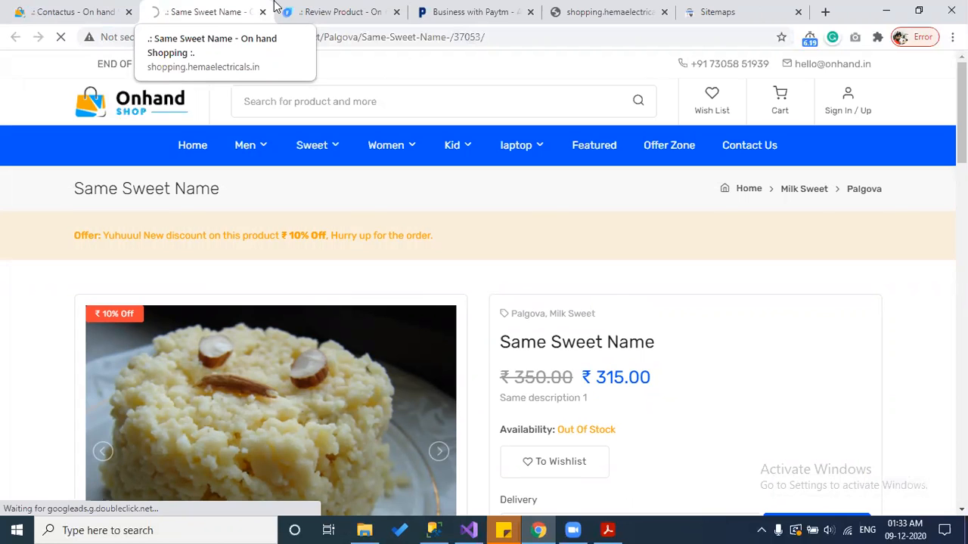
left_click(306, 7)
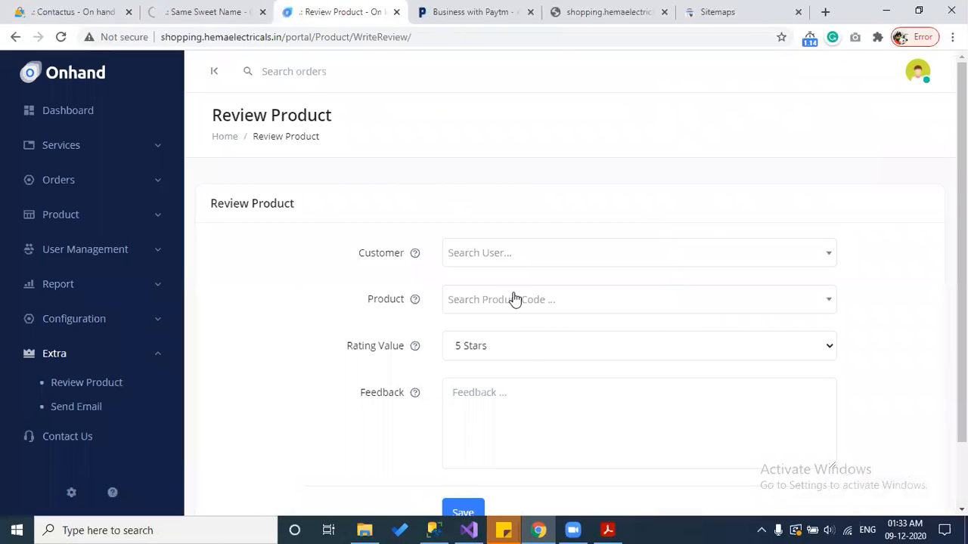
Step: Look up the Iphone 11s product page and its SKU code on the storefront
left_click(507, 262)
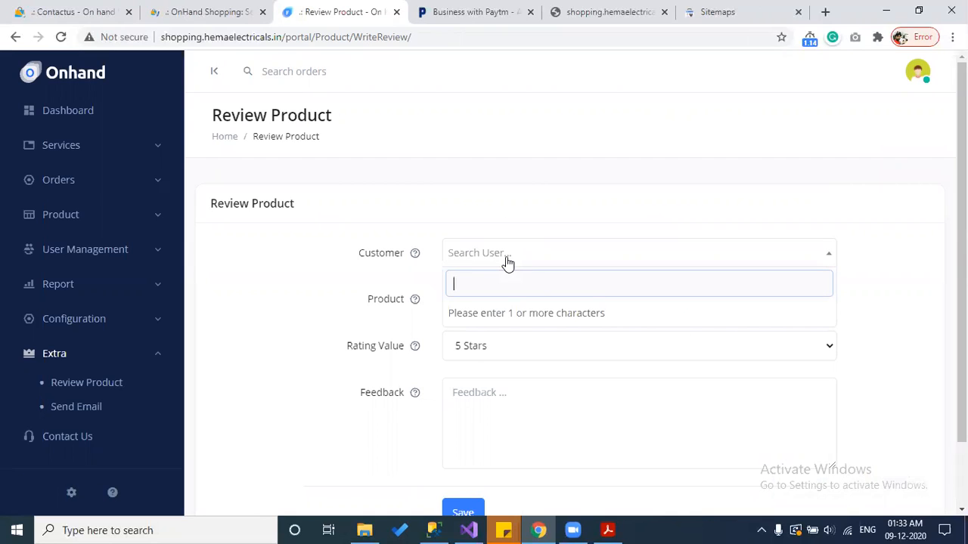
left_click(195, 7)
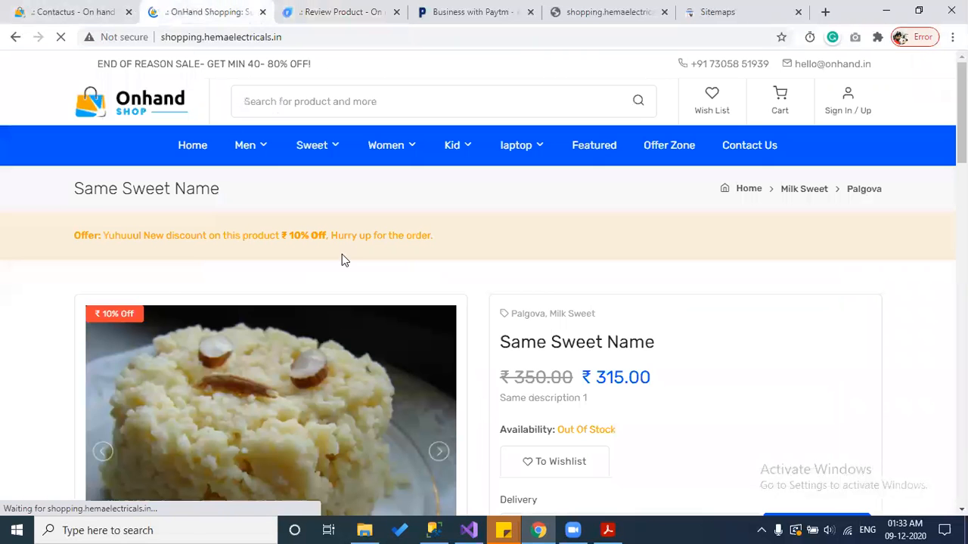
scroll(492, 324, "down", 10)
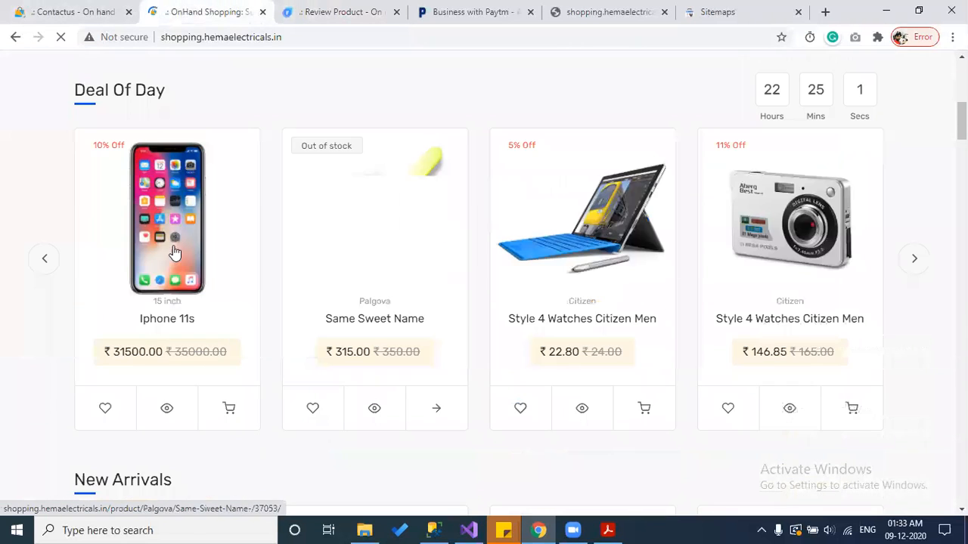
left_click(164, 249)
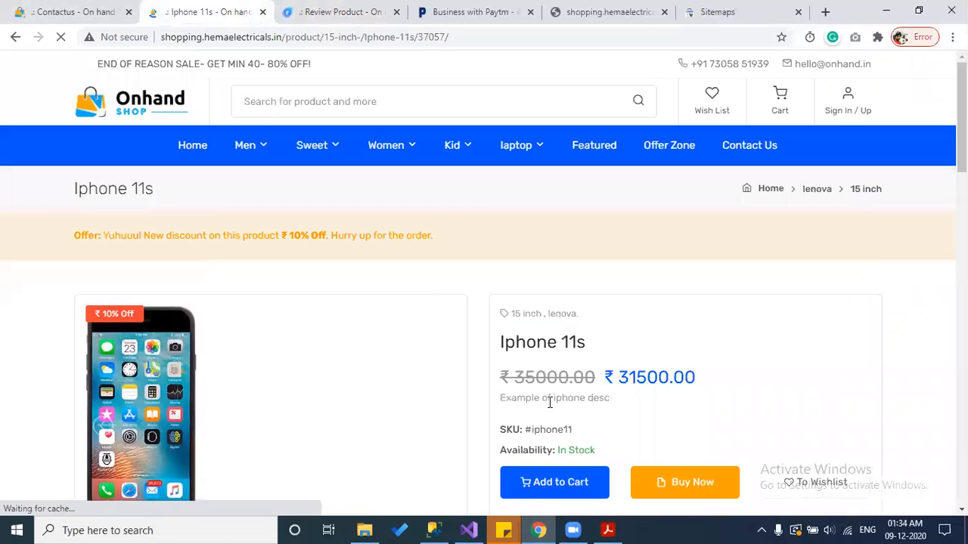
double_click(562, 431)
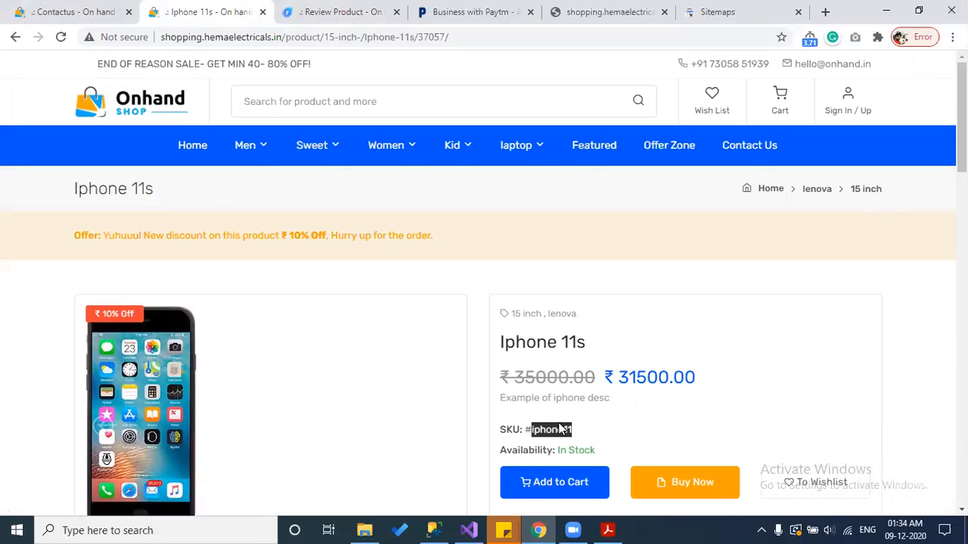
left_click(362, 12)
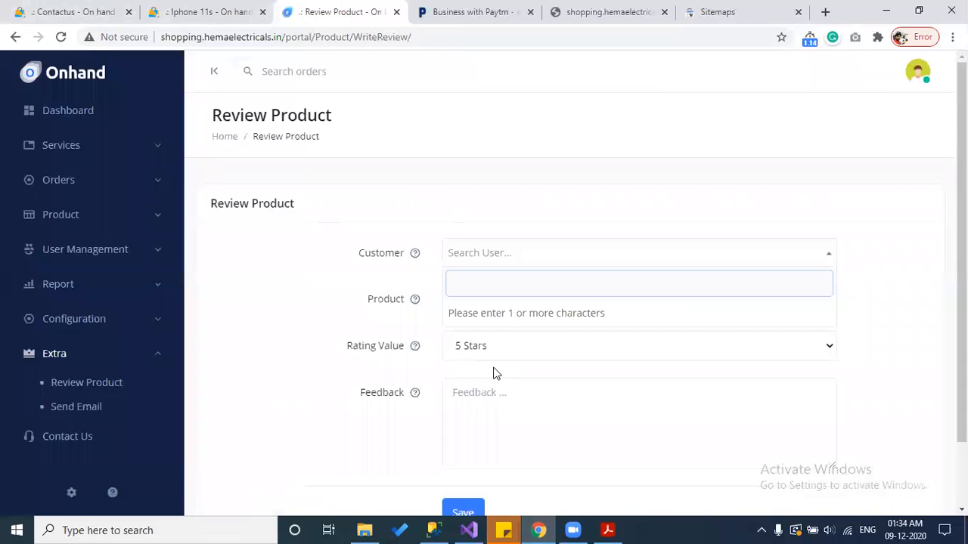
left_click(178, 7)
scroll(471, 421, "down", 15)
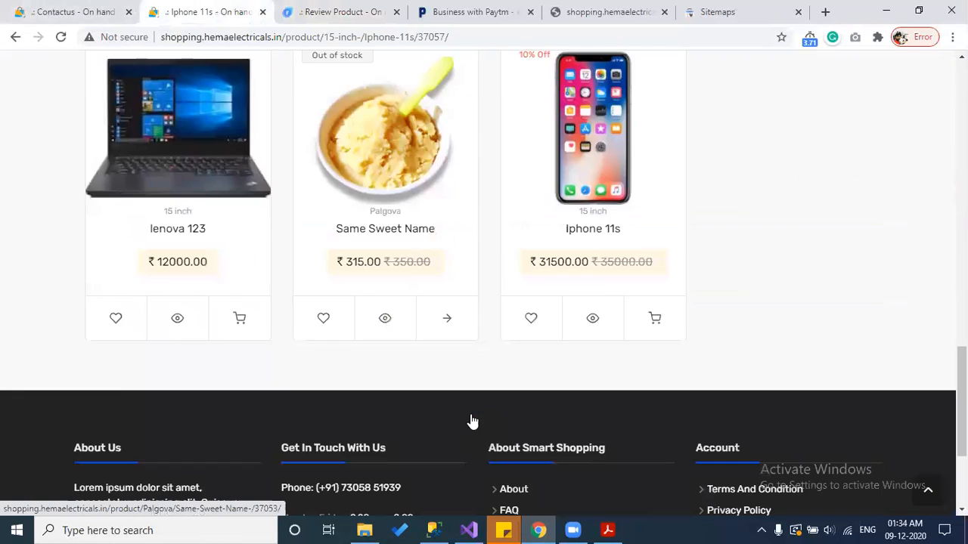
scroll(471, 422, "up", 3)
scroll(471, 421, "up", 2)
left_click(298, 9)
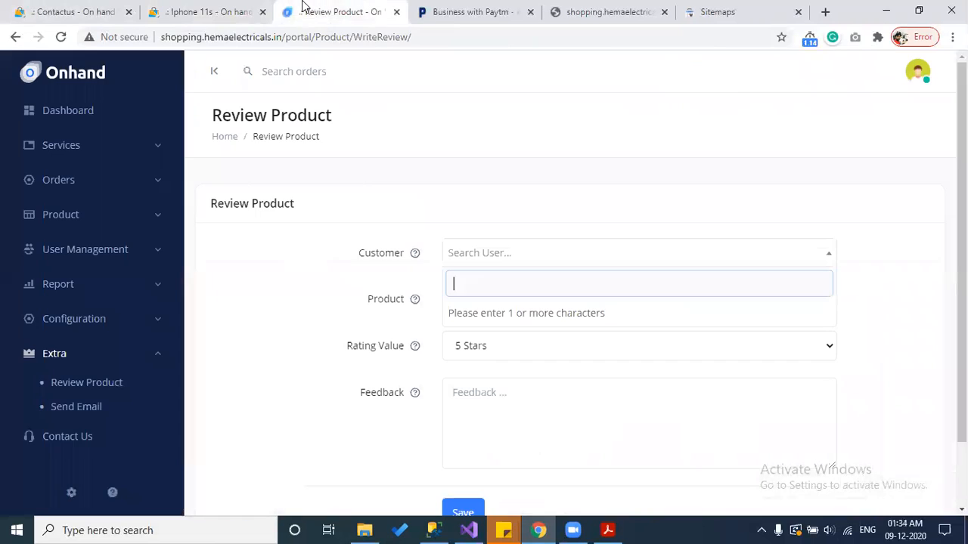
Step: Choose the review's customer, select Iphone 11s via an 'iphone11' search, and set 5 Stars
type("a")
left_click(496, 339)
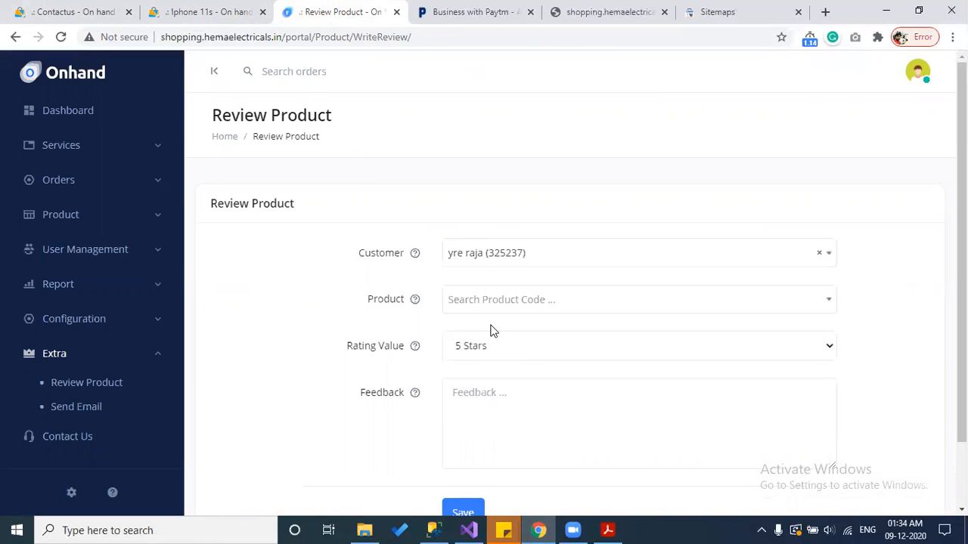
left_click(491, 301)
type("iphone11")
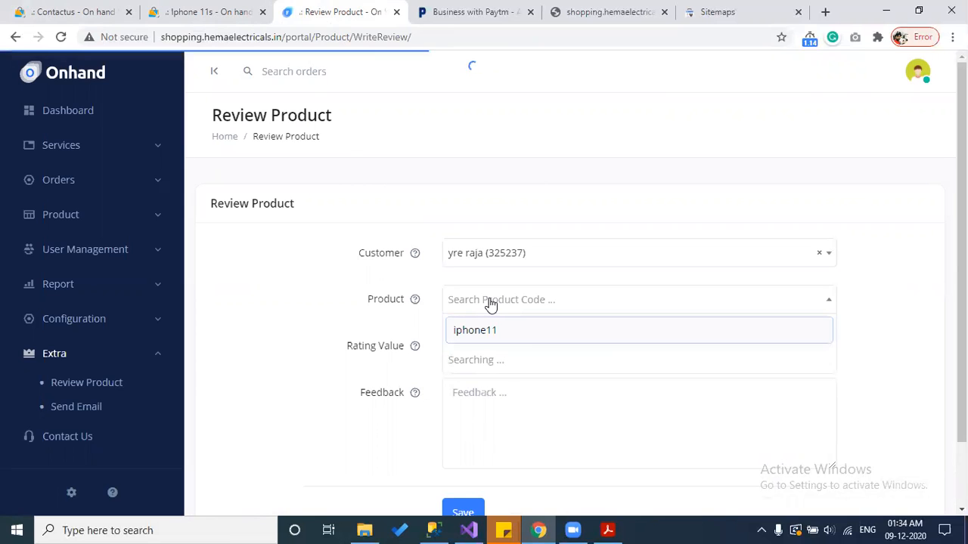
left_click(502, 363)
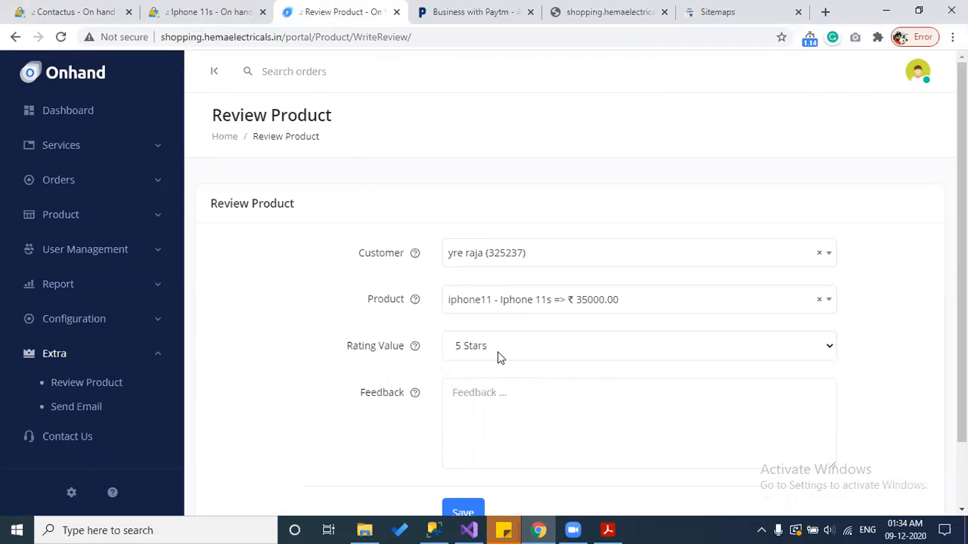
left_click(498, 352)
left_click(486, 371)
Step: Enter the feedback 'Vry good product' and save the review
left_click(484, 400)
mouse_move(418, 387)
type("Vry ")
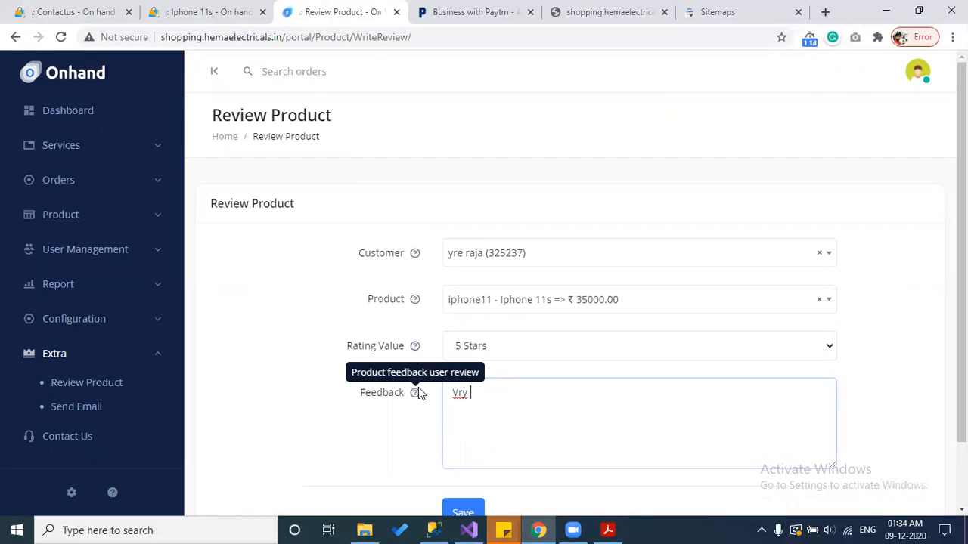
type("g goo")
type("d prodic")
type("uct")
scroll(419, 391, "down", 1)
left_click(461, 440)
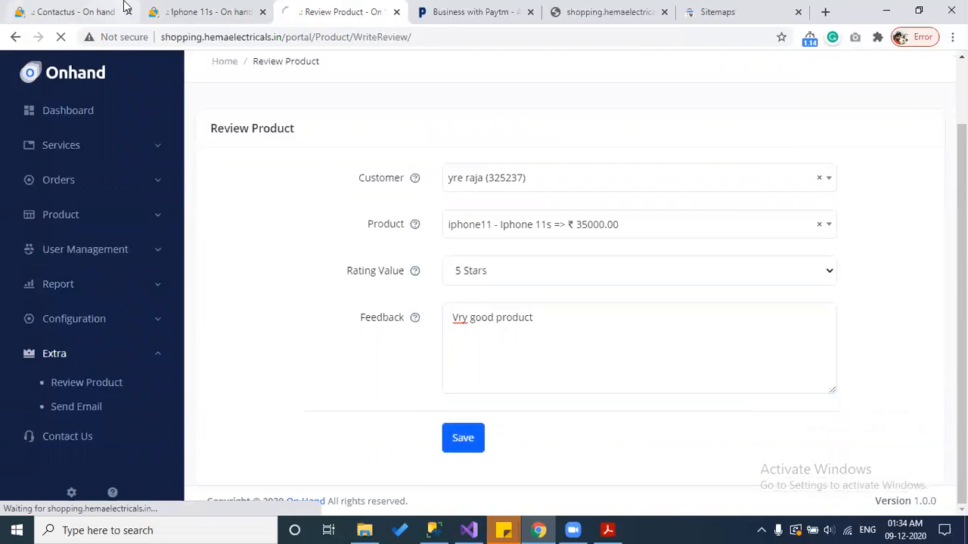
Step: Check that Iphone 11s Latest Reviews shows the new 5-star review, then open Extra > Send Email
left_click(194, 10)
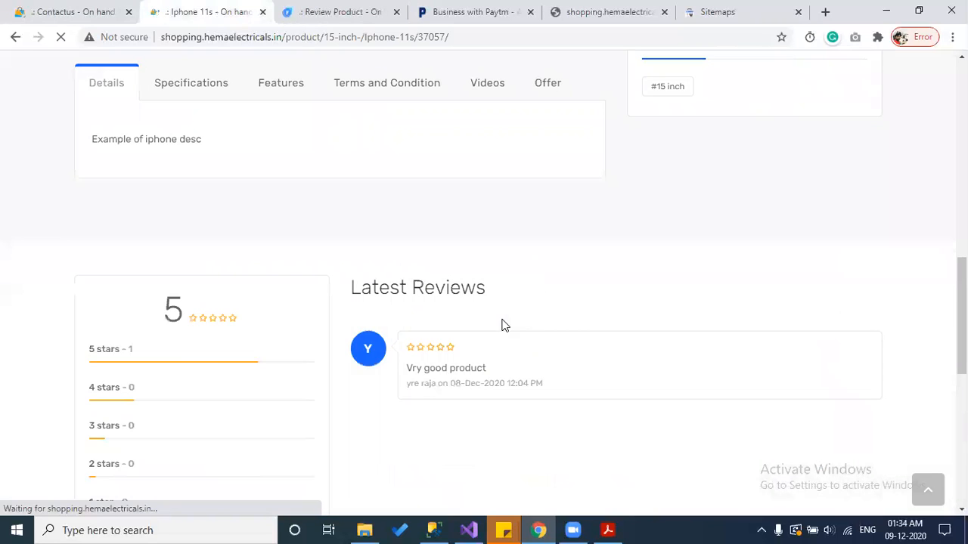
scroll(371, 292, "down", 3)
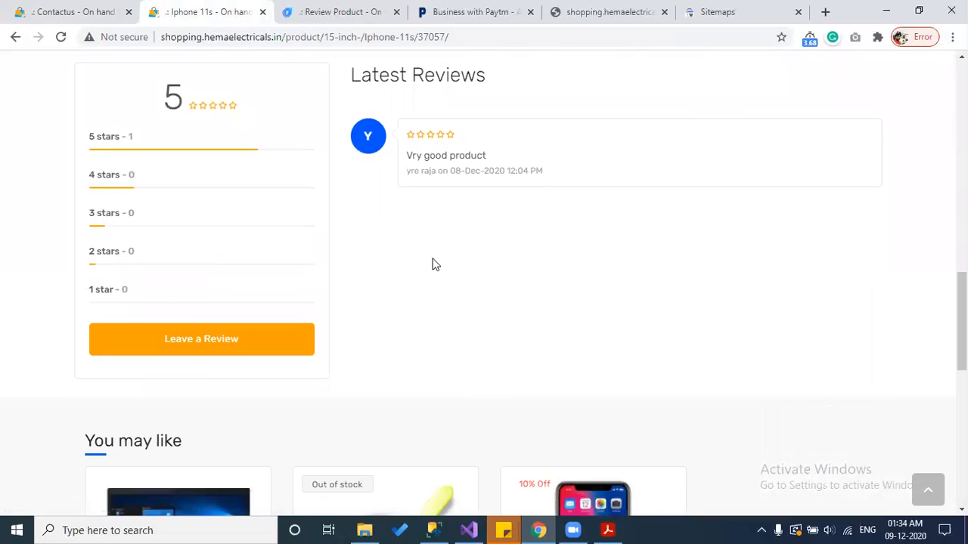
left_click(336, 9)
scroll(499, 348, "down", 1)
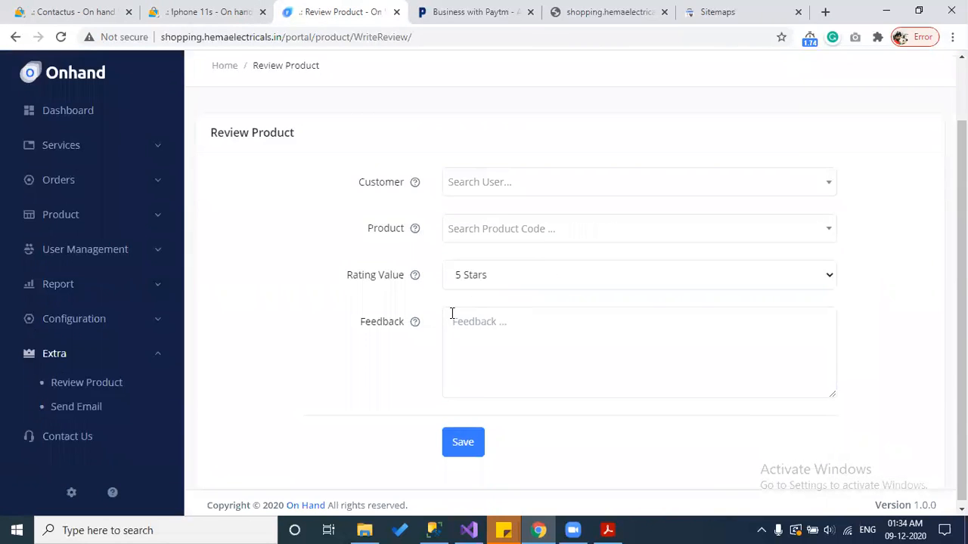
left_click(86, 412)
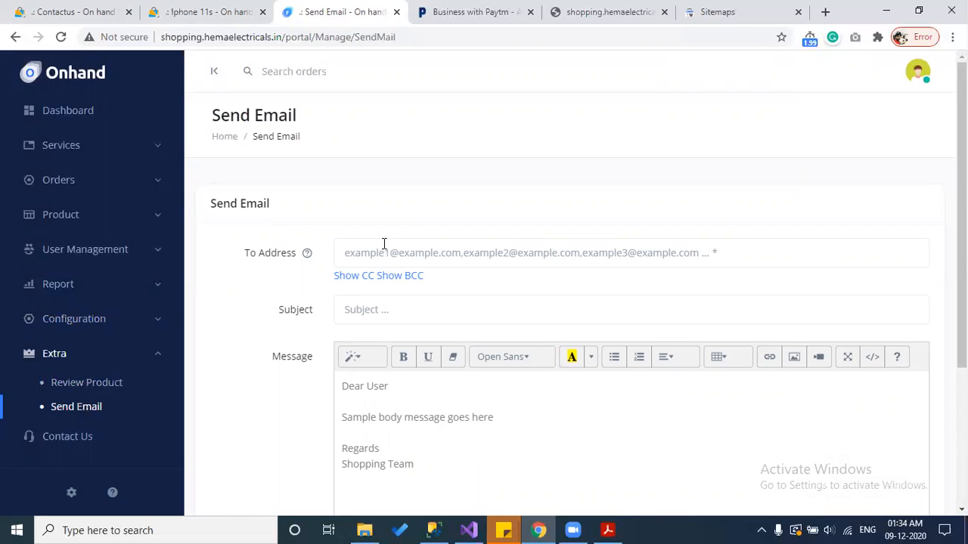
Step: Show the CC and BCC fields, move from Subject into the message body, then open Contact Us
left_click(384, 242)
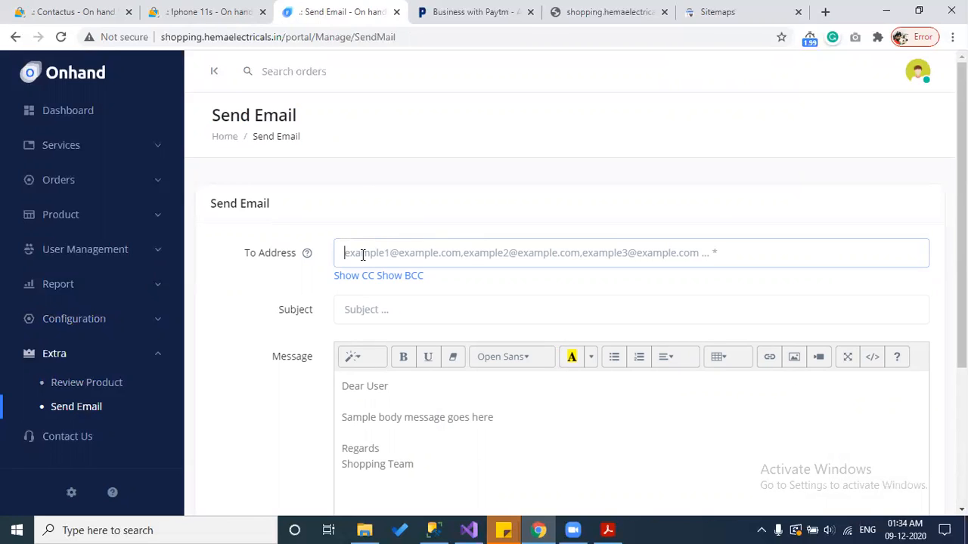
left_click(354, 274)
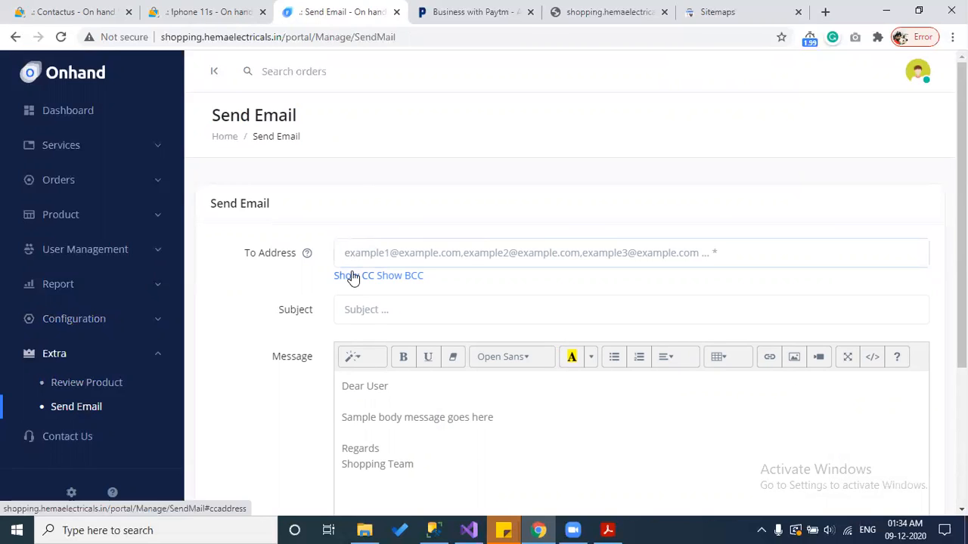
left_click(401, 277)
scroll(395, 372, "down", 1)
left_click(398, 341)
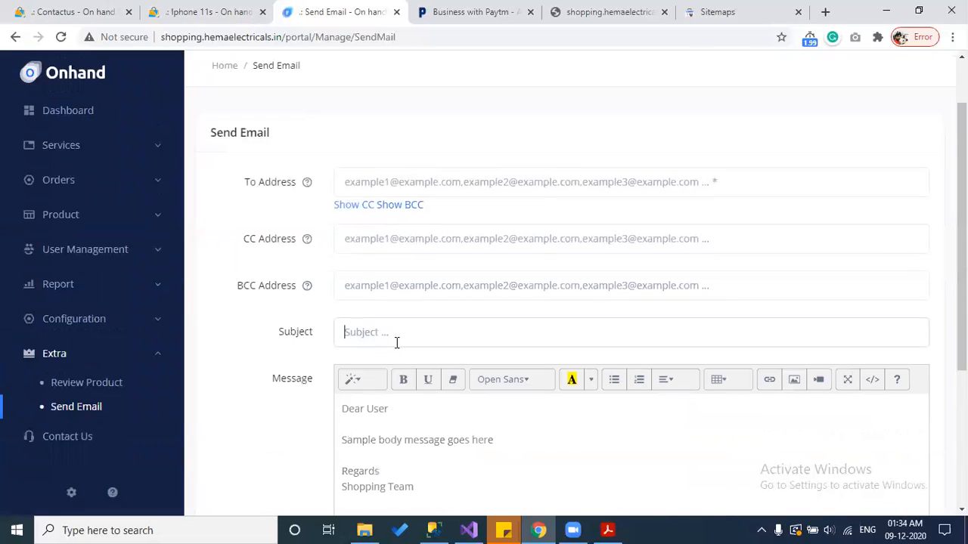
scroll(393, 378, "down", 1)
key("Tab")
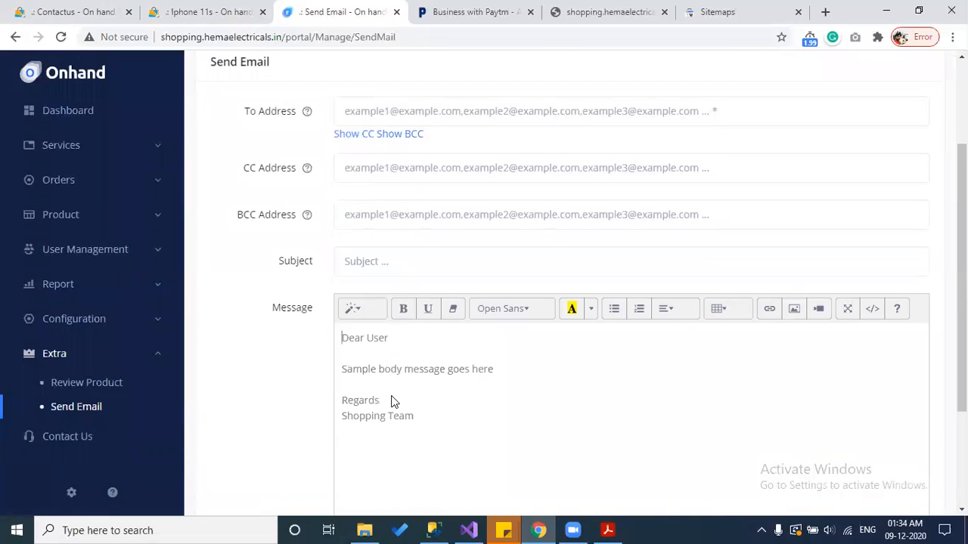
scroll(394, 397, "down", 2)
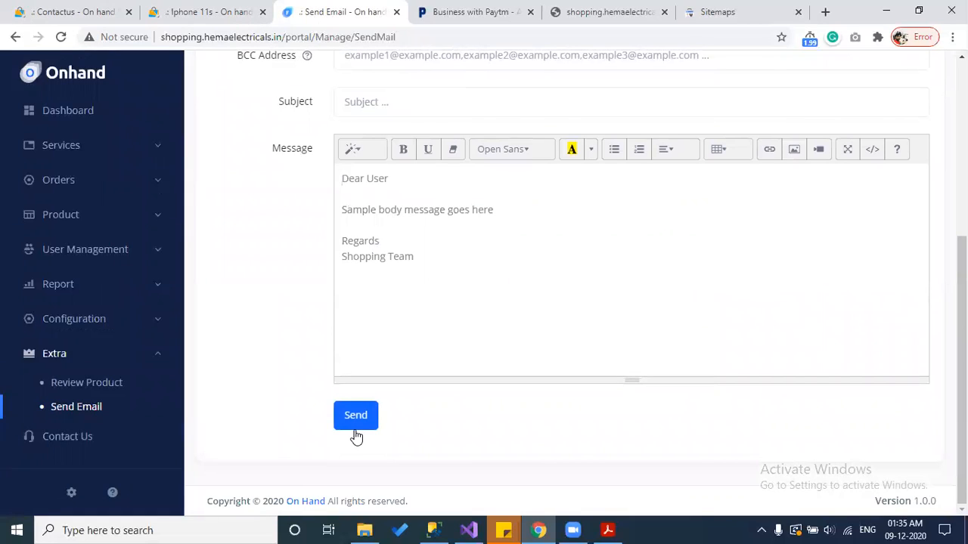
left_click(71, 439)
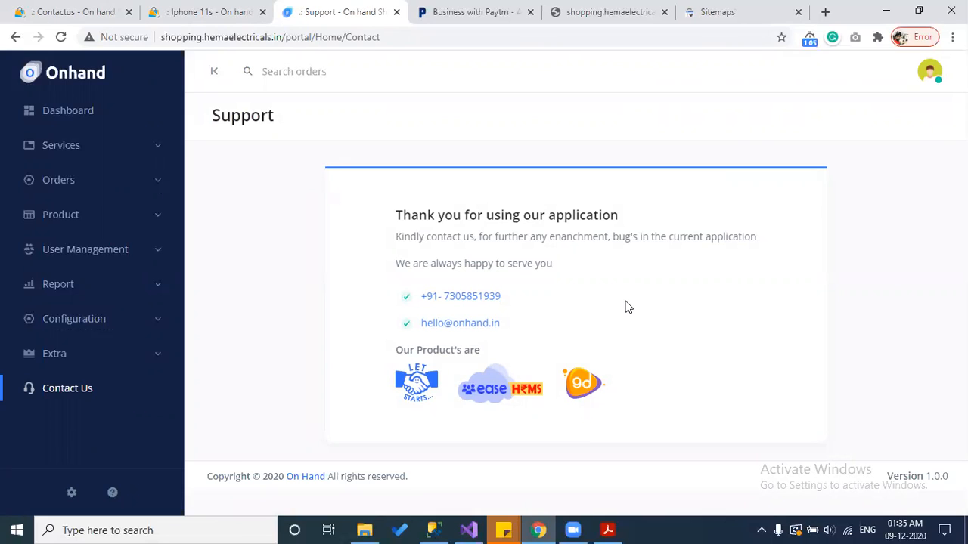
Step: View the admin profile's Email and Mobile Number fields, then go to Change password
left_click(936, 78)
left_click(806, 173)
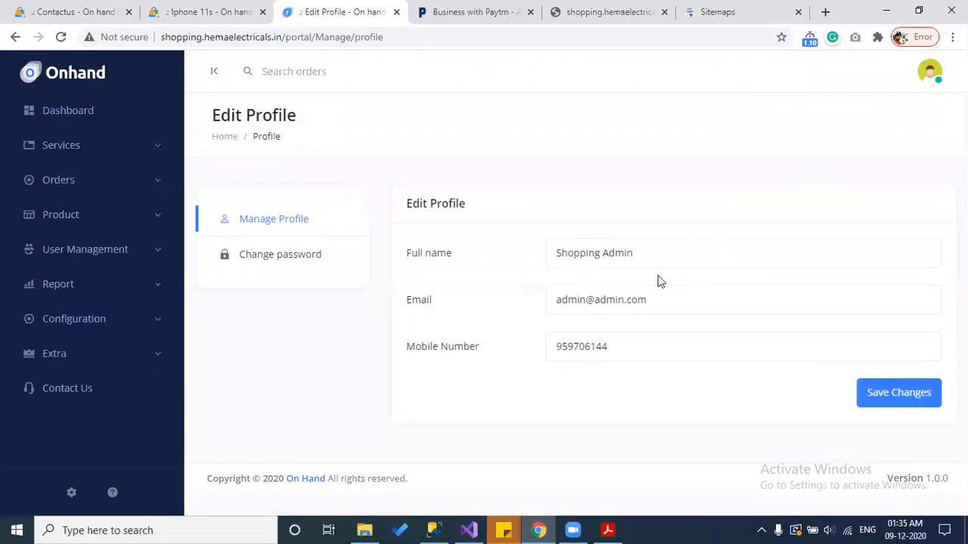
left_click(652, 294)
left_click(646, 341)
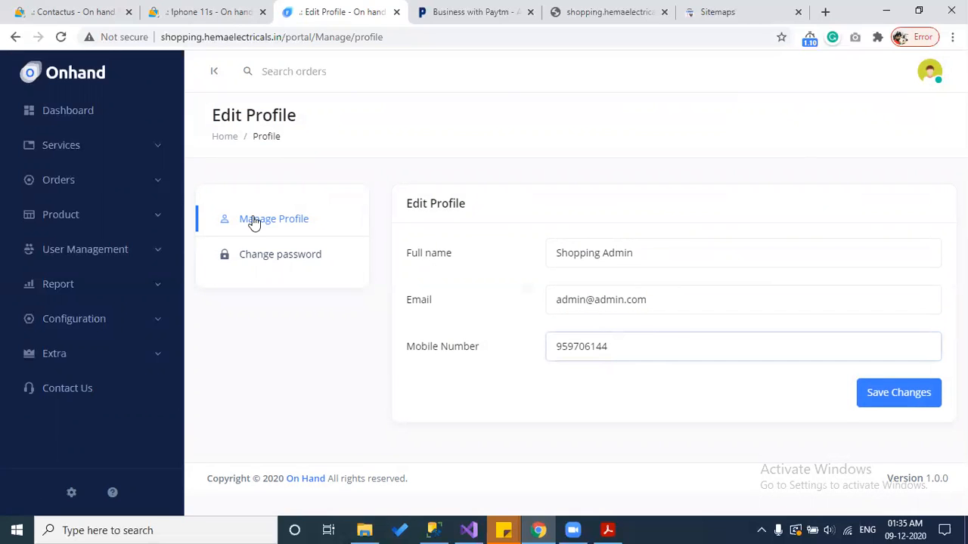
left_click(255, 267)
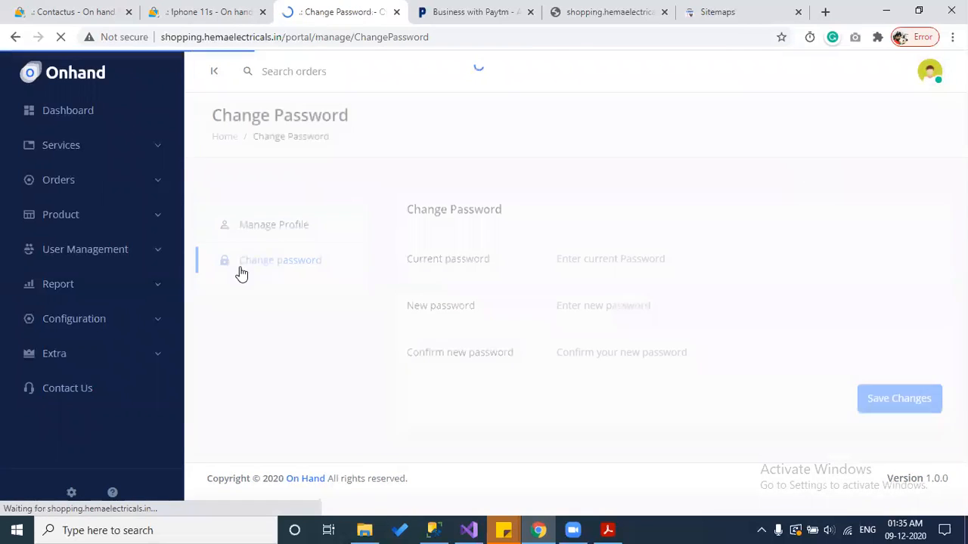